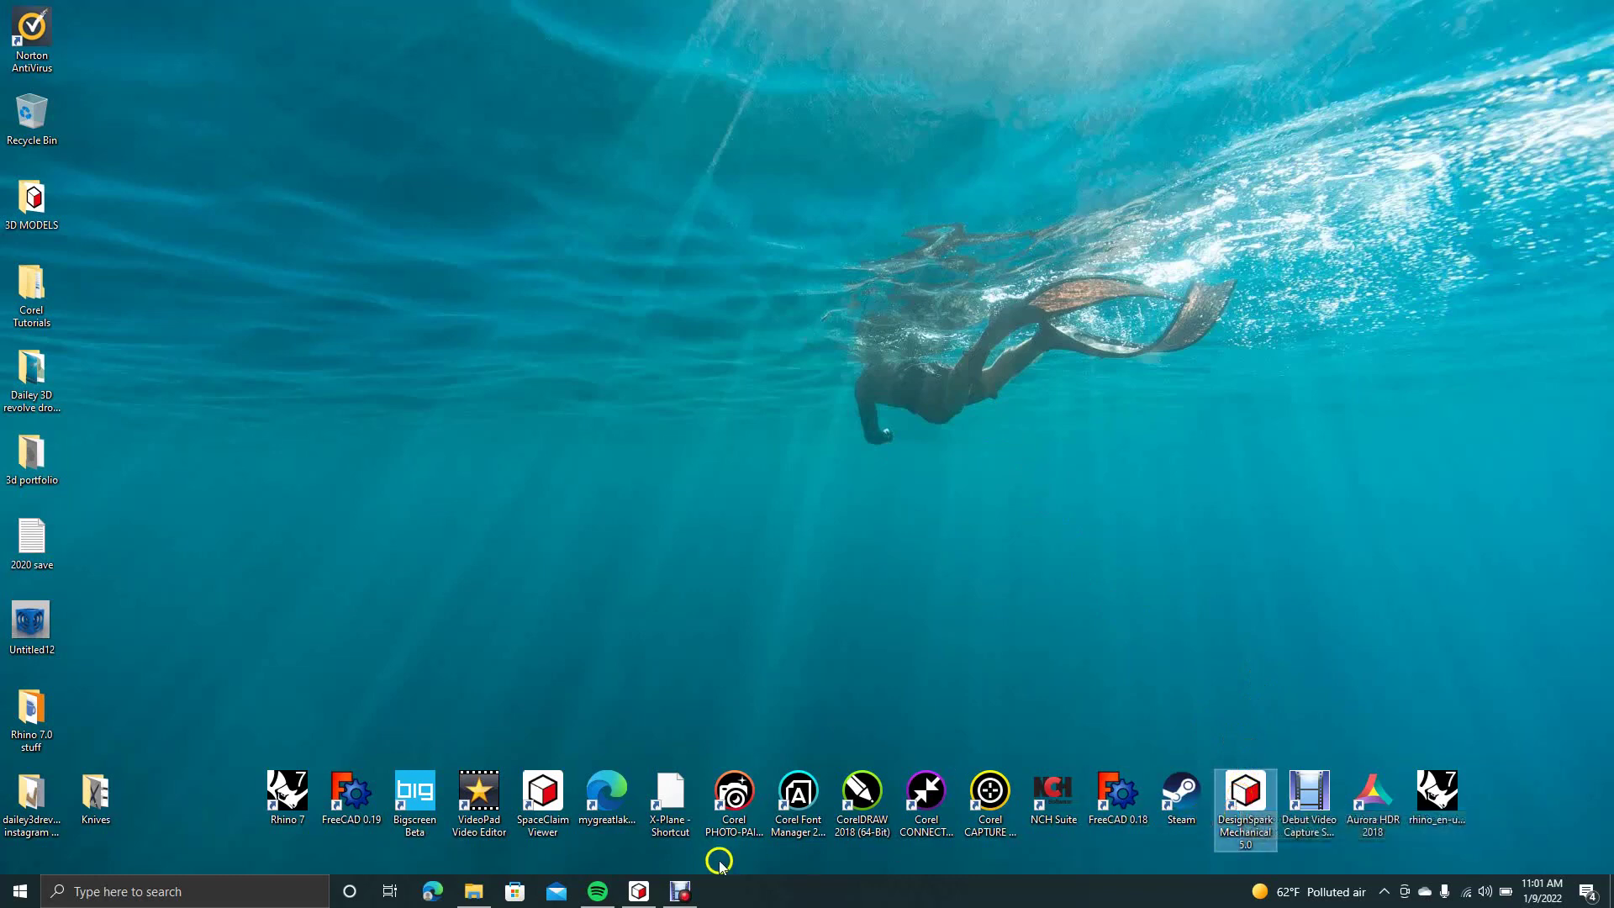
Switch to DesignSpark Mechanical, create a new design and orient its sketch grid to plan view
click(640, 892)
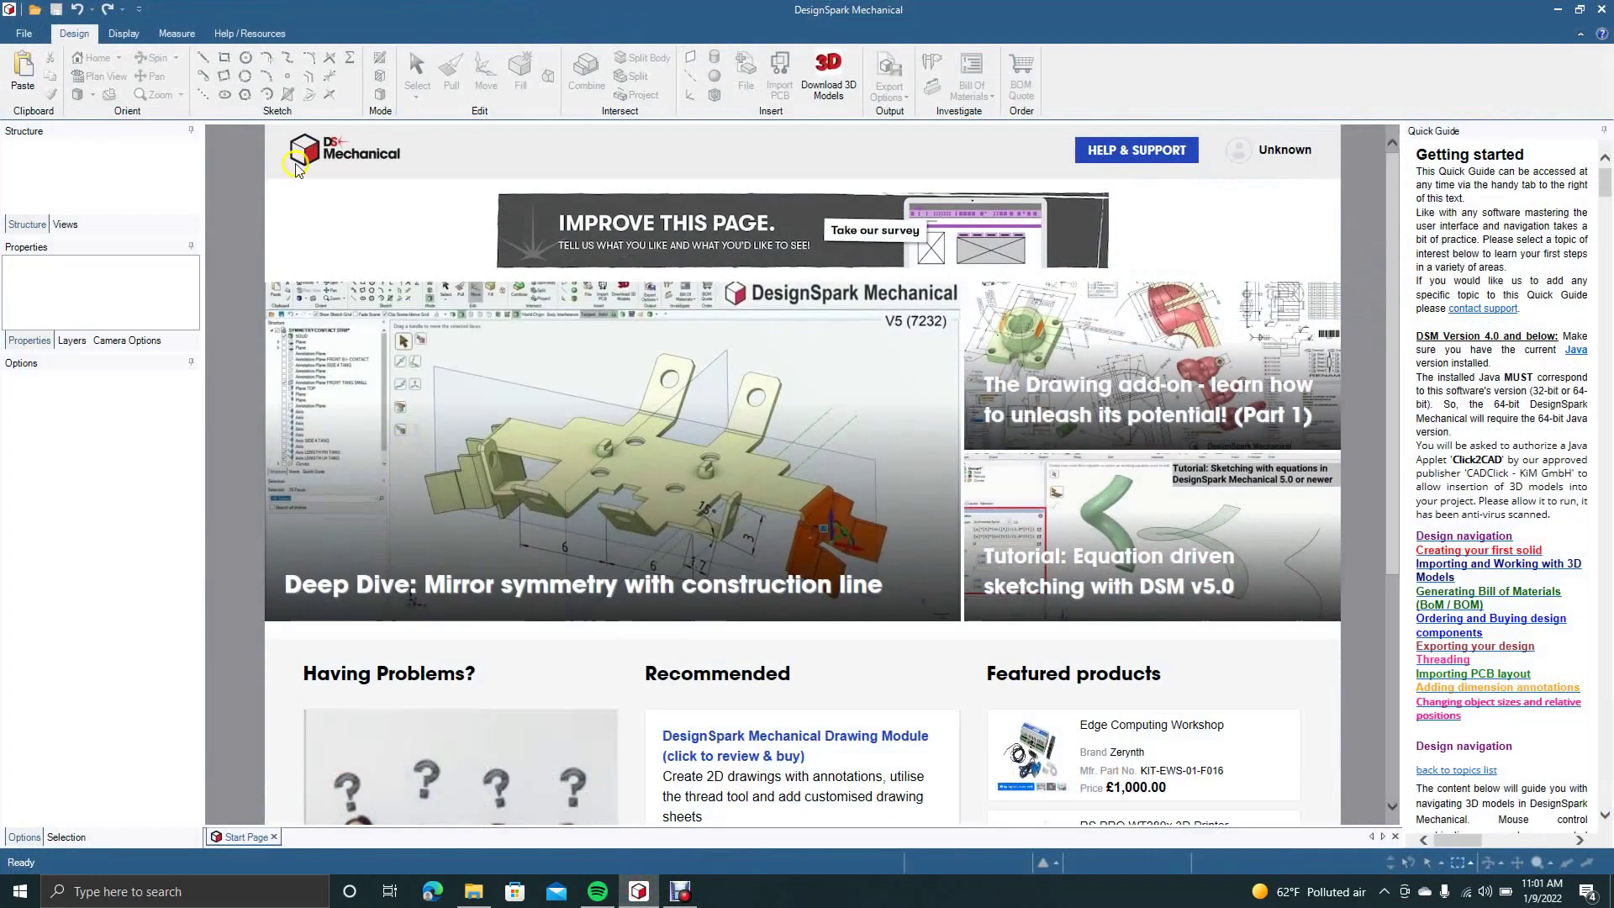
click(20, 35)
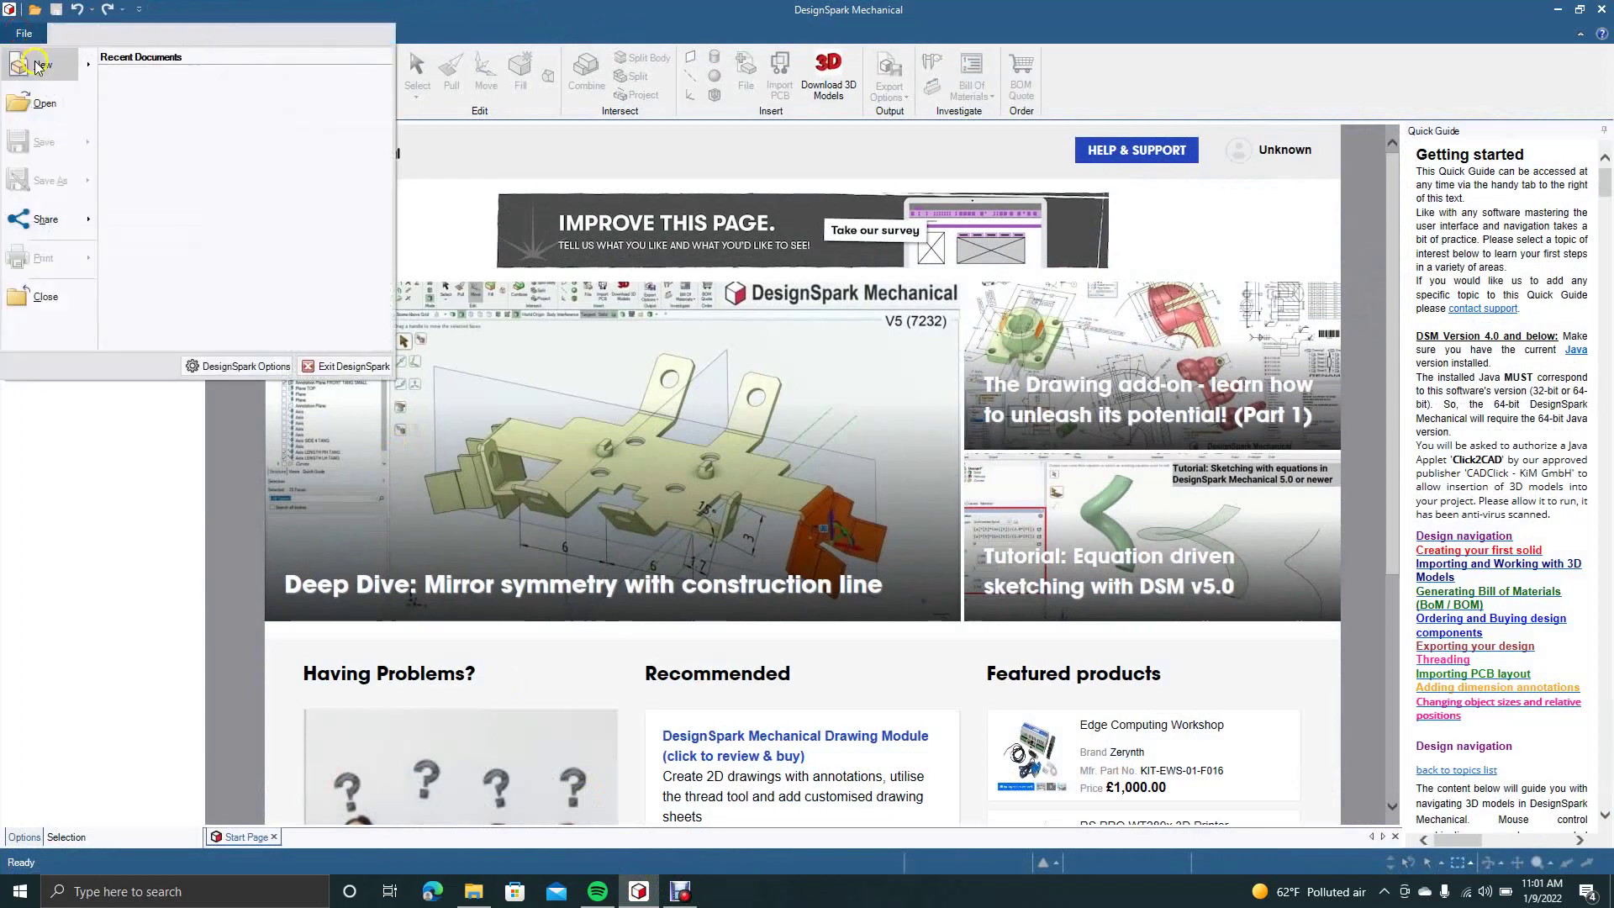
mouse_move(40, 66)
click(141, 84)
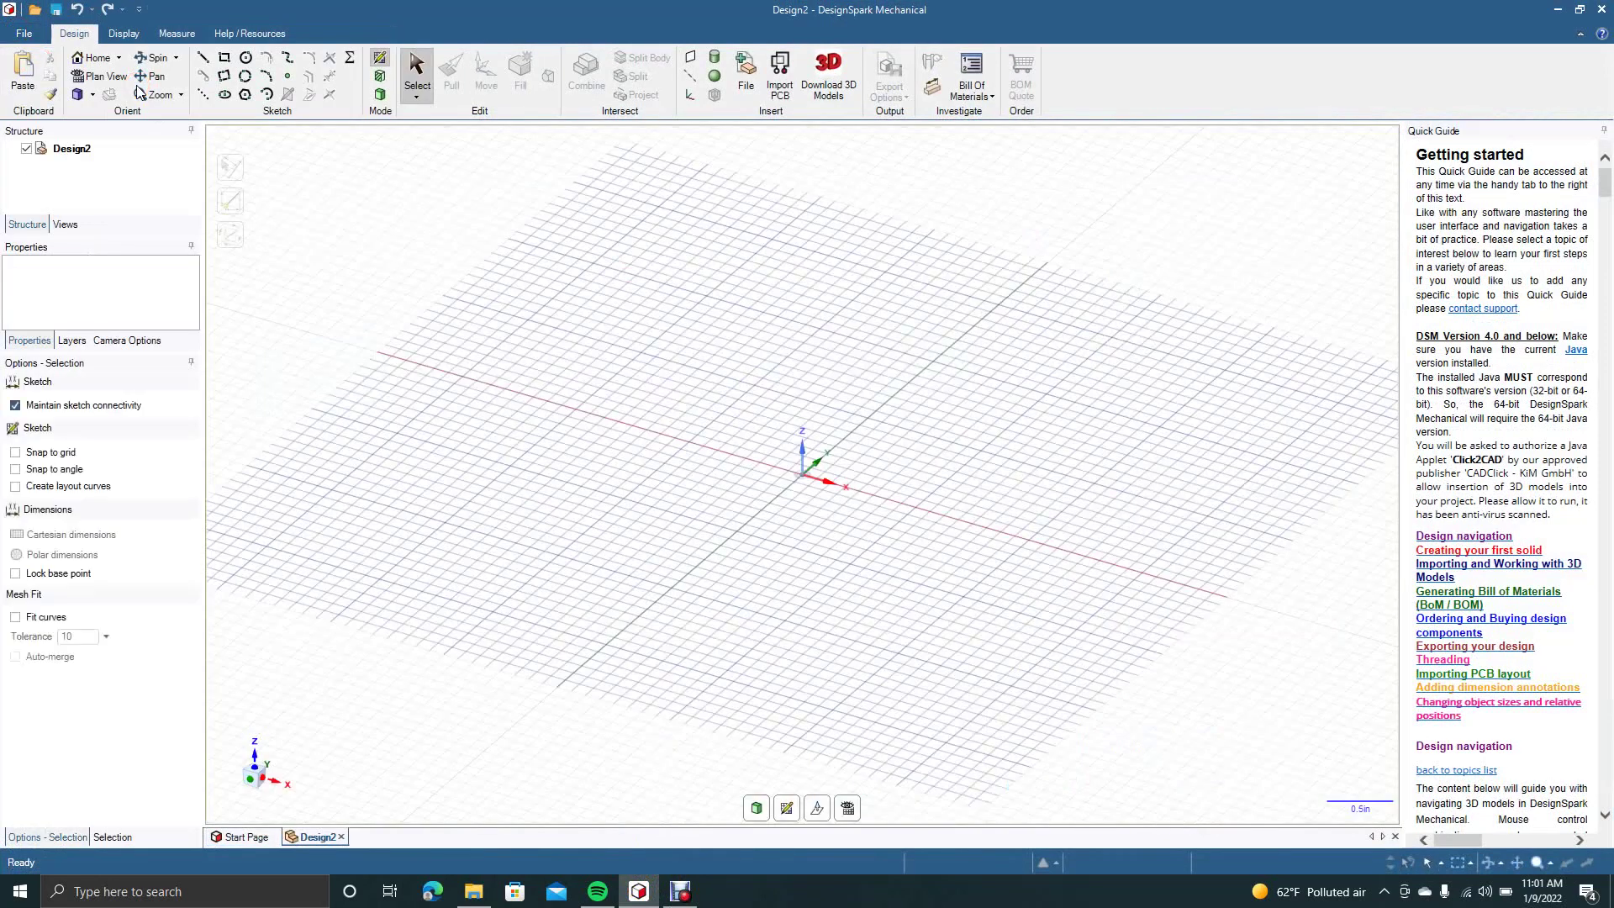
click(848, 810)
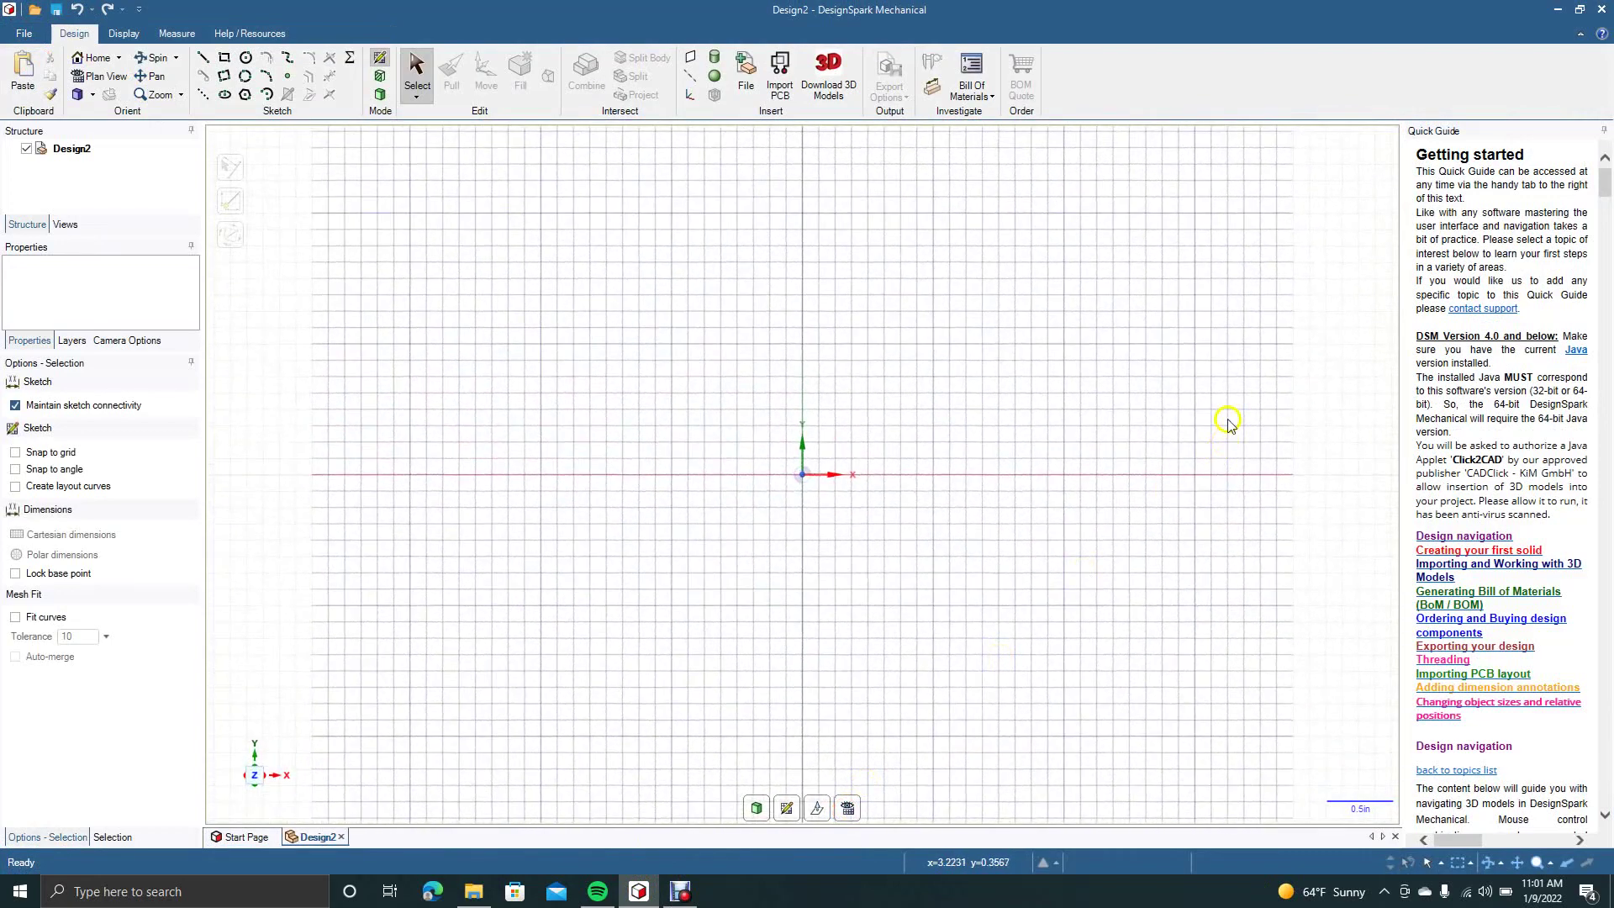
Shrink the design window and open the desktop's Knives folder, placing it so the design canvas stays reachable
click(1581, 12)
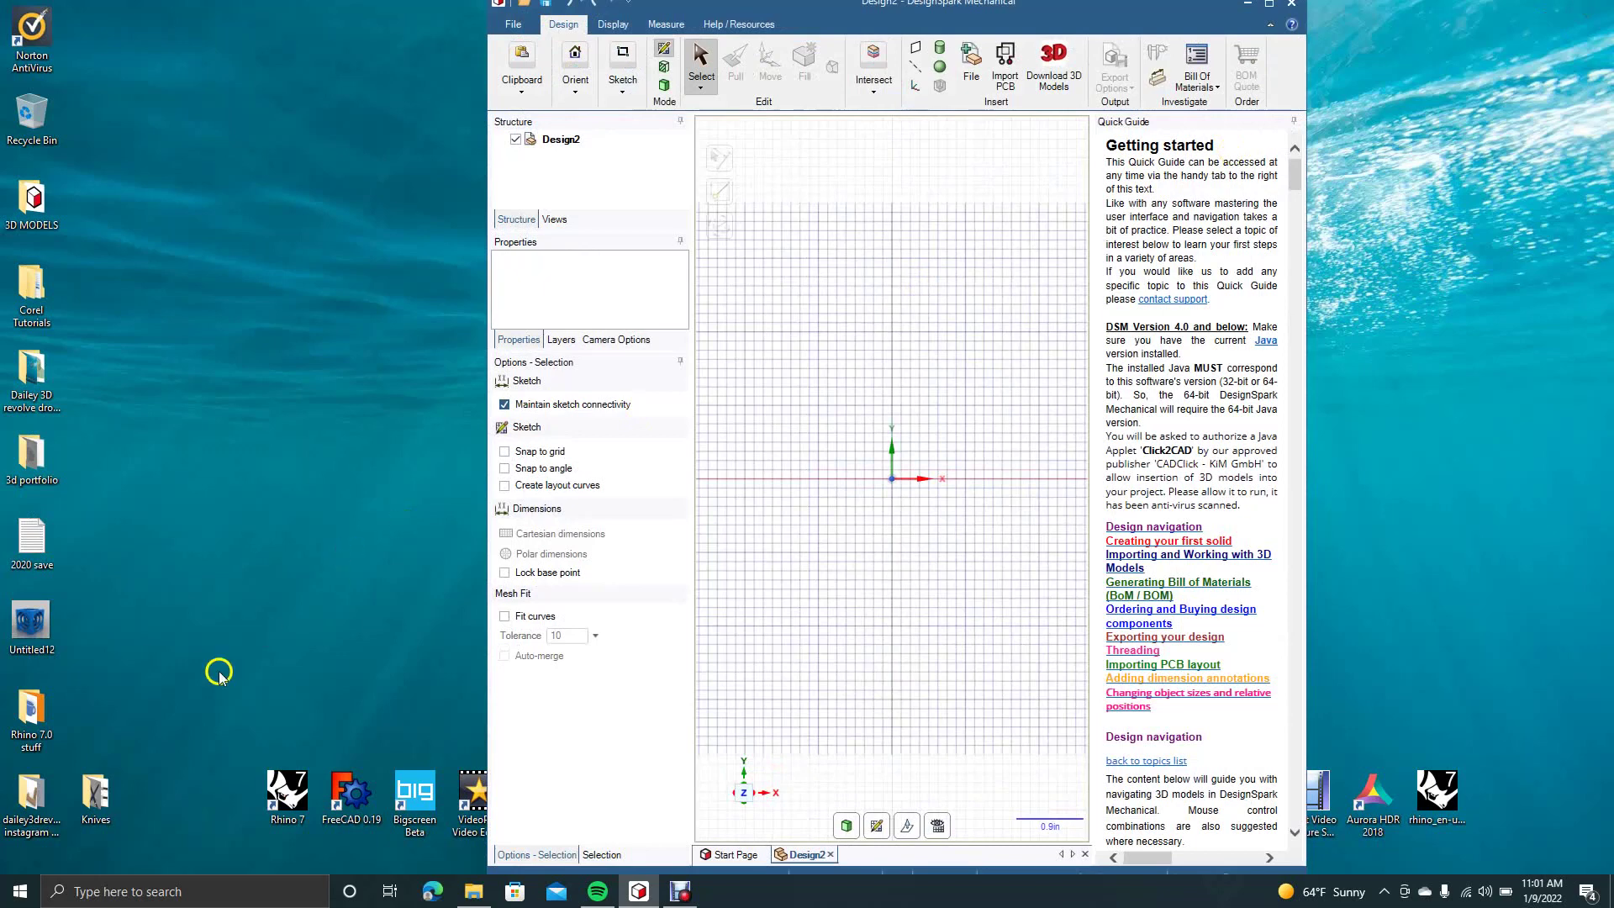
double_click(99, 790)
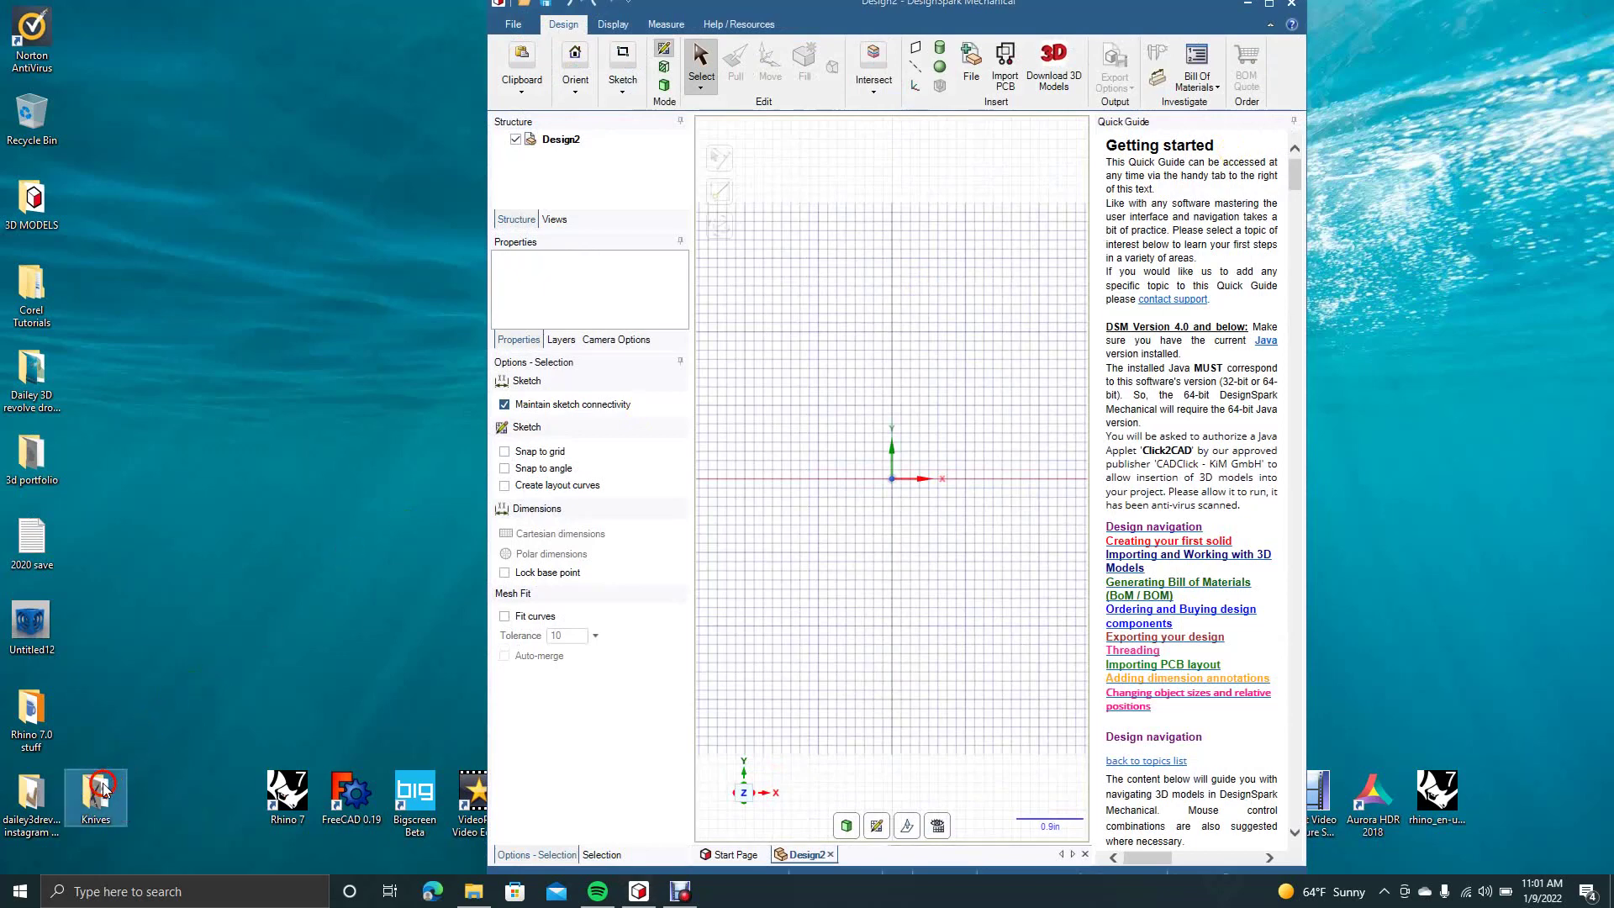
click(813, 239)
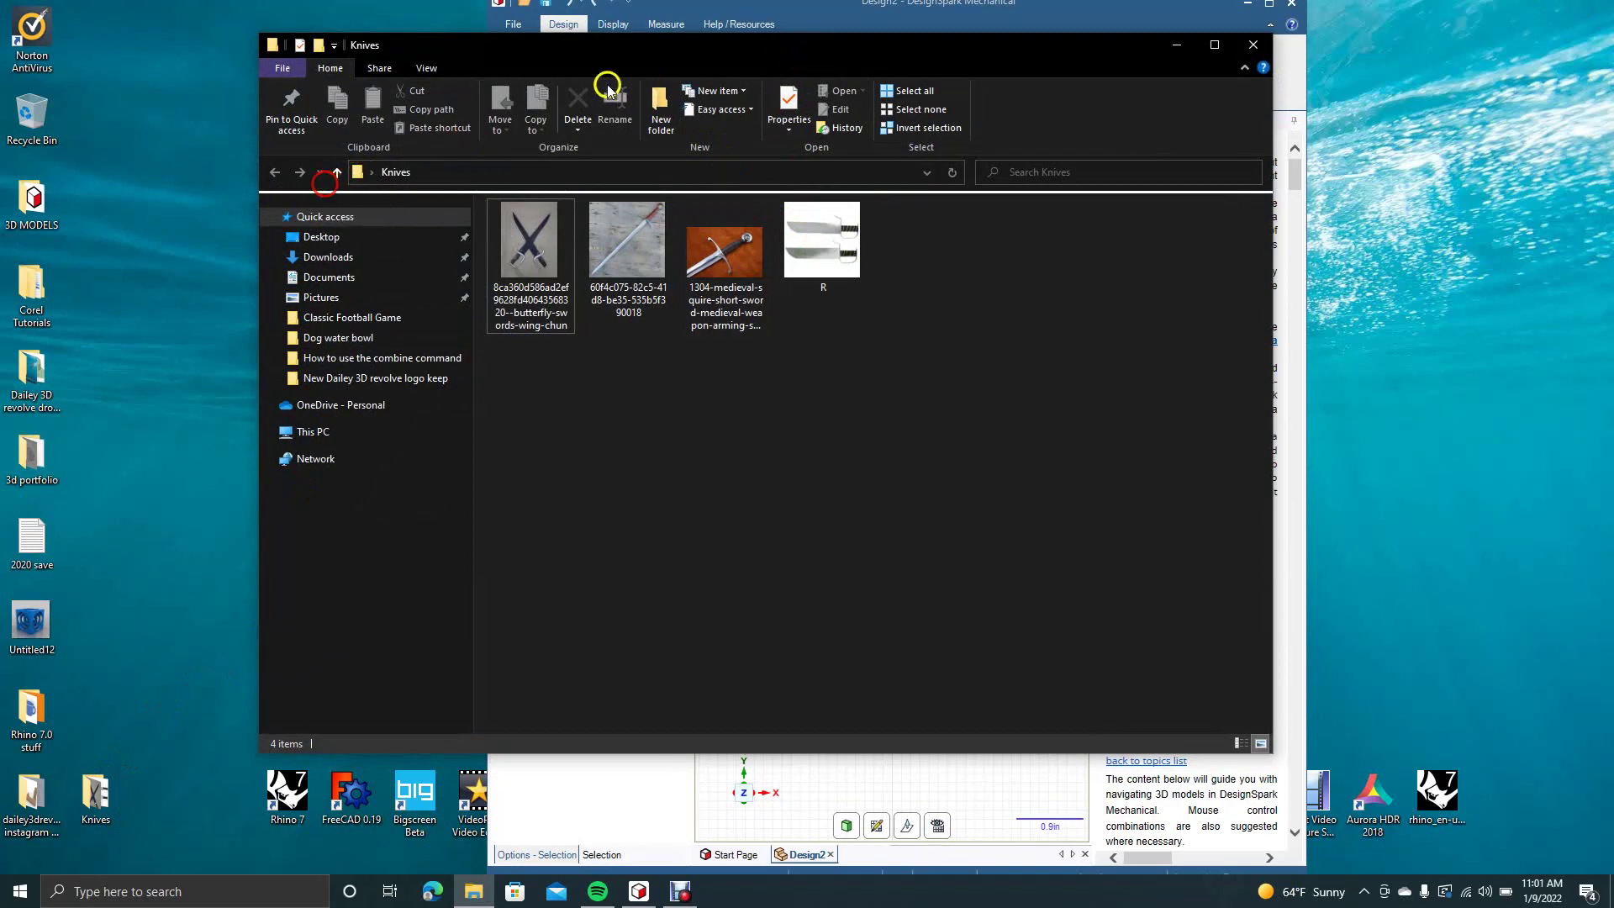
drag(720, 46, 365, 128)
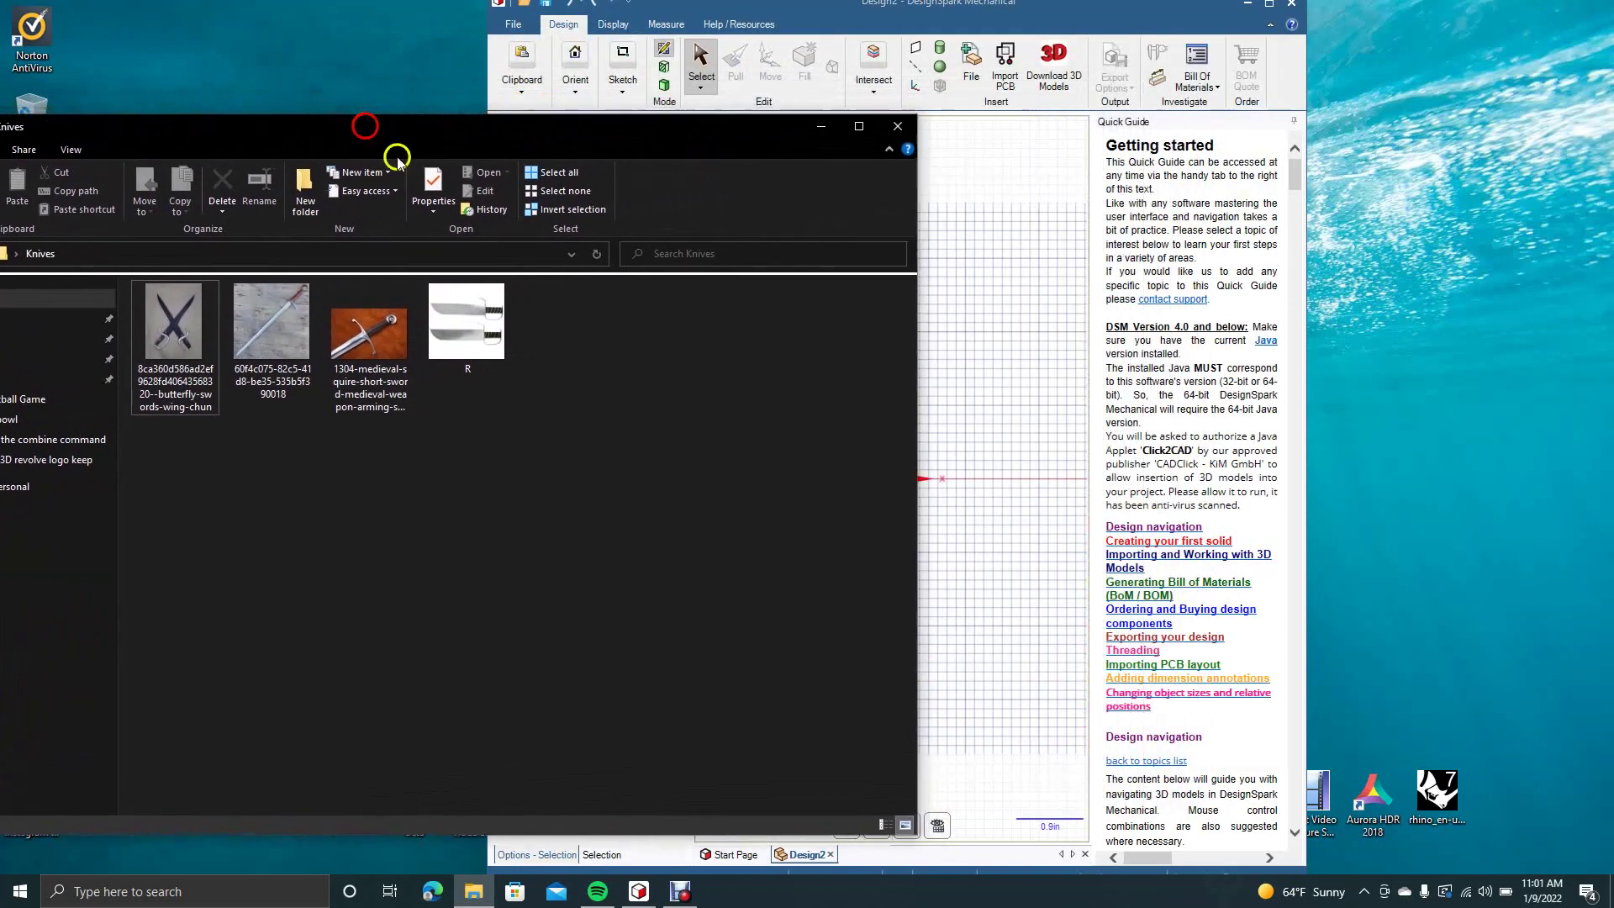
Try to insert the R knife image straight from the Knives folder into the design
click(456, 337)
drag(456, 337, 976, 449)
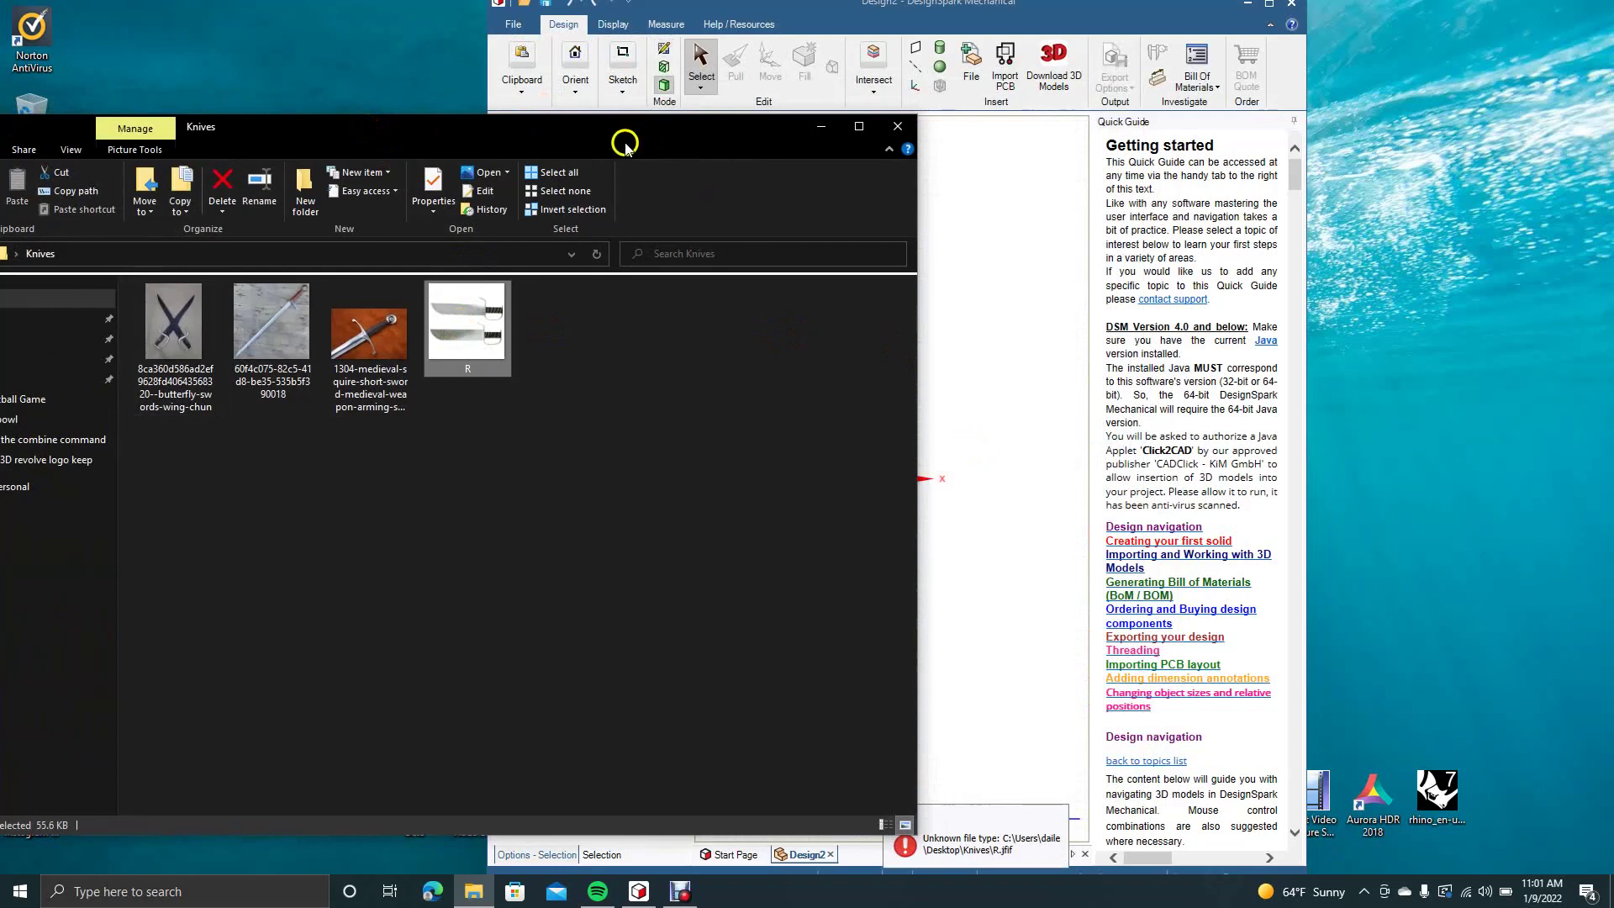
Copy the R knife image from the Knives folder onto the desktop
drag(618, 138, 1567, 103)
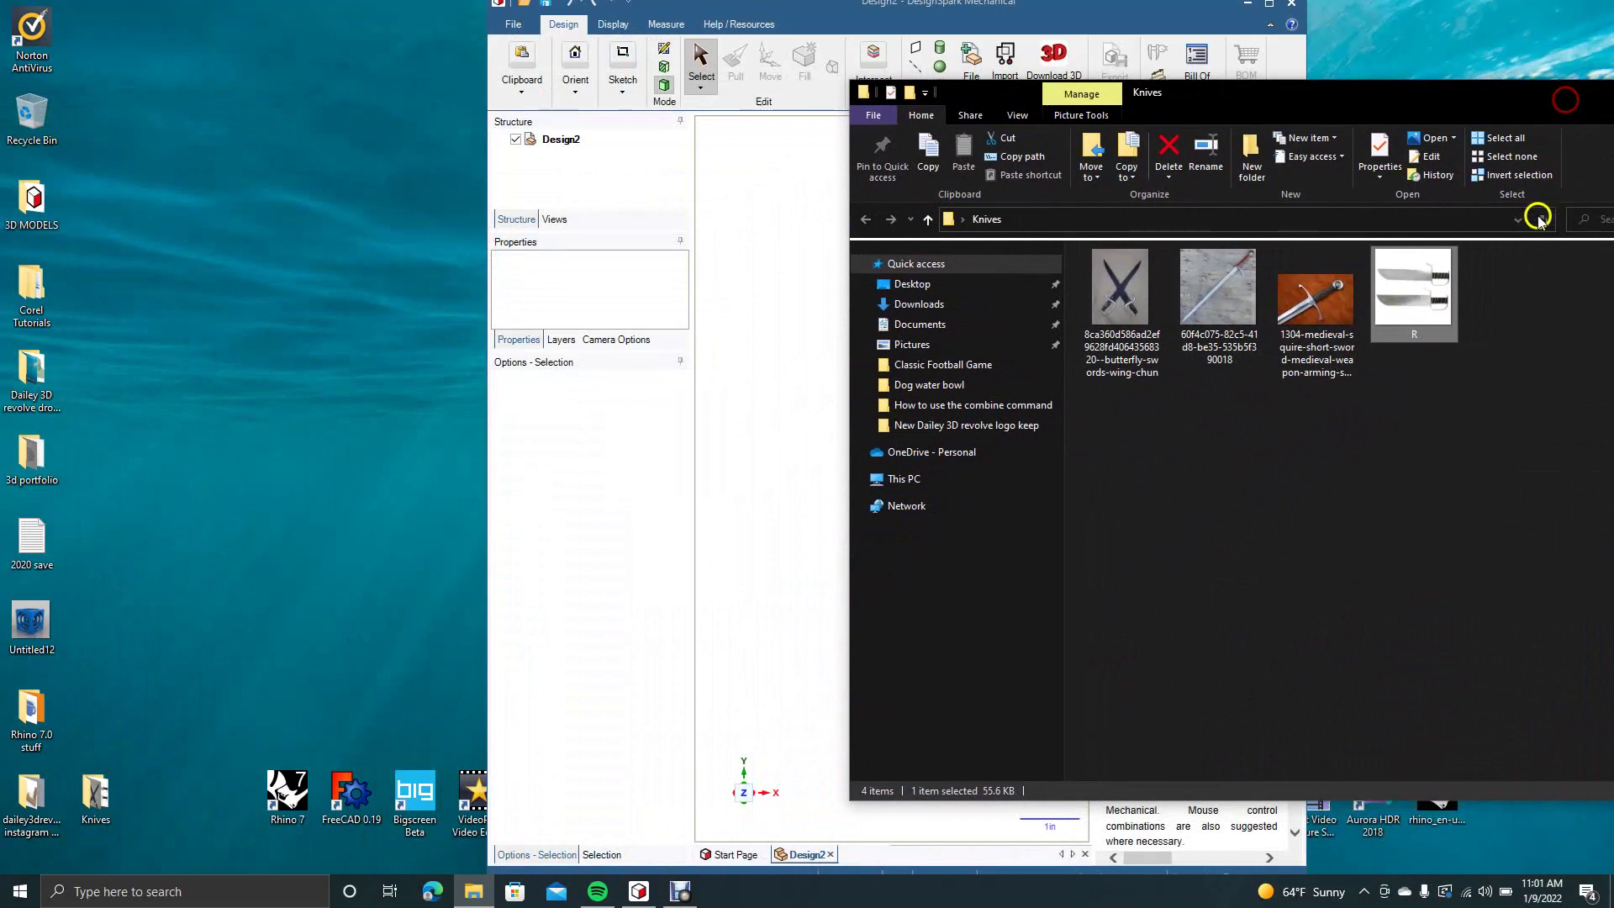
drag(1425, 294, 262, 391)
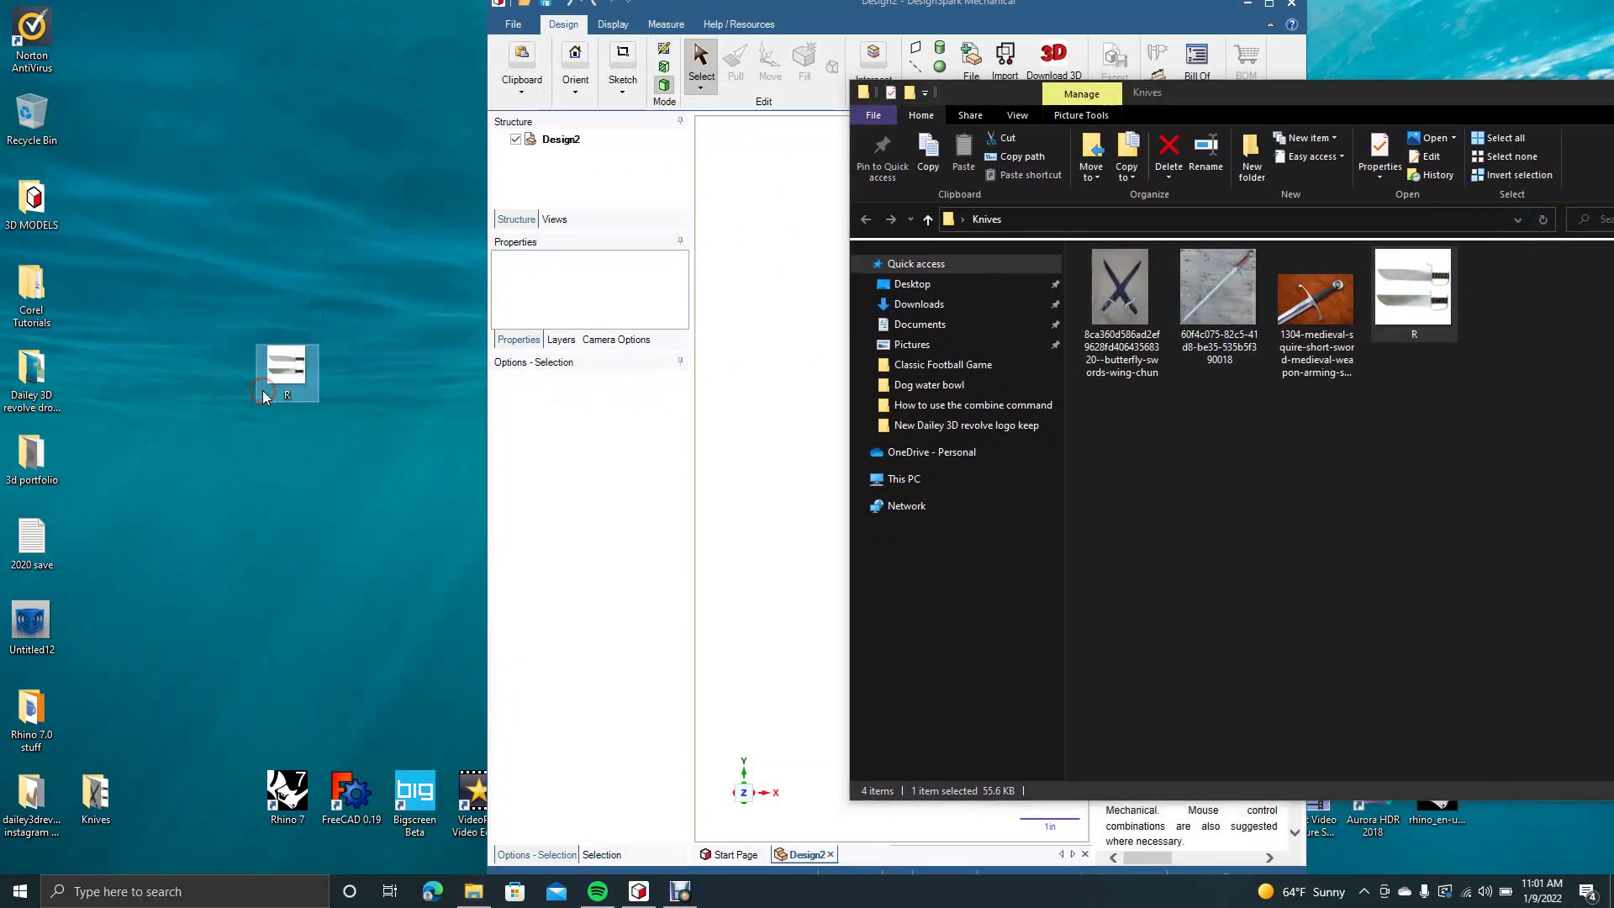
click(238, 430)
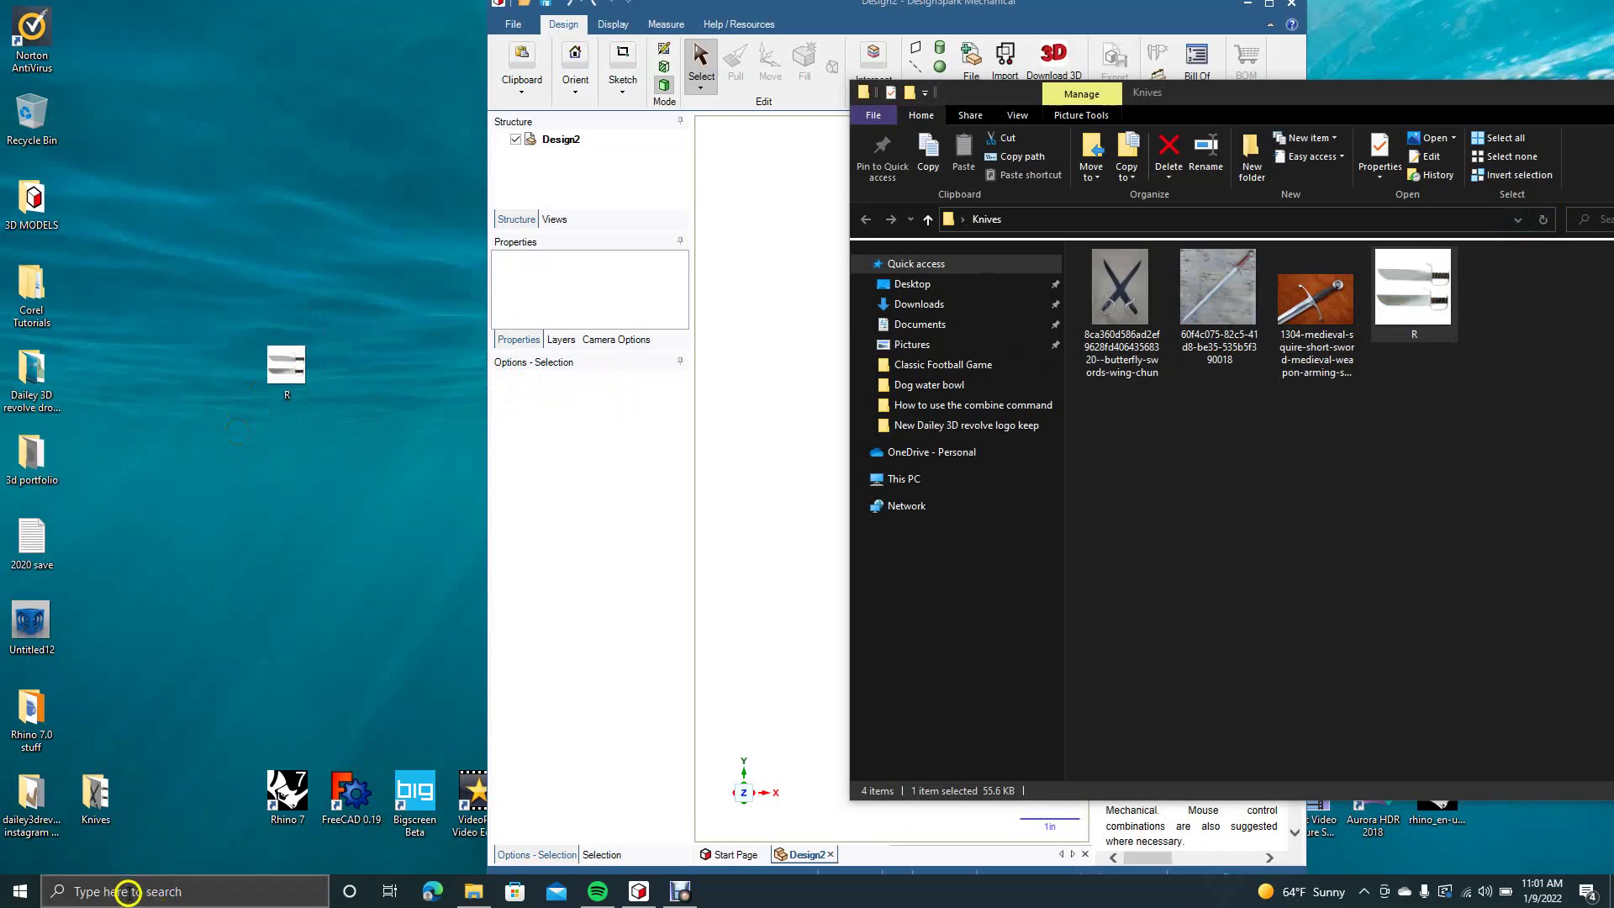
Launch Paint and load the desktop's R knife image into it
click(127, 891)
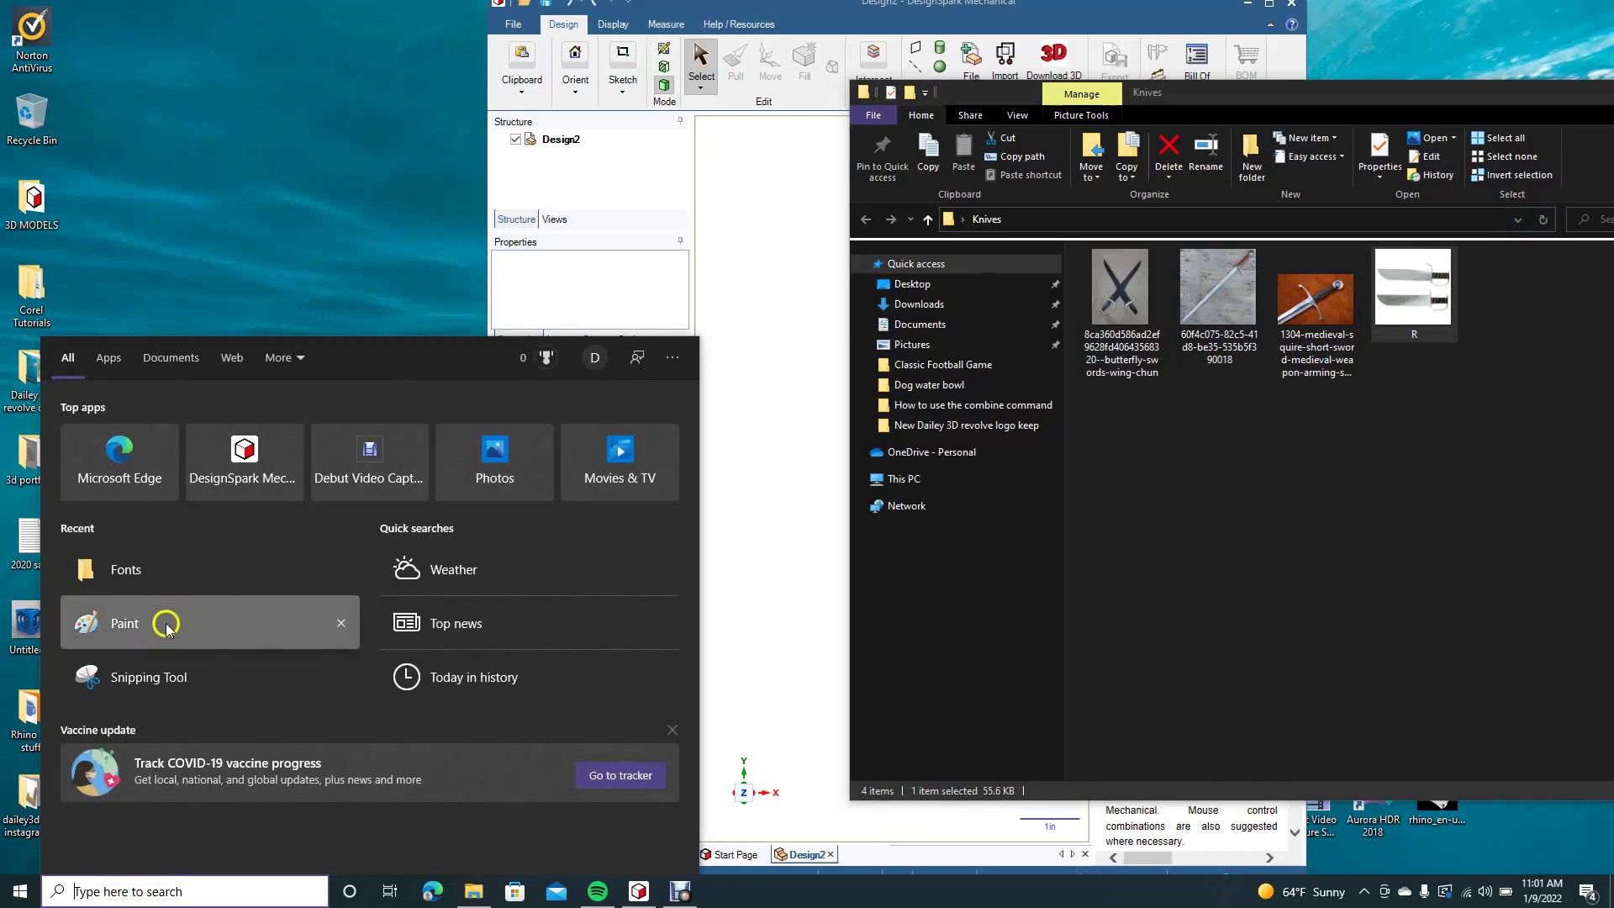
click(165, 624)
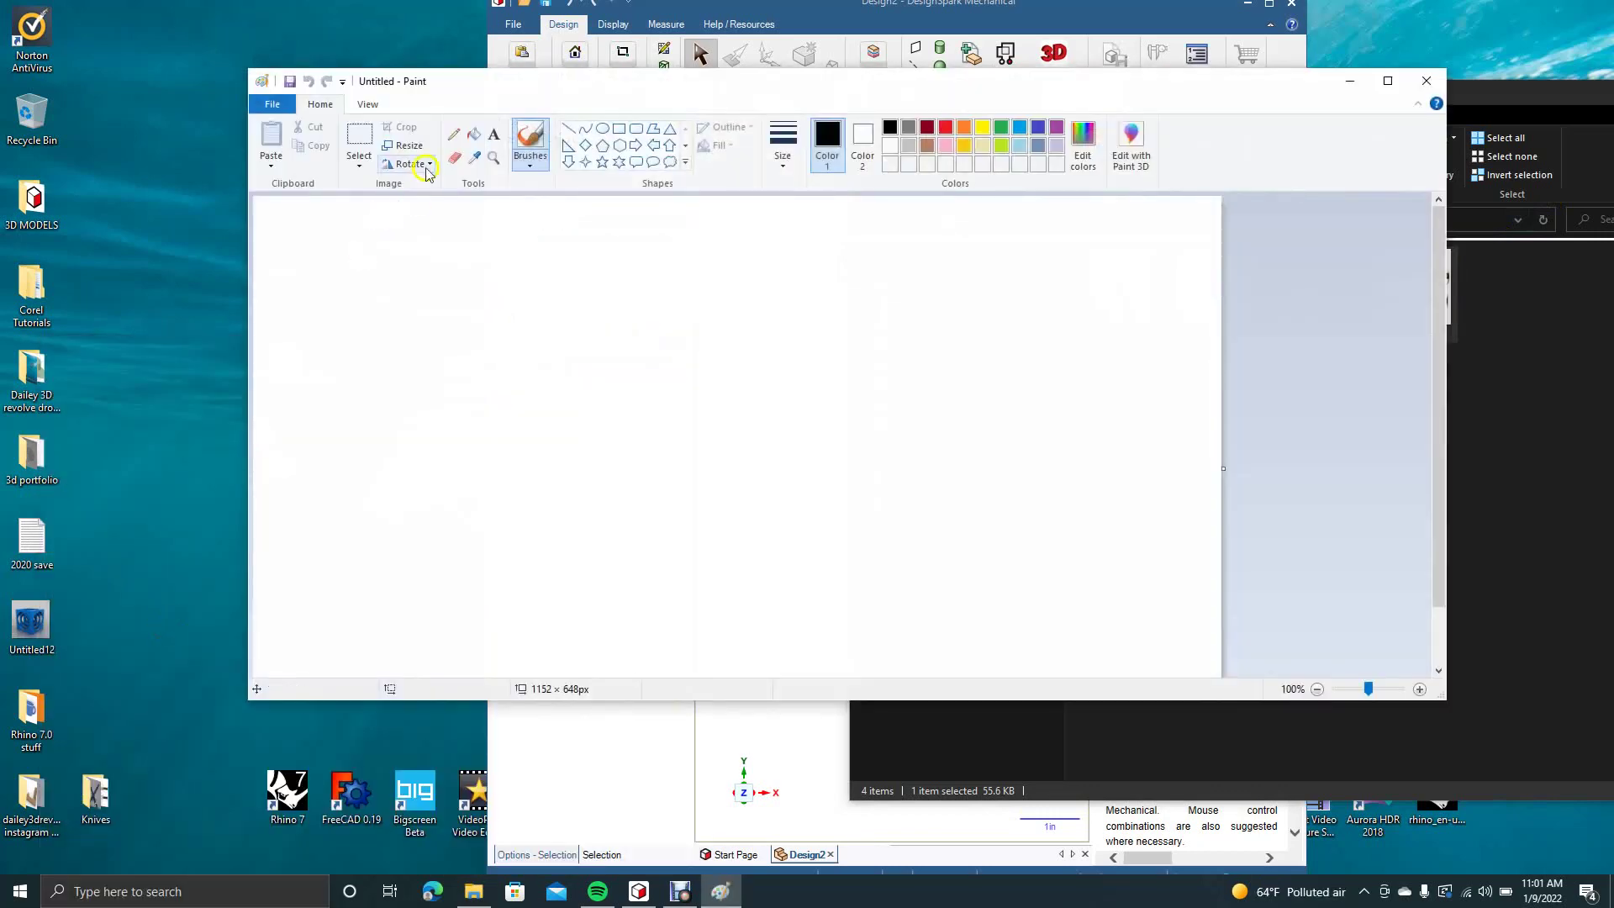
drag(473, 90, 720, 148)
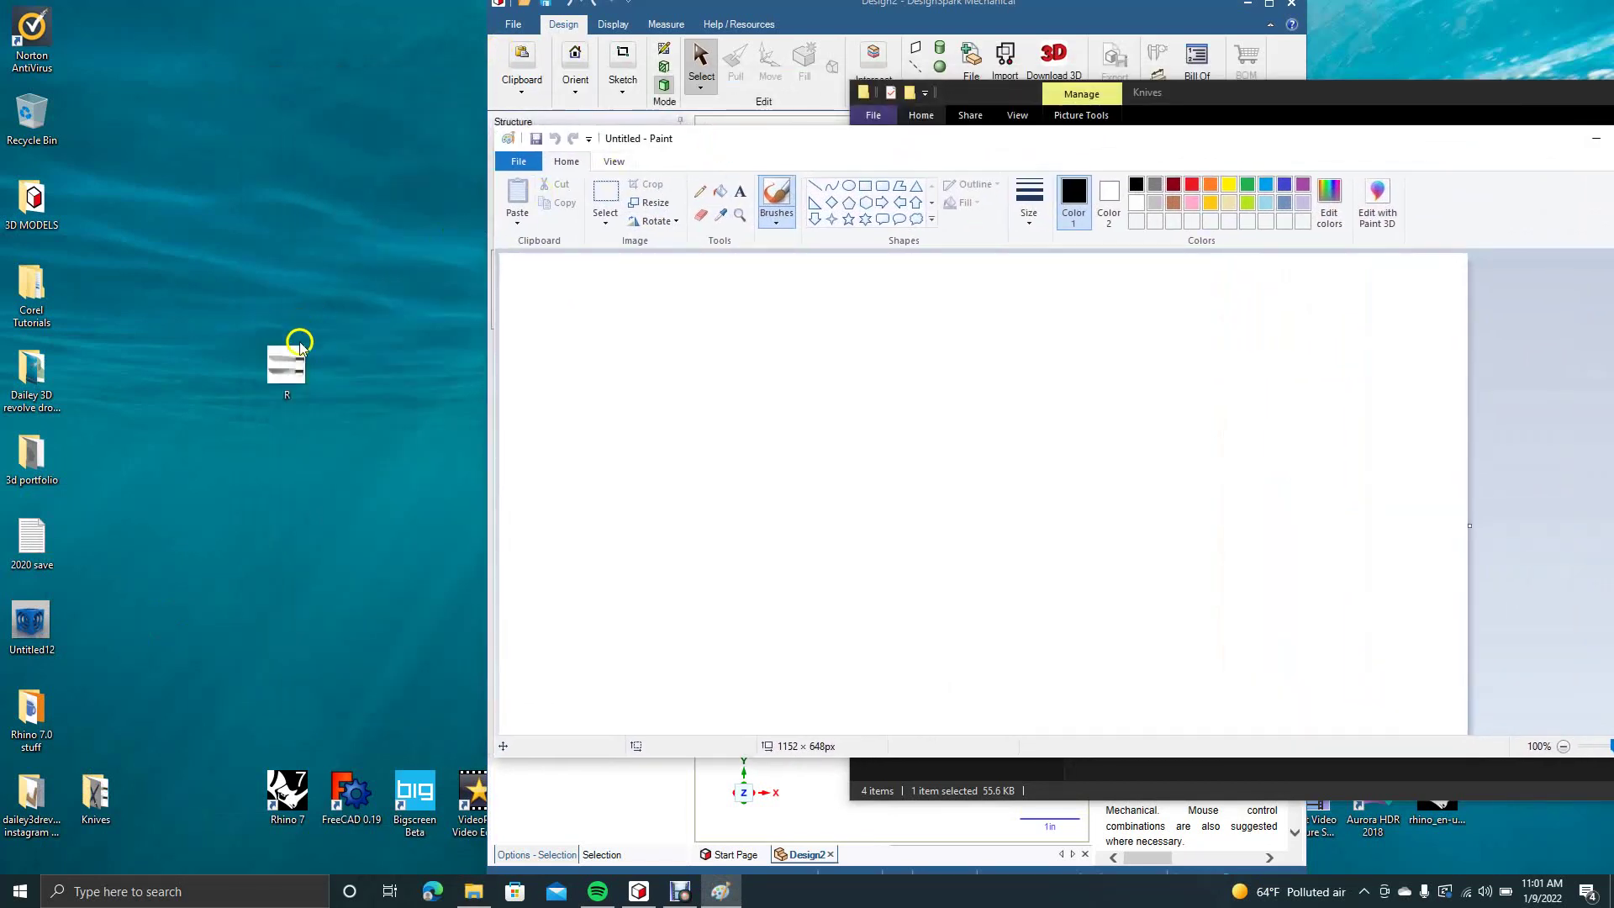
drag(289, 370, 604, 388)
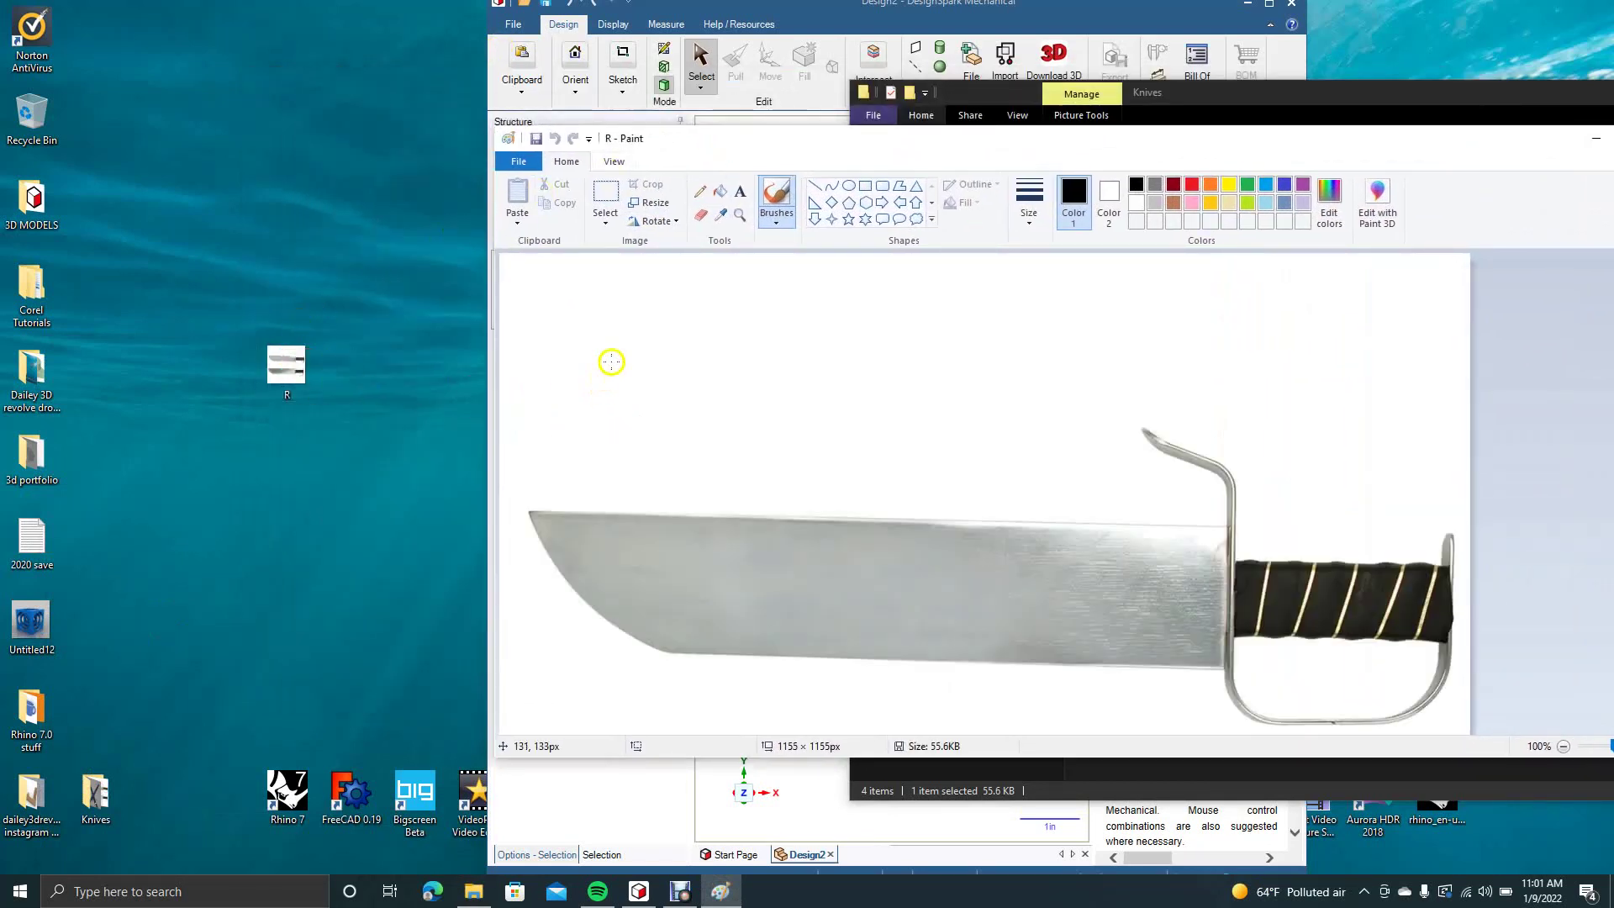
Save the knife image to the Desktop as a JPEG named R
click(518, 161)
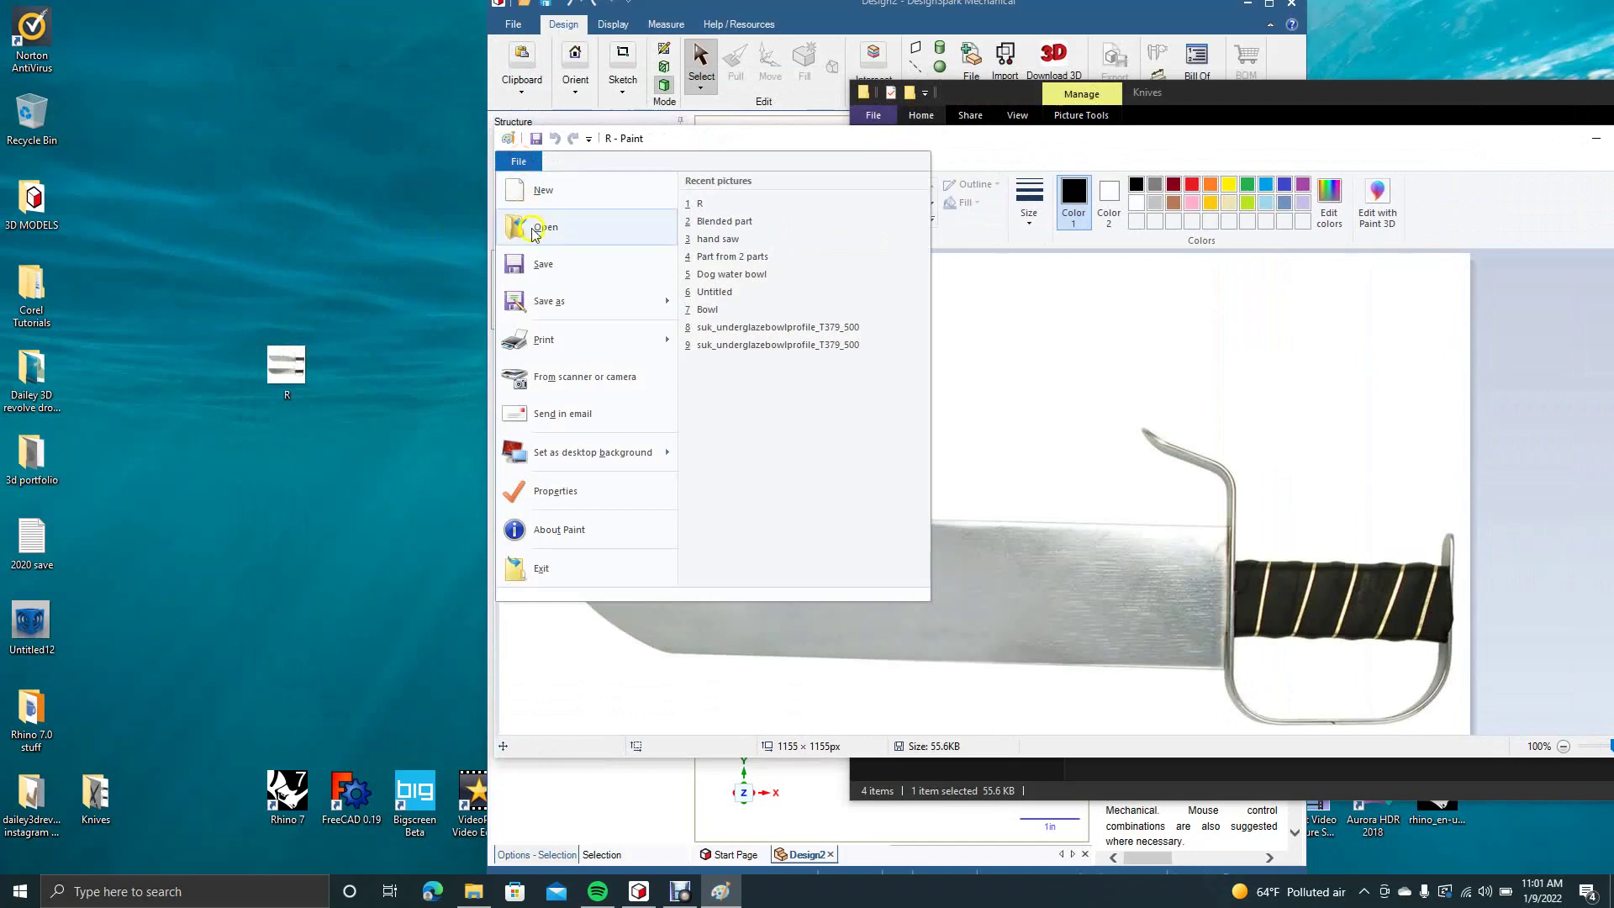
click(544, 300)
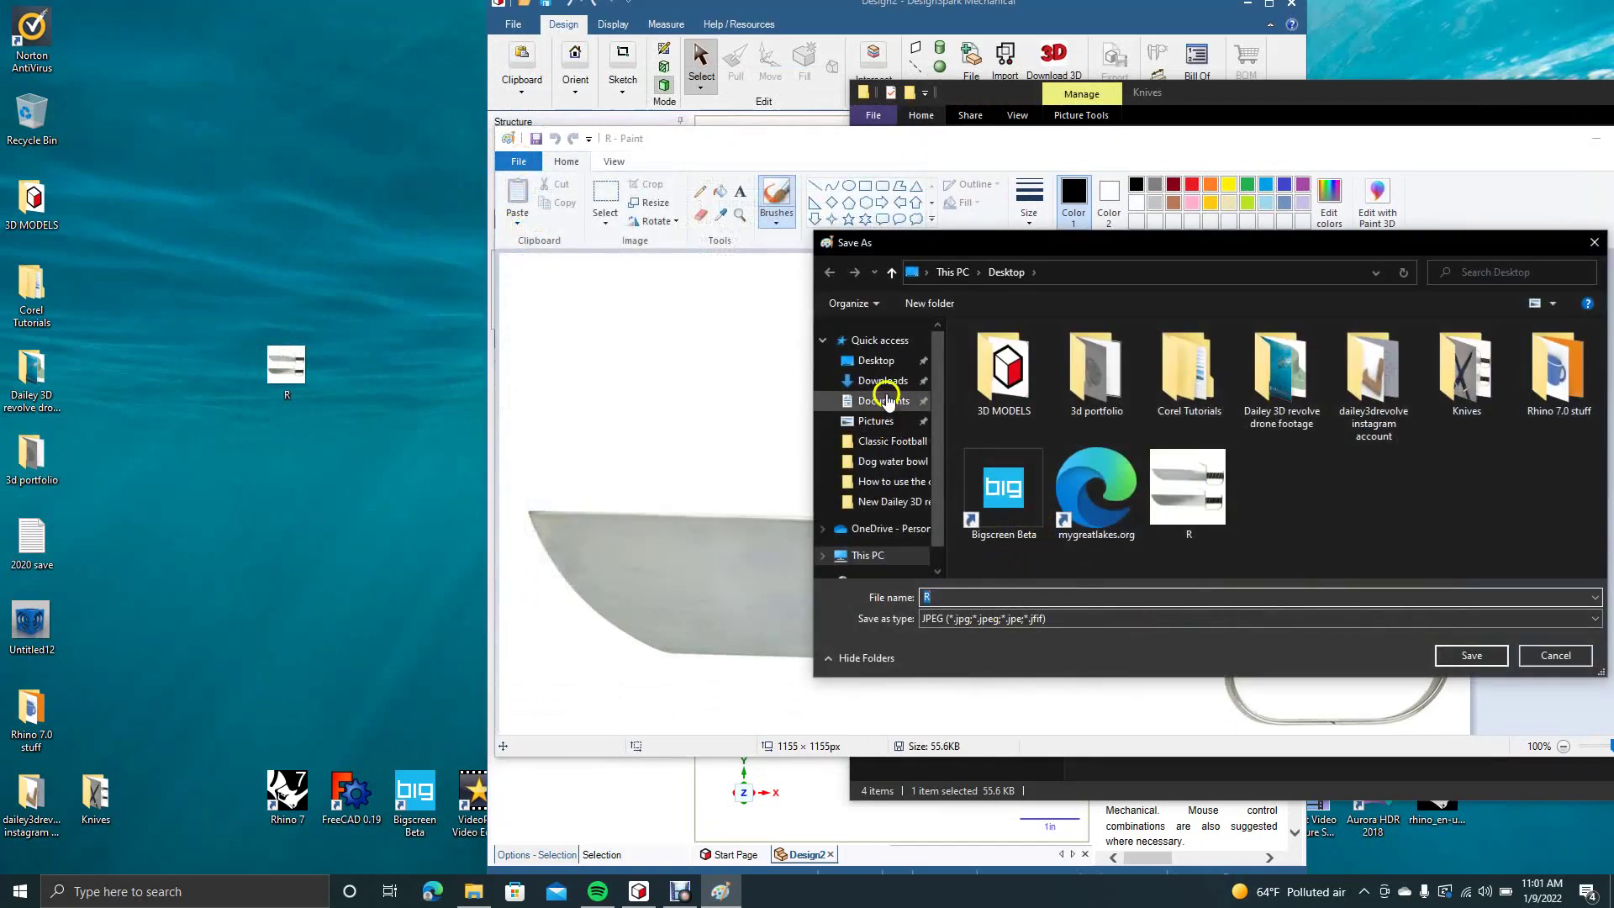
click(878, 360)
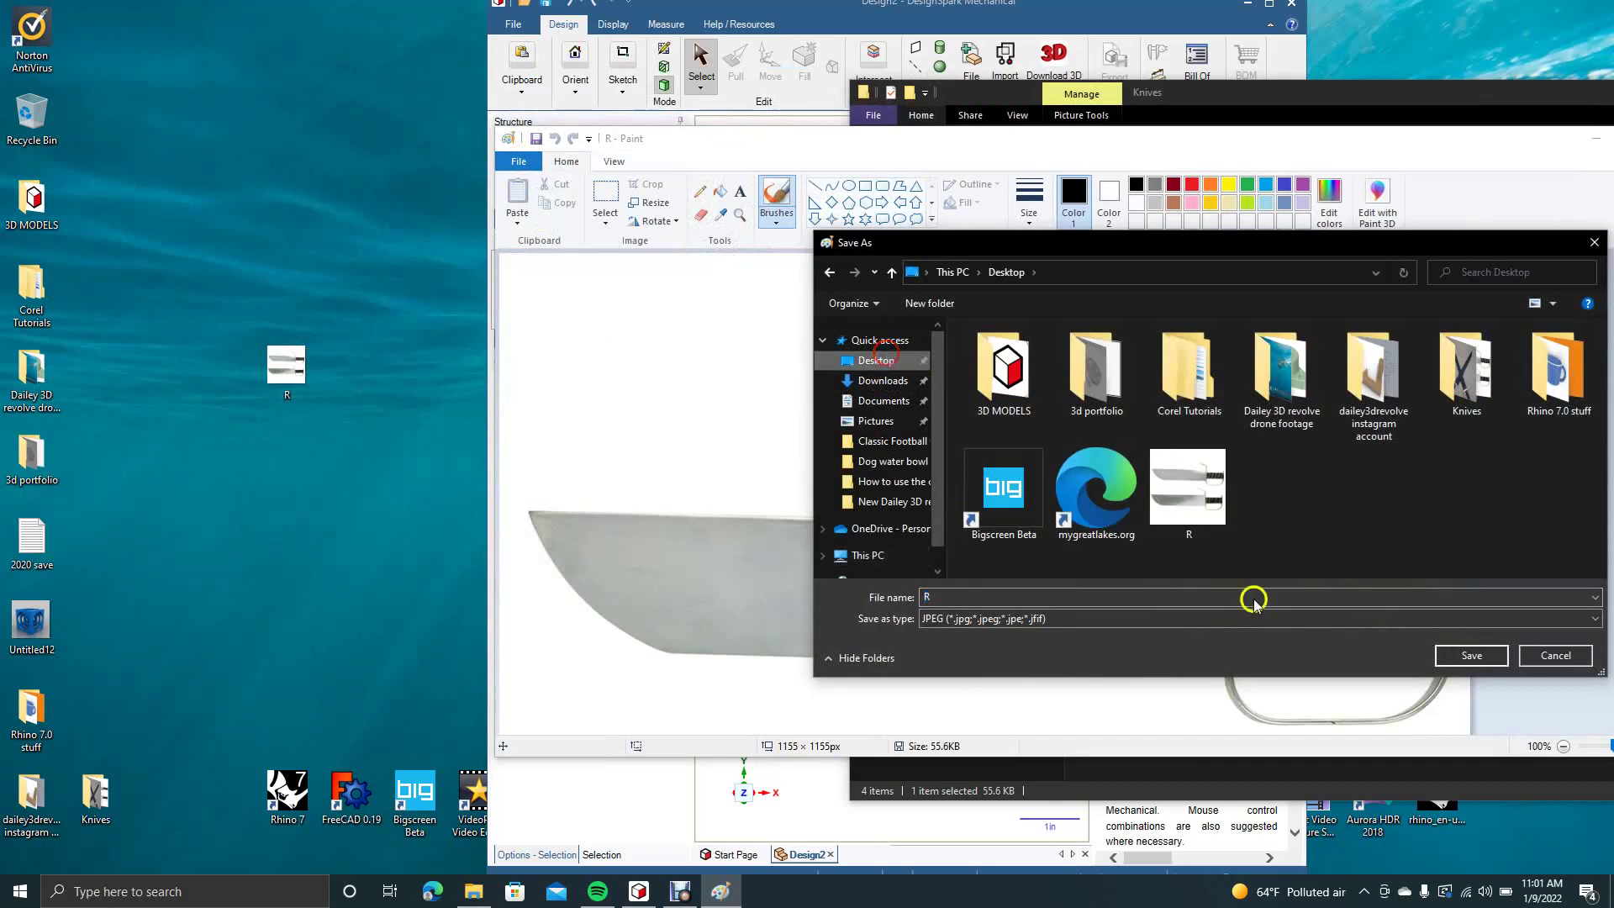
click(1471, 655)
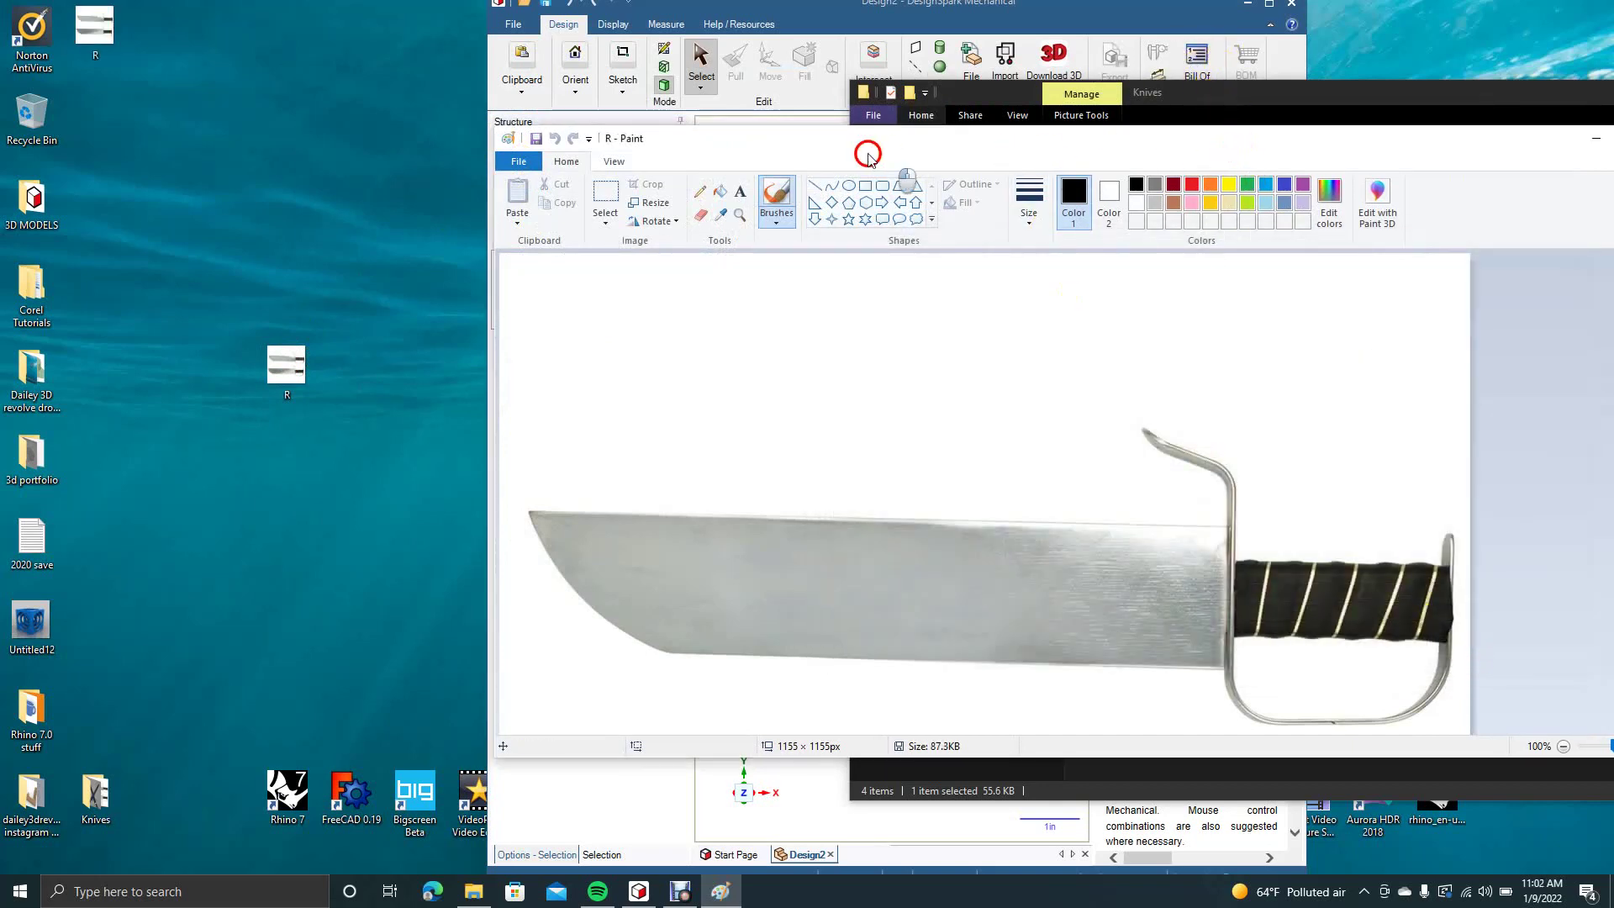
Close the Knives folder and Paint to uncover the design window
click(686, 180)
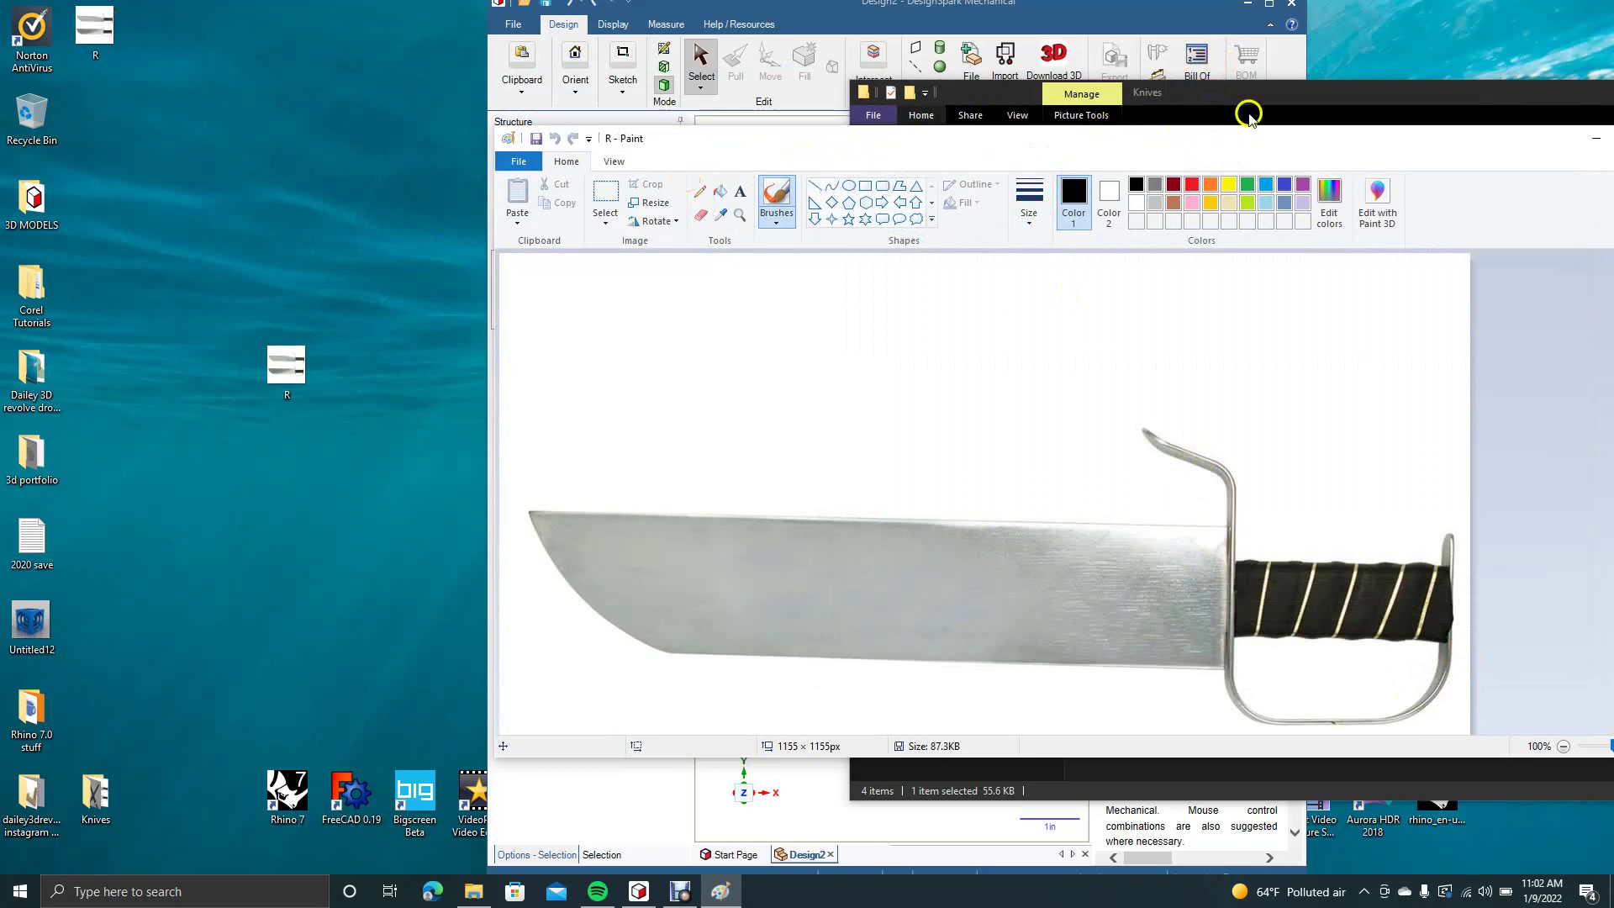
drag(1284, 100, 924, 104)
click(1487, 102)
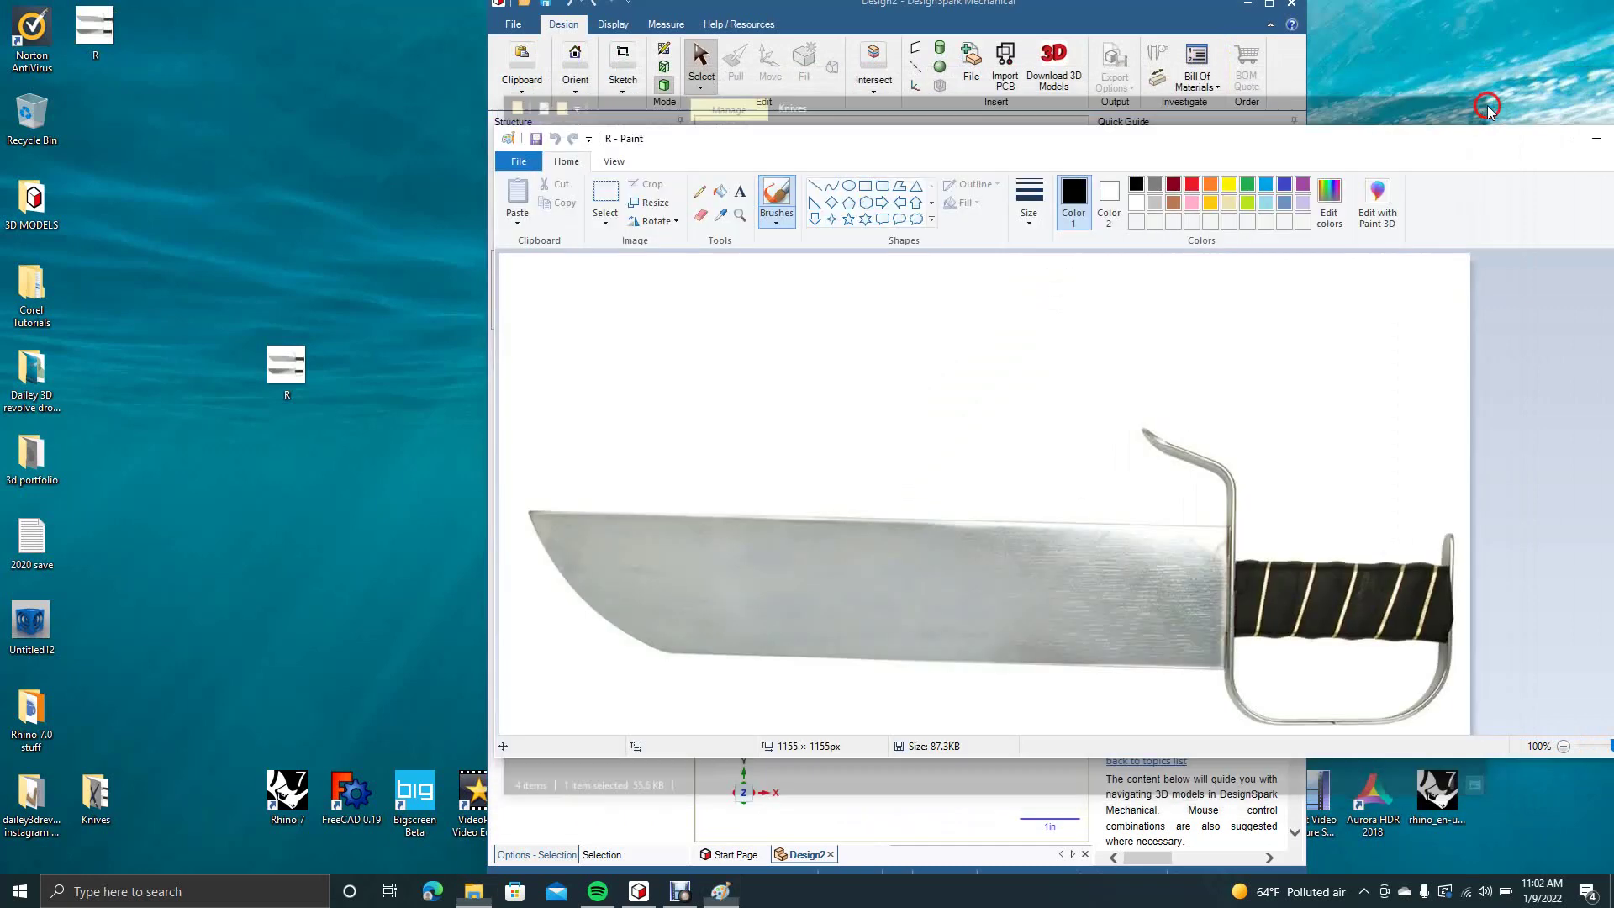
drag(1276, 143, 1047, 164)
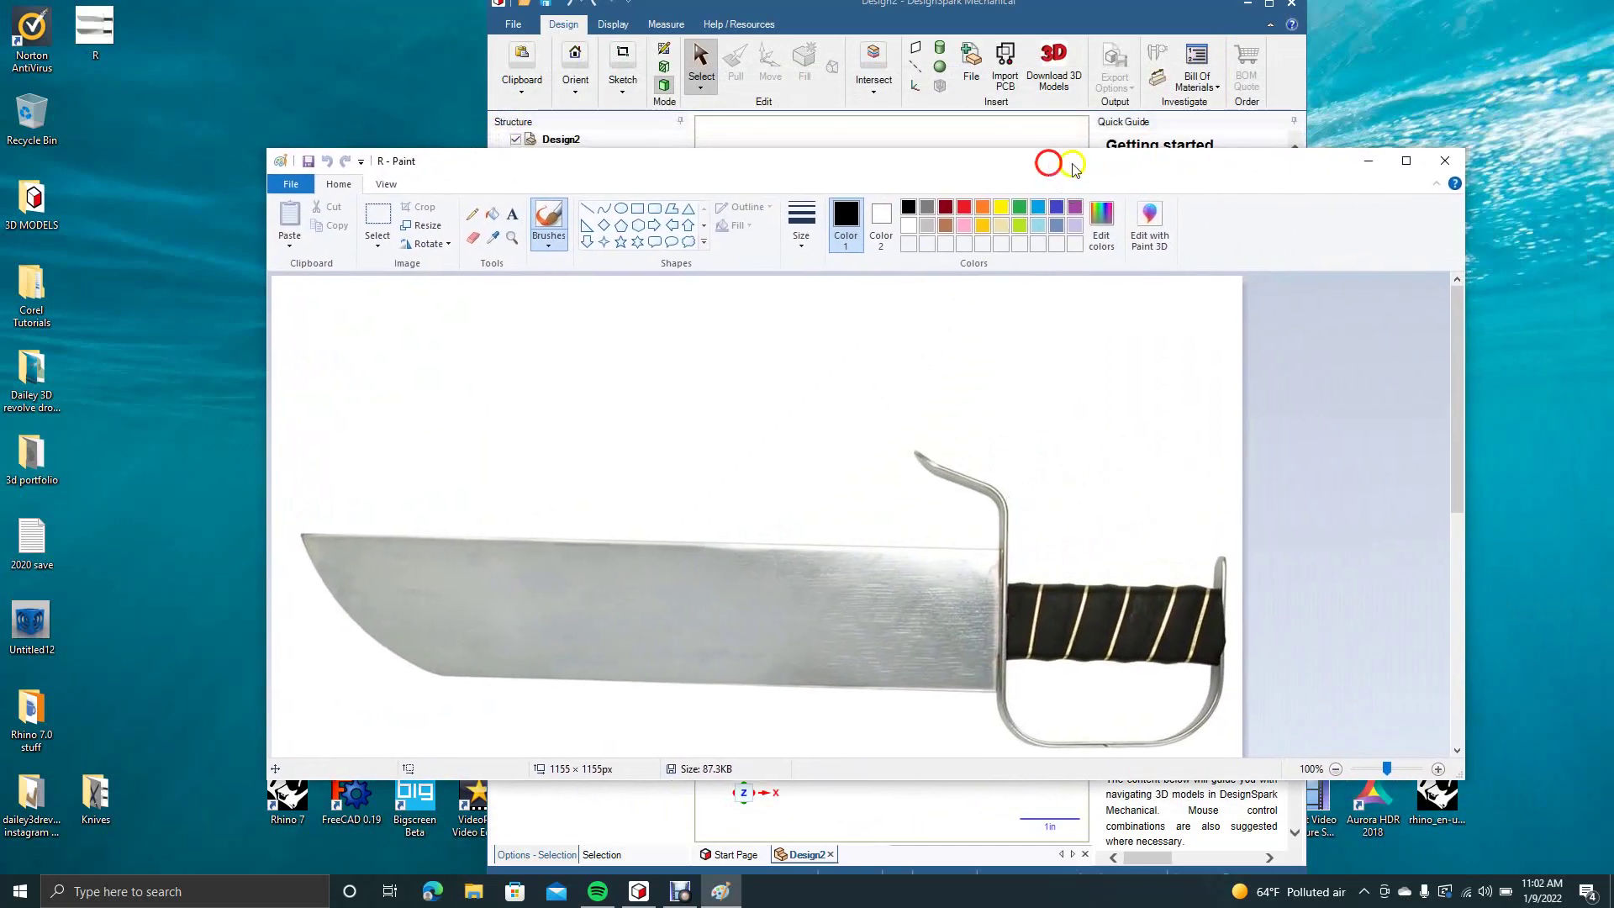
click(1444, 159)
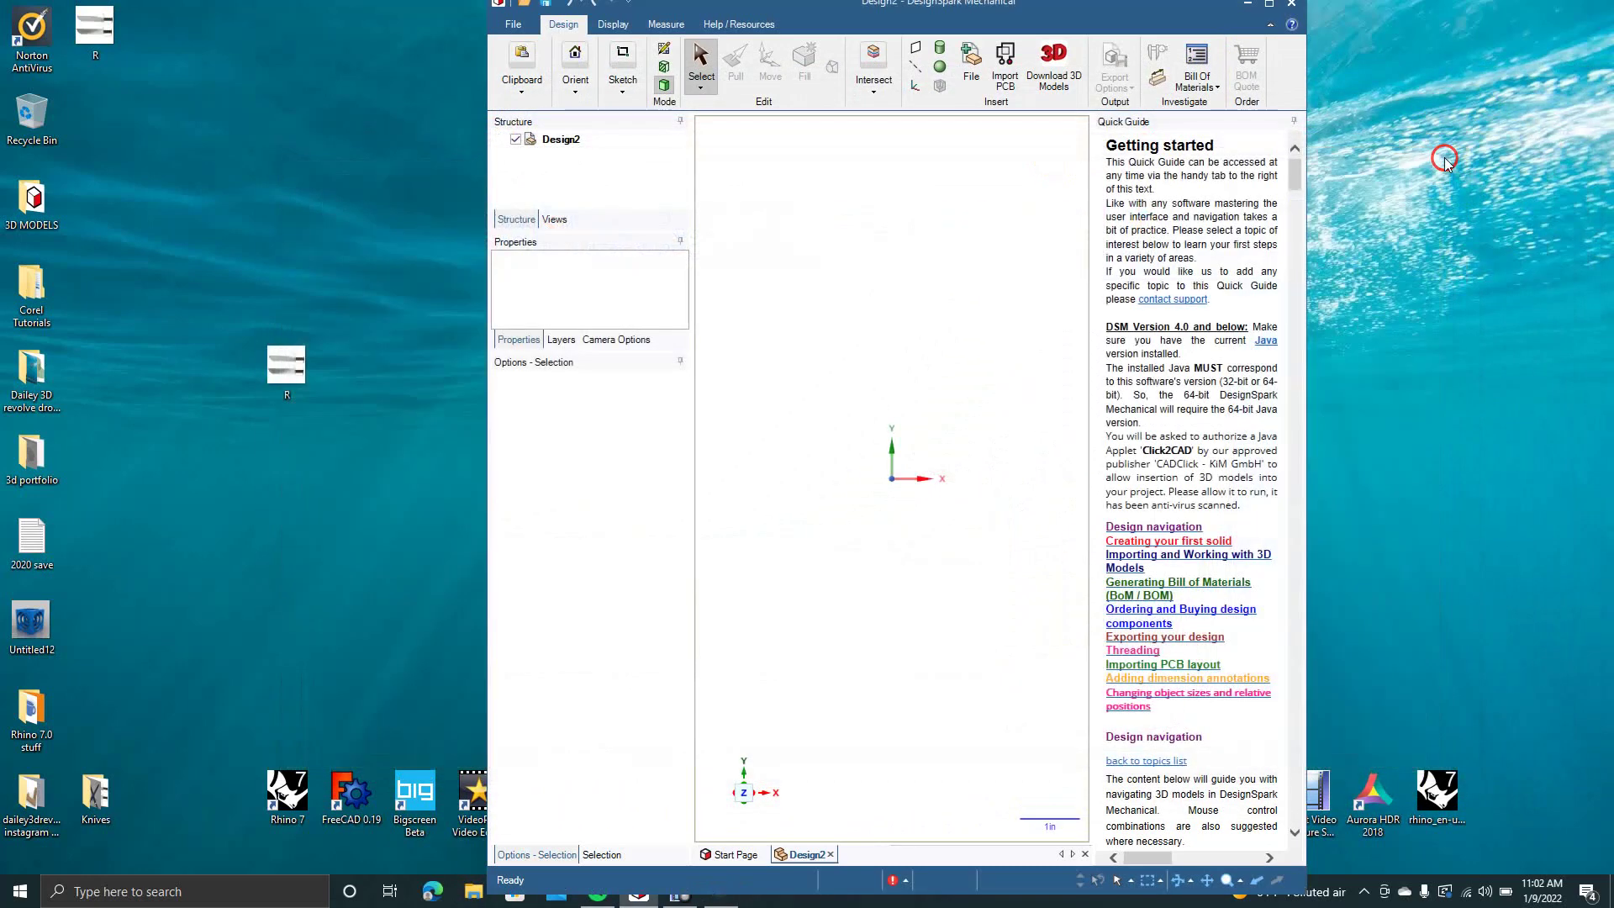
Insert the newly saved R JPEG from the desktop into the design and maximize the design window
drag(101, 31, 865, 389)
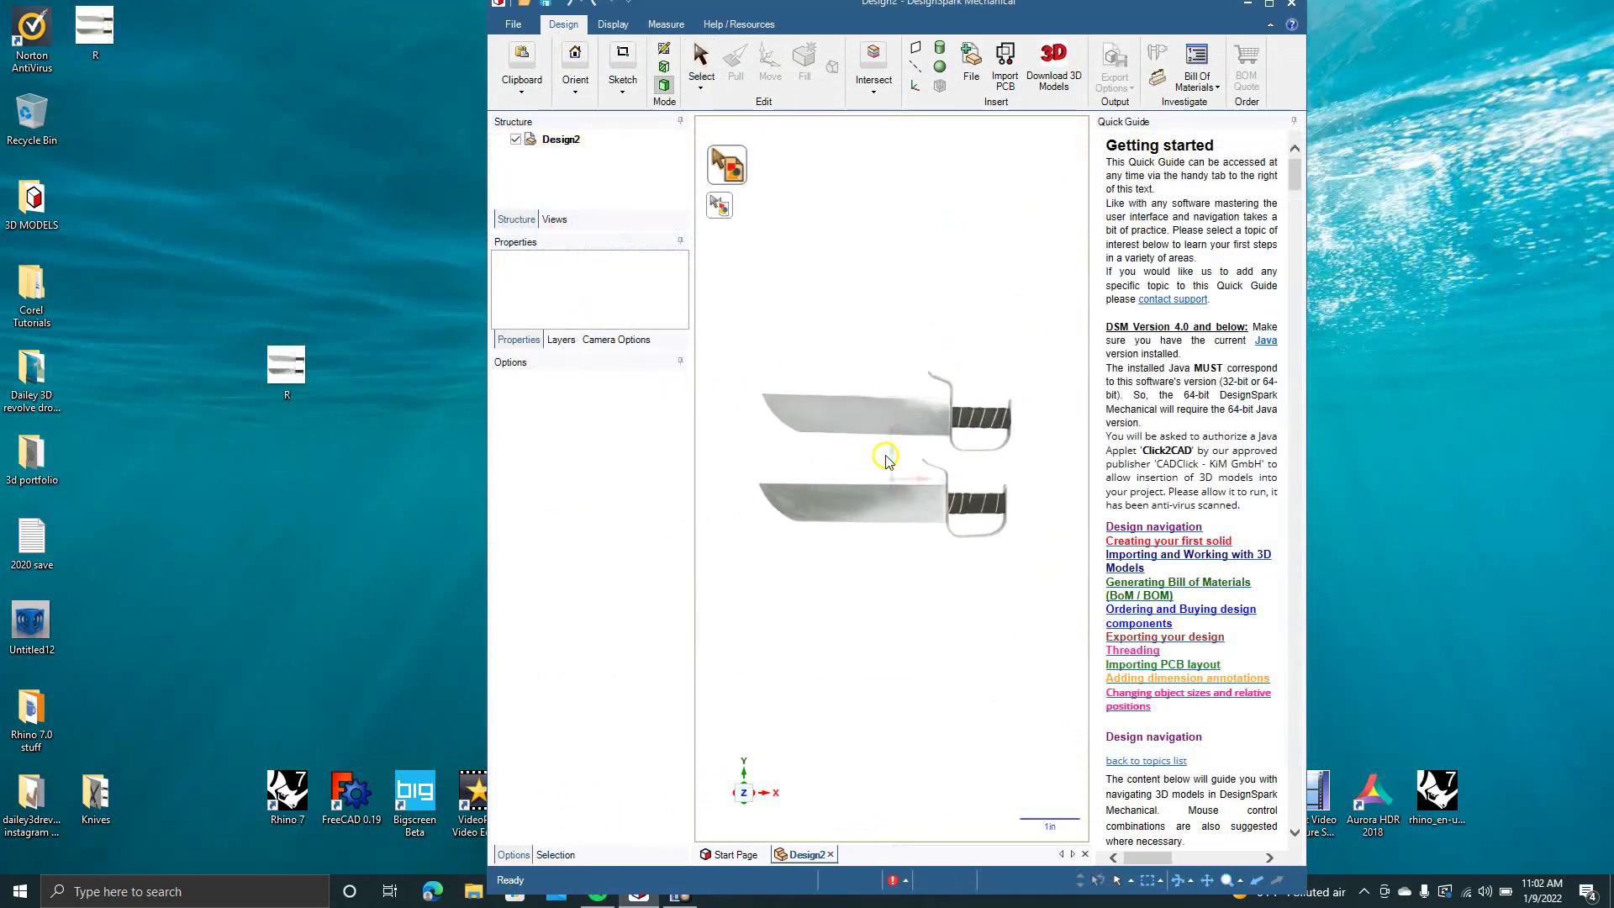
click(1270, 5)
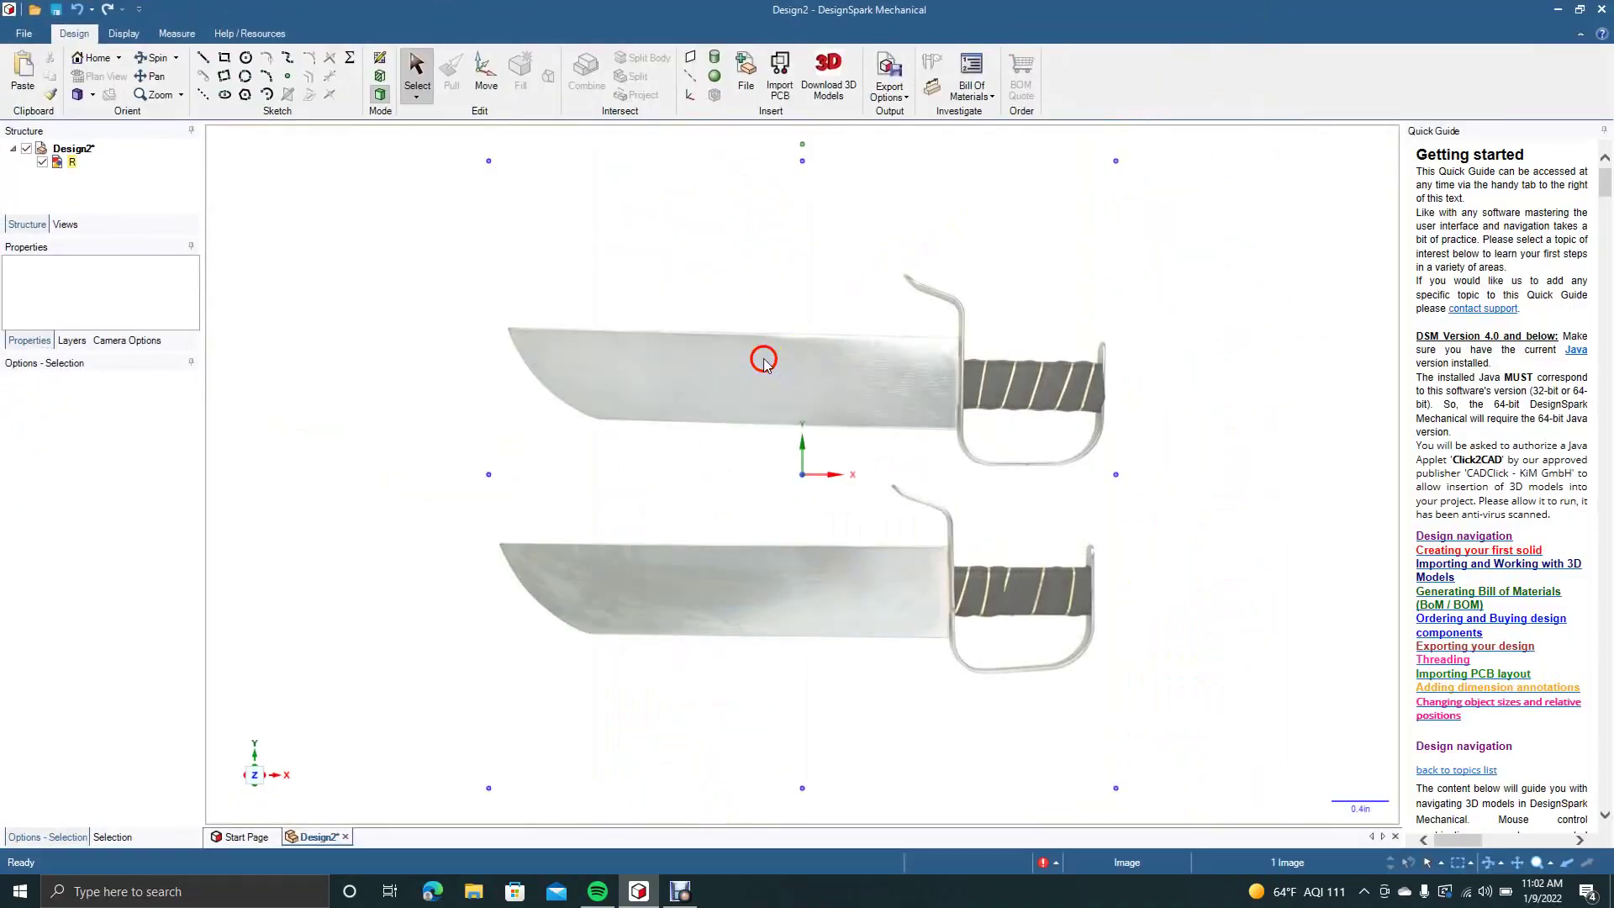
Rotate the inserted knife image with the Move tool so the blades stand vertical with handles up, and deselect it
click(763, 363)
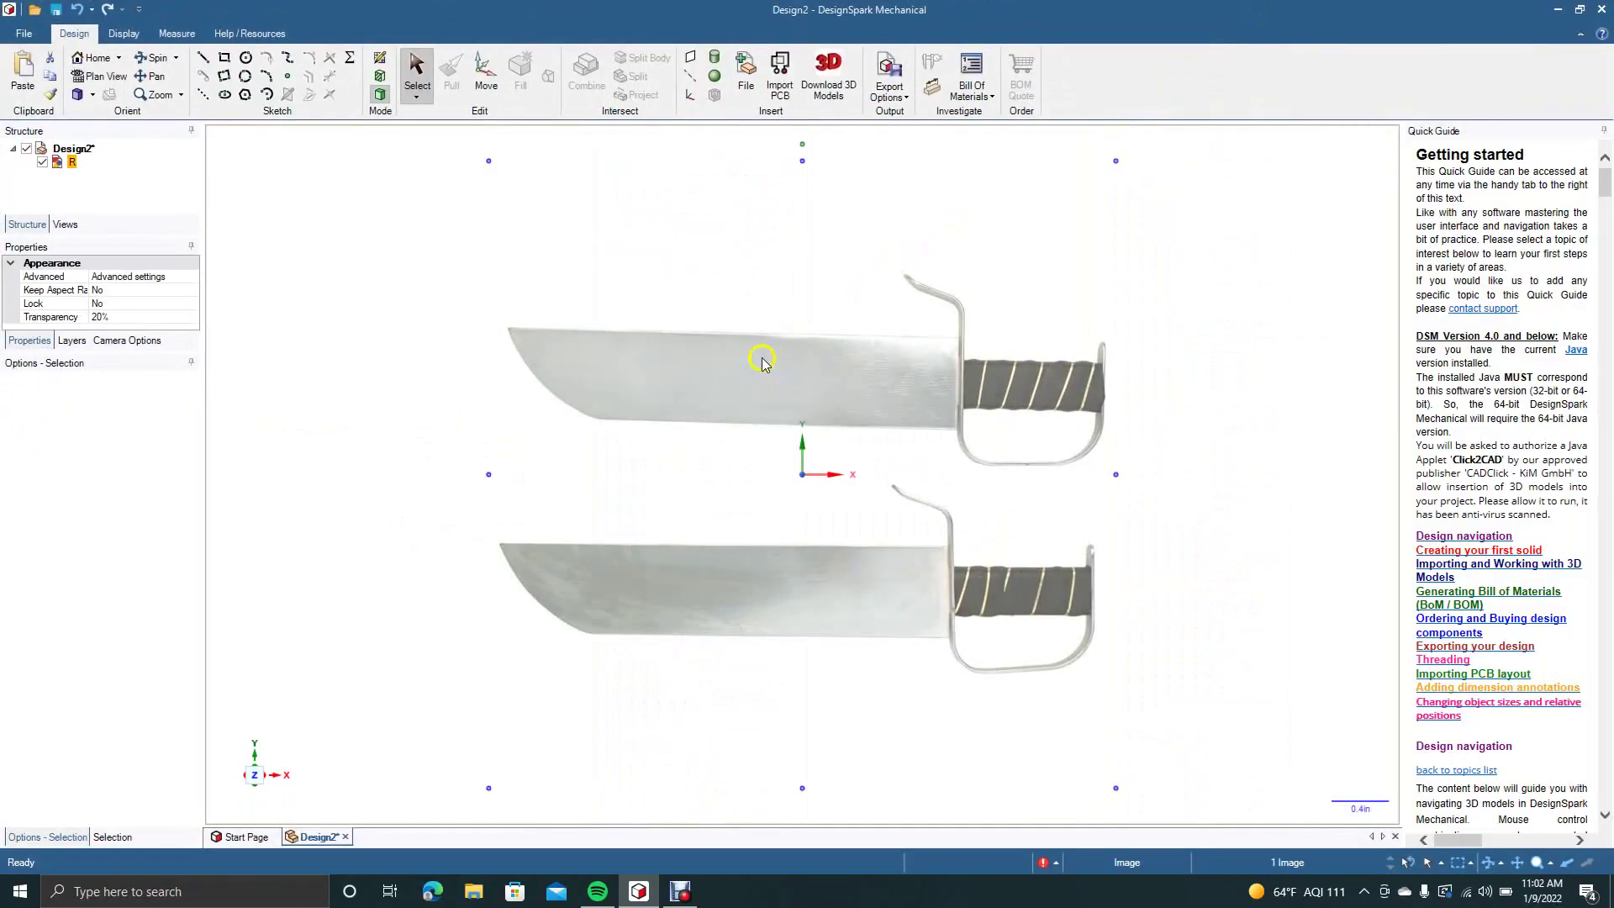
click(487, 77)
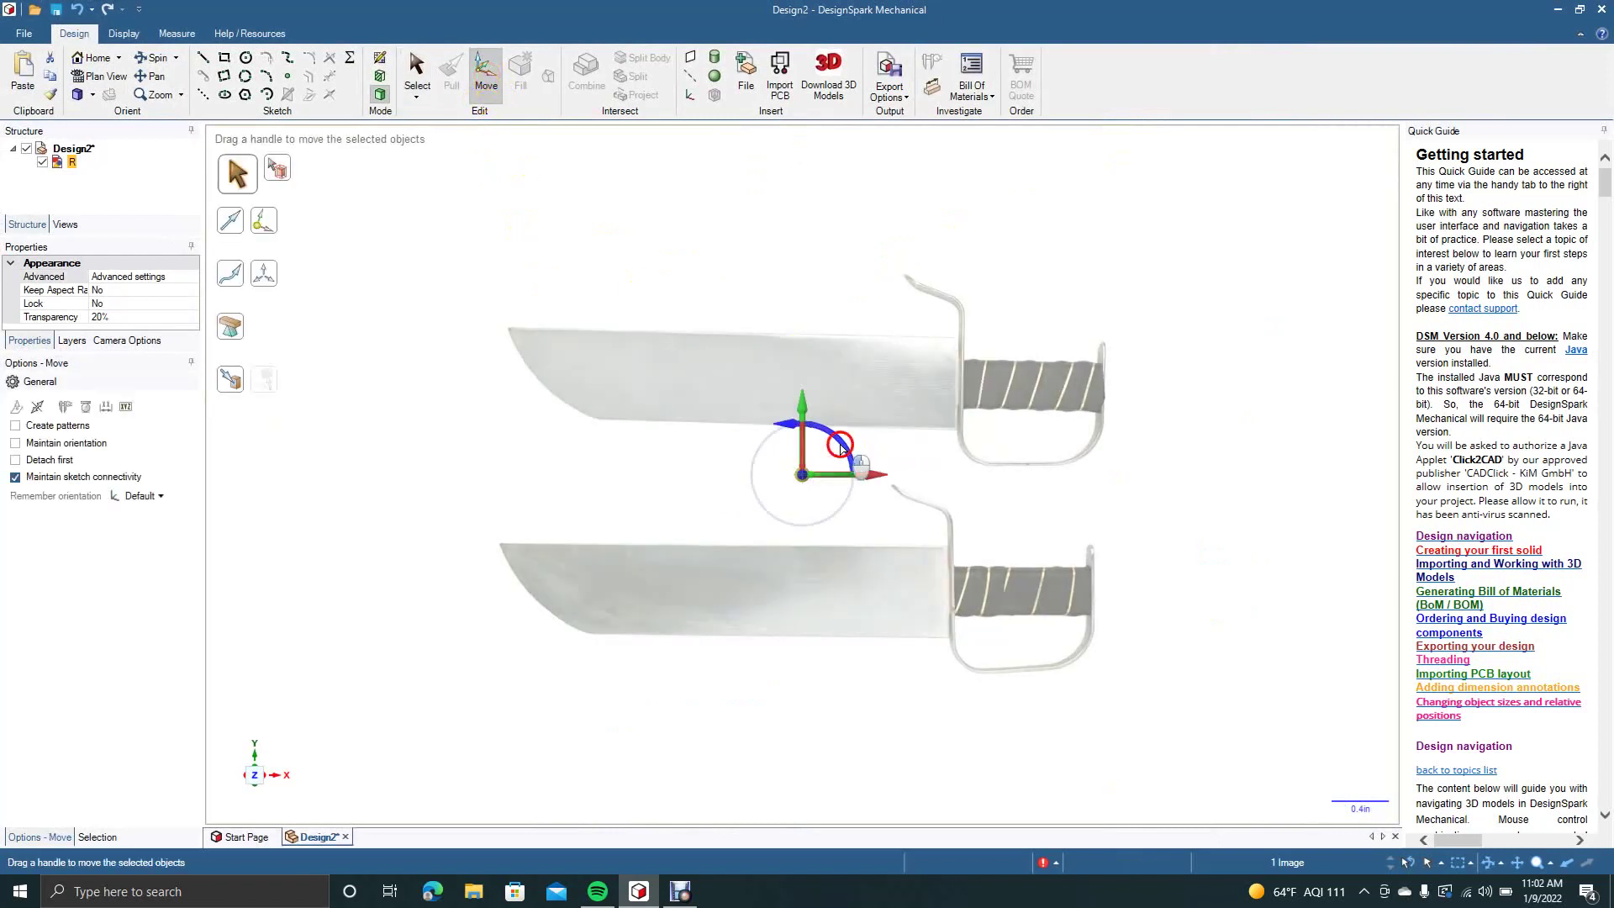
drag(841, 448, 697, 358)
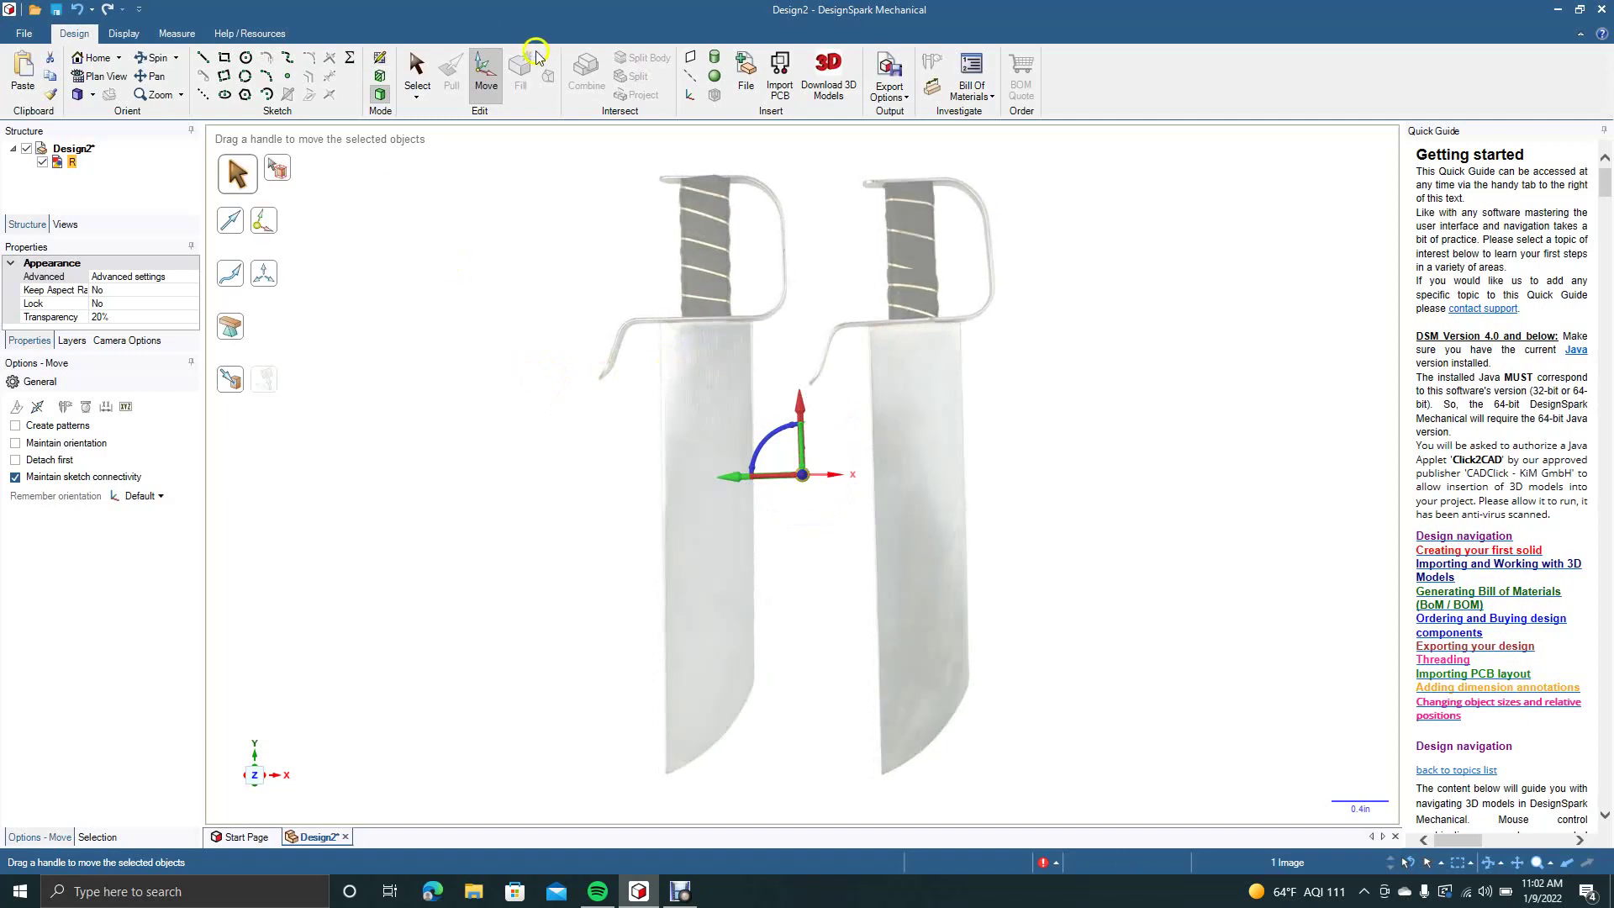
click(414, 77)
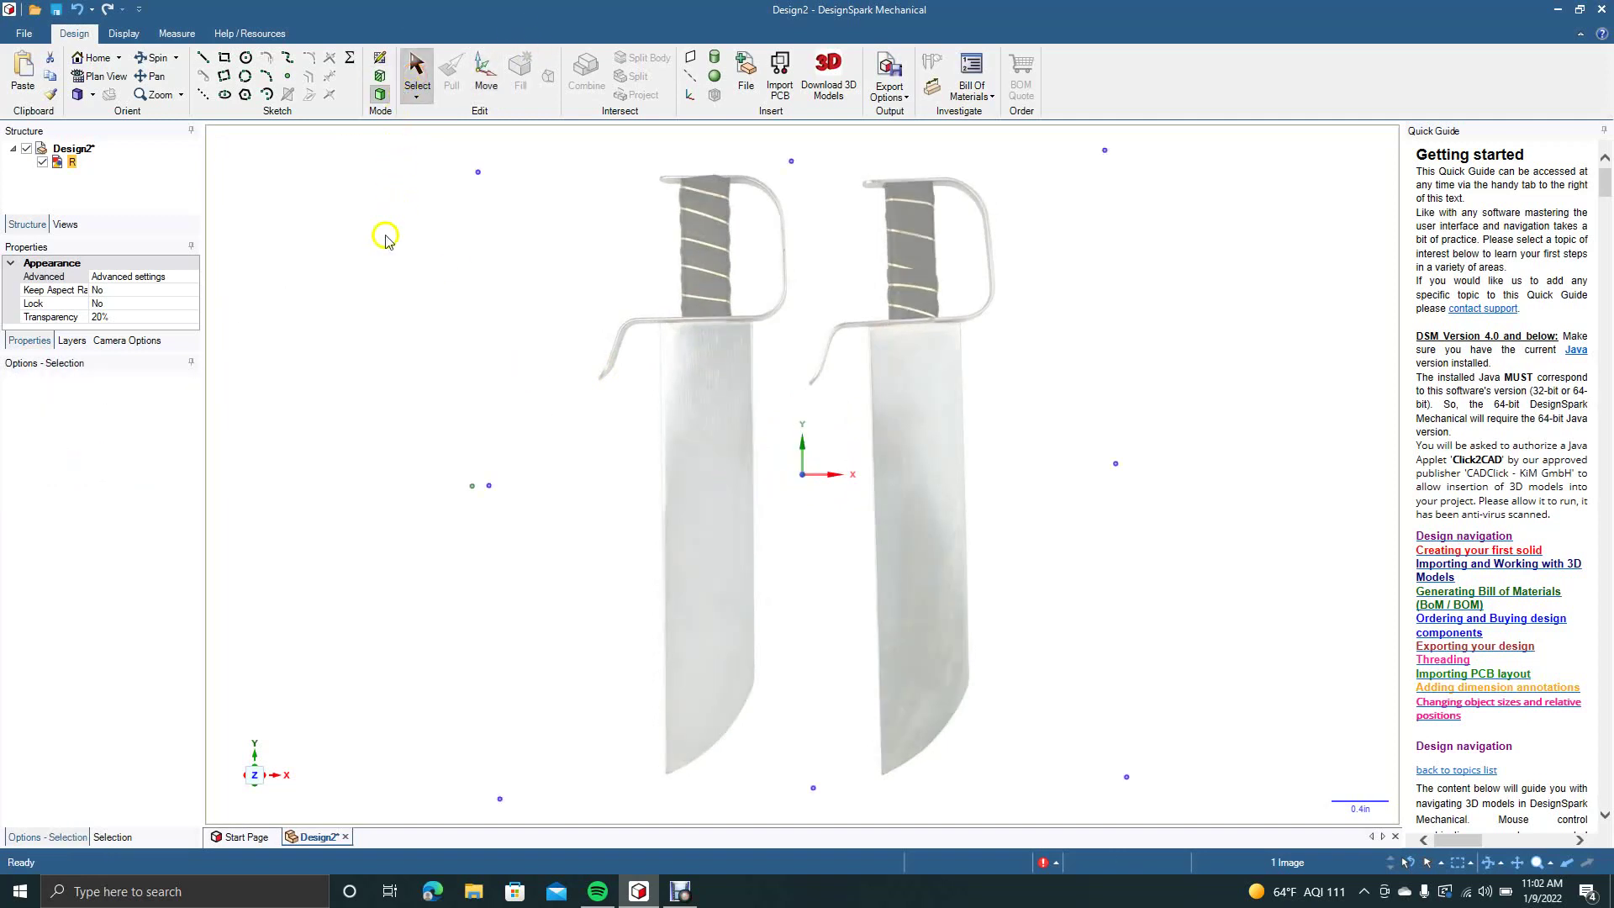
click(364, 274)
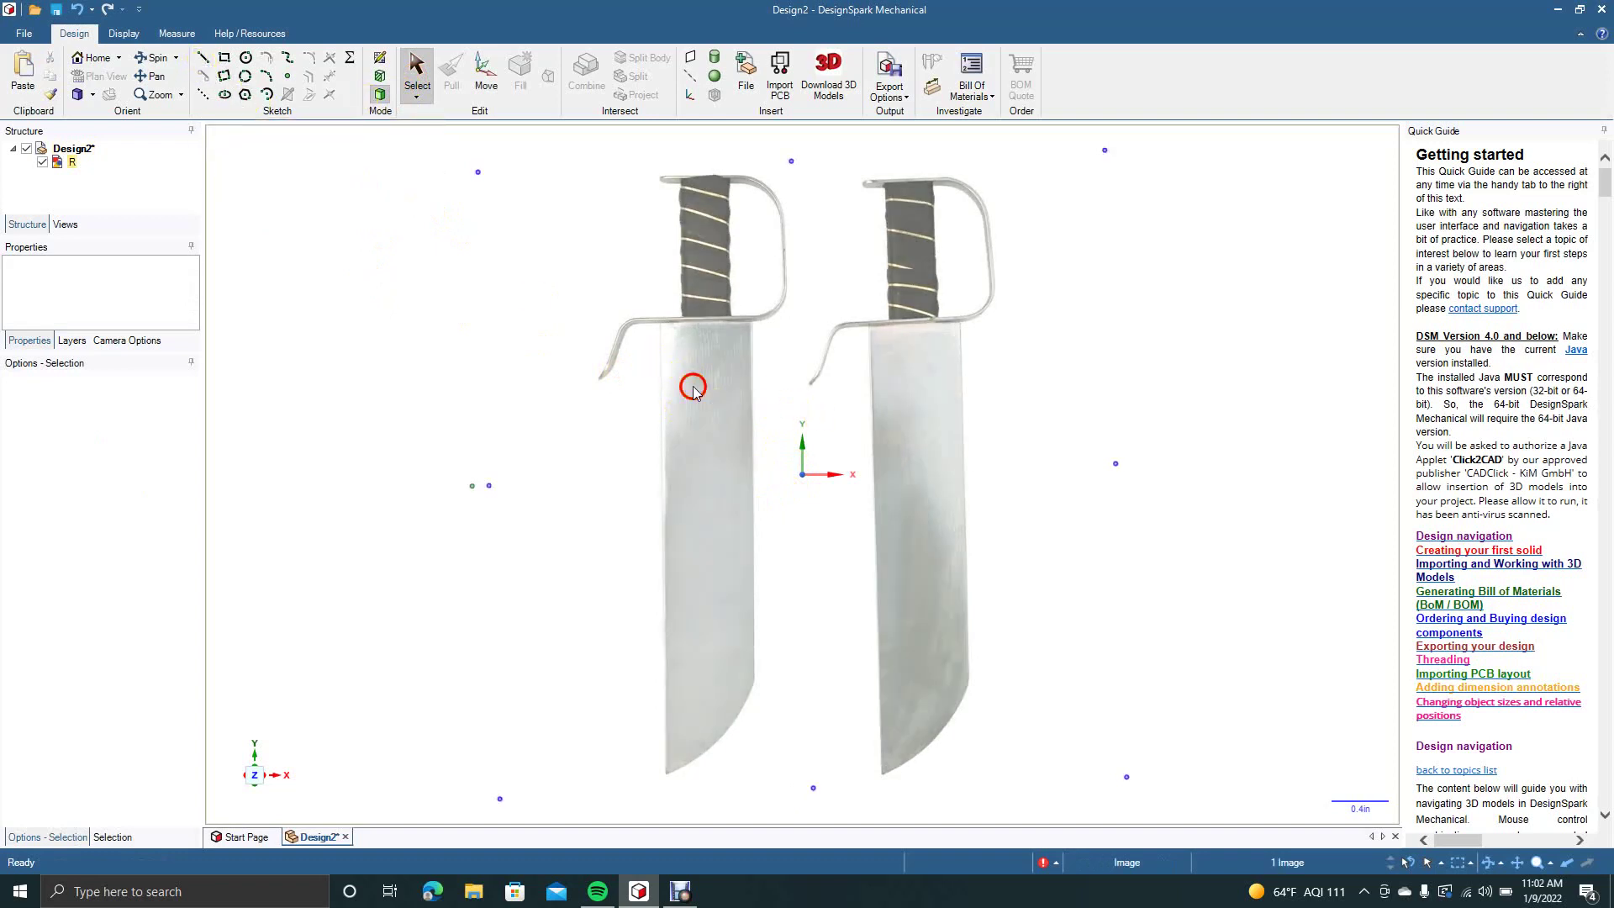
click(385, 406)
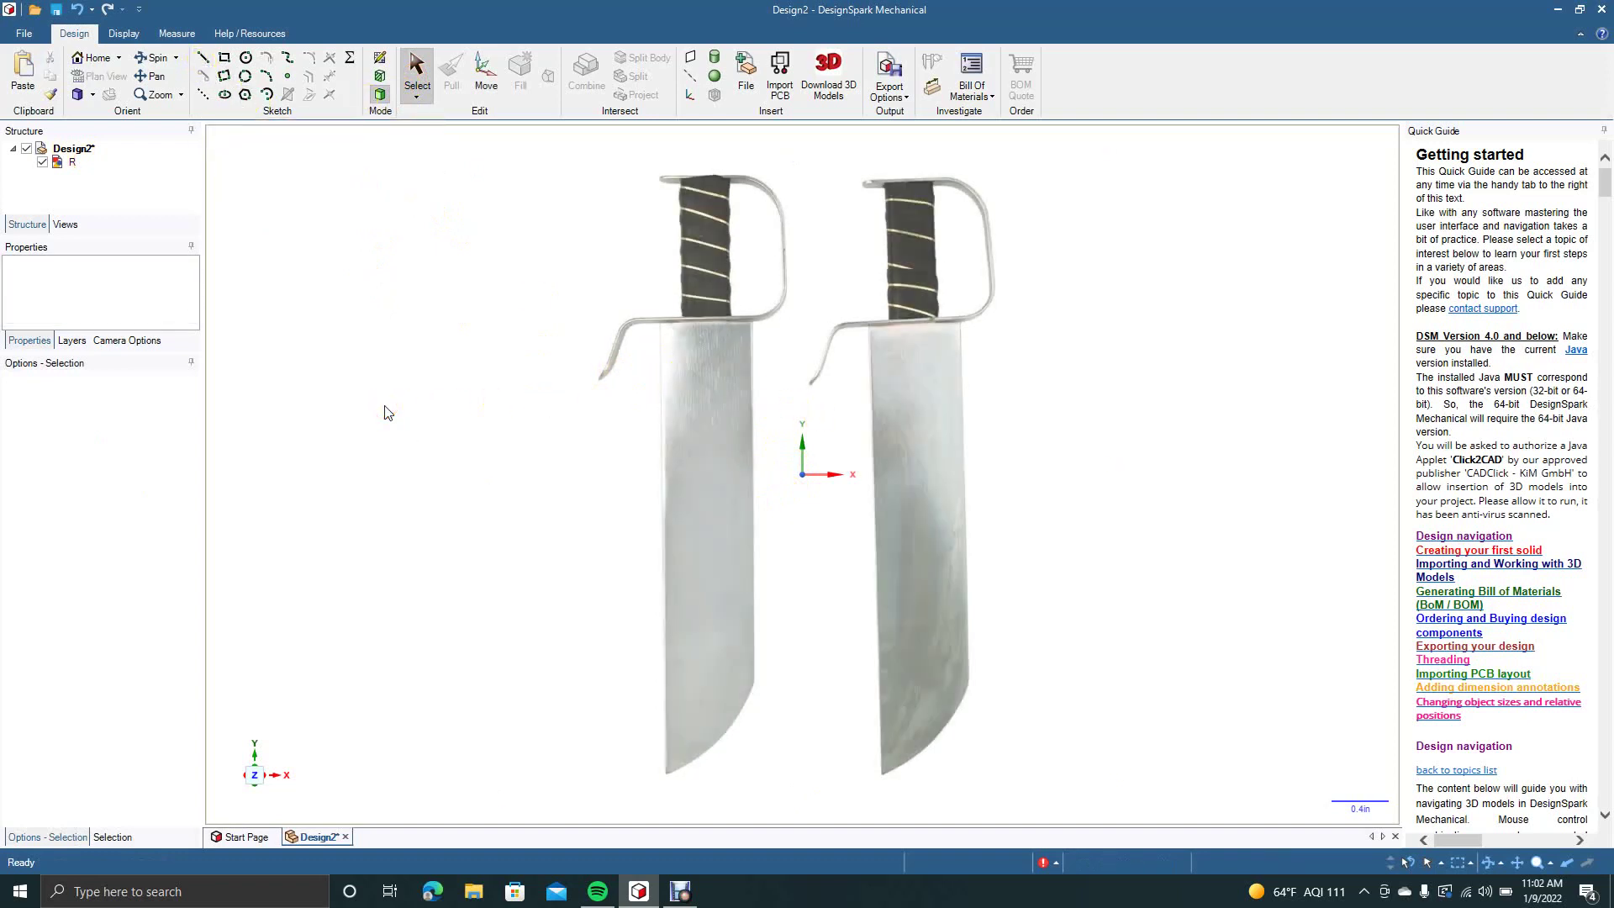
Sketch lines over the left knife along the blade's horizontal upper edge, about 0.64 in long, and straight down its right edge to the curve
scroll(385, 411, down, 3)
click(399, 417)
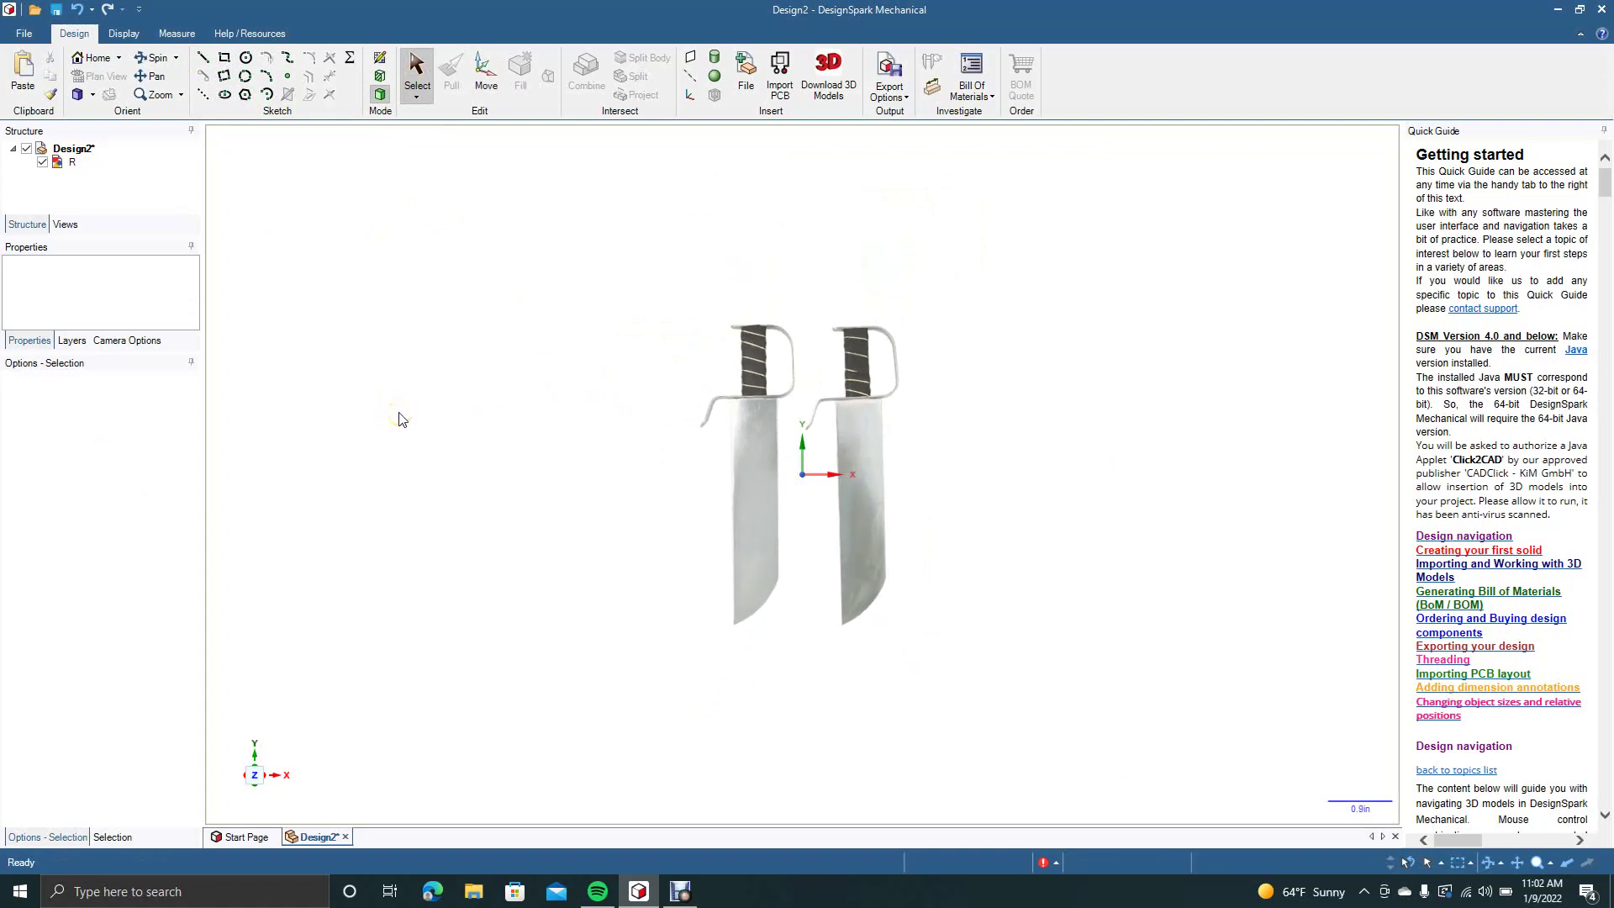
scroll(399, 418, up, 3)
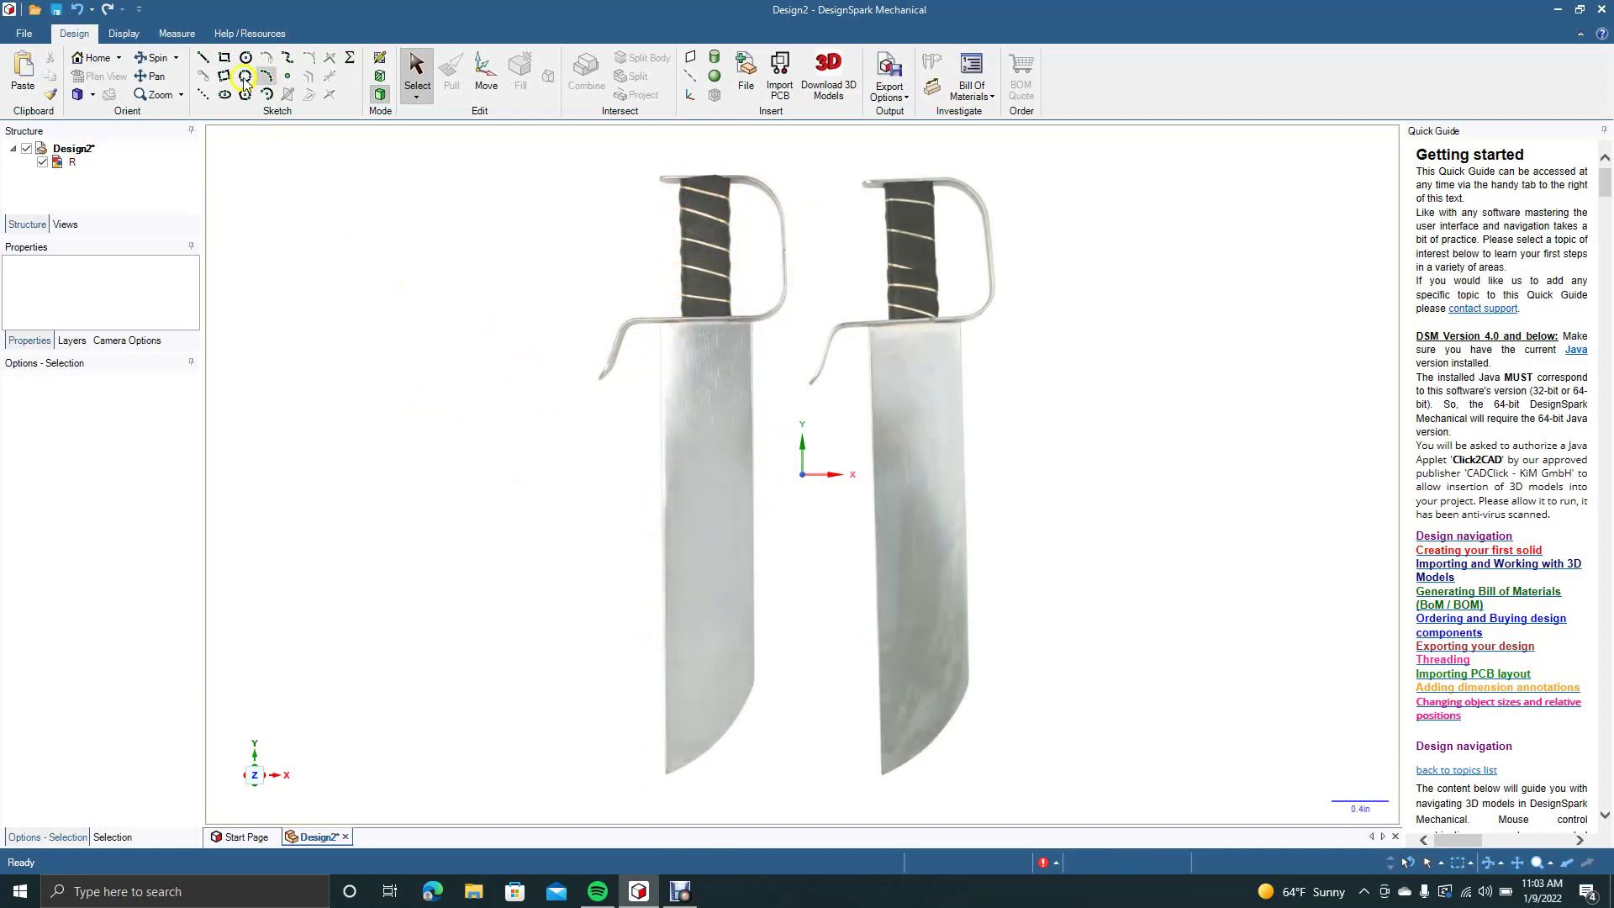
click(202, 57)
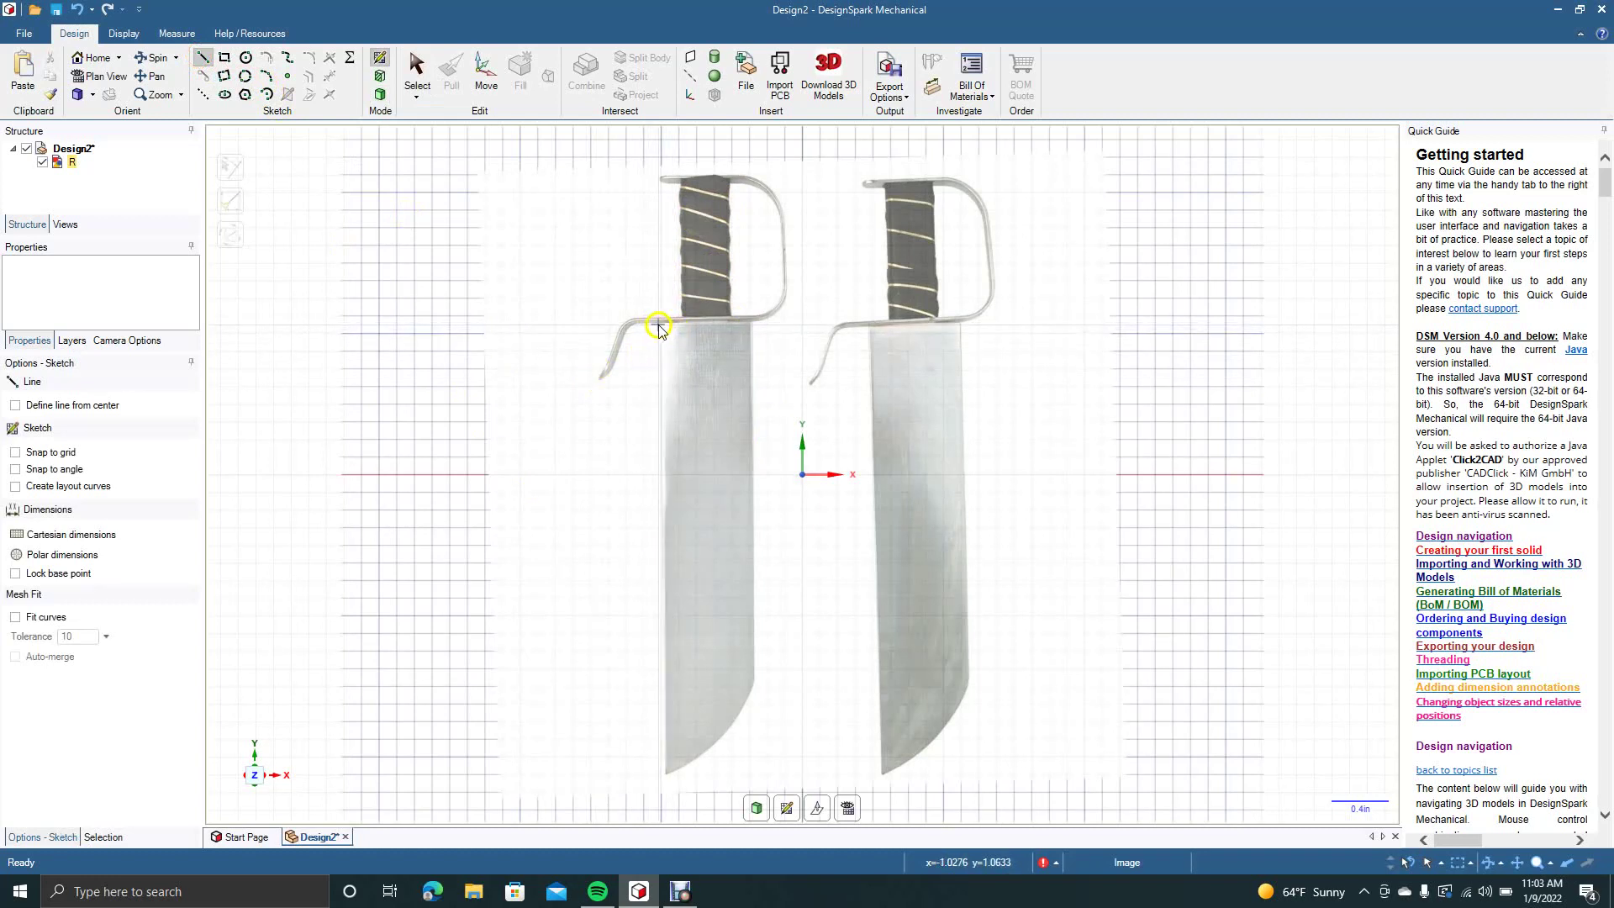
click(660, 325)
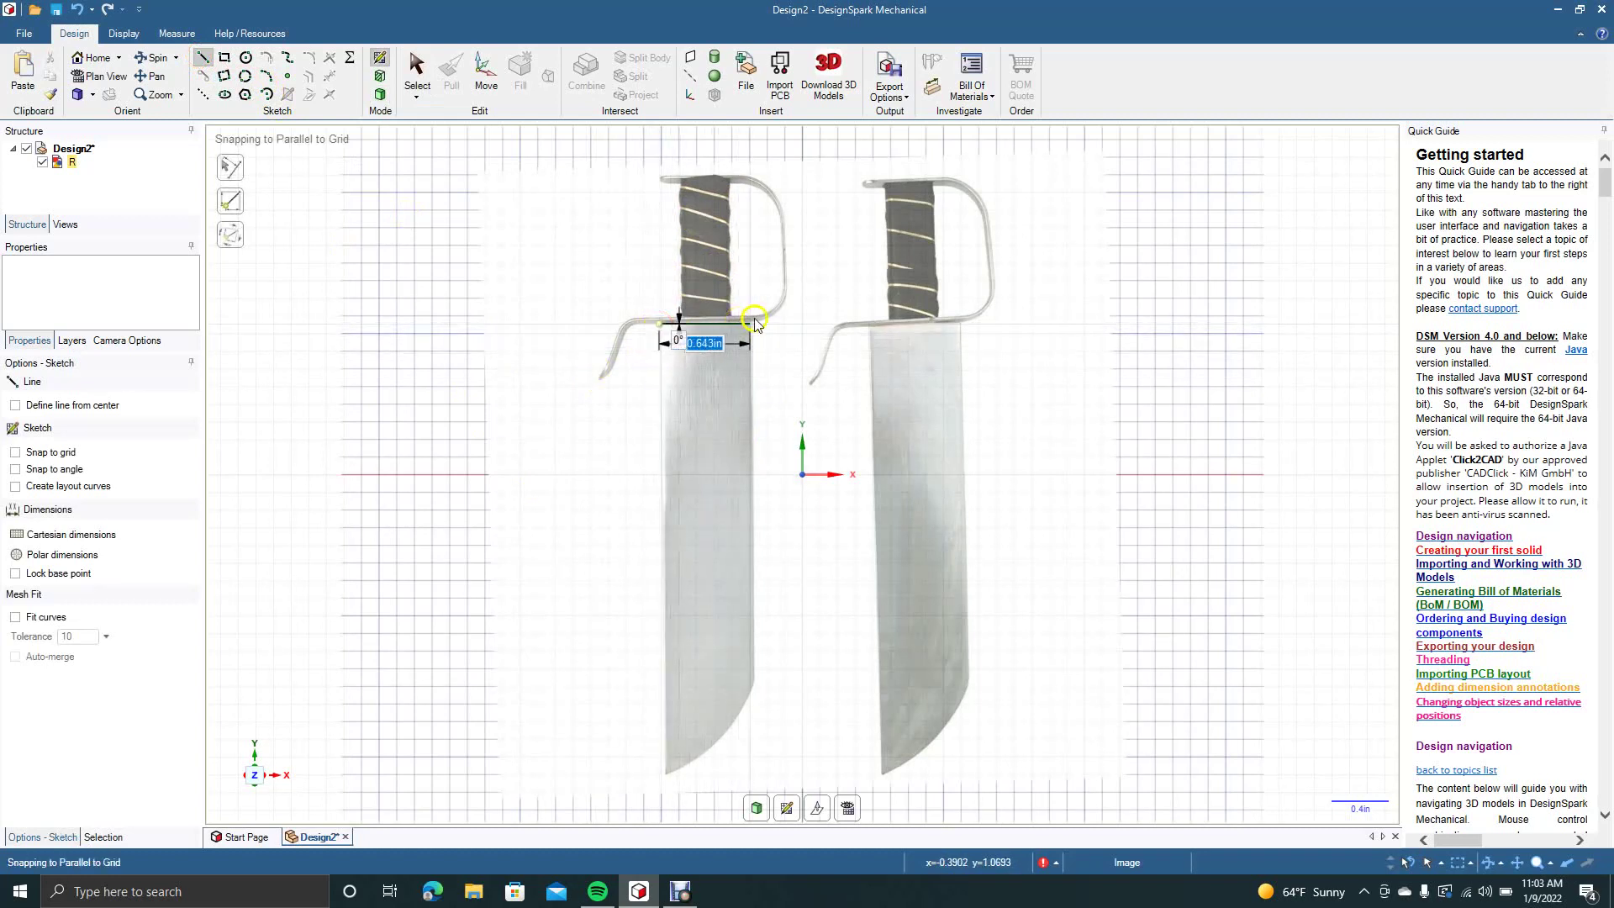
click(750, 325)
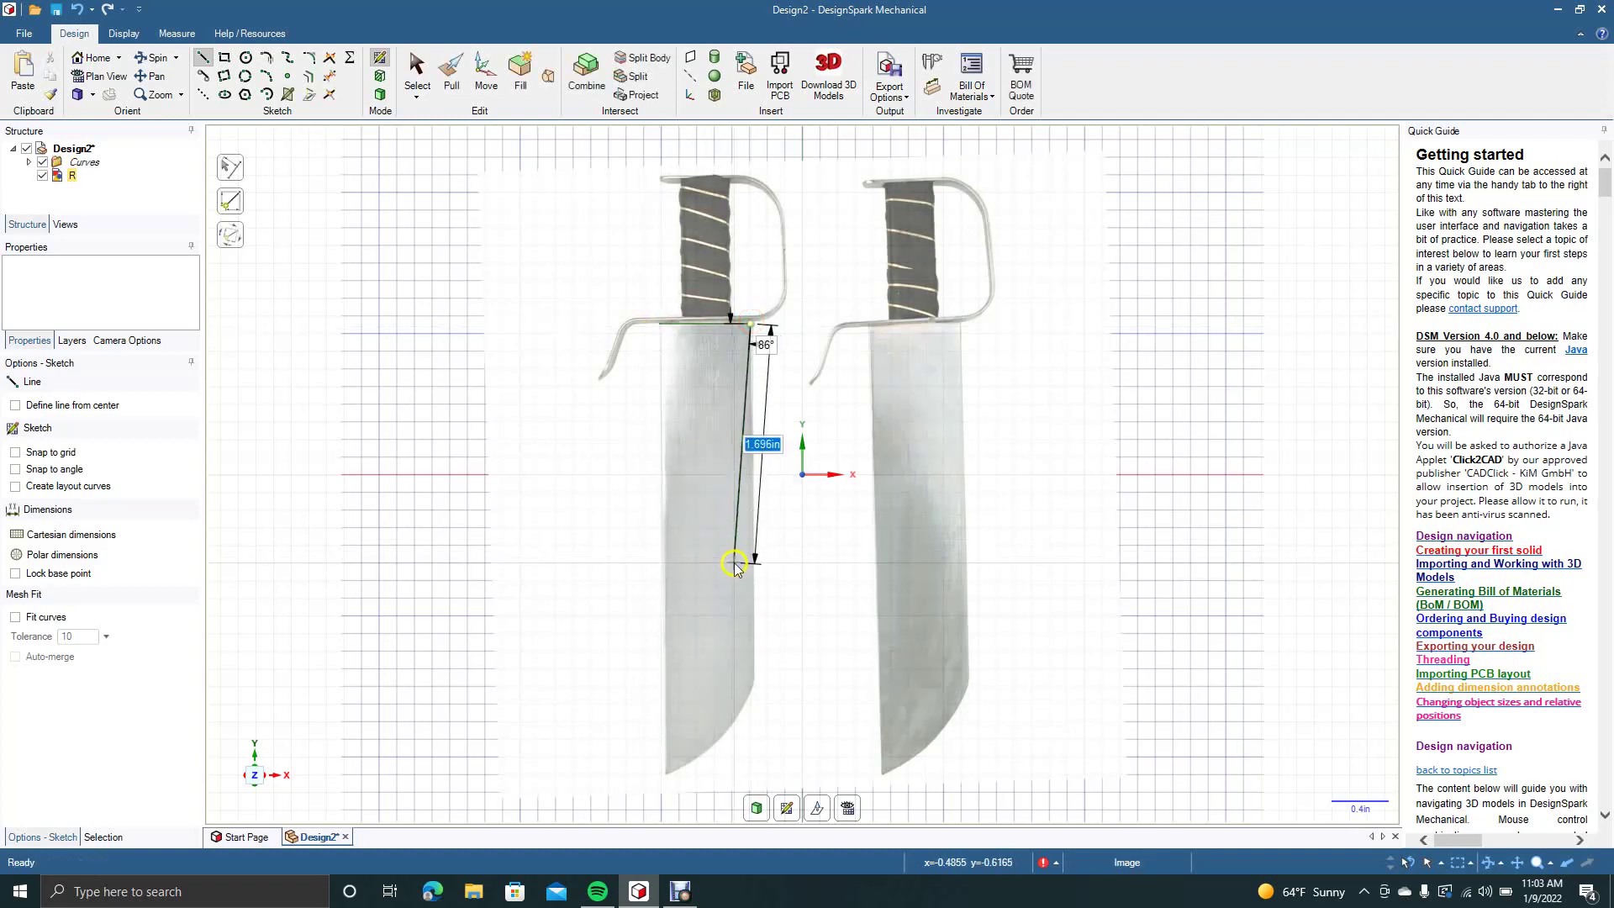
click(759, 656)
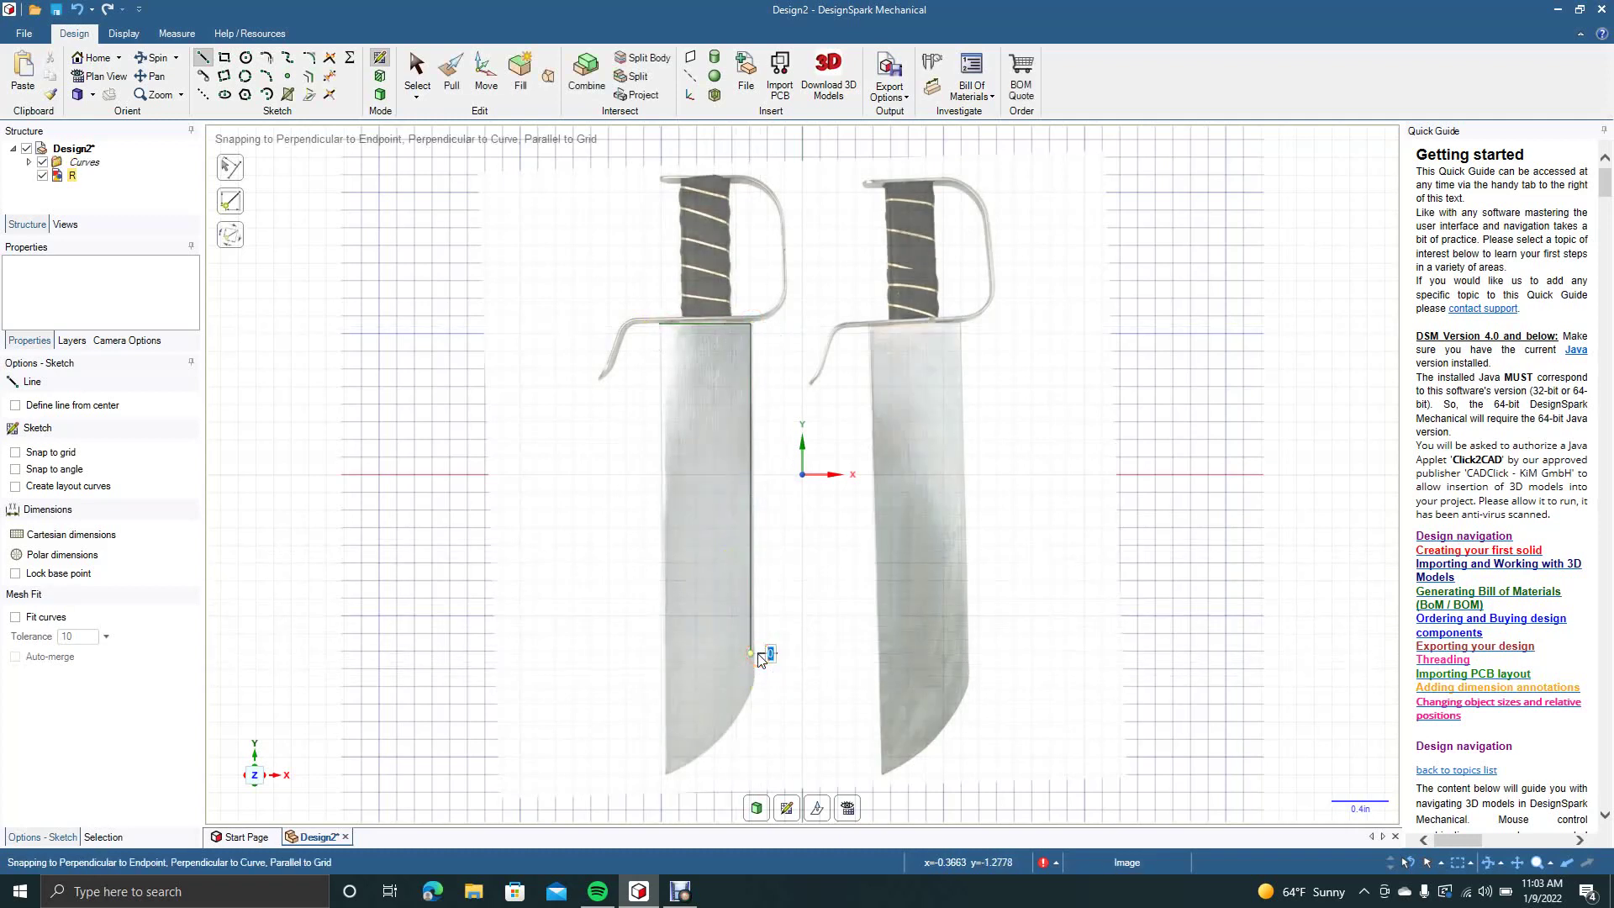
click(420, 87)
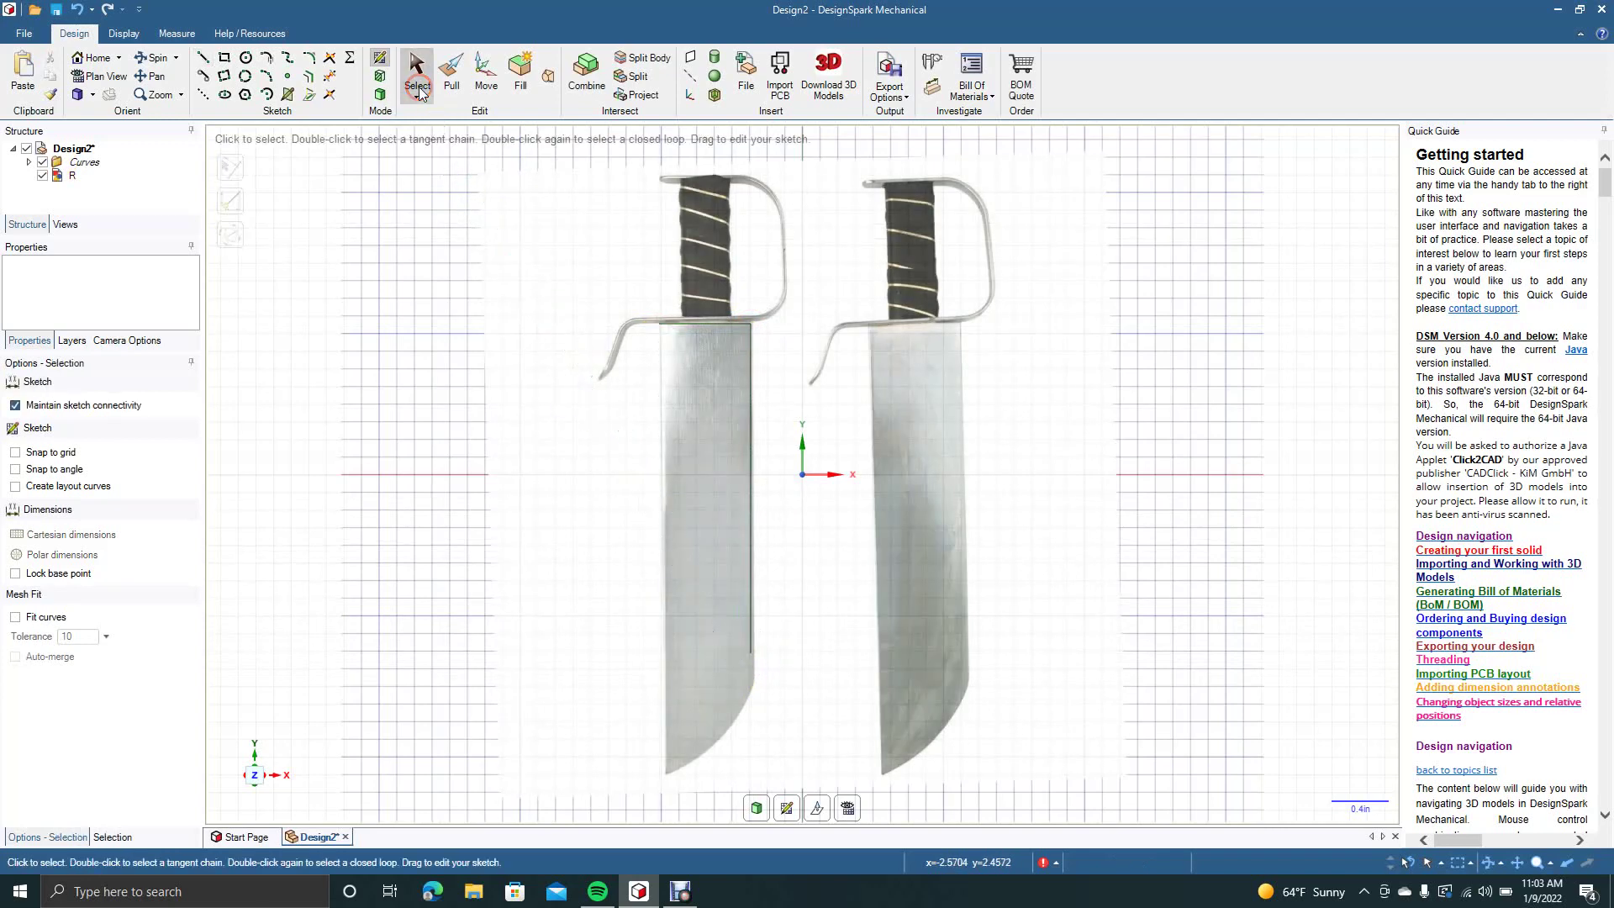
Draw a vertical line along the left knife blade's left edge, from its upper corner down to the tip
click(202, 56)
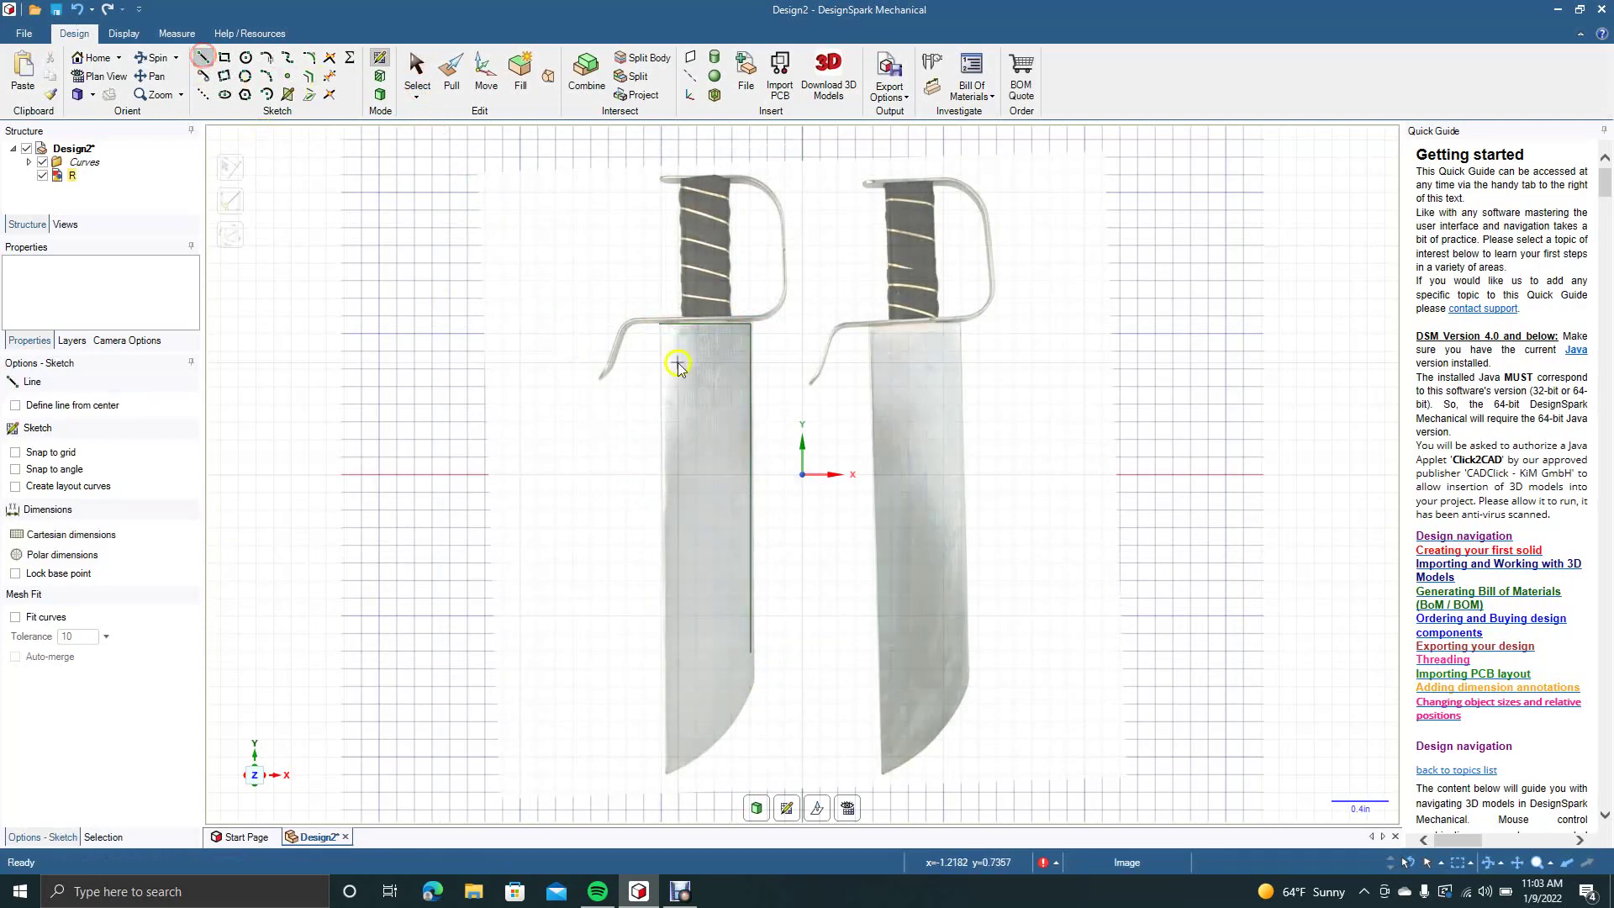
click(660, 325)
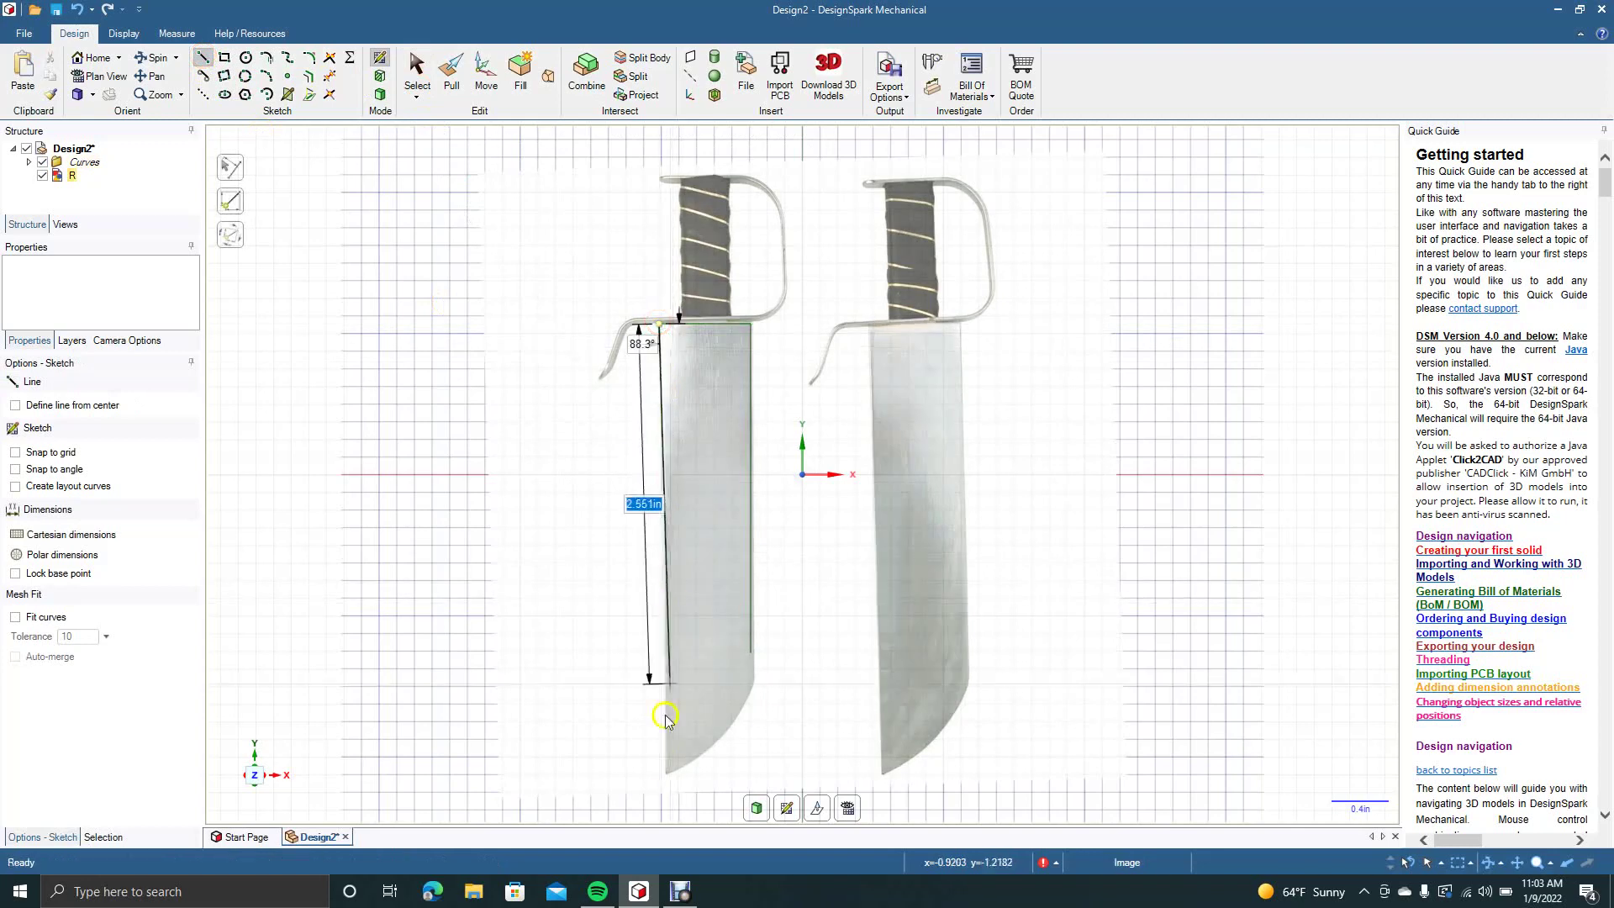
click(659, 777)
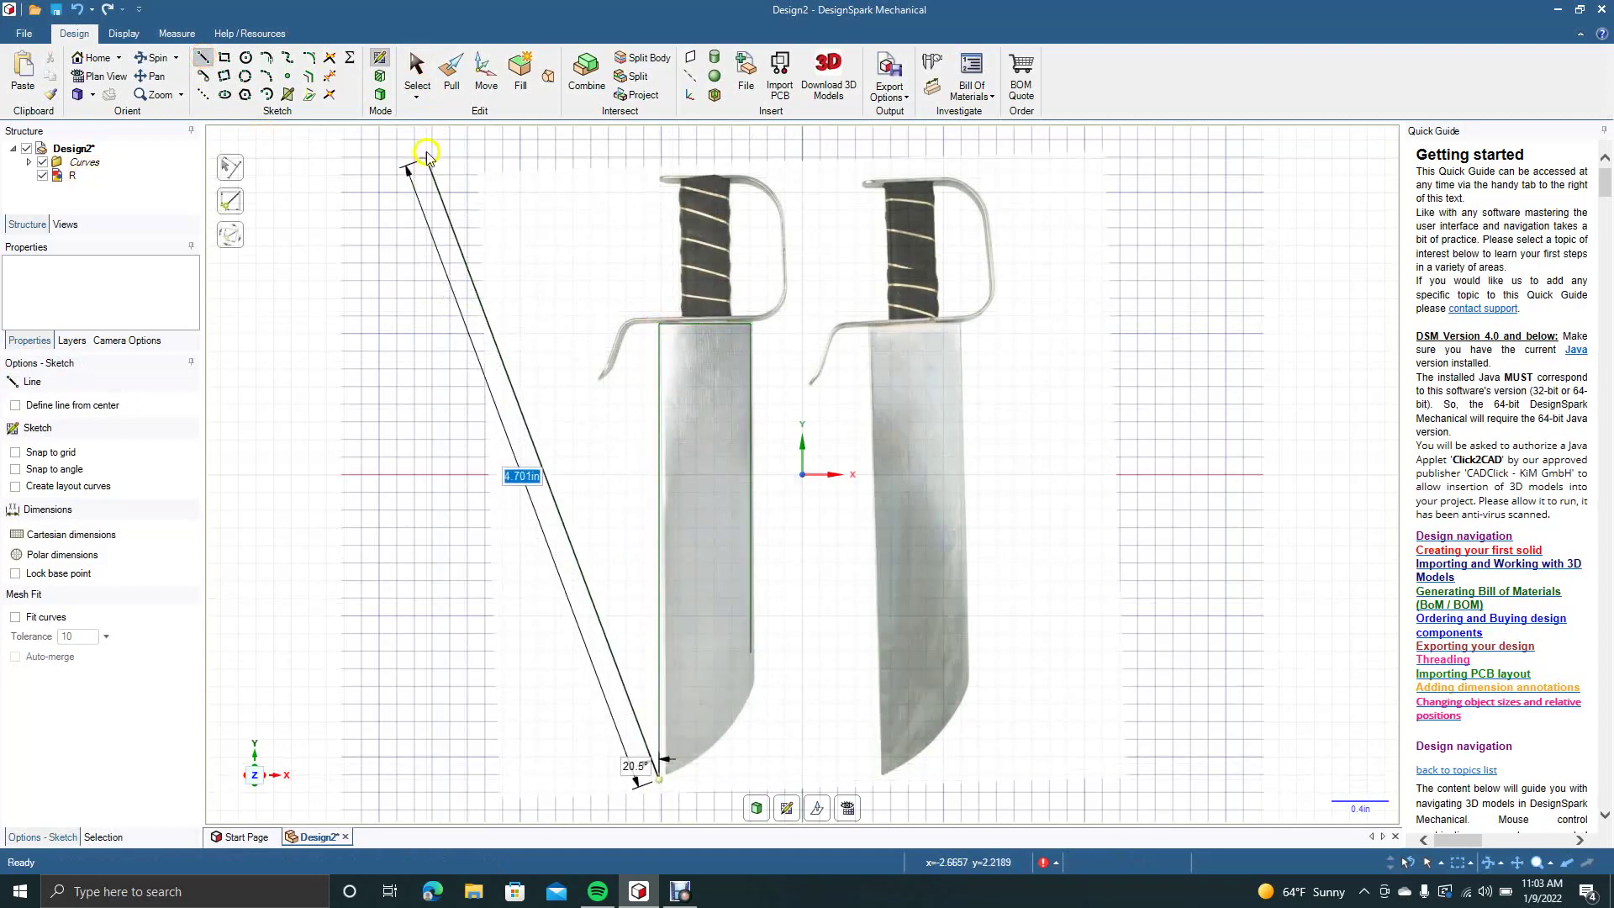
click(419, 76)
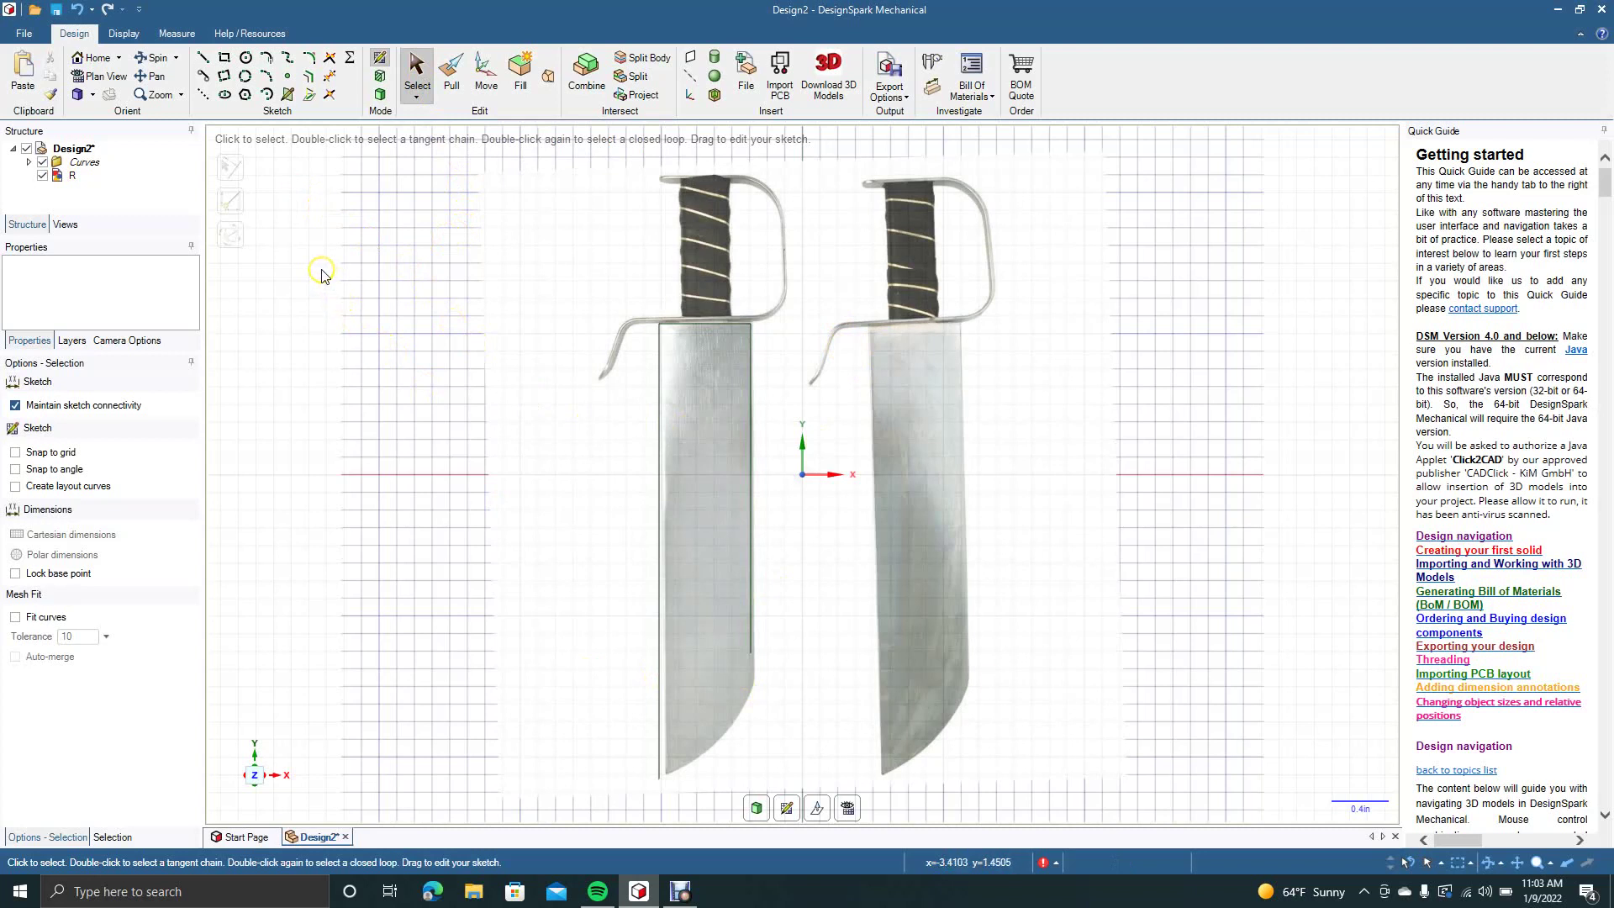
Close the blade outline with a three-point arc of about 0.94 in radius, tangent to the right edge and ending at the tip
click(267, 76)
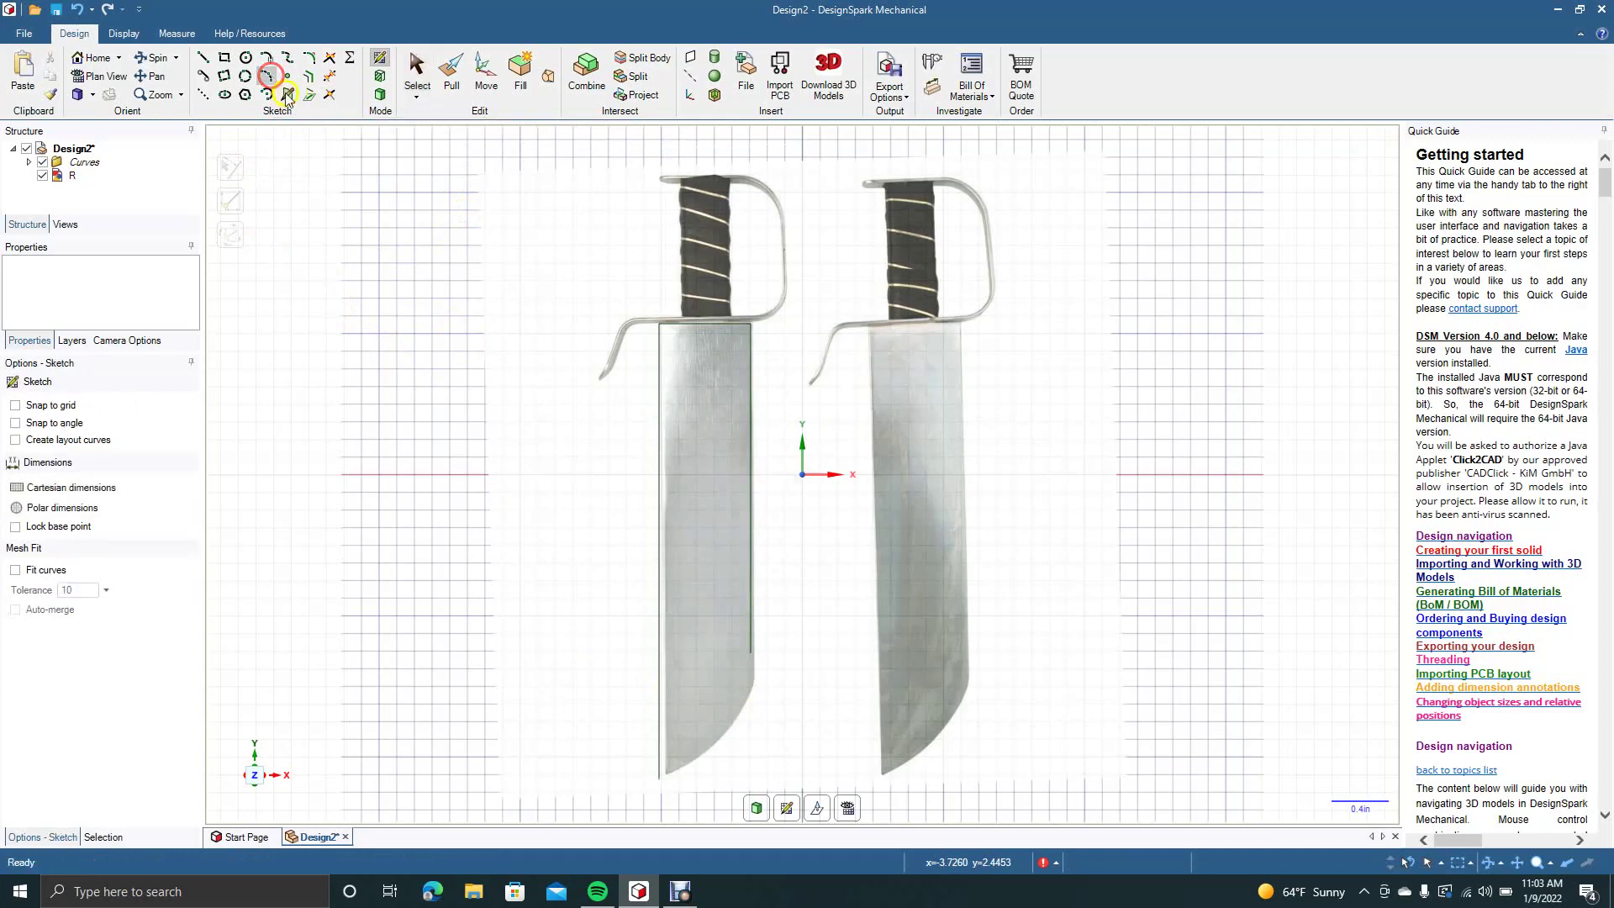
click(752, 652)
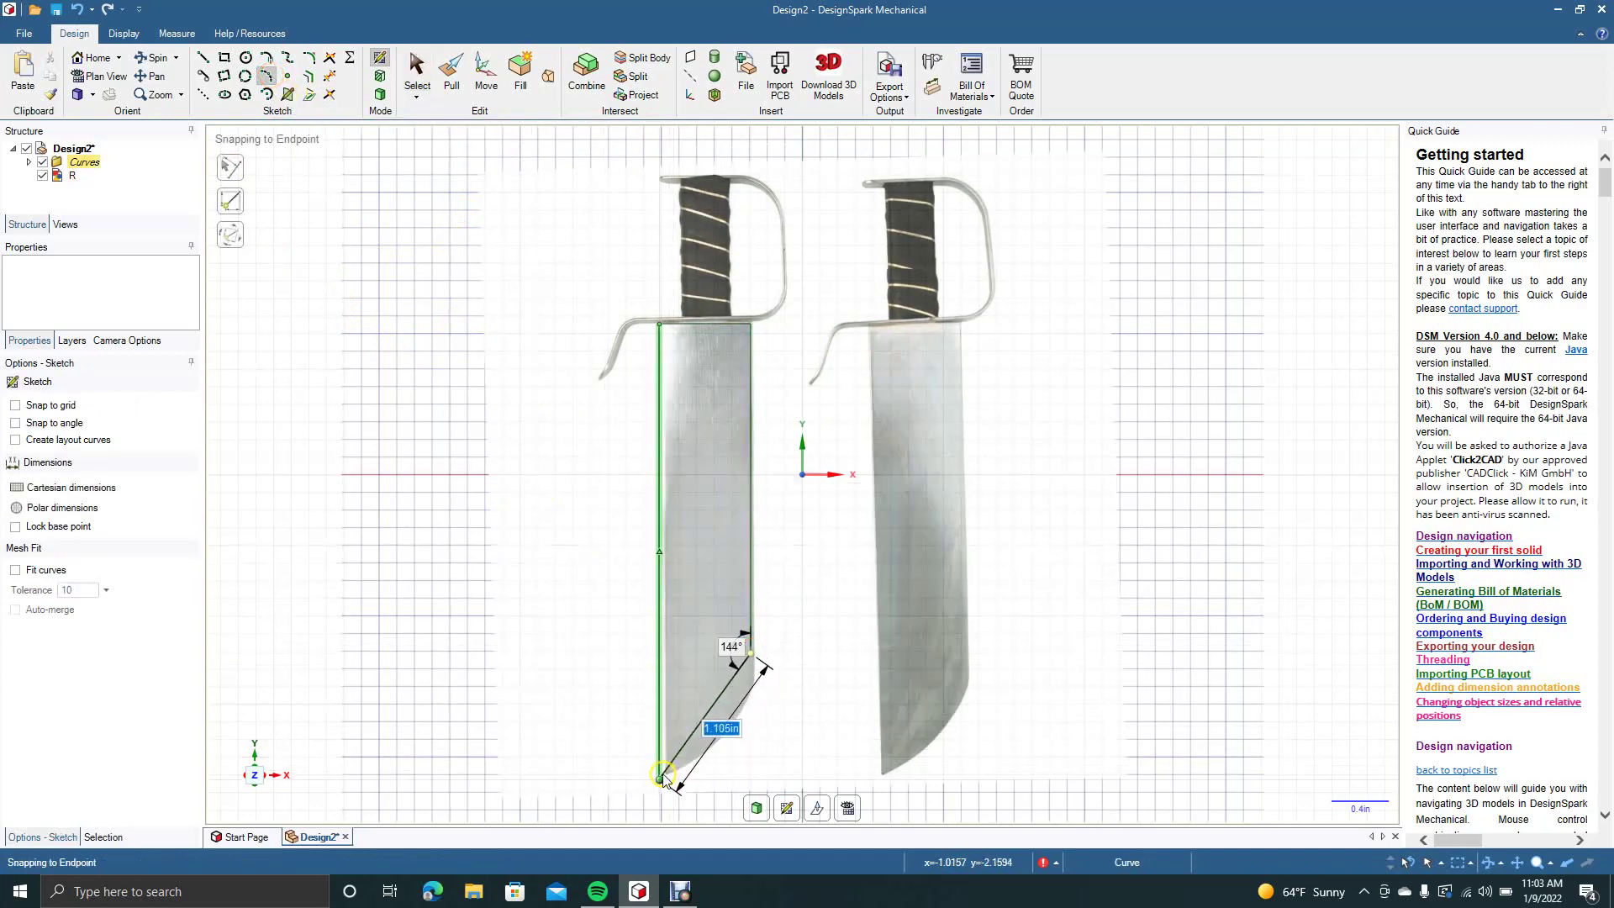
click(726, 733)
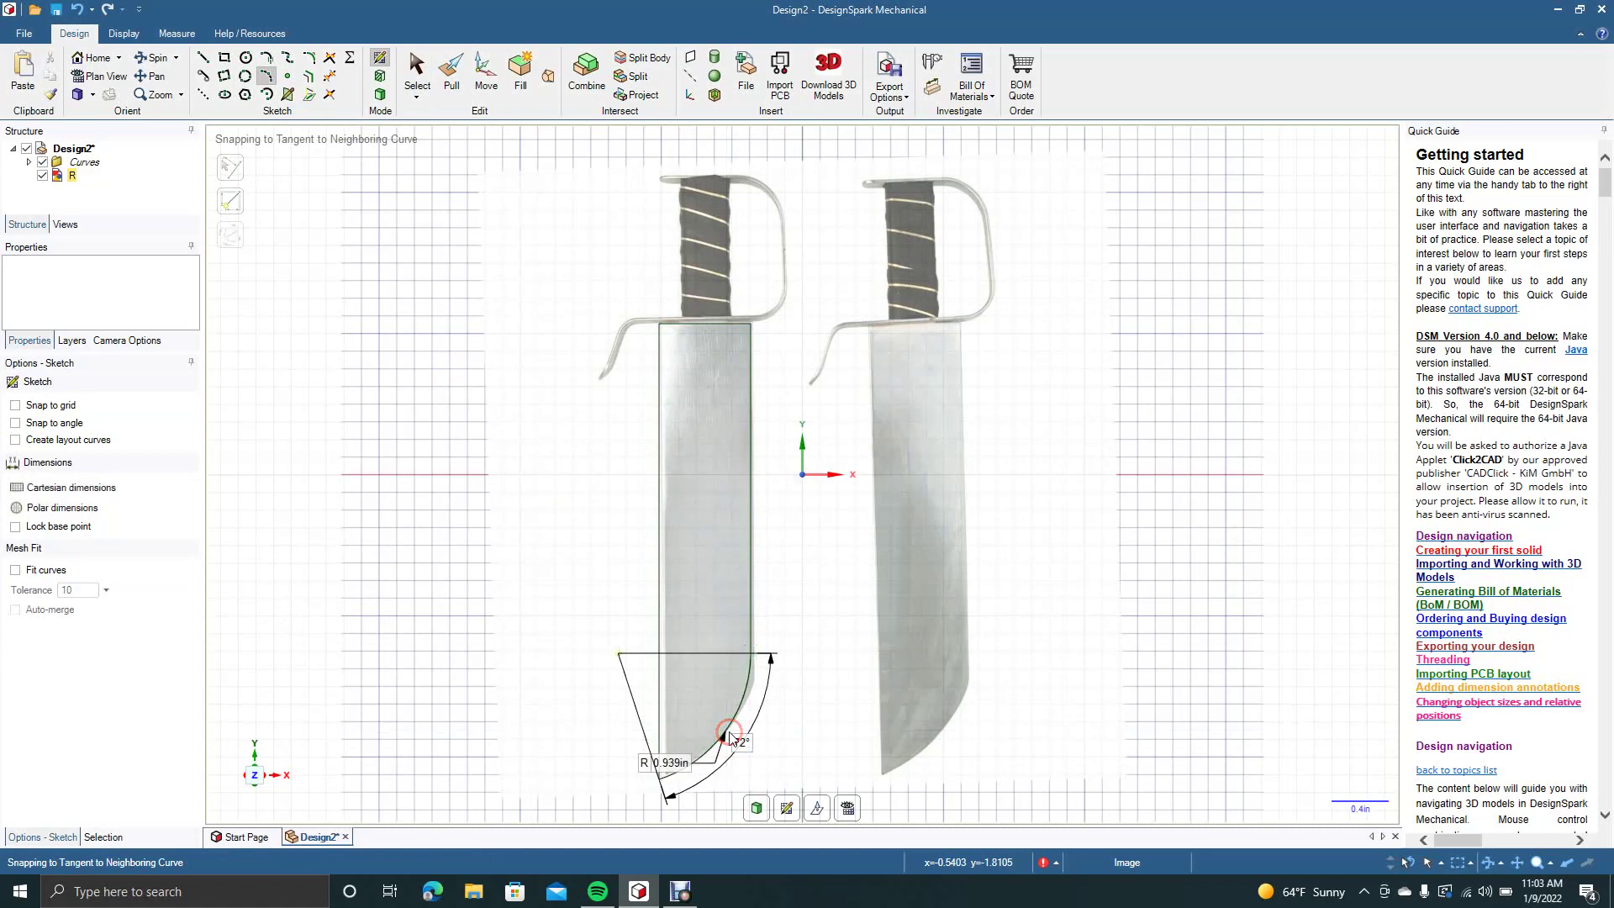
click(414, 76)
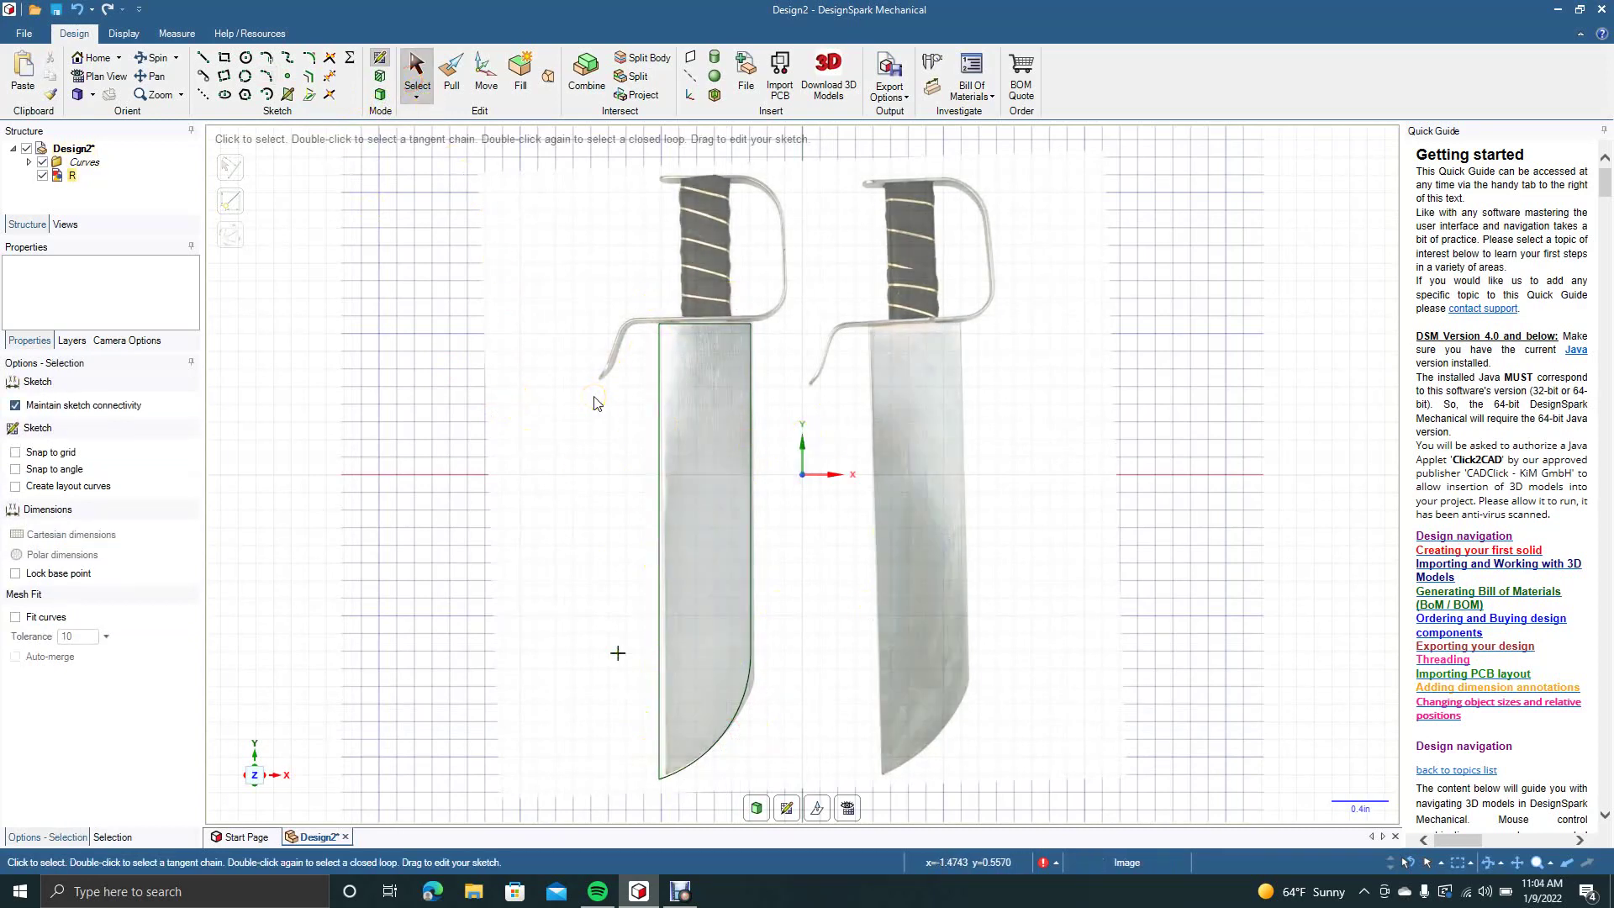
Trace the left knife's guard with connected straight lines from the hook tip, along the crossbar, up the hand guard and back across the handle top
scroll(594, 402, up, 5)
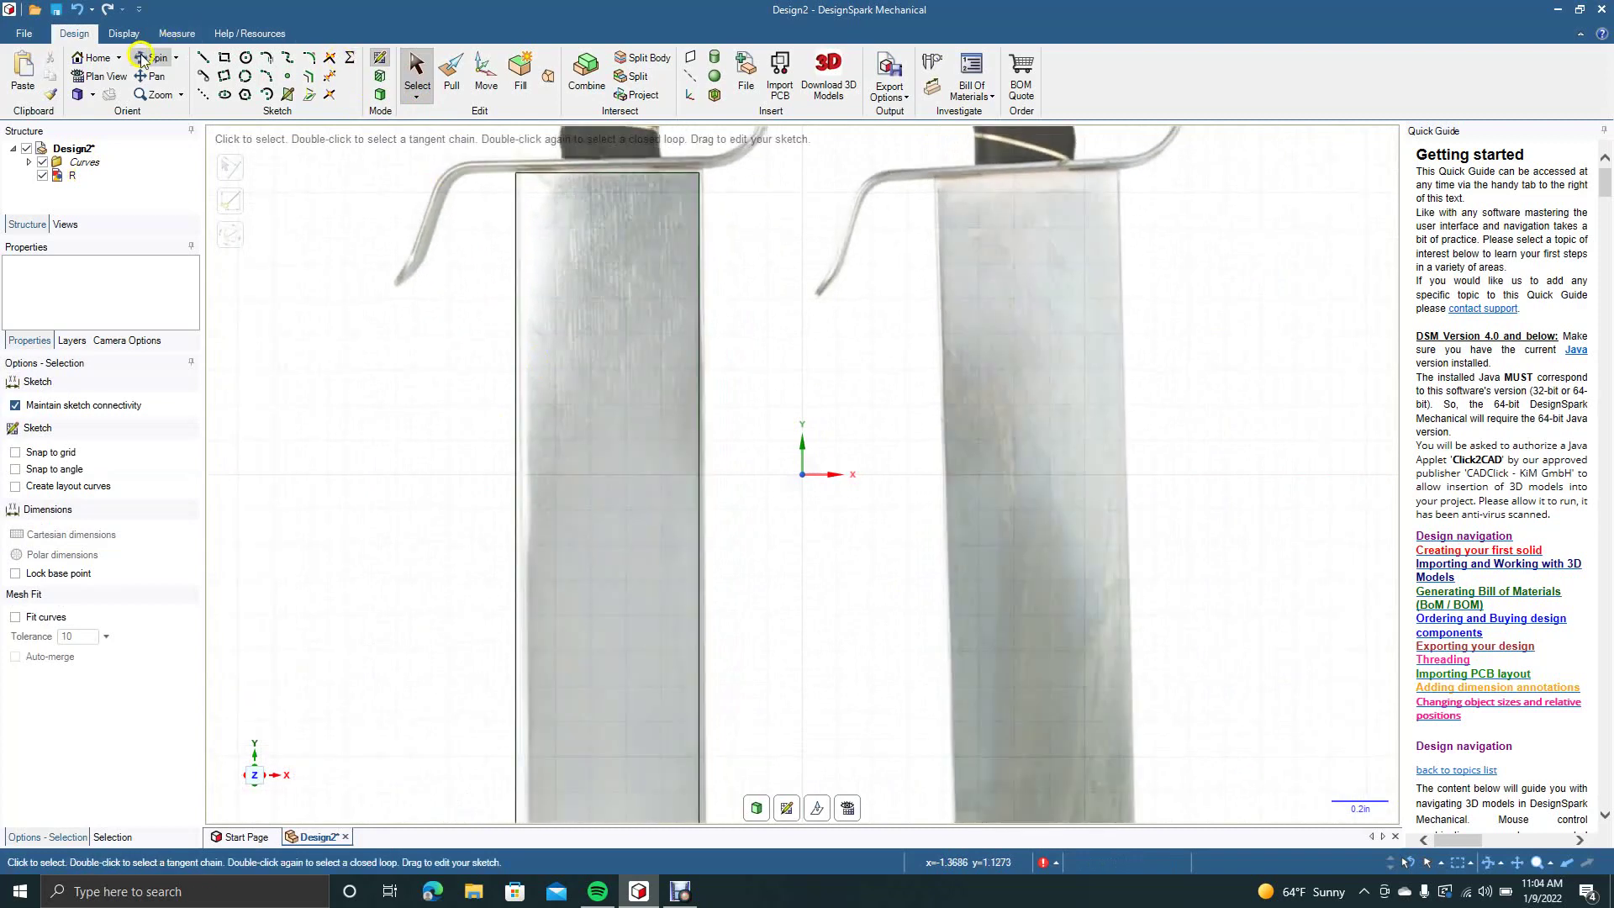
click(152, 76)
drag(382, 317, 441, 651)
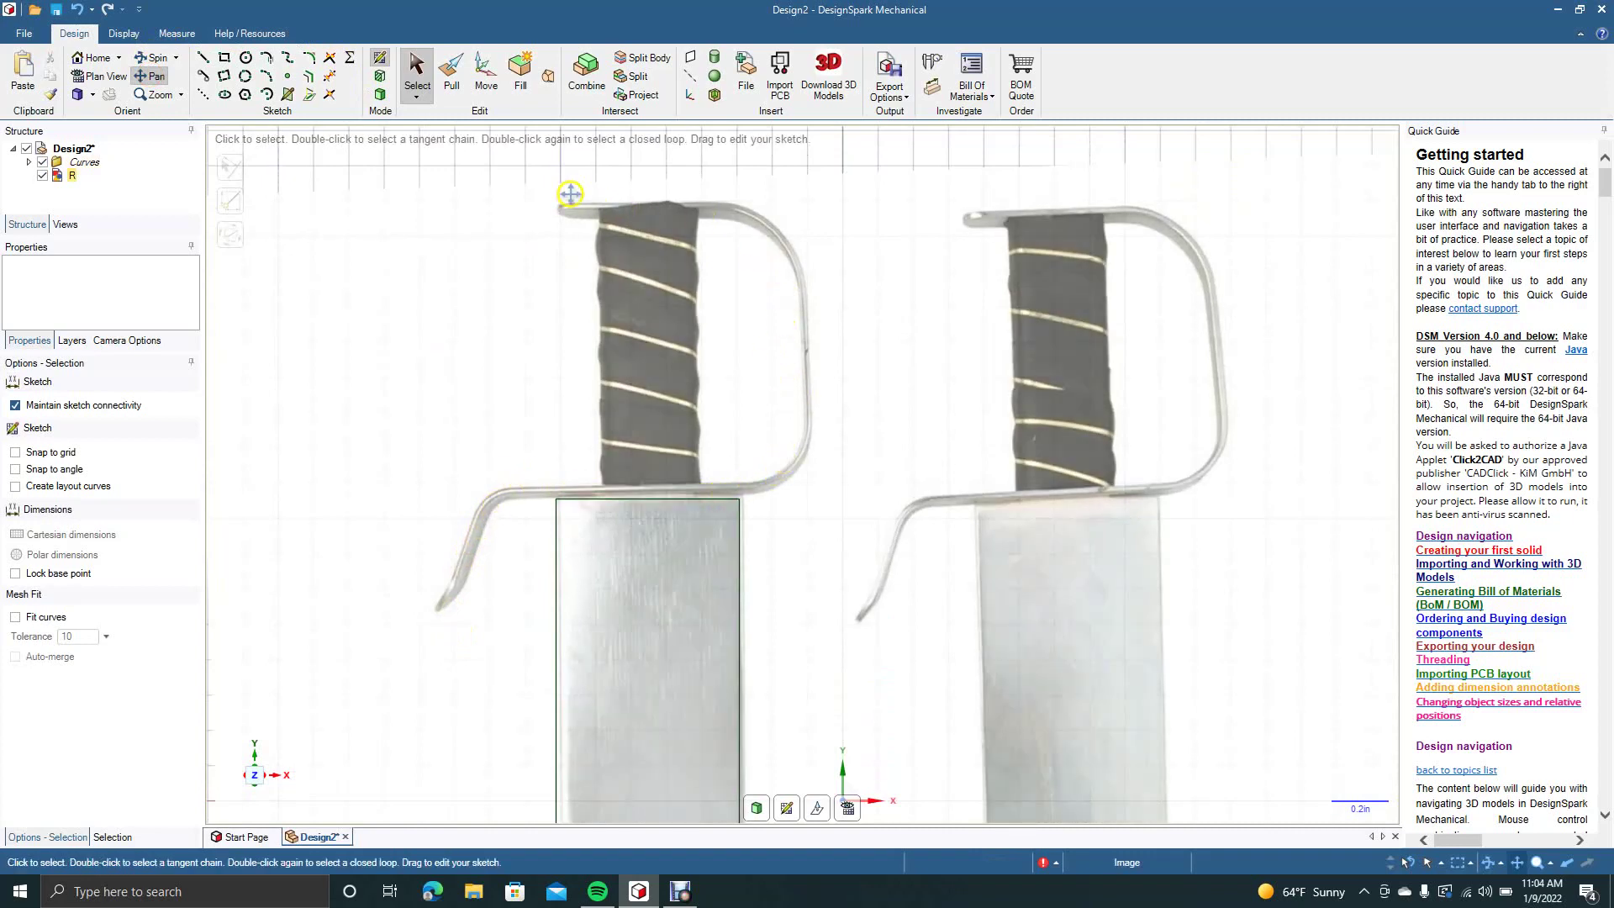
click(202, 56)
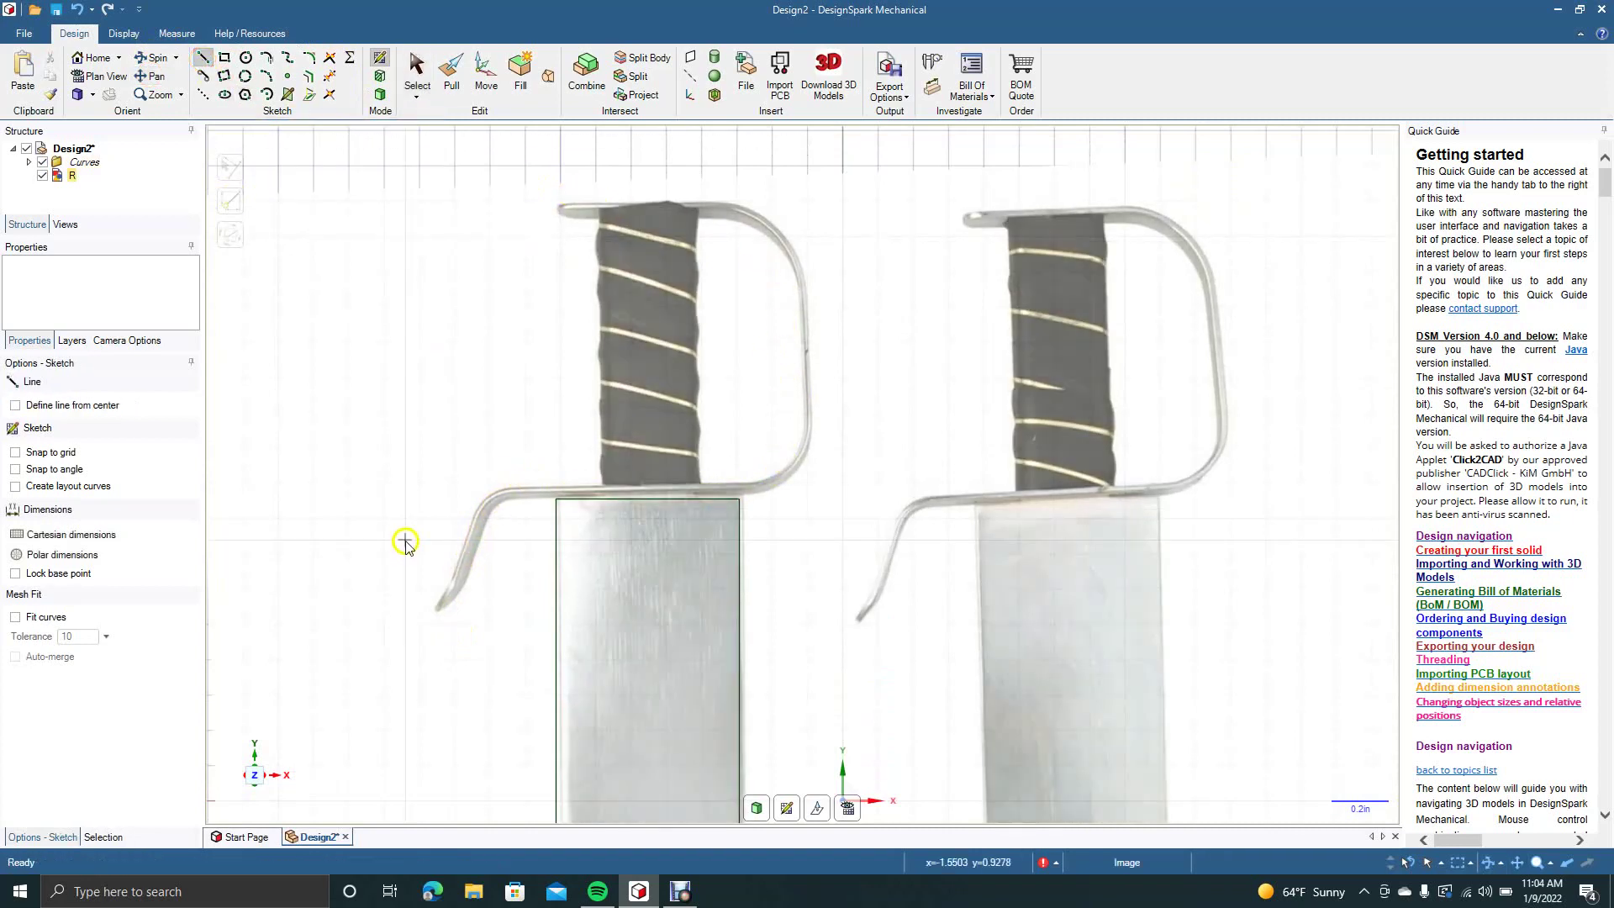
click(435, 611)
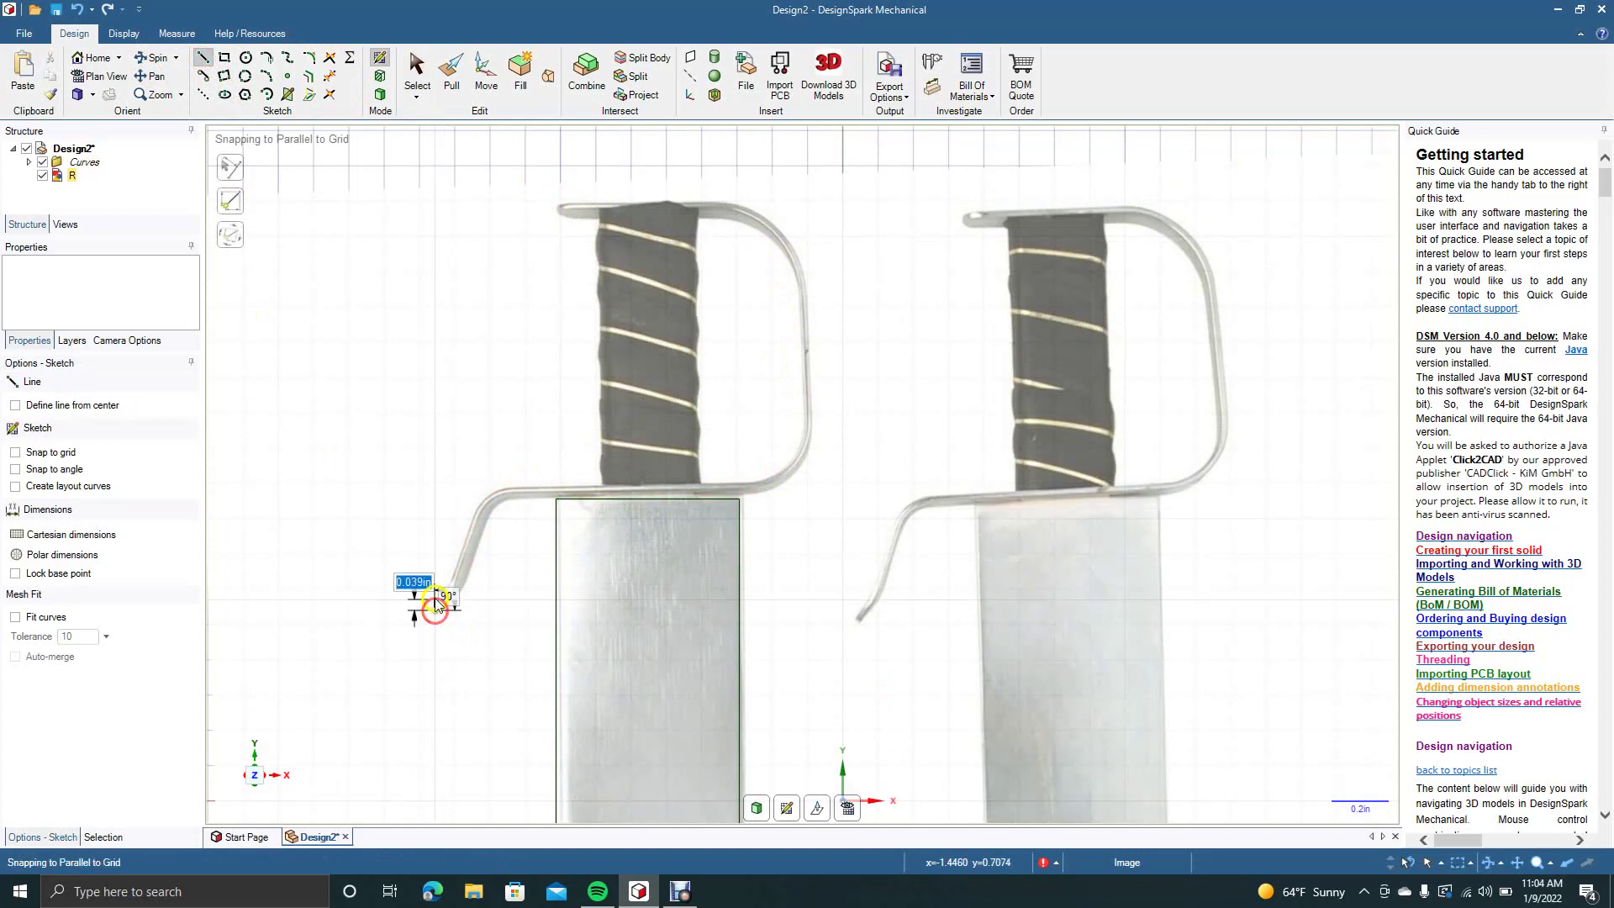
click(461, 575)
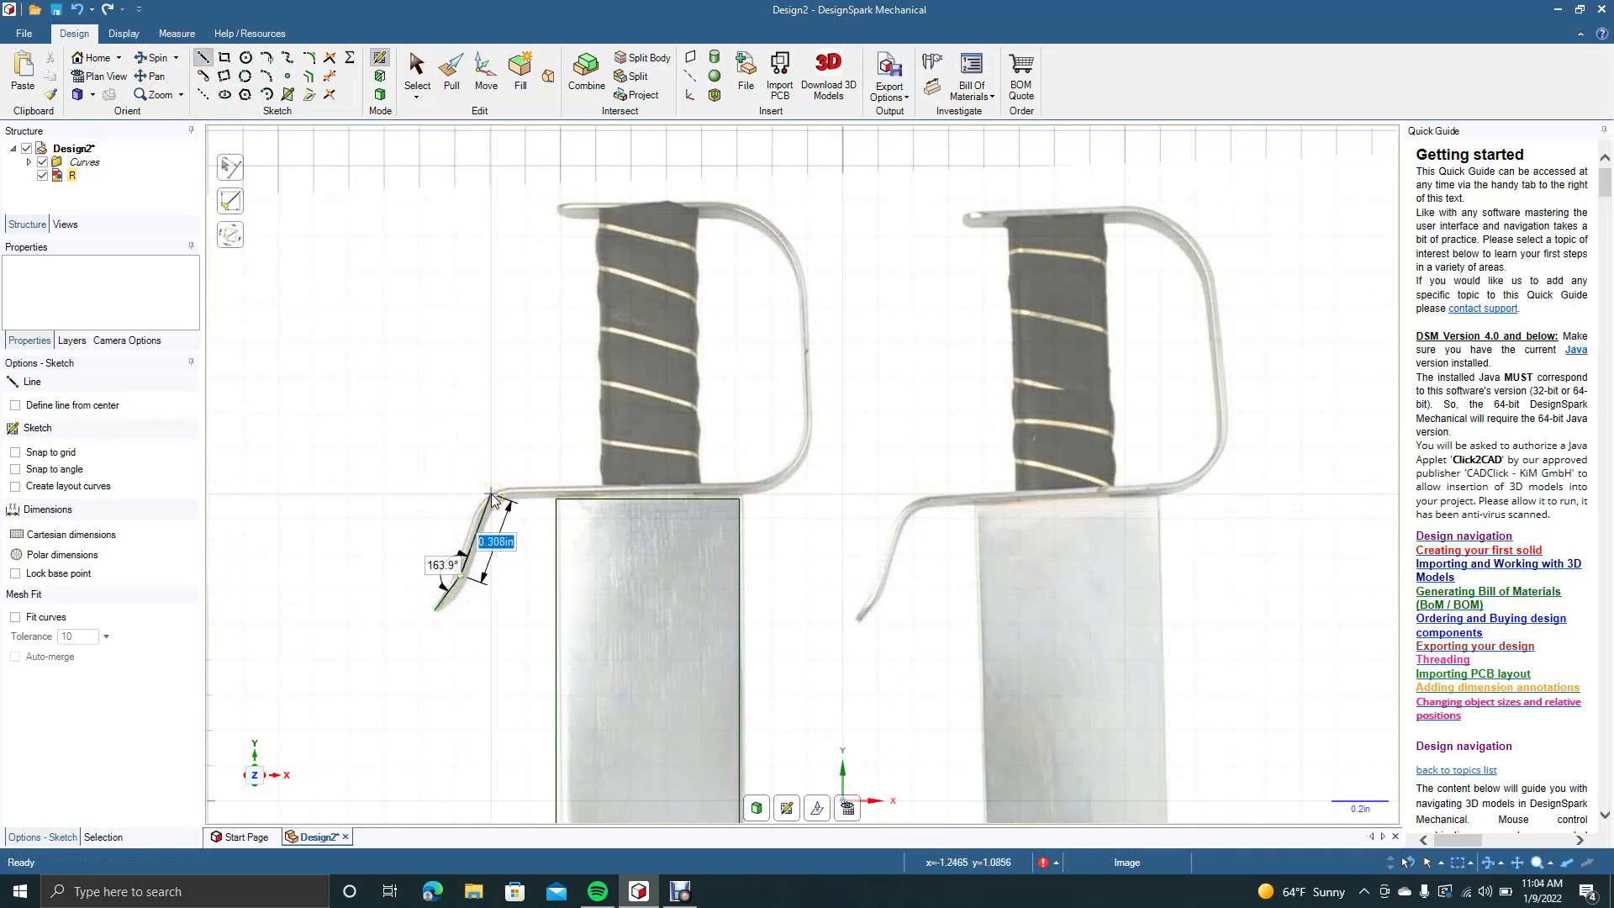
click(491, 493)
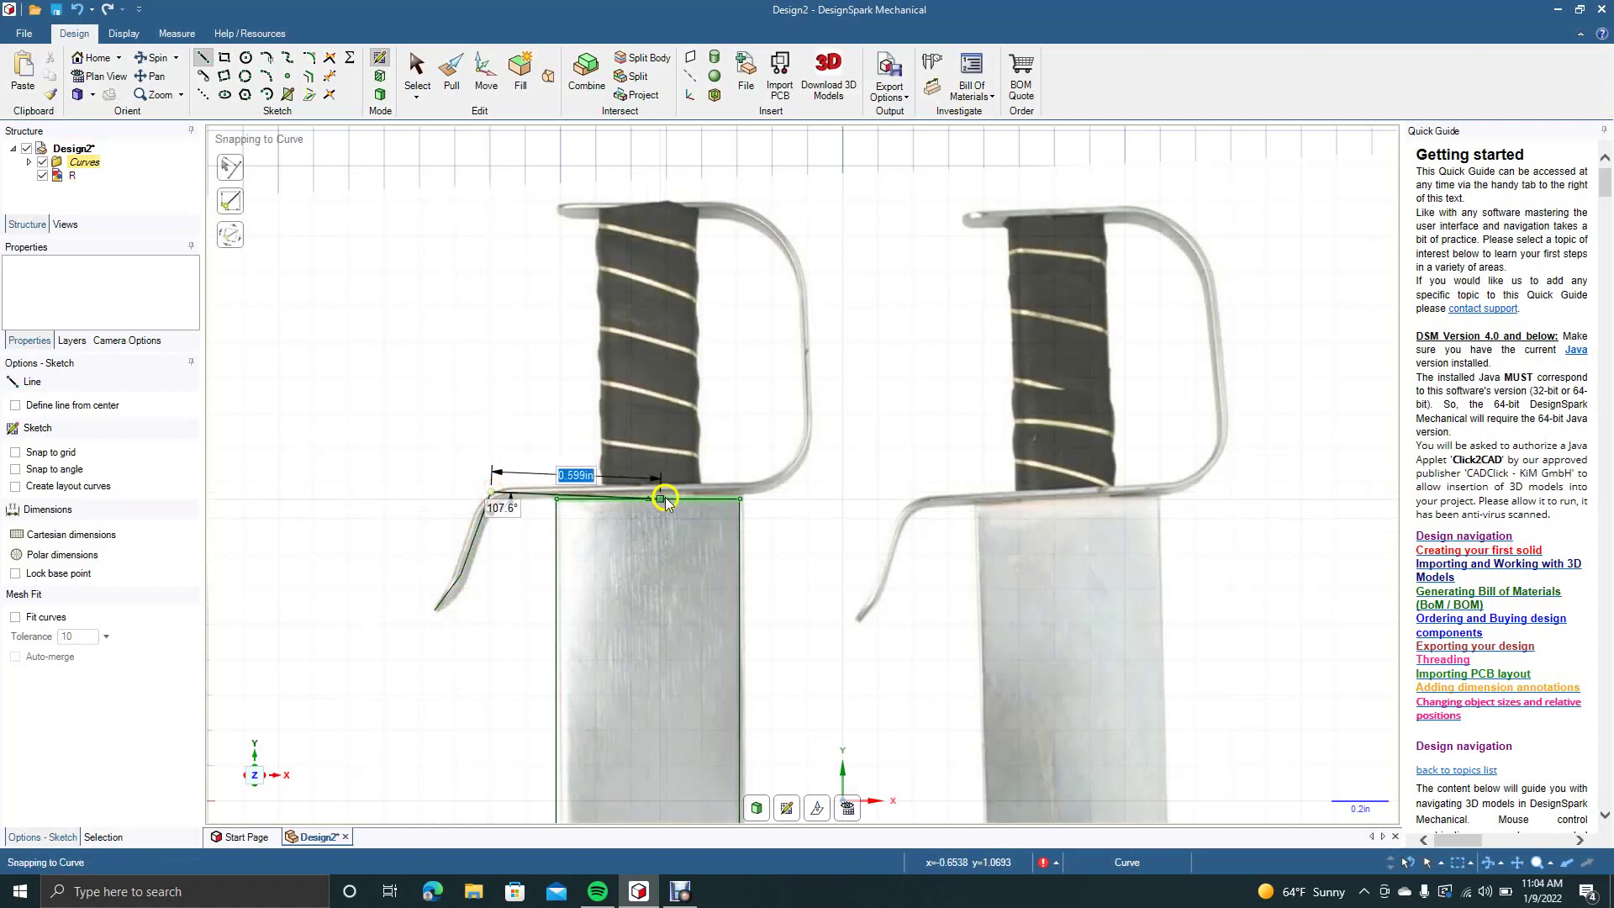
click(806, 492)
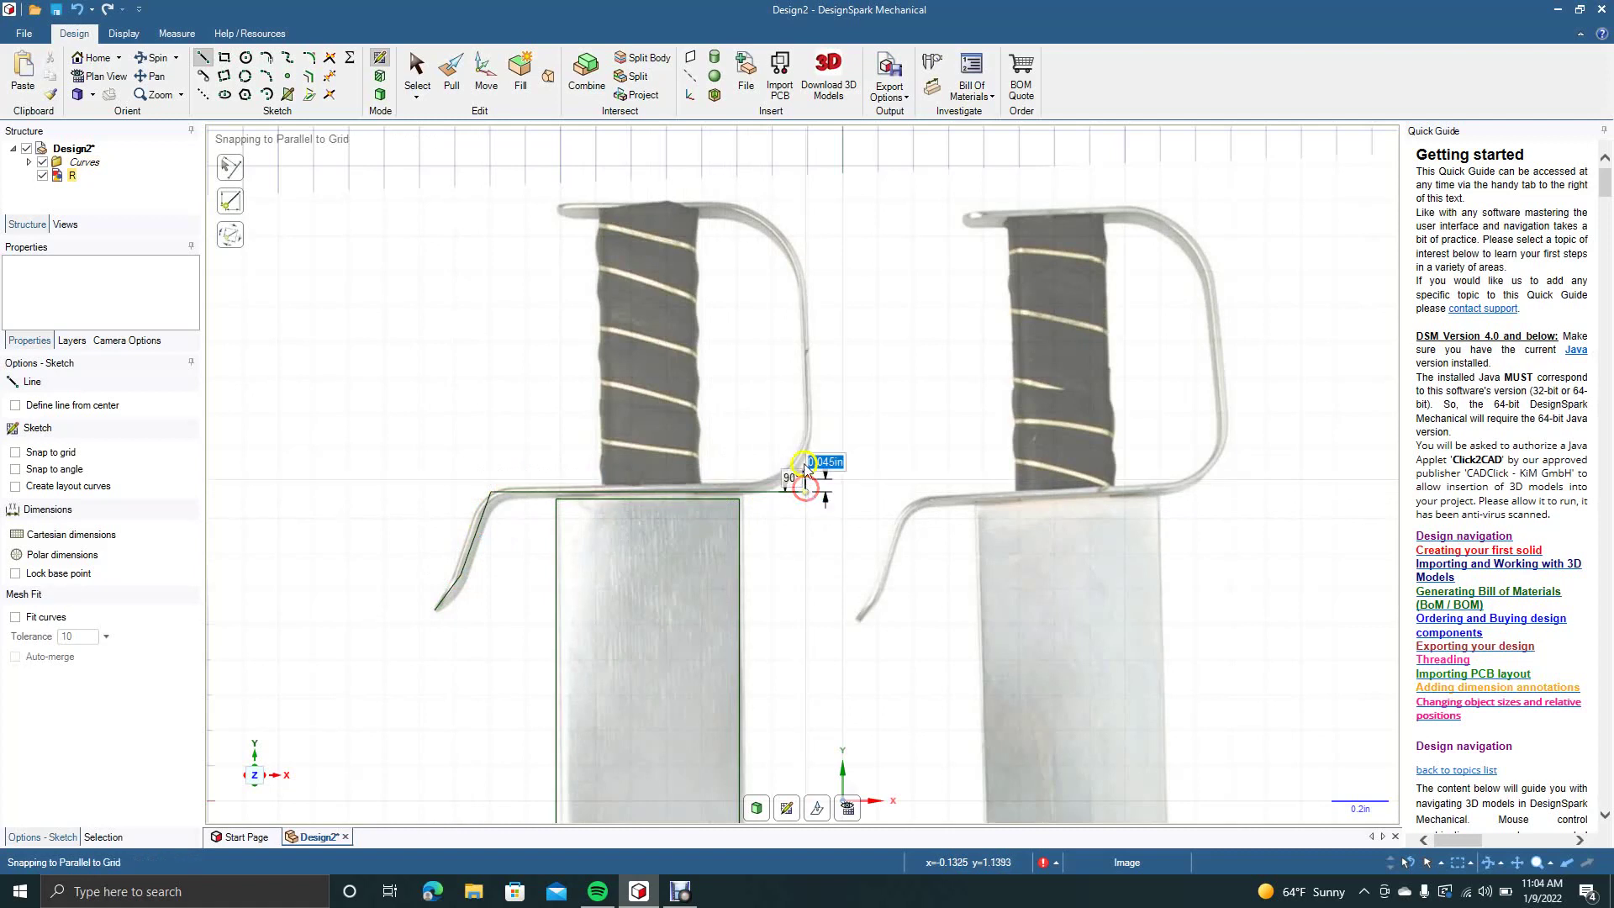
click(804, 208)
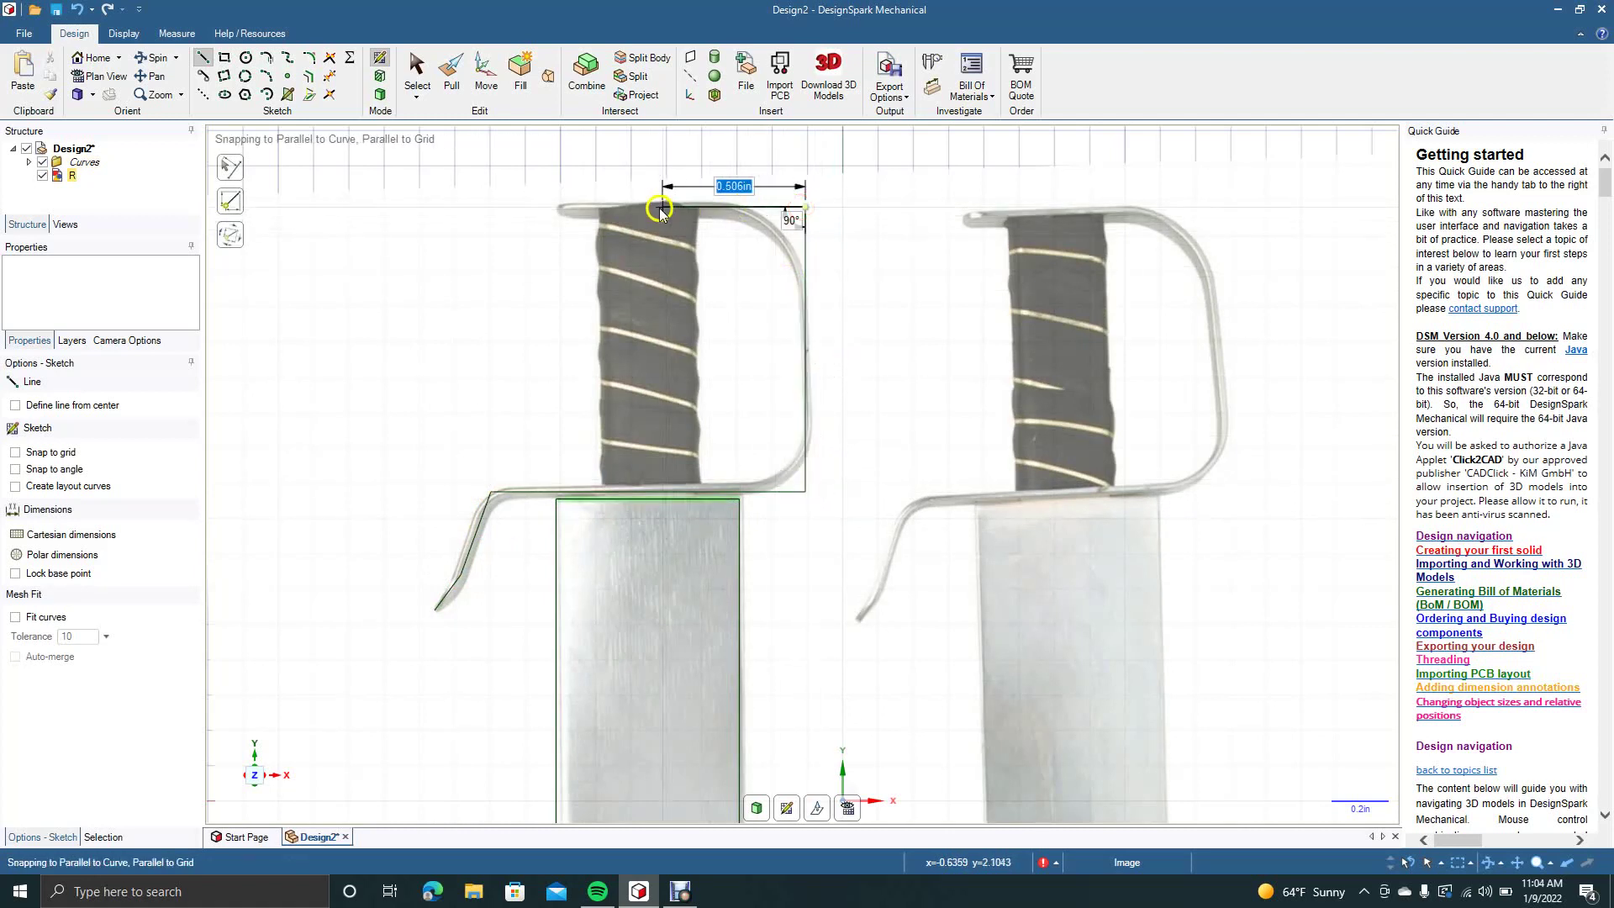
click(565, 209)
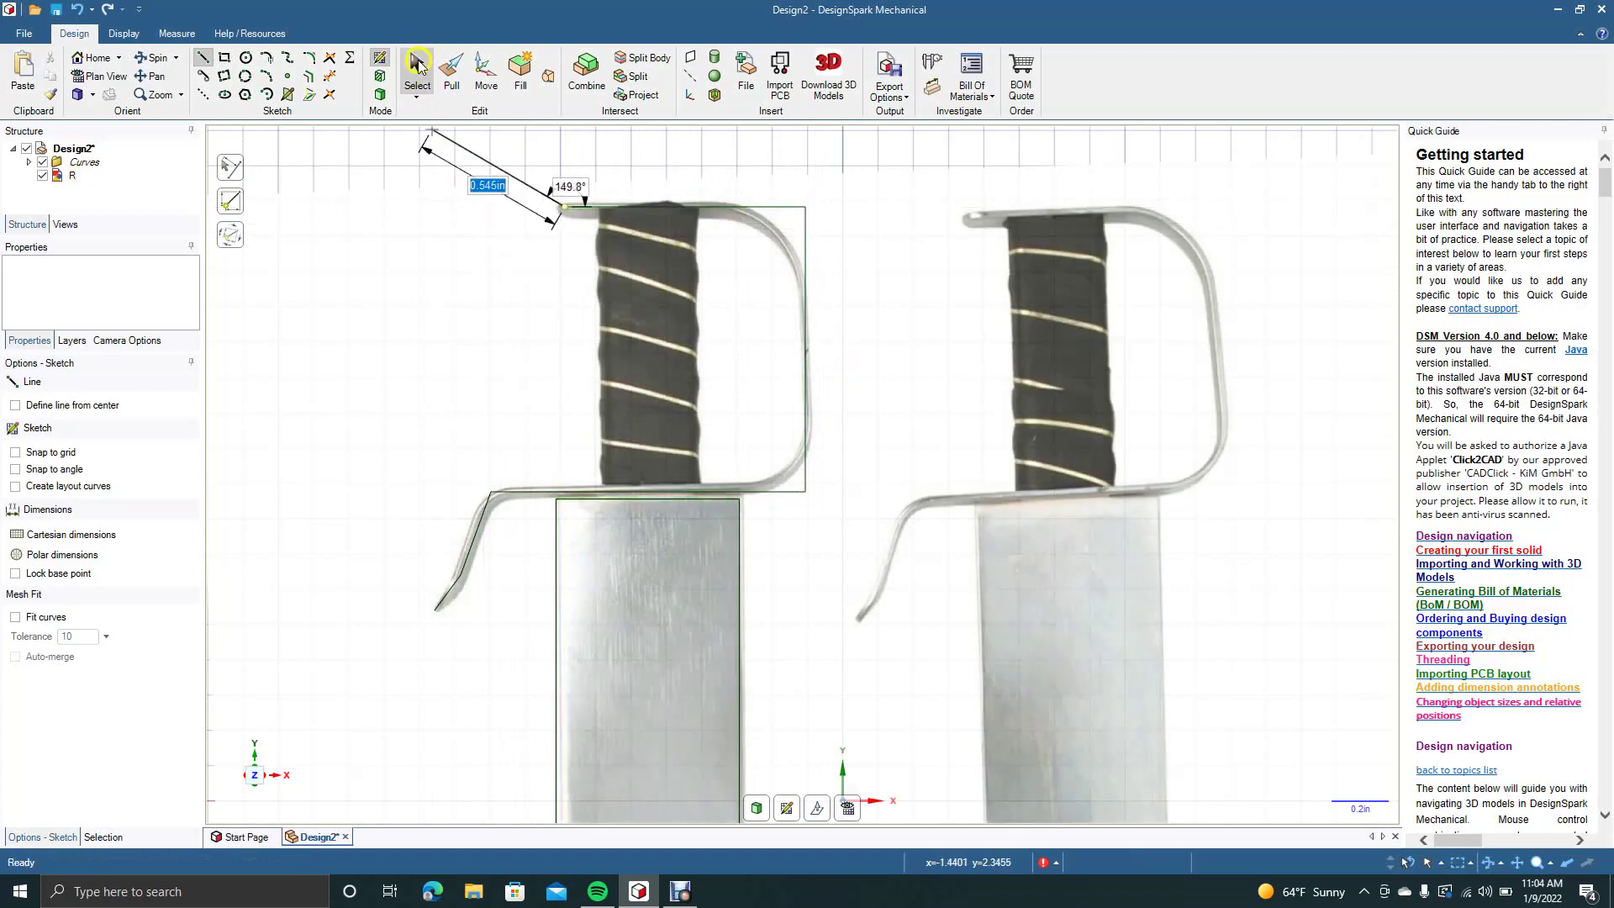
click(417, 67)
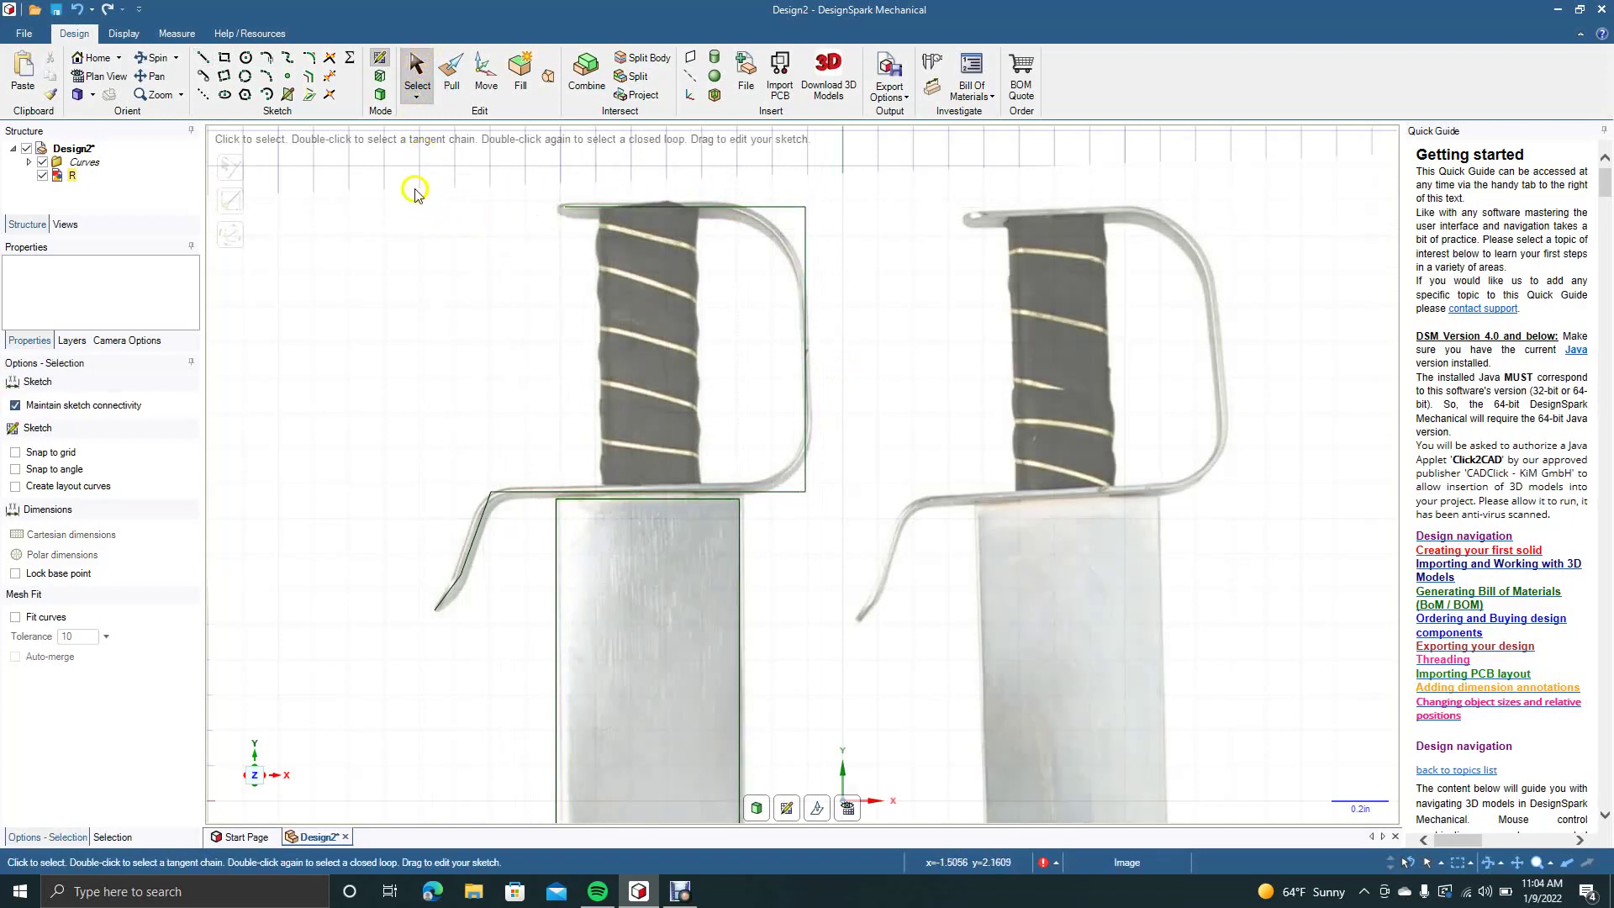
Round the guard path's corners at about 0.28 in for the upper corner, 0.2 in for the lower corner and 0.15 in for the hook bend
click(310, 59)
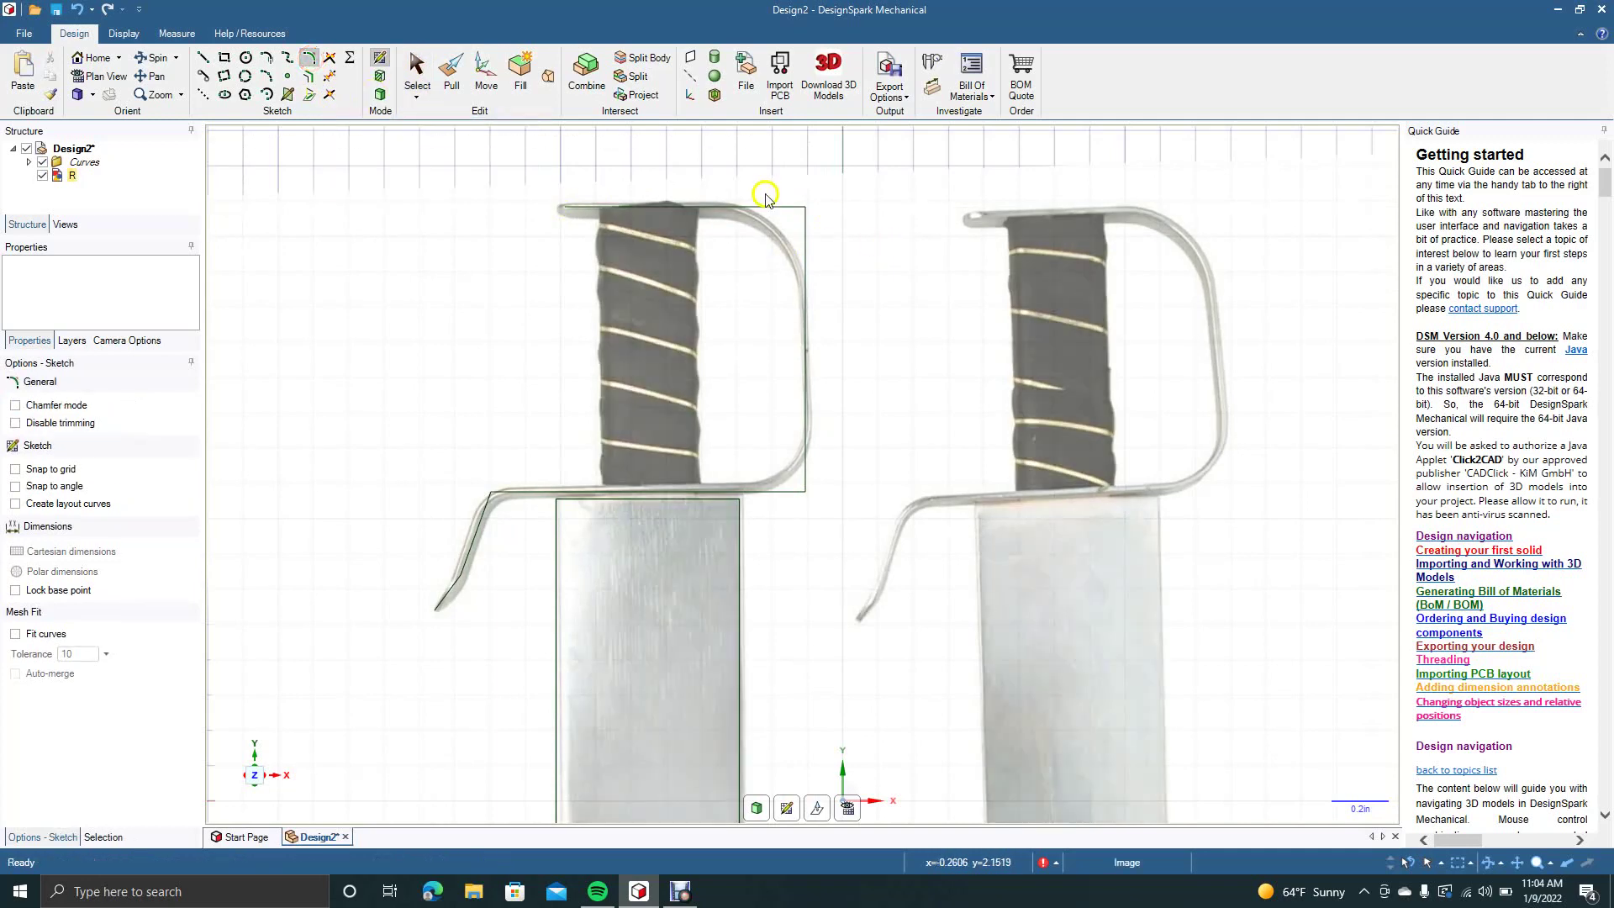
click(741, 208)
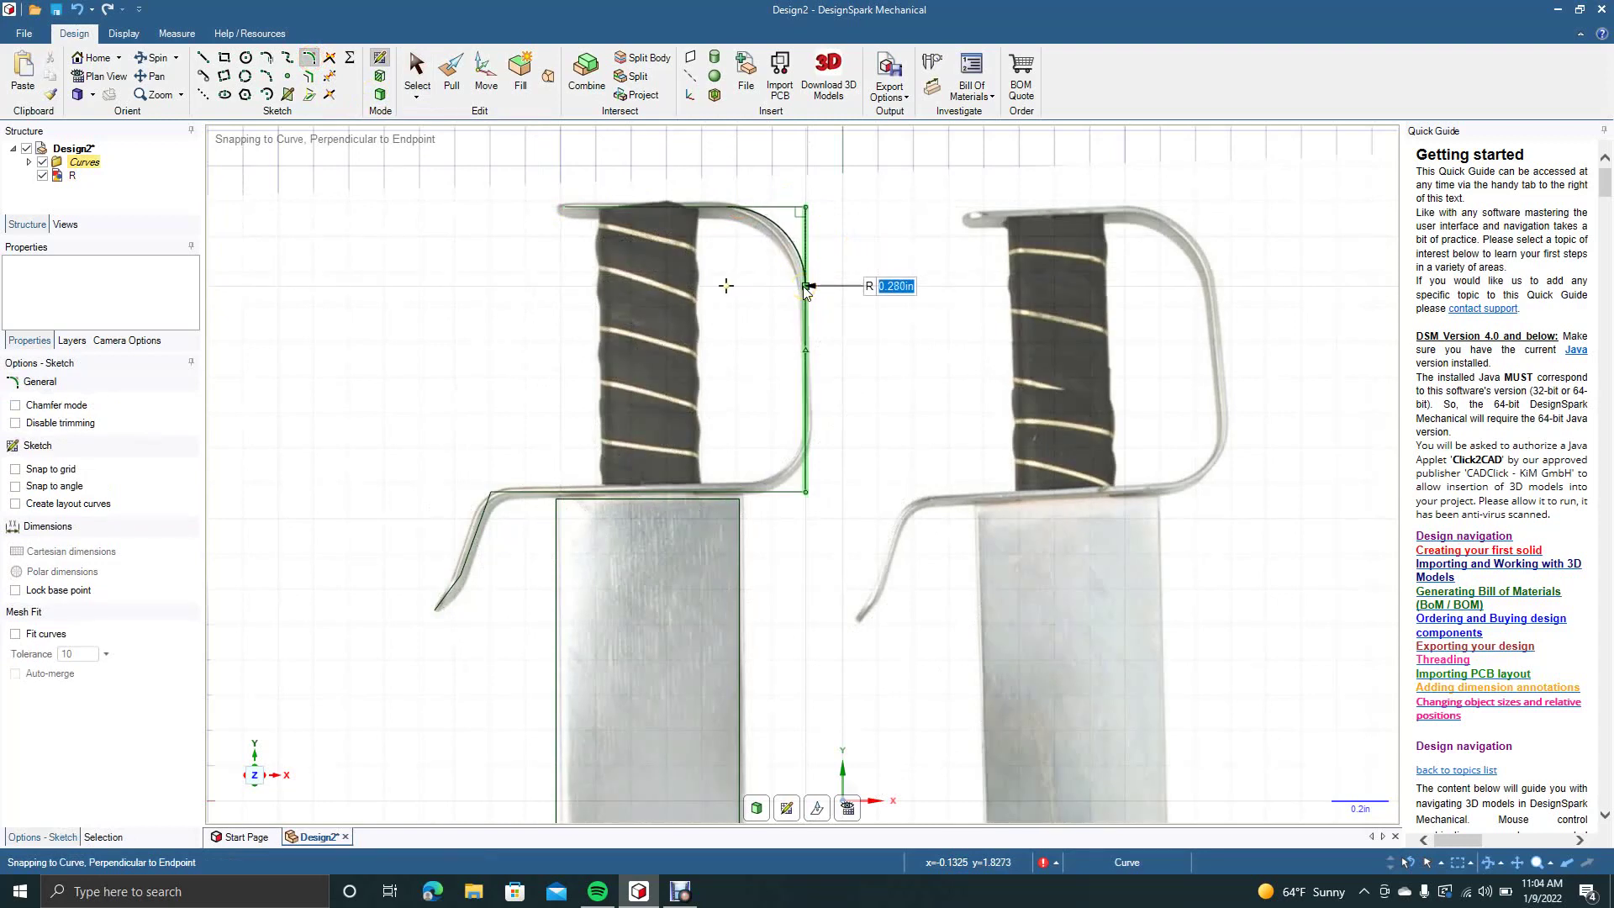
click(805, 287)
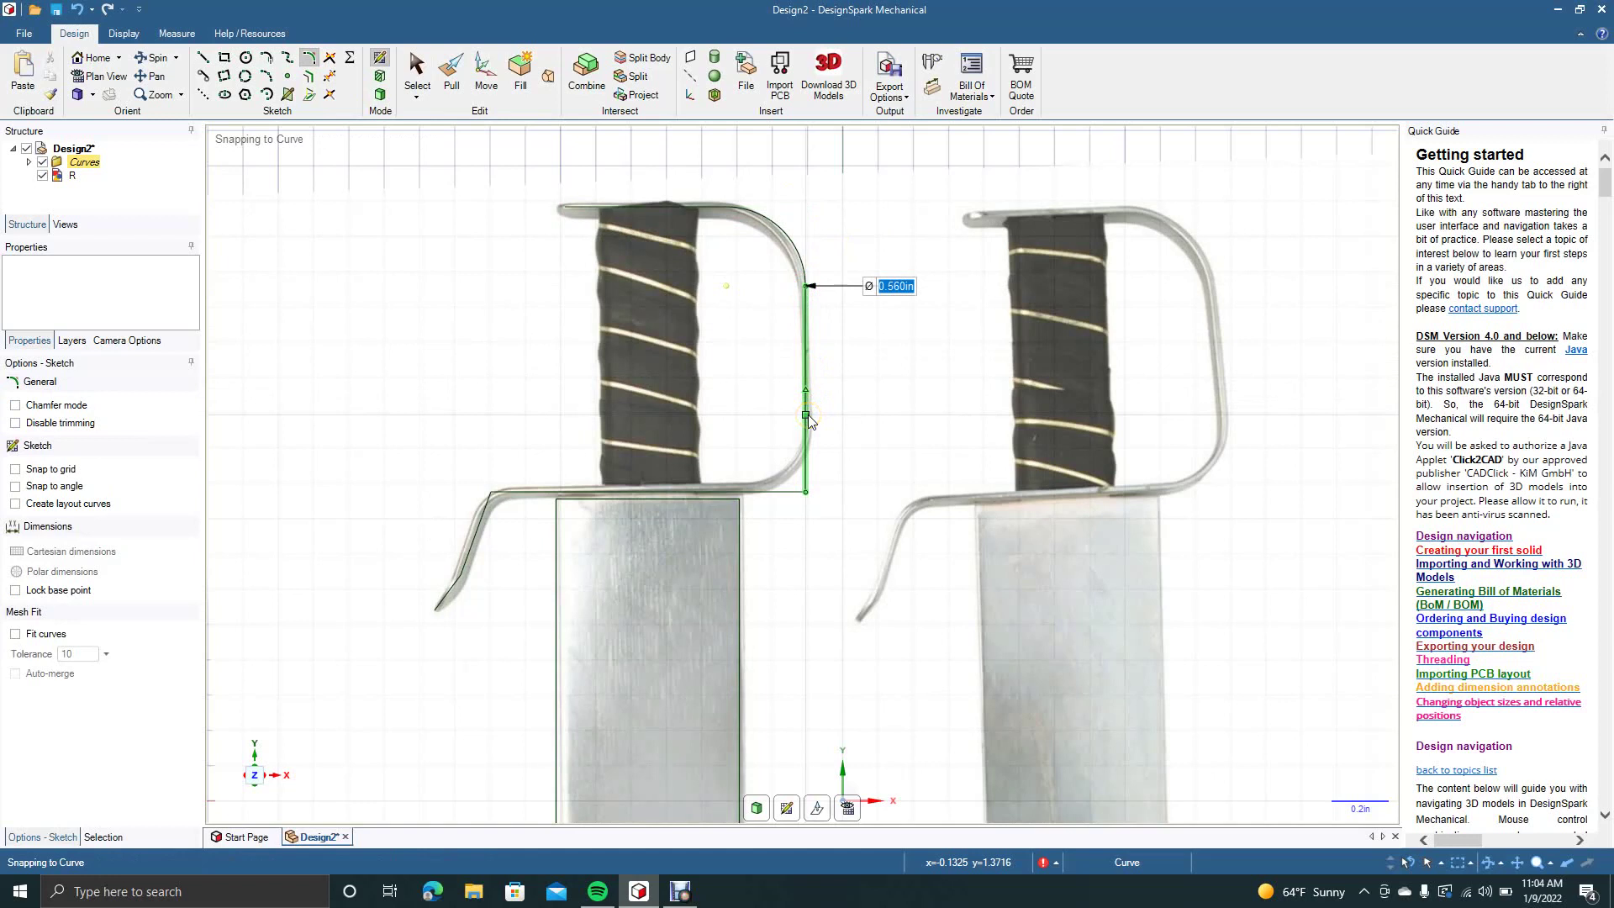
click(807, 418)
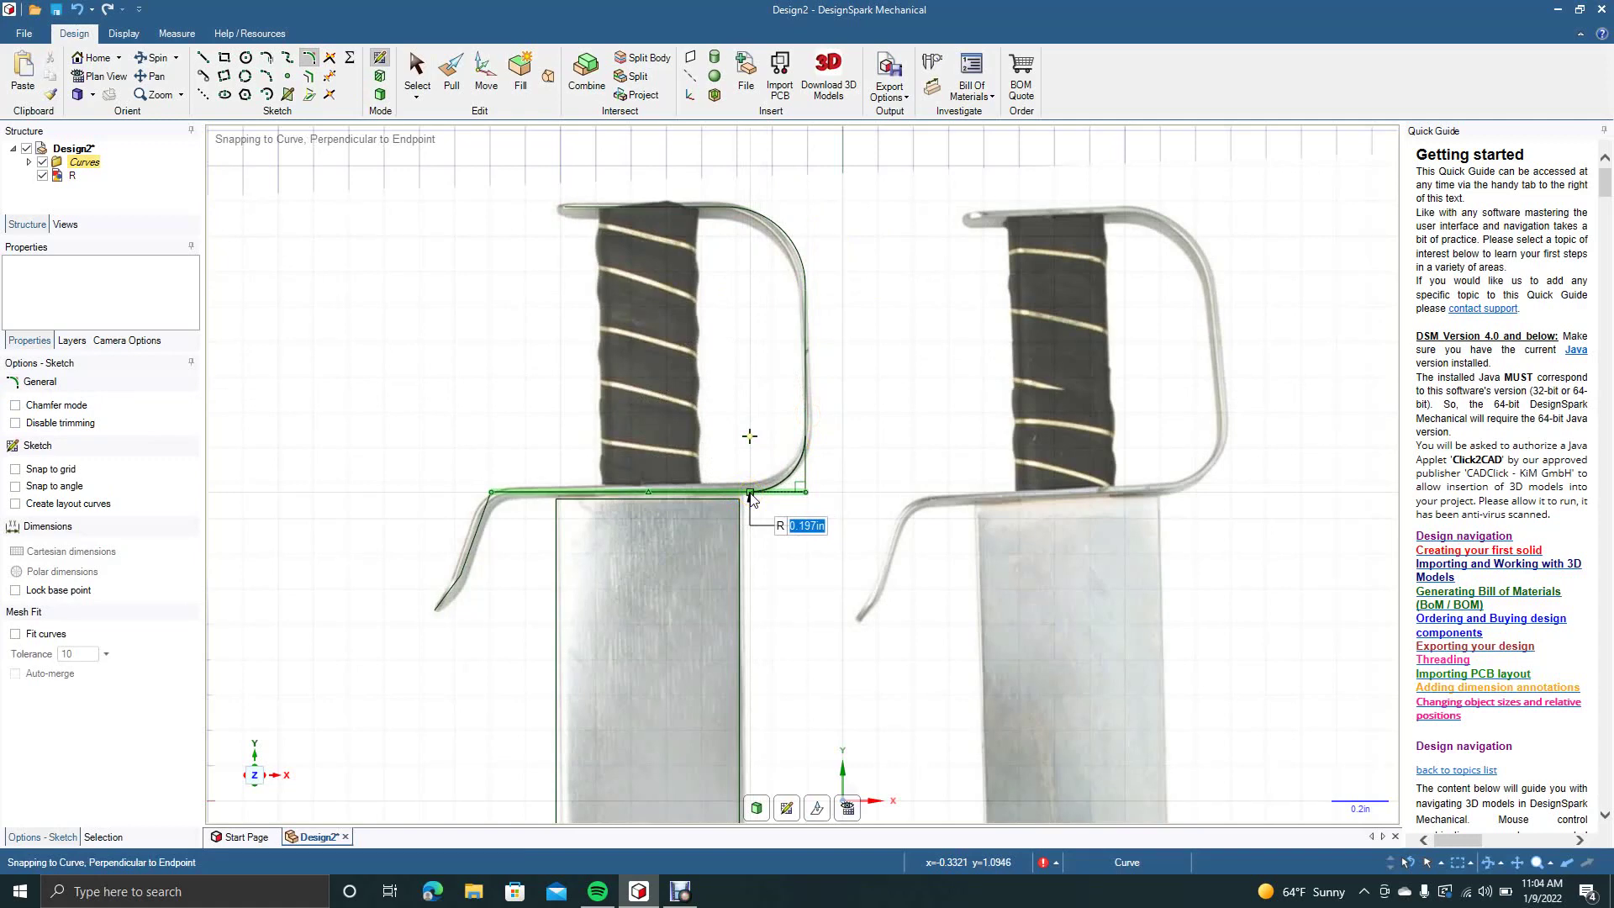
click(750, 496)
click(543, 519)
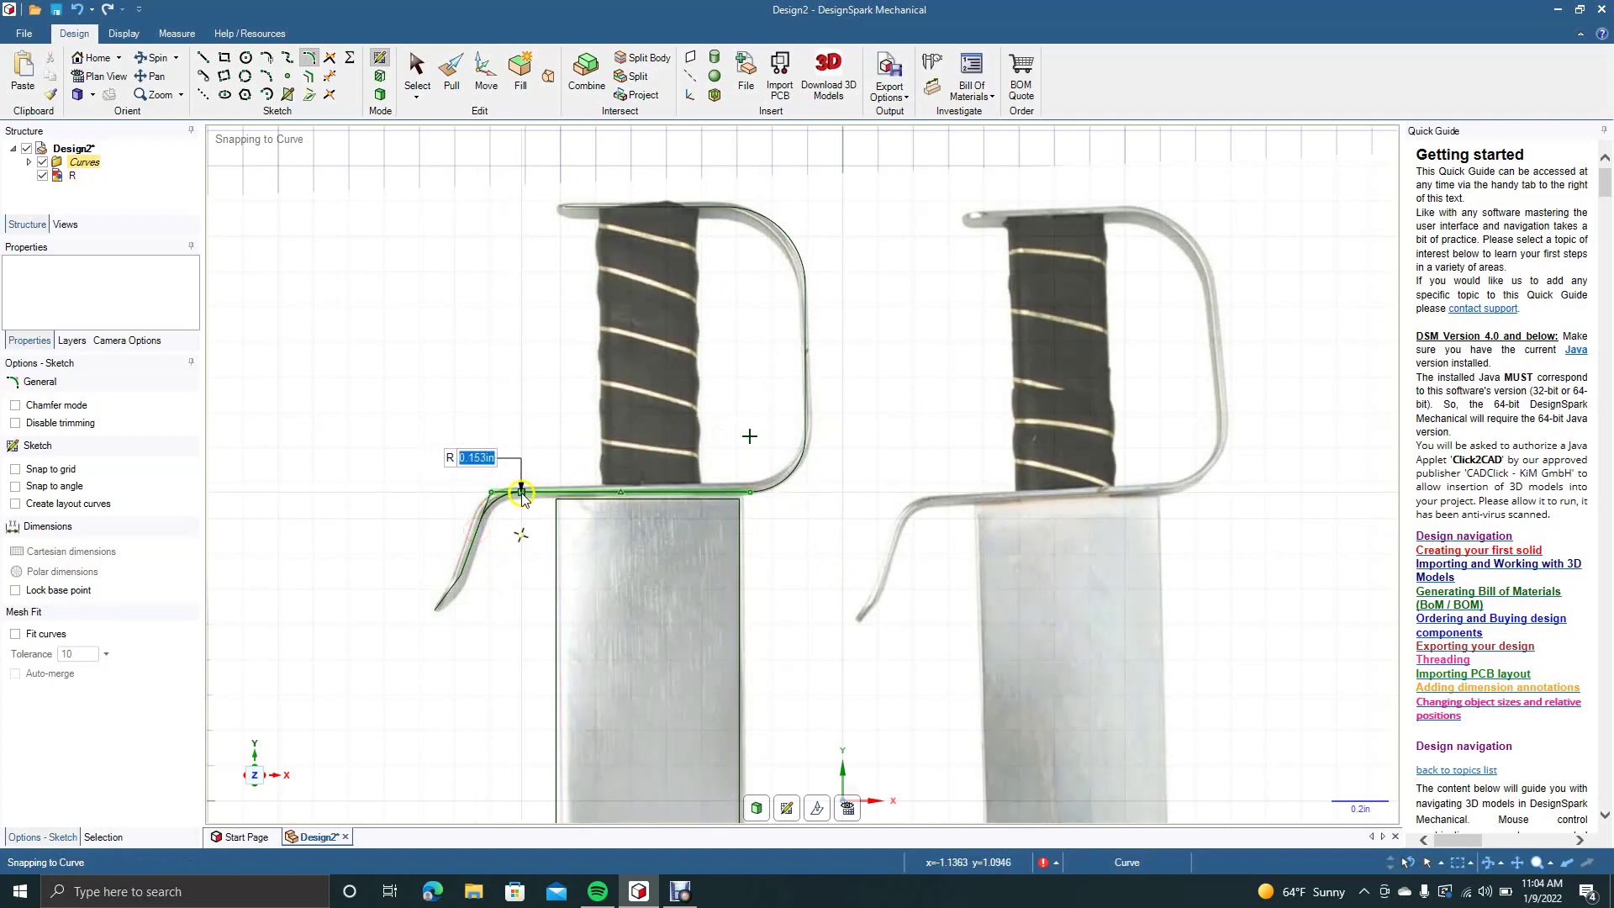
click(522, 493)
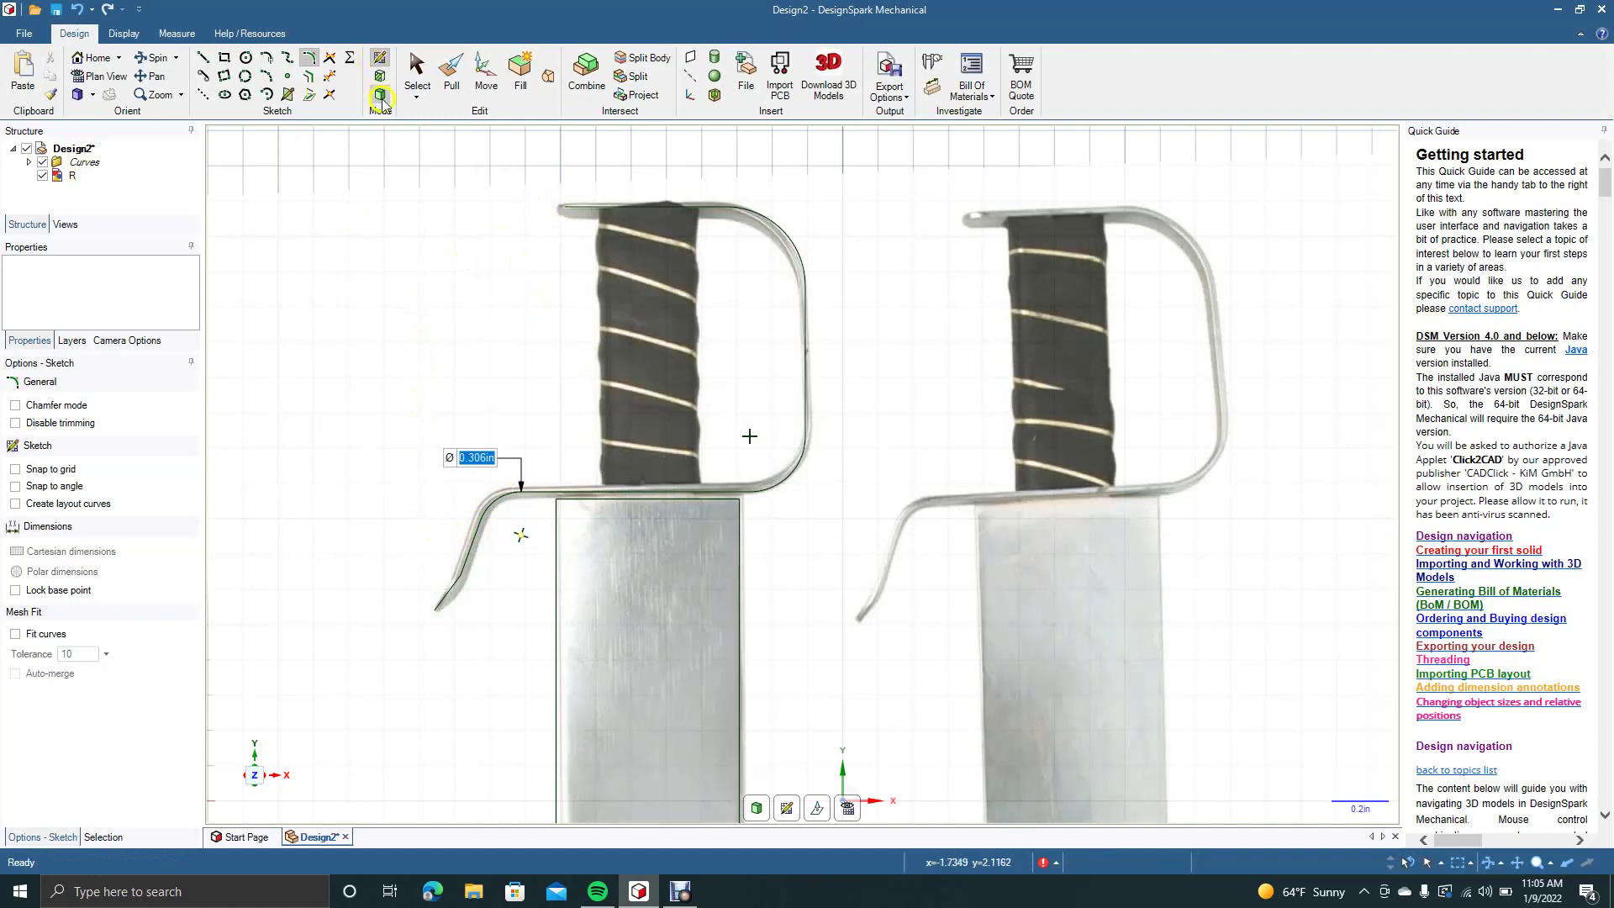
click(415, 74)
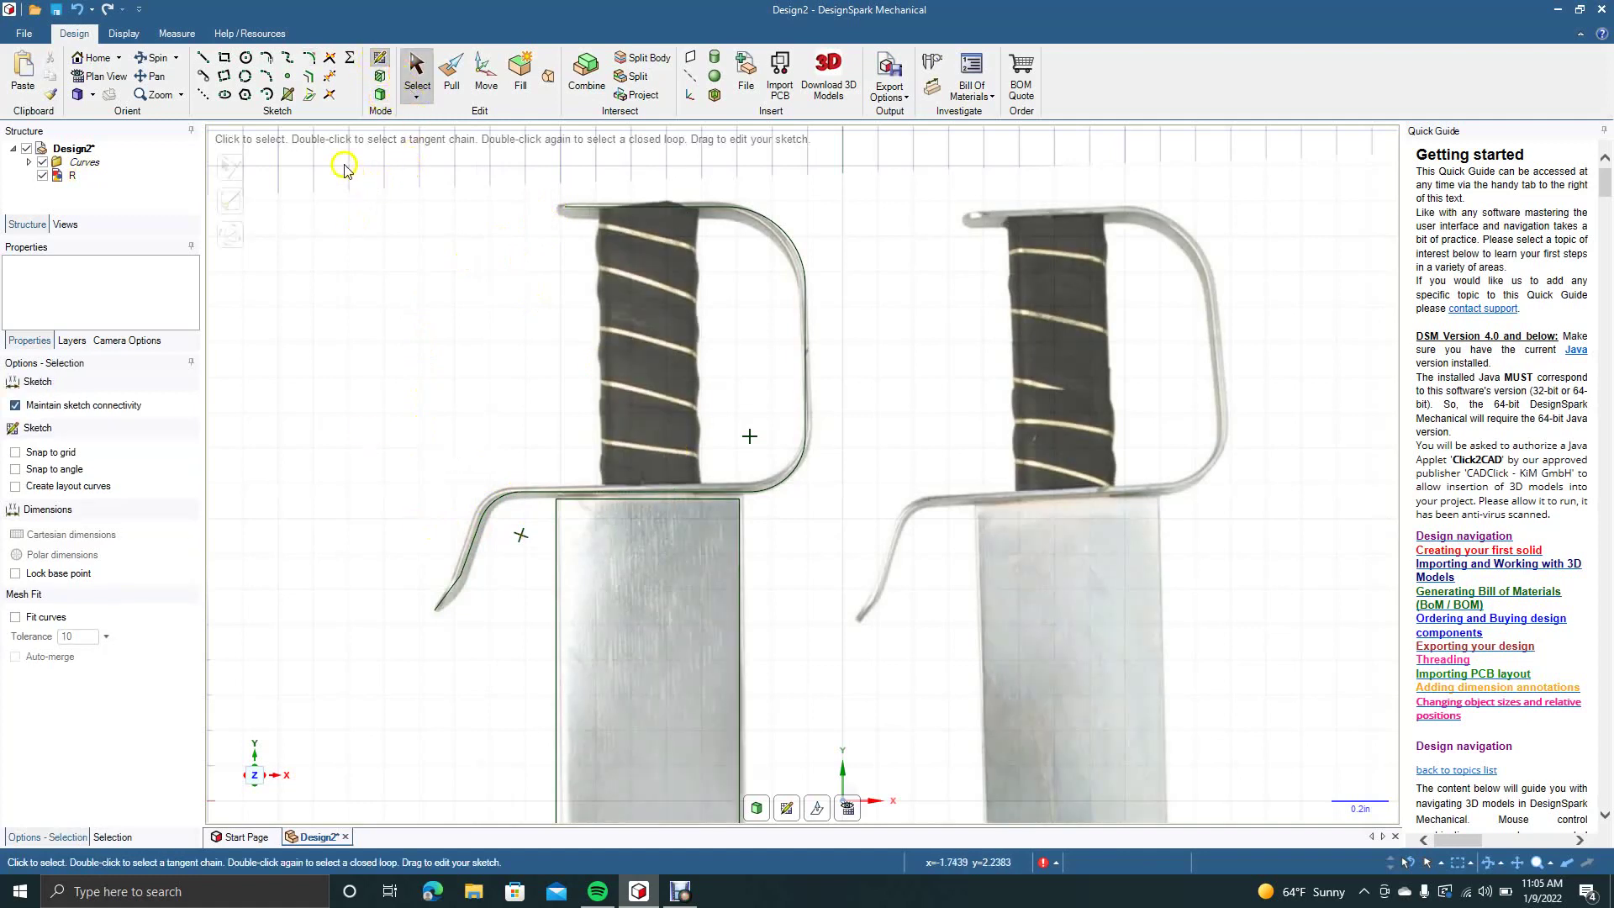
Offset the guard's upper corner arc and the hand guard's vertical line outward by 0.02 in
click(308, 77)
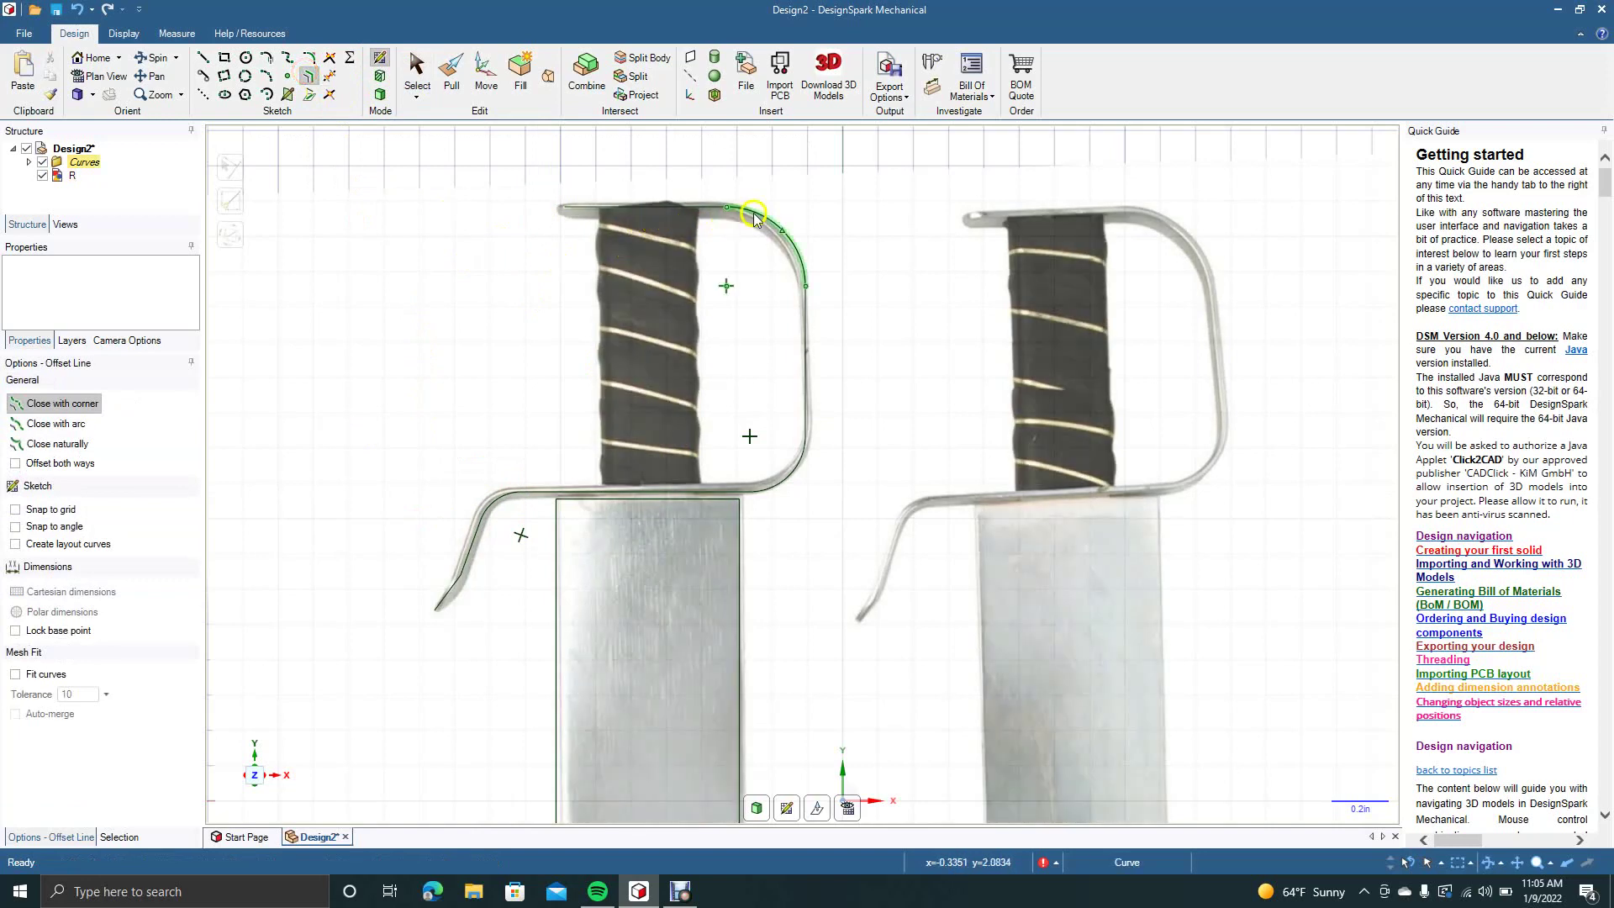
click(767, 225)
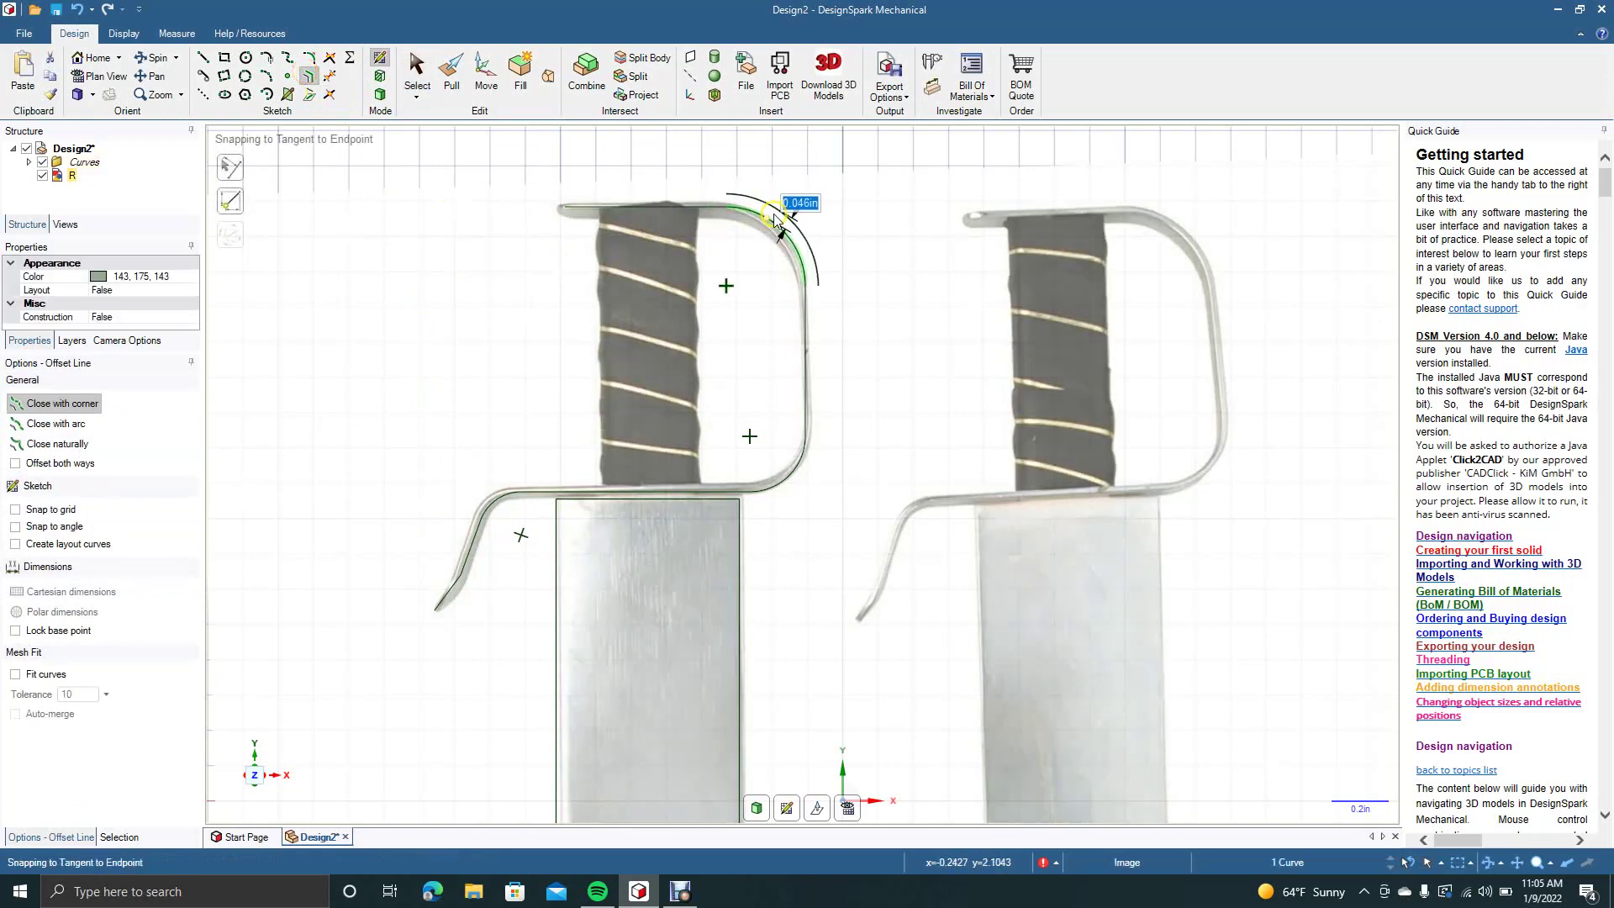
text(0)
key(BackSpace)
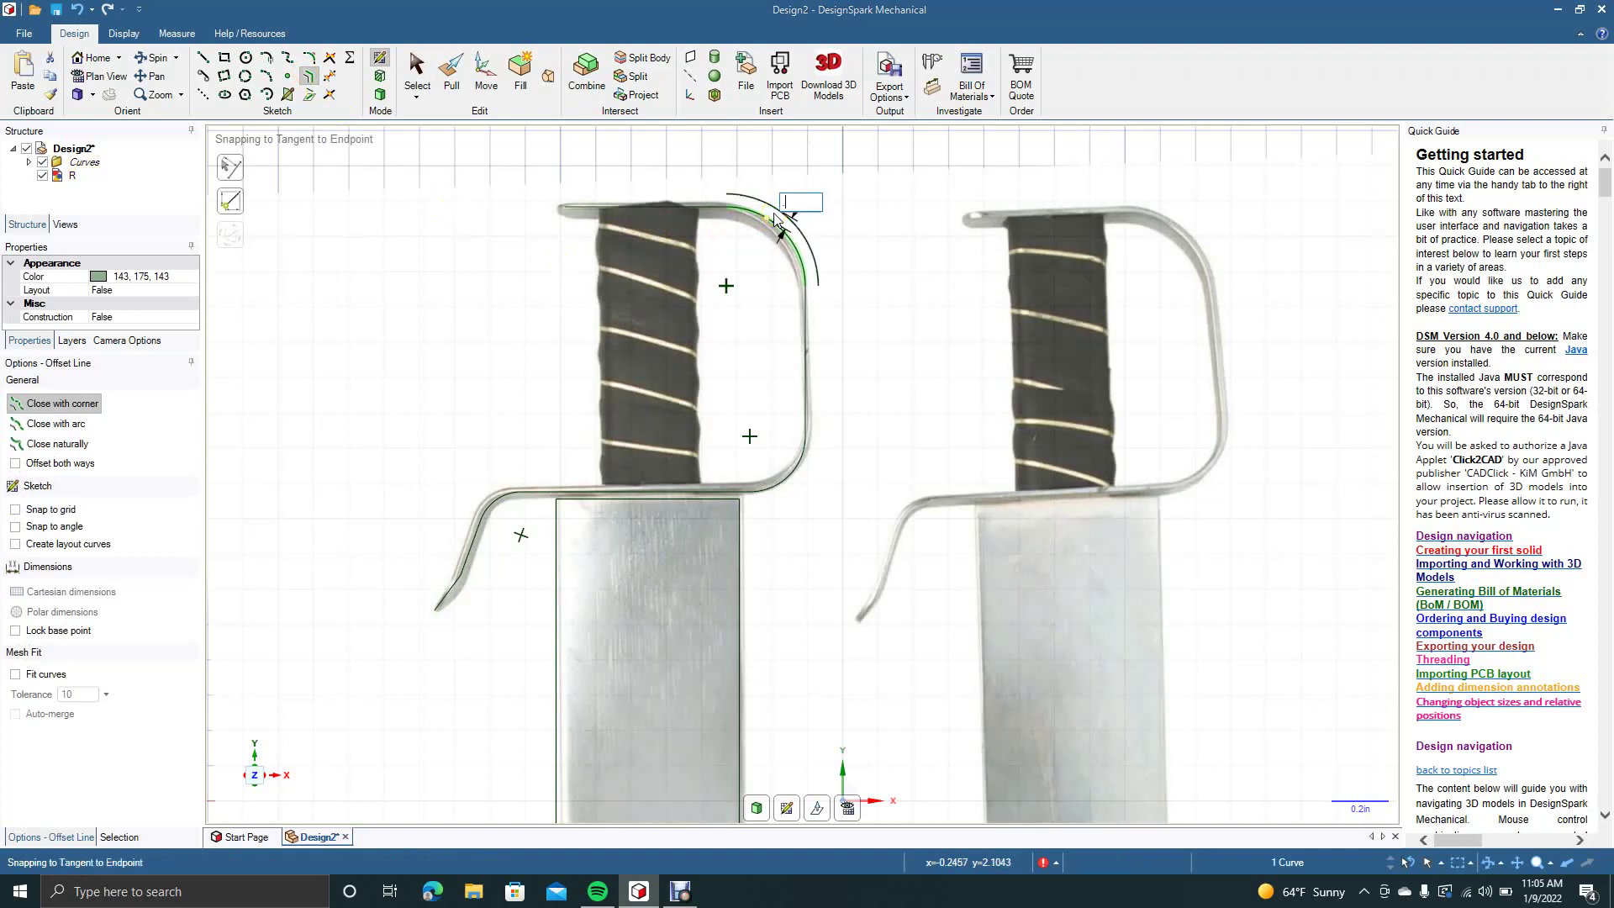
text(.02)
key(Return)
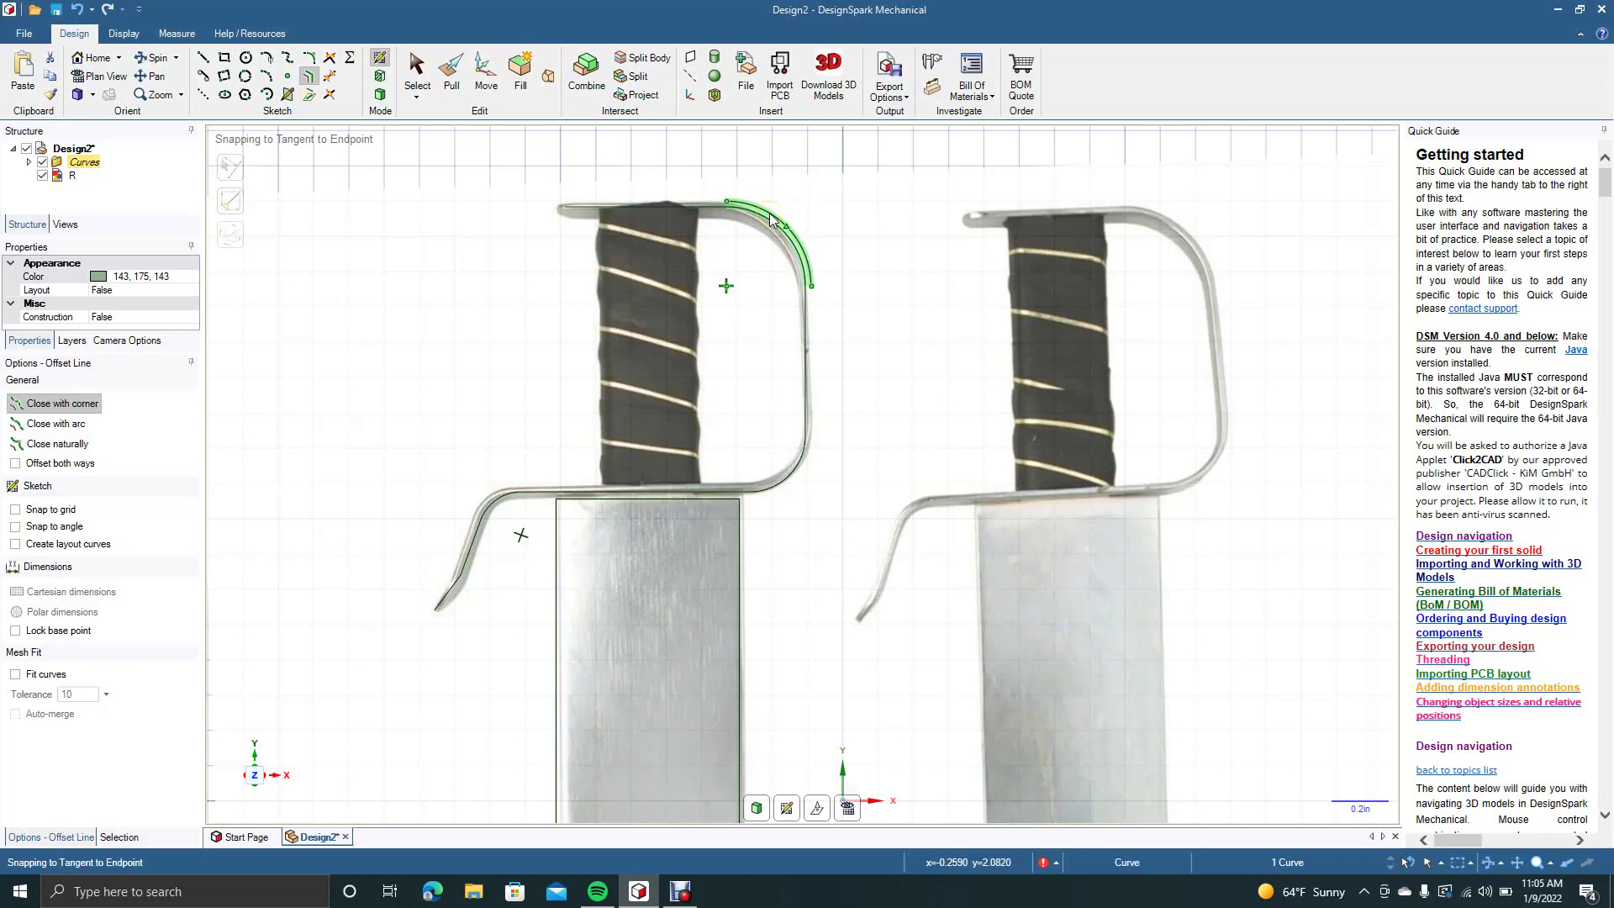
click(806, 307)
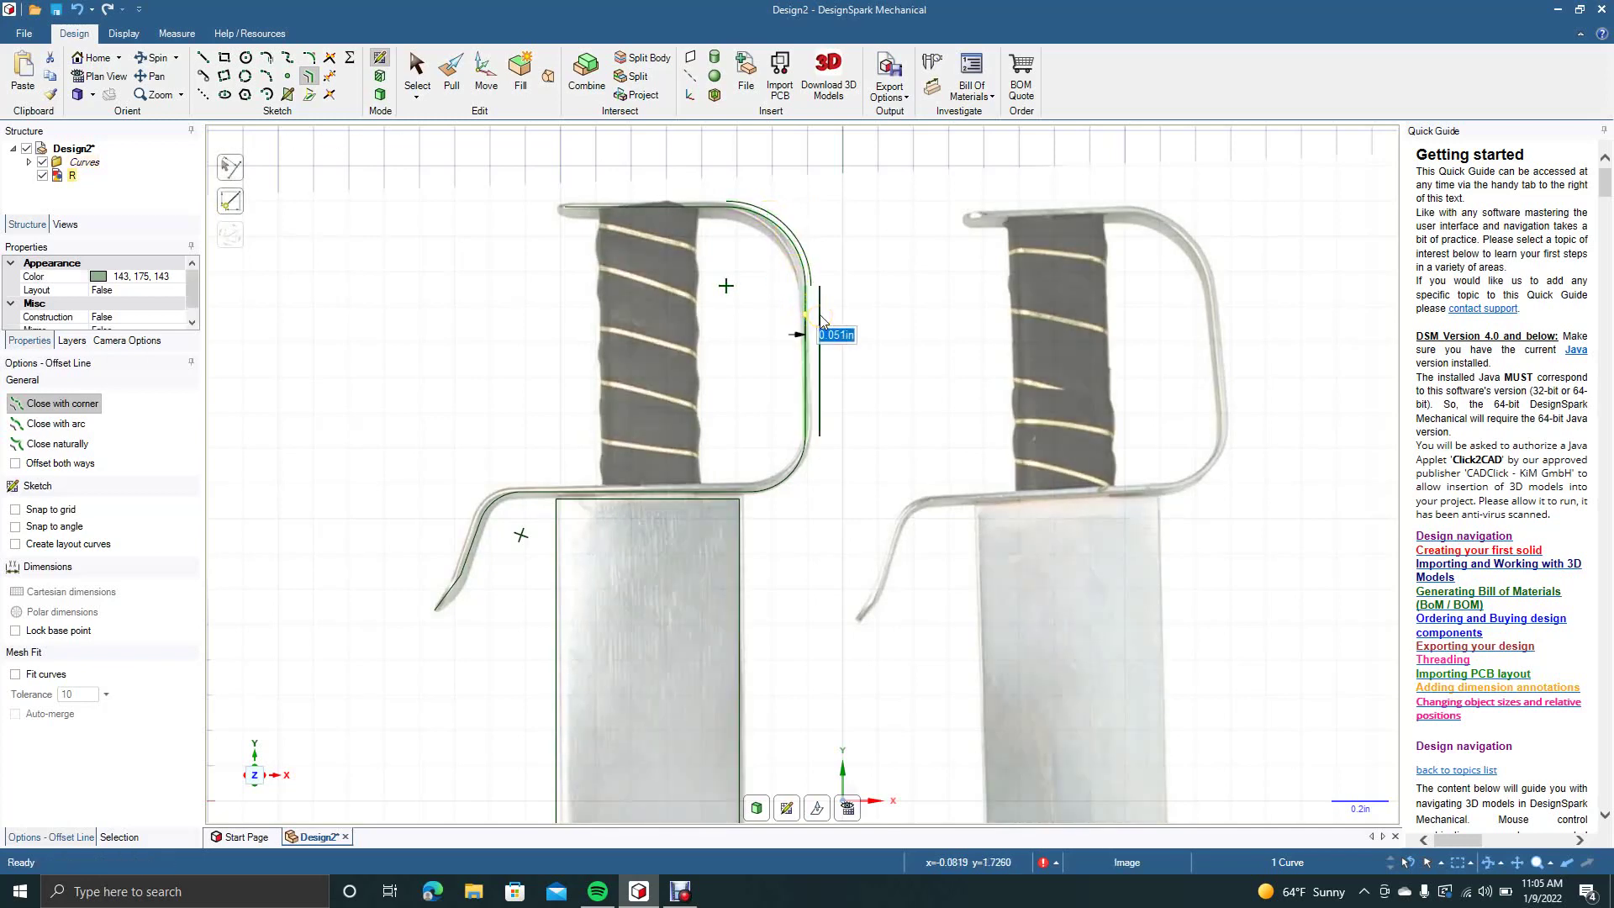
text(.02)
key(Return)
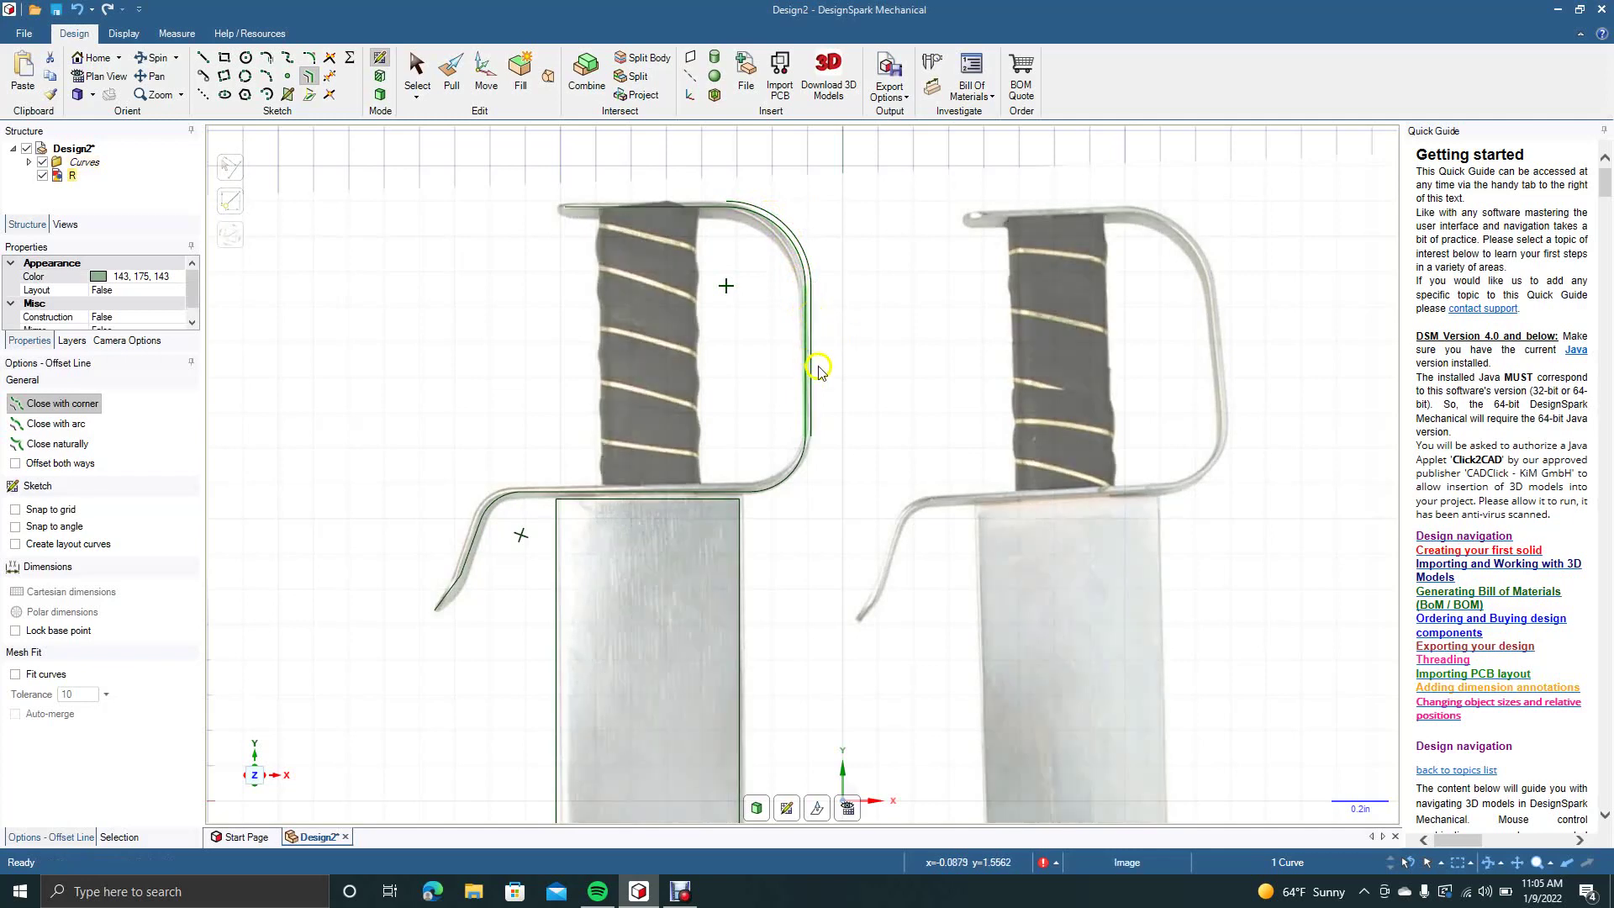
Offset the guard's lower corner arc outward and the crossbar line downward, each by 0.02 in
click(790, 476)
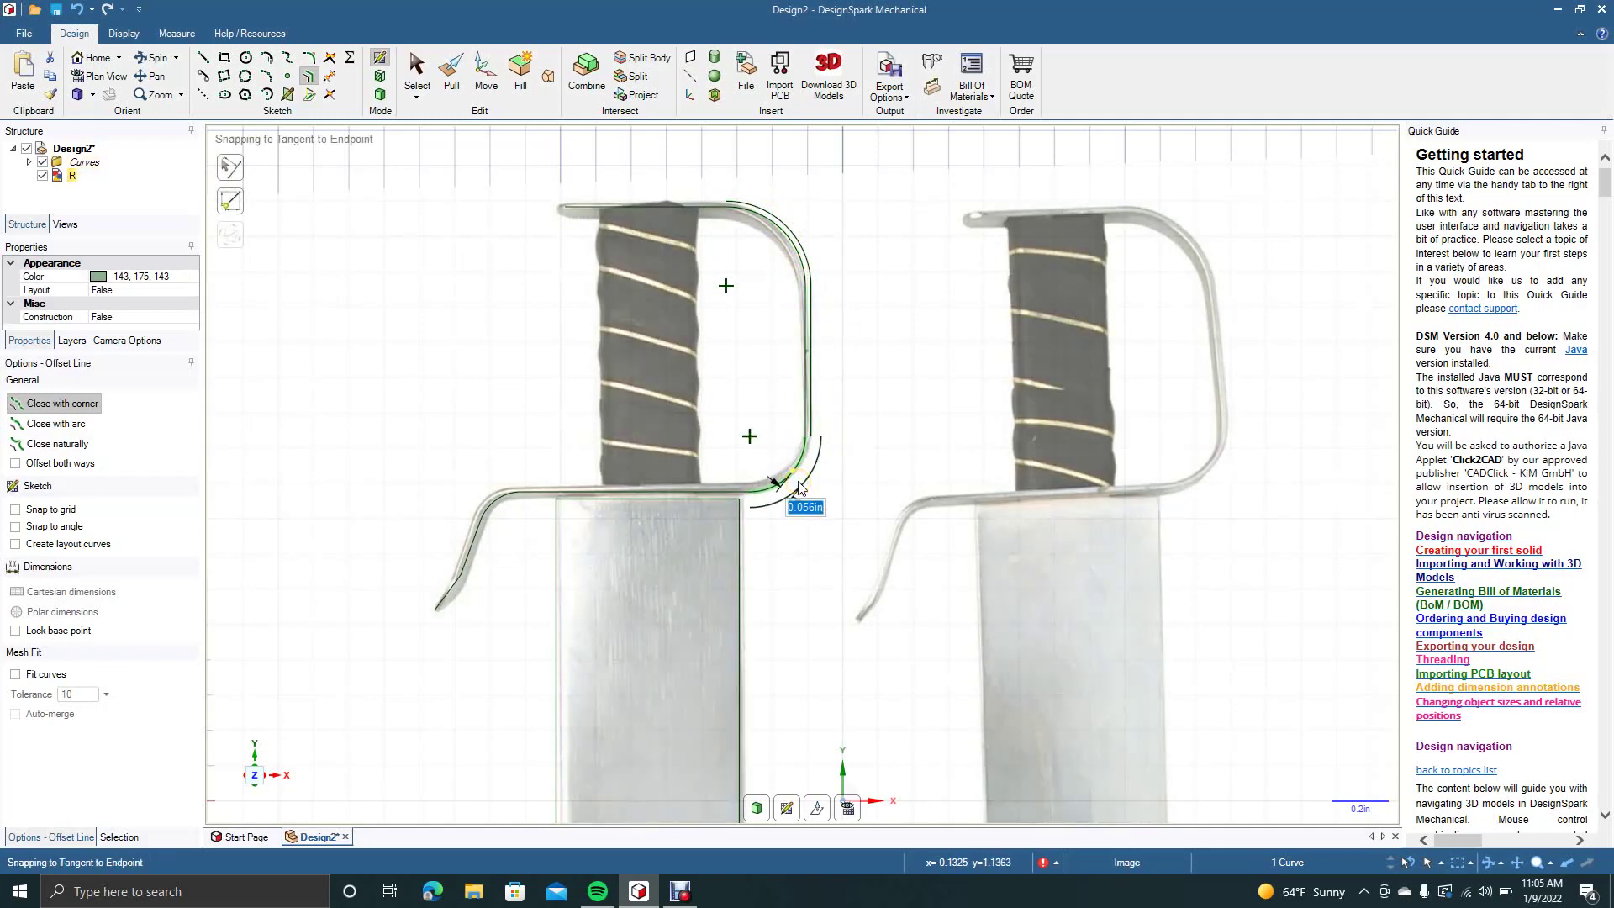
text(.02)
click(796, 478)
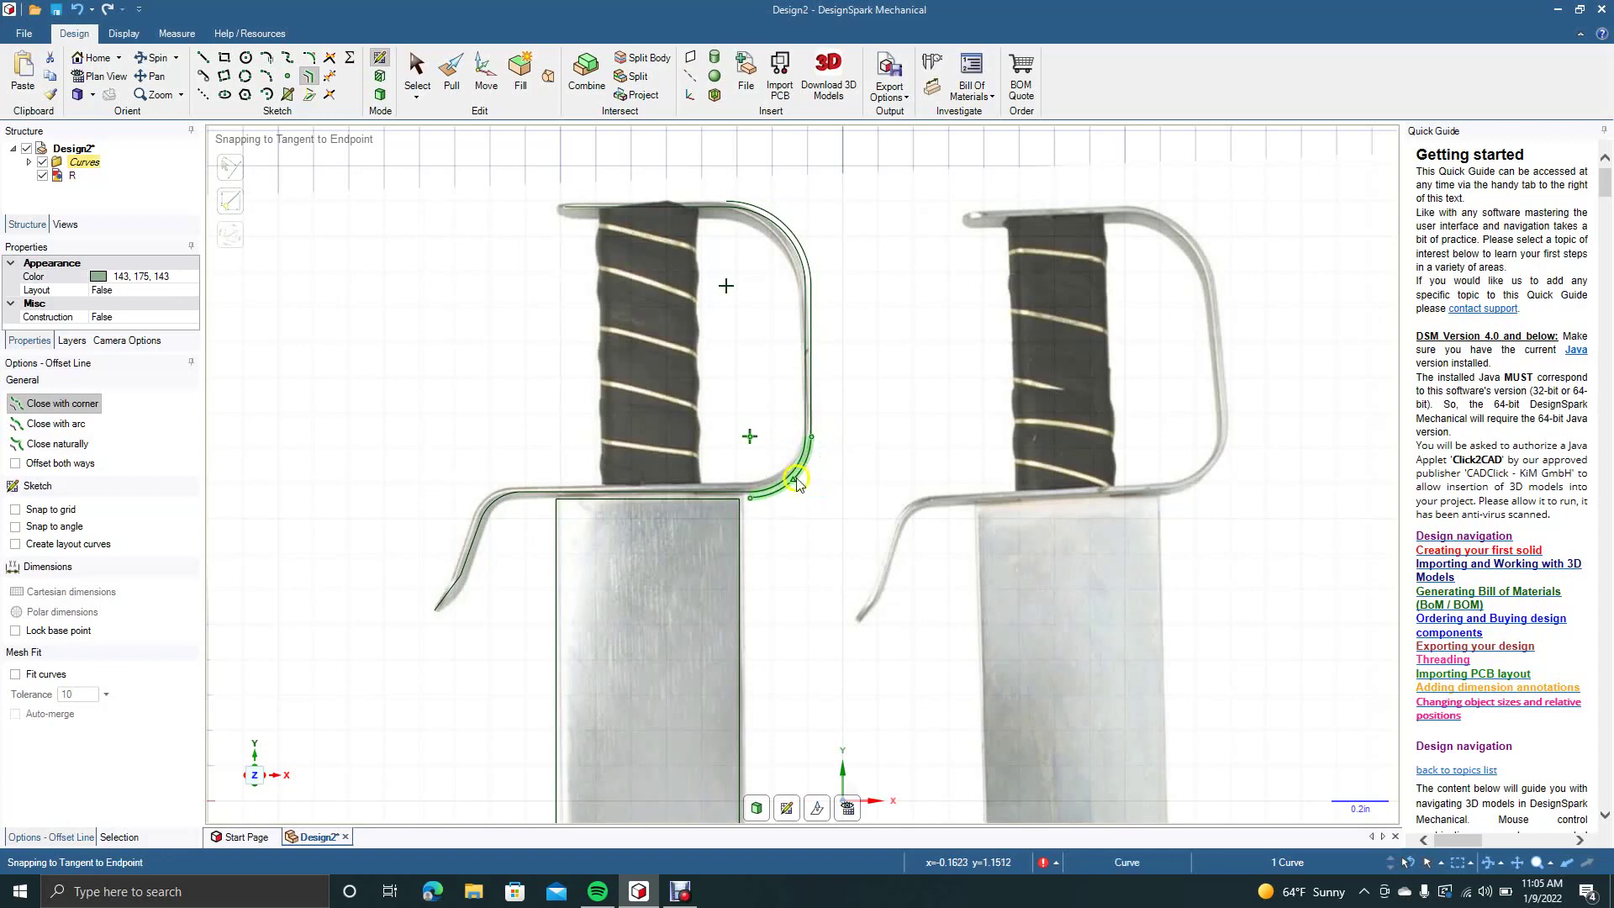
click(703, 498)
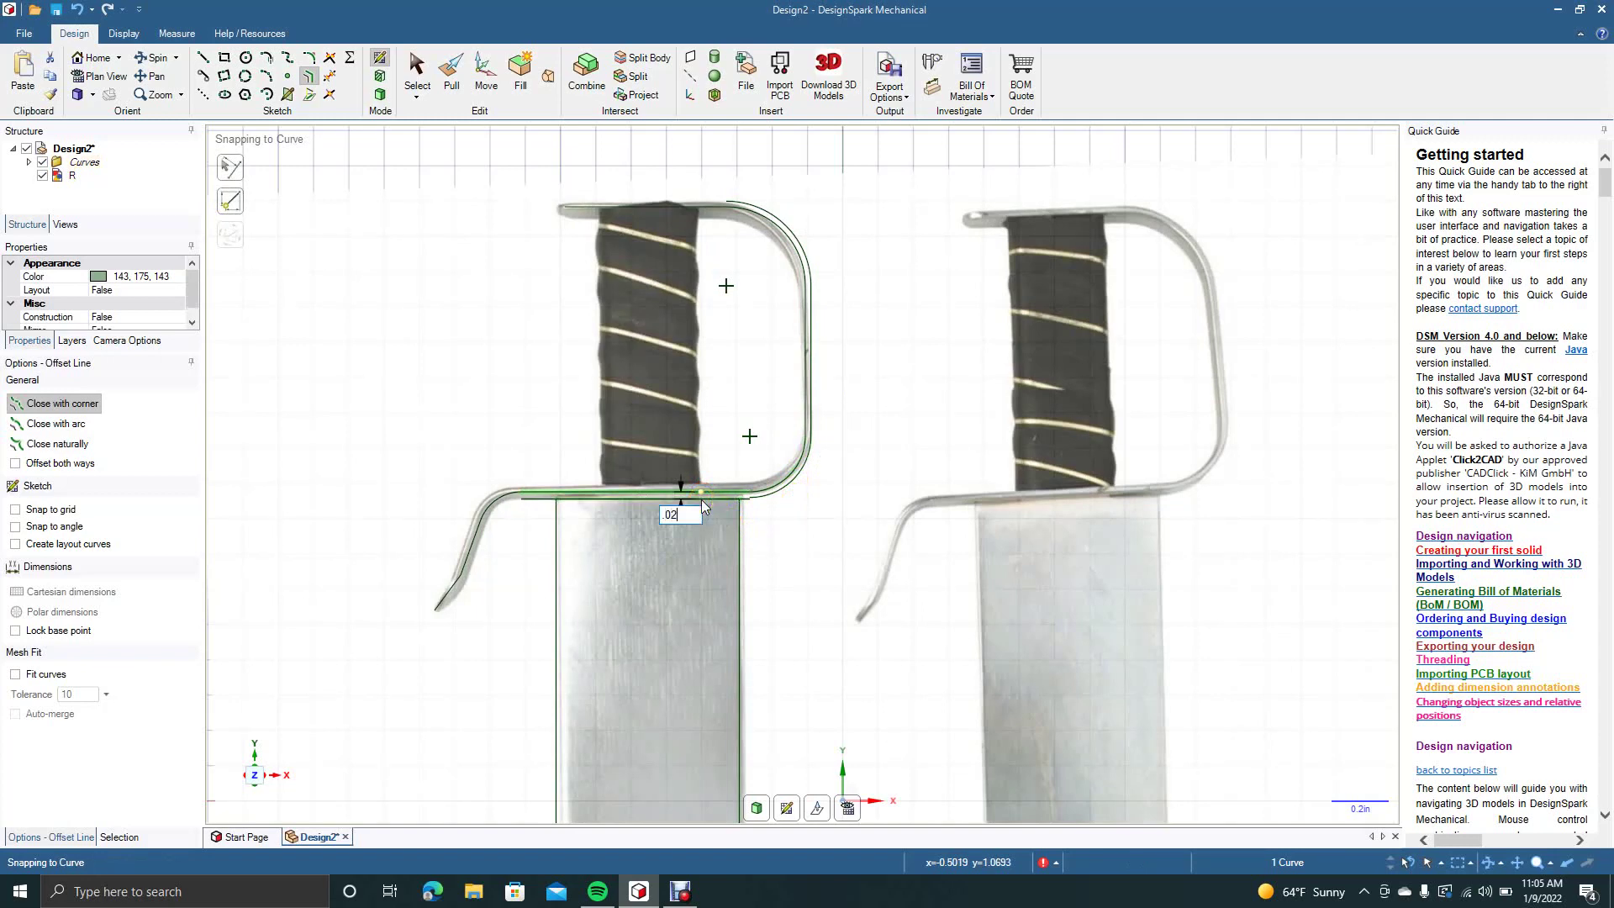
click(701, 499)
Offset the hook's bend arc and its two straight segments by 0.02 in toward the blade side
click(499, 505)
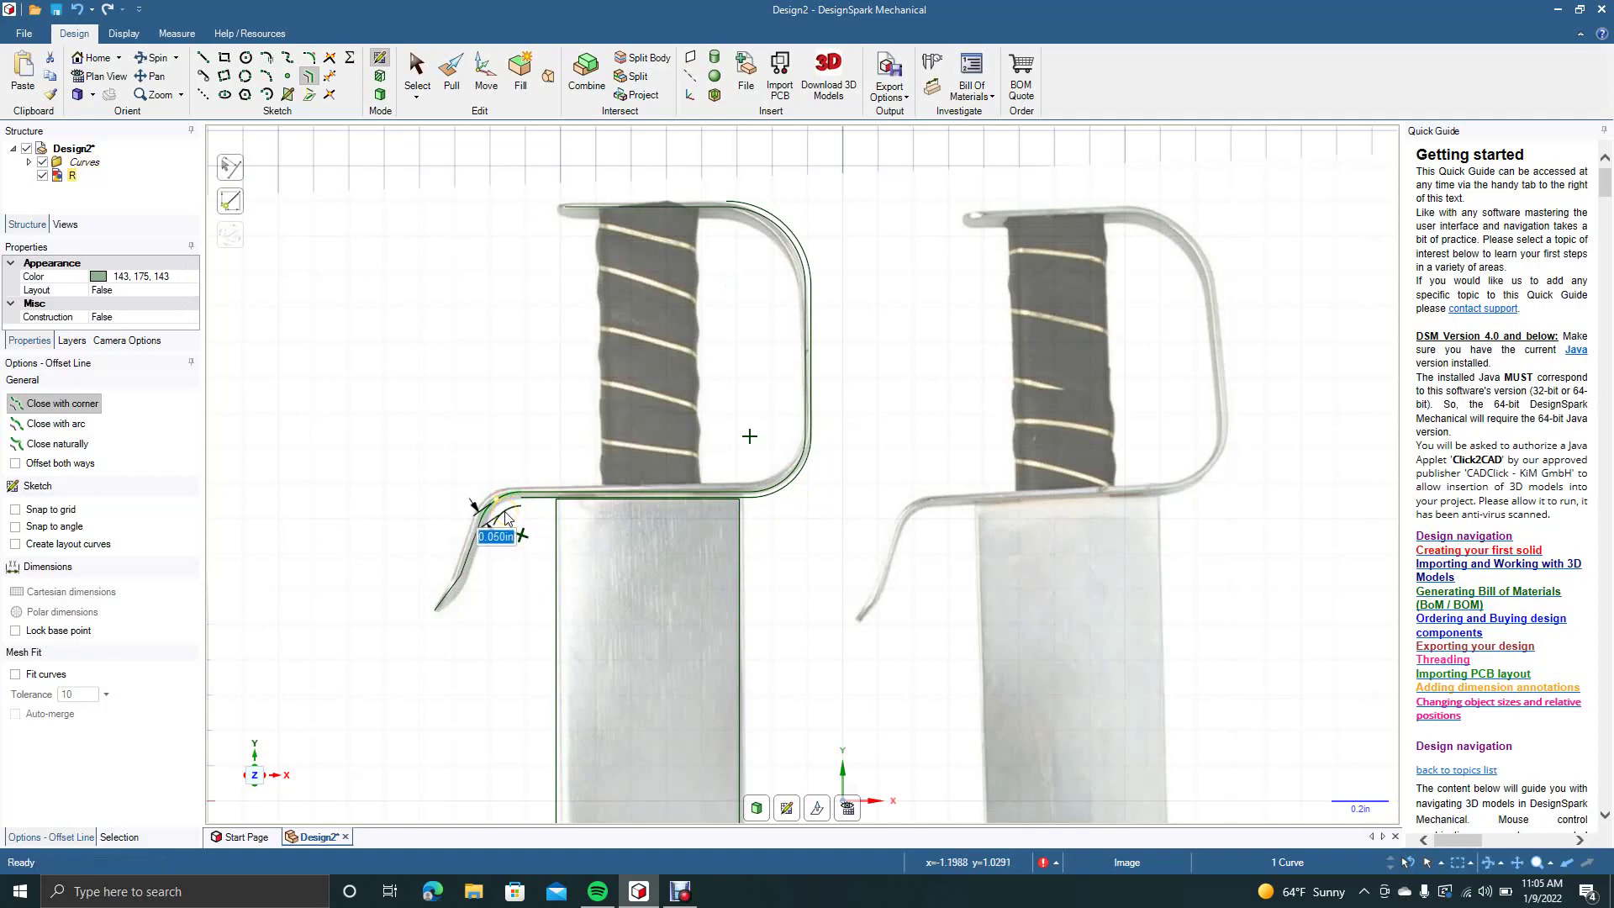
key(BackSpace)
text(.02)
key(Return)
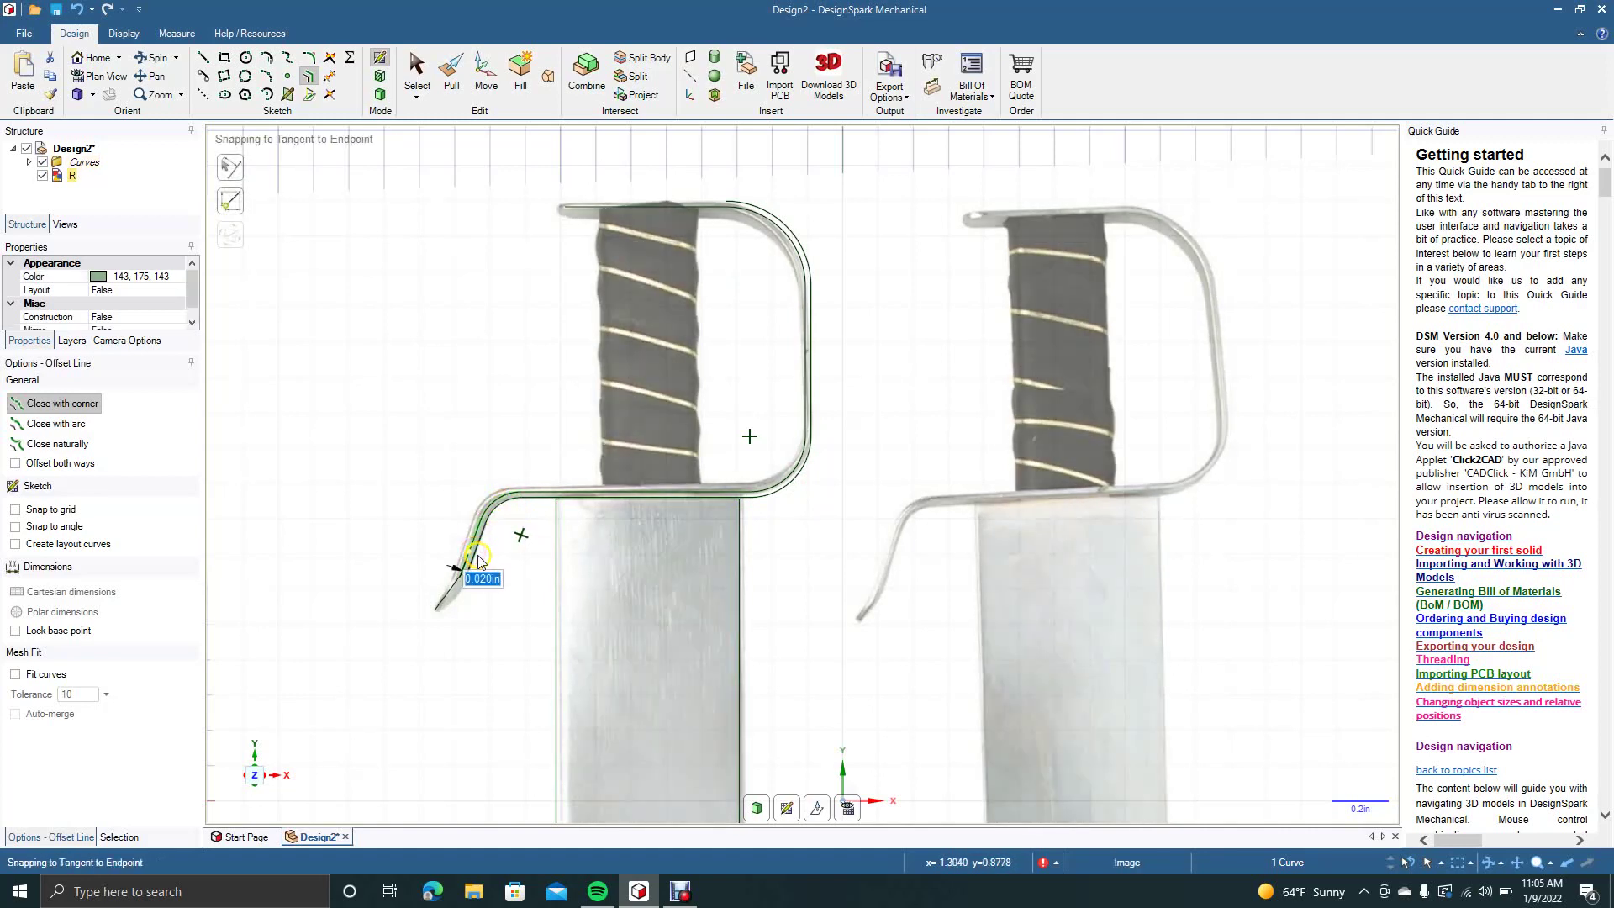
key(BackSpace)
text(.02)
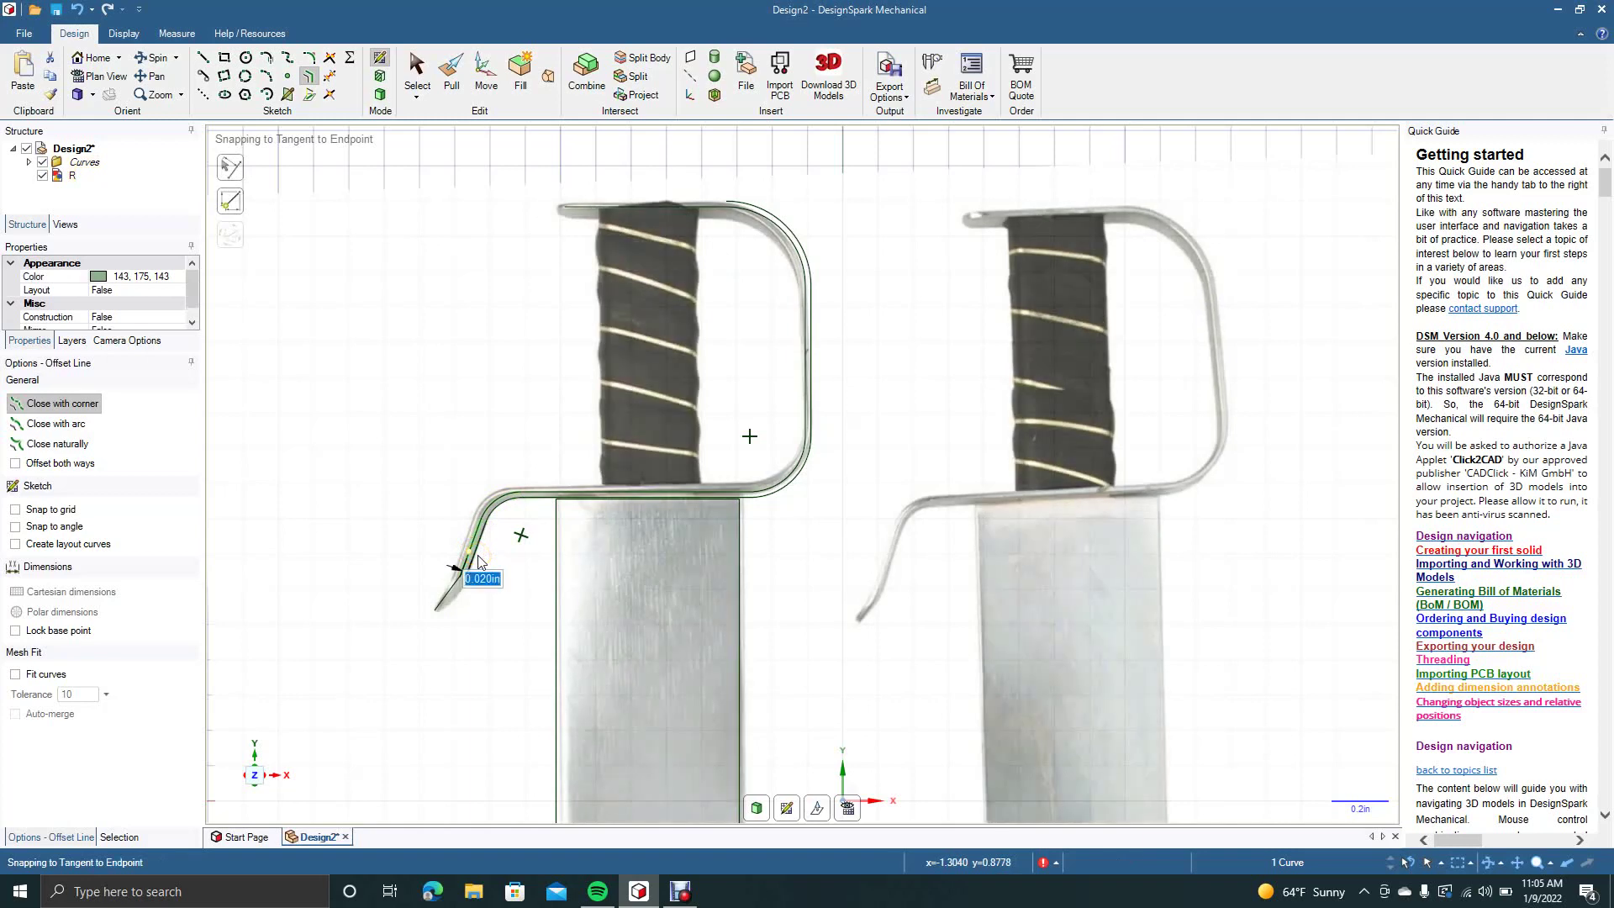
key(Return)
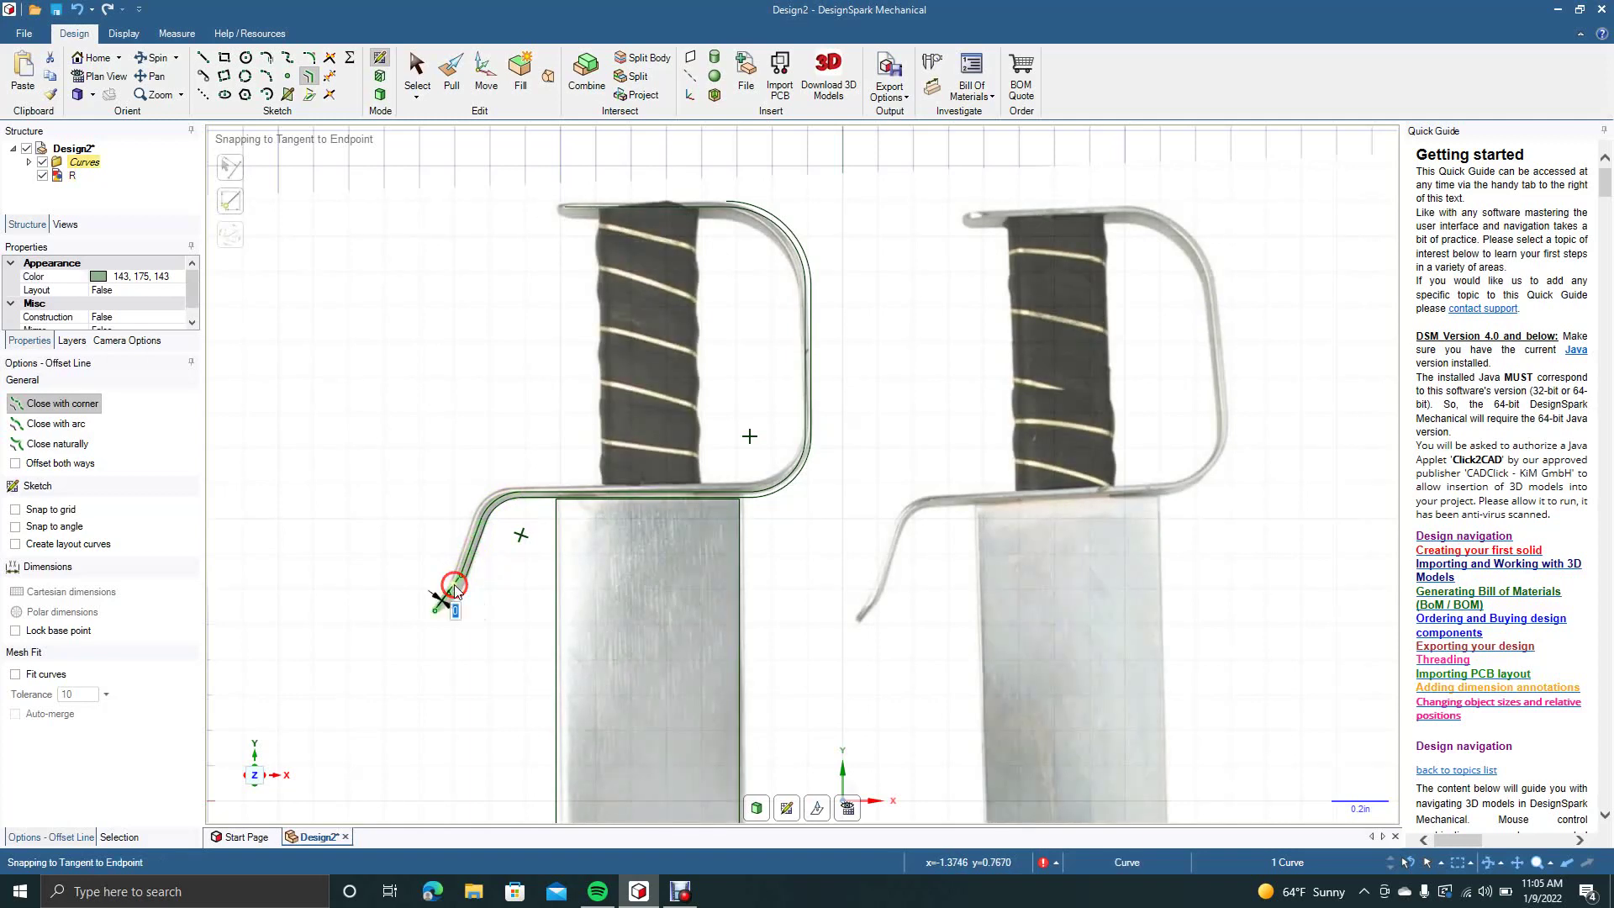
text(.0)
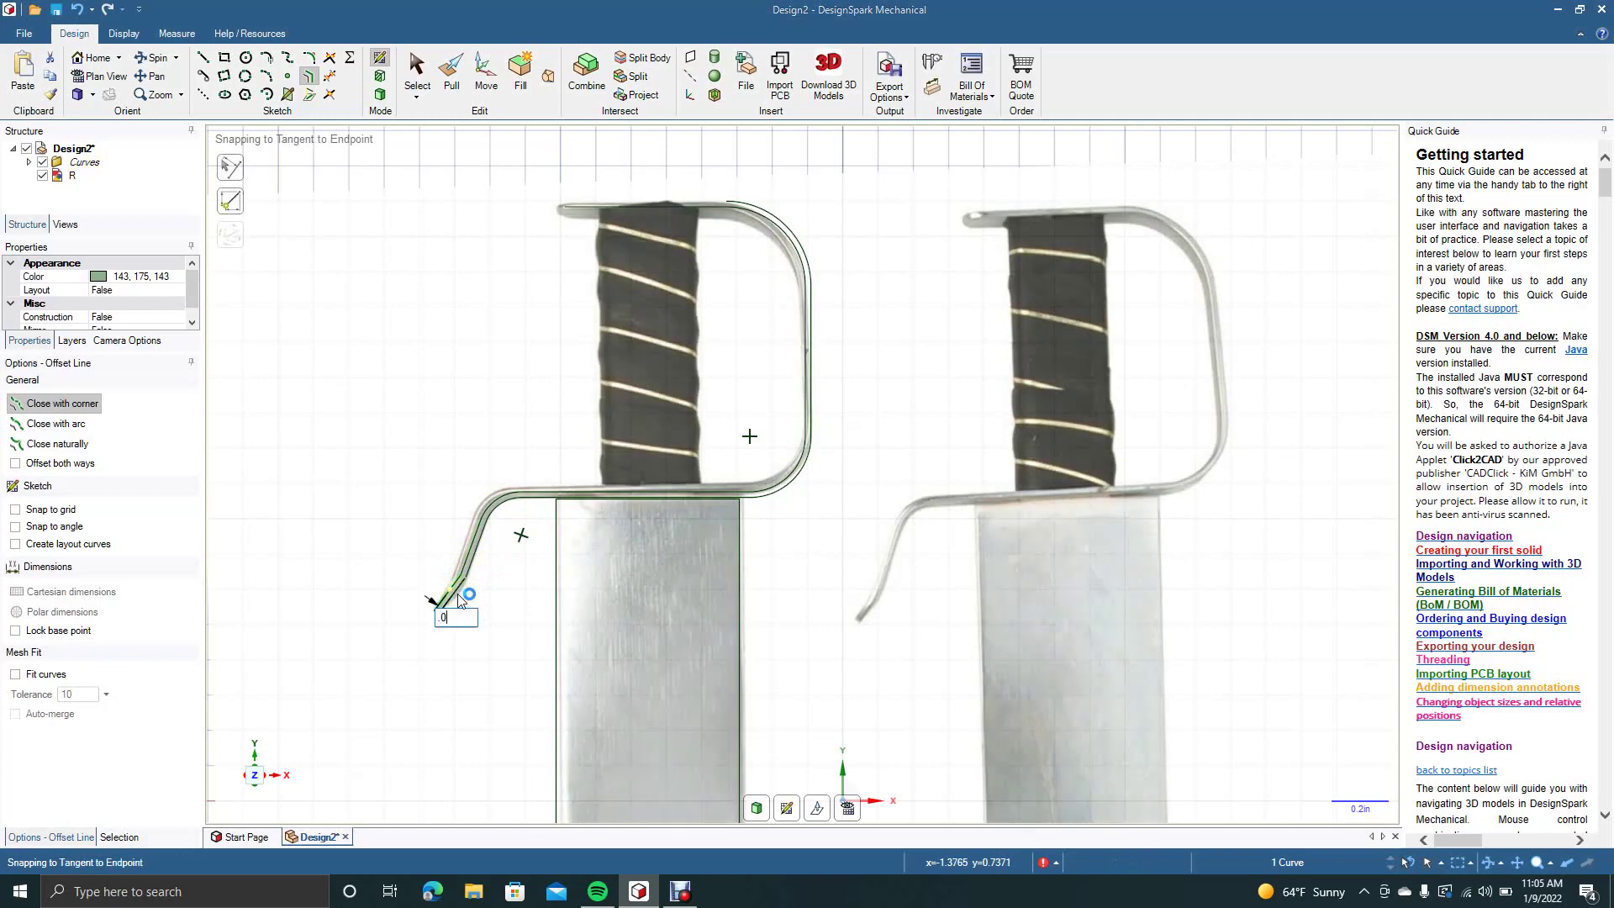
text(2)
key(Return)
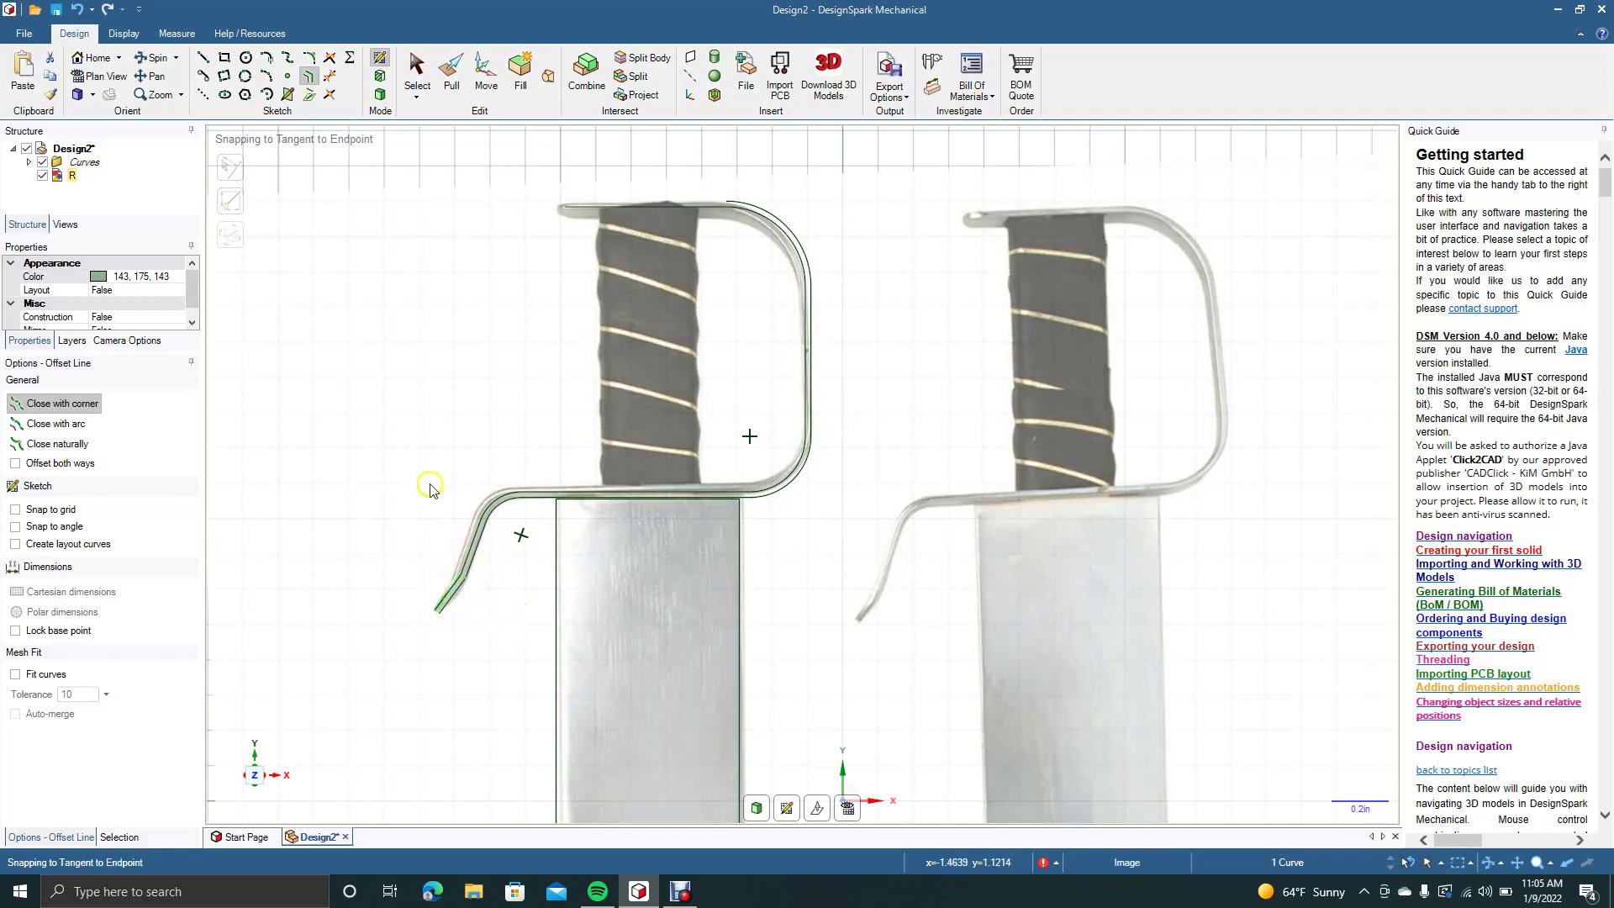
Offset the line across the handle top upward by 0.02 in and clear the selection
click(676, 210)
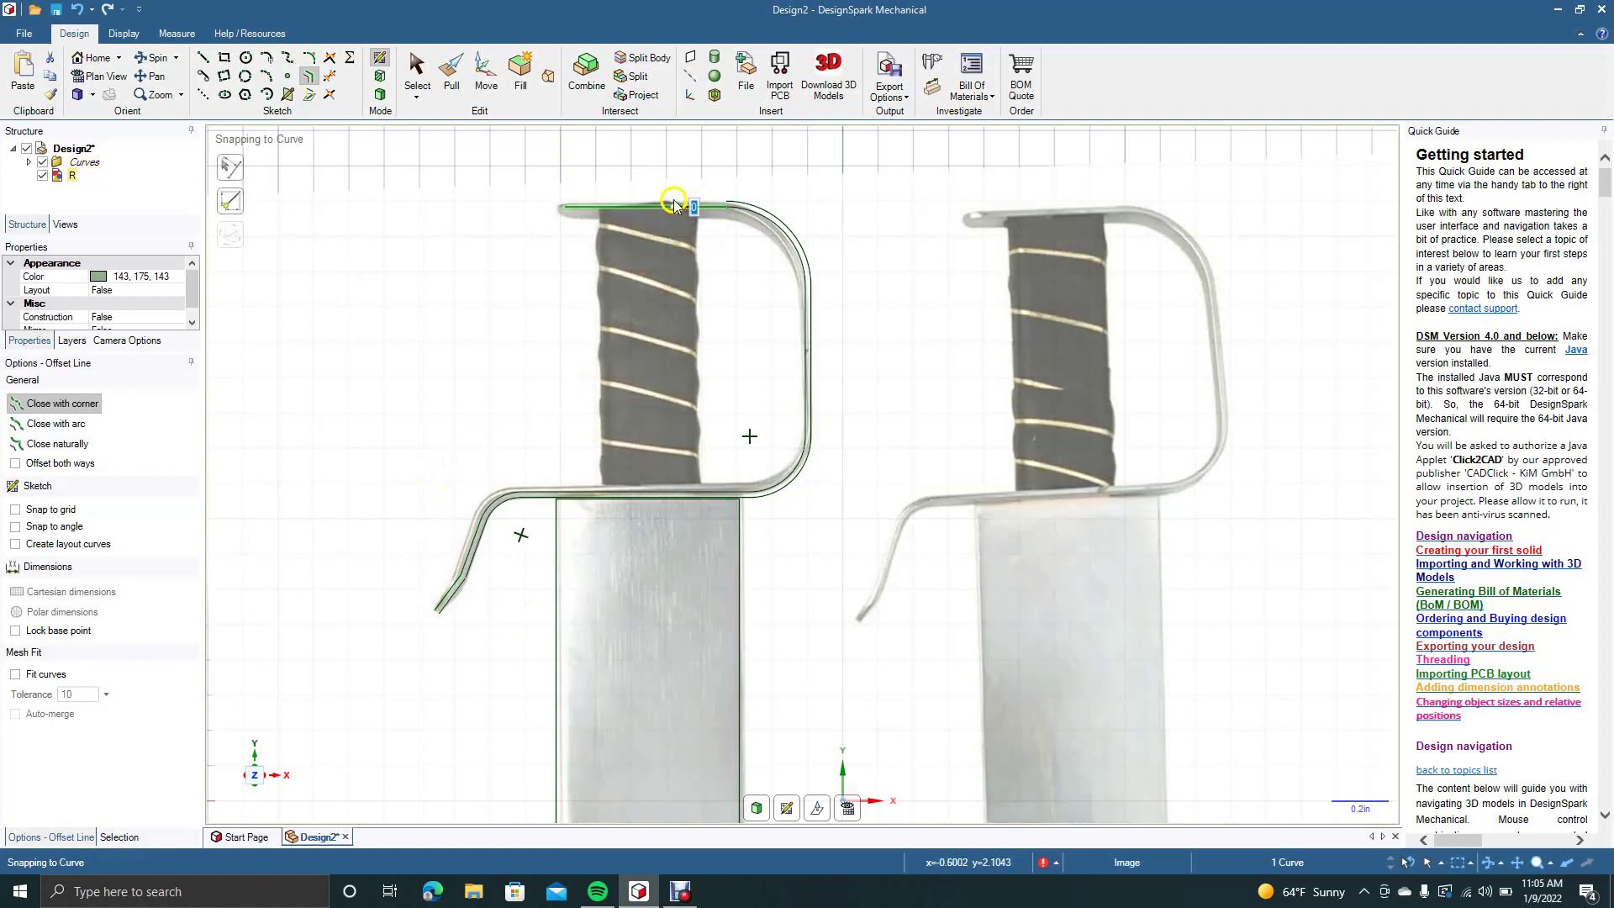
text(.02)
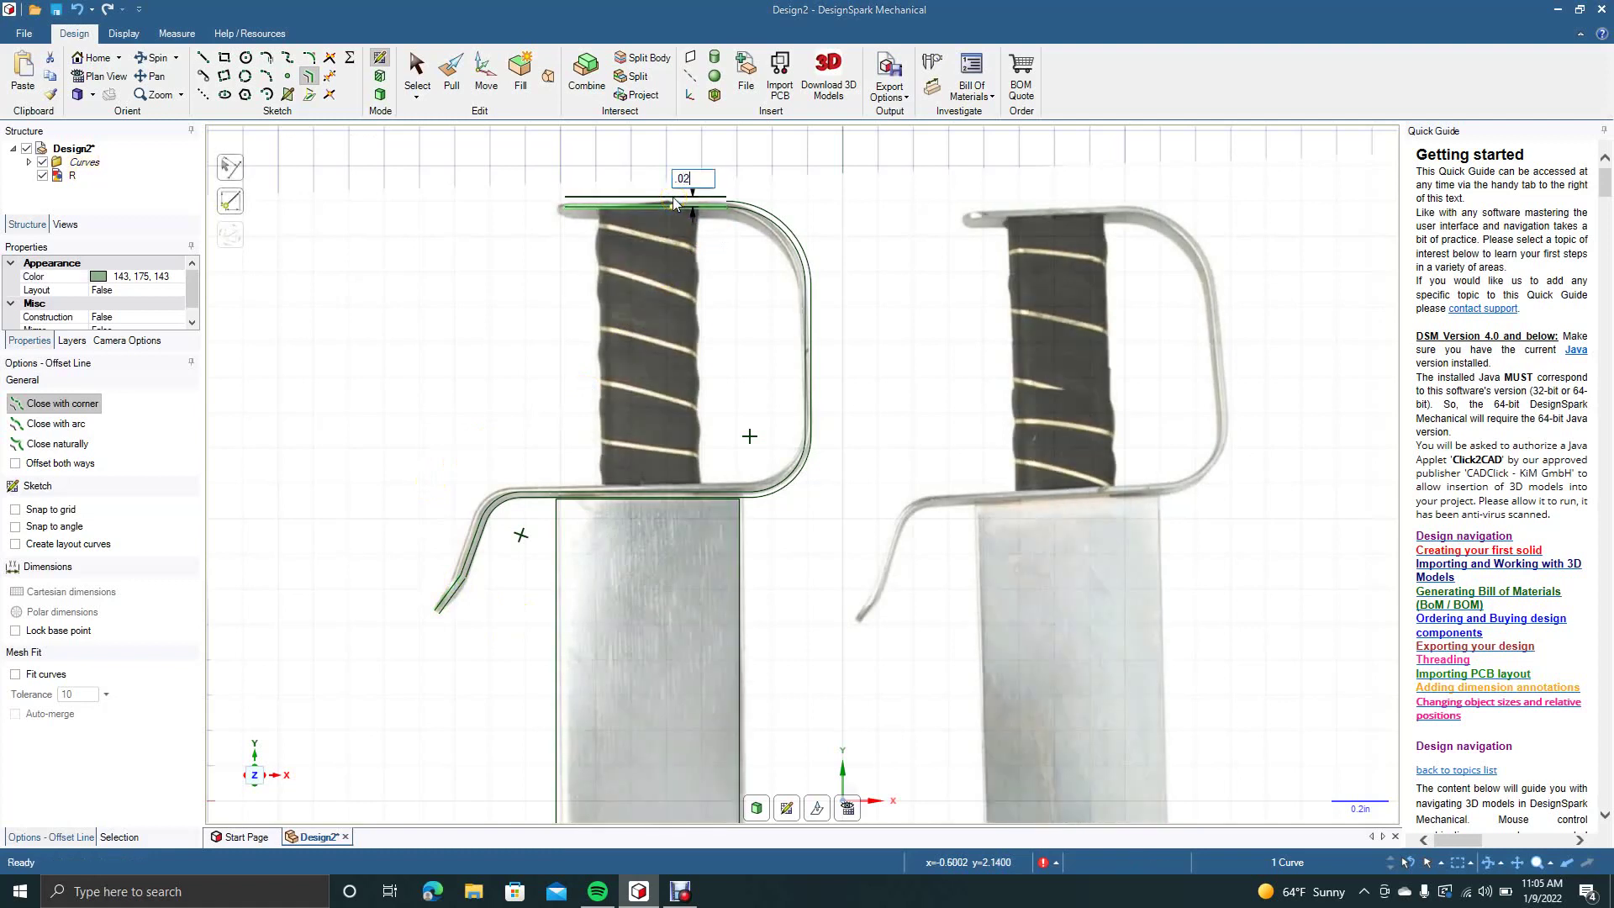
key(Return)
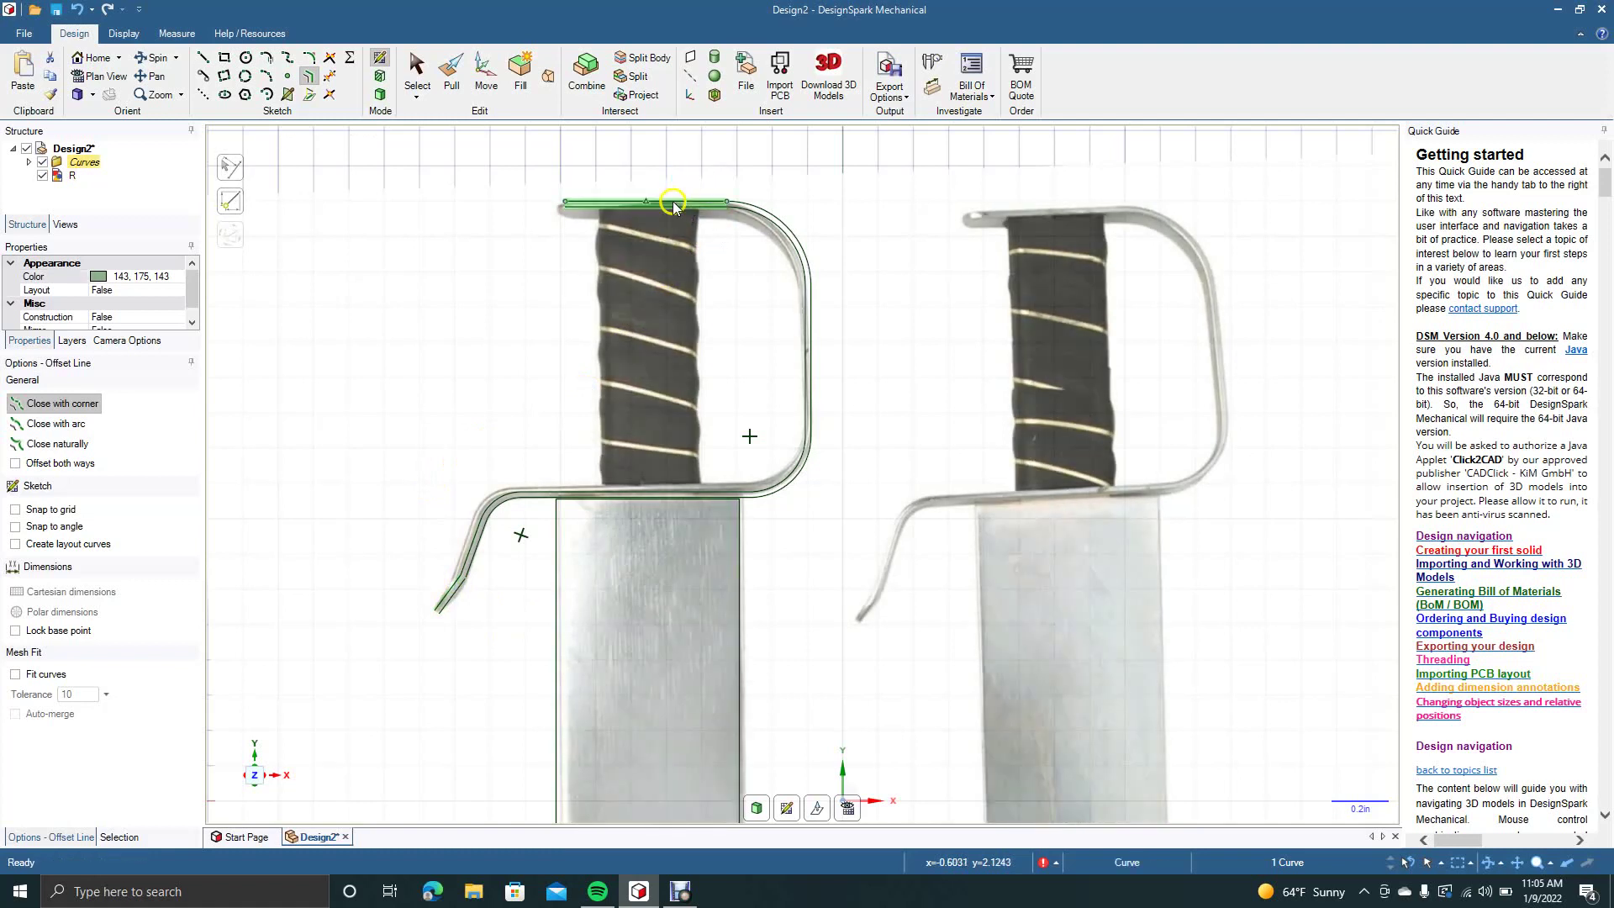
click(412, 74)
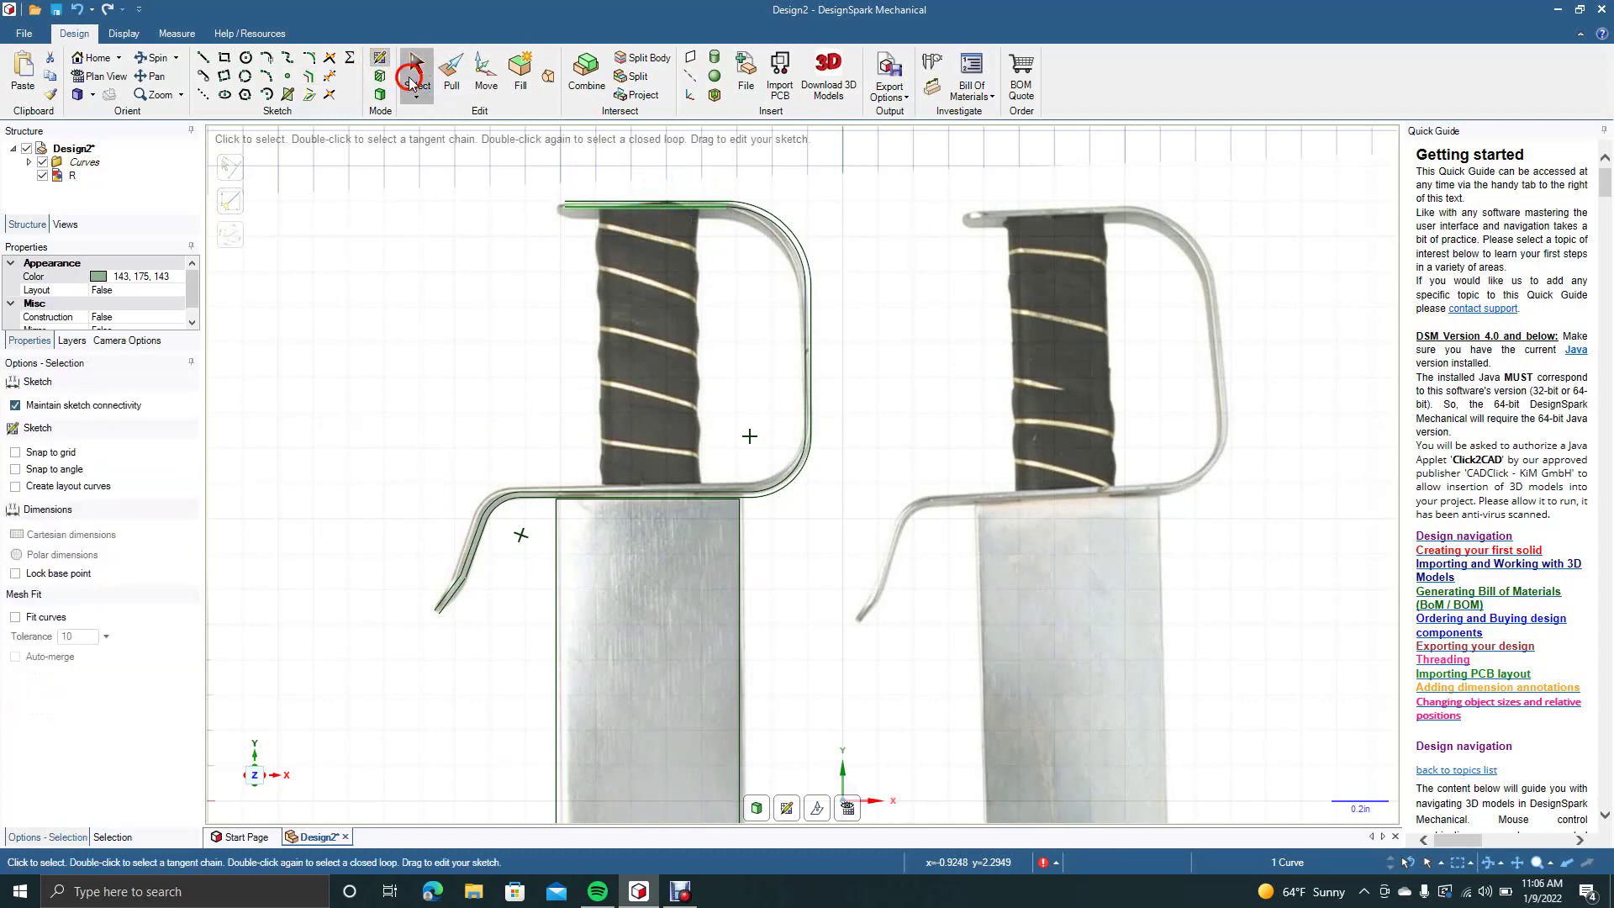
click(413, 77)
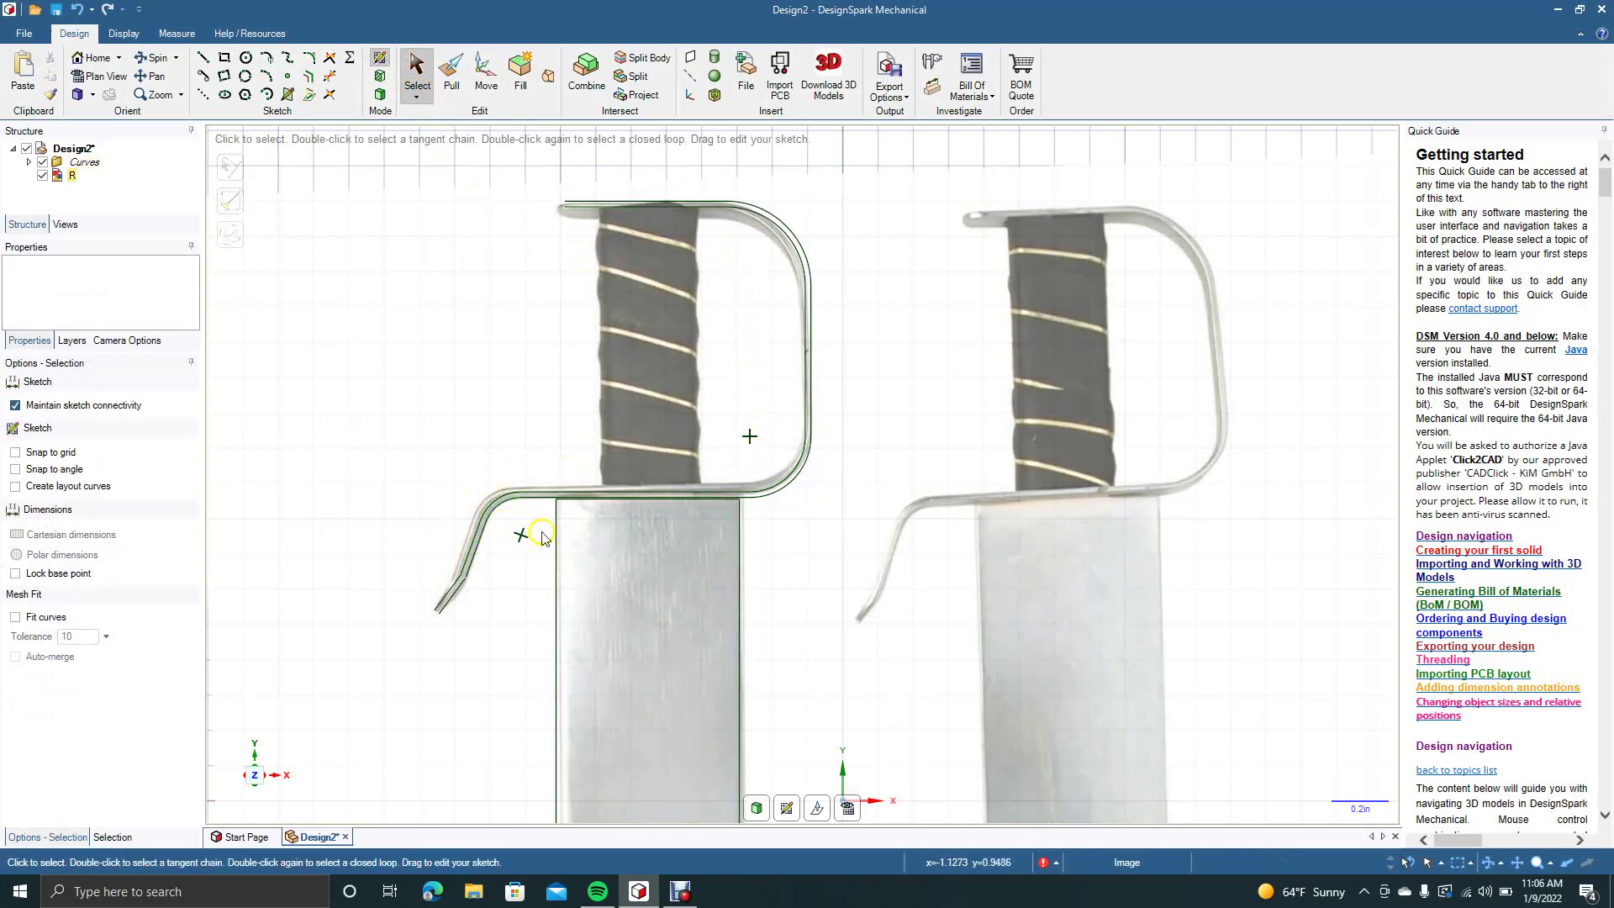
Offset the original hook segments, bend, crossbar, lower corner arc and vertical guard line together toward the handle side, opposite the first offsets
ctrl+scroll(541, 535, up, 3)
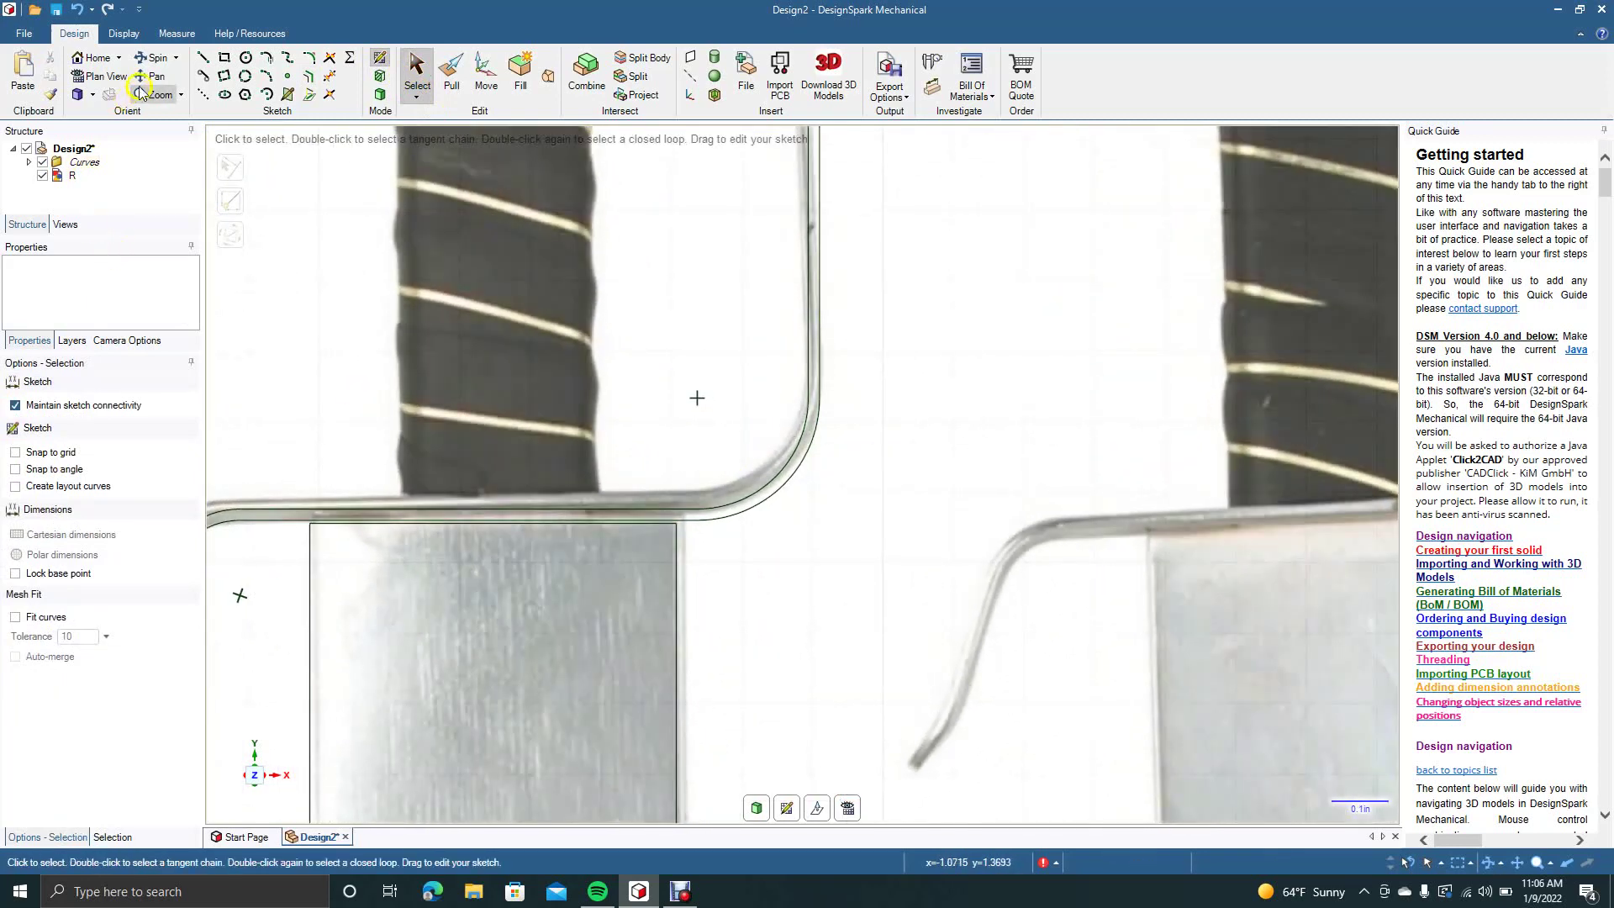
click(151, 77)
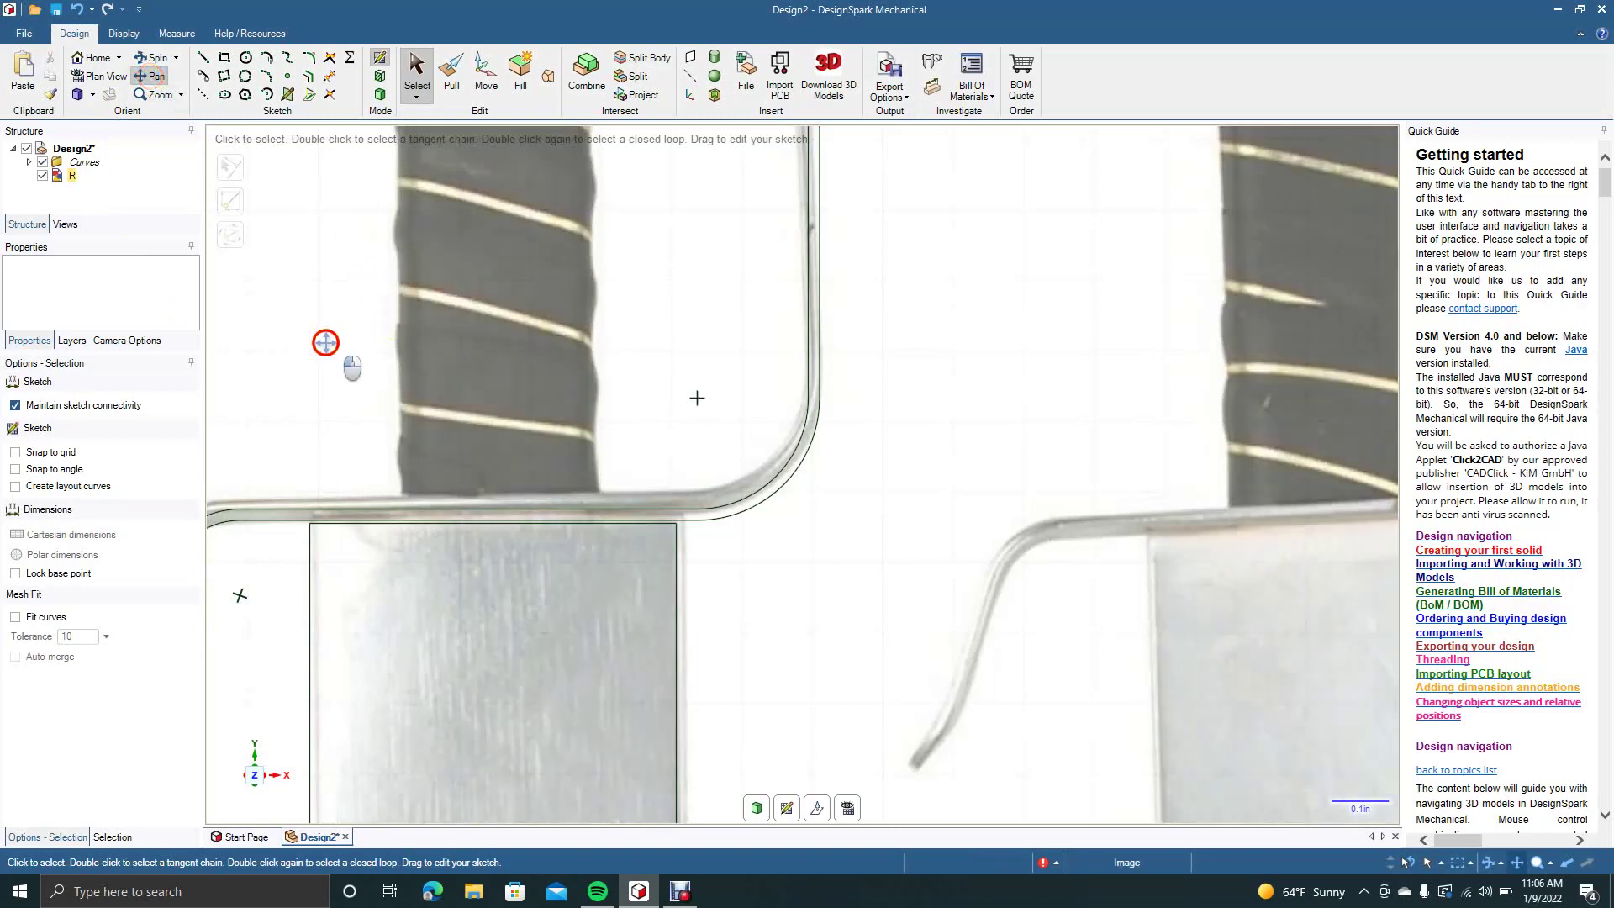
mouse_move(325, 345)
mouse_down()
mouse_move(406, 367)
mouse_move(590, 326)
mouse_up()
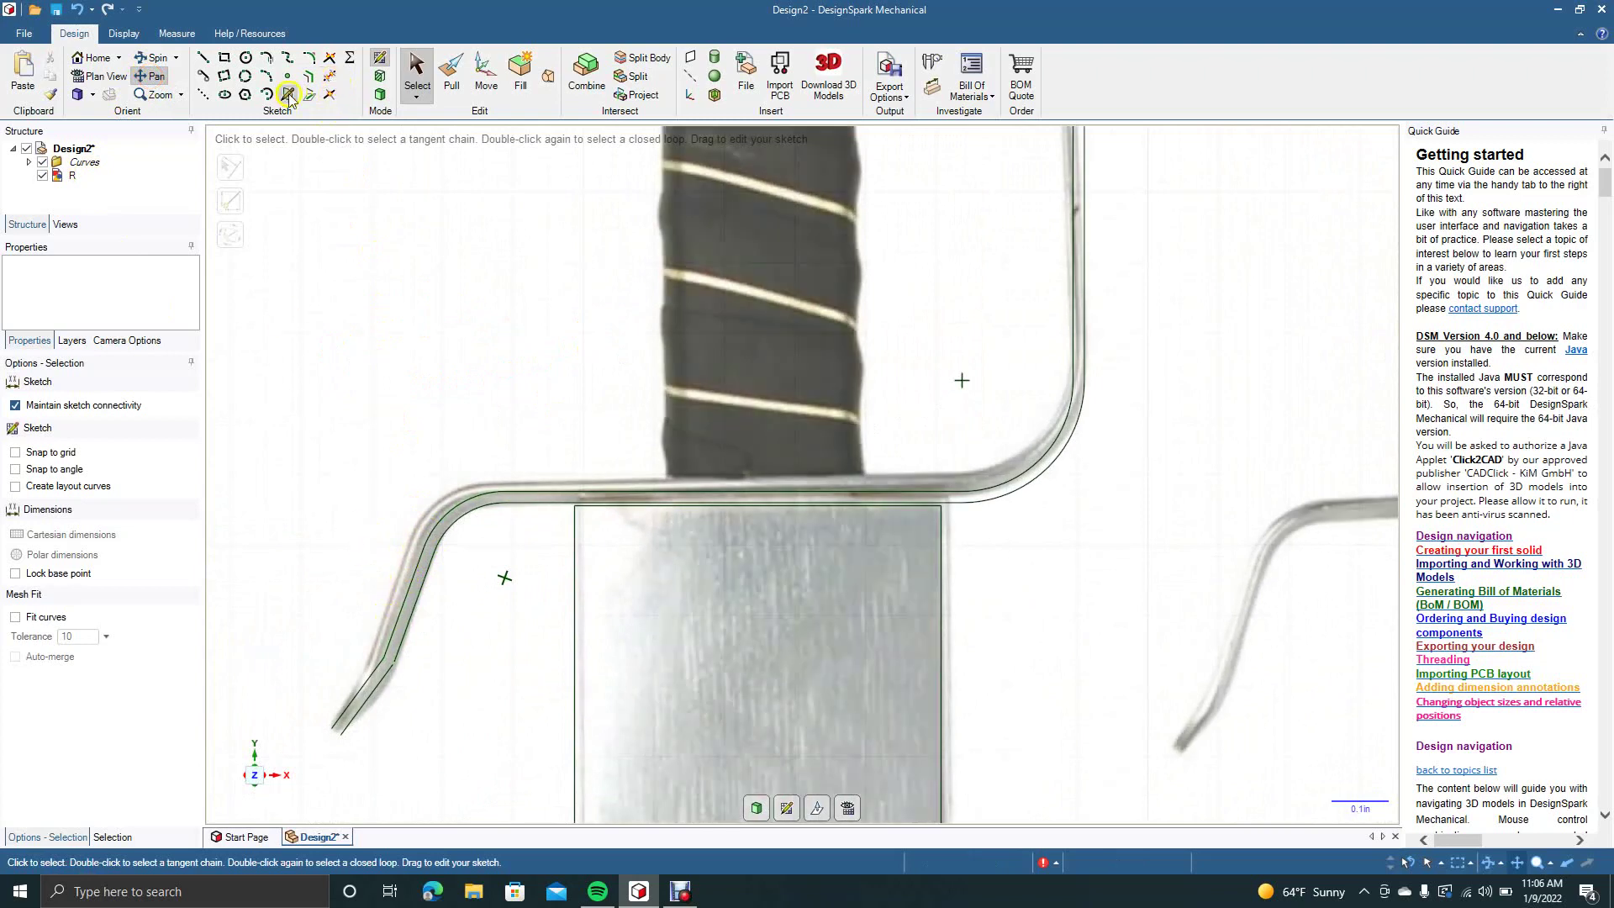
click(417, 69)
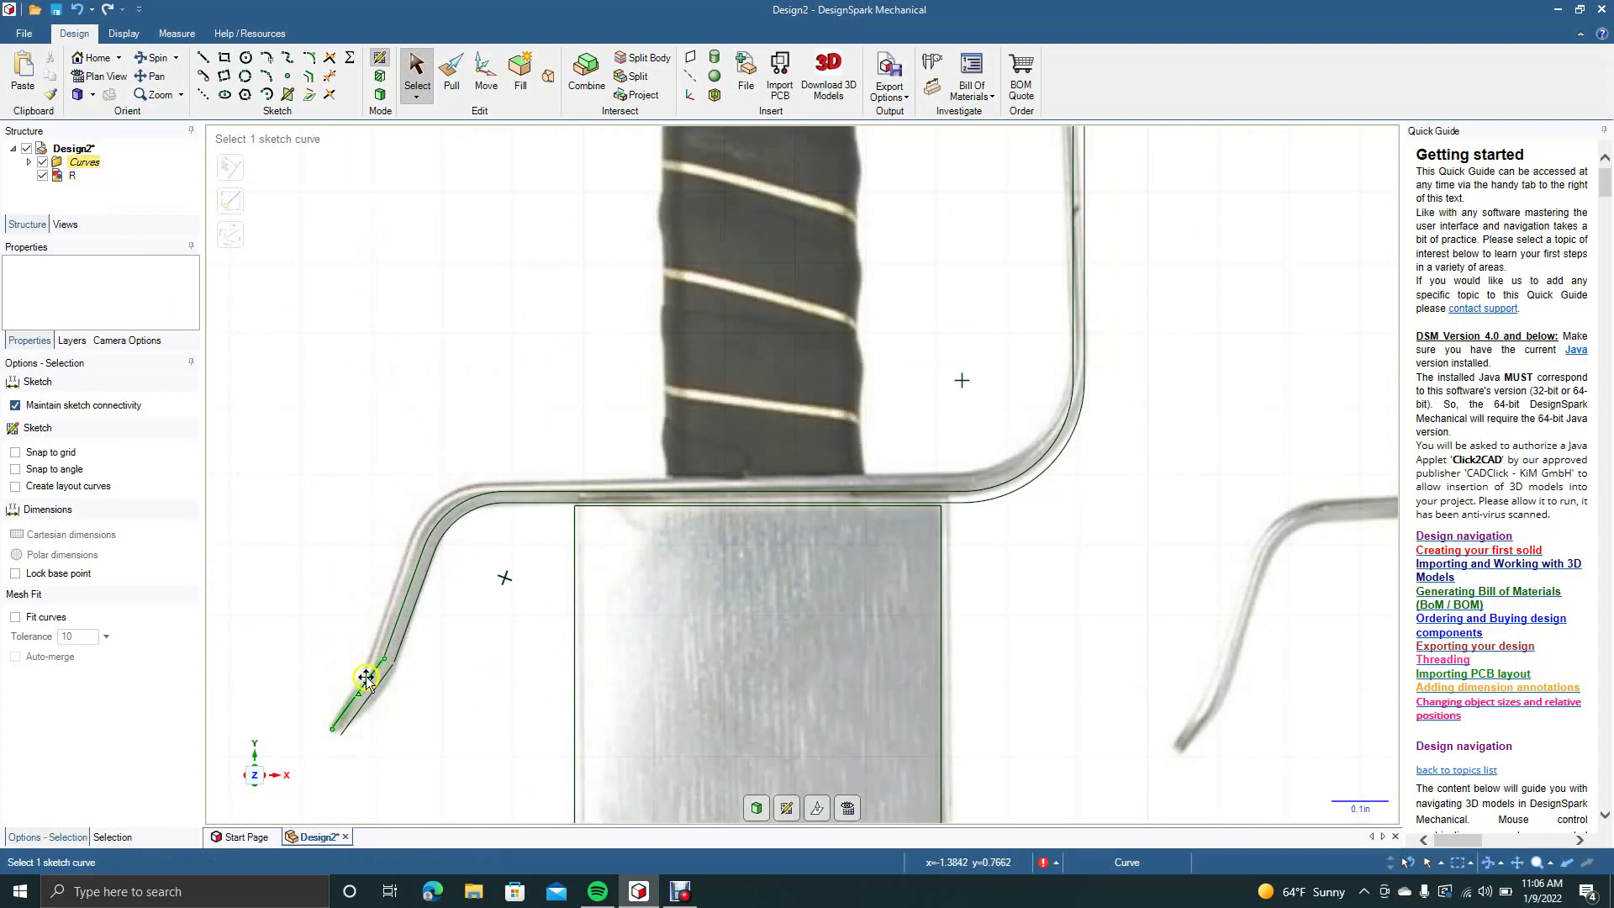
click(370, 673)
ctrl+click(405, 597)
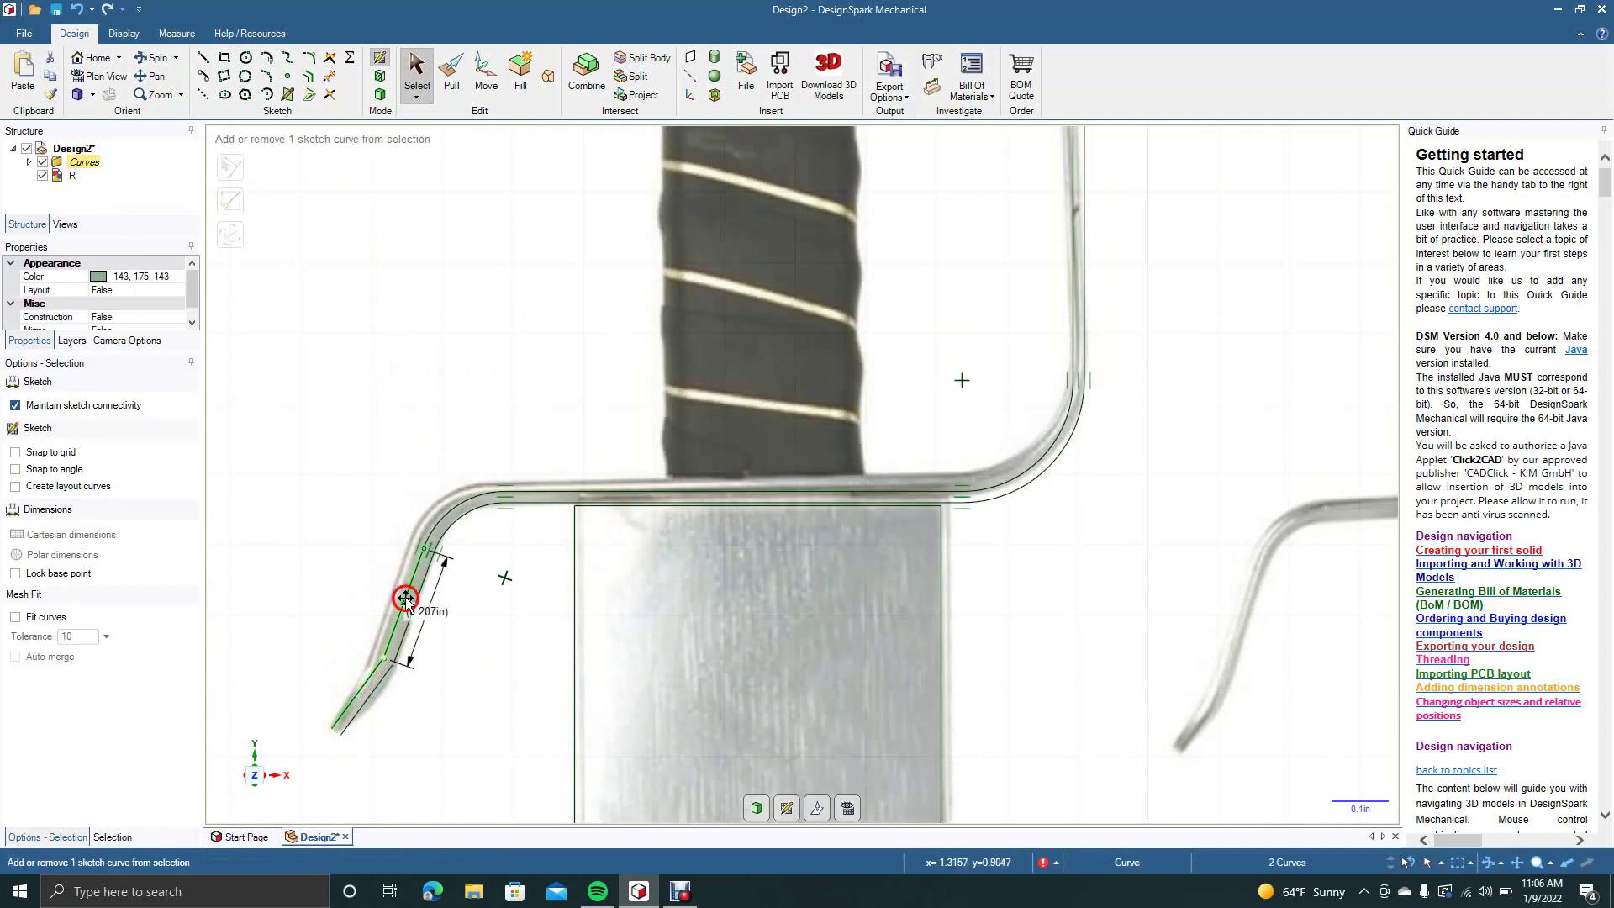
ctrl+click(445, 521)
ctrl+click(533, 490)
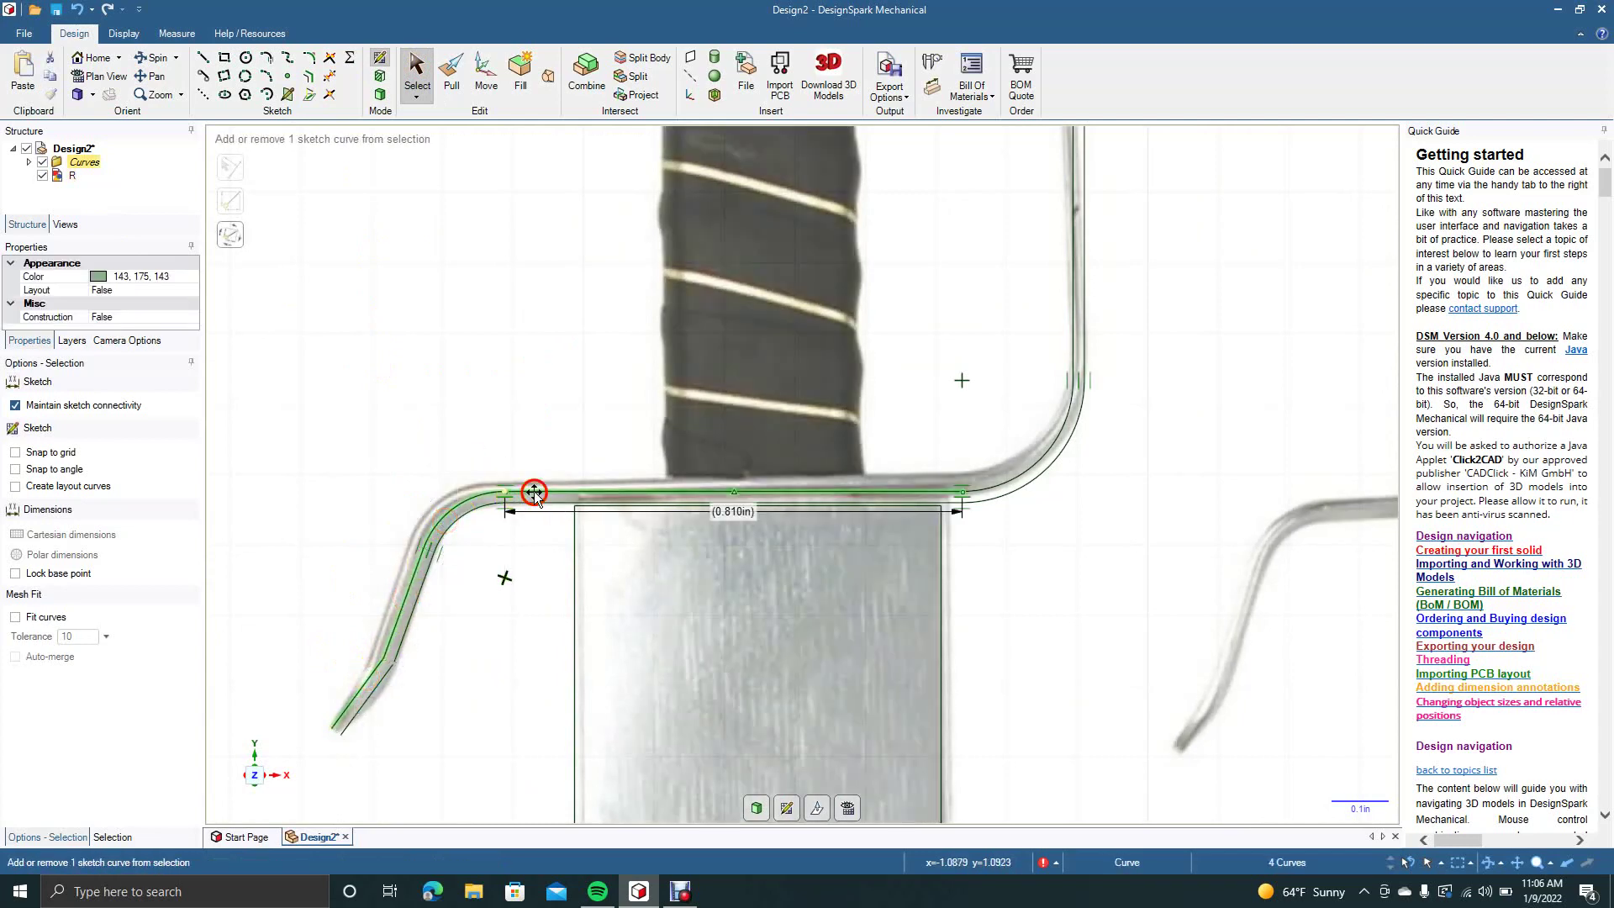
ctrl+click(1020, 468)
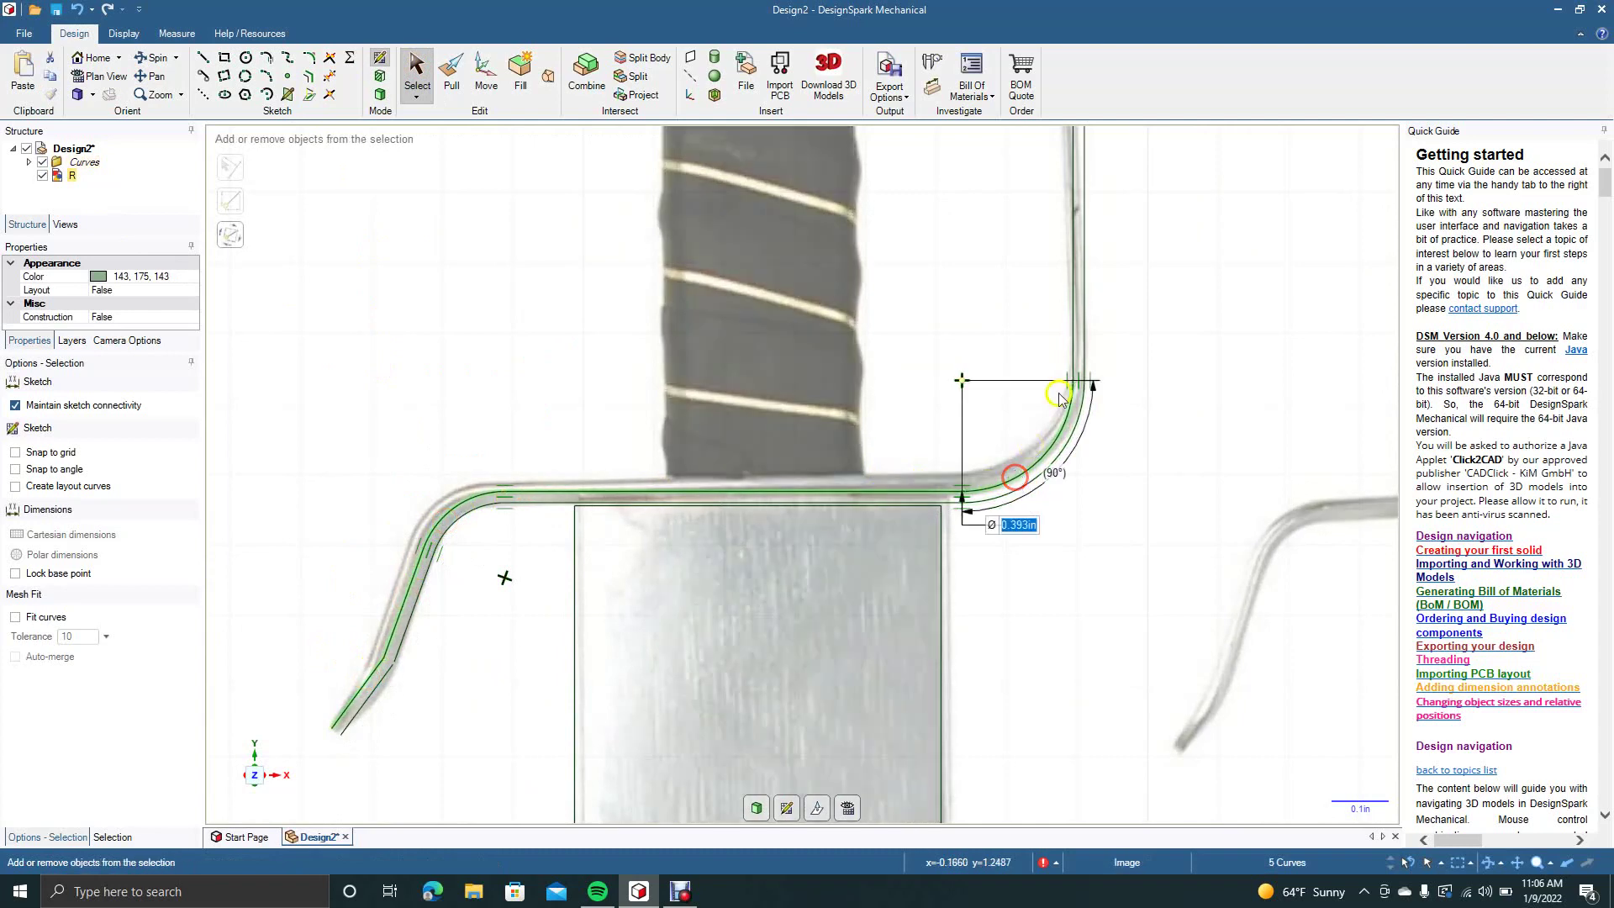
ctrl+click(1070, 328)
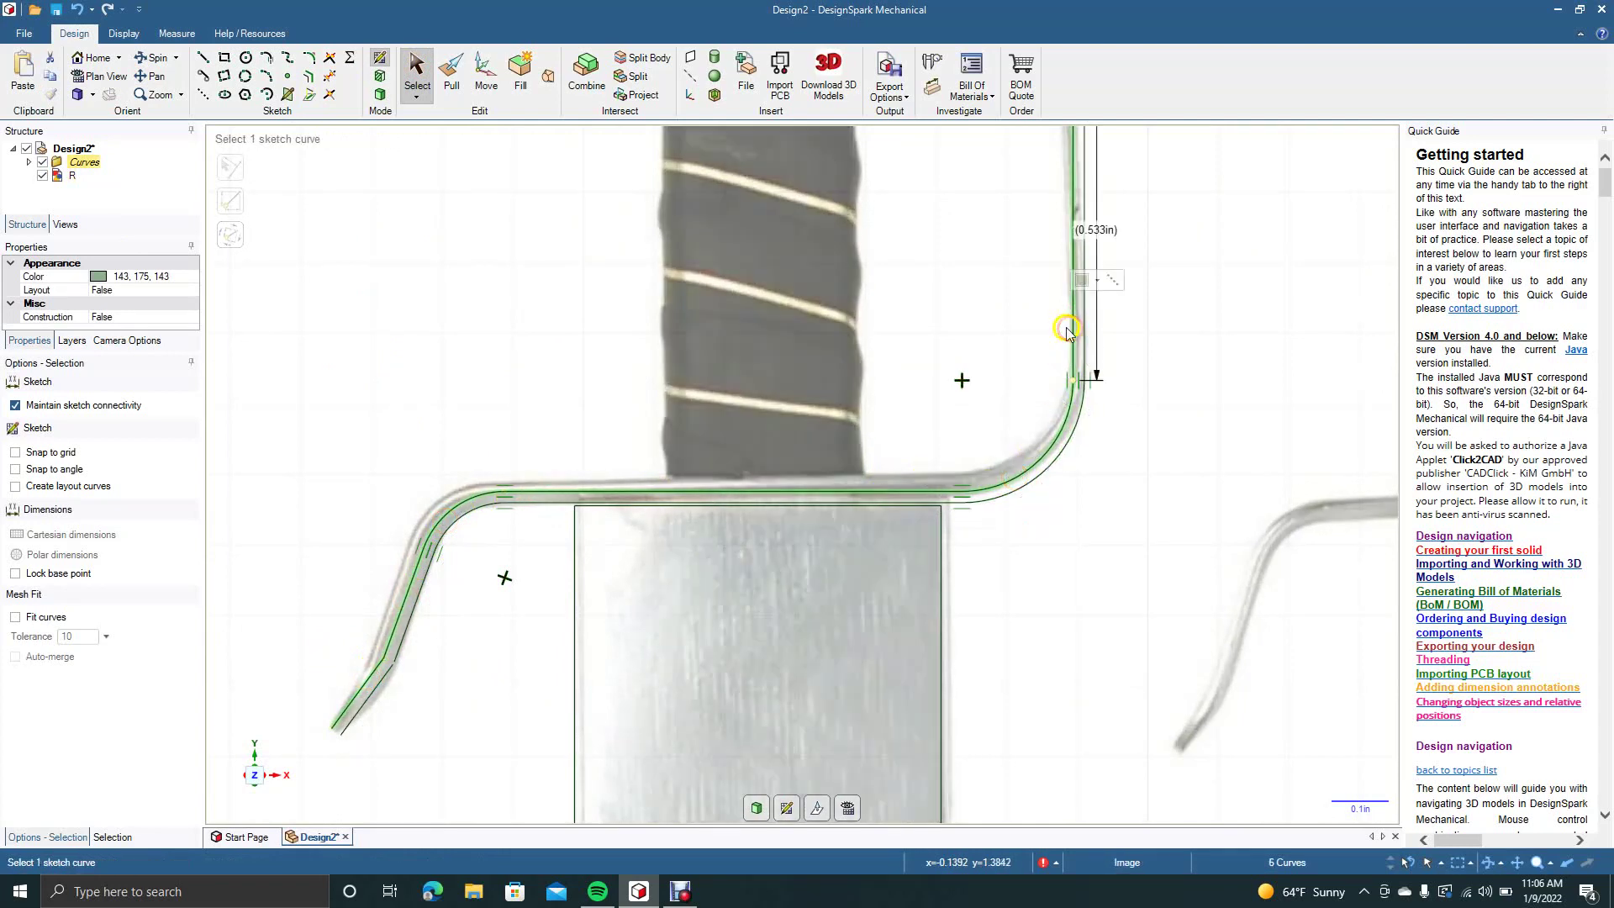
click(310, 78)
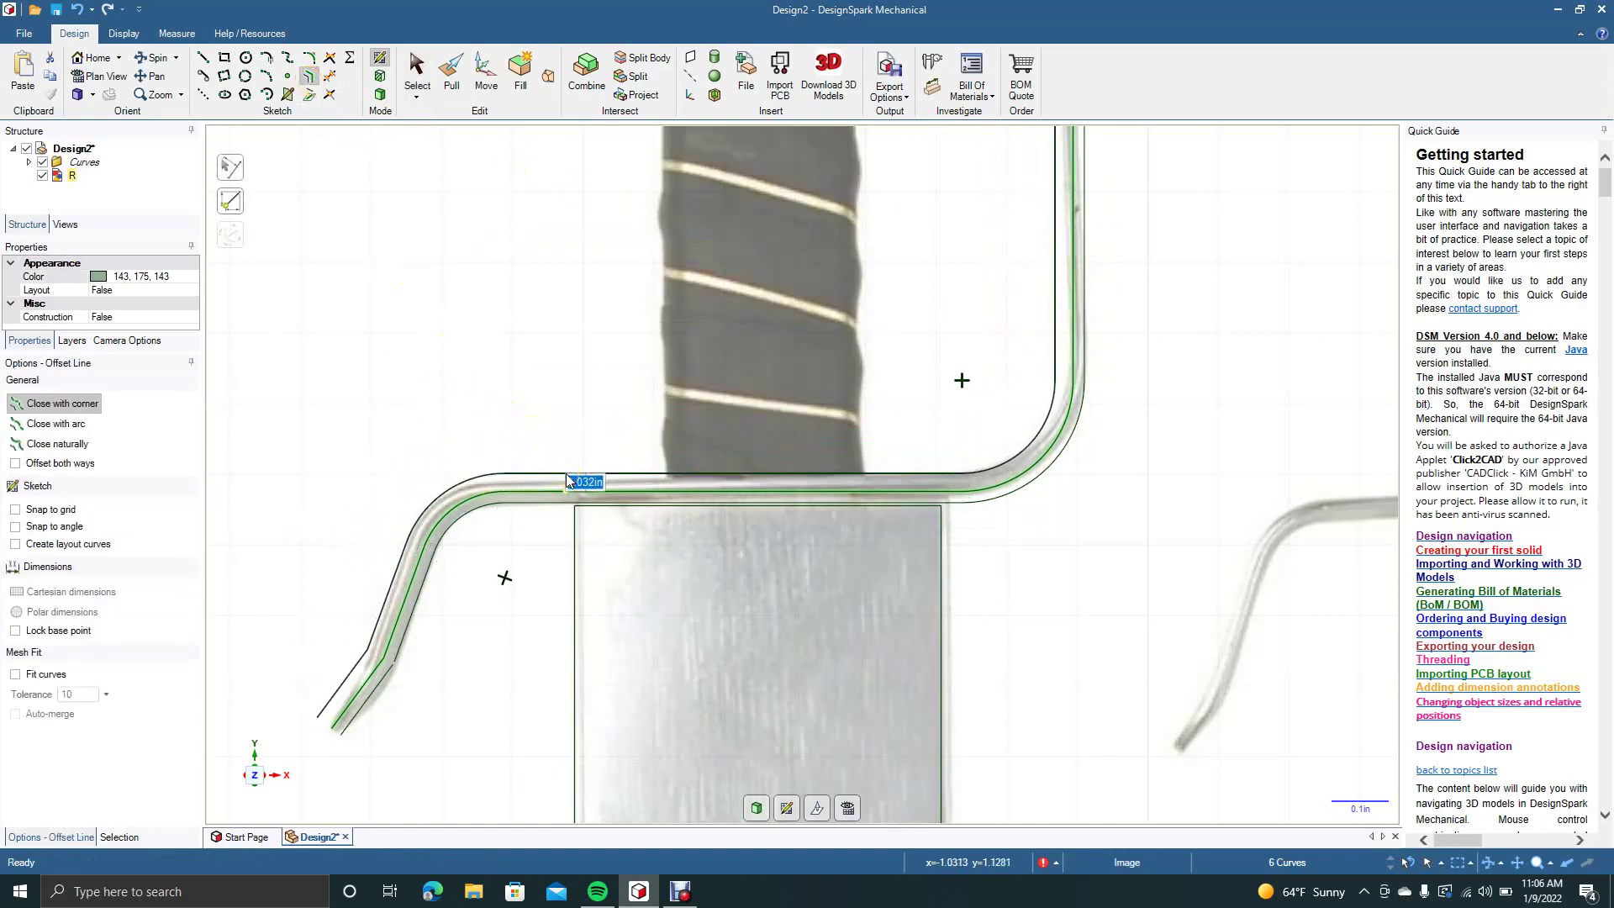
key(BackSpace)
click(567, 484)
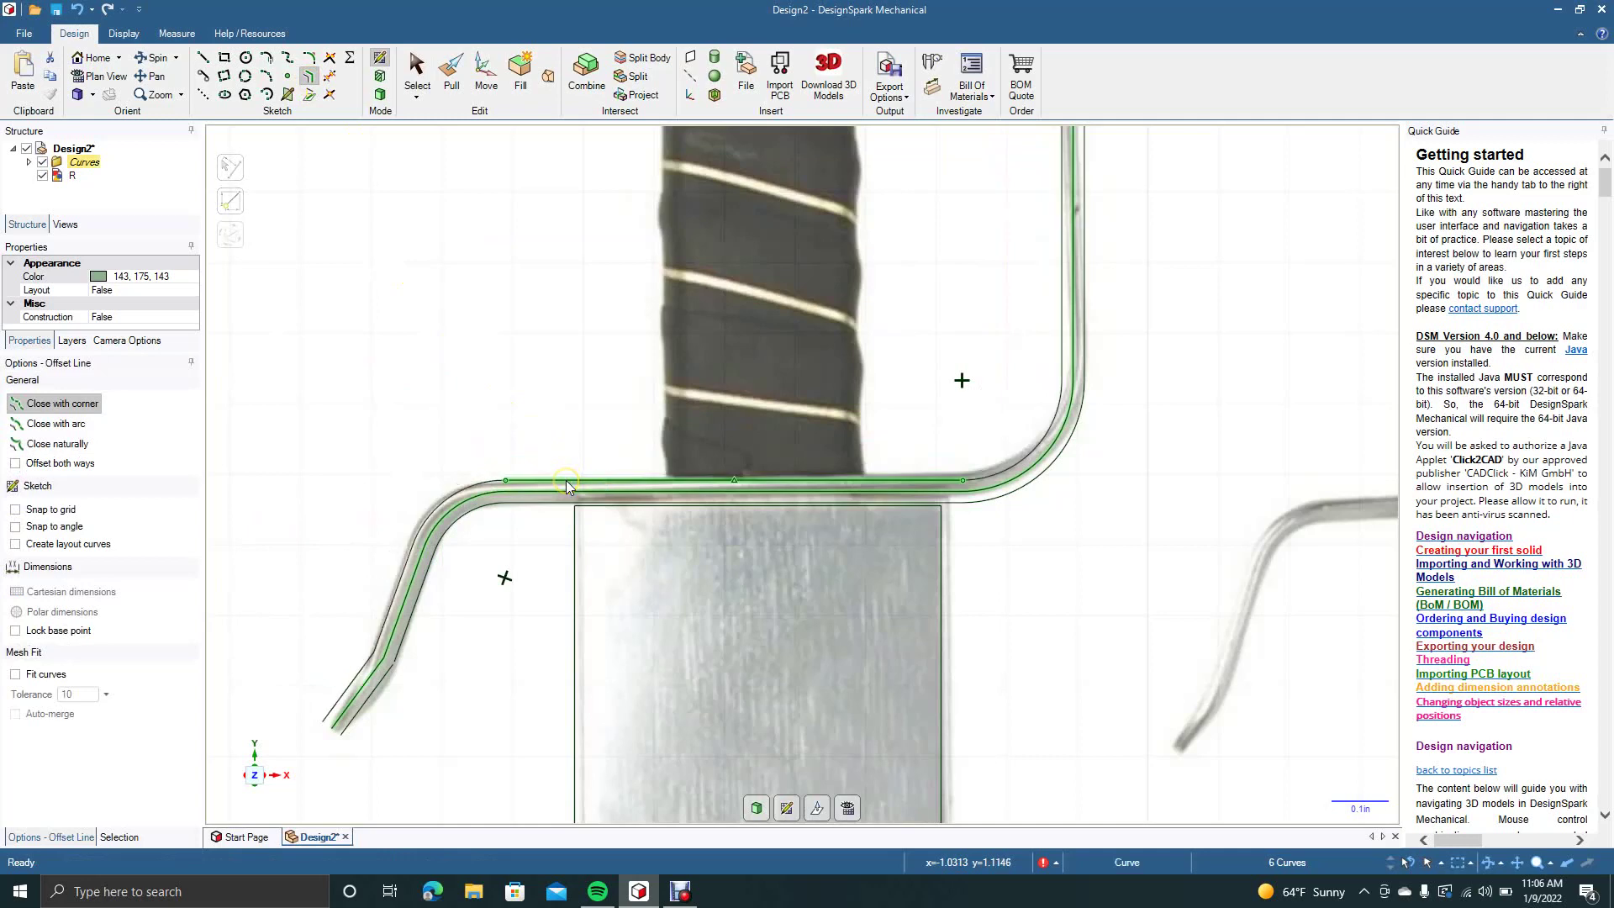
click(425, 73)
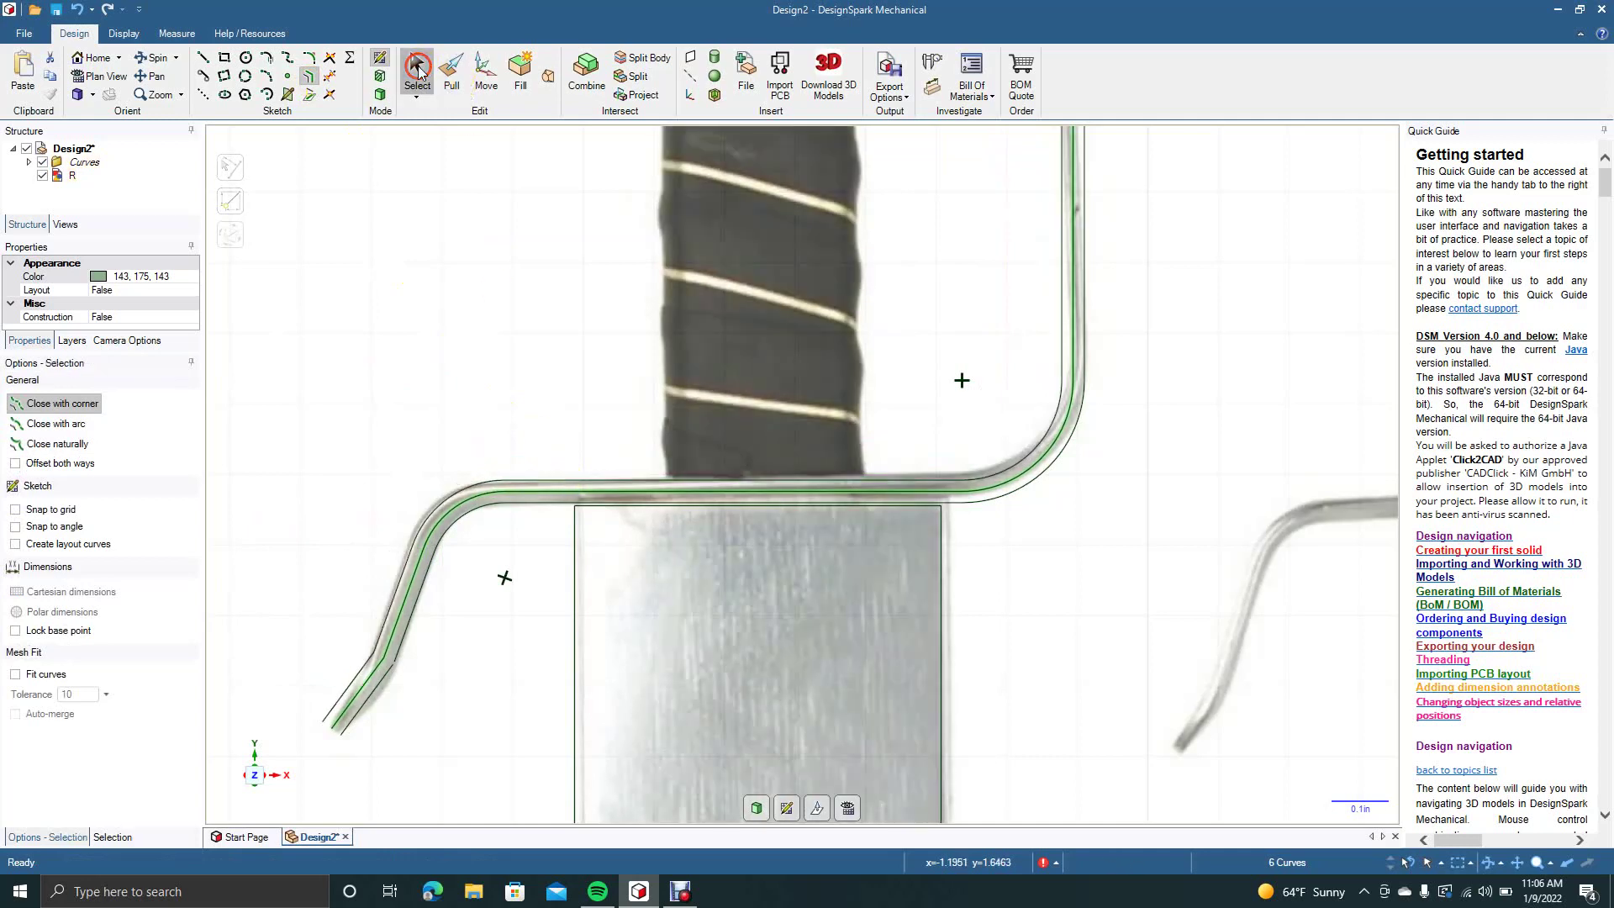
Try to offset the guard's upper corner arc inward, and undo that offset
click(707, 216)
drag(724, 220, 709, 534)
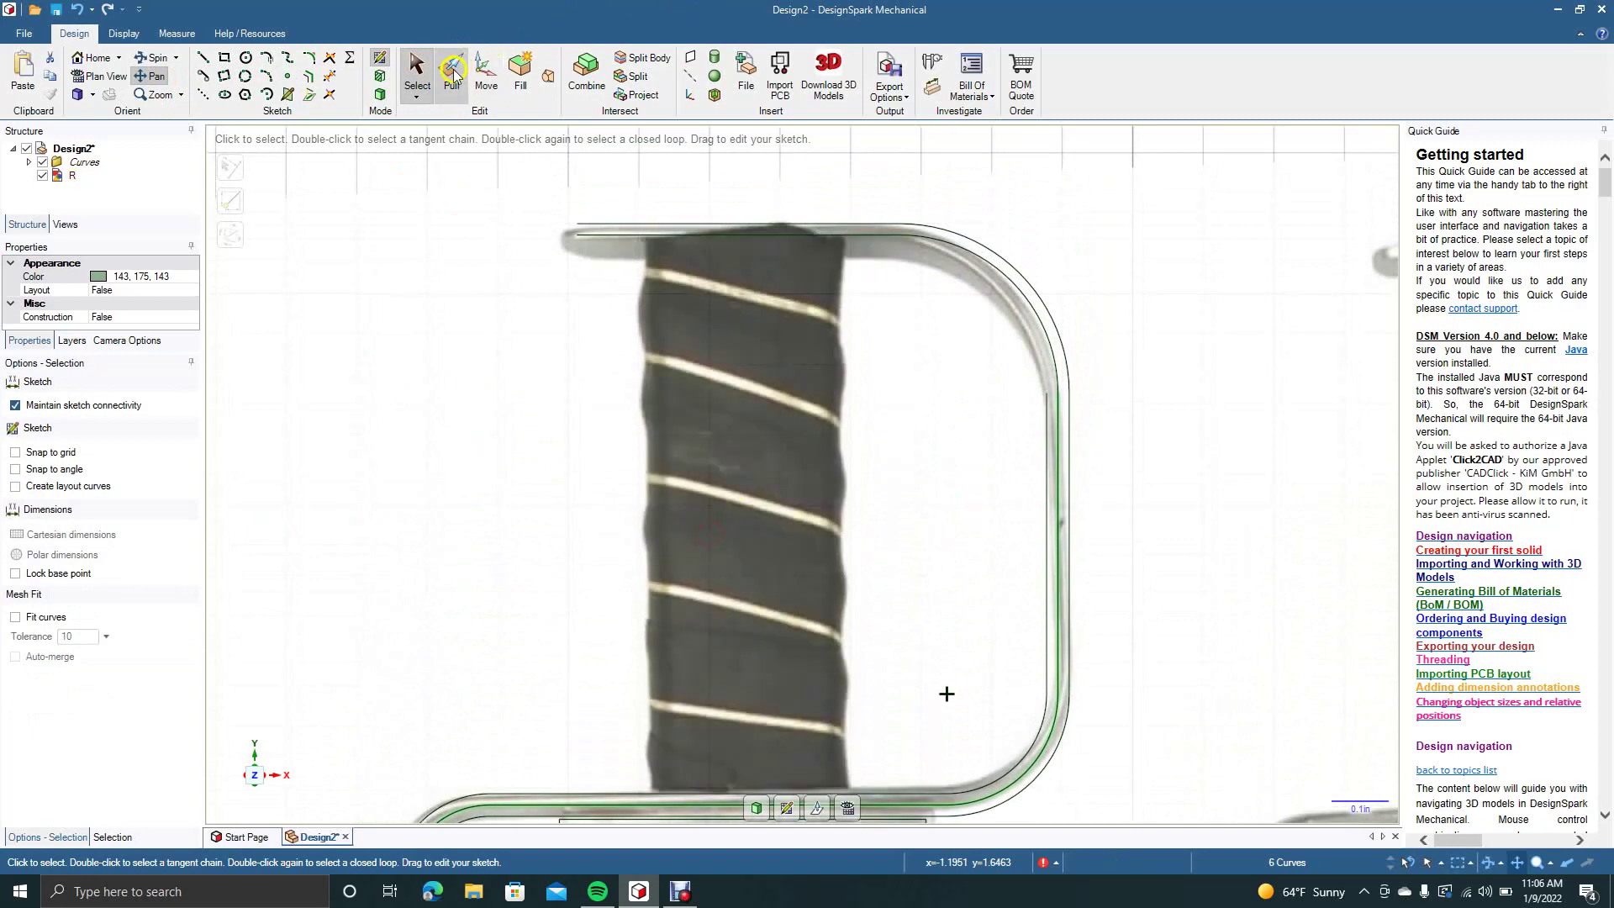
click(311, 78)
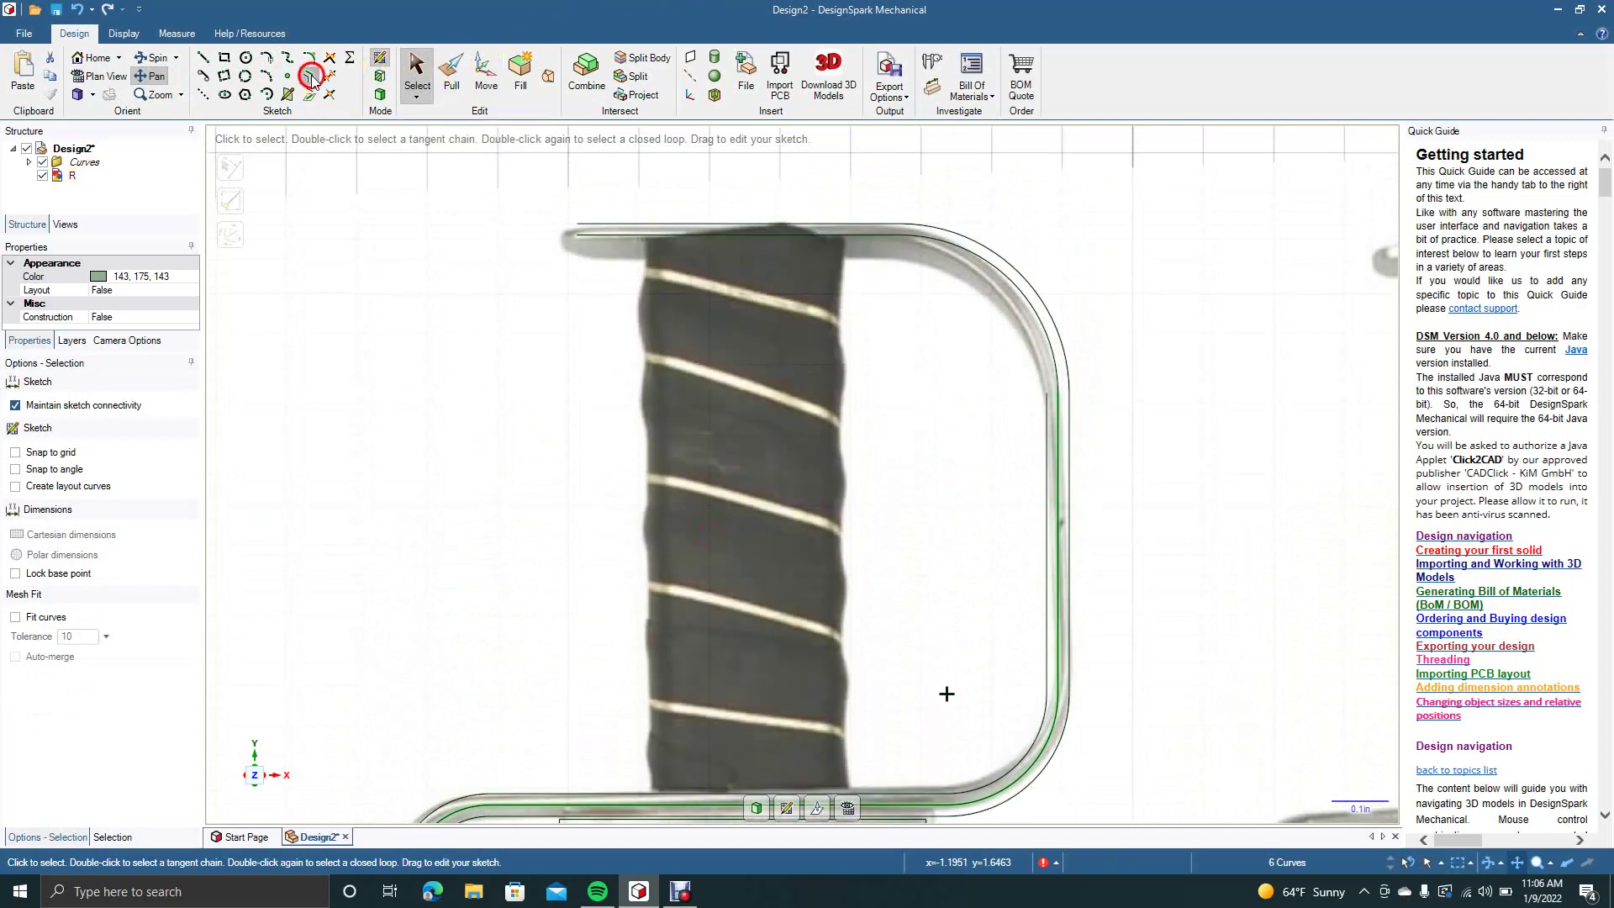
click(1003, 296)
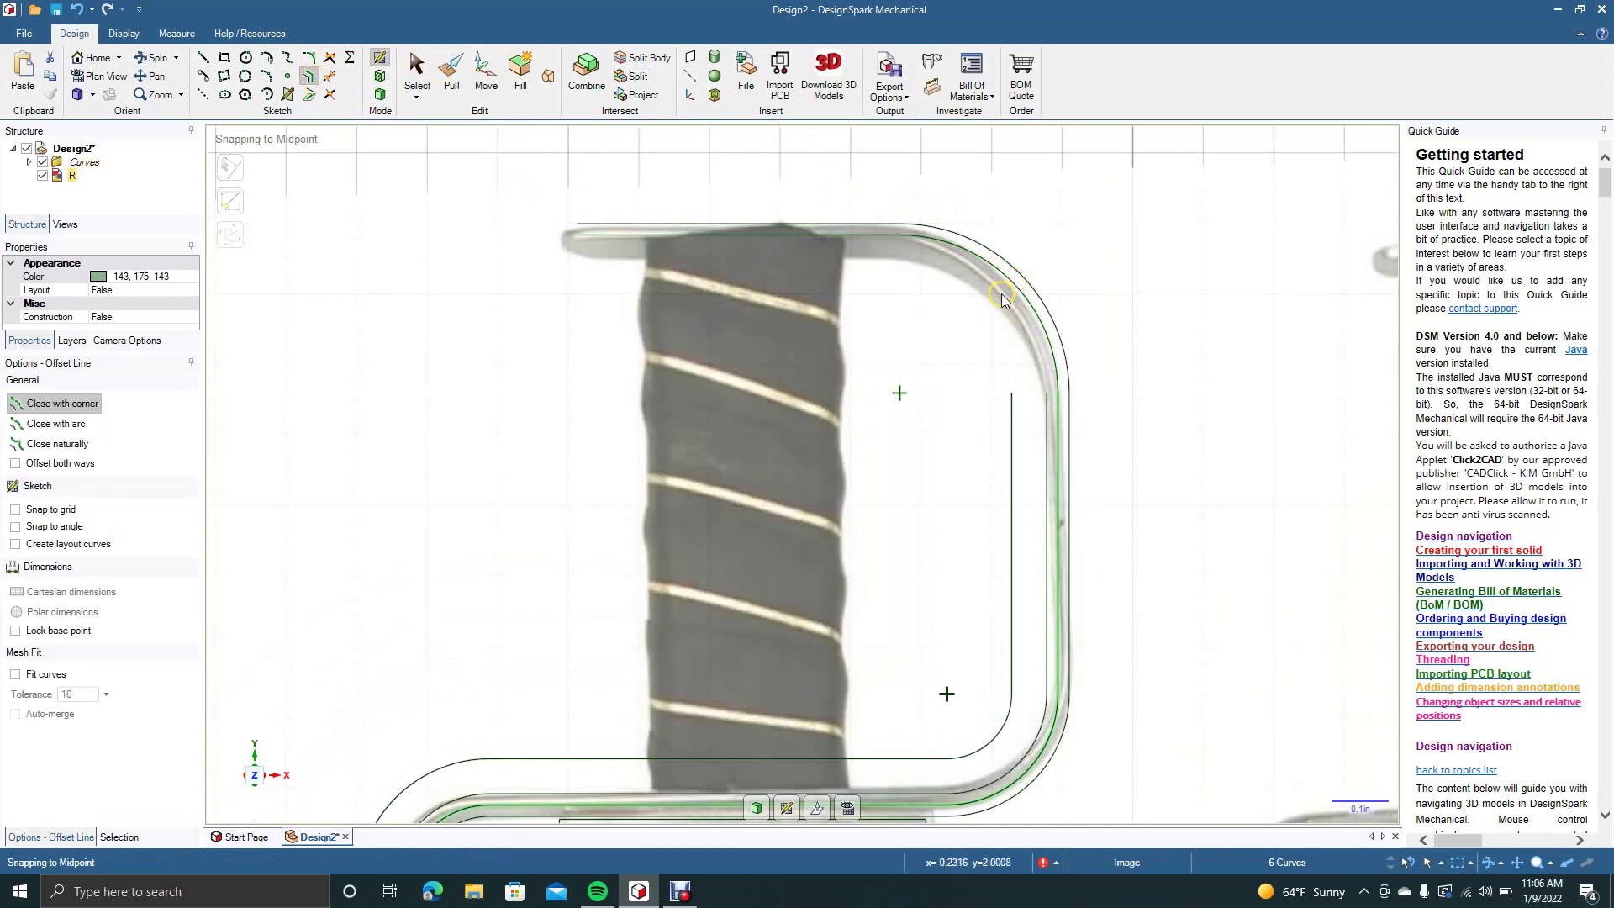
key(ctrl+z)
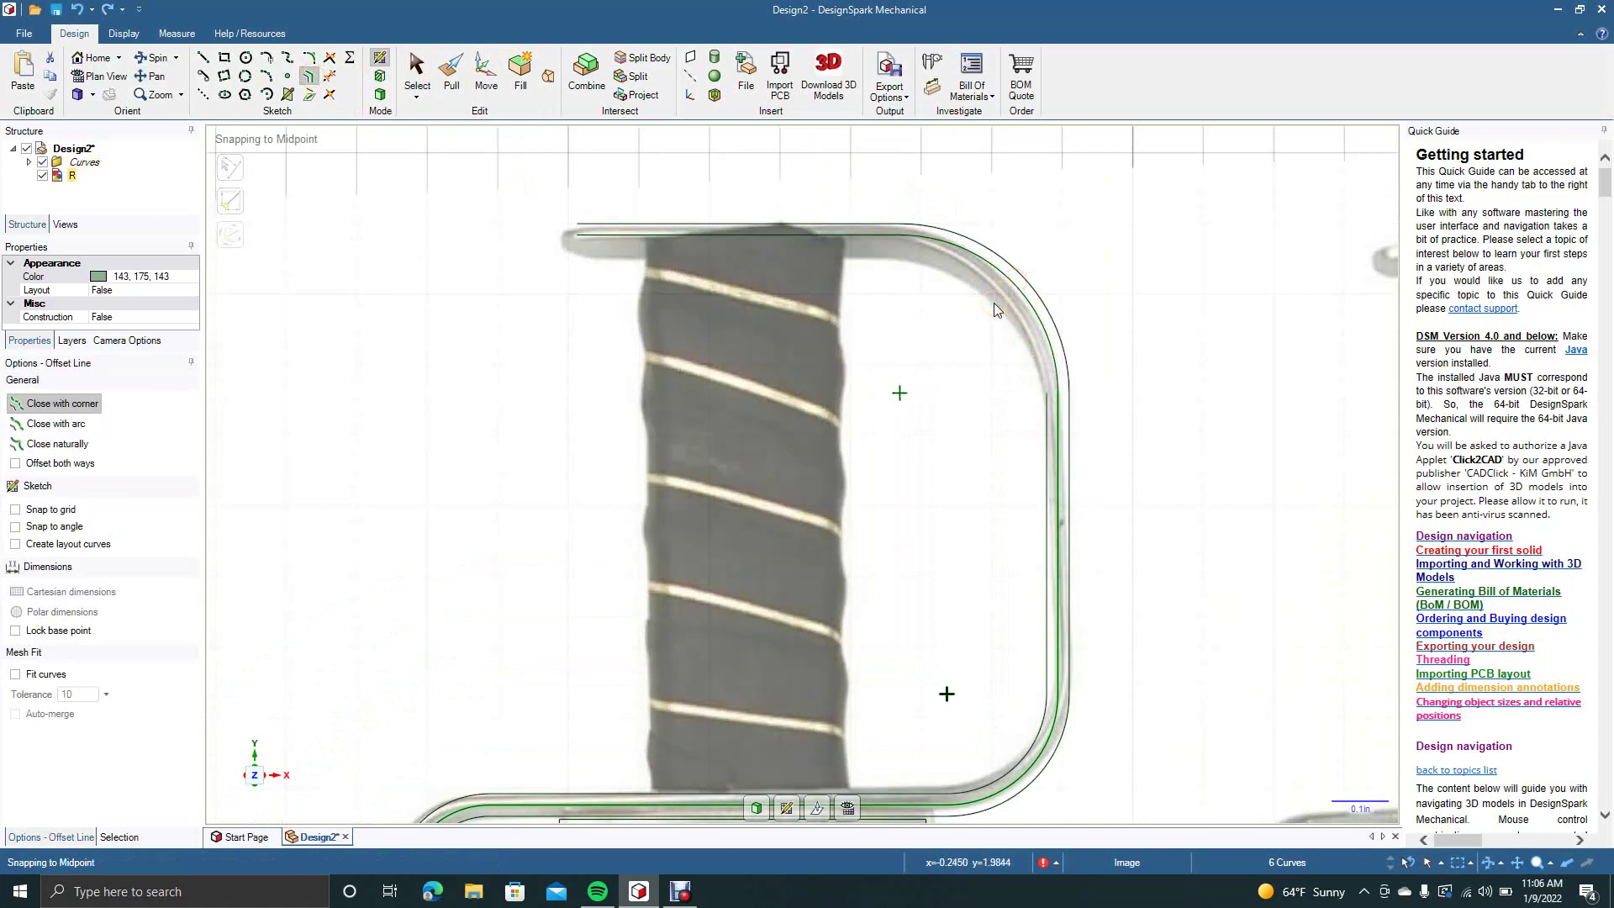
Offset the guard's upper corner arc inward and the line across the handle top downward by 0.02 in
click(1019, 287)
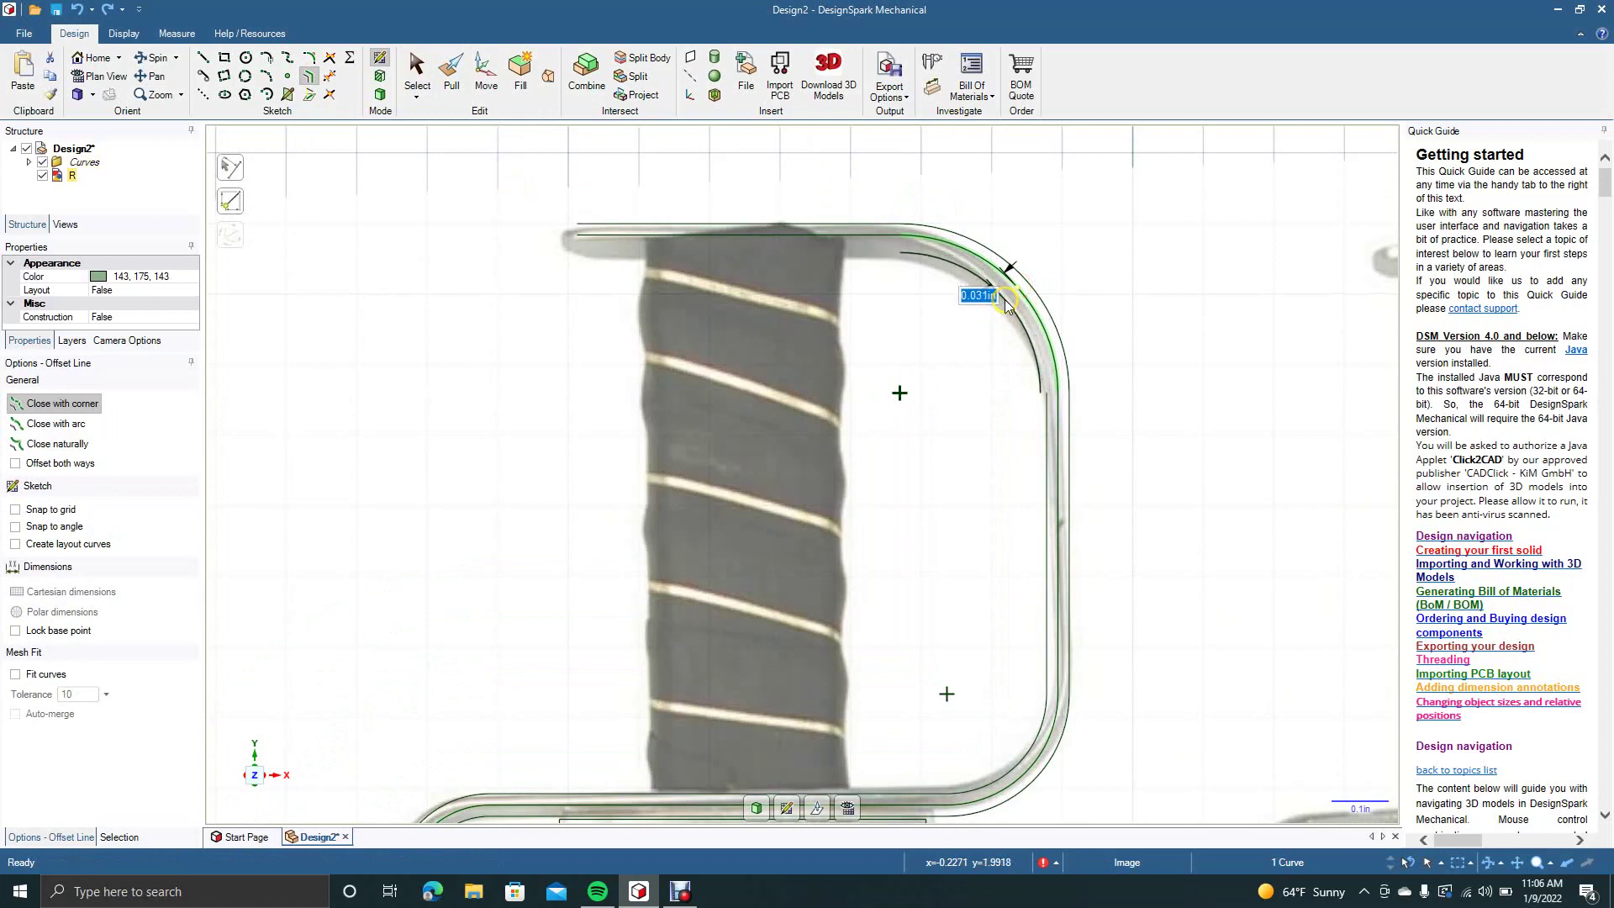
click(974, 277)
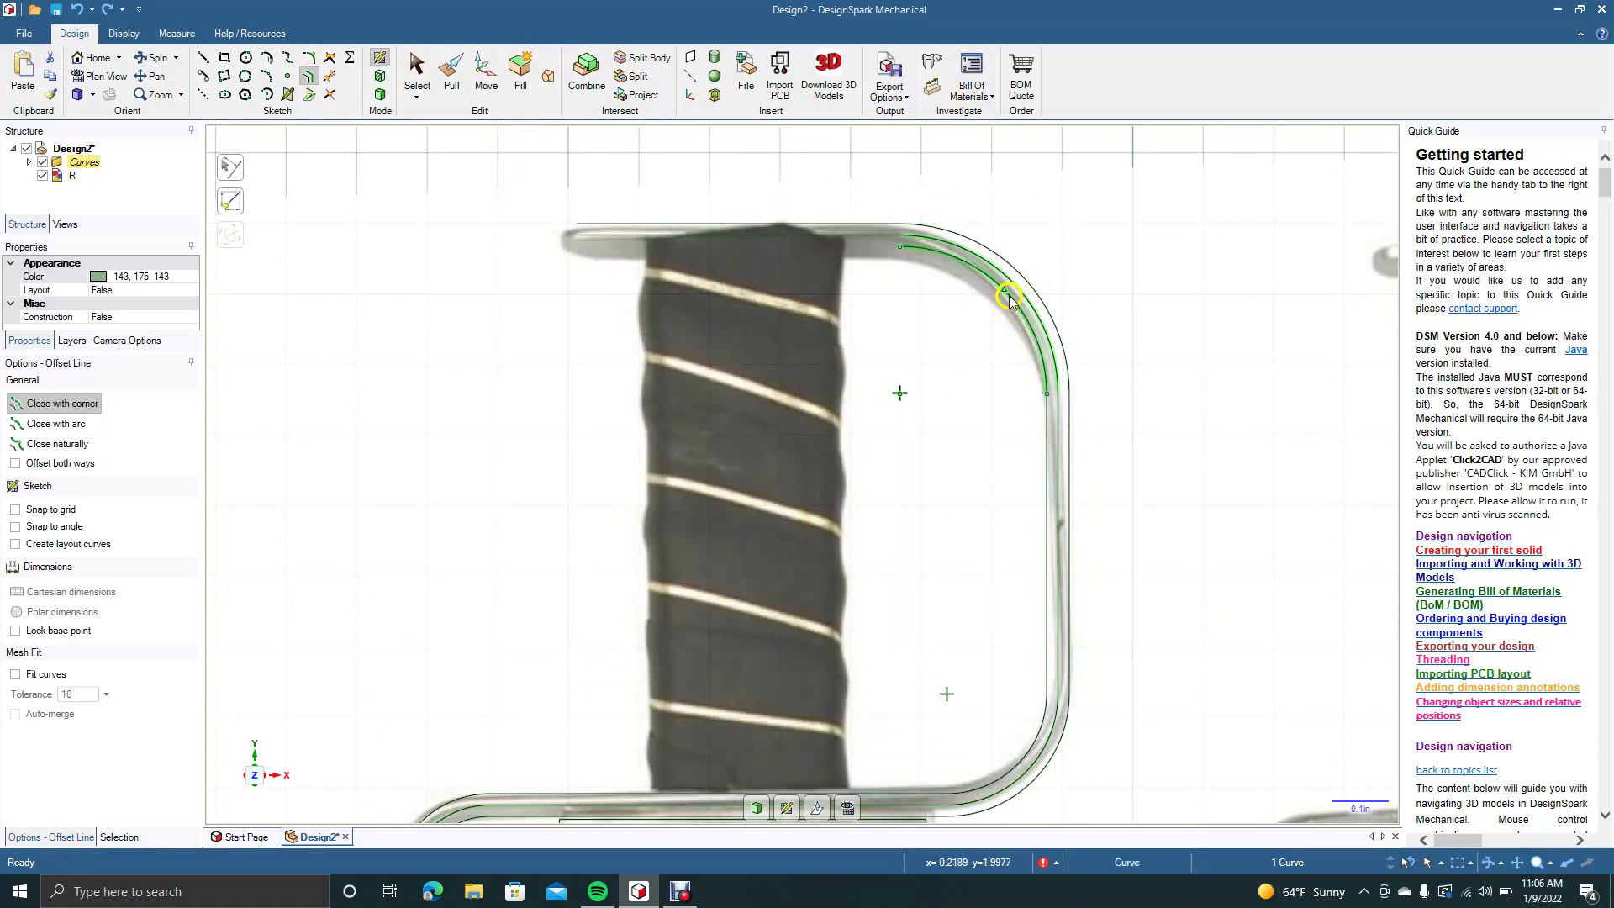
click(847, 241)
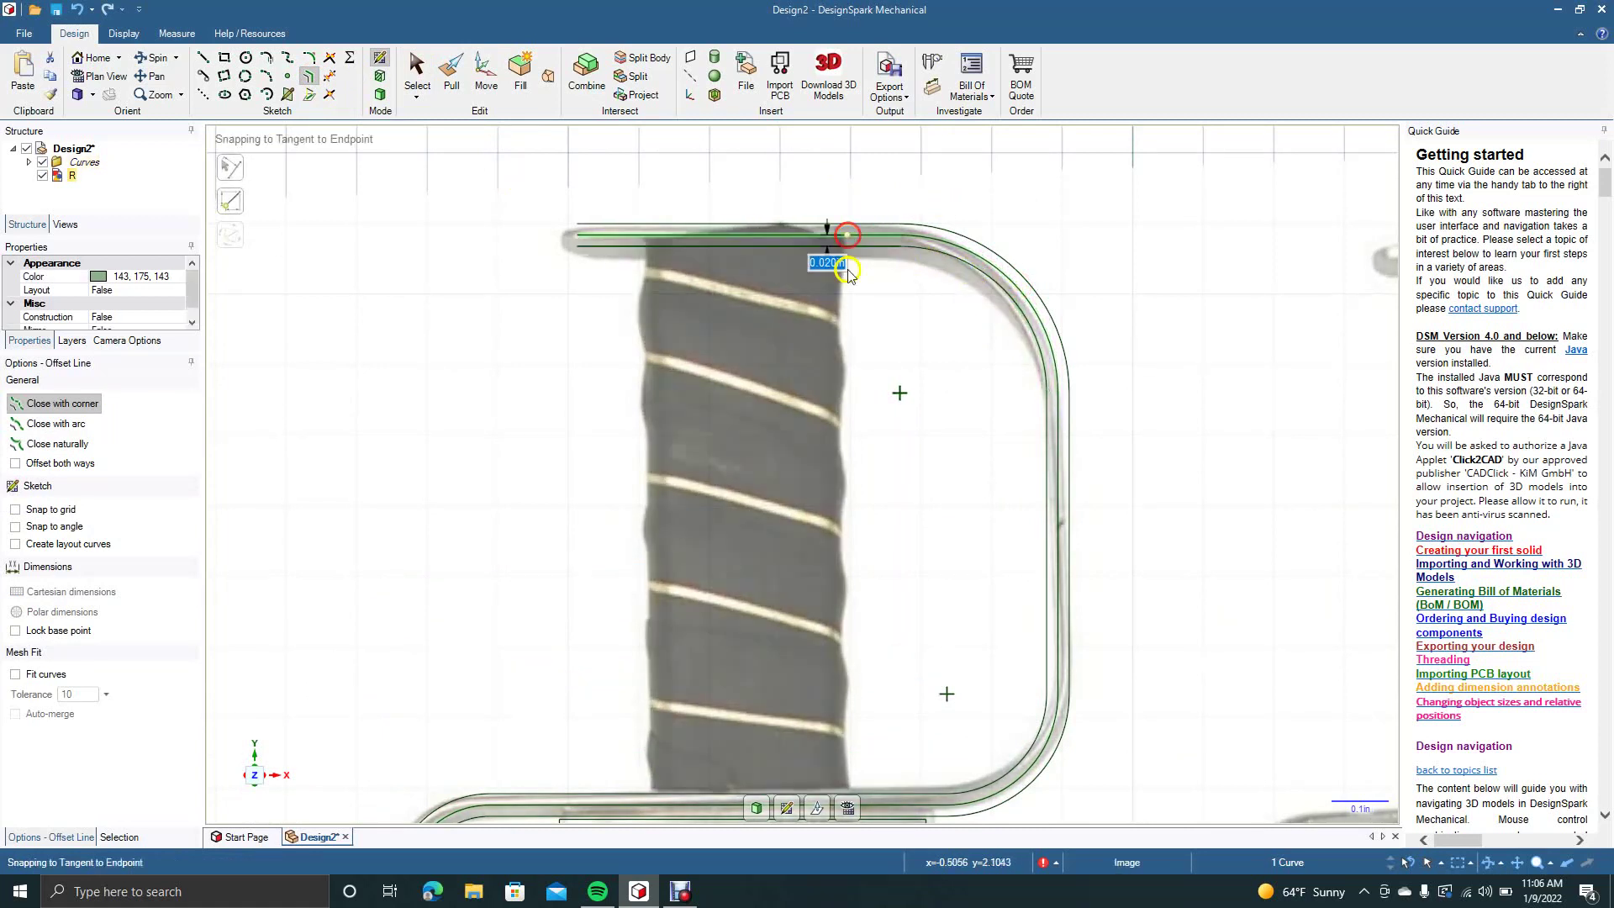
key(BackSpace)
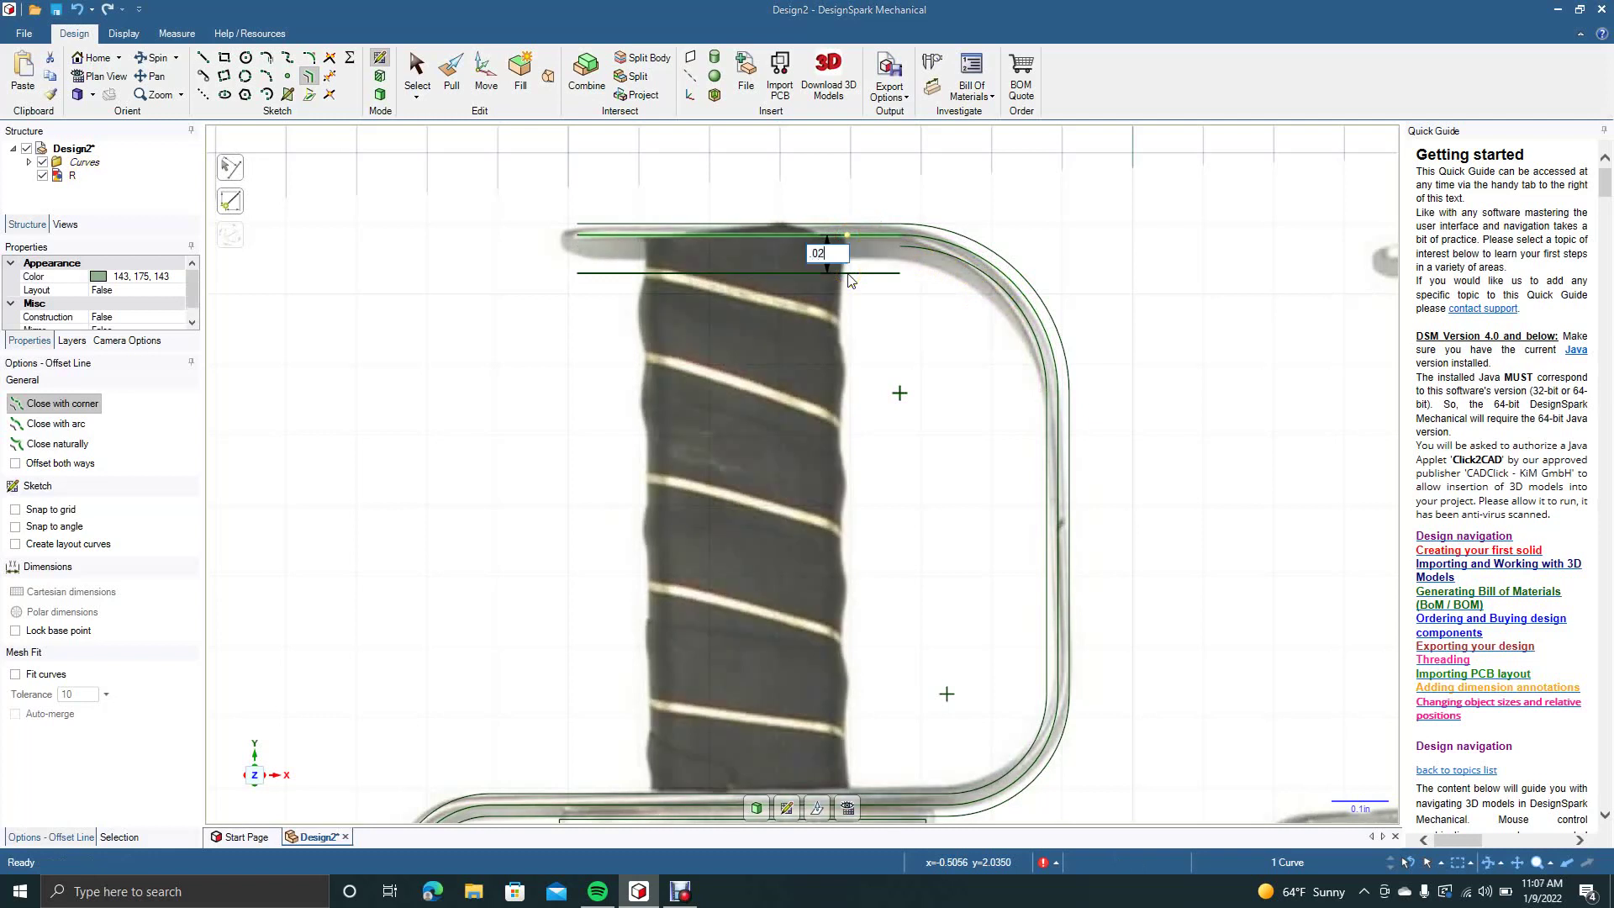
text(.02)
key(Return)
click(425, 66)
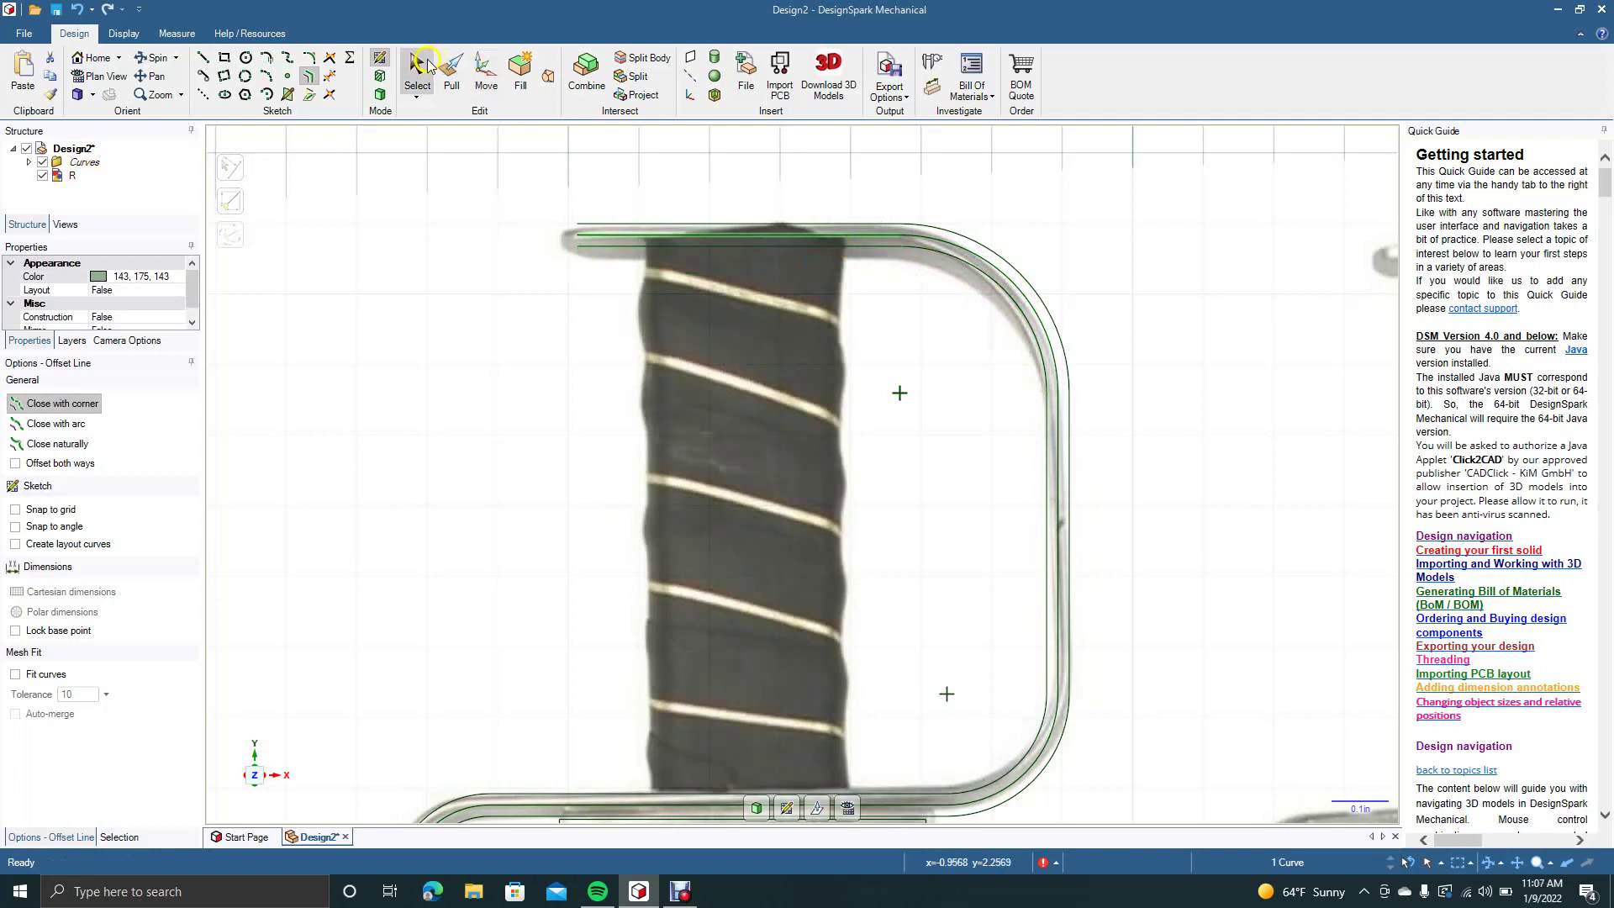
click(482, 225)
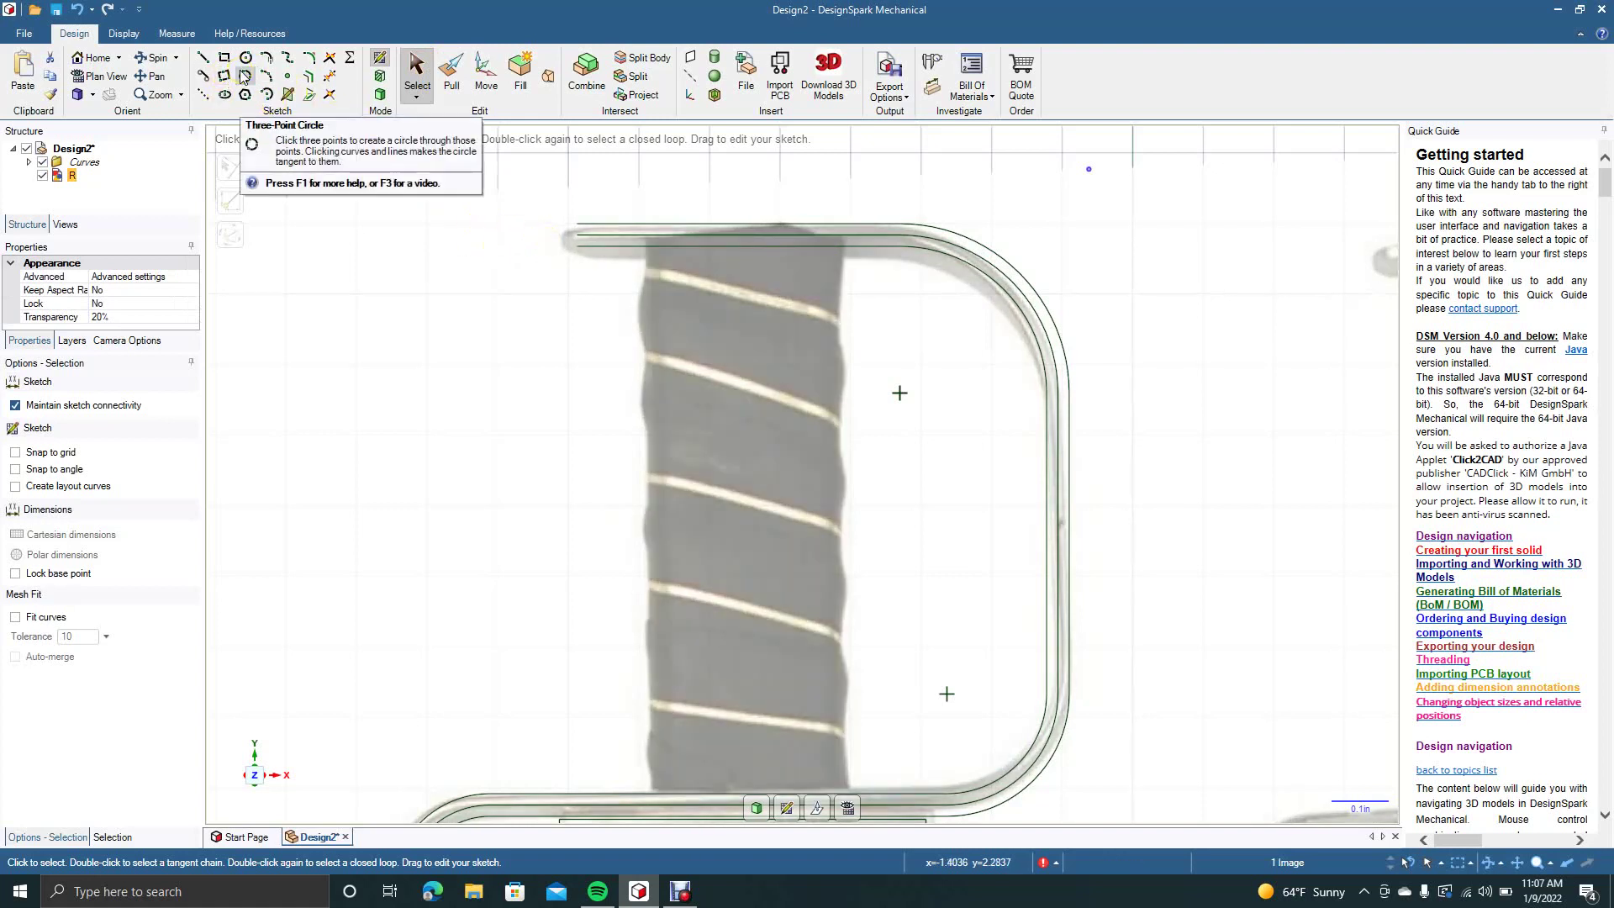
Draw a vertical line closing the open end of the guard outline at the handle top
click(228, 94)
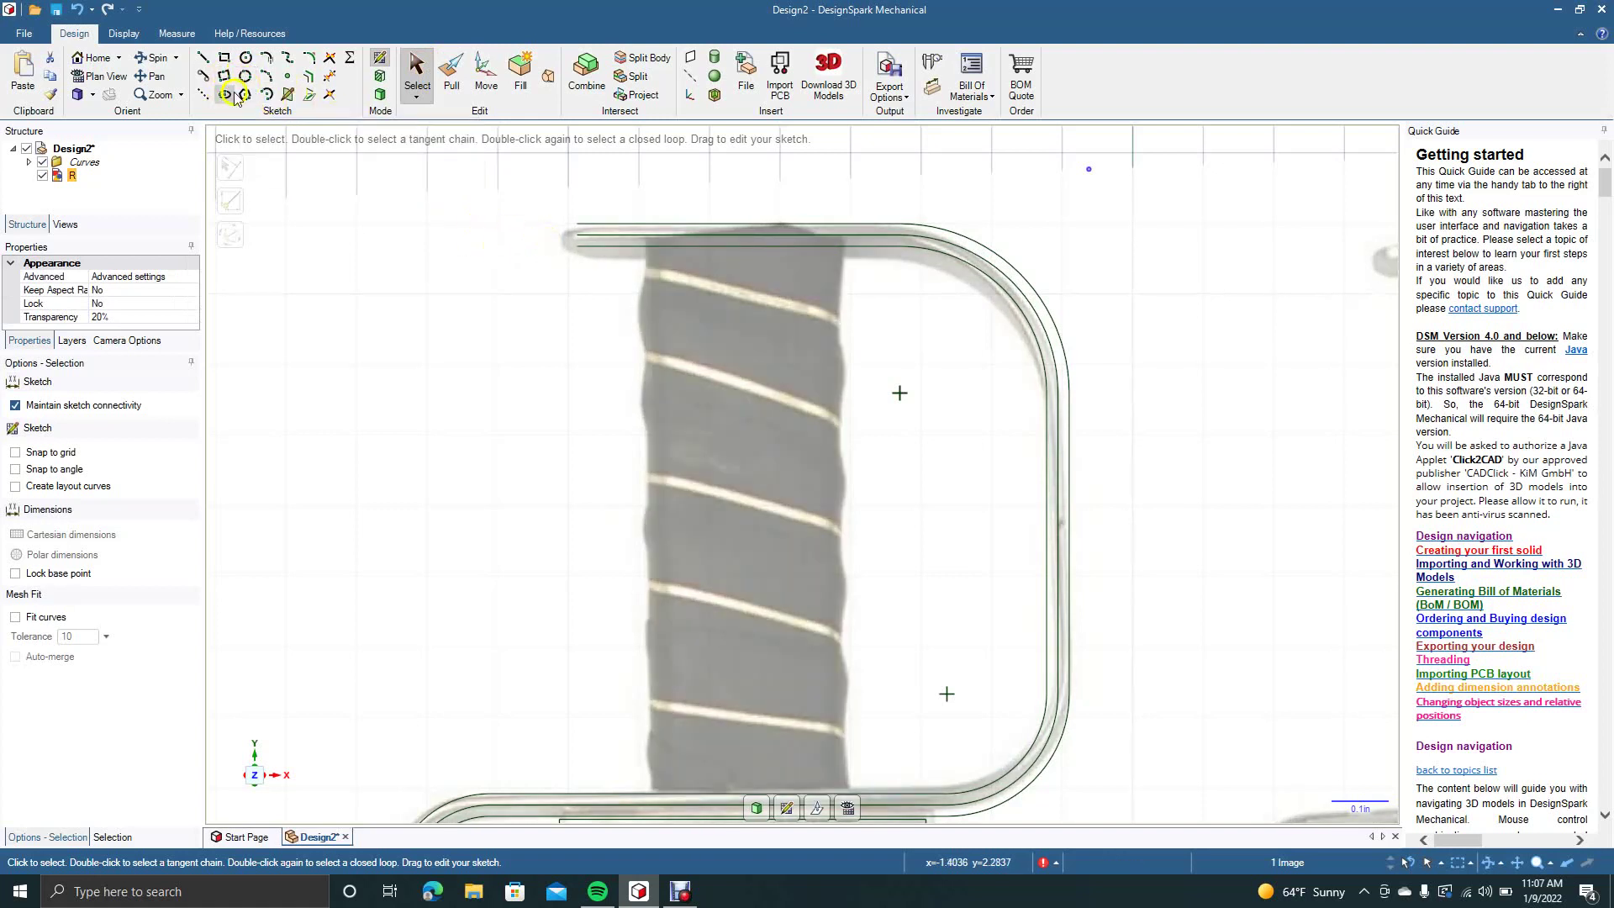
click(204, 61)
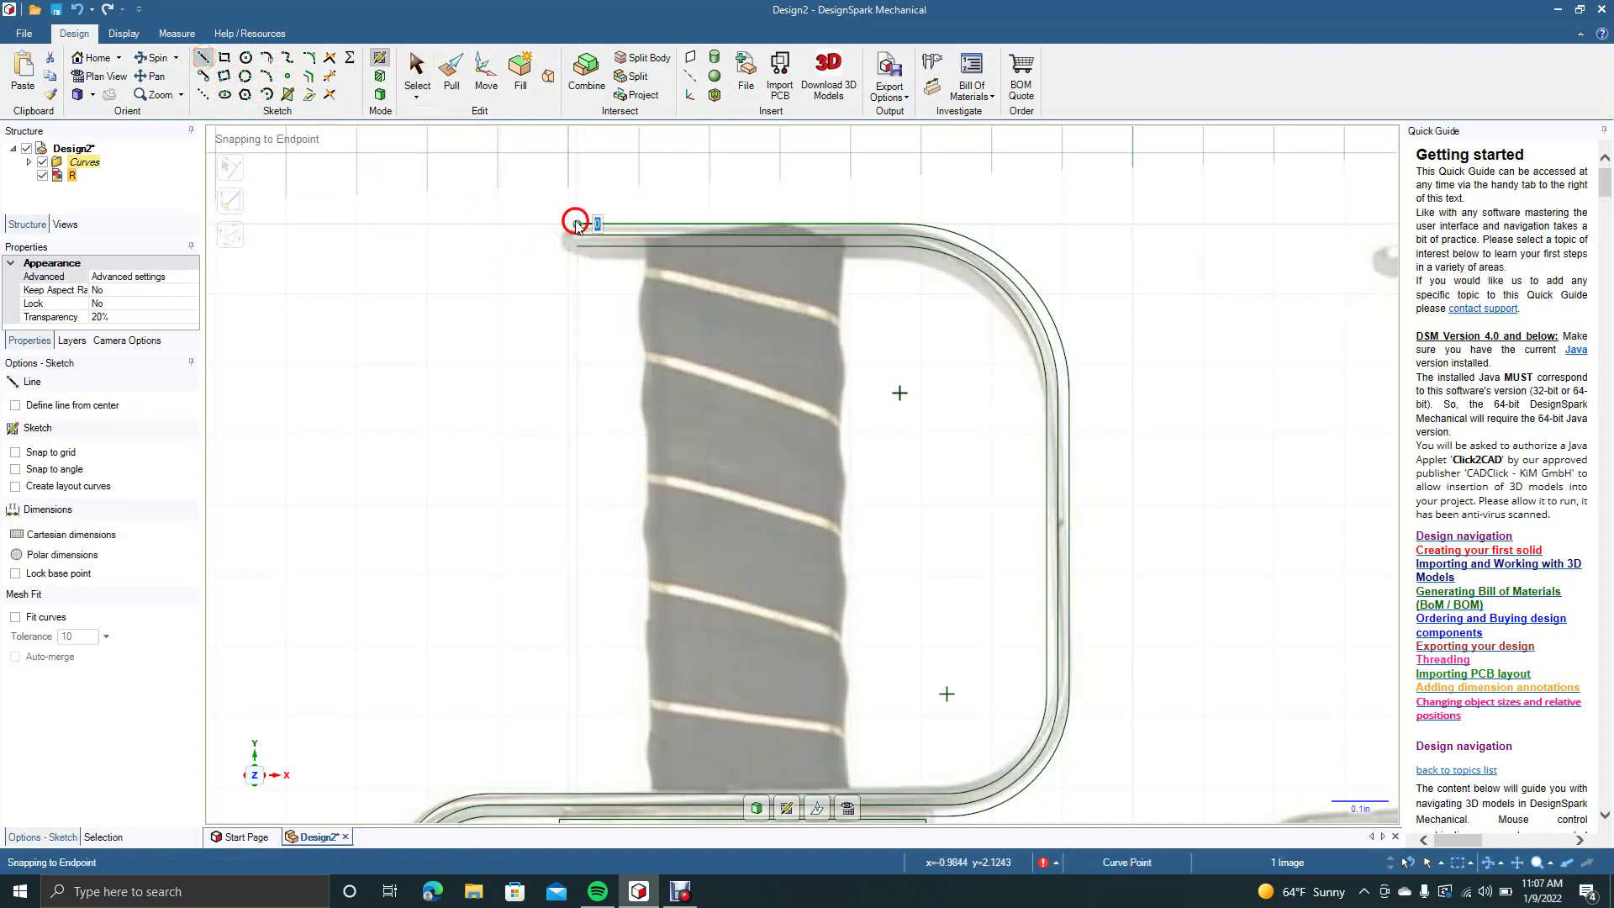
click(577, 226)
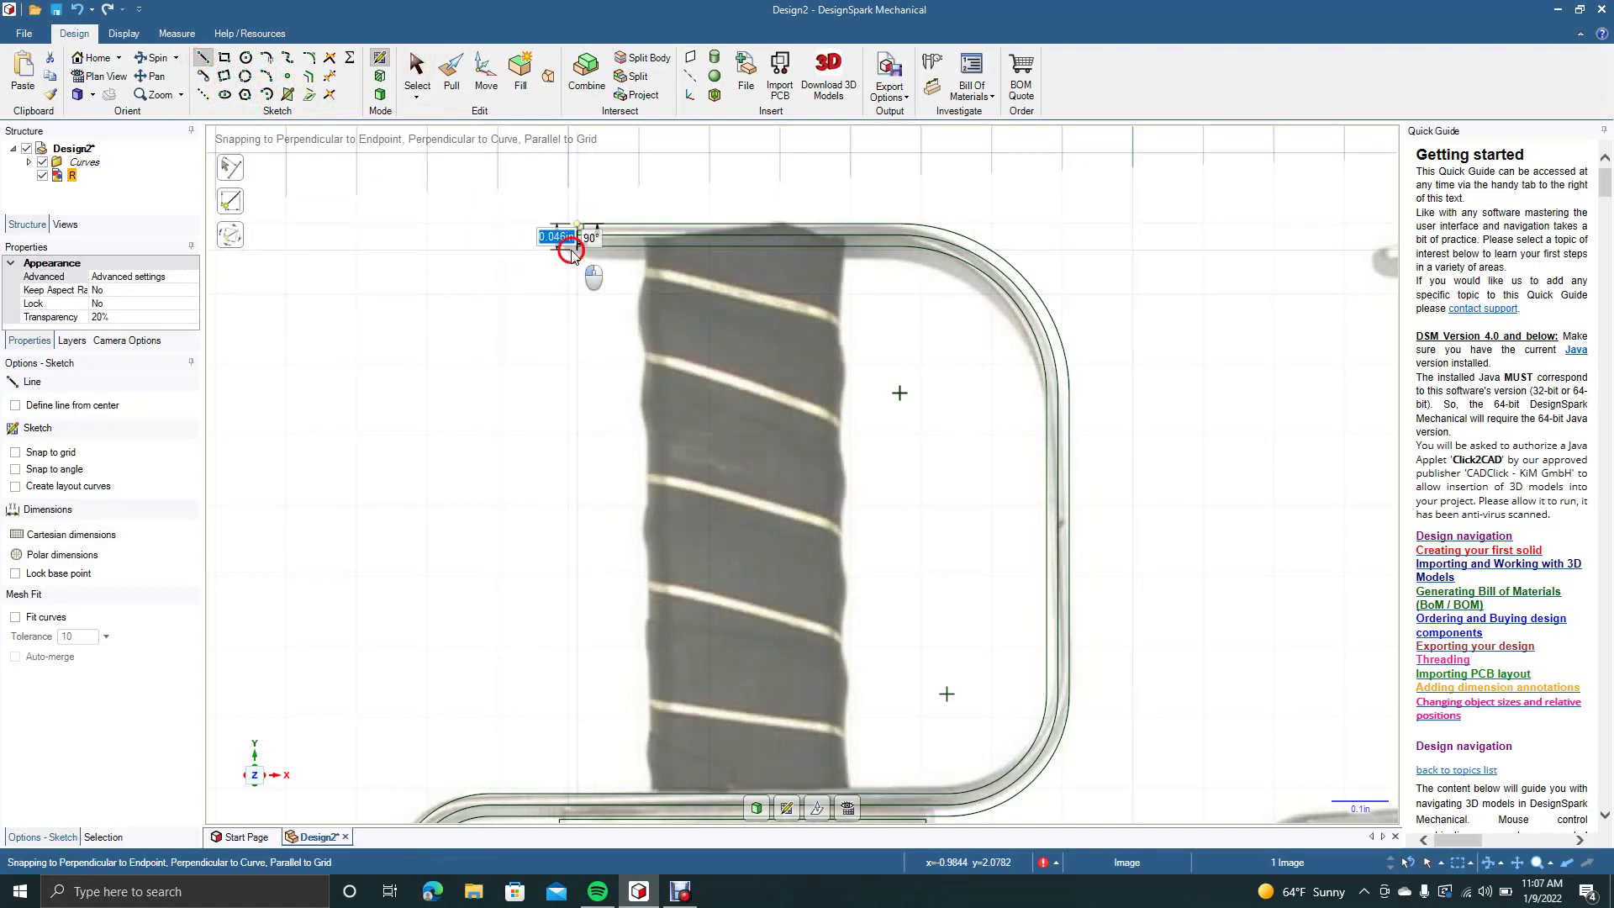
click(414, 84)
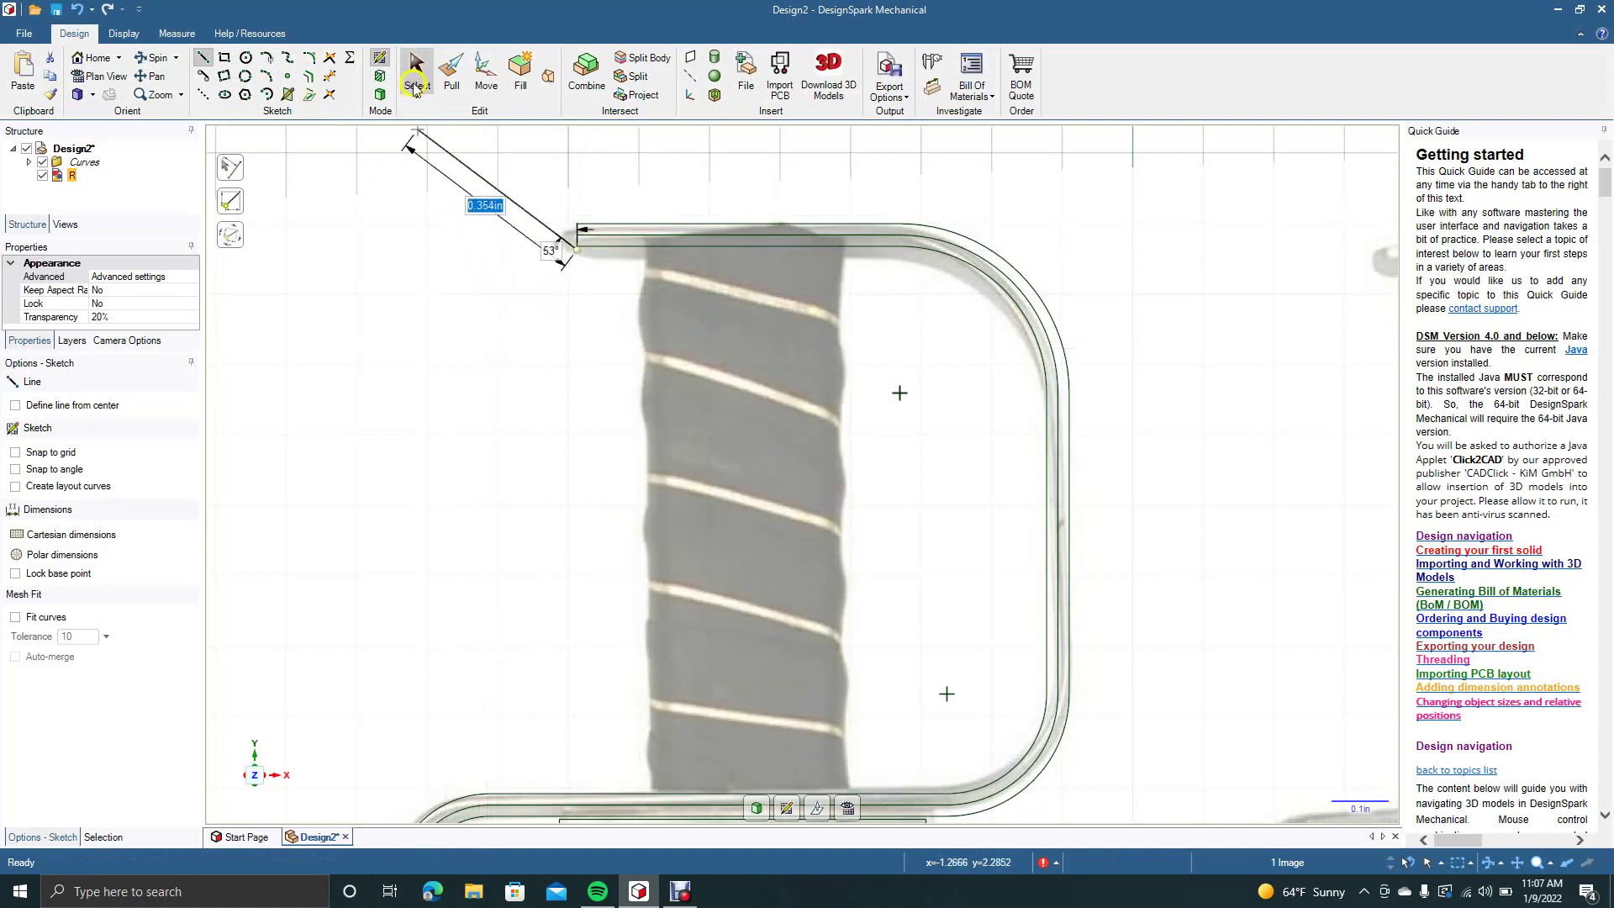
click(225, 67)
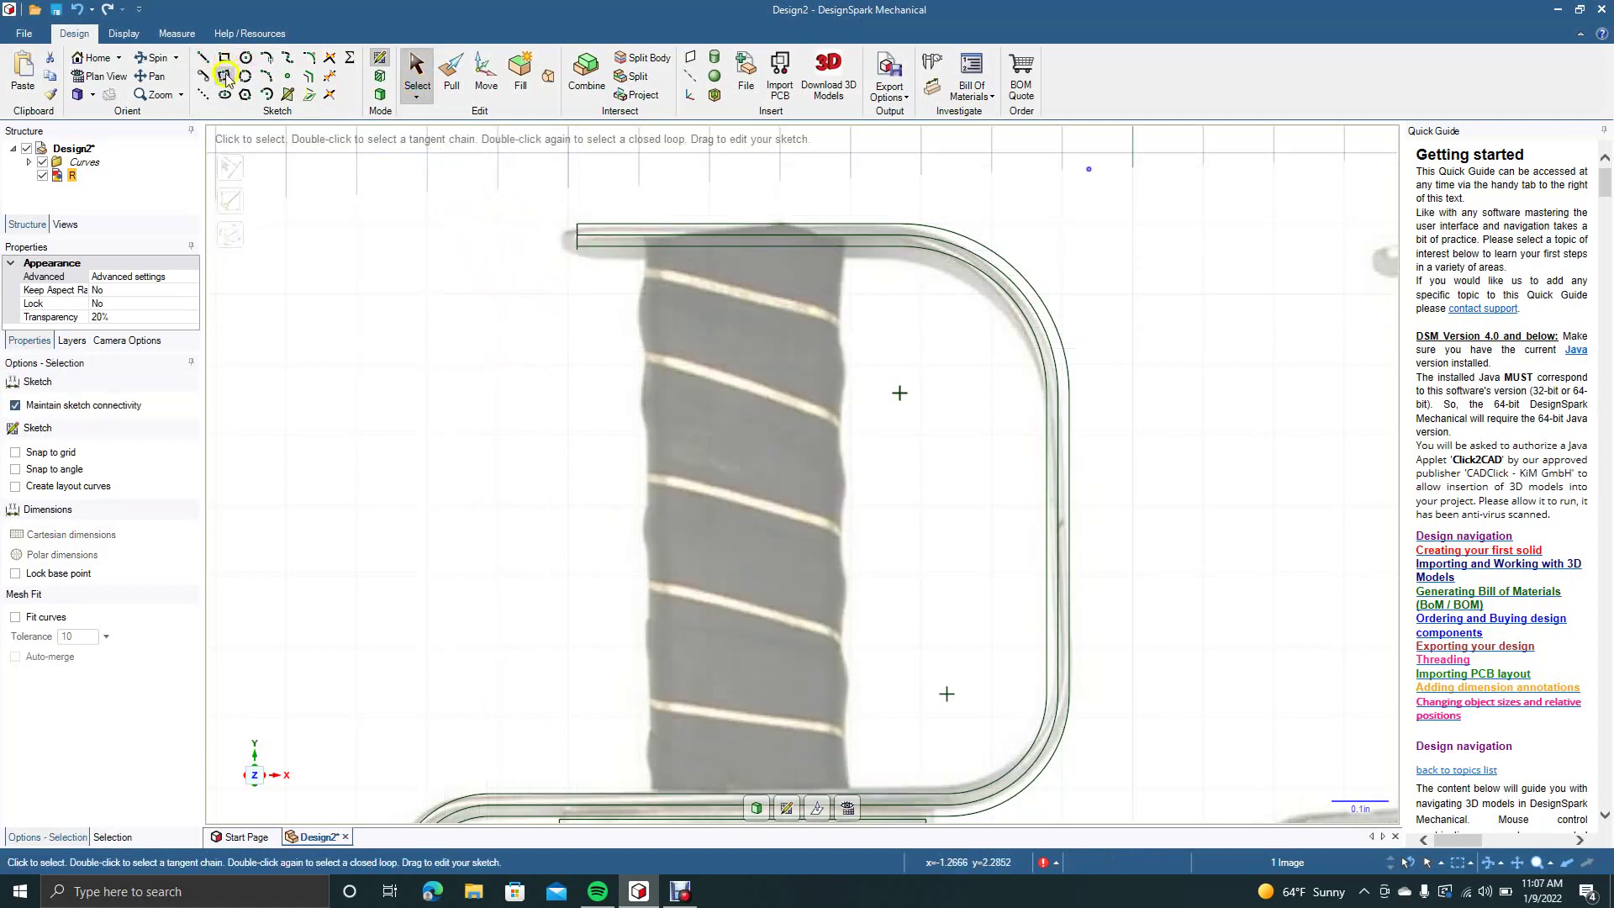
click(151, 80)
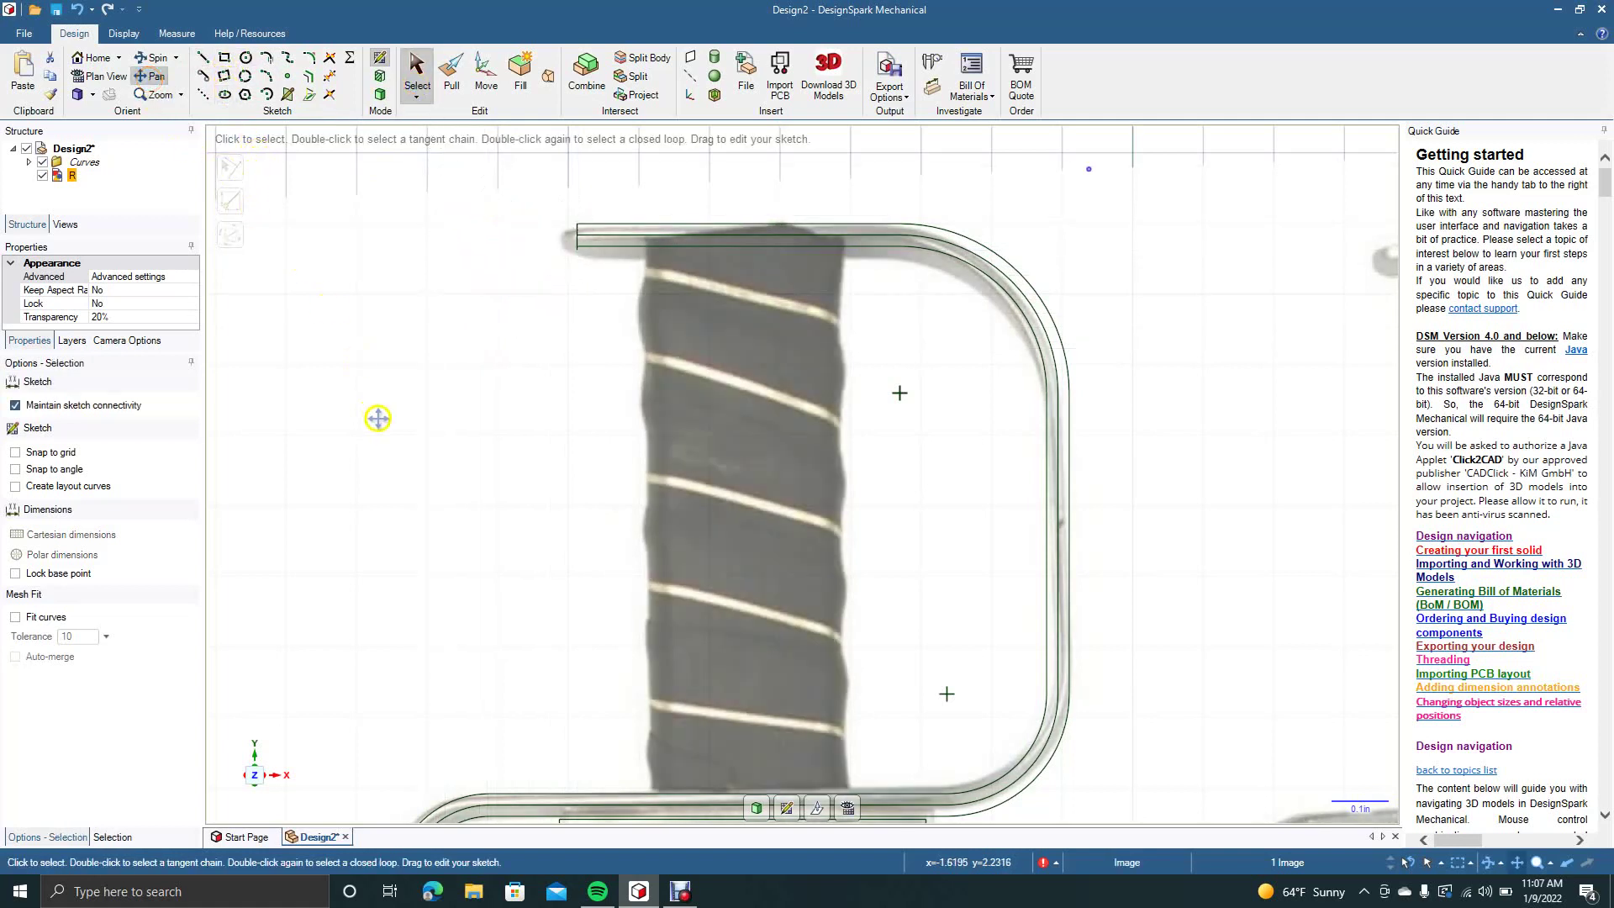
drag(382, 416, 521, 144)
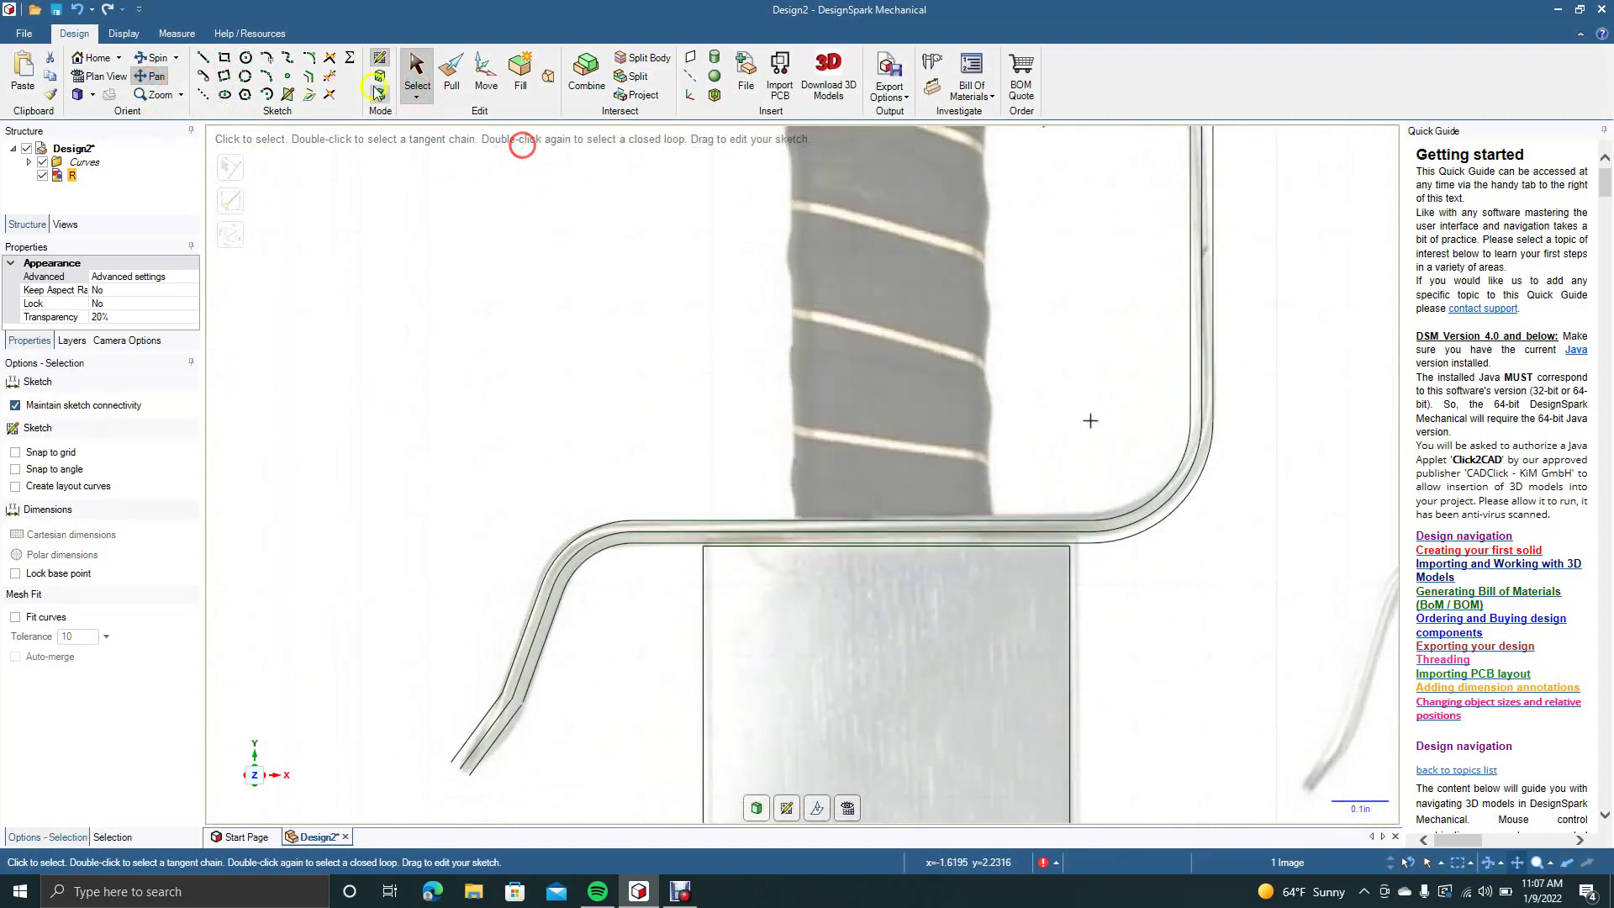
click(308, 76)
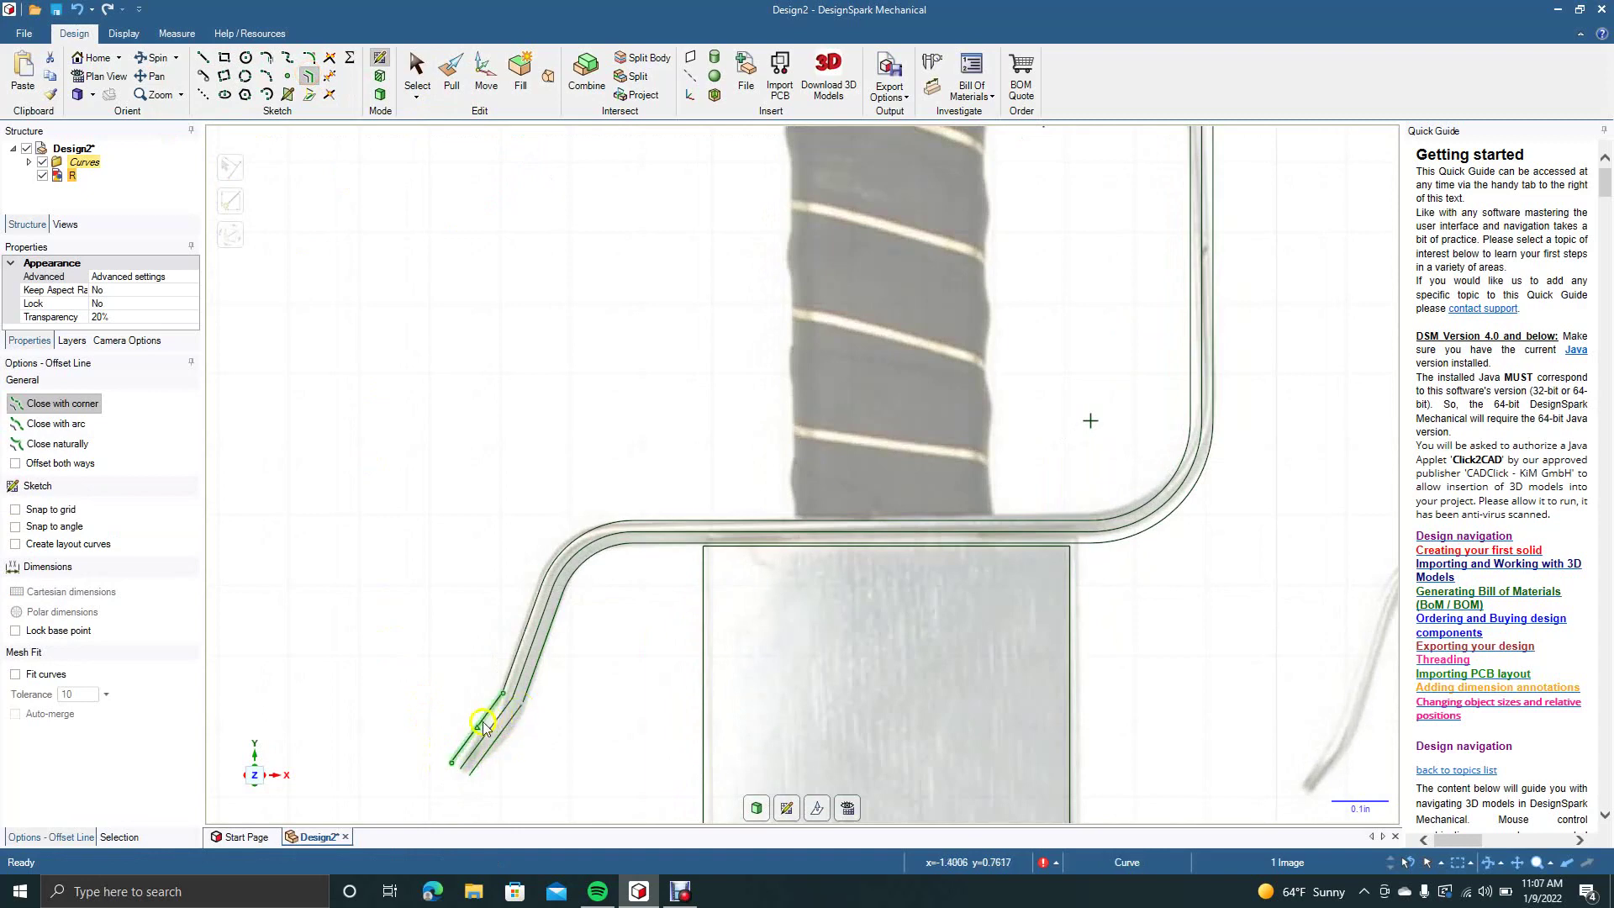
click(454, 766)
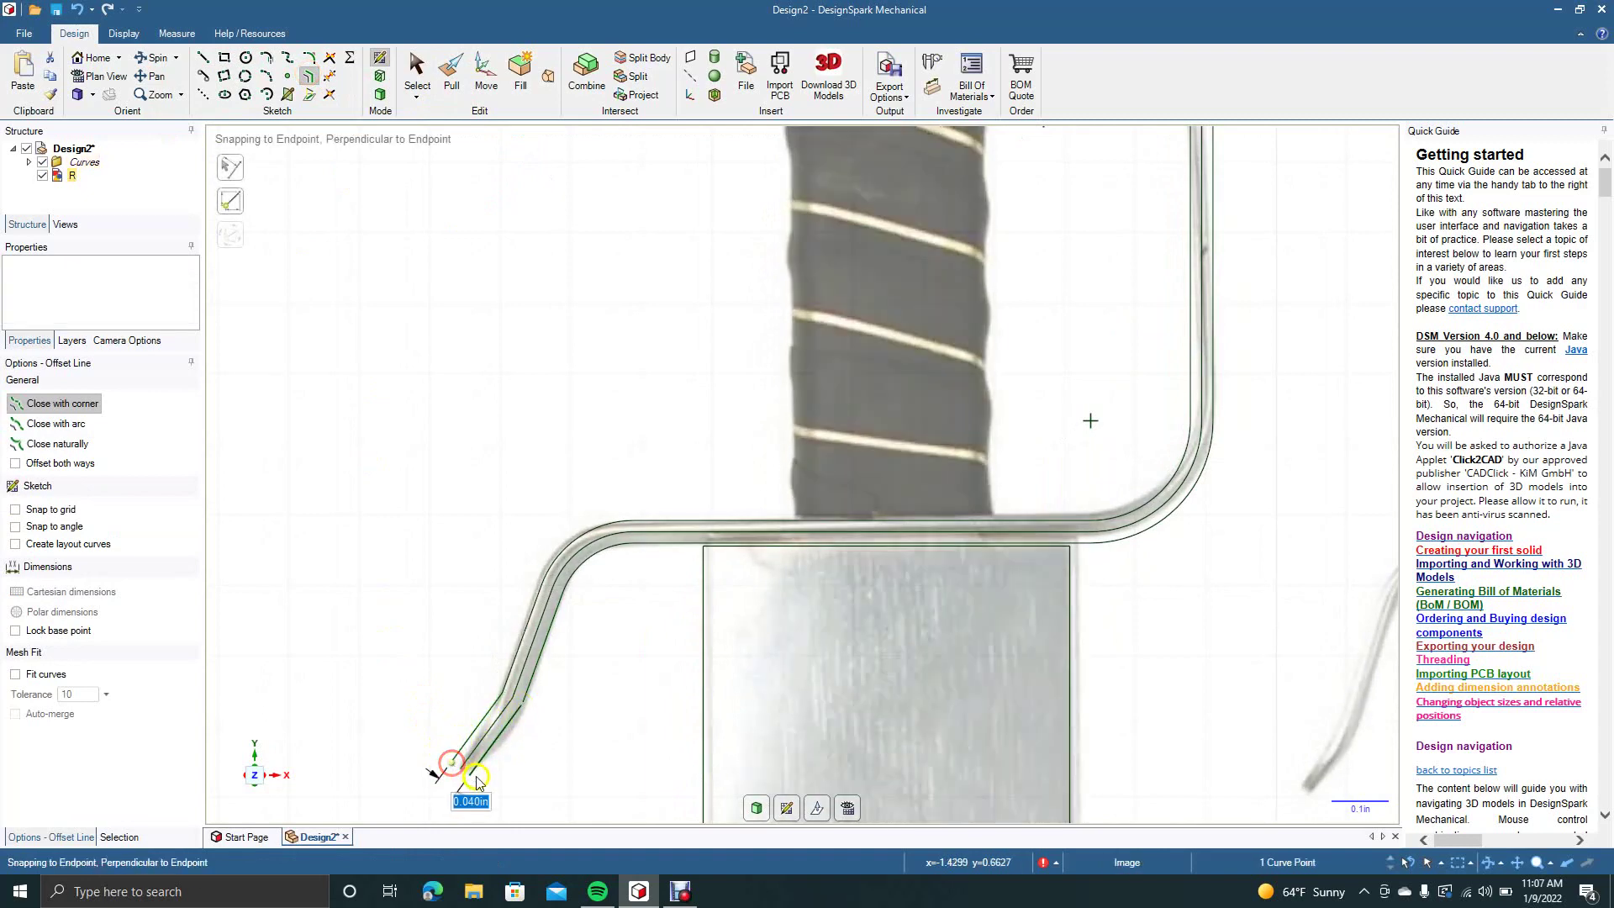
click(469, 781)
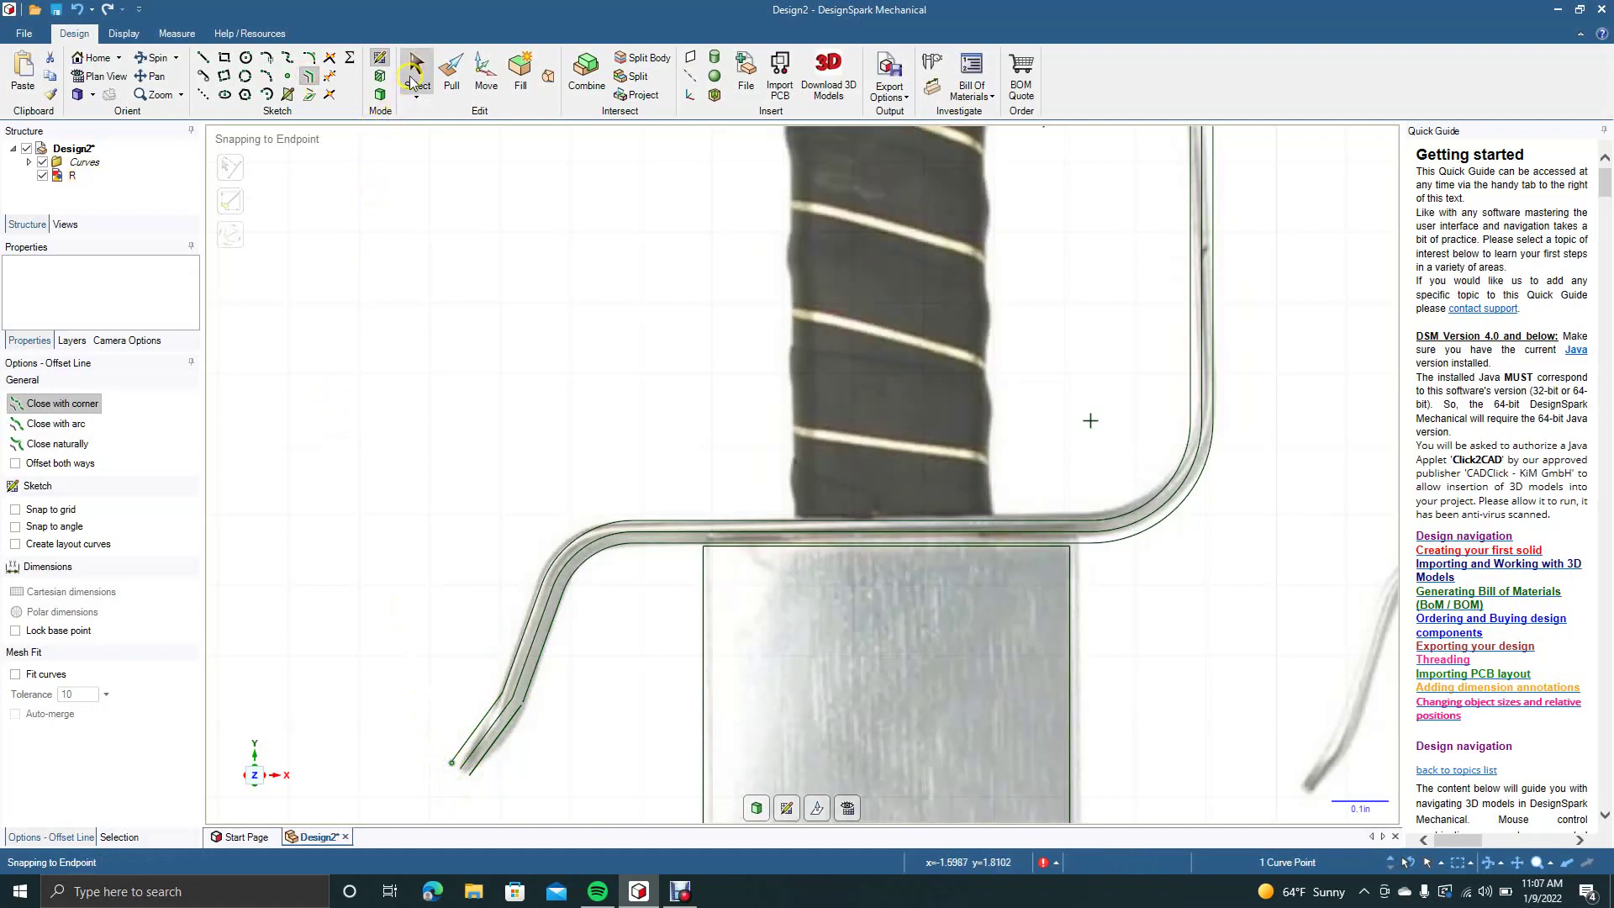
click(413, 76)
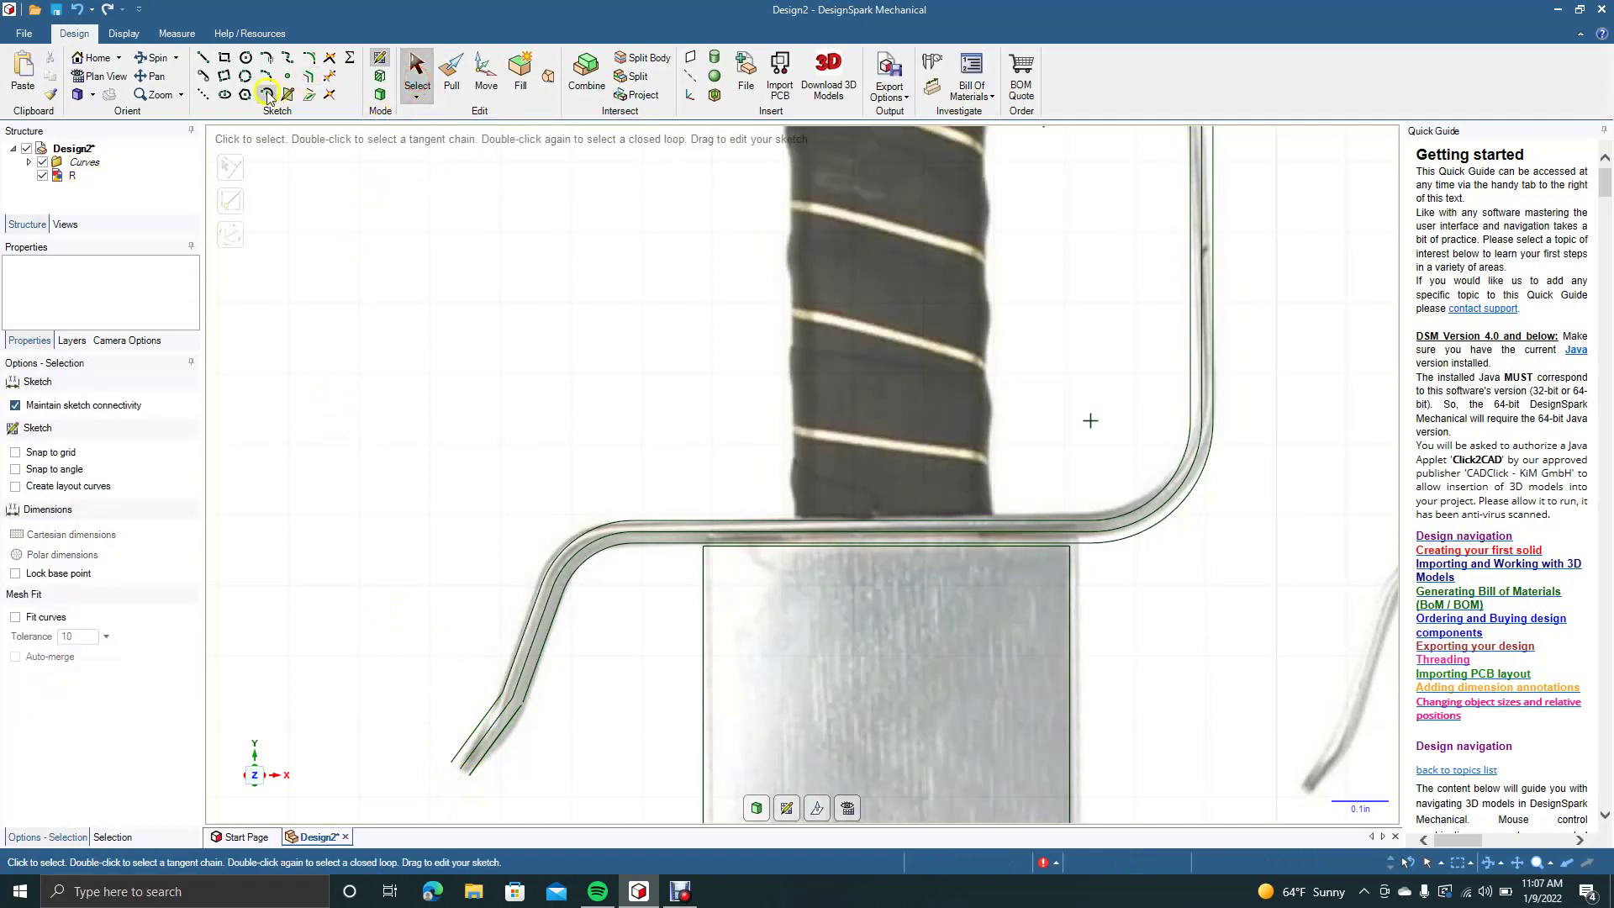
Close the hook's lower tip with a perpendicular line about 0.04 in long joining the ends of both offset lines
click(203, 58)
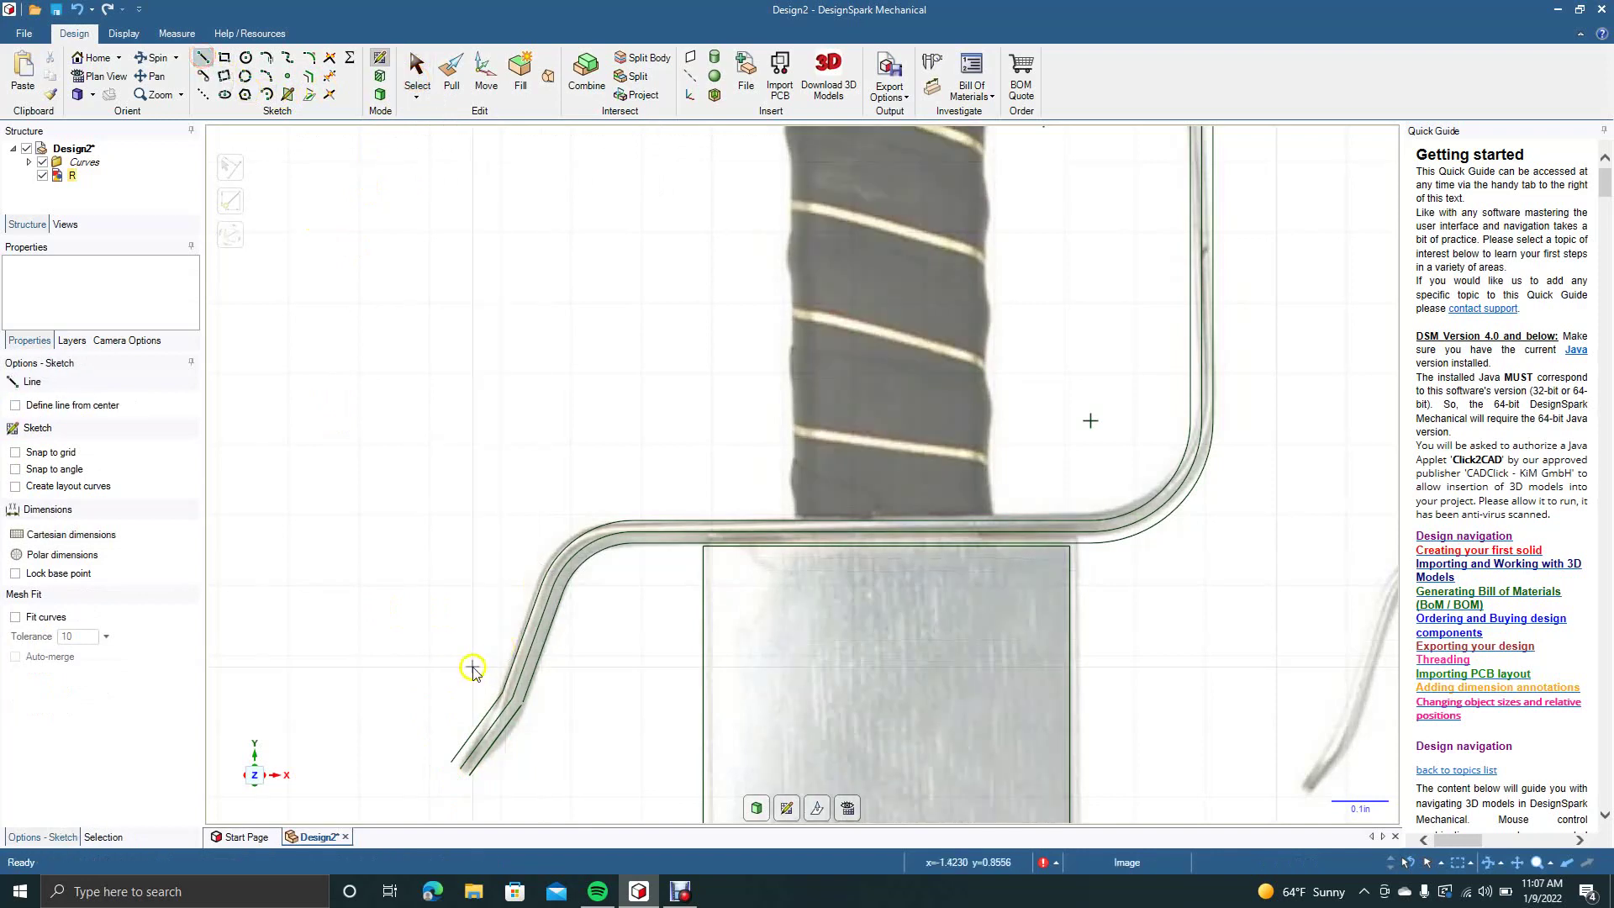
click(452, 764)
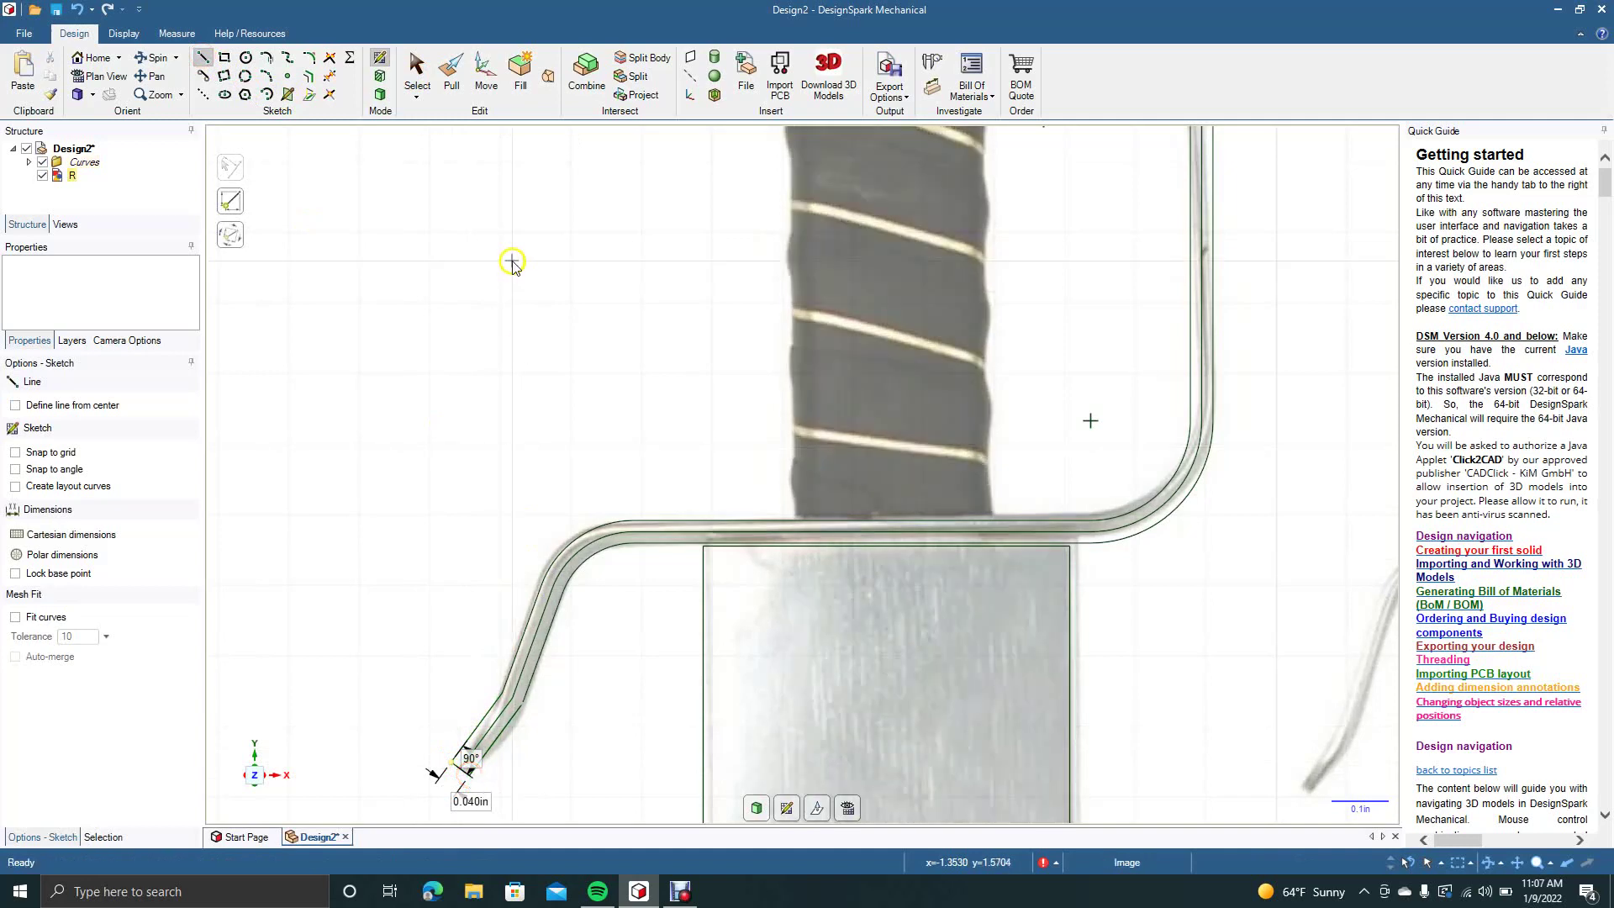
click(414, 74)
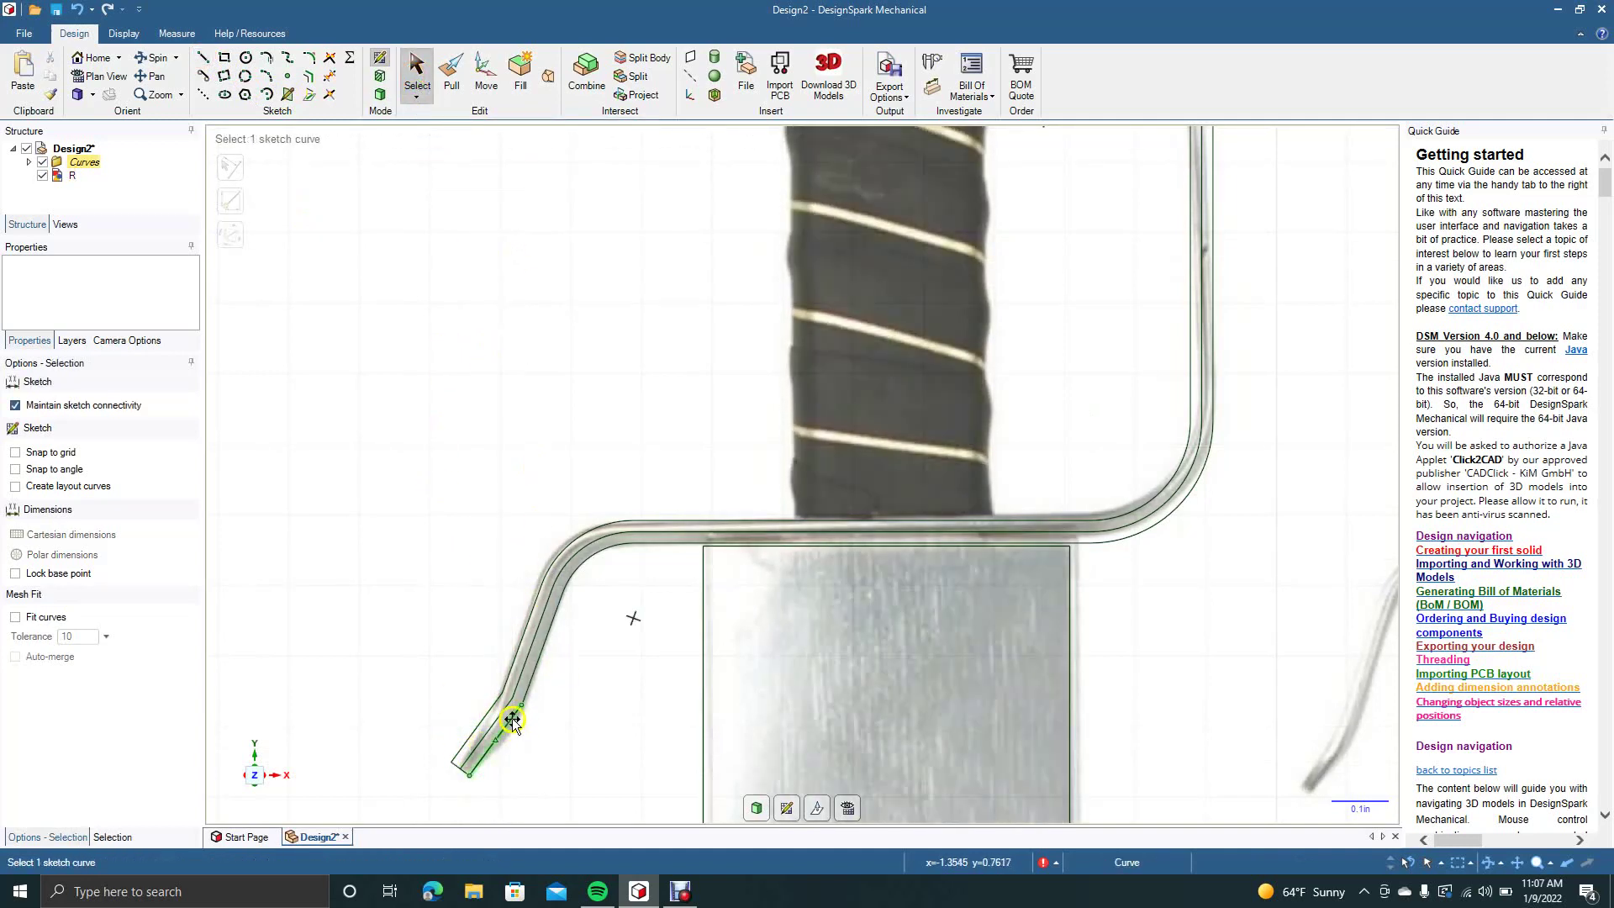
click(333, 64)
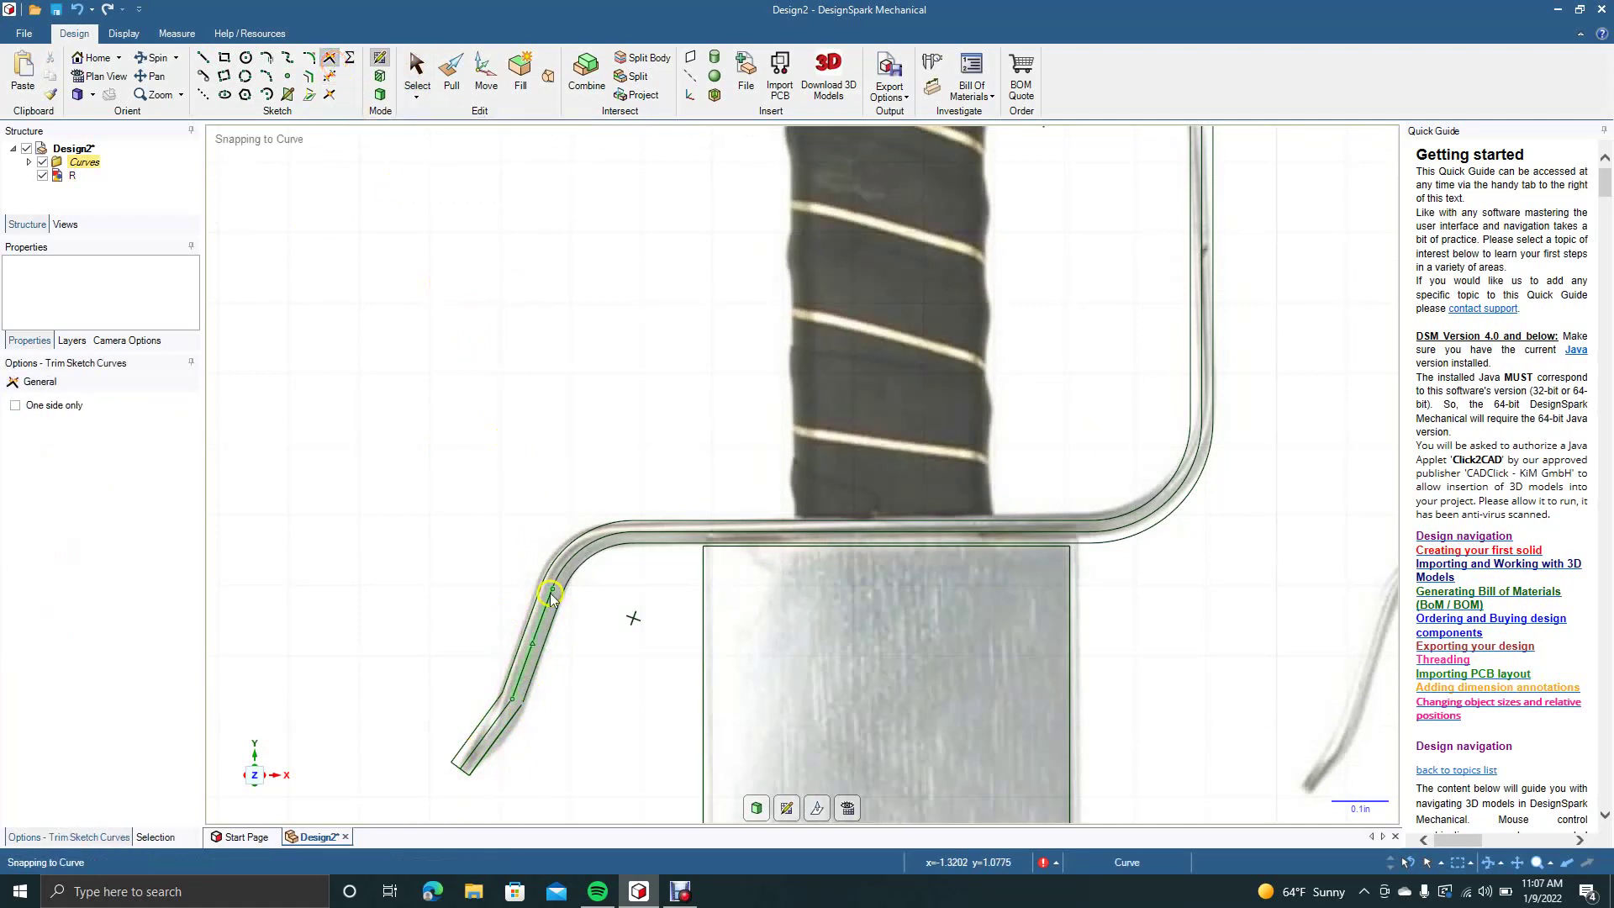
click(531, 683)
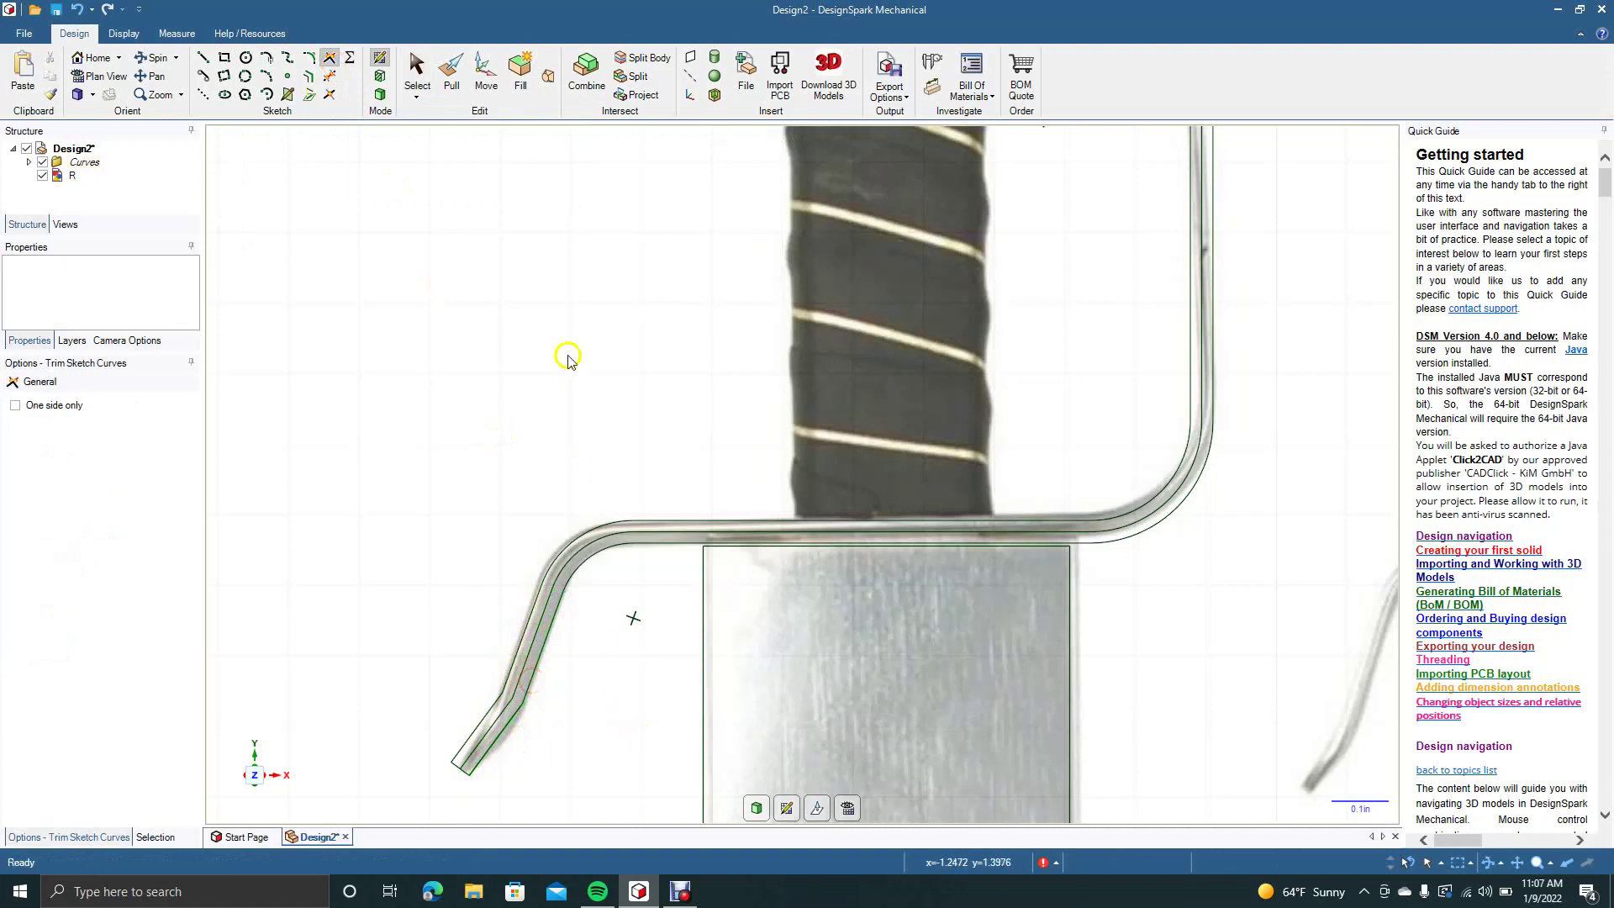
click(417, 72)
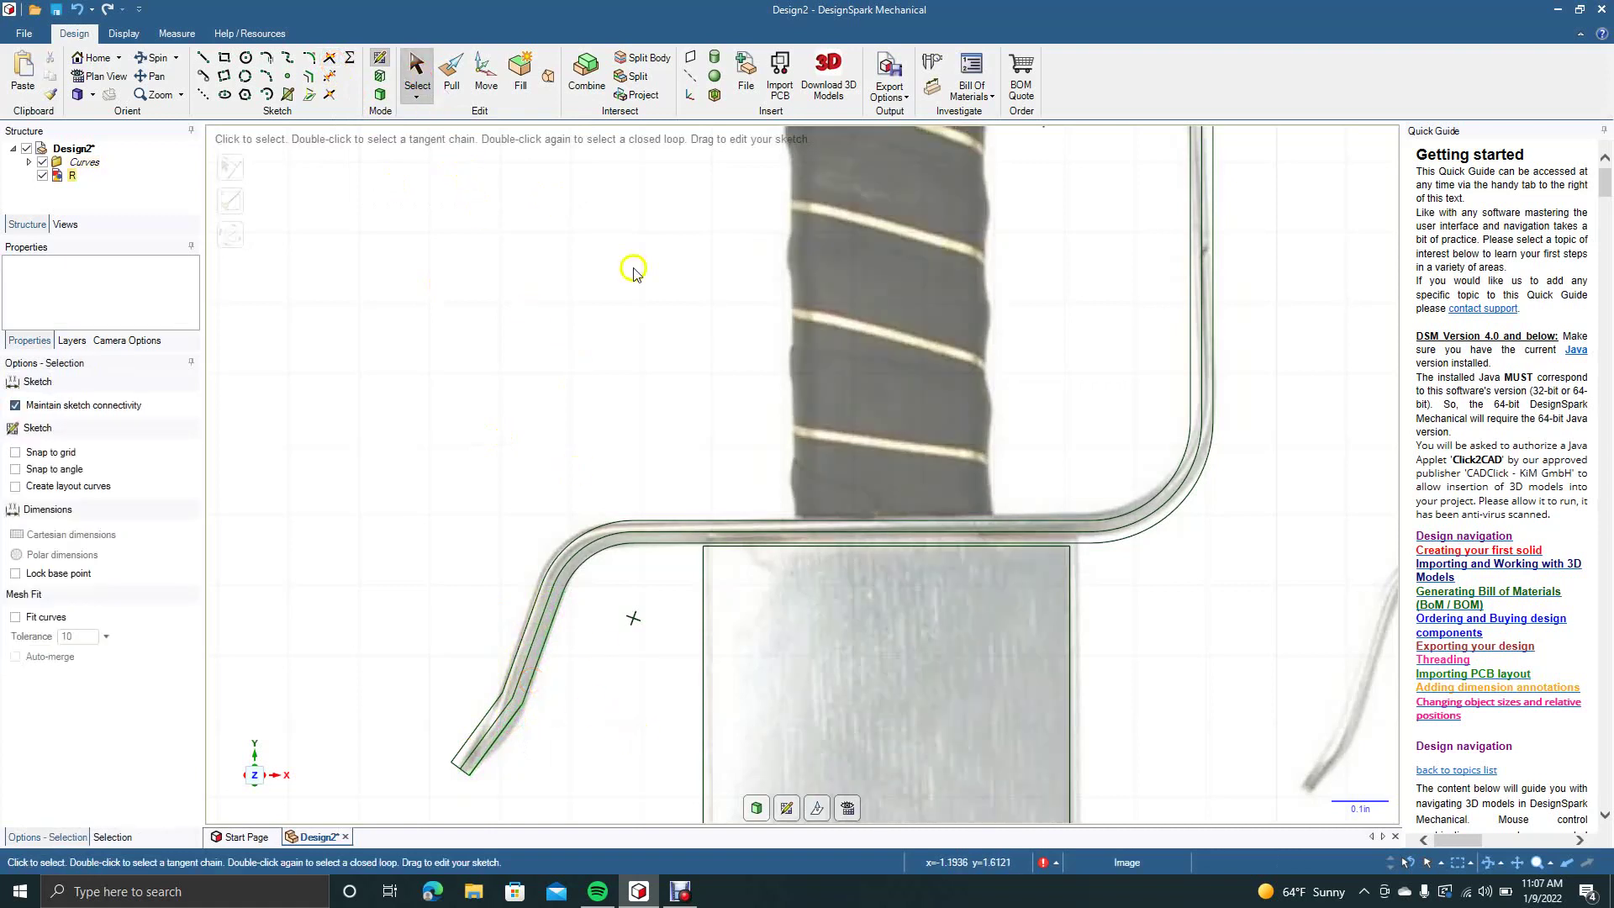
Delete the original centre path's hook segments, bend arc, crossbar, lower corner arc and vertical guard line between the offsets
click(475, 744)
ctrl+click(539, 645)
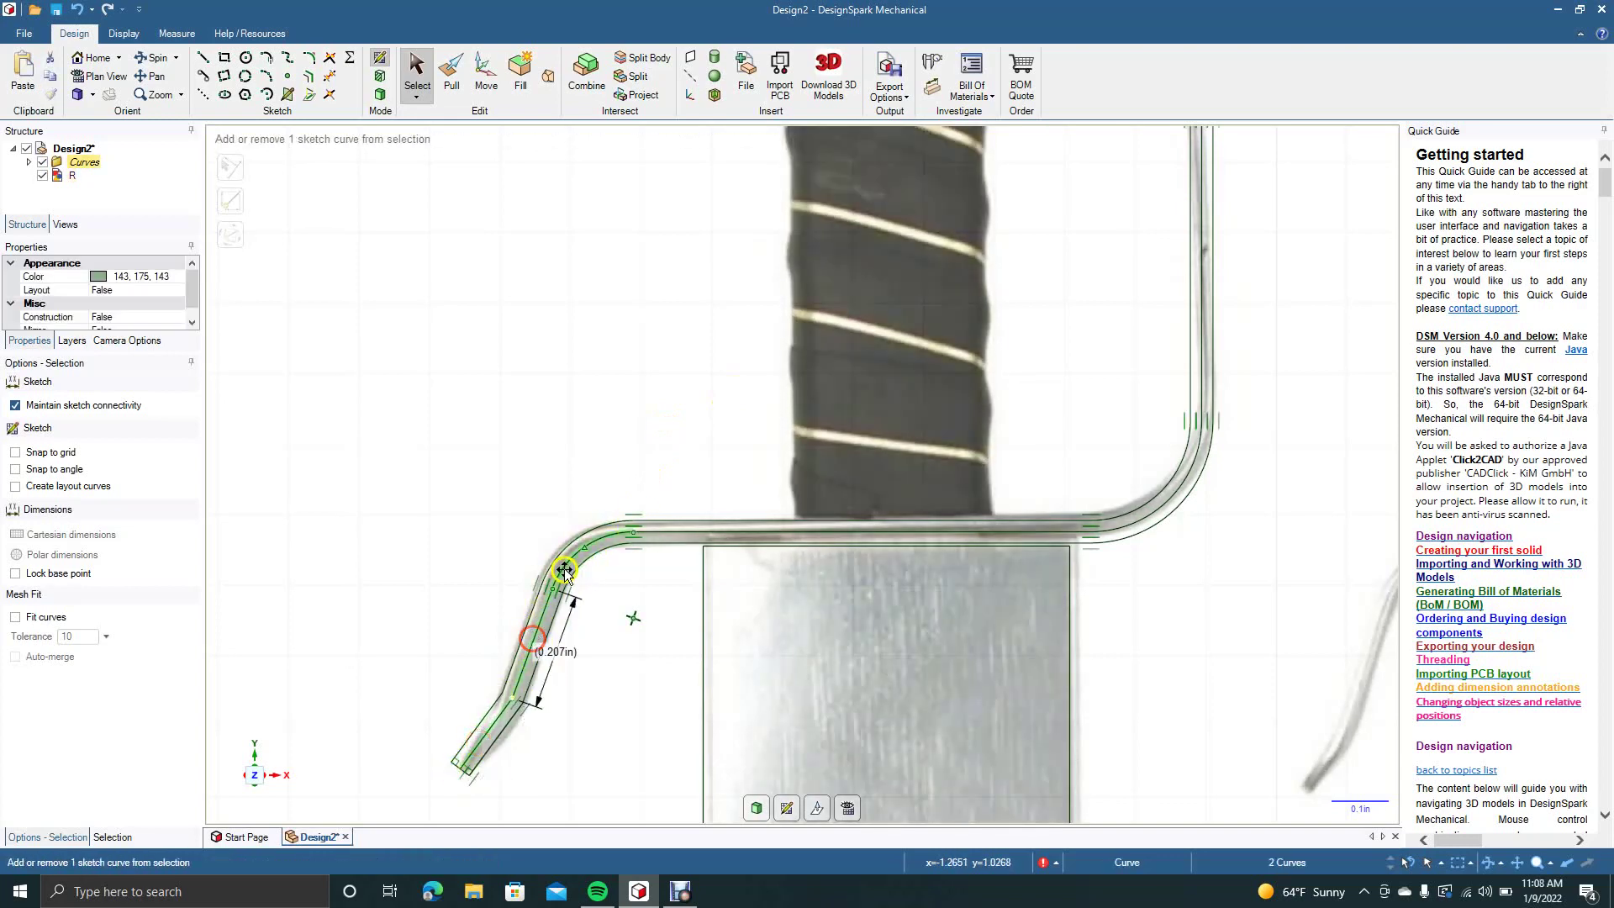
ctrl+click(581, 555)
ctrl+click(720, 533)
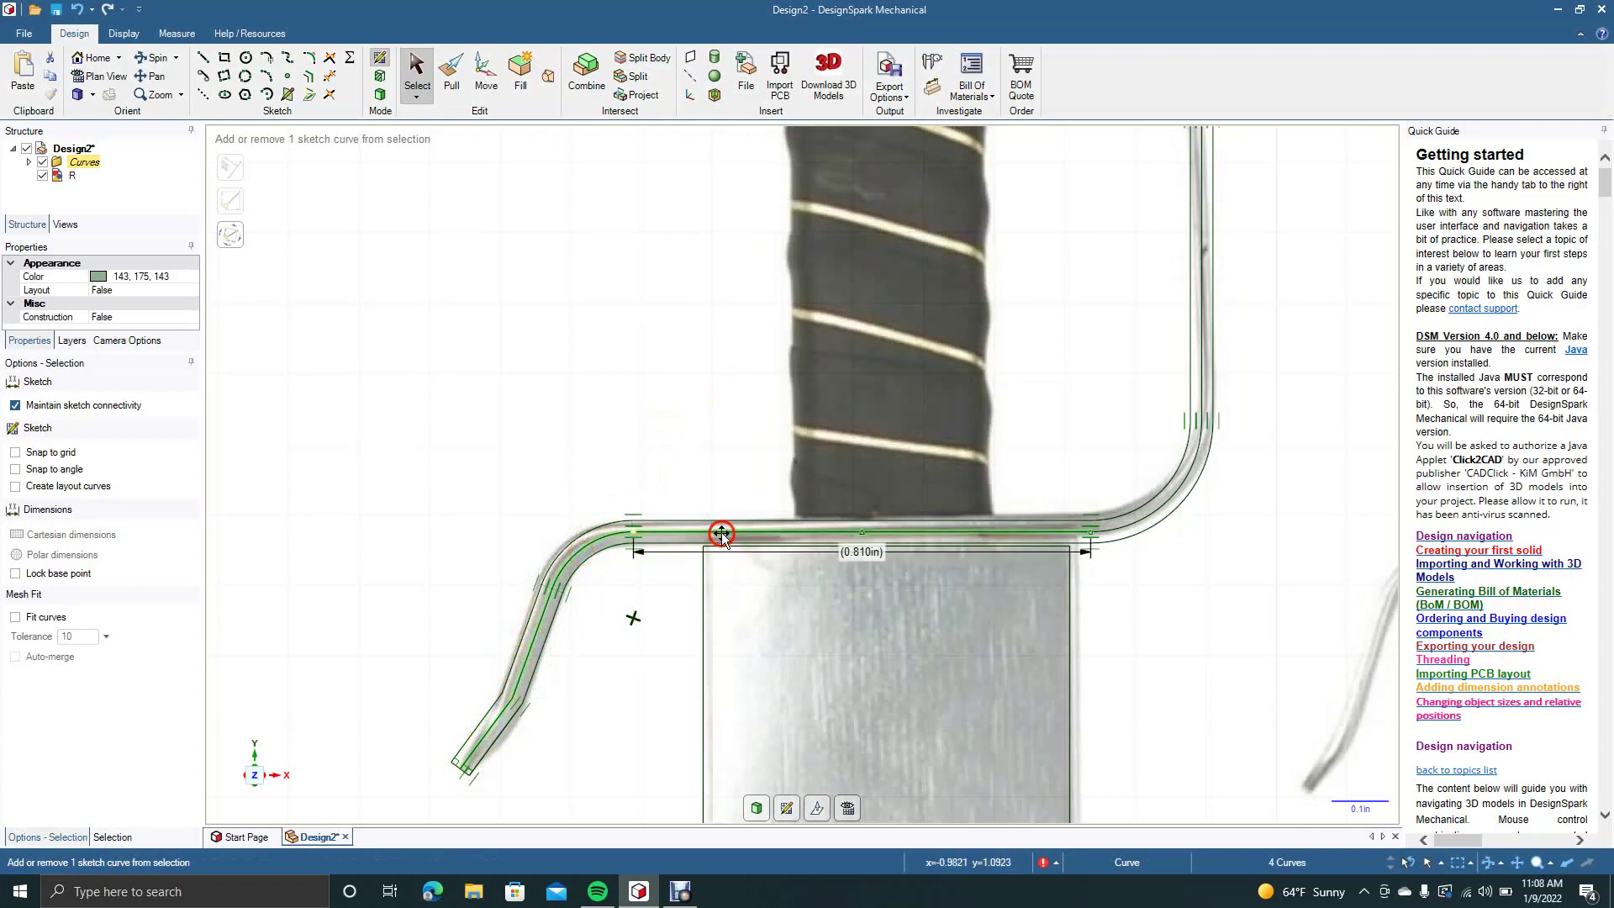
ctrl+click(1120, 527)
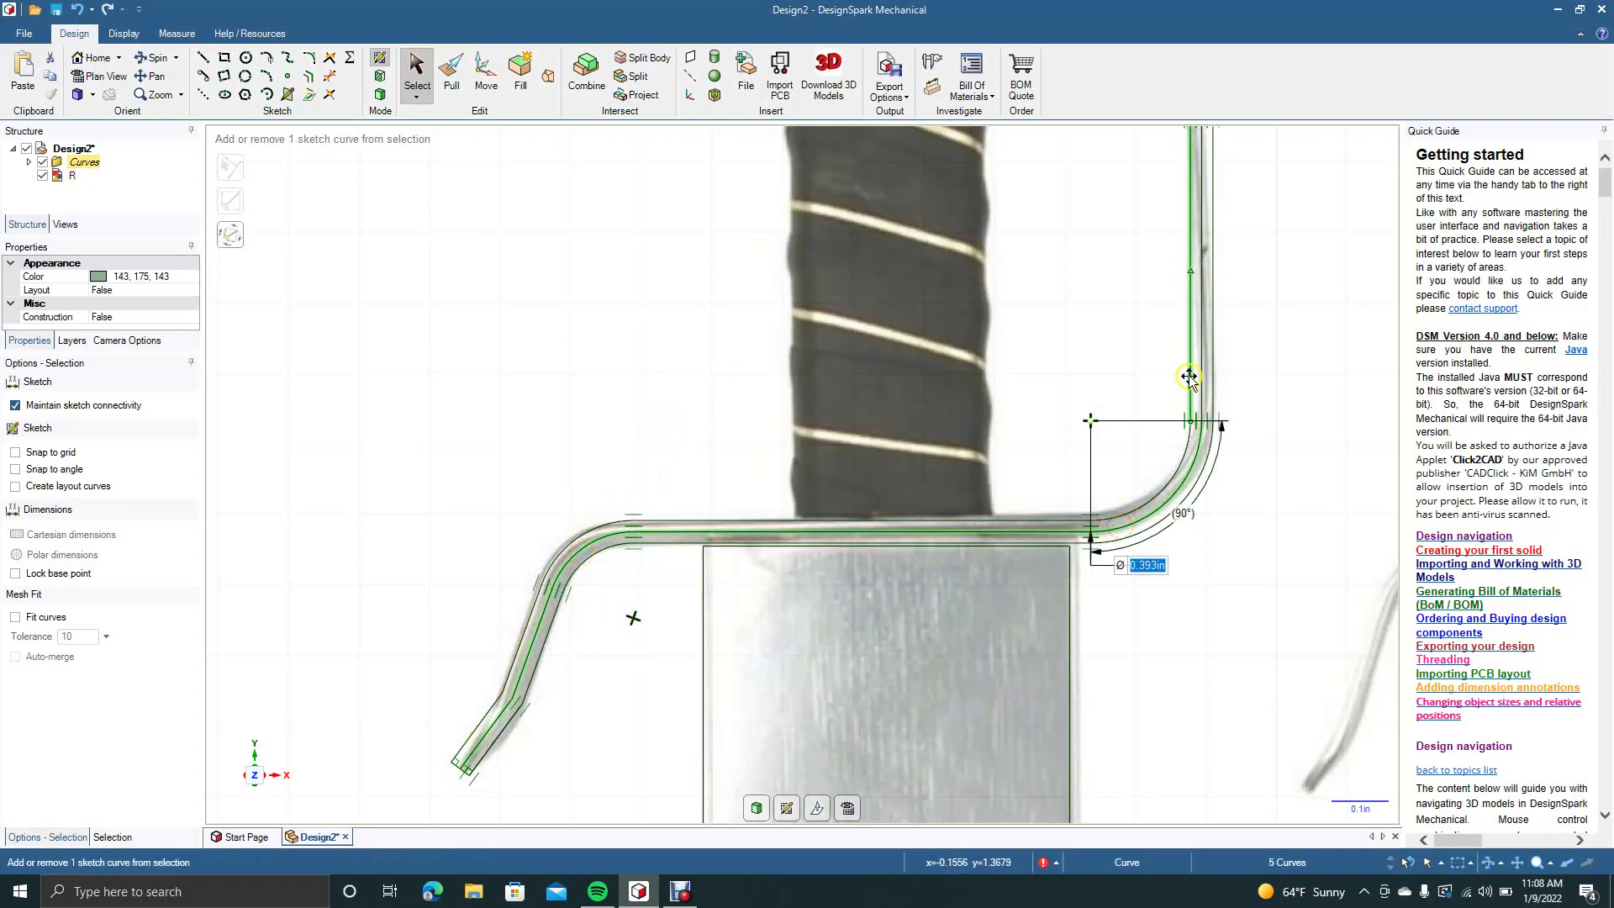
ctrl+click(1204, 354)
key(Escape)
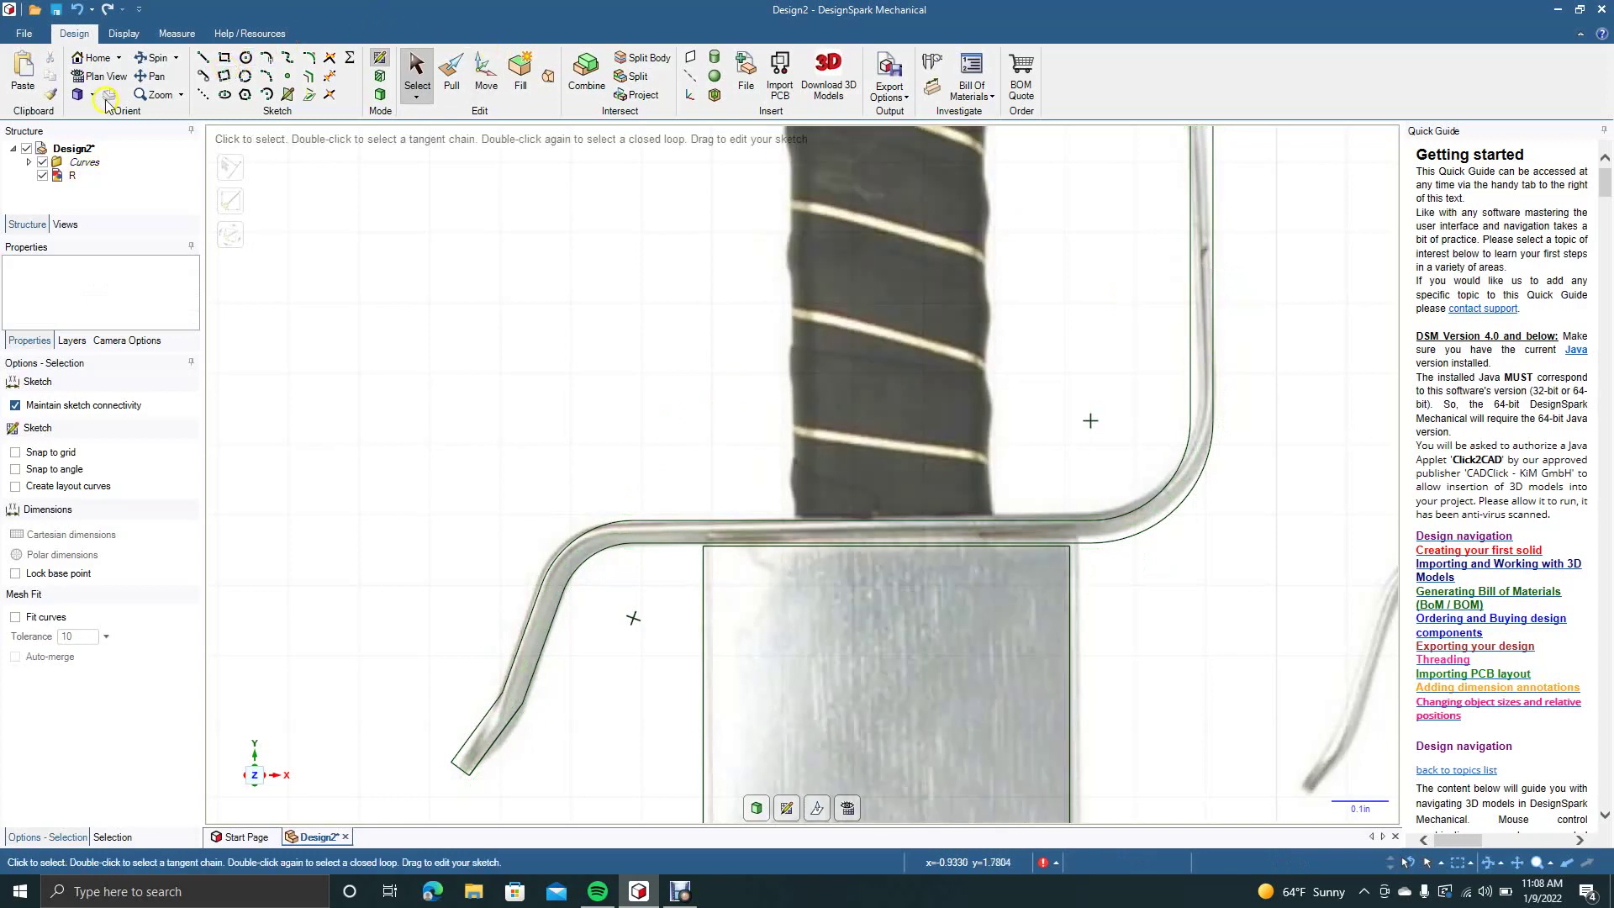
Delete the original centre line across the handle top and the upper corner arc between the offsets
click(156, 77)
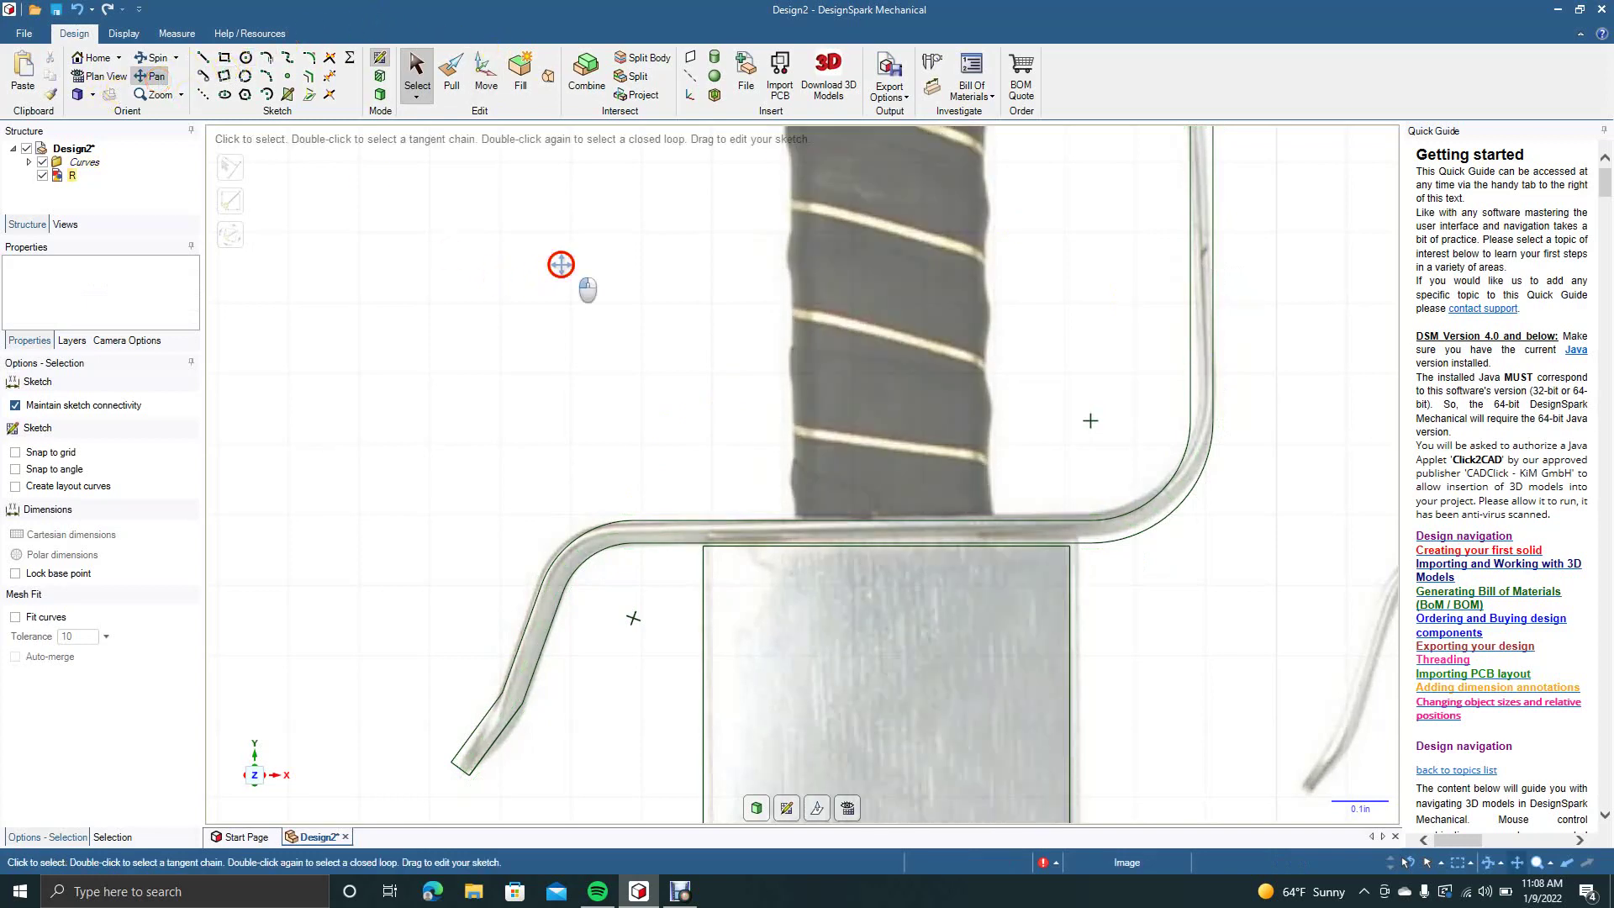
drag(558, 260, 505, 607)
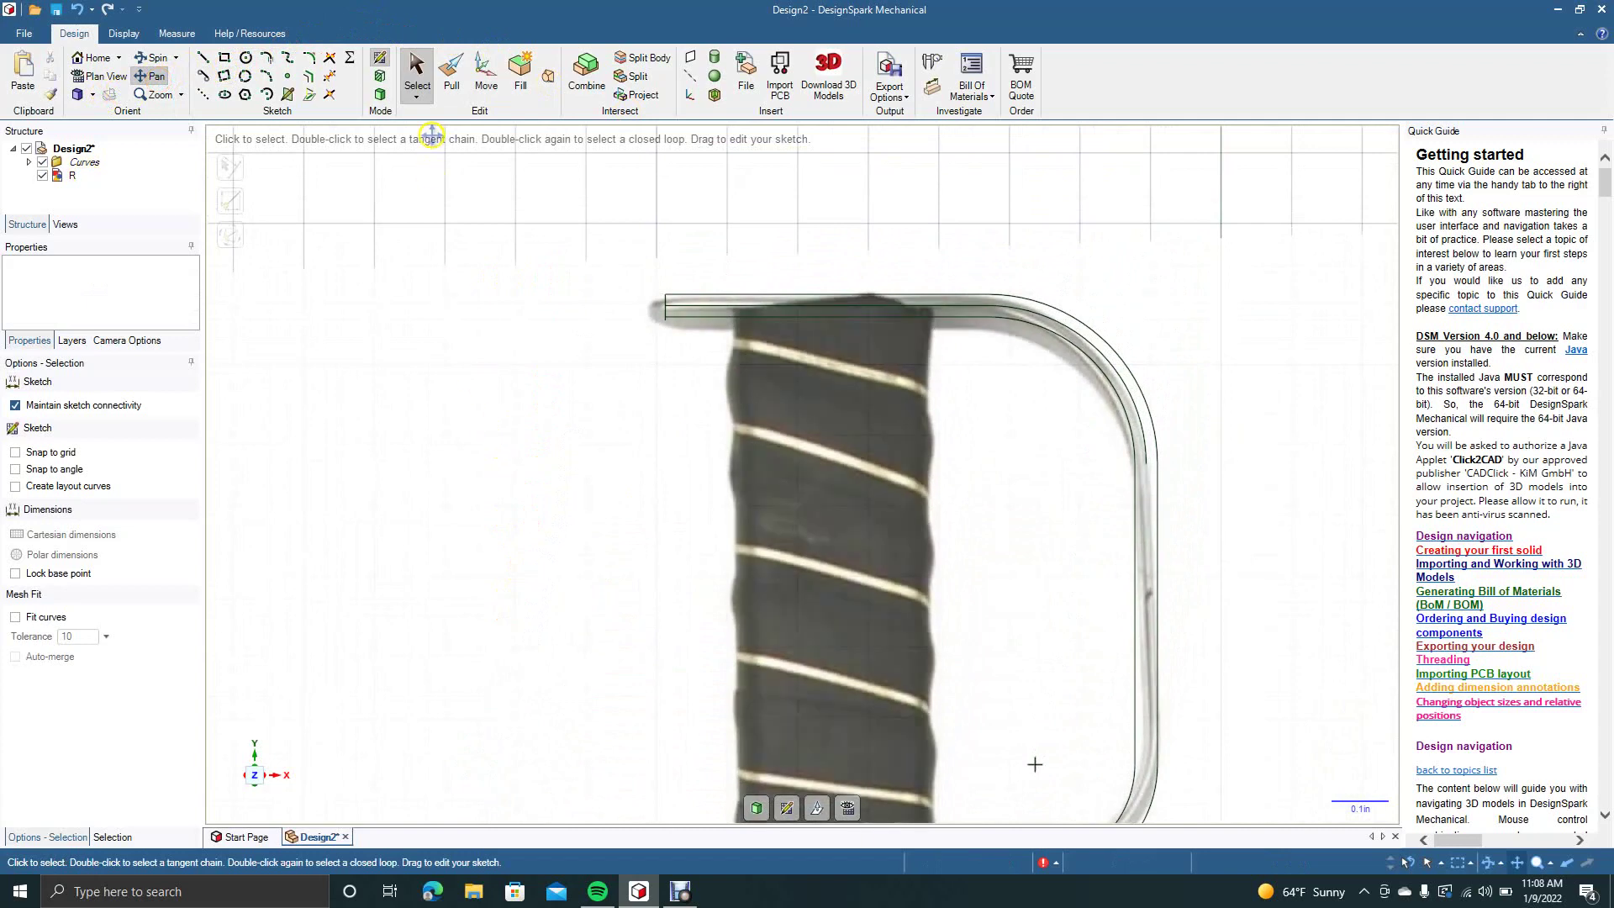
click(414, 65)
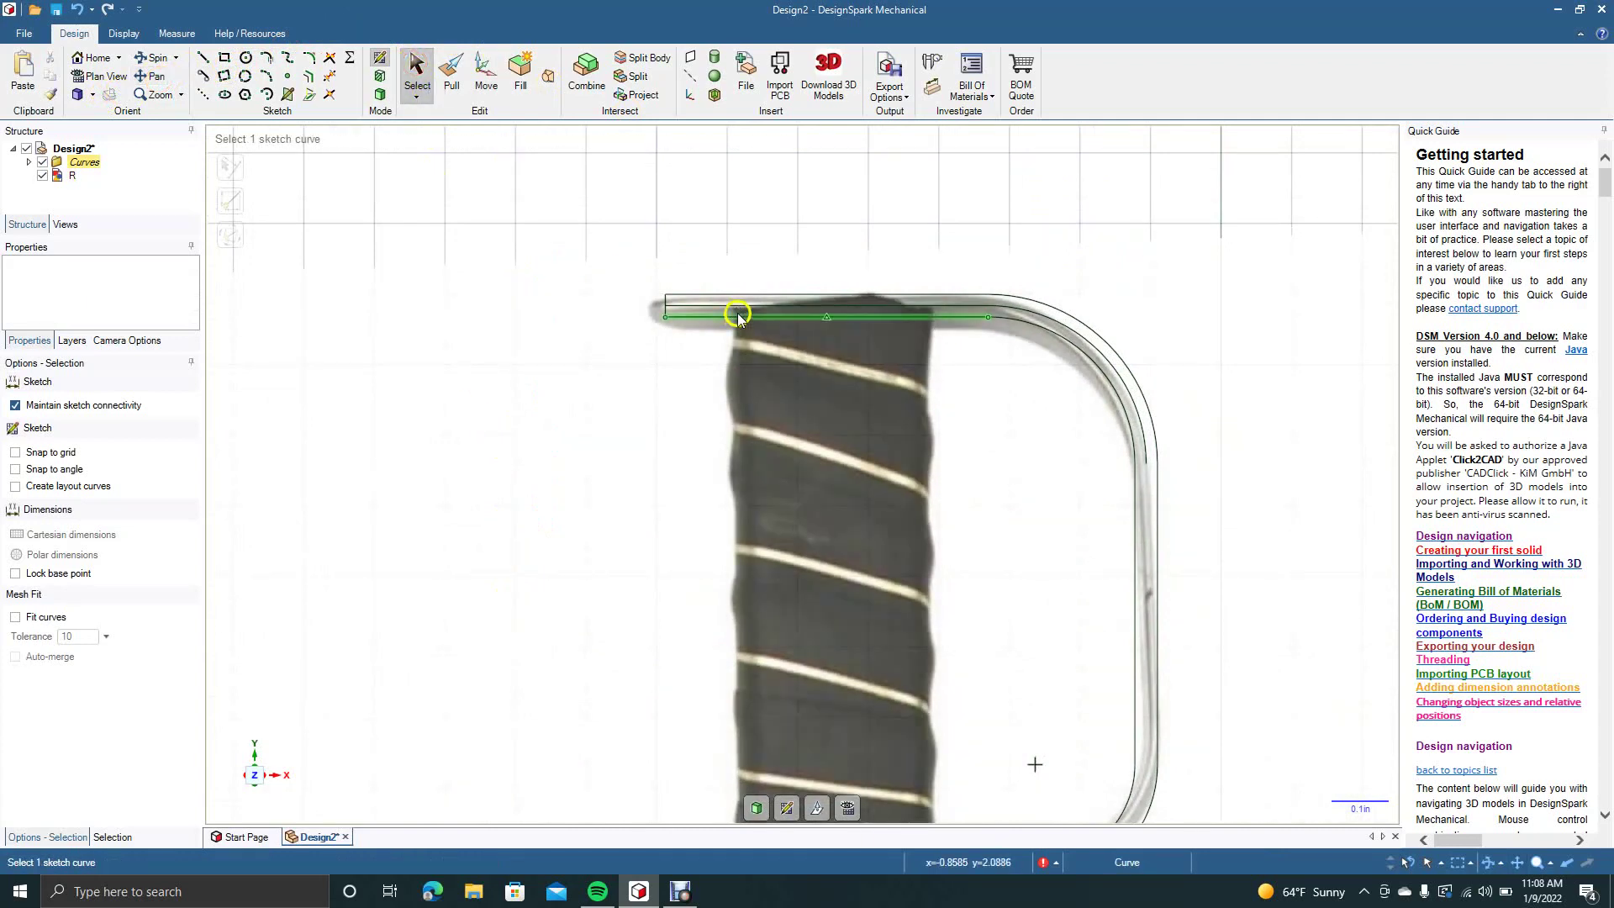
click(738, 308)
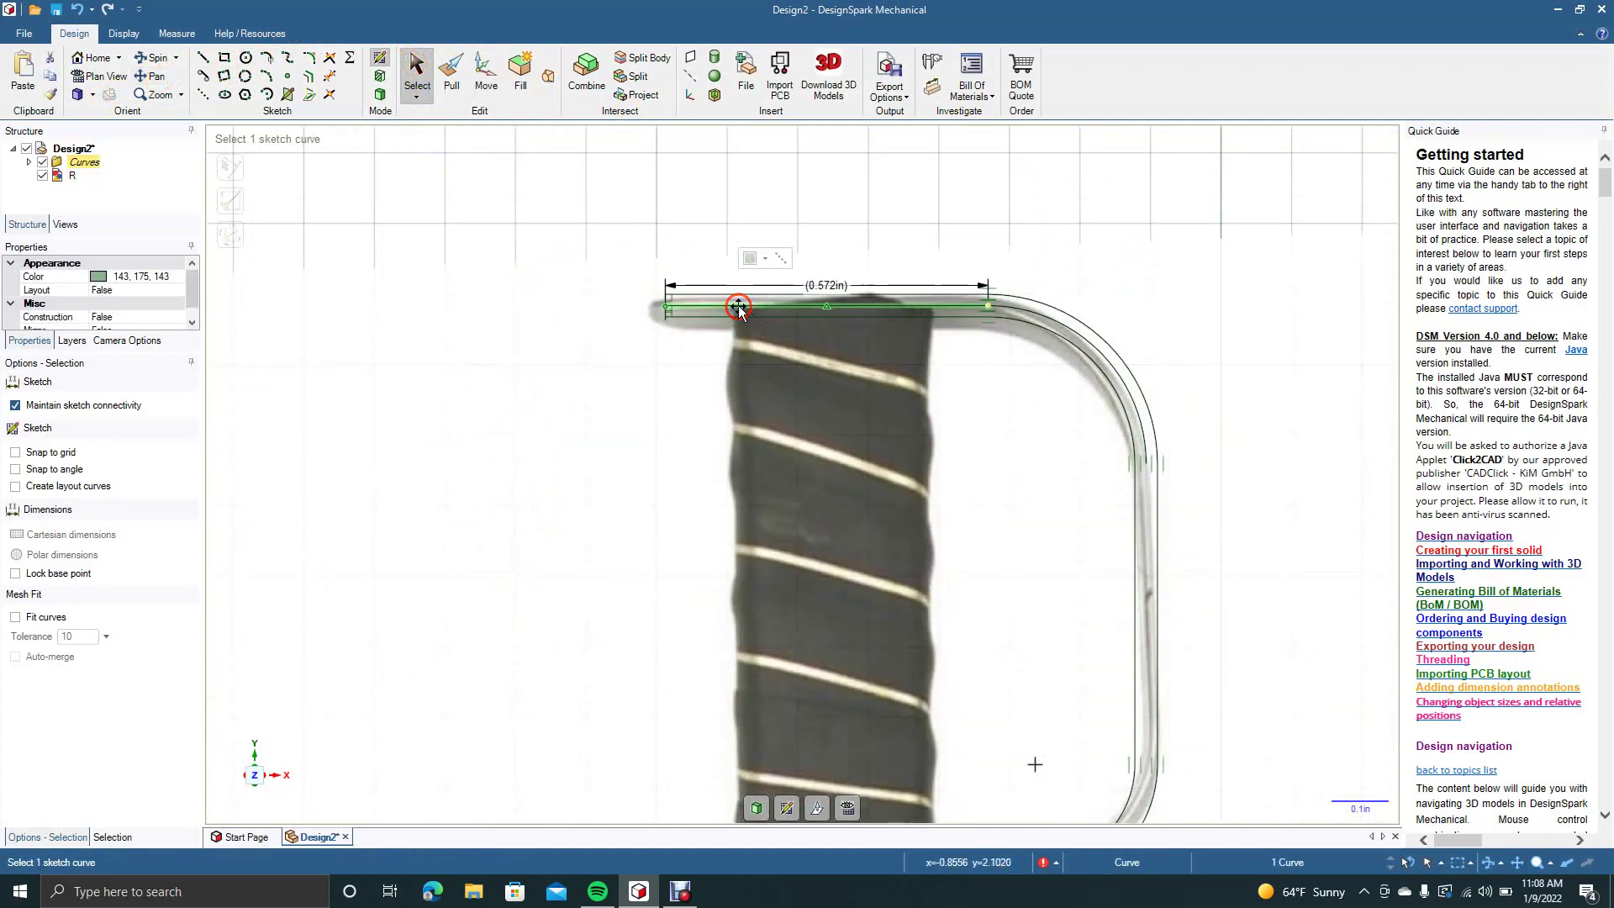
ctrl+click(1020, 308)
key(Escape)
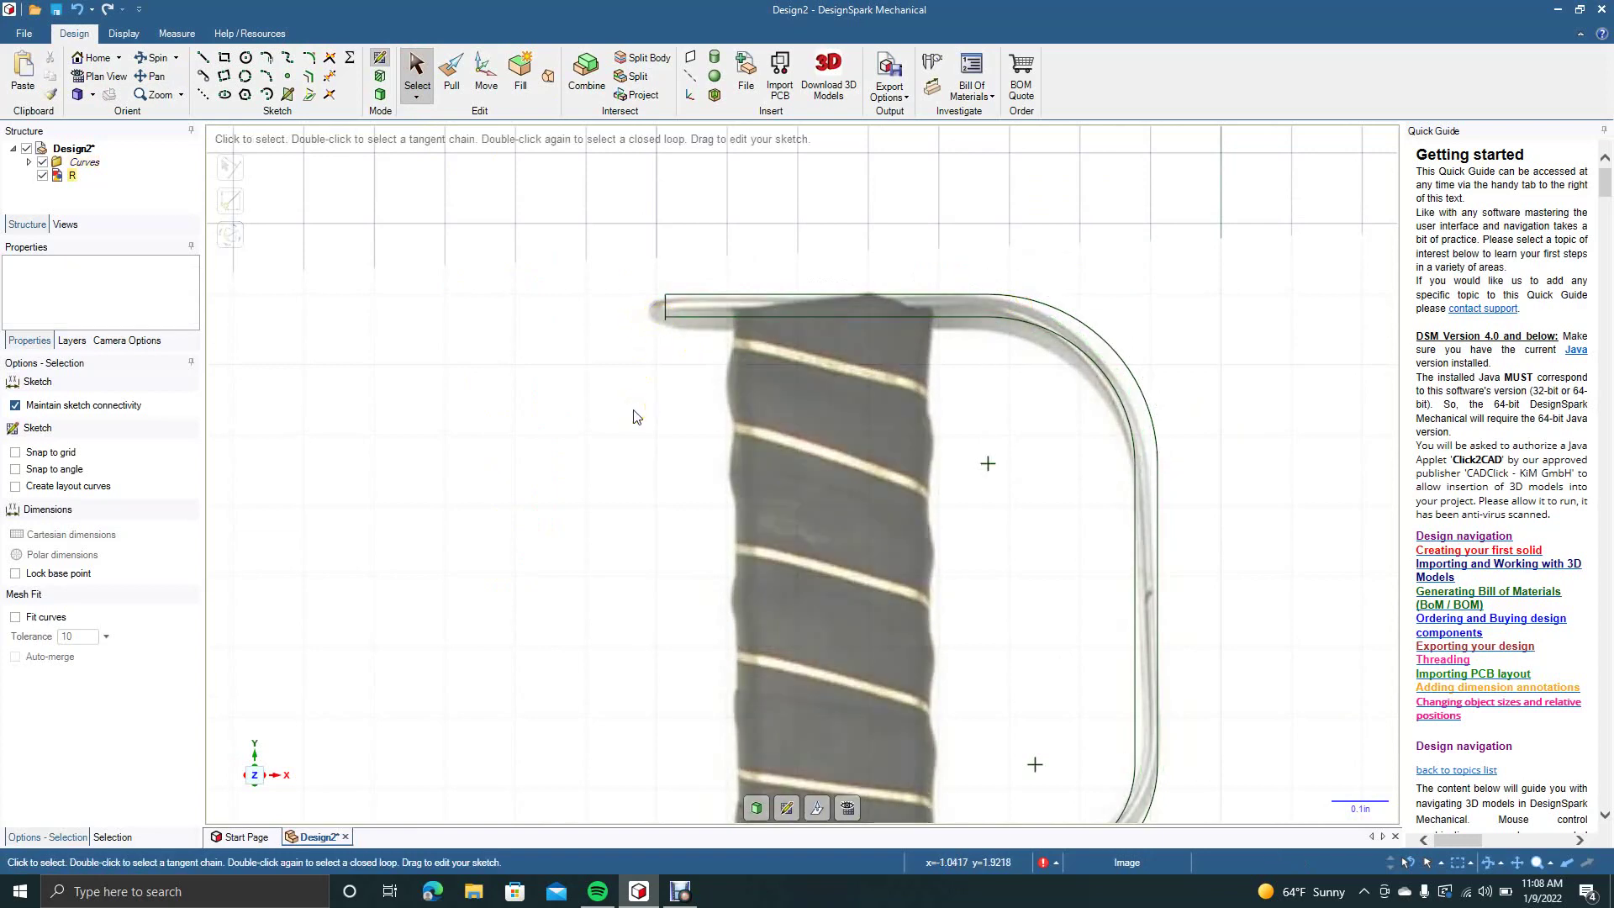
scroll(634, 416, up, 4)
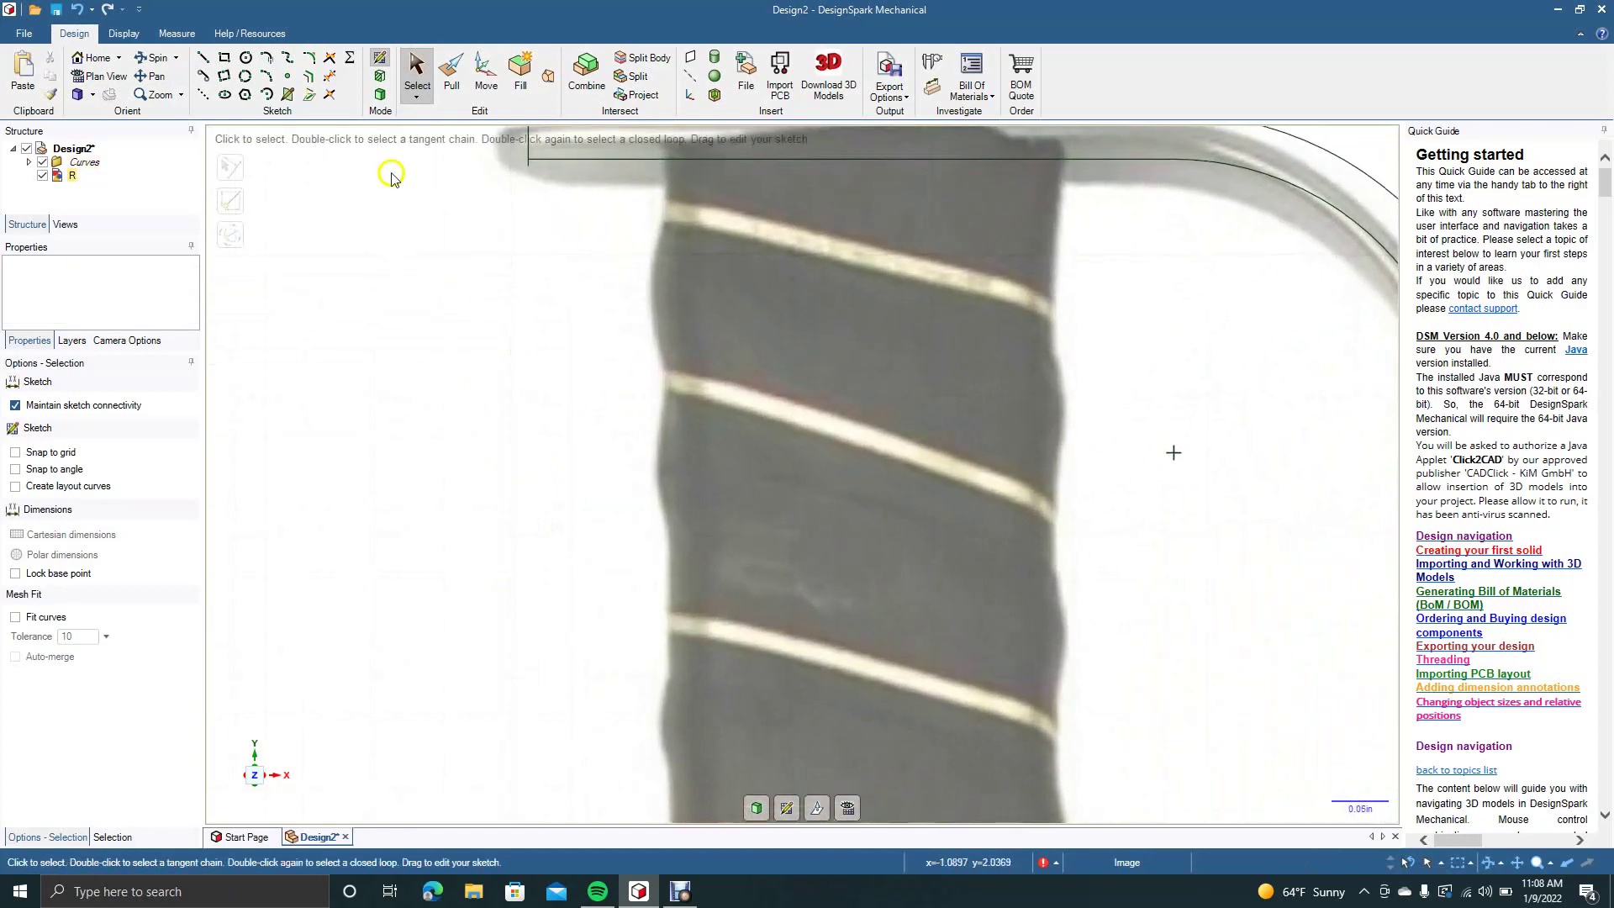
click(333, 78)
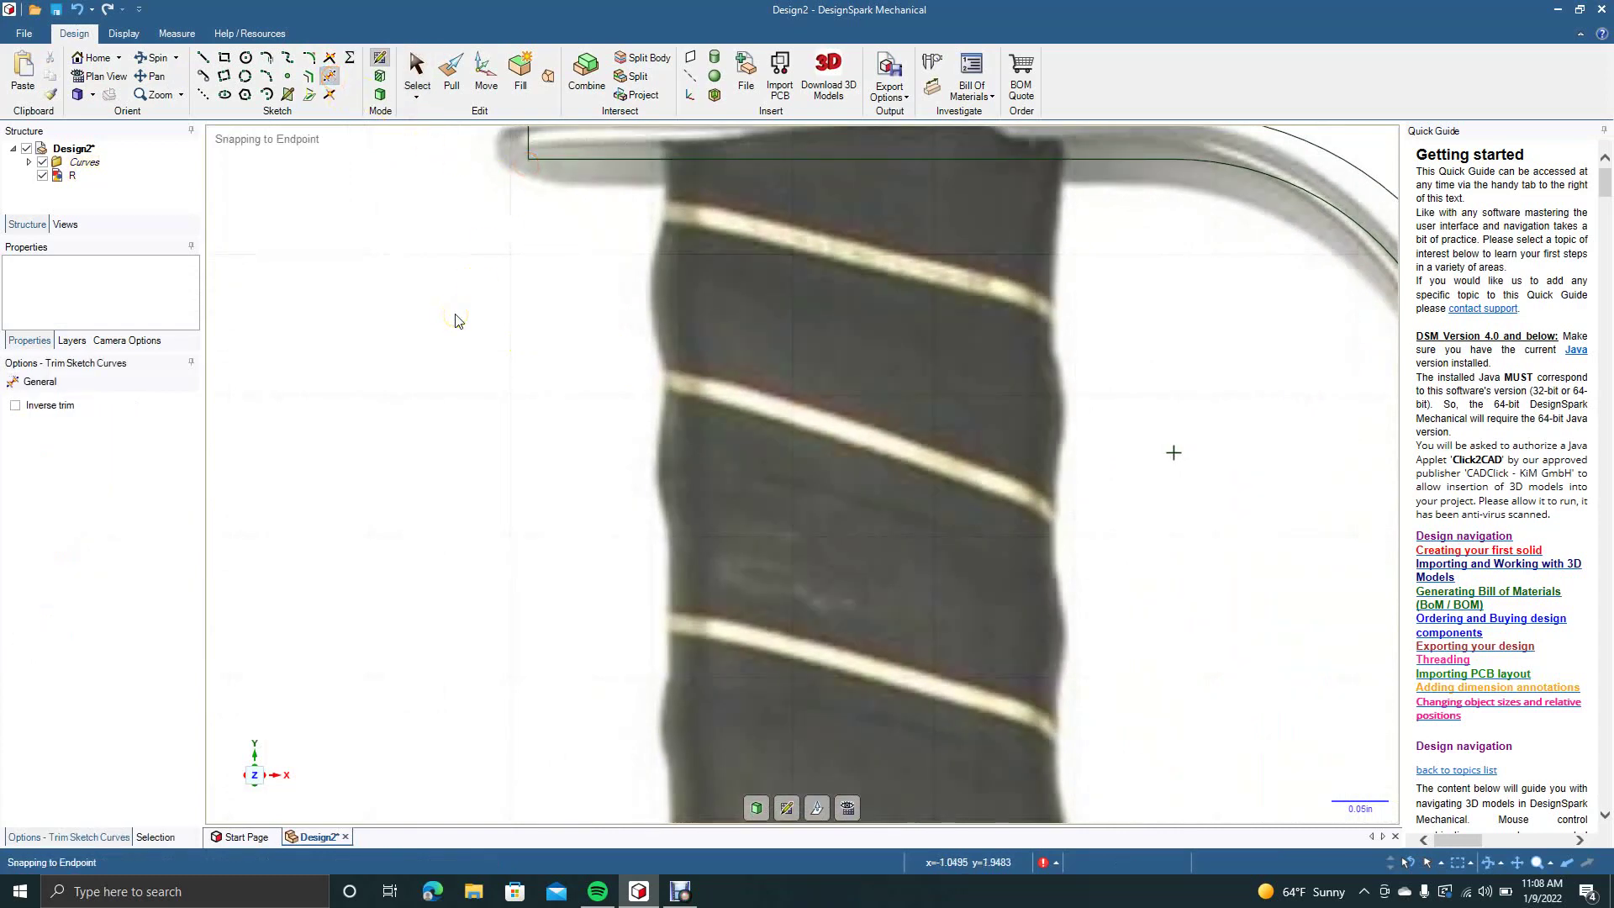
scroll(454, 320, down, 8)
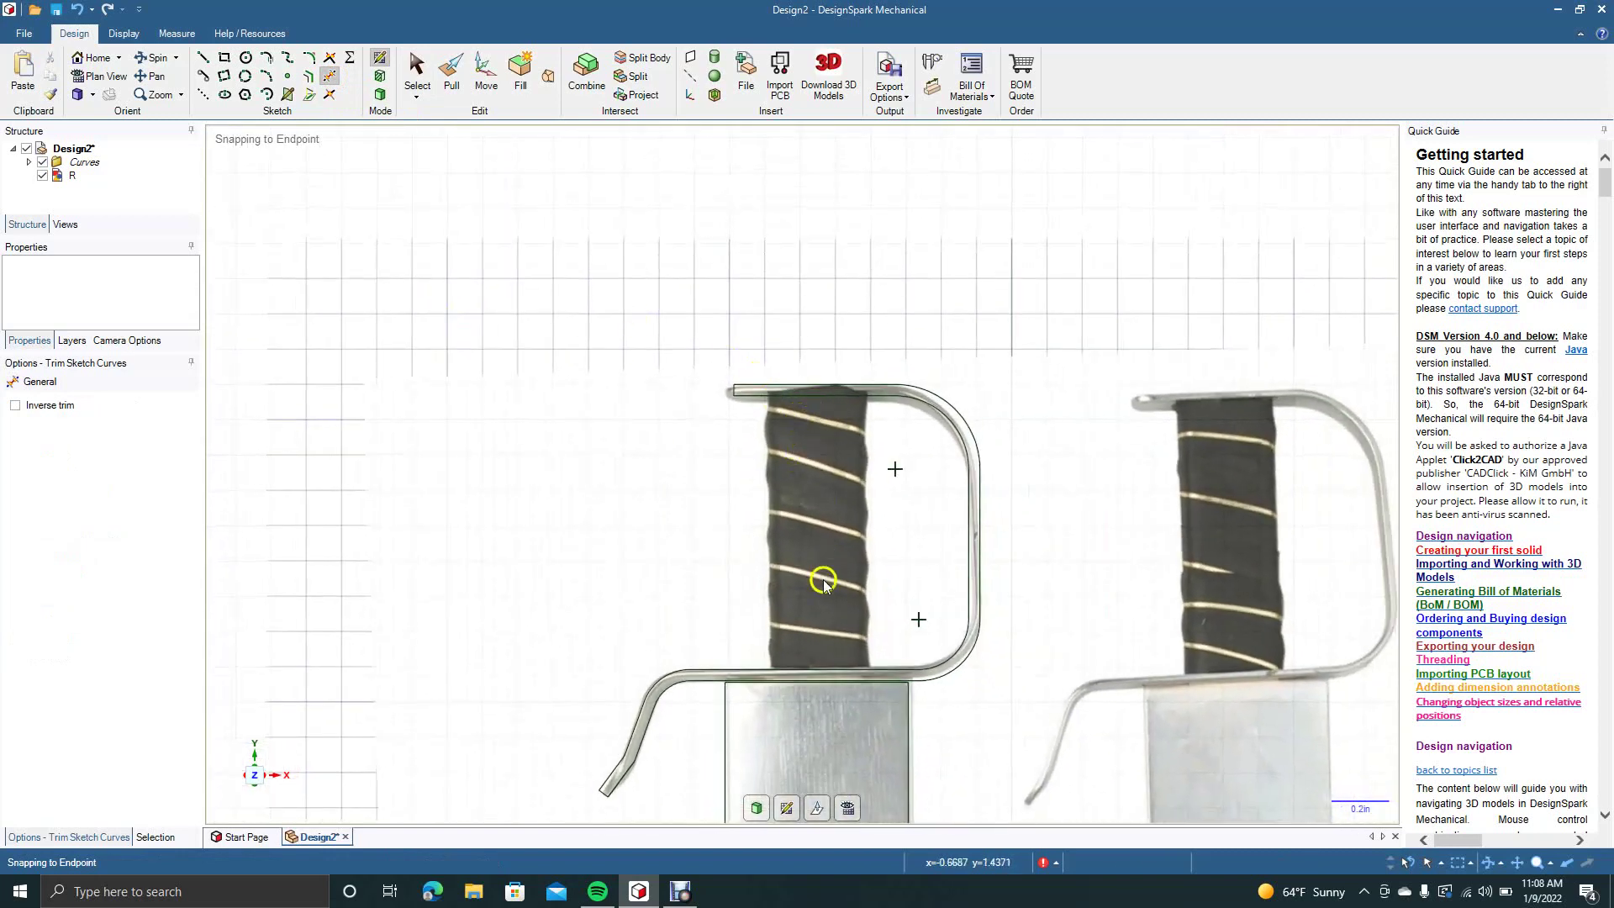
Draw a rectangle about 0.191 by 0.970 in over the handle's right half, from the top bar's lower-line midpoint down to the crossbar
scroll(824, 551, up, 4)
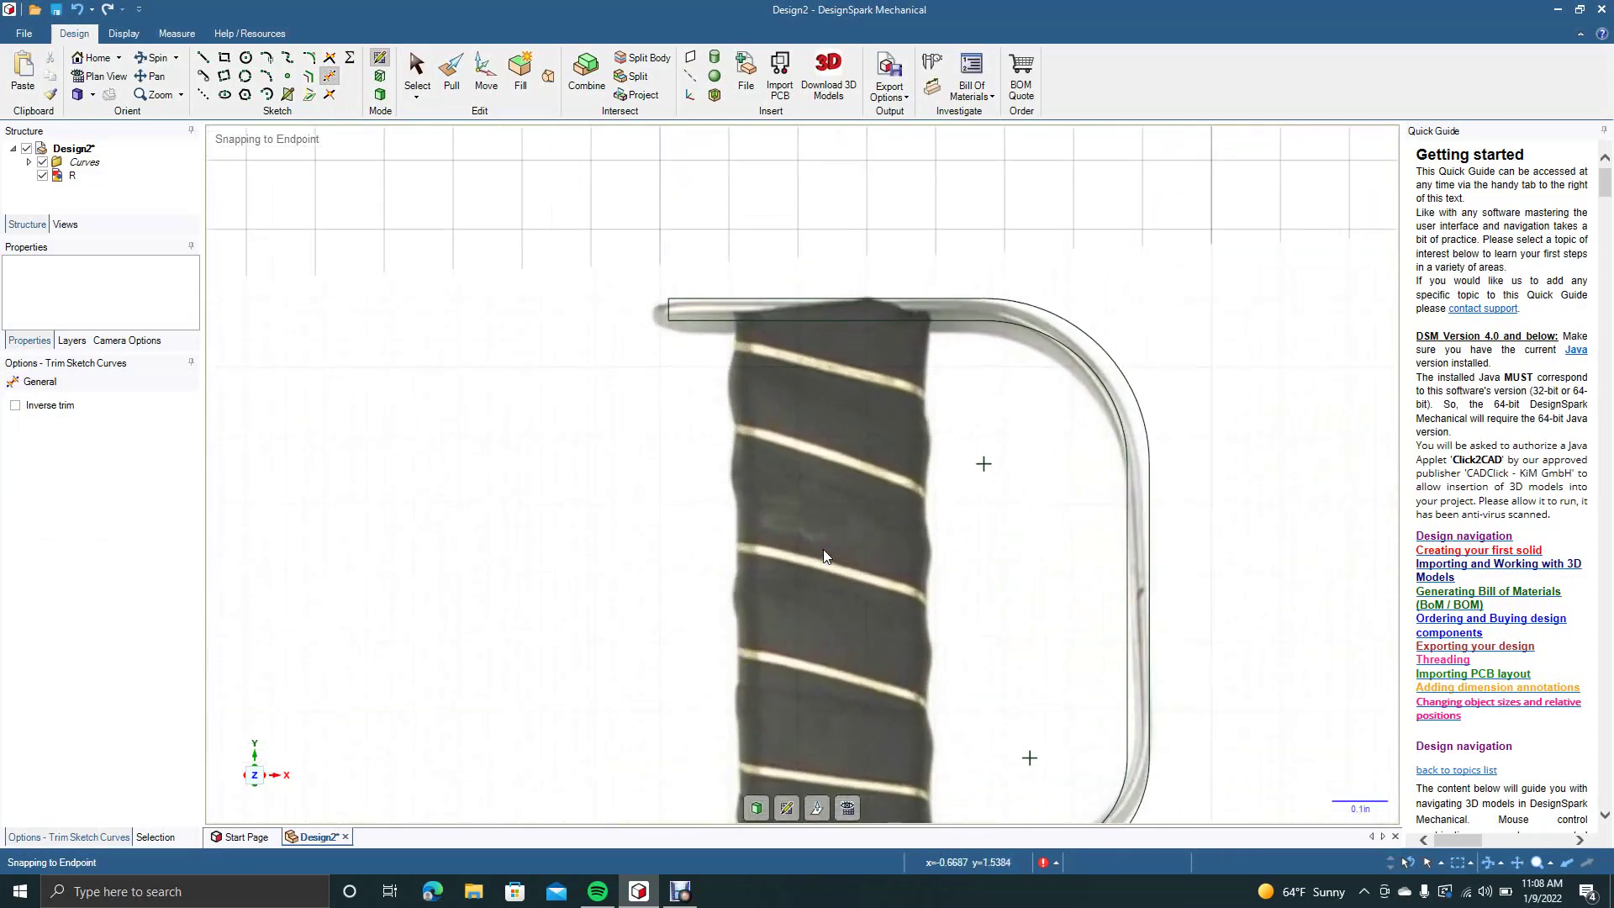
click(154, 76)
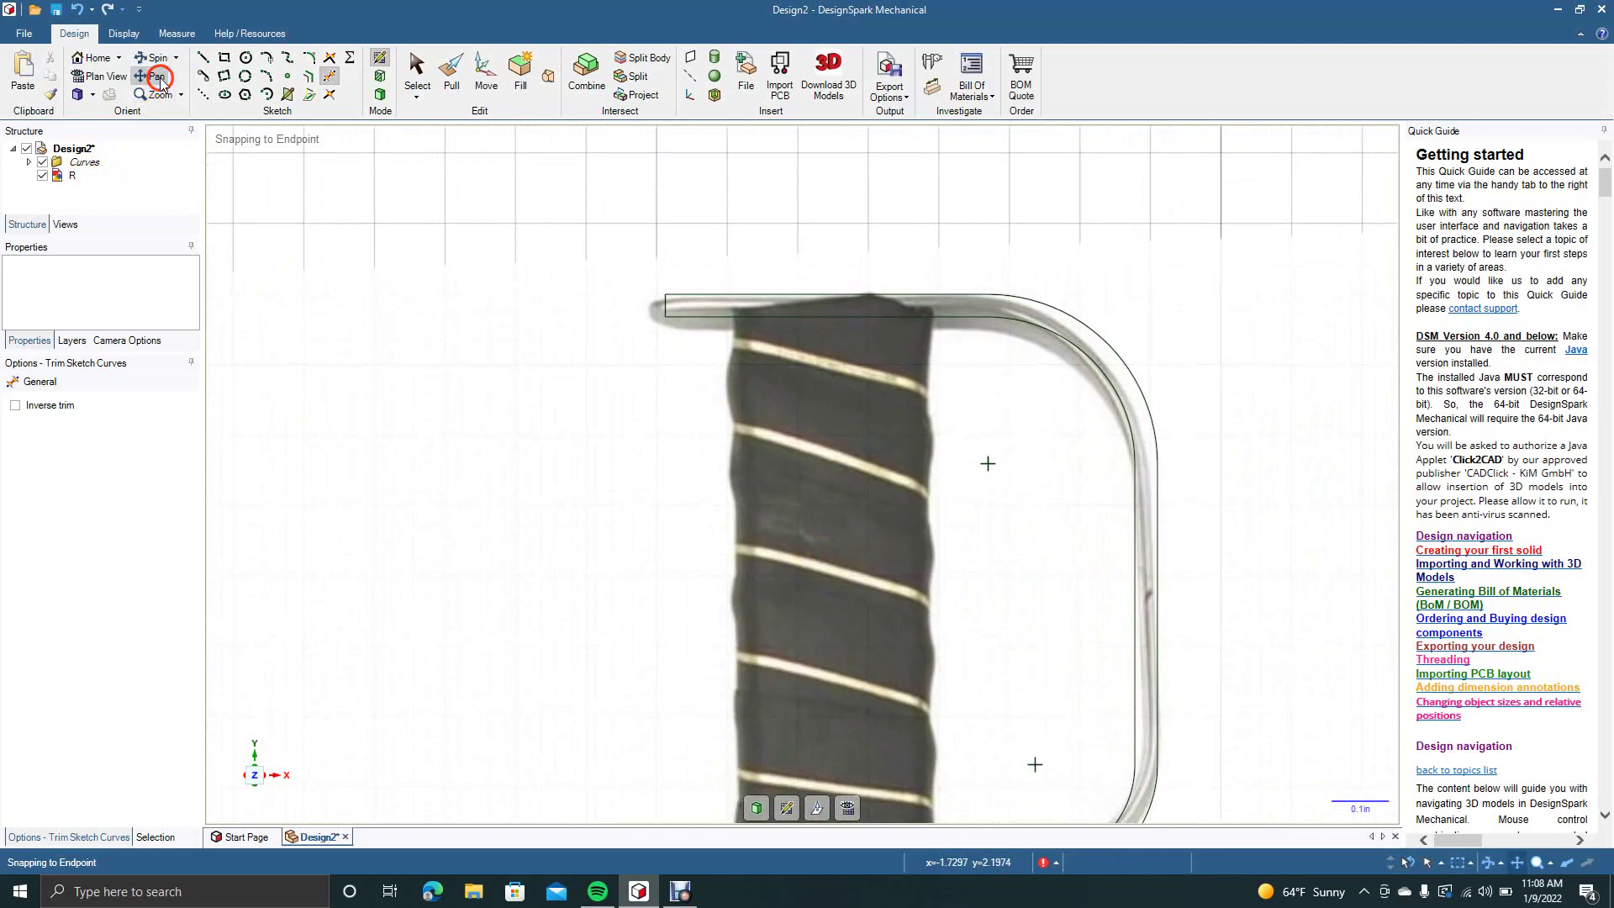
drag(439, 458, 431, 331)
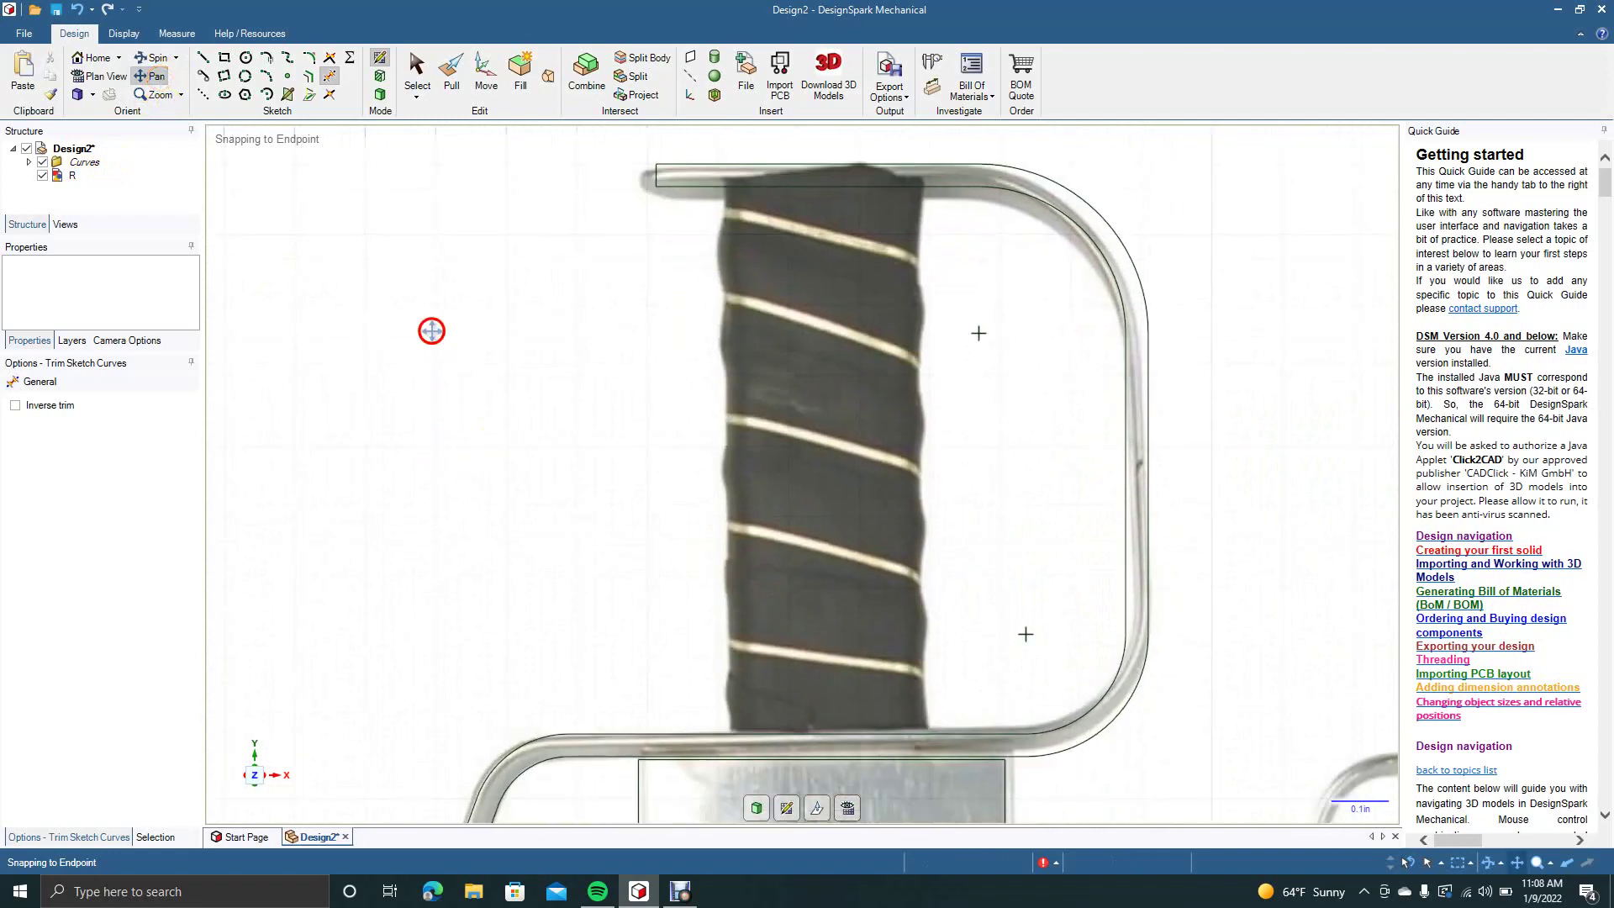
click(225, 58)
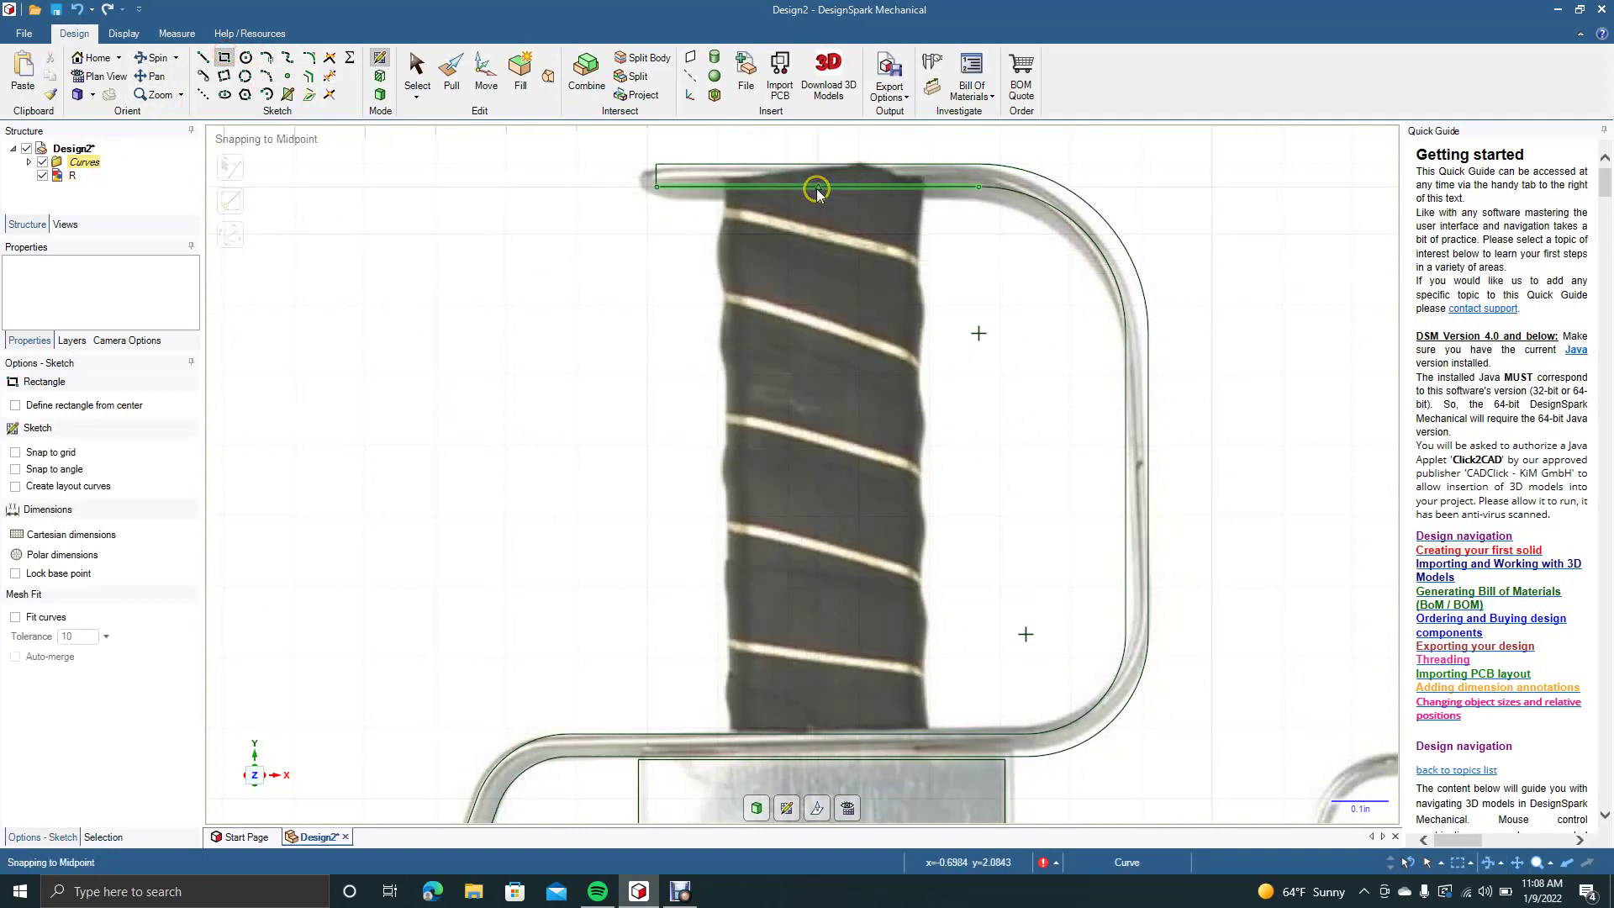
click(816, 187)
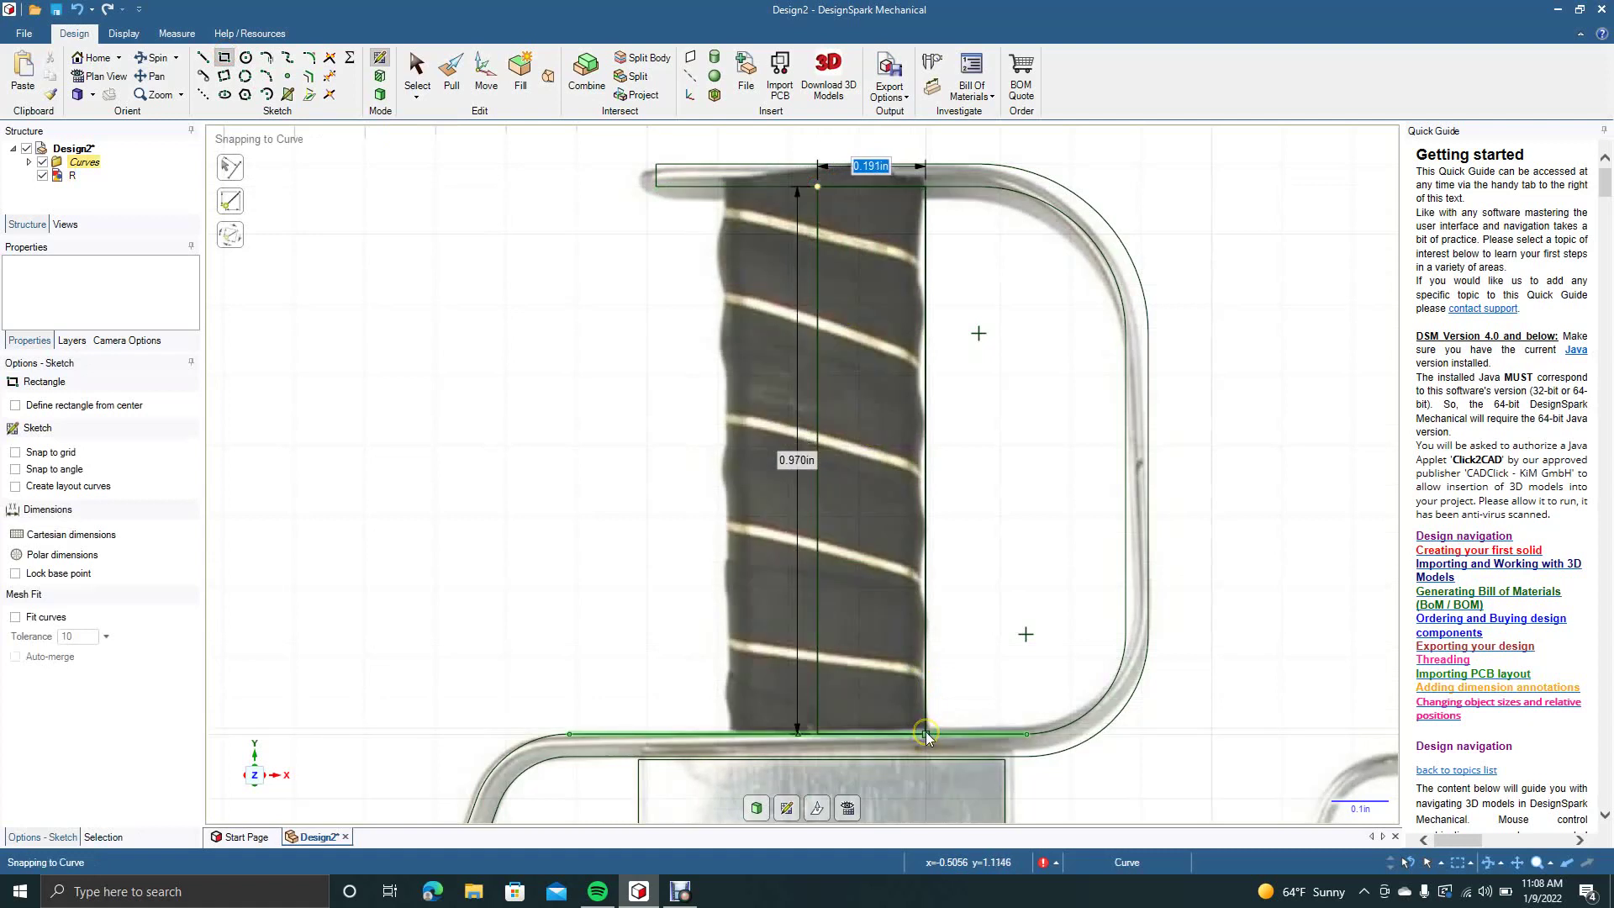
click(926, 732)
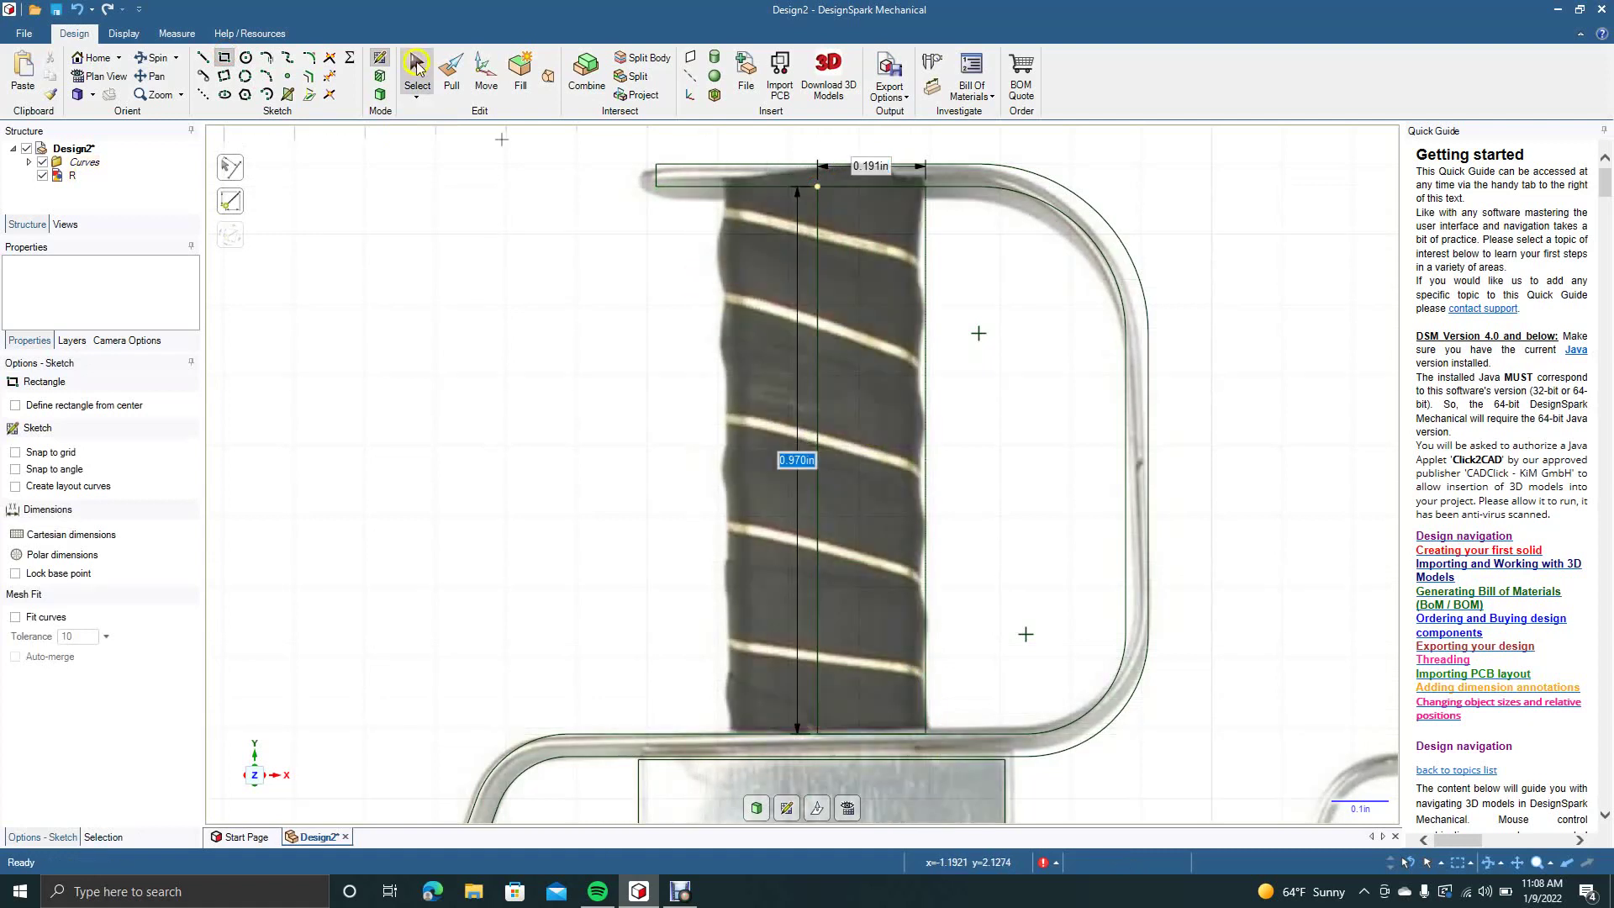
click(417, 72)
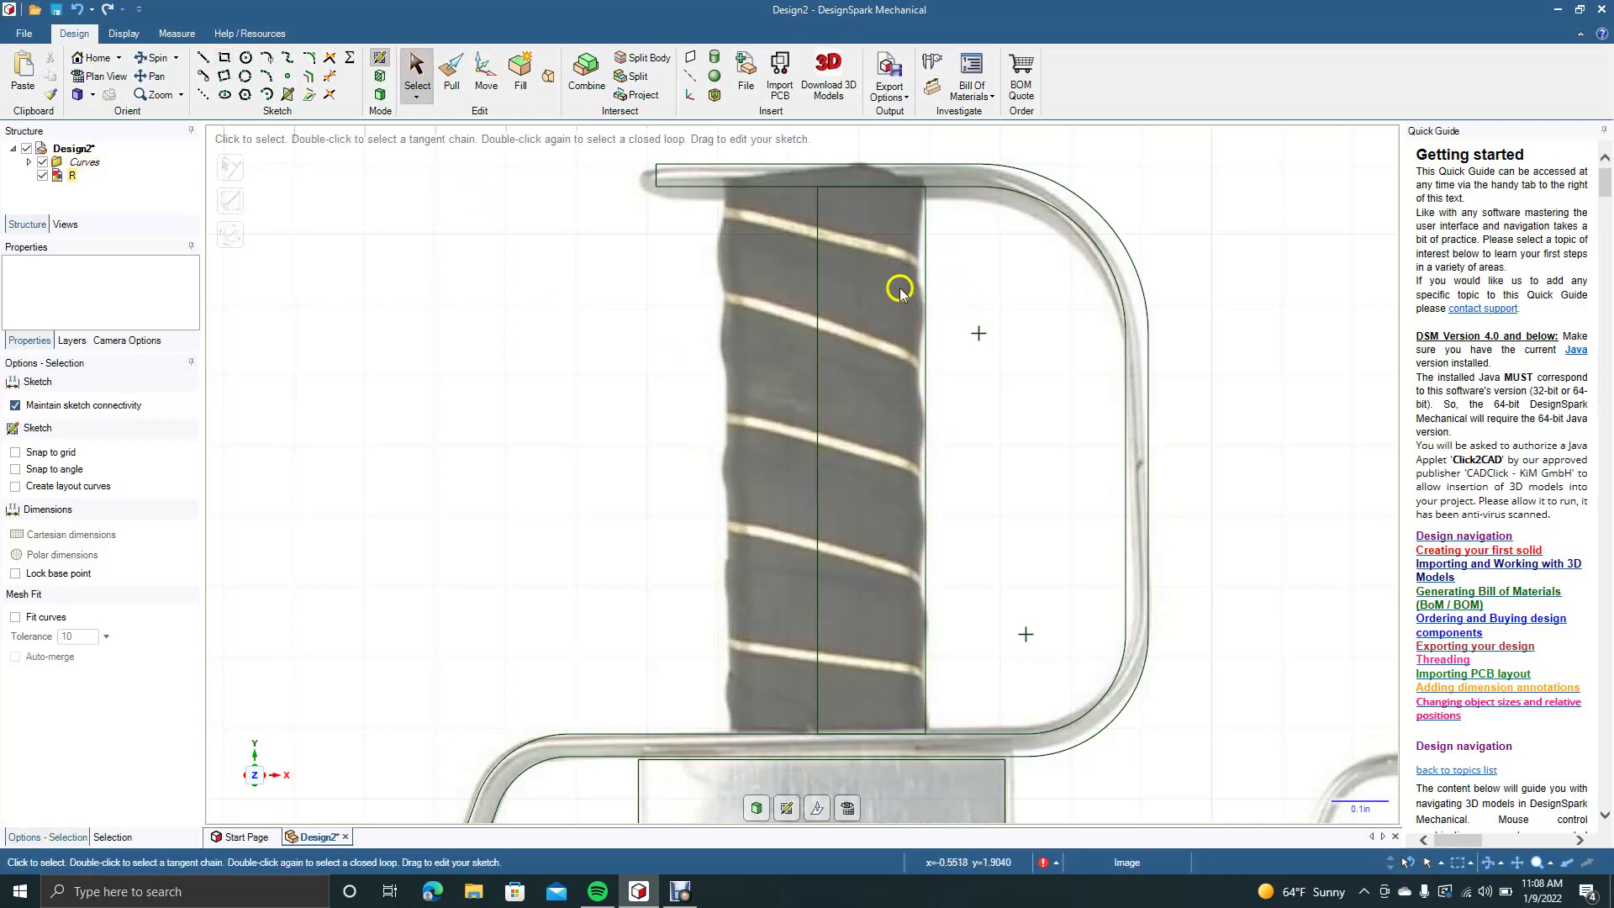
Sketch a narrow vertical ellipse about 0.197 in long and 0.054 in wide centred on the handle rectangle's right edge
click(226, 95)
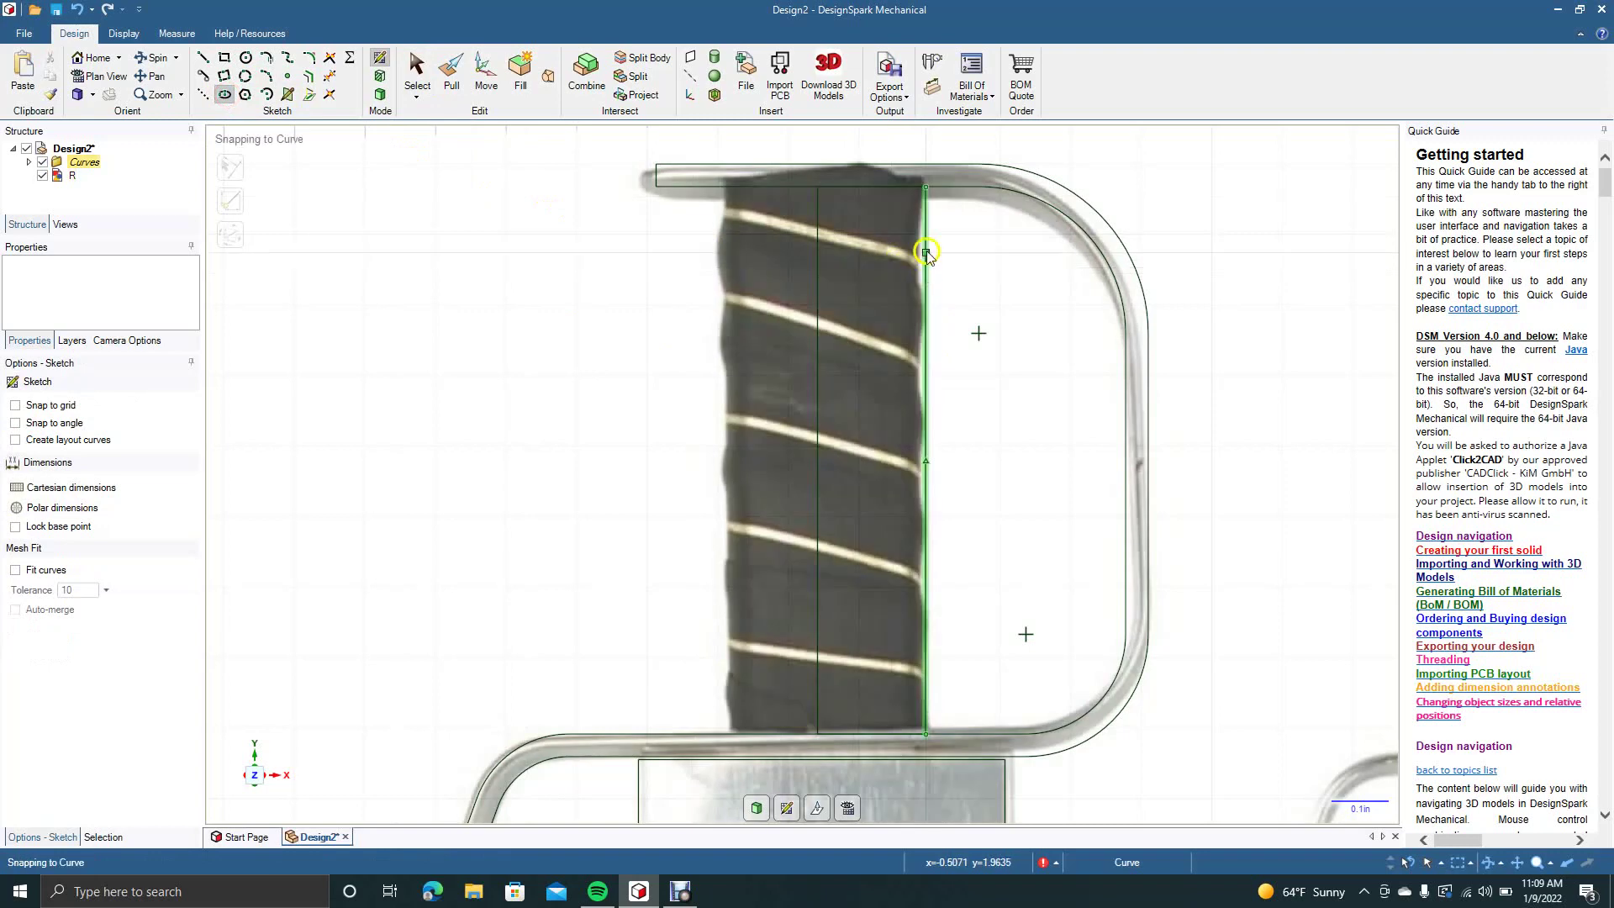
click(923, 333)
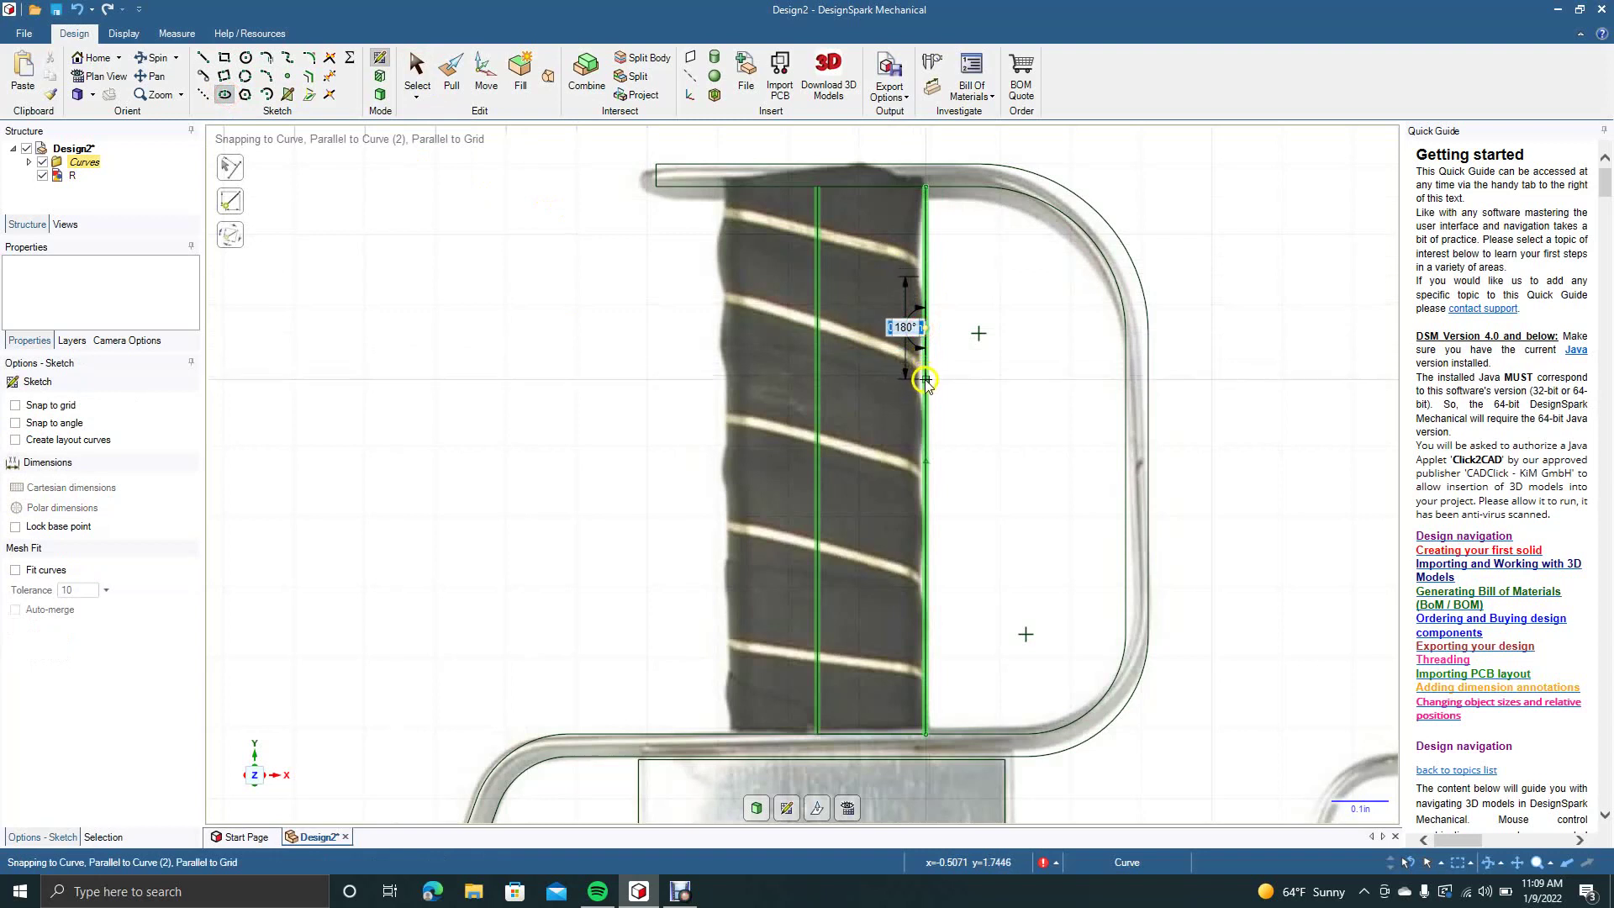
click(924, 385)
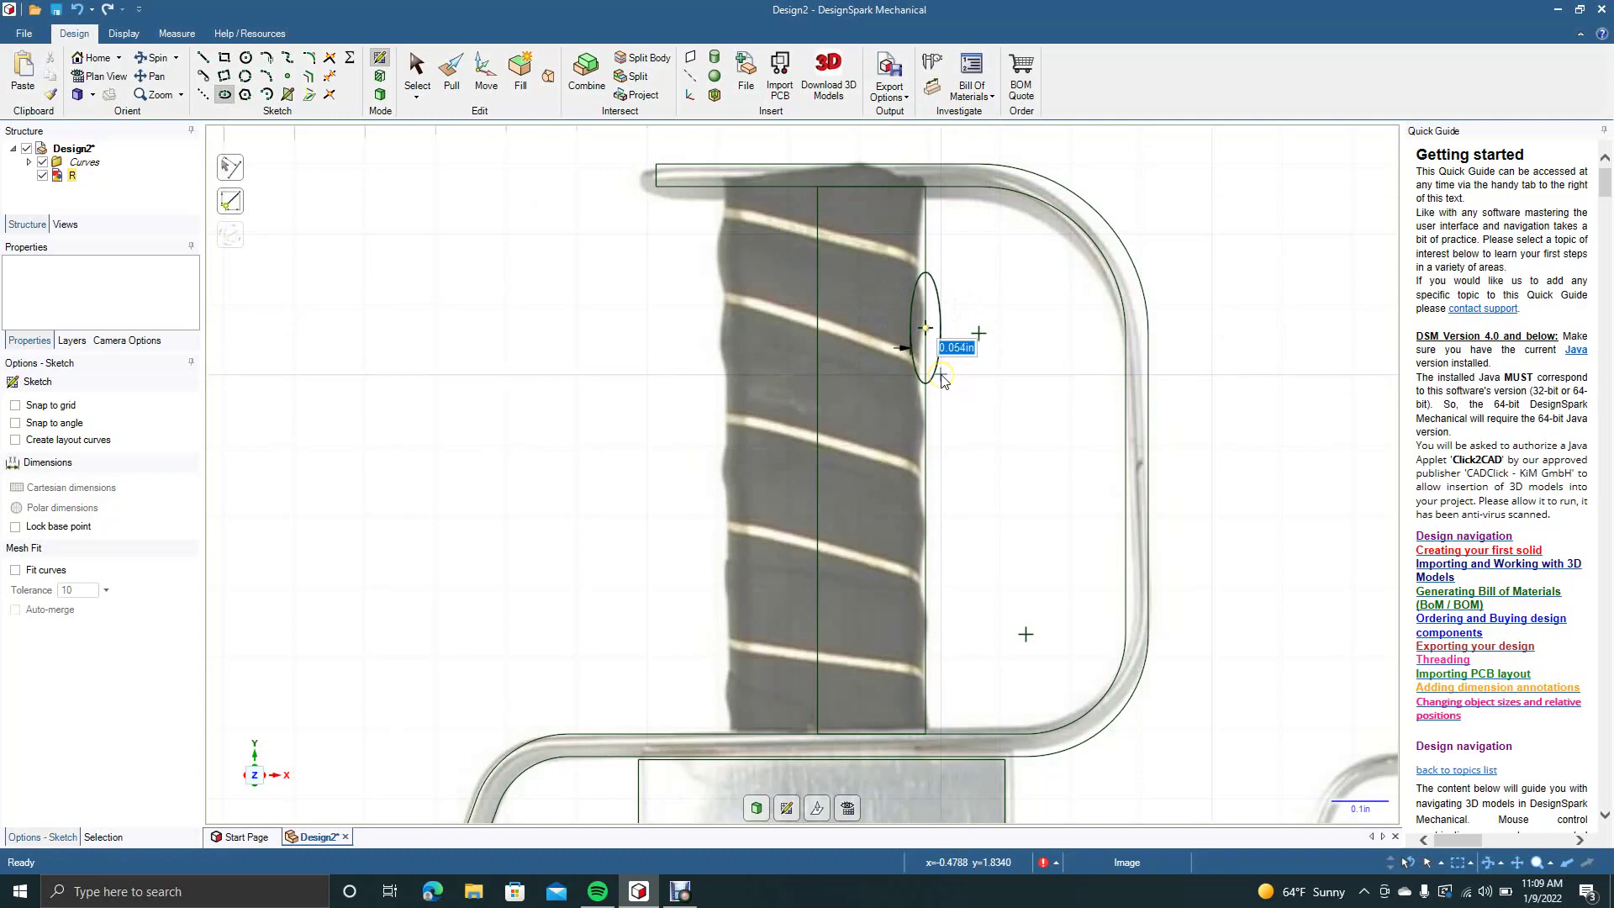
click(941, 376)
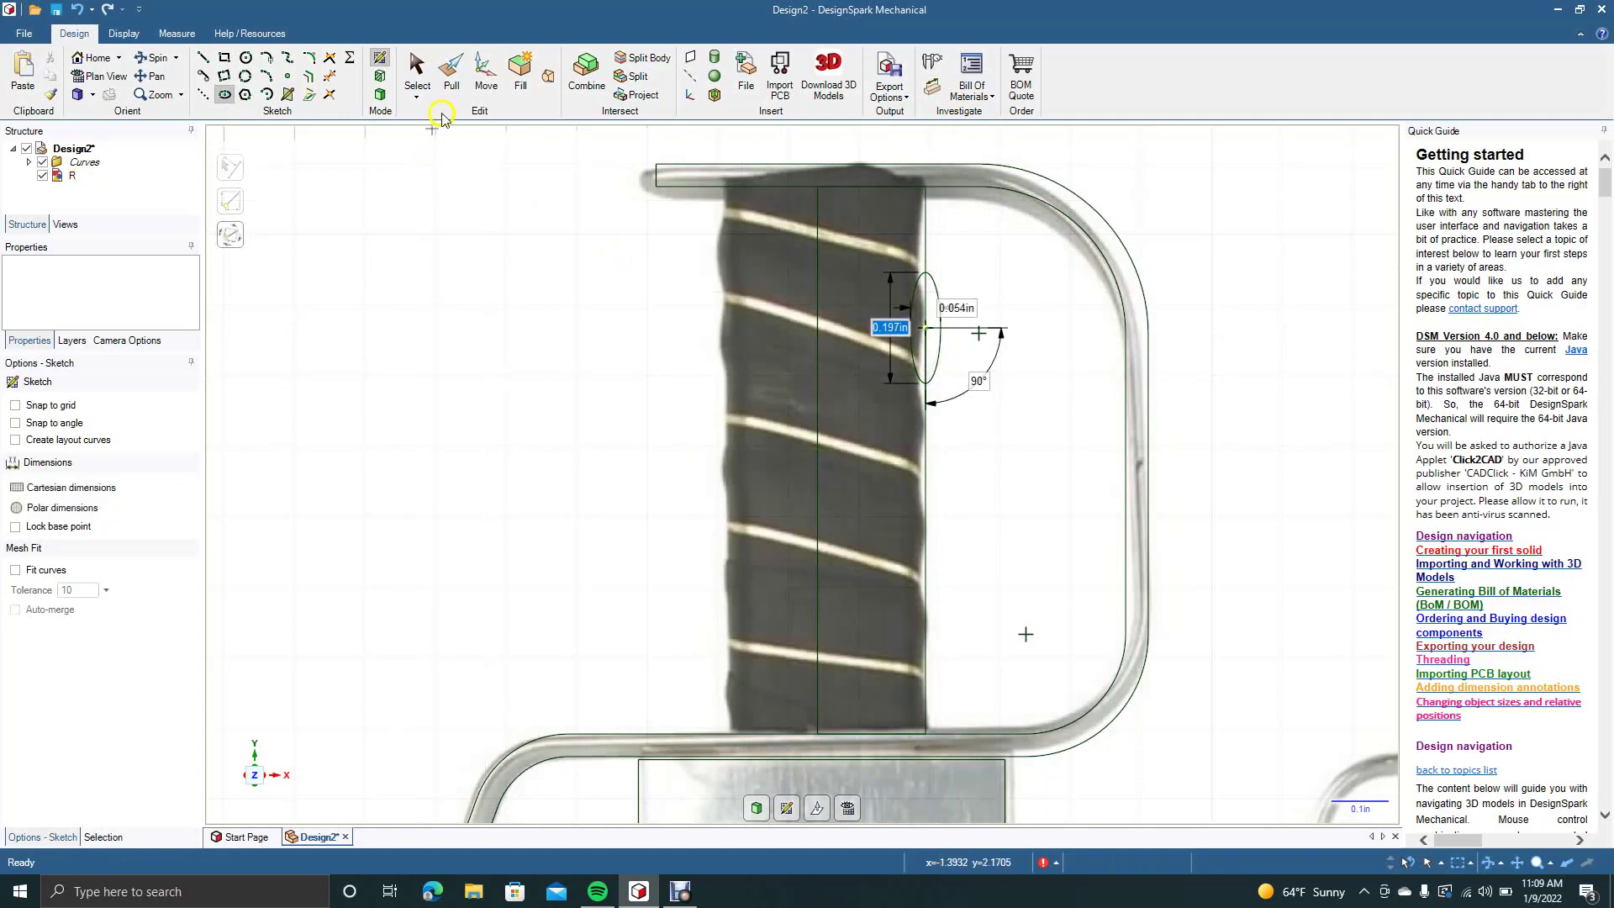
Move the ellipse about 0.150 in up along the handle edge to just below the top bar
click(486, 72)
click(559, 166)
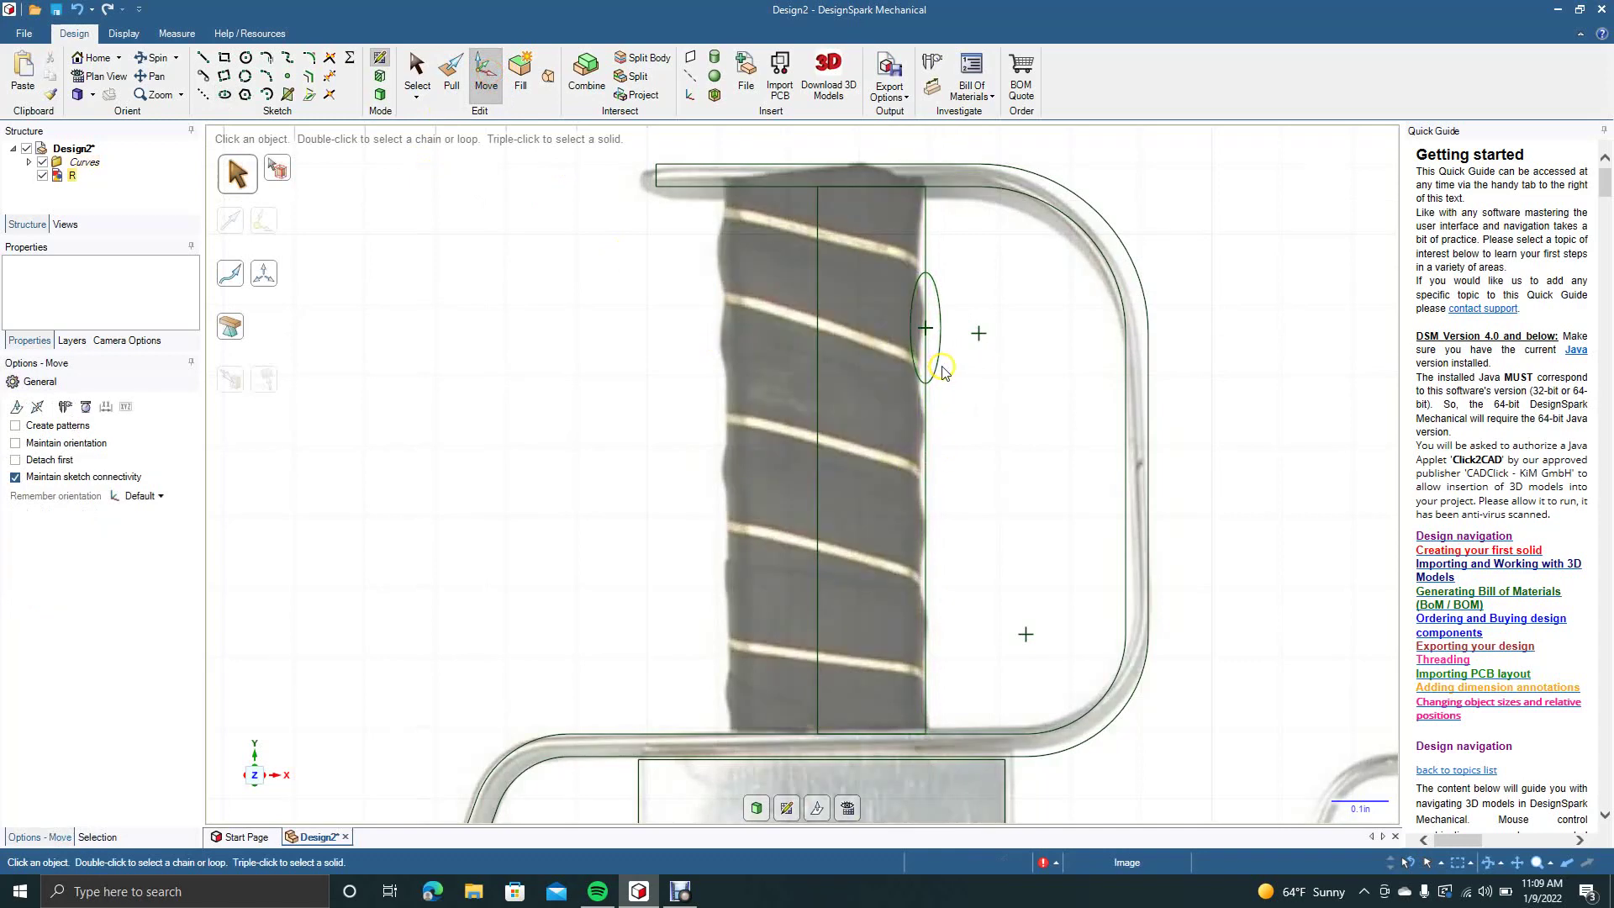
click(930, 340)
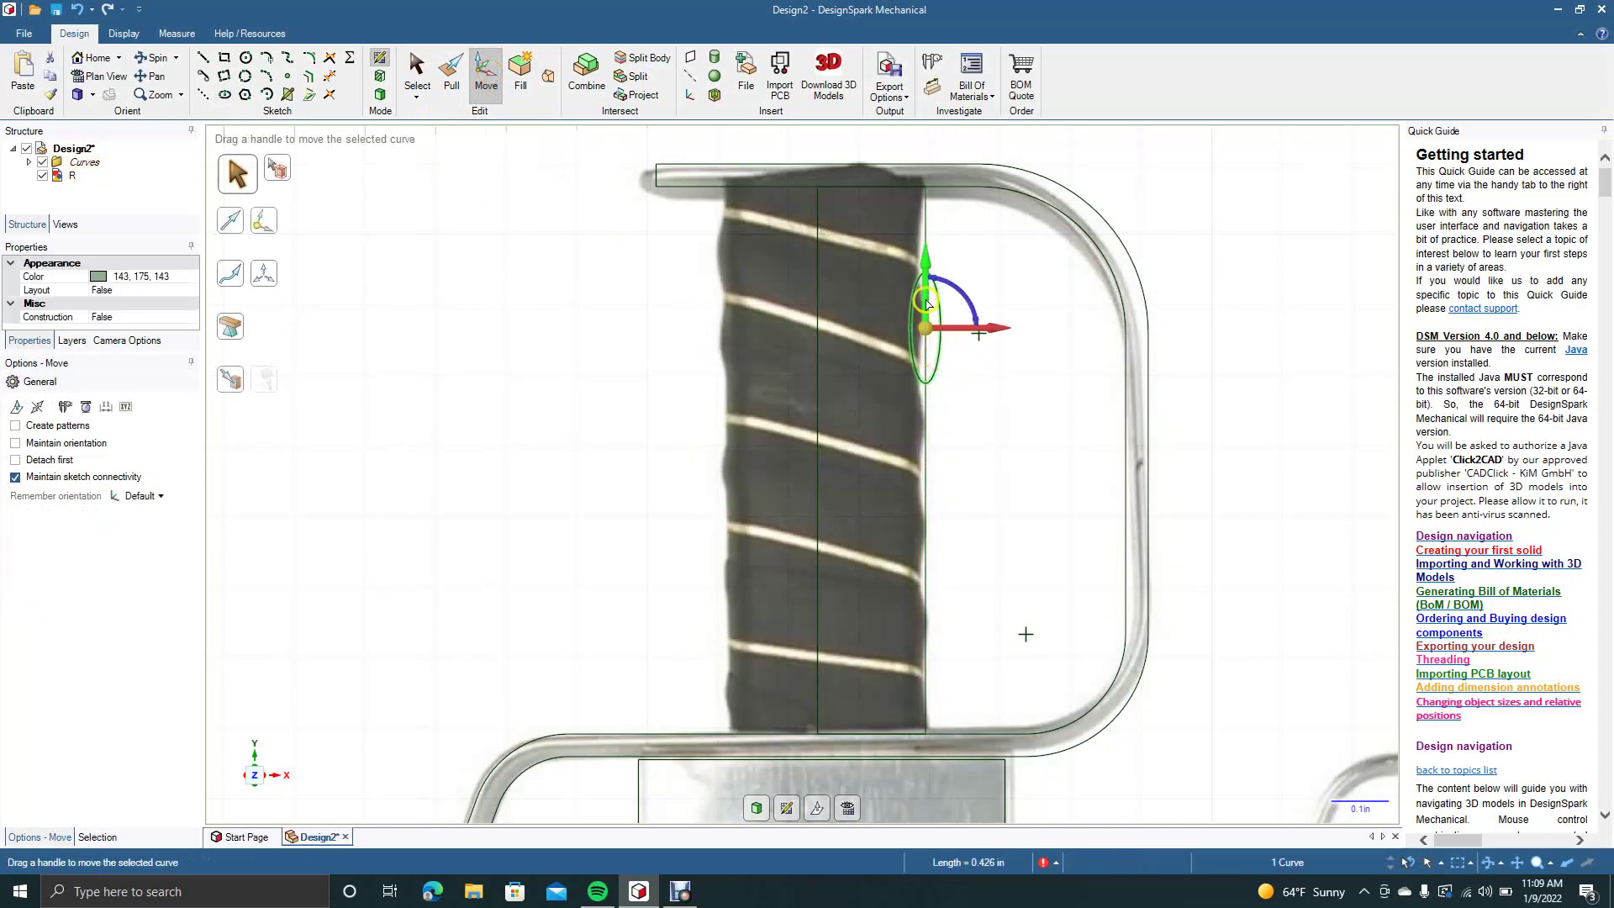
drag(927, 303, 926, 216)
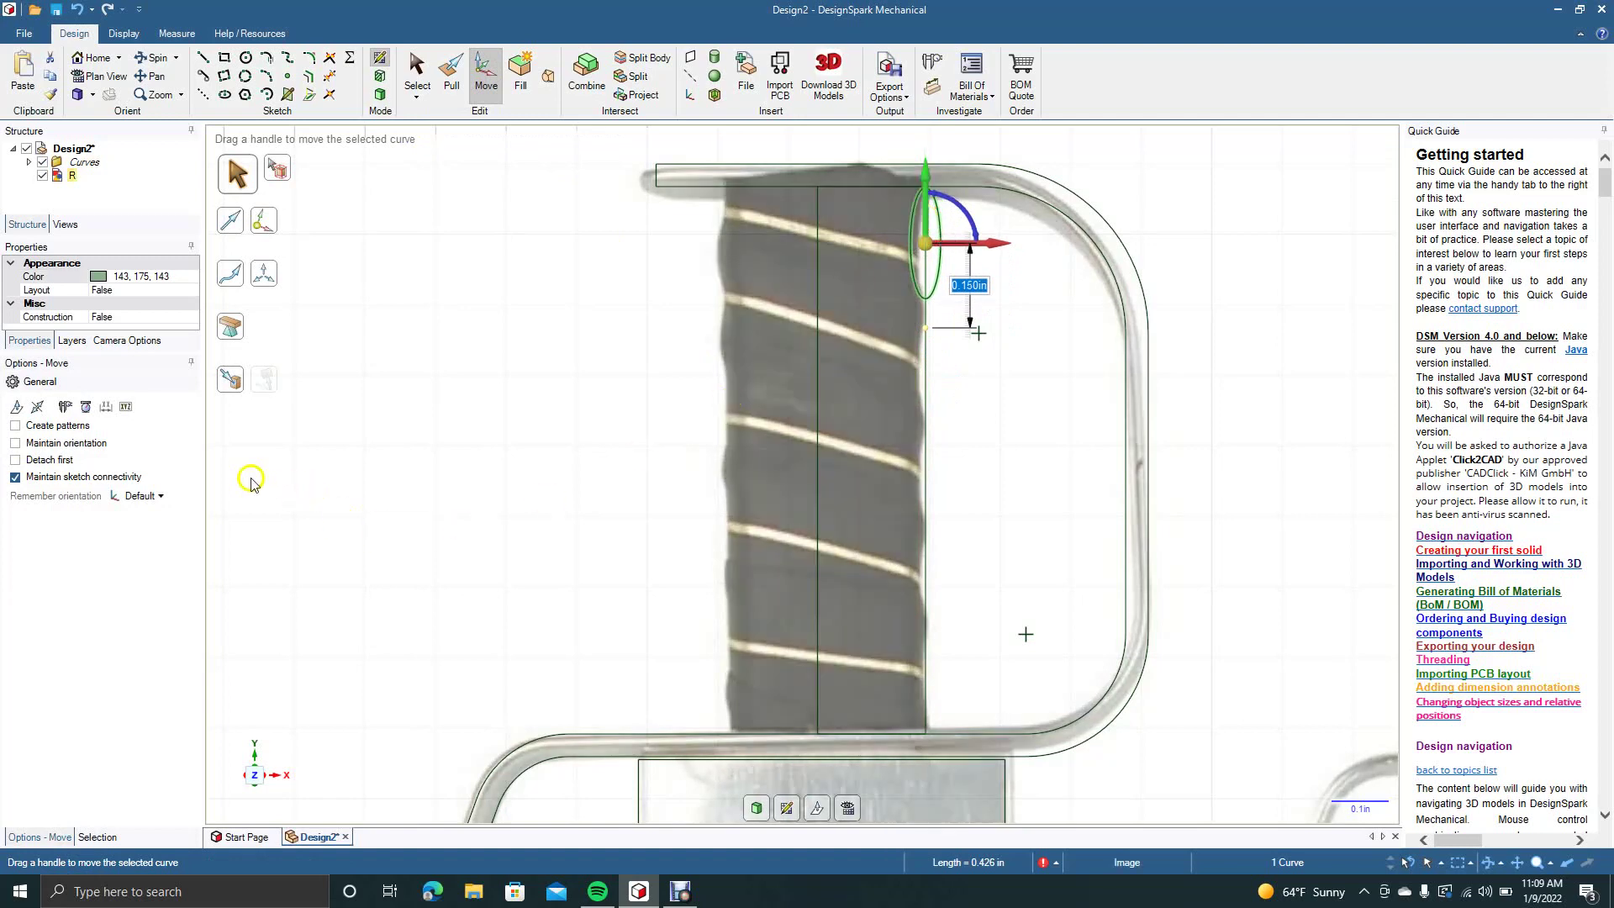
Pattern the ellipse down the handle edge with a count of 4 over a length of about 0.760 in
click(59, 428)
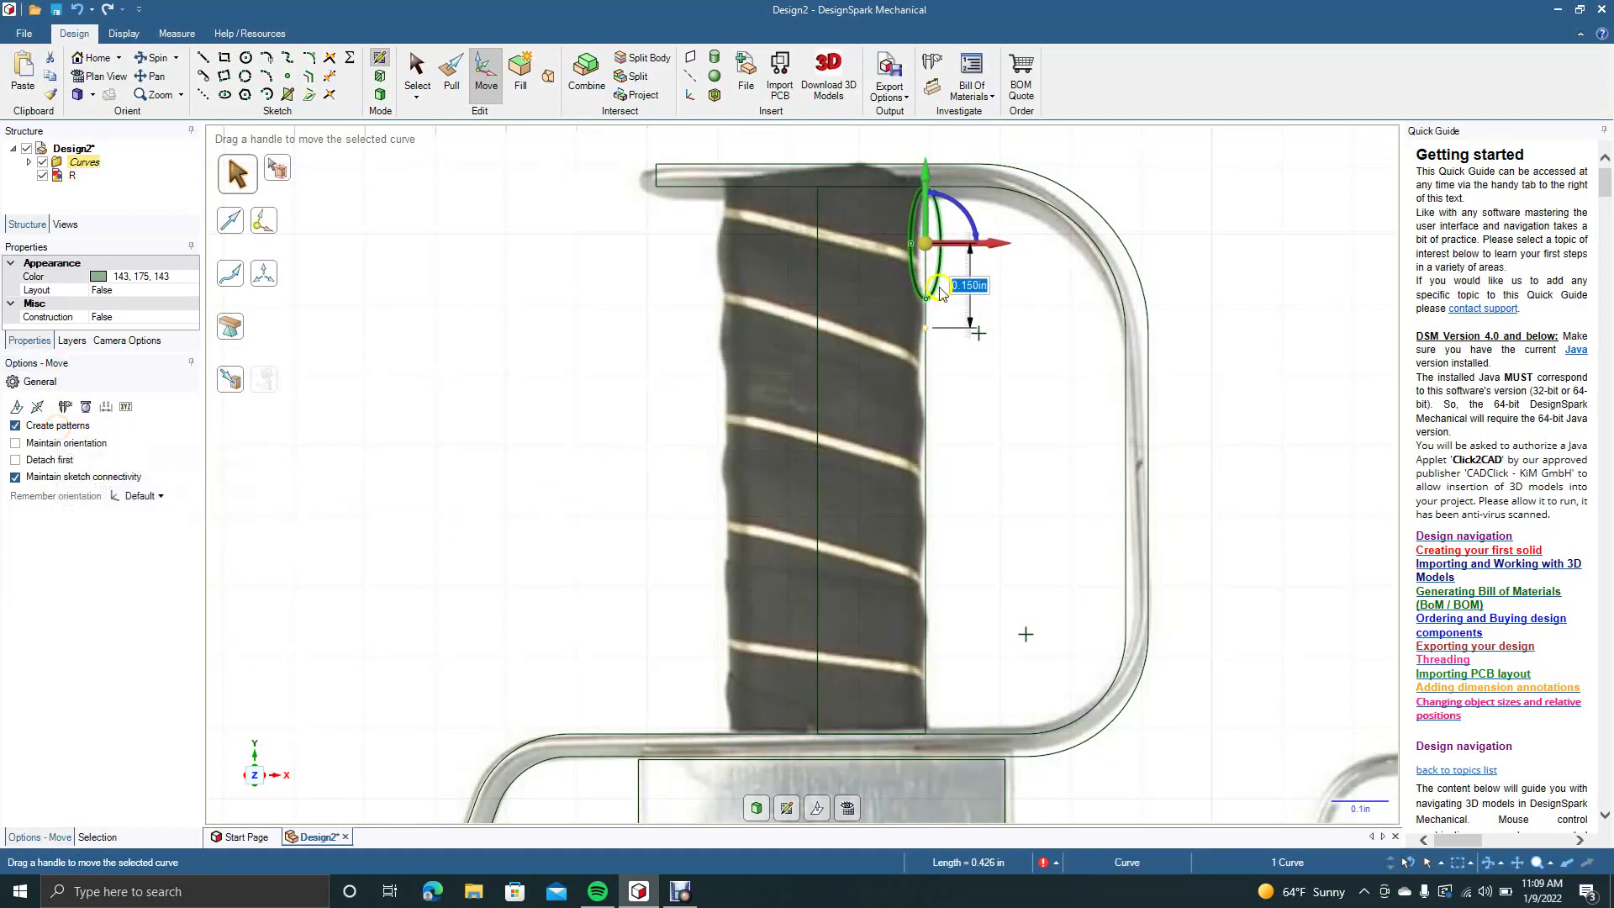
drag(924, 217, 916, 646)
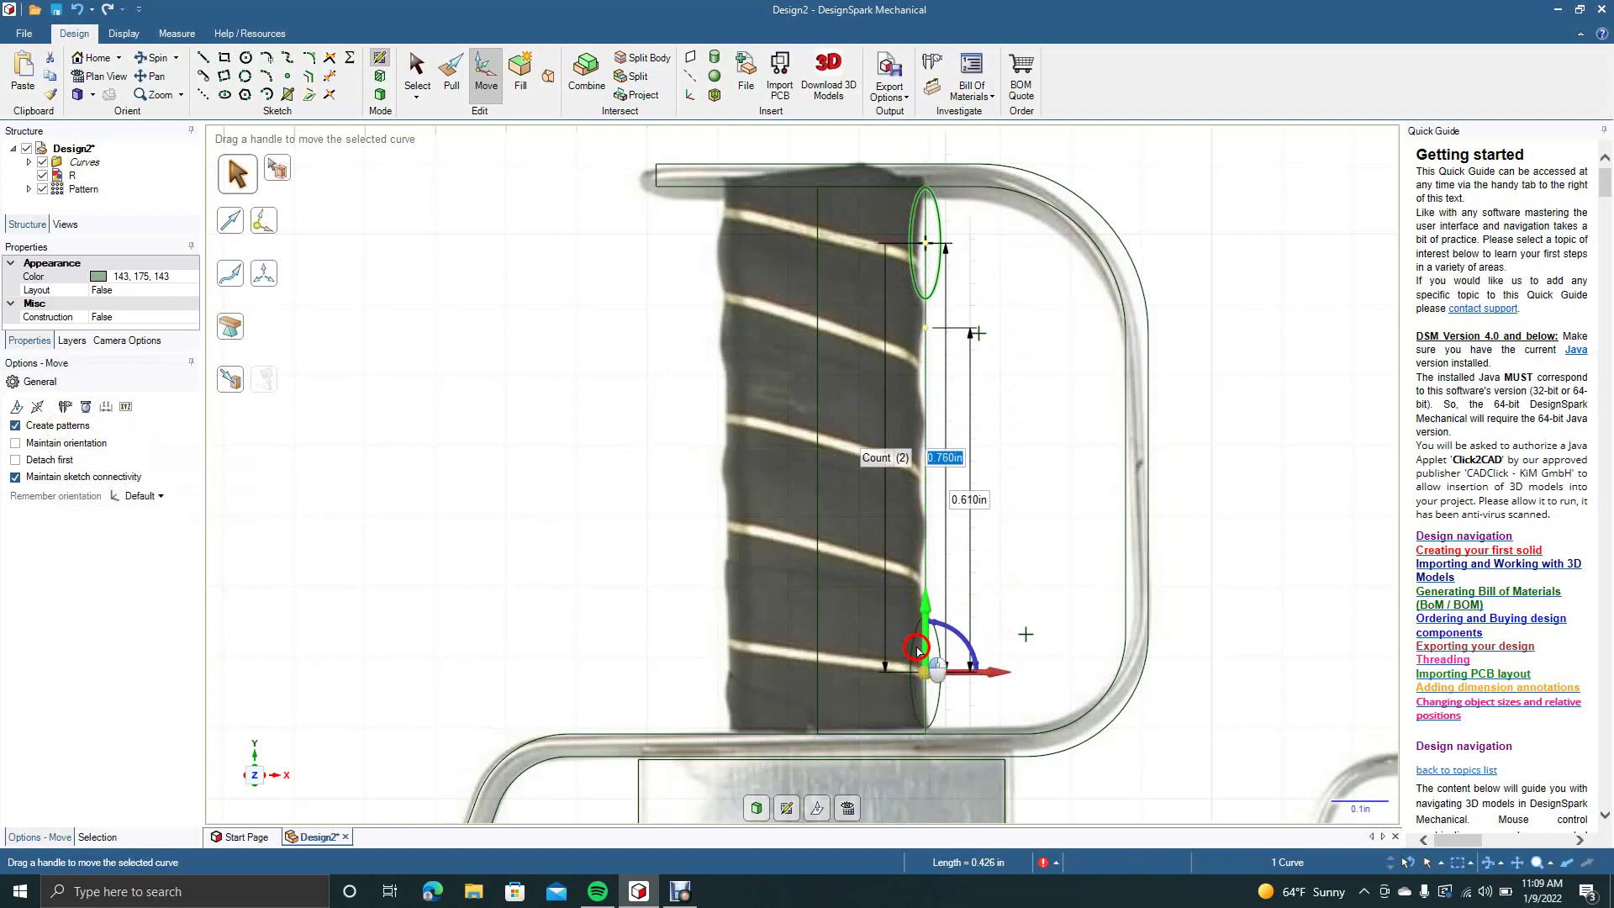
drag(918, 652, 918, 650)
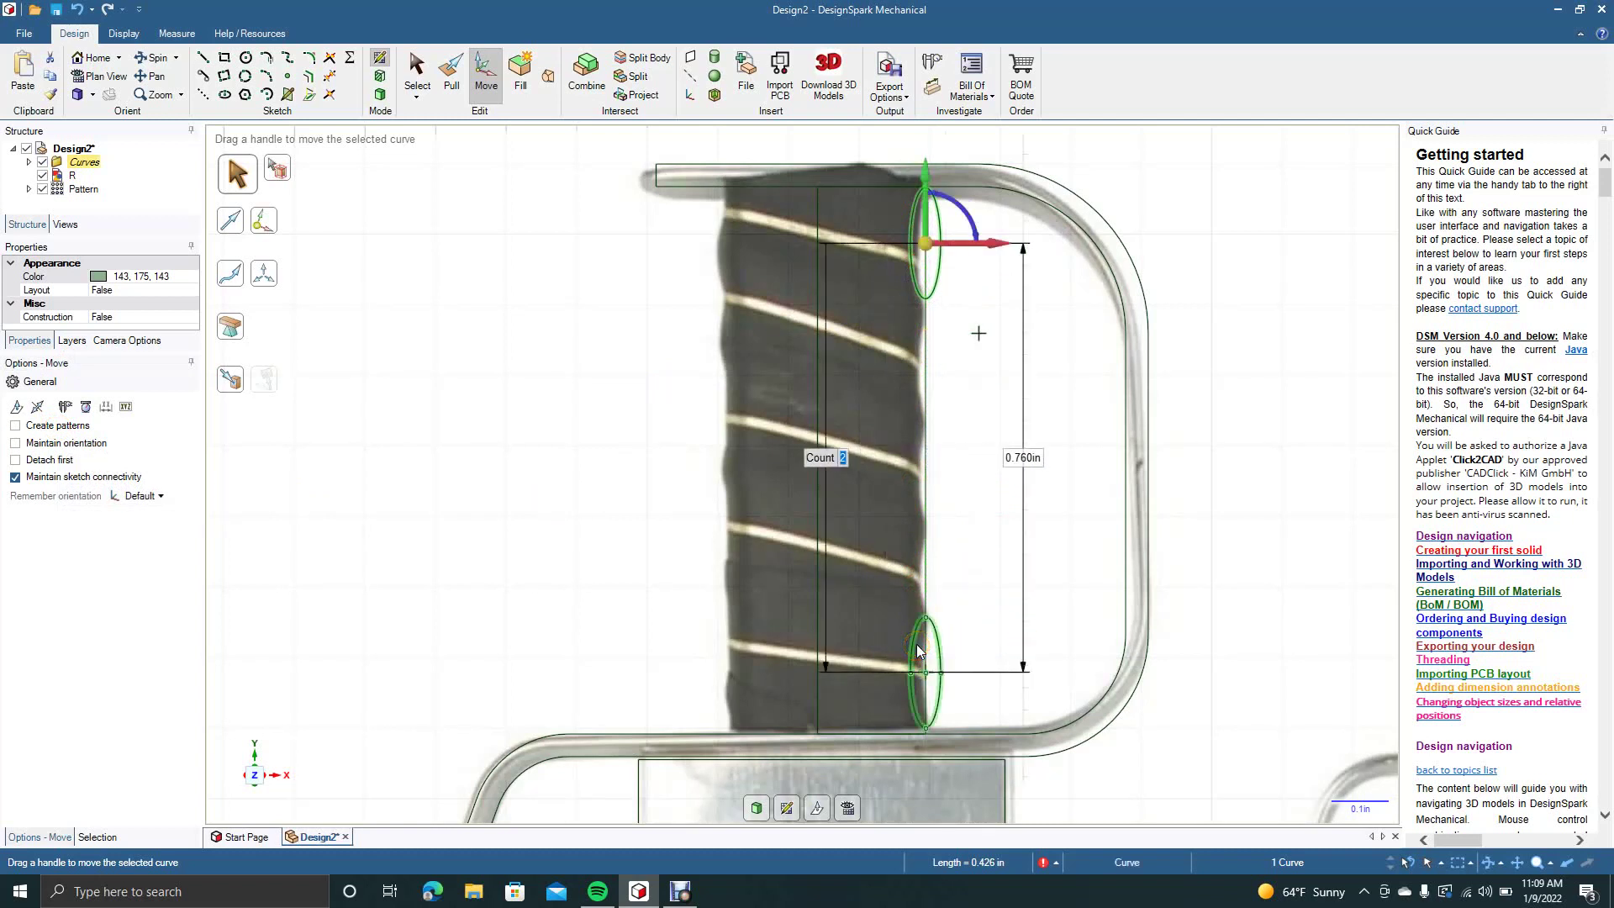
text(4)
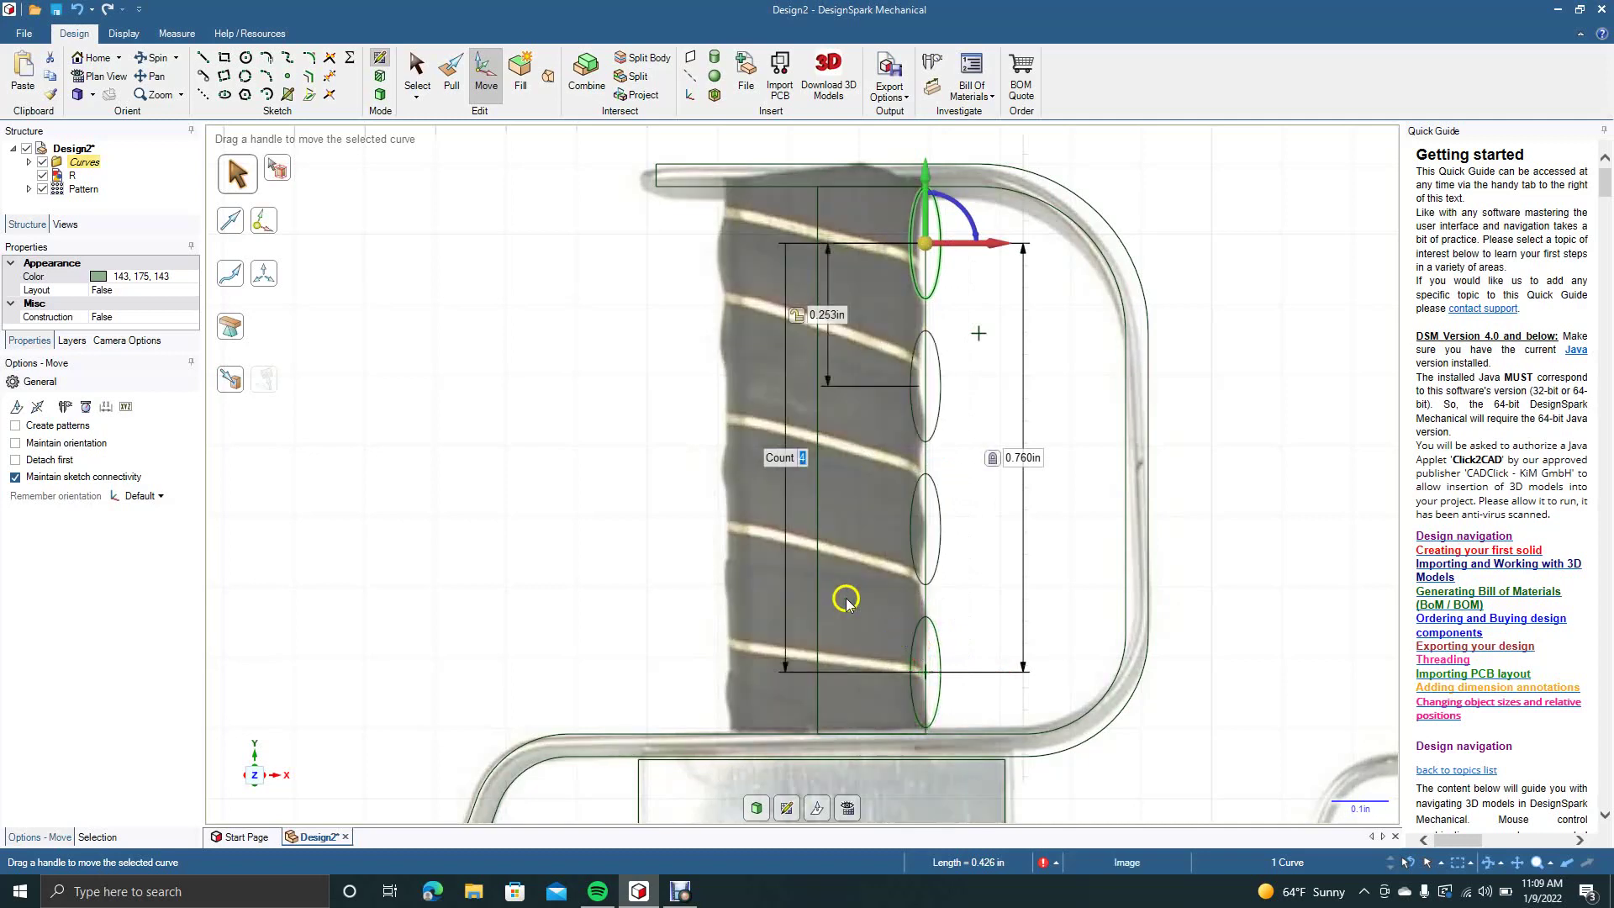
click(418, 78)
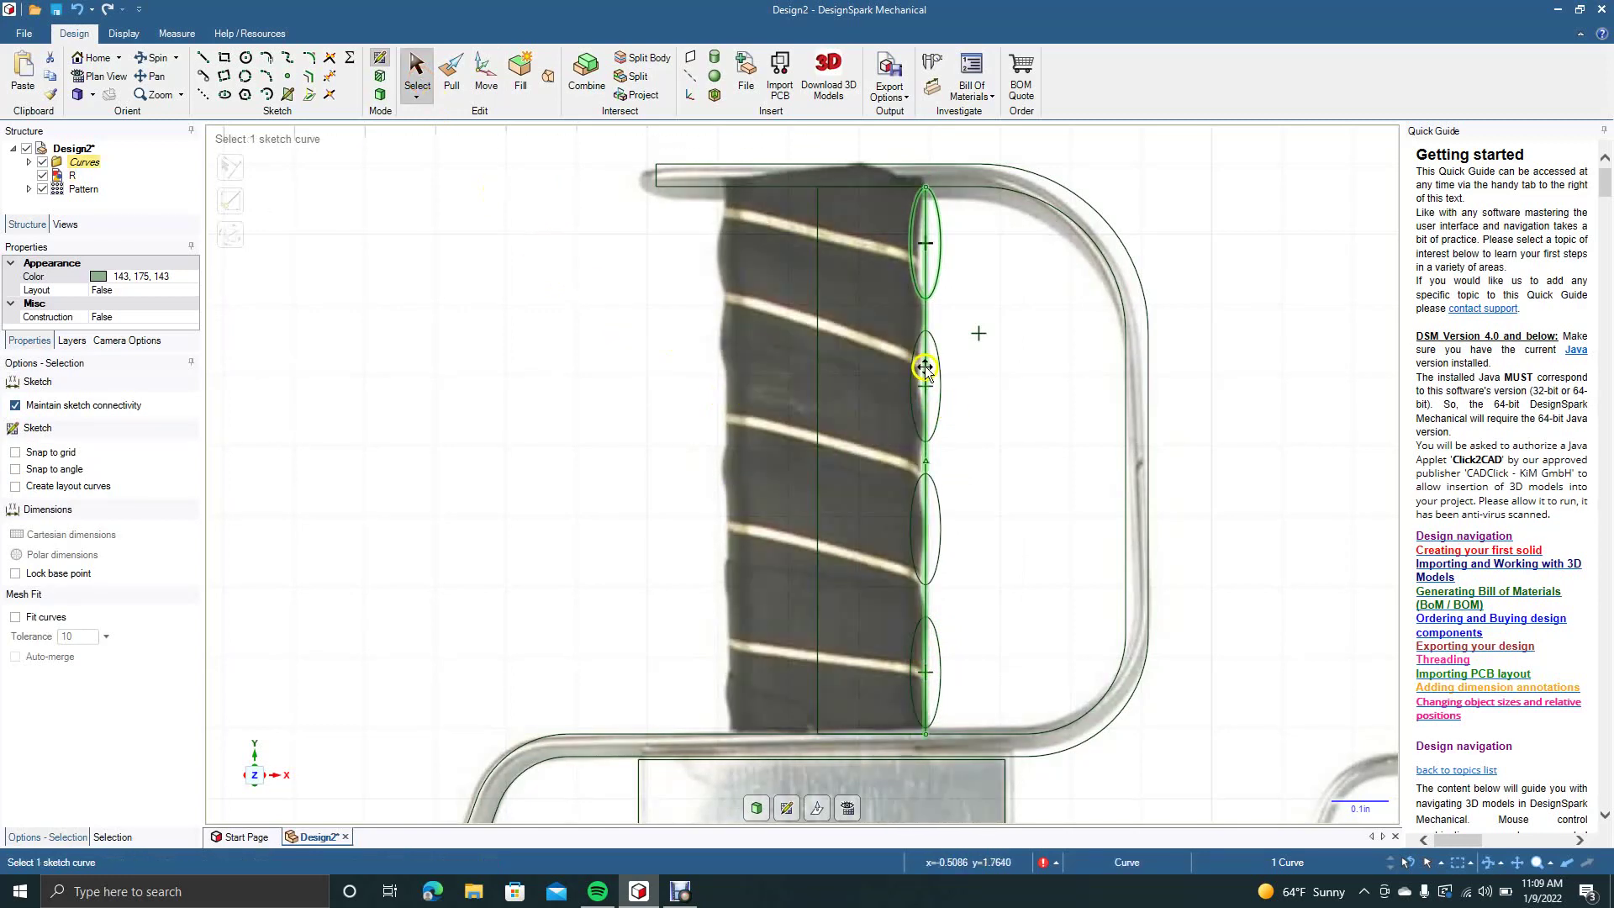
Trim the outer halves of the four ellipses and the edge line segments inside them, leaving inward scallops along the handle
click(333, 80)
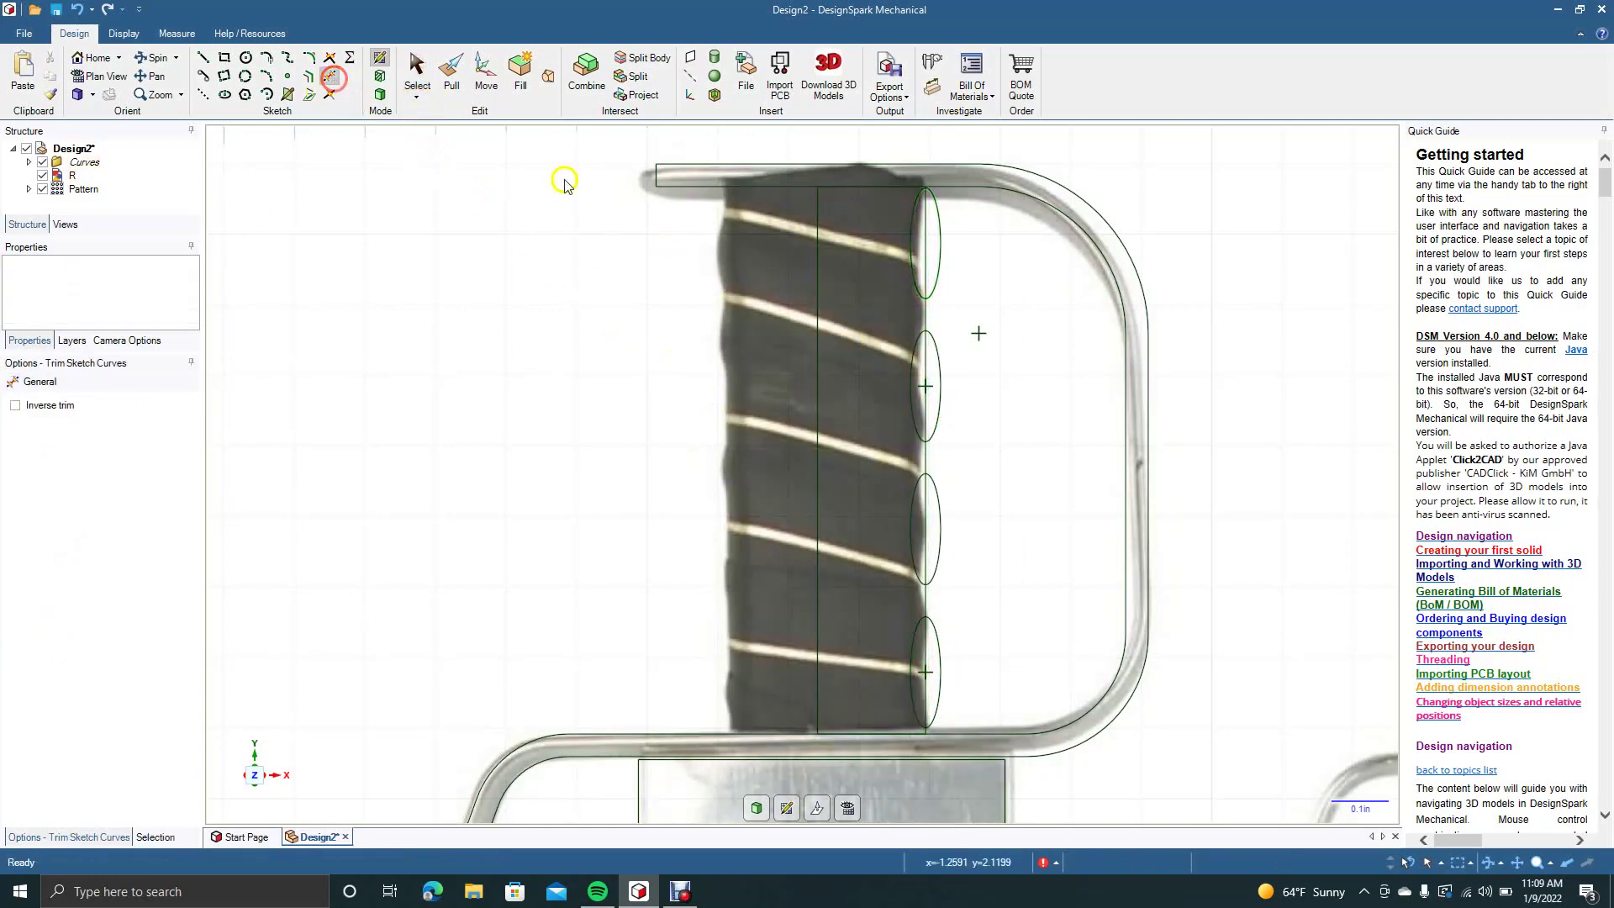
click(940, 243)
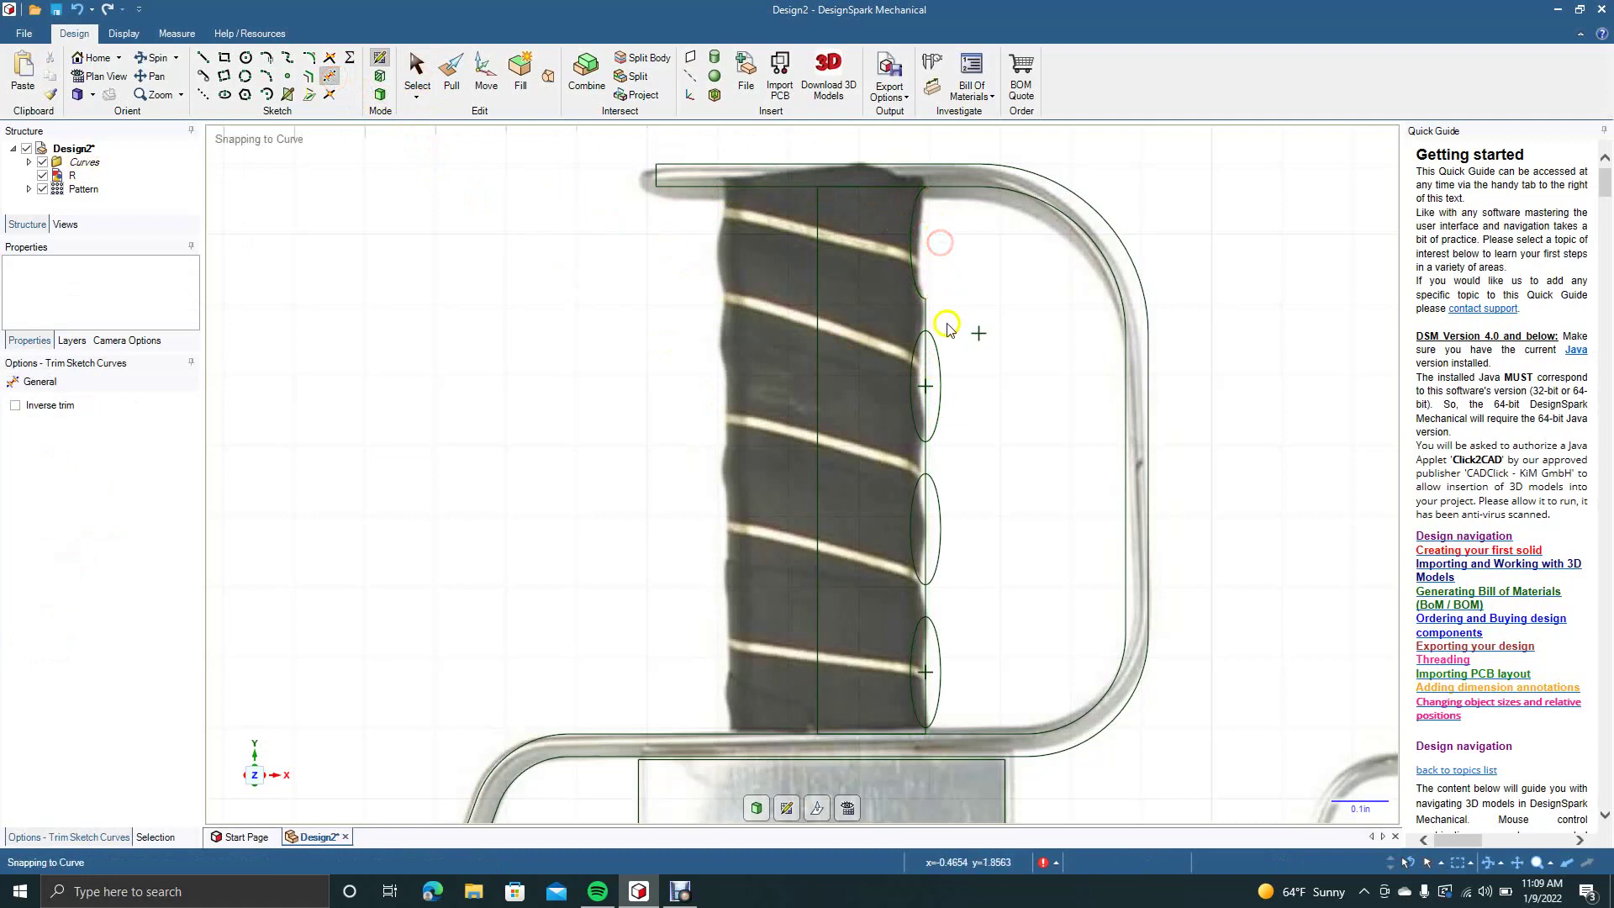
click(935, 370)
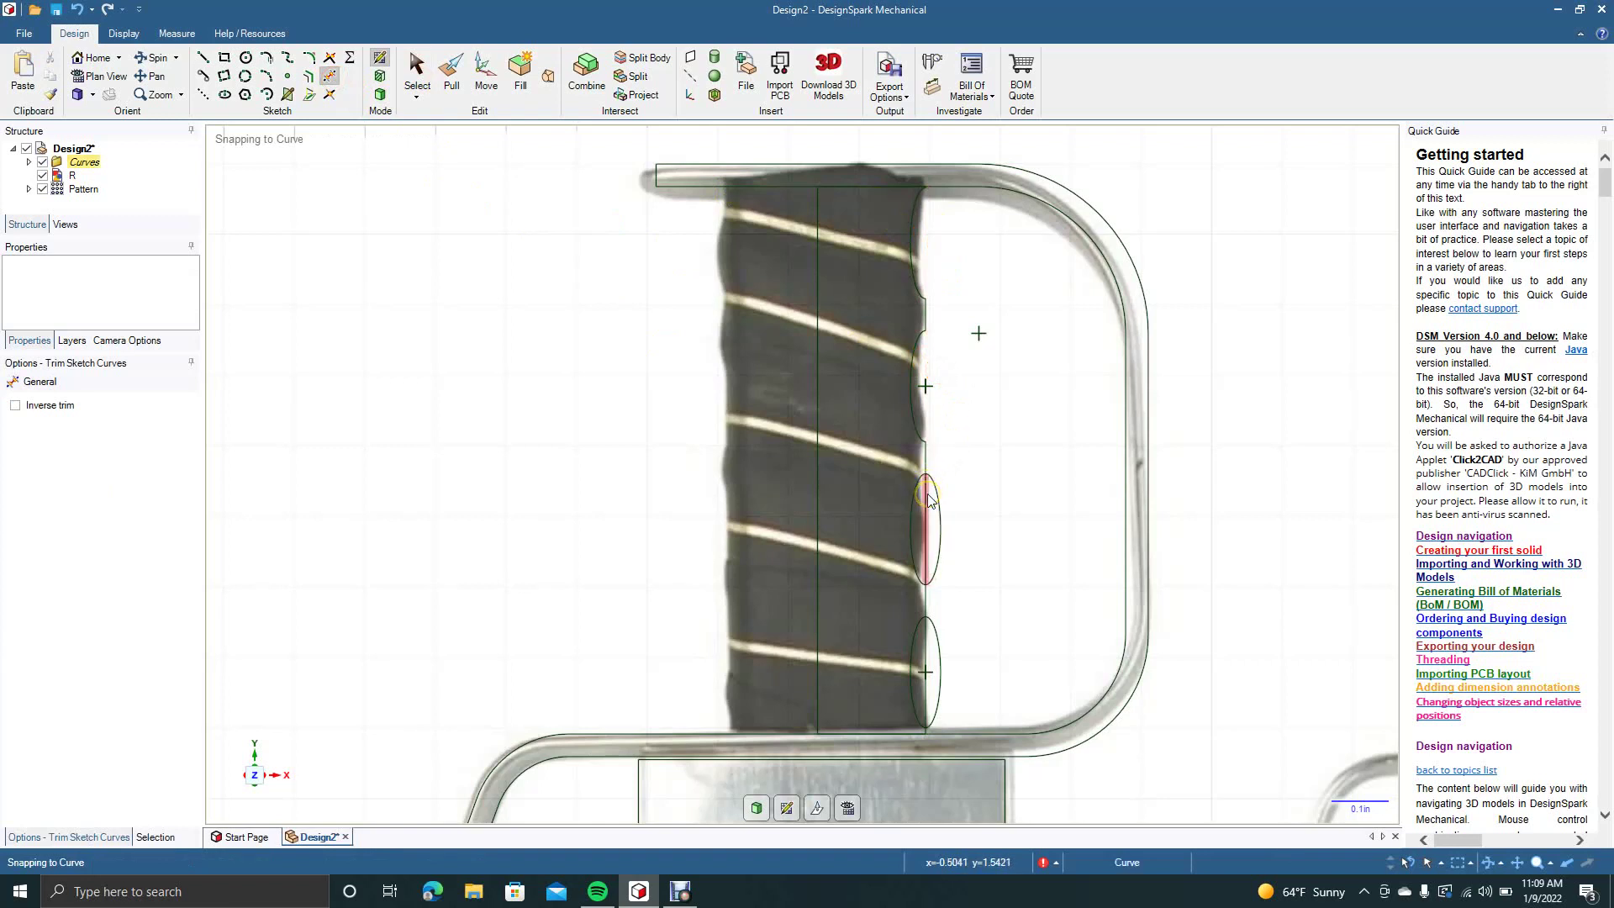
click(941, 525)
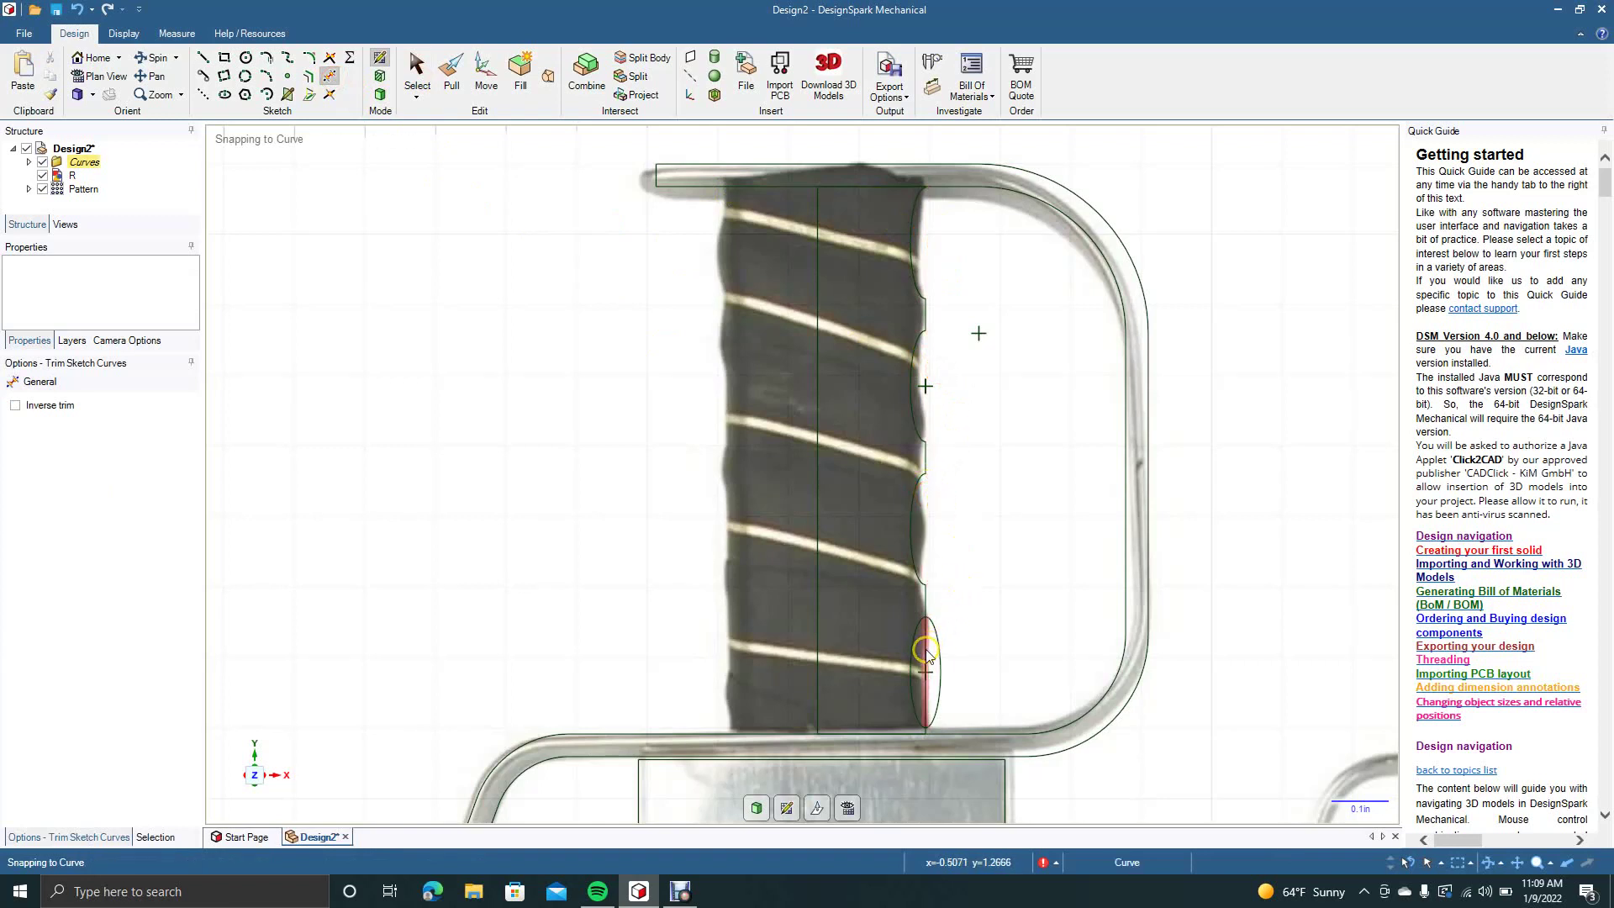
click(939, 662)
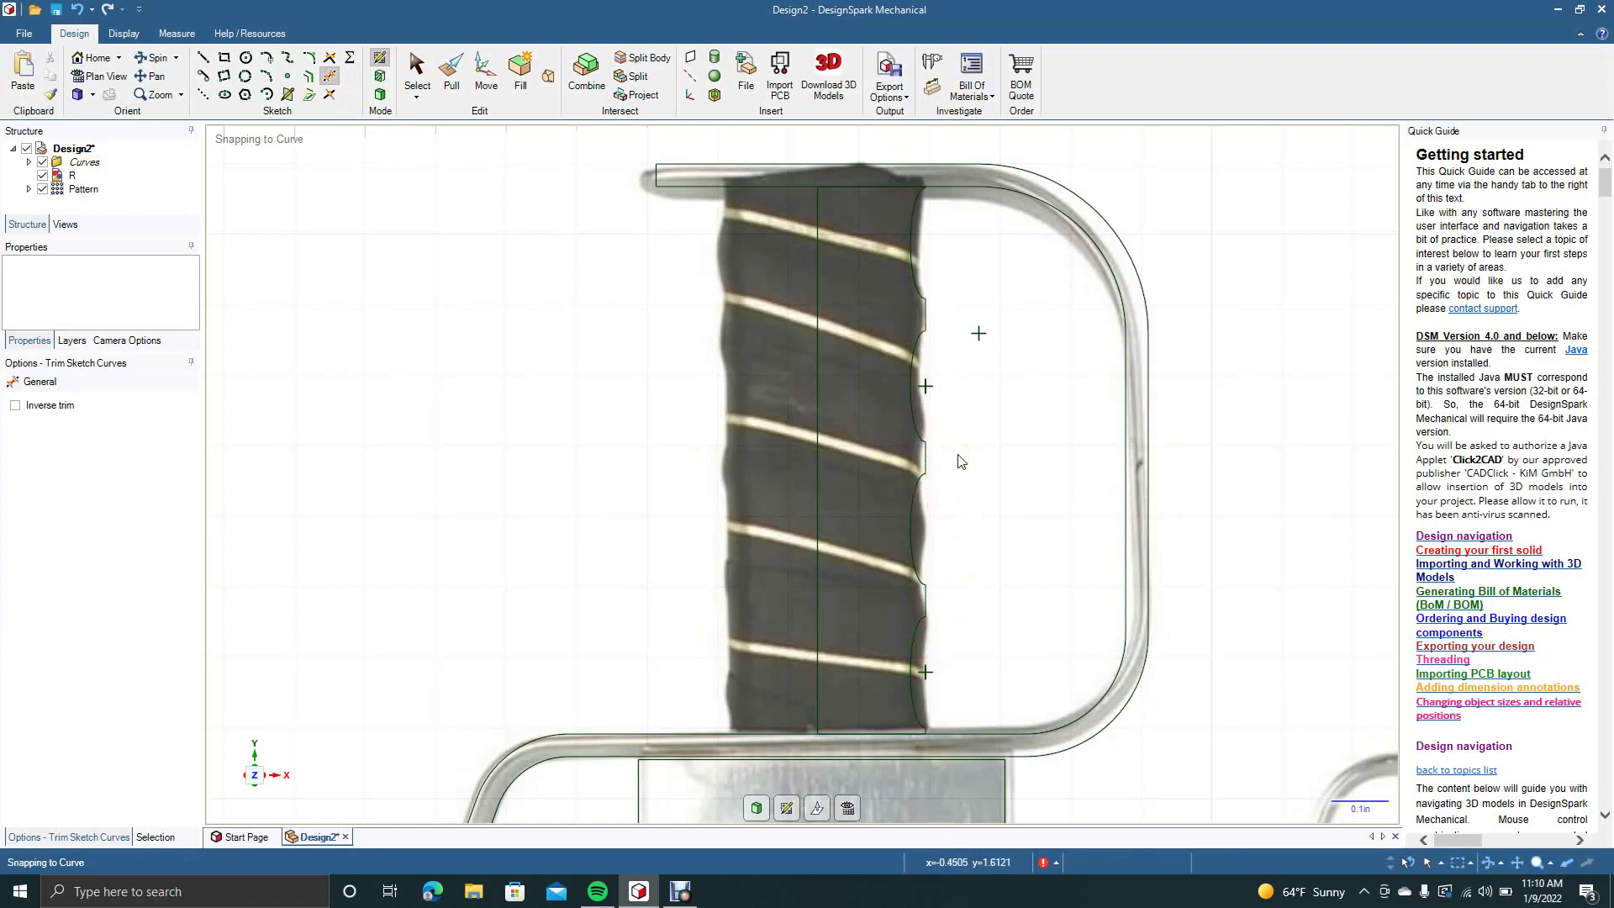
Draw an outward-bulging arc of about 0.050 in radius across the straight segment between the first and second scallops
scroll(958, 459, up, 4)
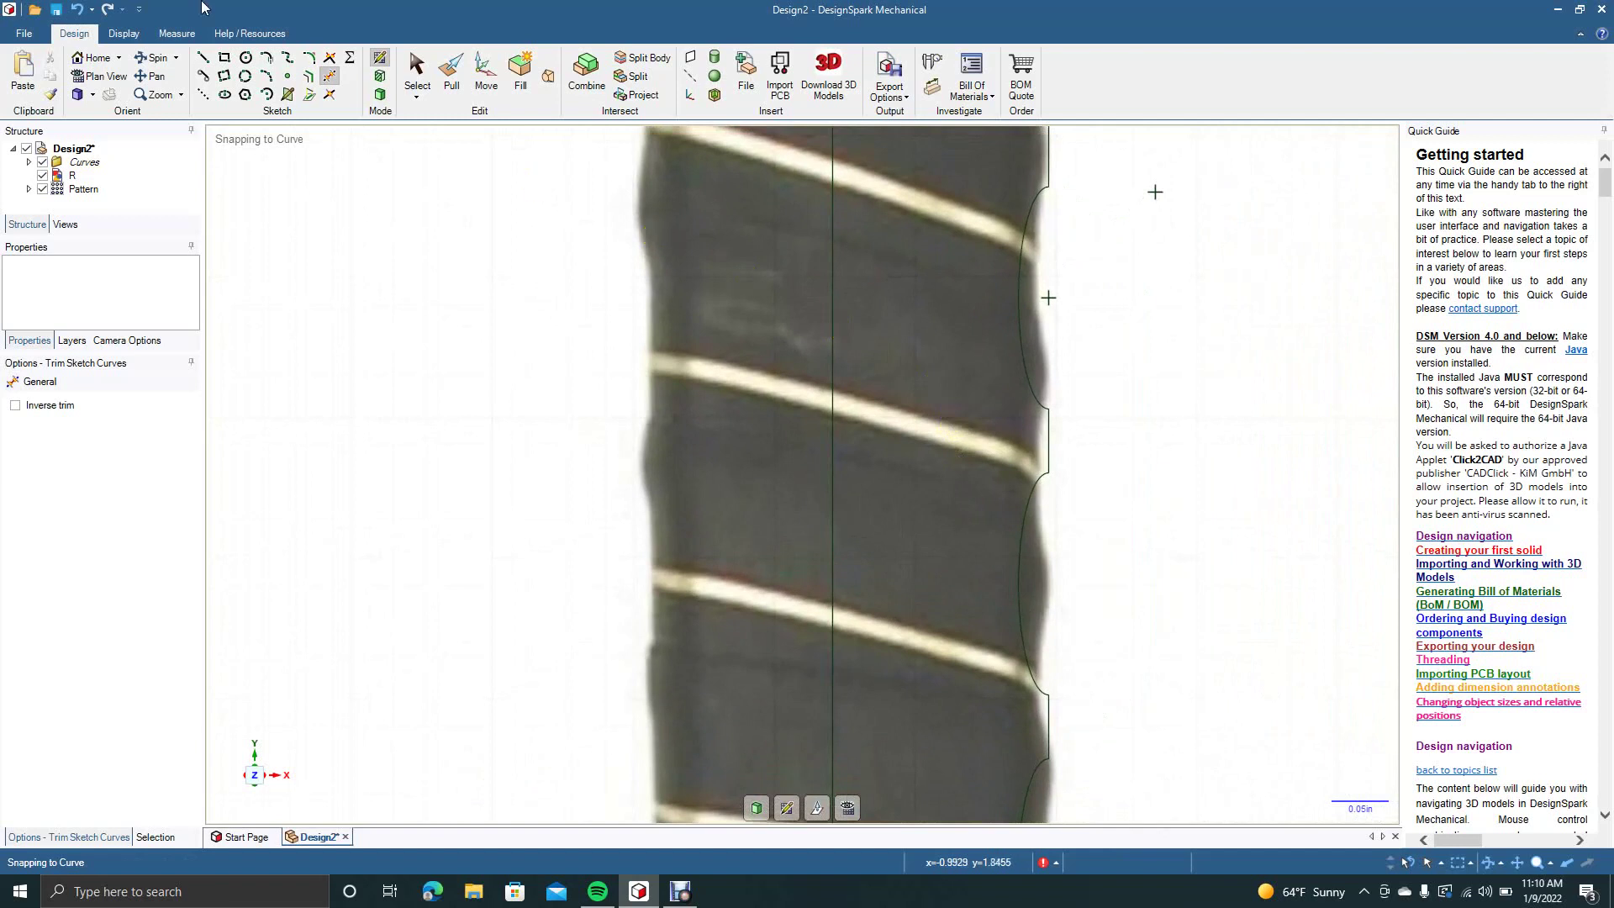
click(158, 77)
drag(443, 245, 214, 502)
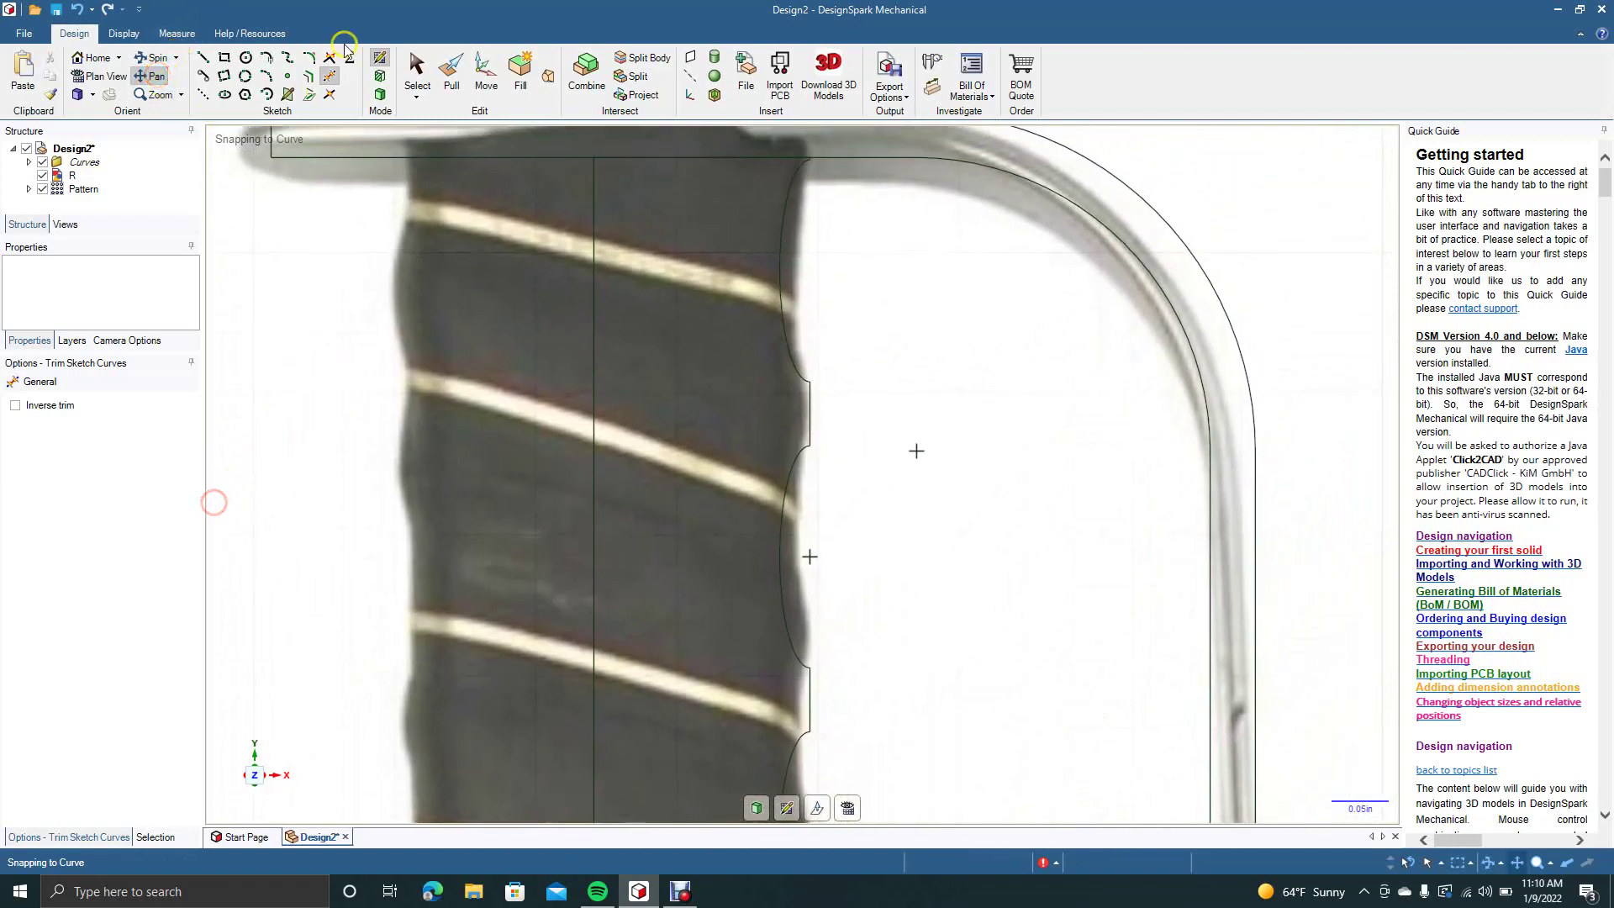
click(266, 76)
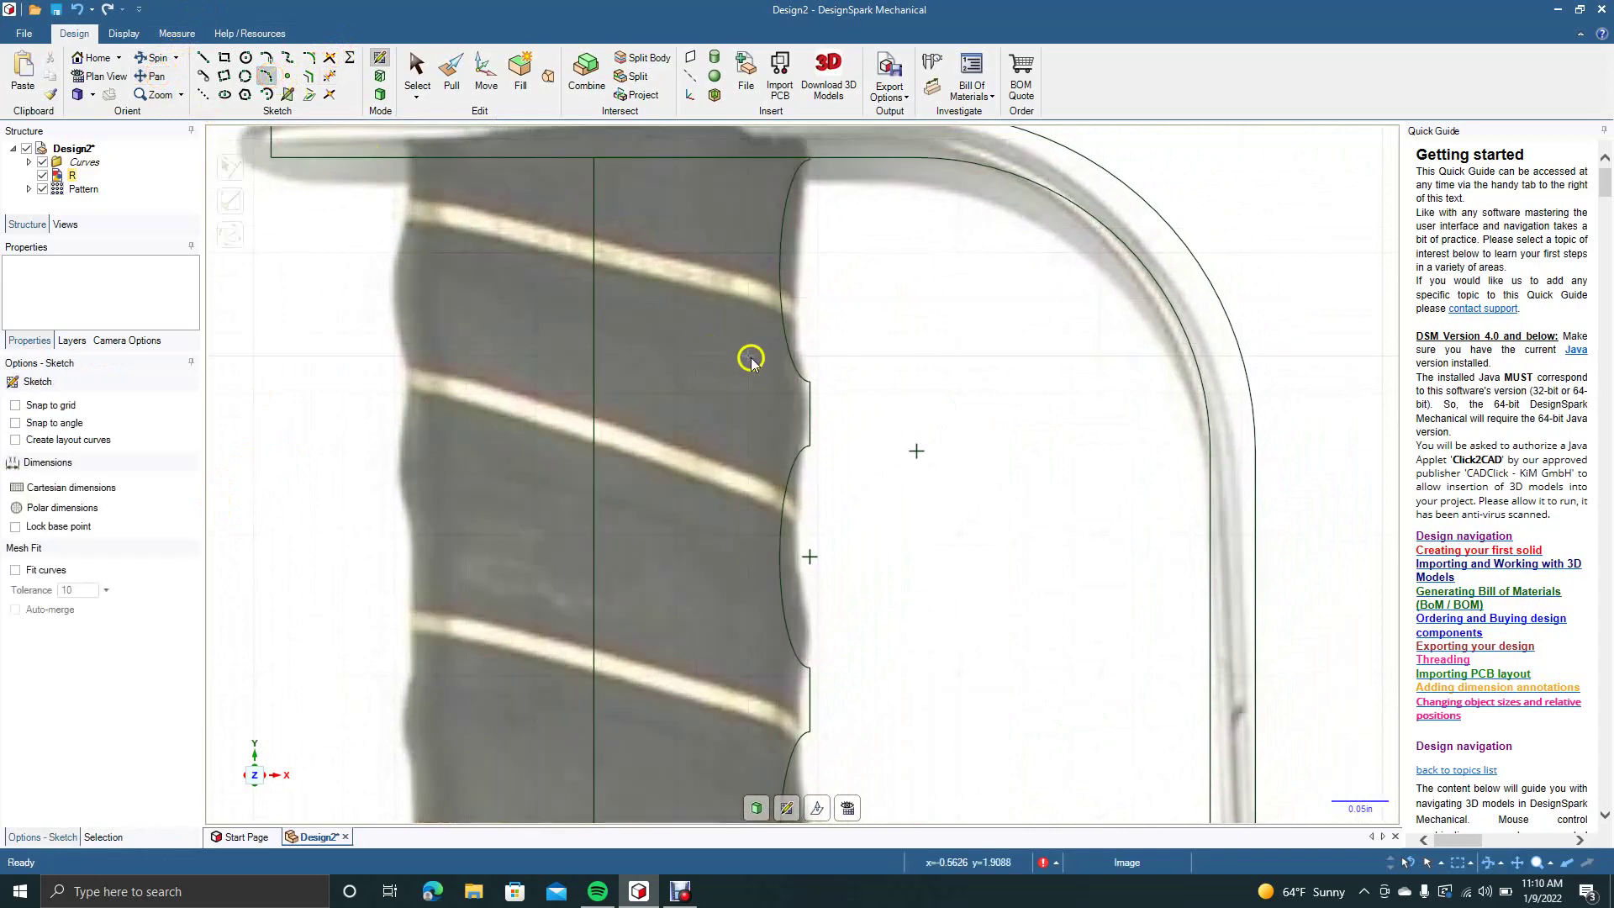
click(811, 386)
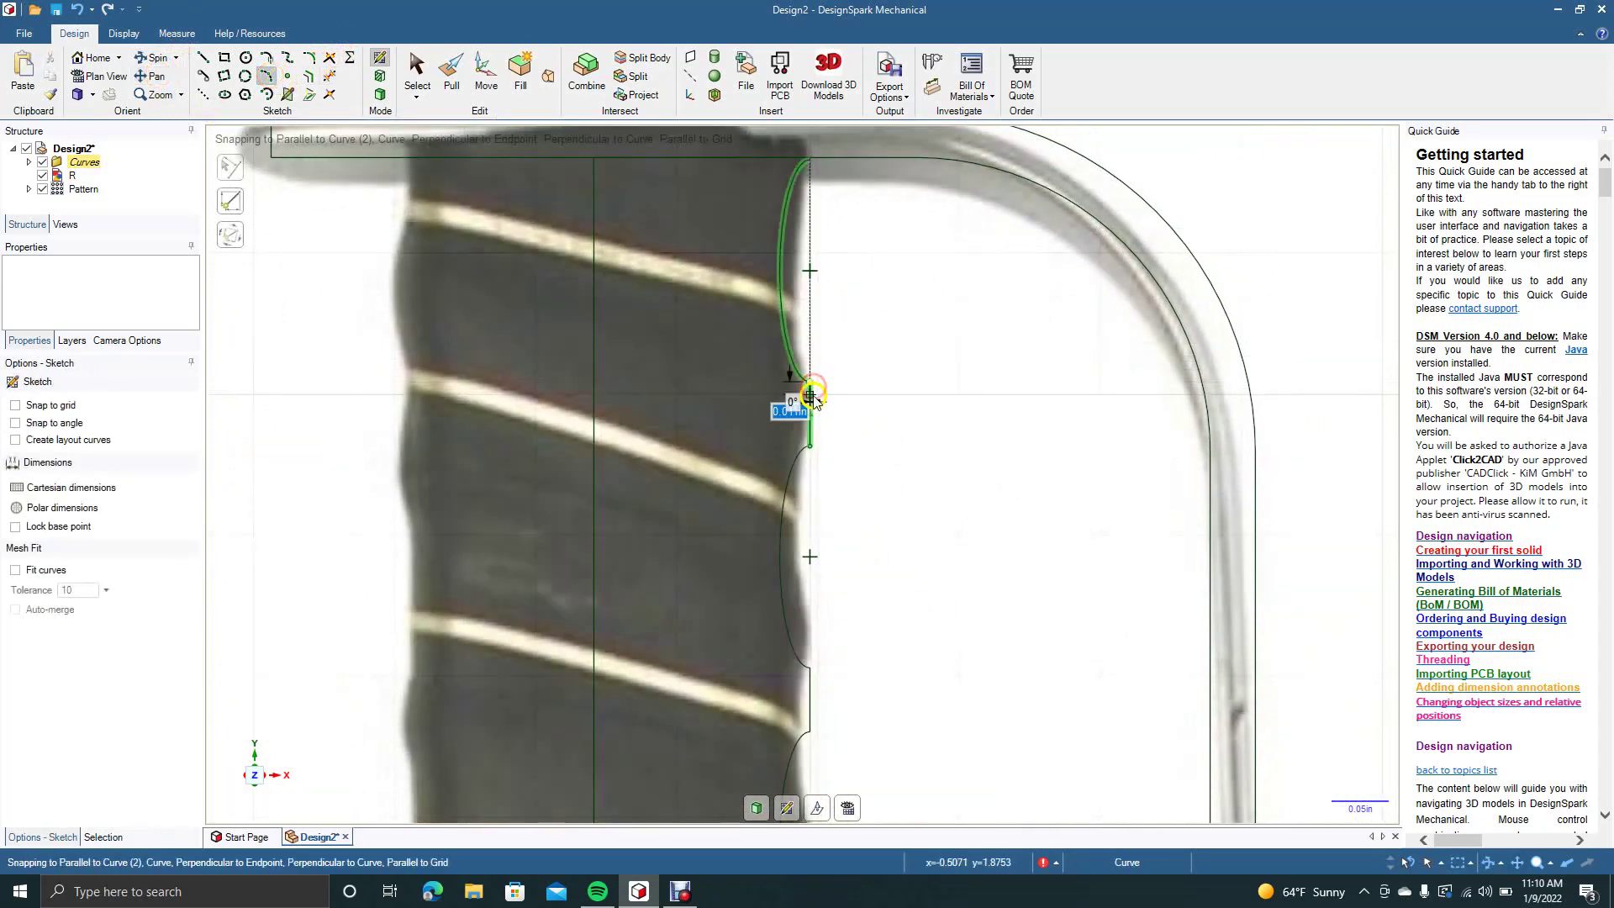
click(811, 441)
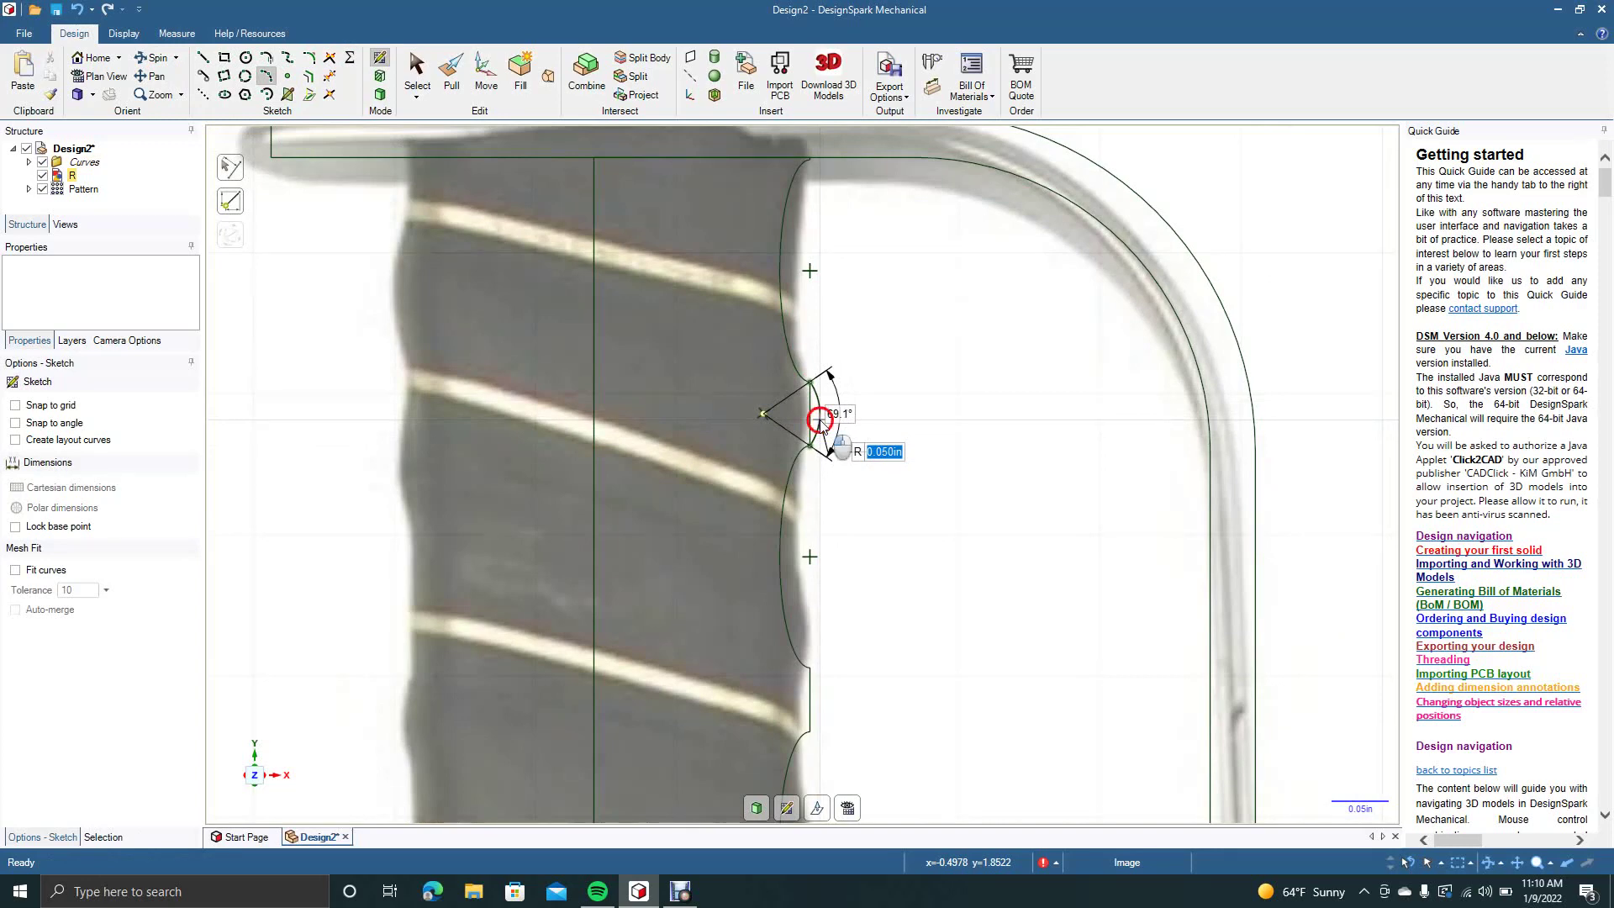
click(820, 420)
click(418, 71)
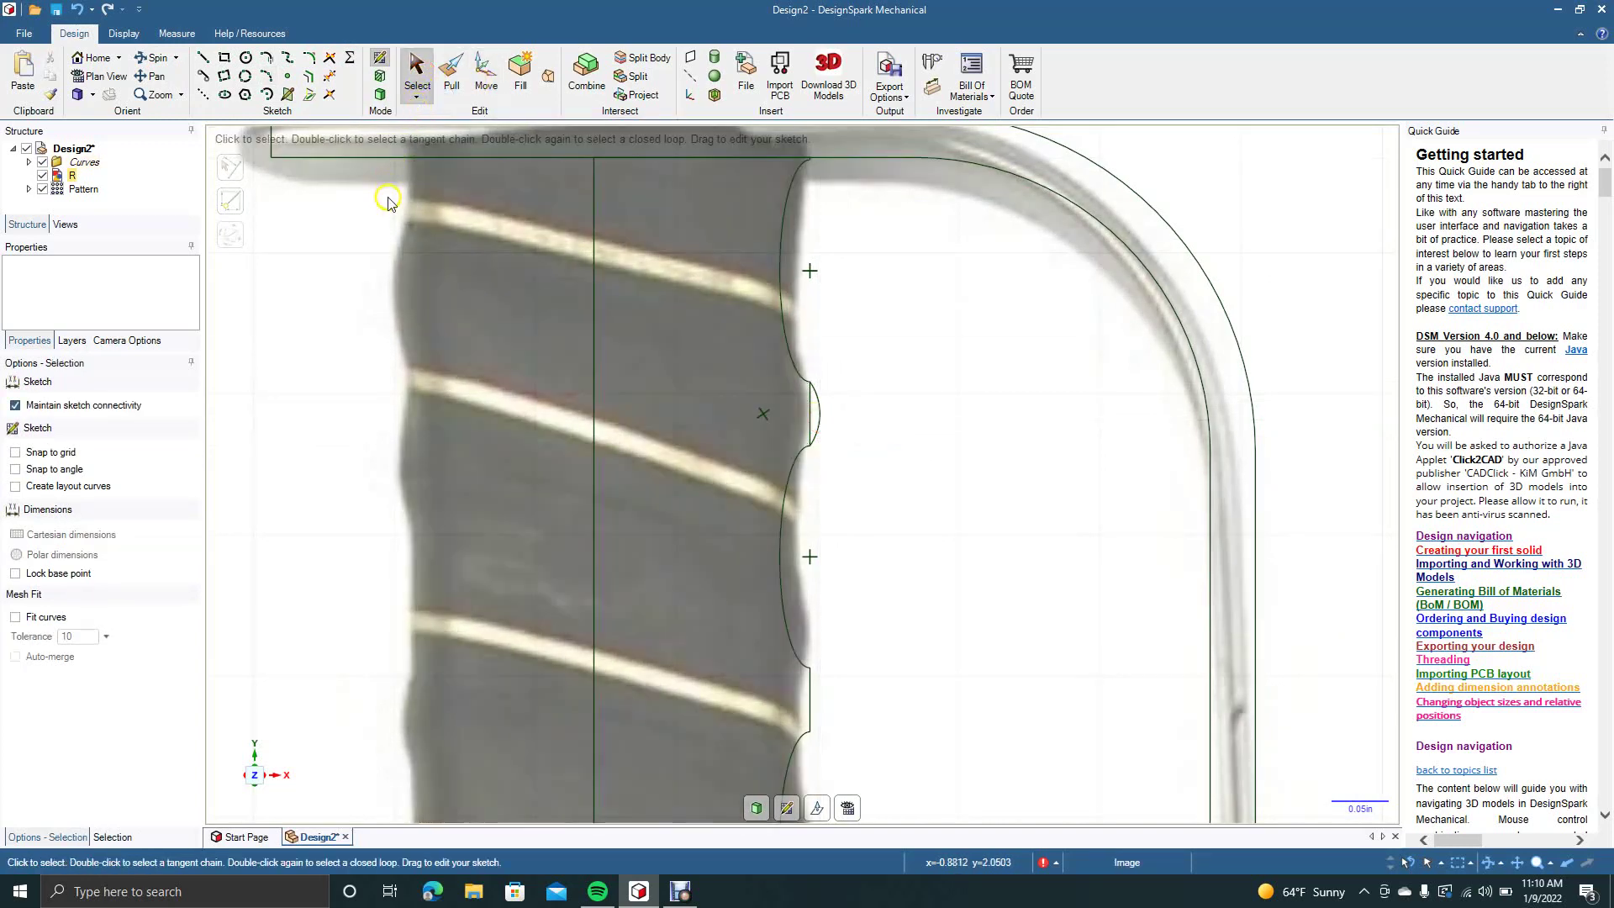
click(360, 93)
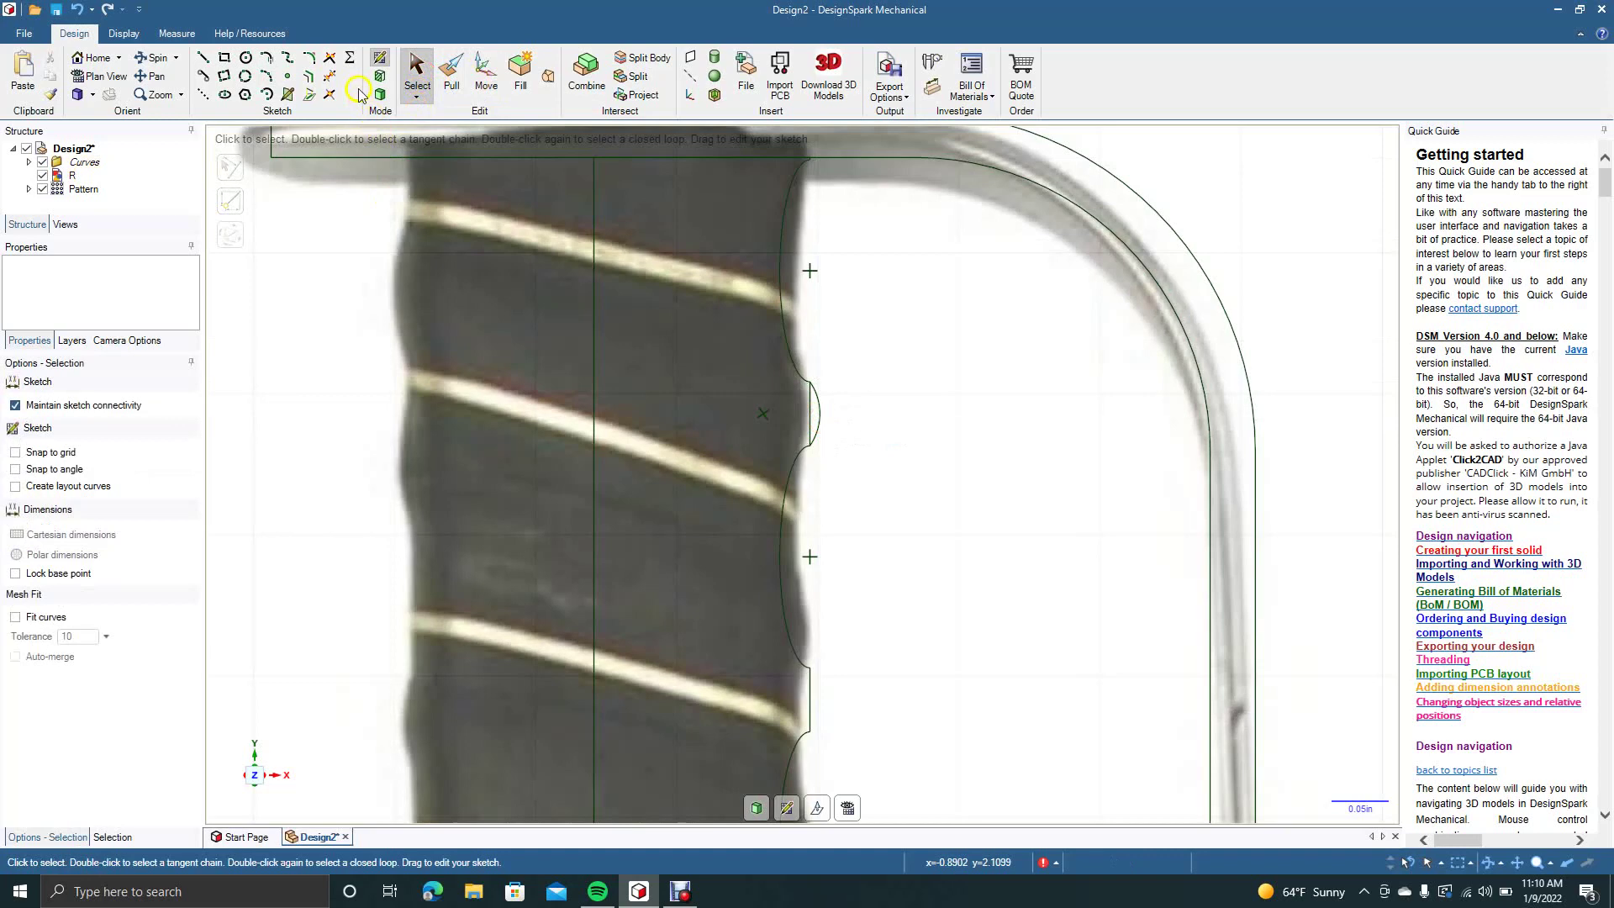
Draw a matching outward arc of 0.050 in radius across the straight segment between the second and third scallops
click(267, 76)
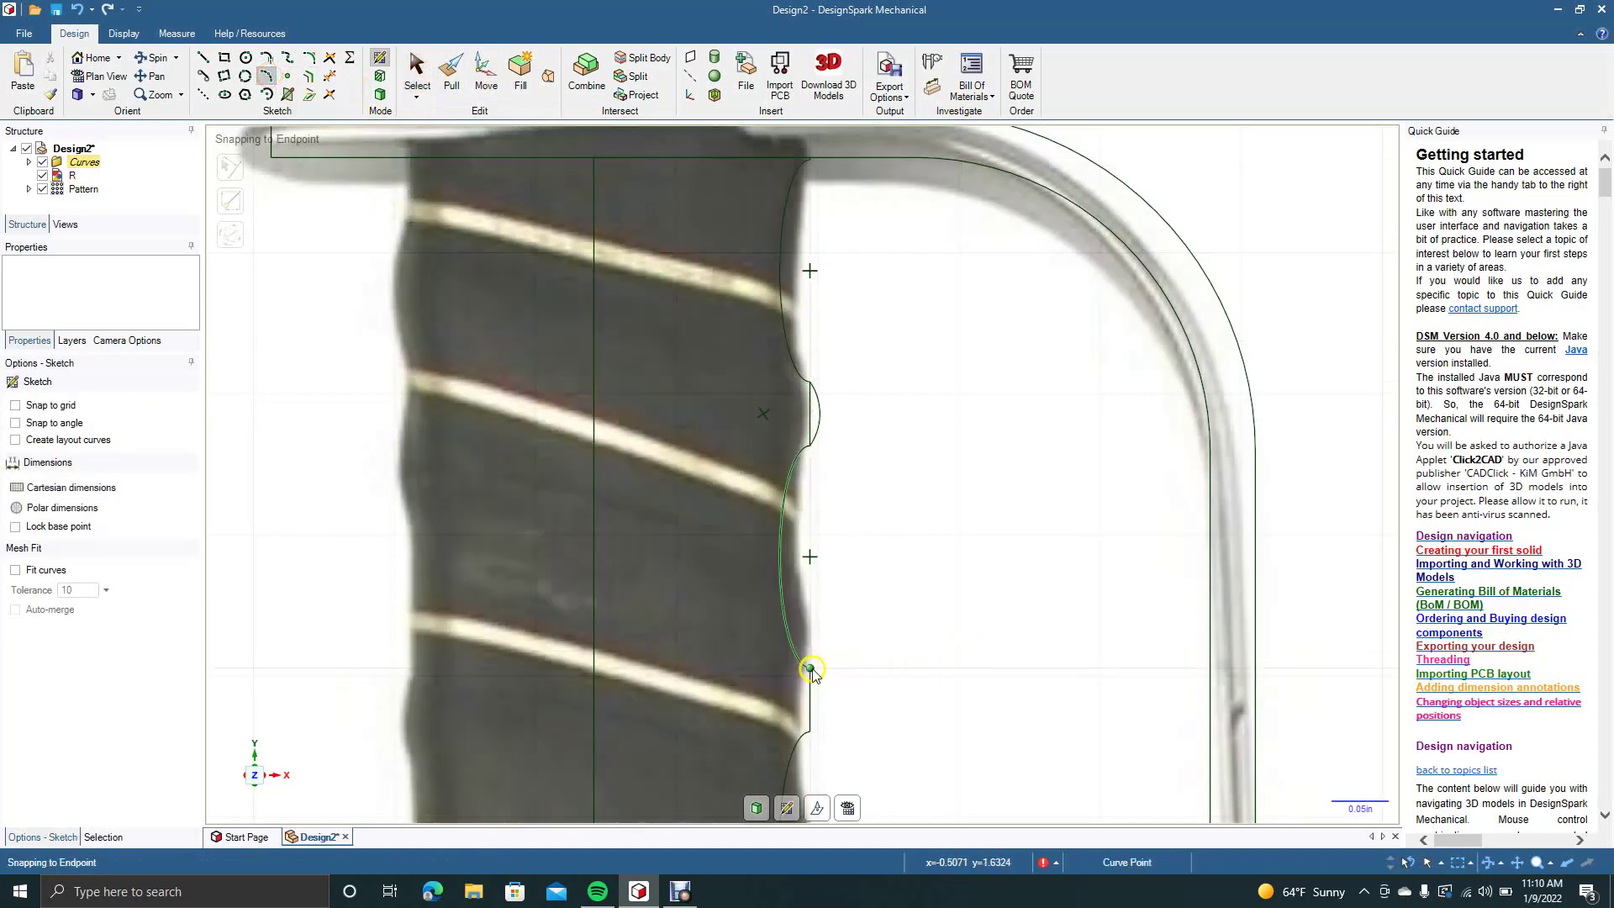
click(811, 670)
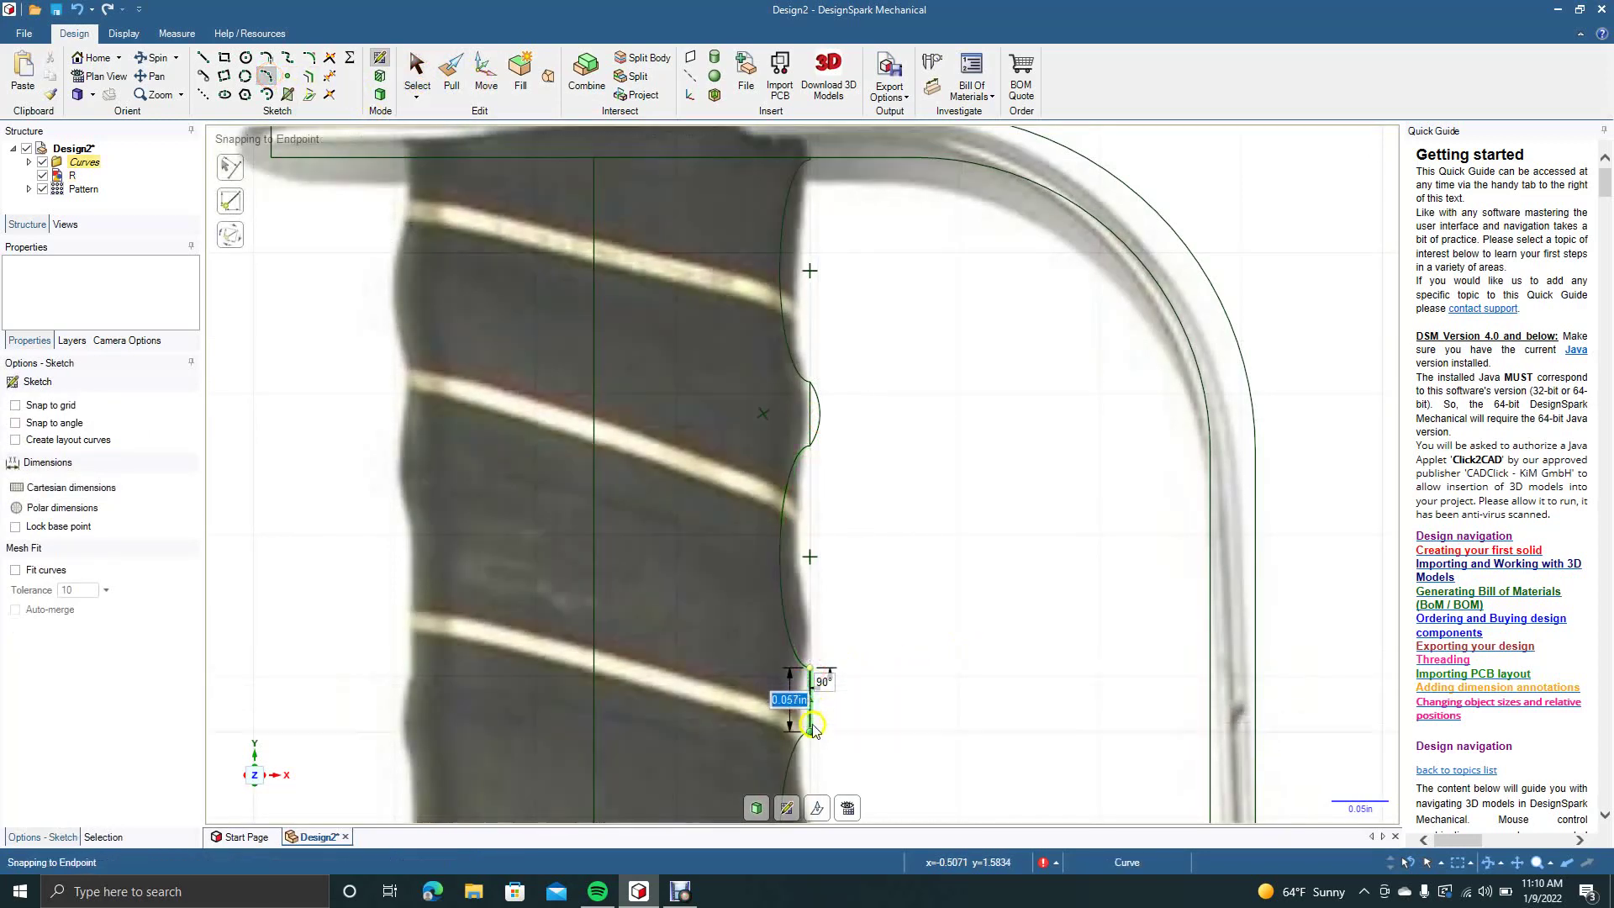
click(813, 726)
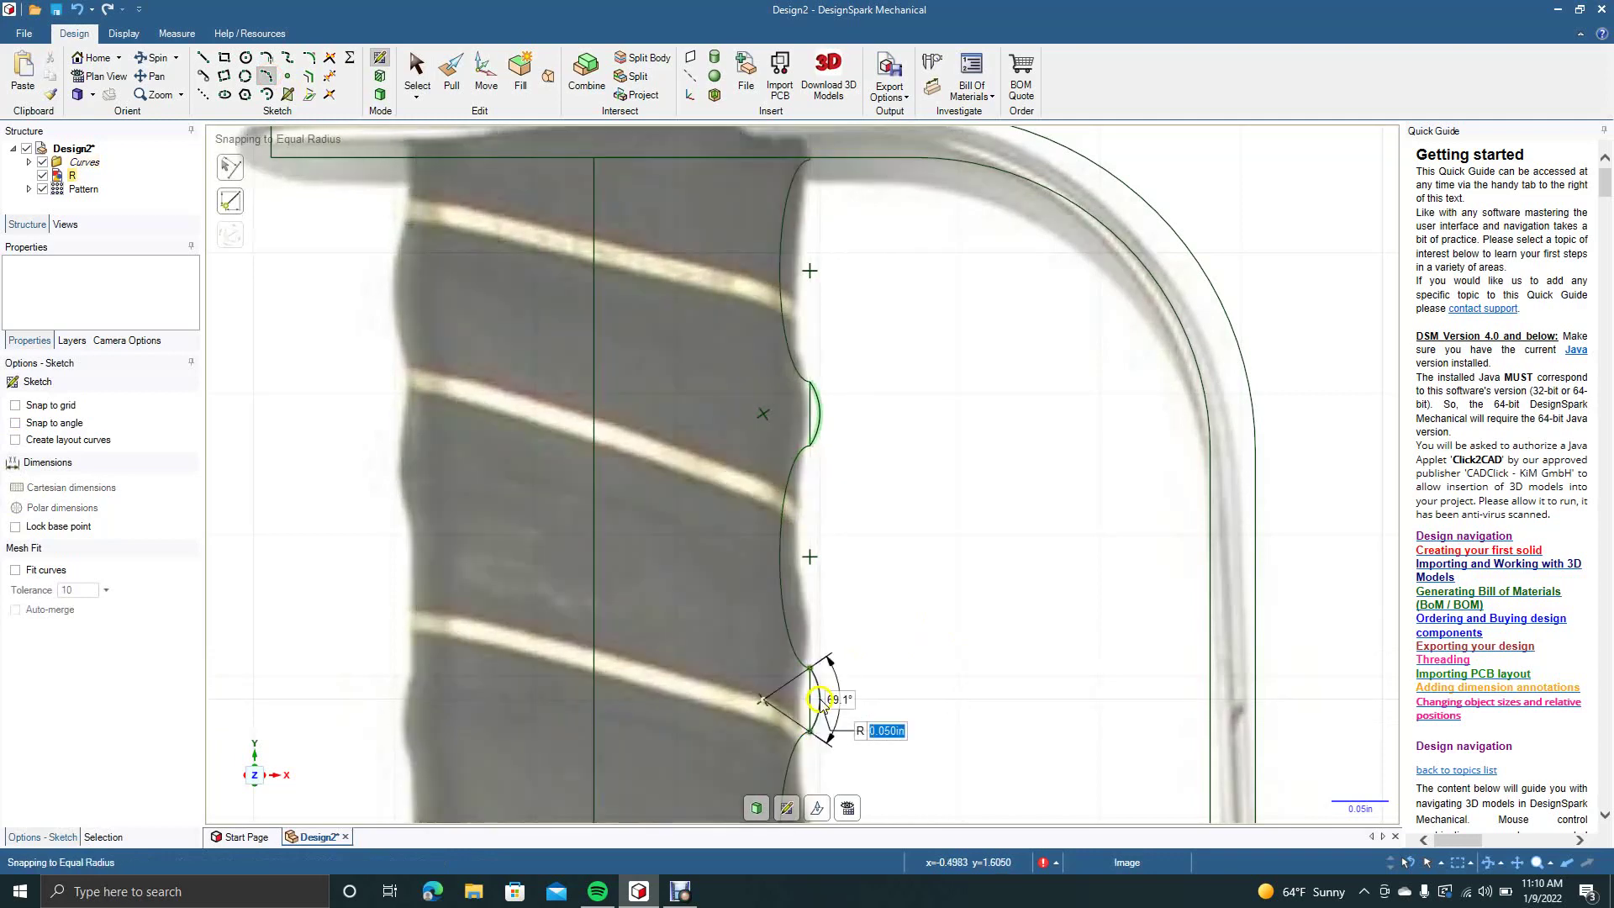
click(823, 706)
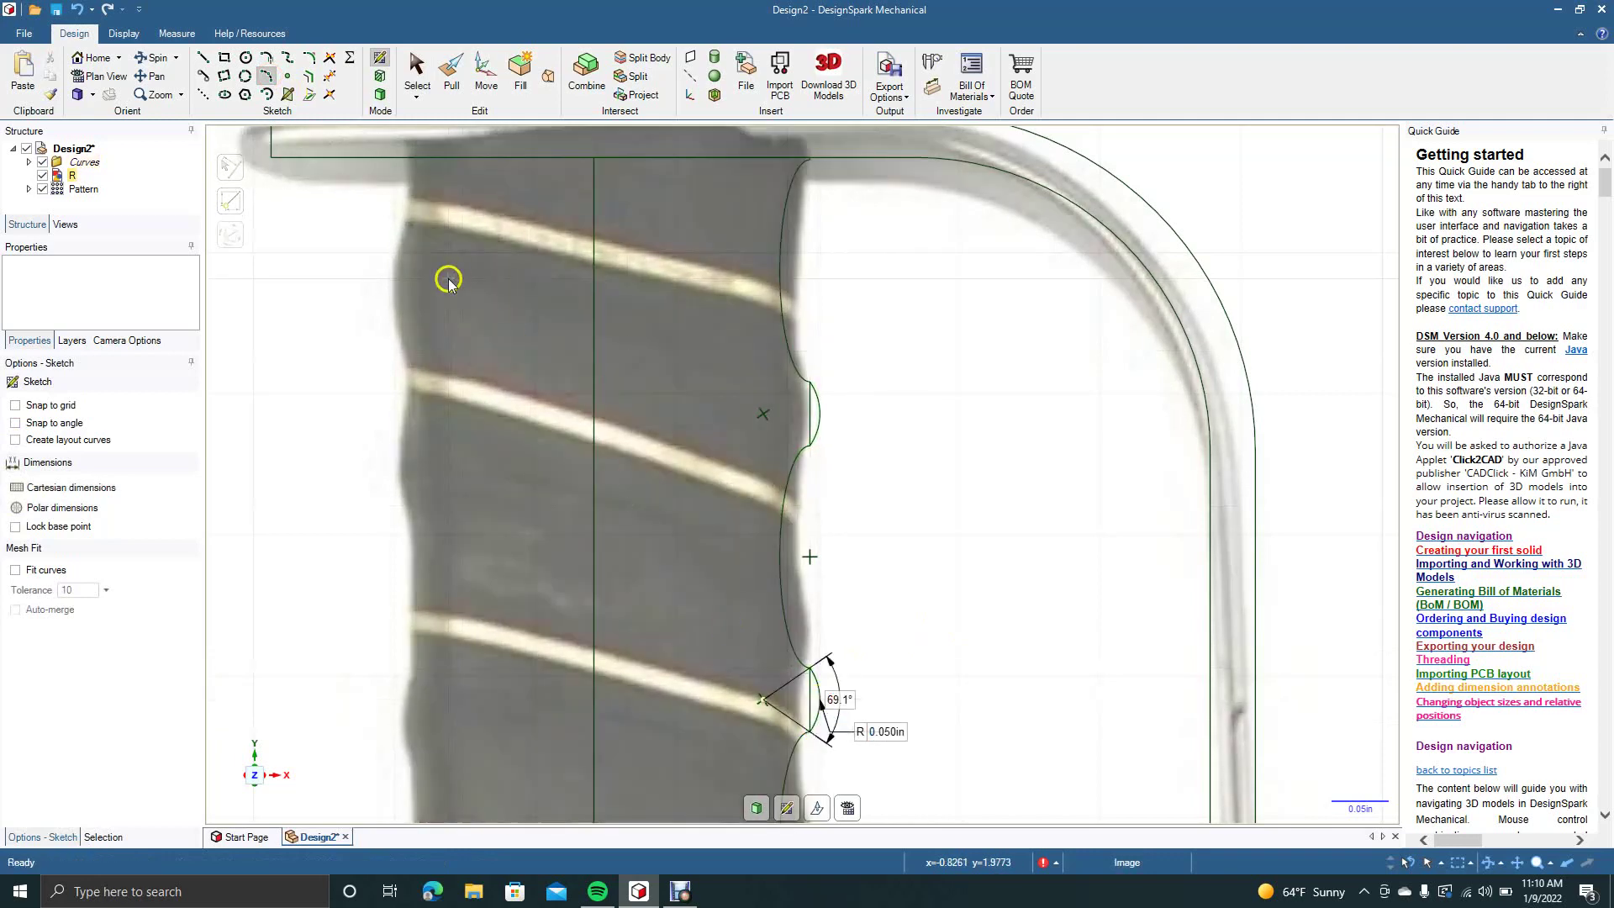
Draw an outward arc of 0.050 in radius across the straight segment between the third and fourth scallops
click(157, 77)
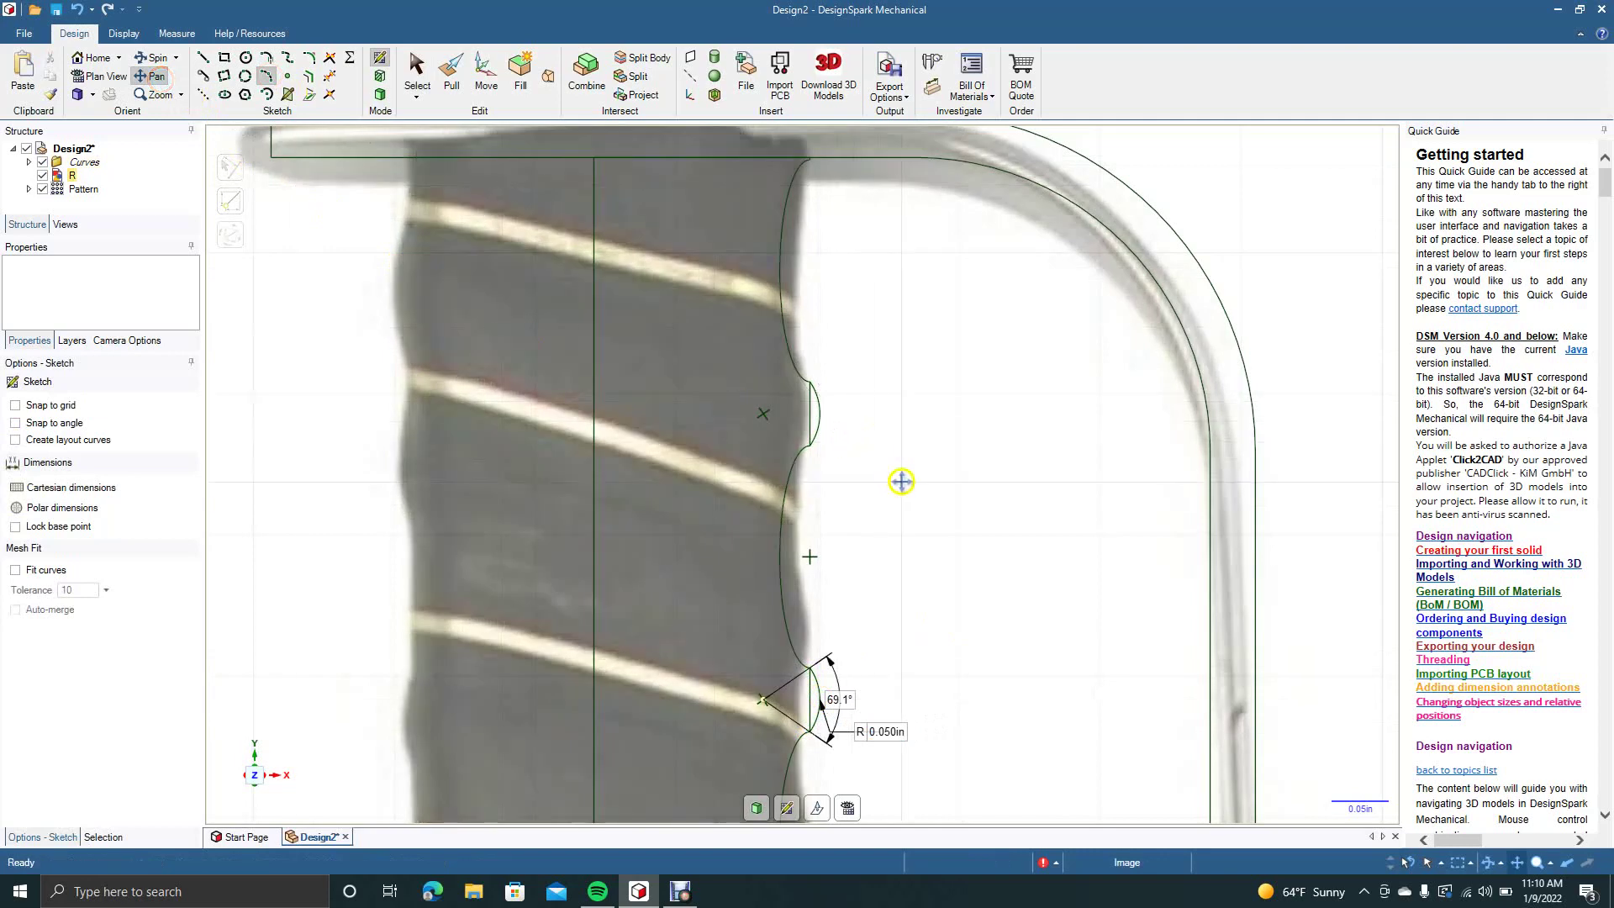
mouse_move(900, 481)
mouse_down()
mouse_move(897, 281)
mouse_move(865, 103)
mouse_up()
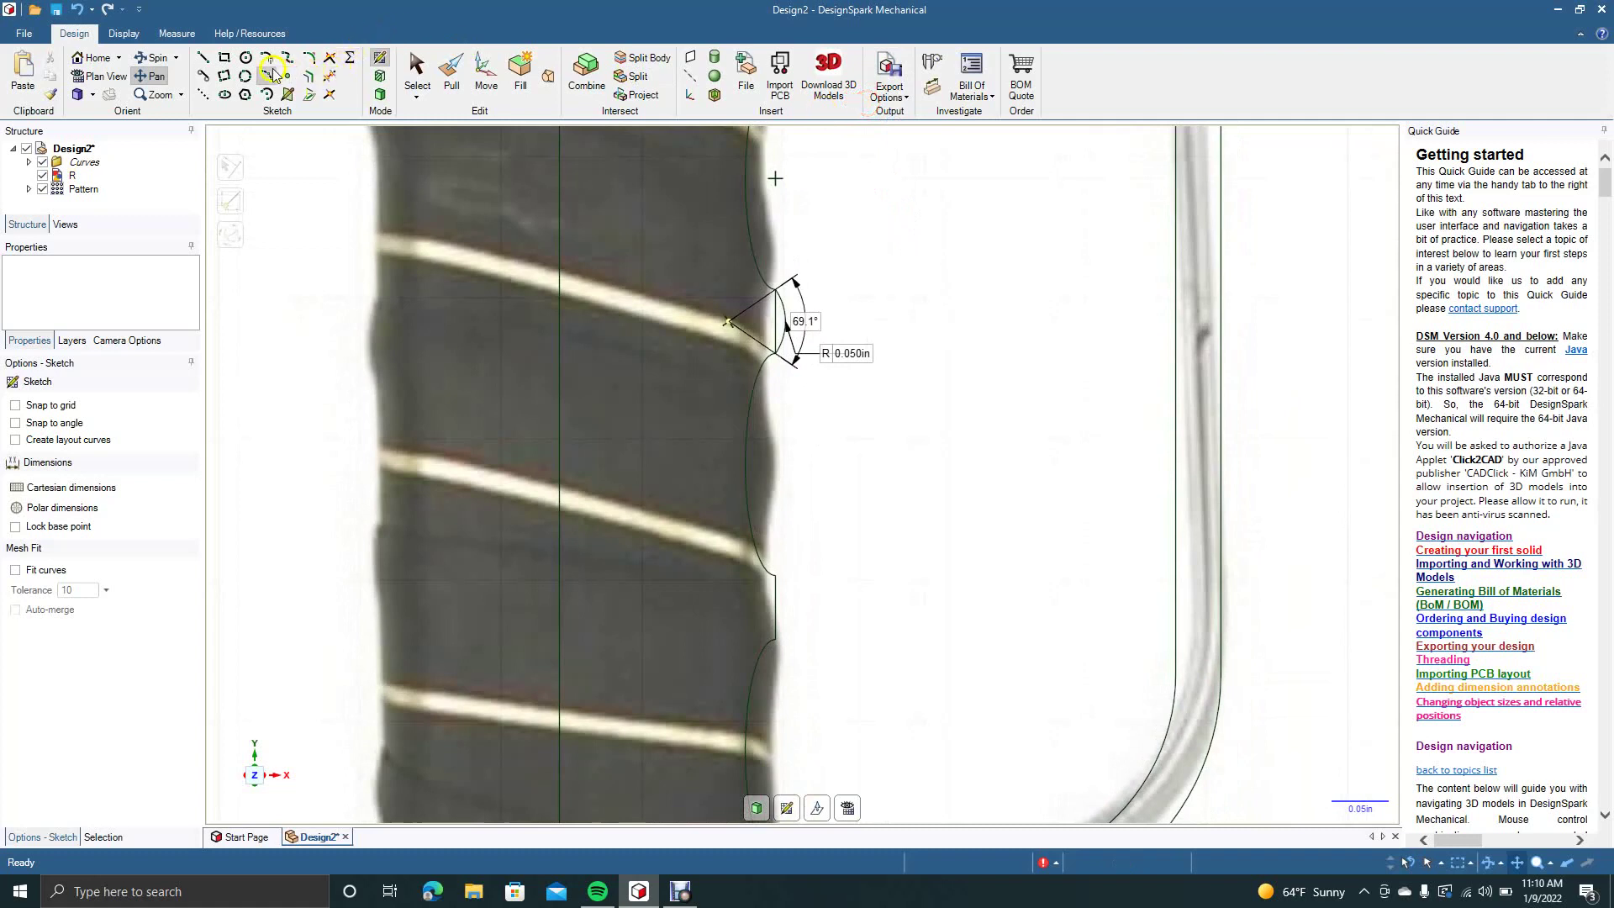
click(267, 77)
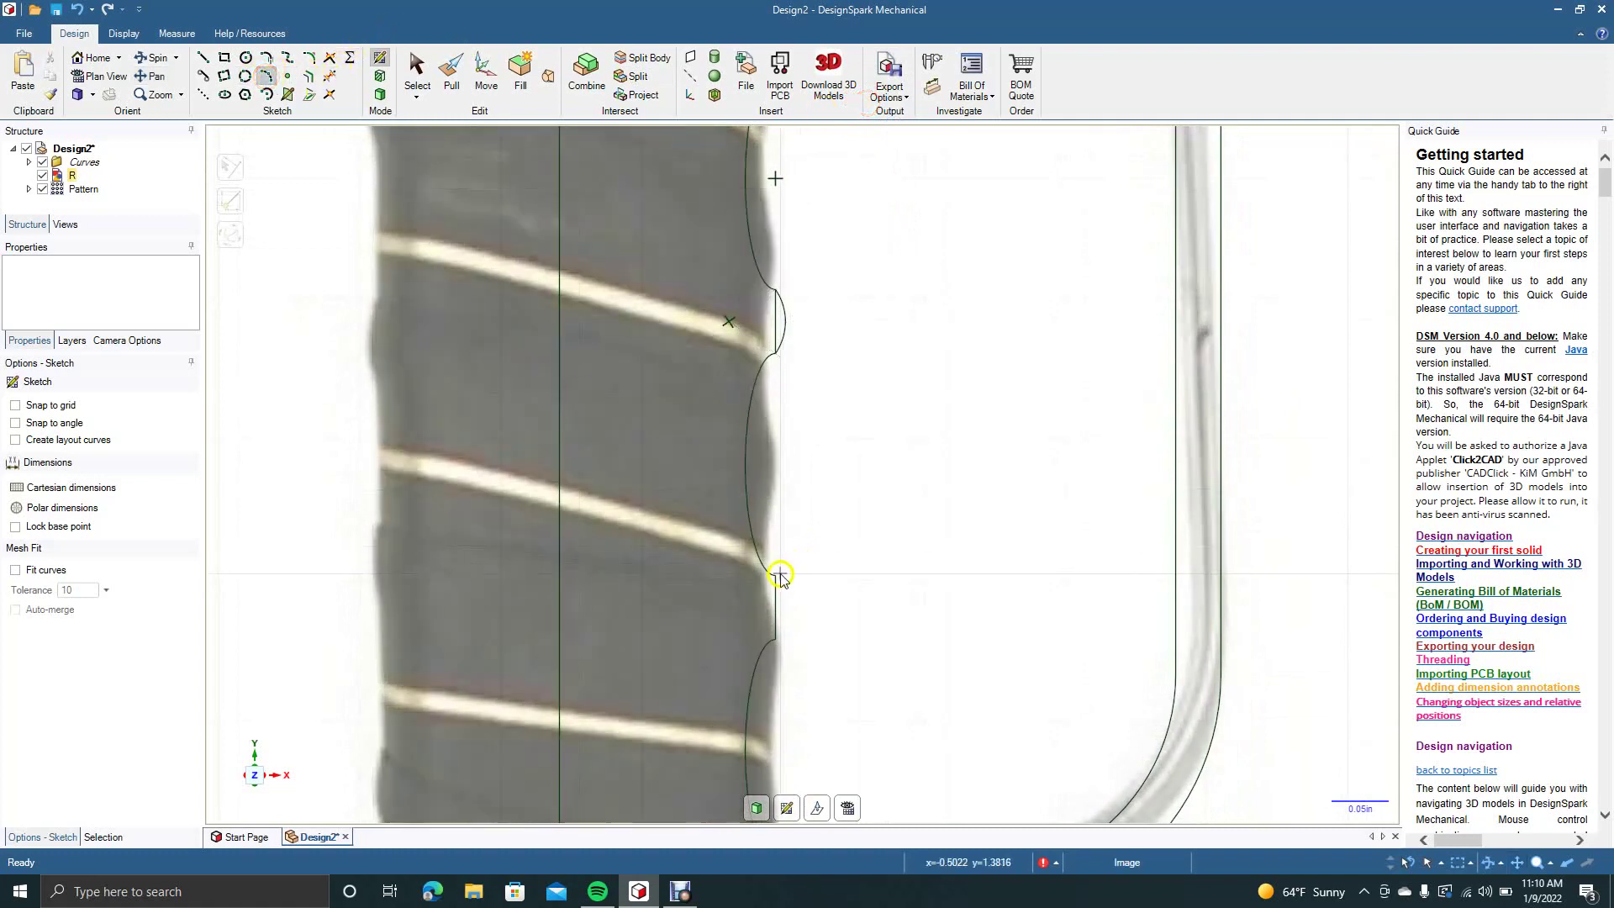
click(775, 576)
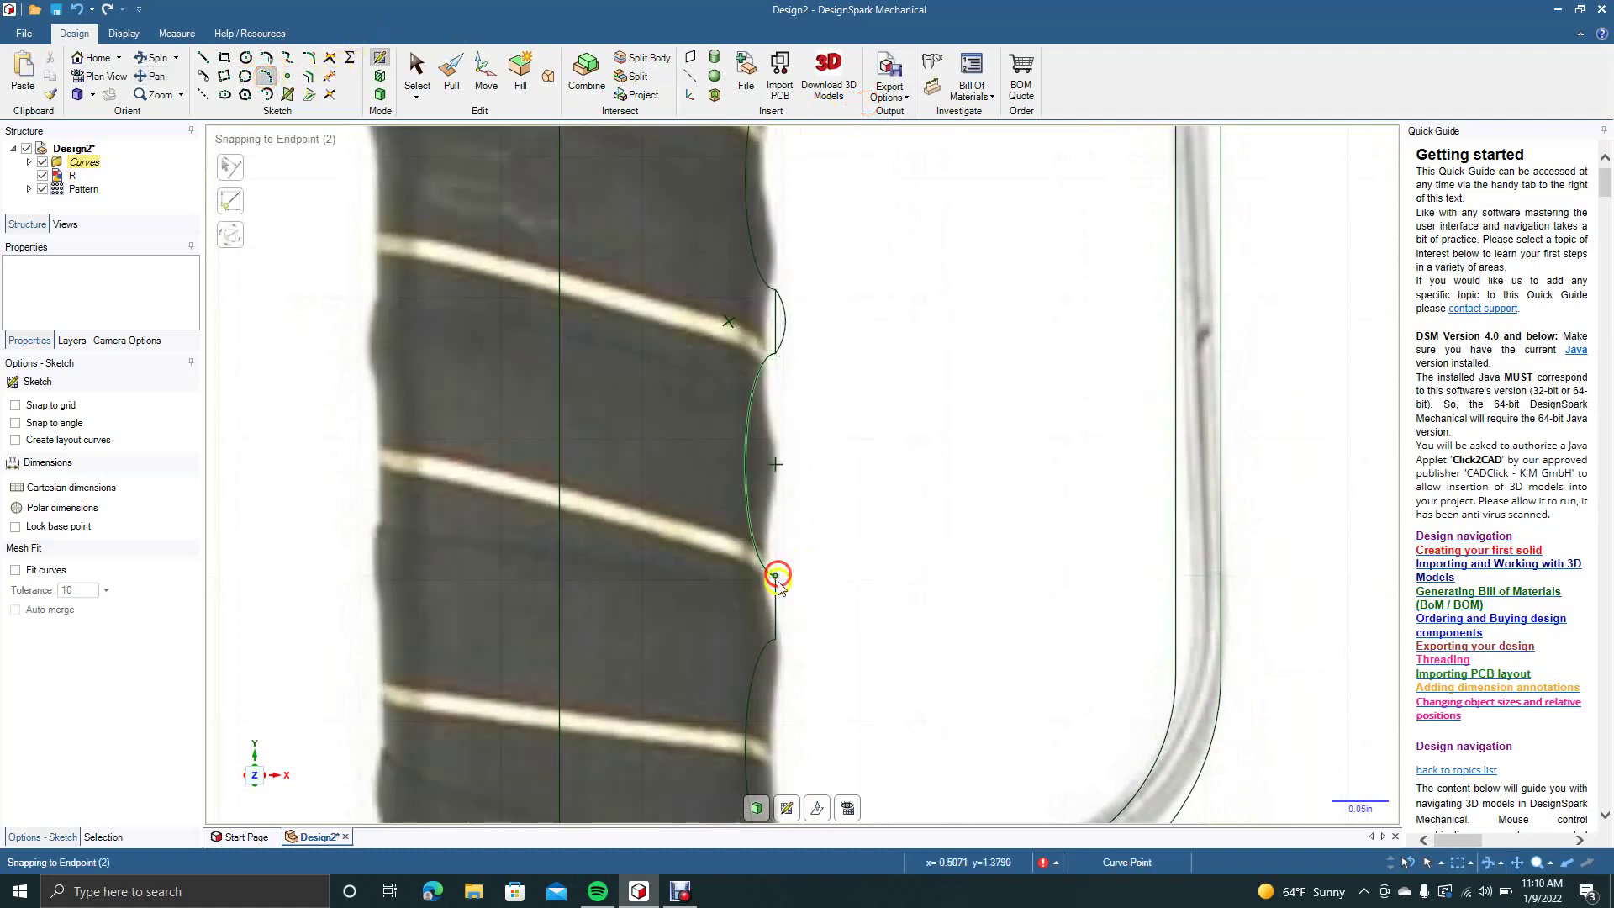
click(777, 637)
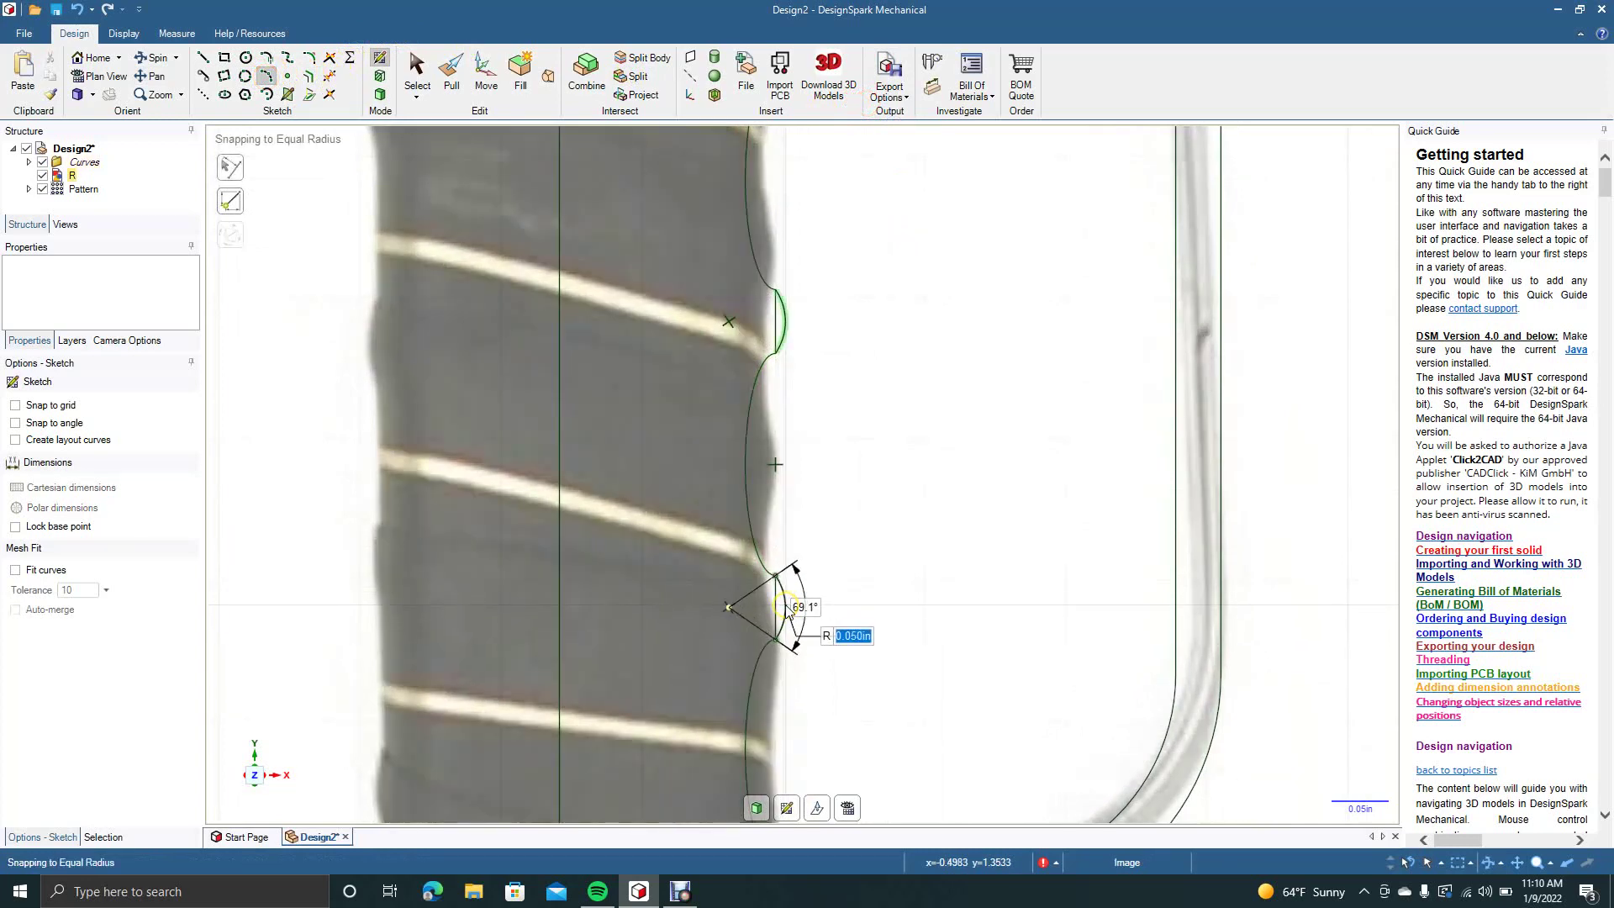
click(788, 613)
Replace the second scallop's elliptical curve with an inward arc of about 0.173 in radius, tangent to the neighbouring outward arcs
click(183, 76)
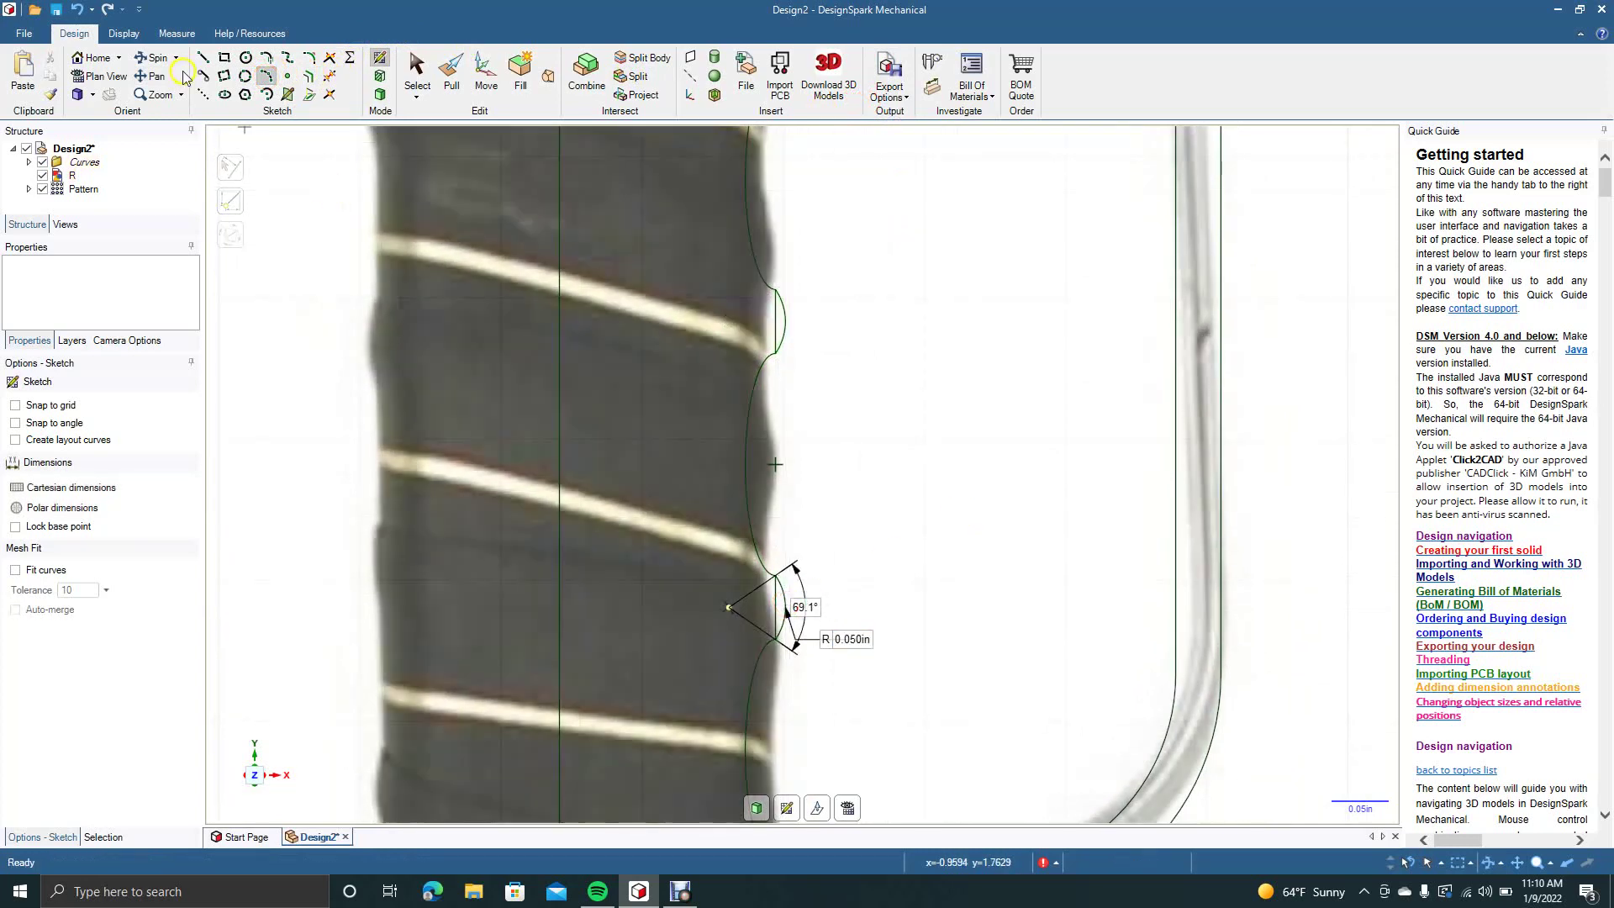
mouse_move(324, 415)
mouse_down()
mouse_move(306, 278)
mouse_move(345, 353)
mouse_move(365, 859)
mouse_move(304, 871)
mouse_move(335, 799)
mouse_up()
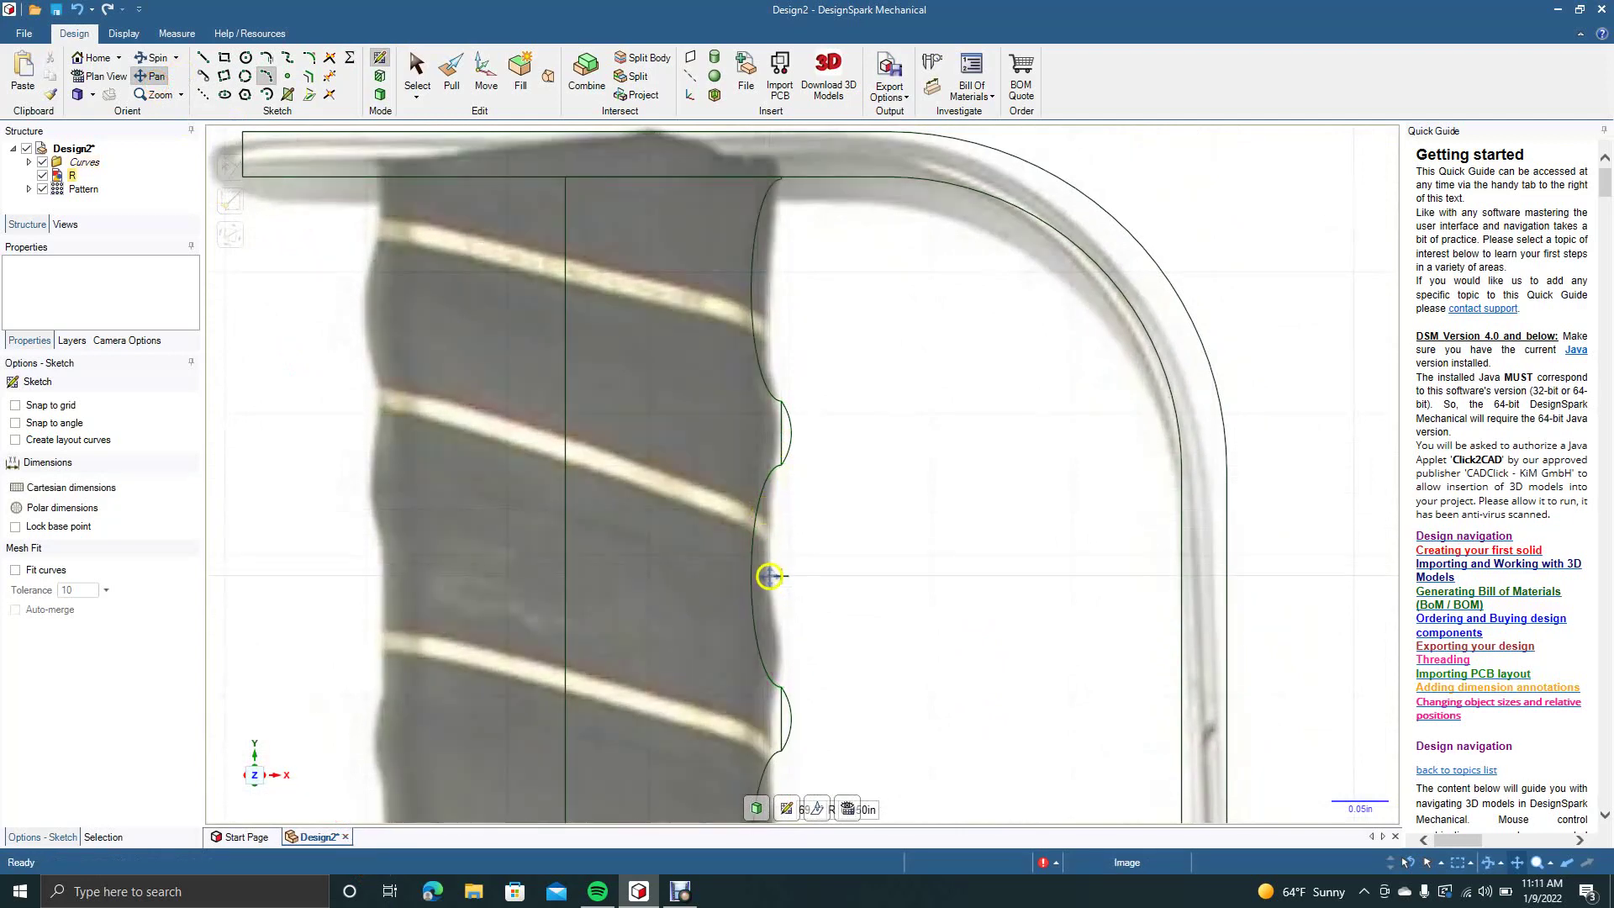
click(416, 72)
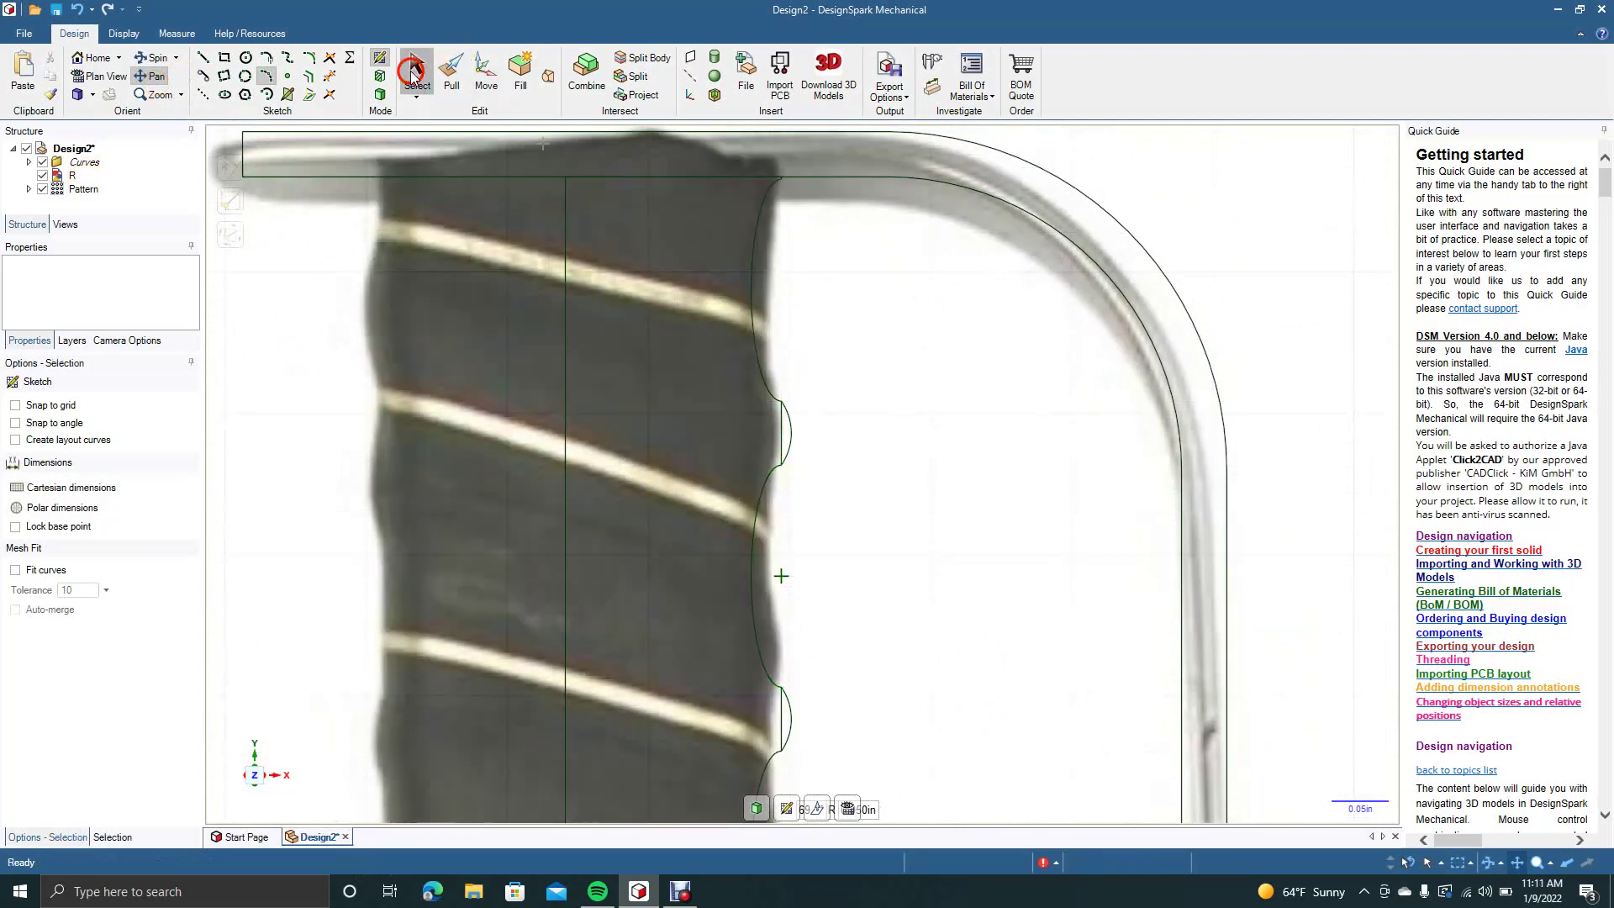
click(751, 598)
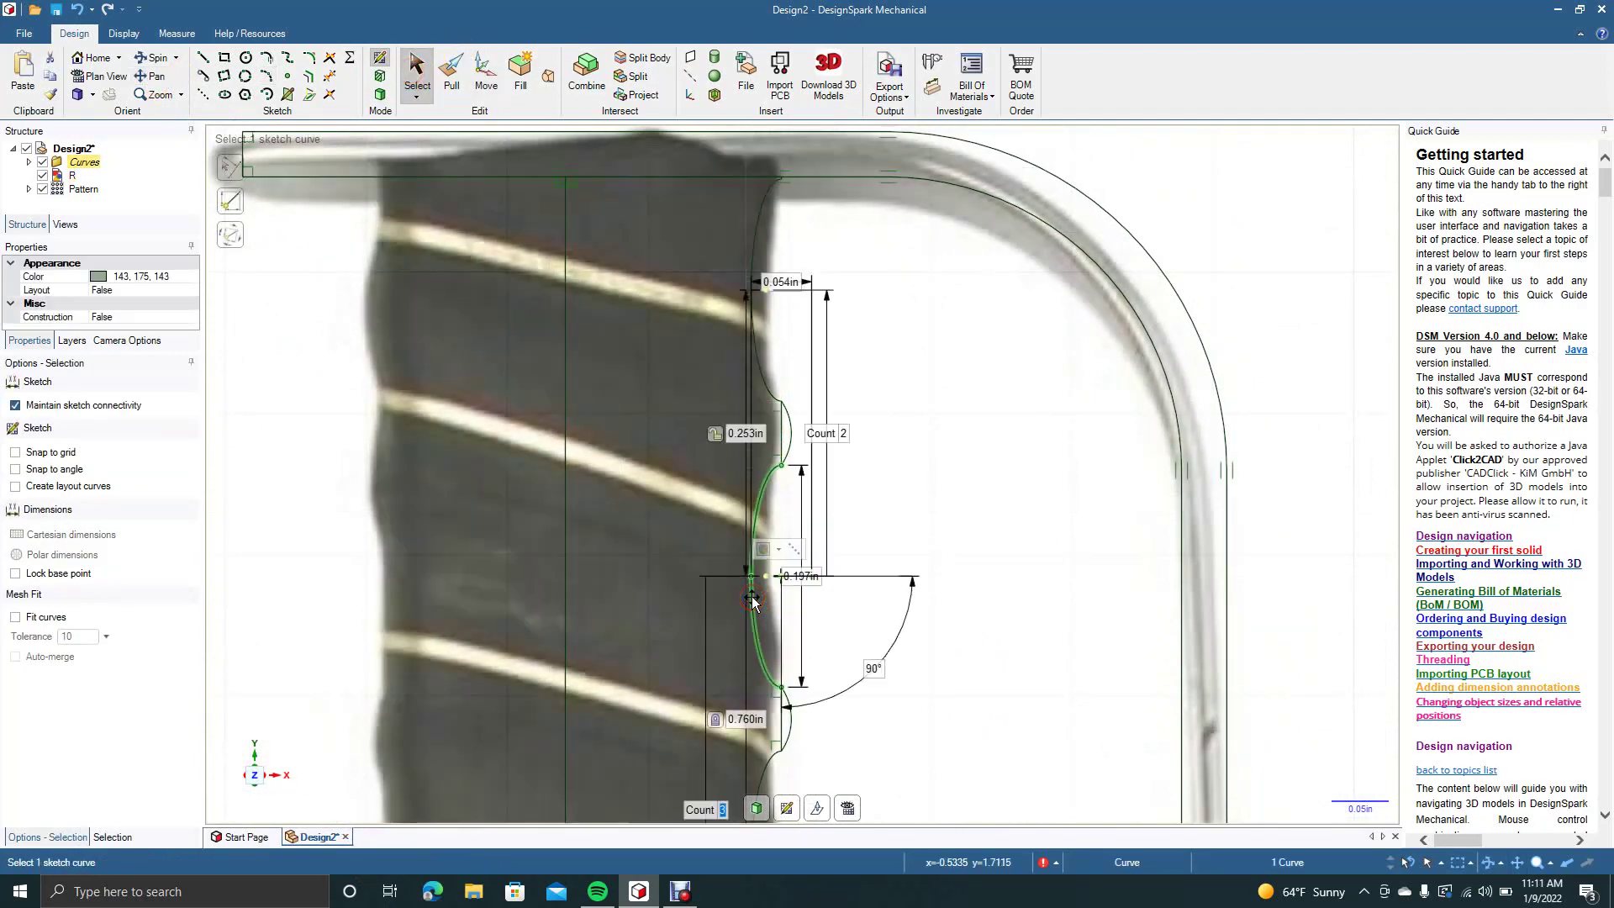
key(Delete)
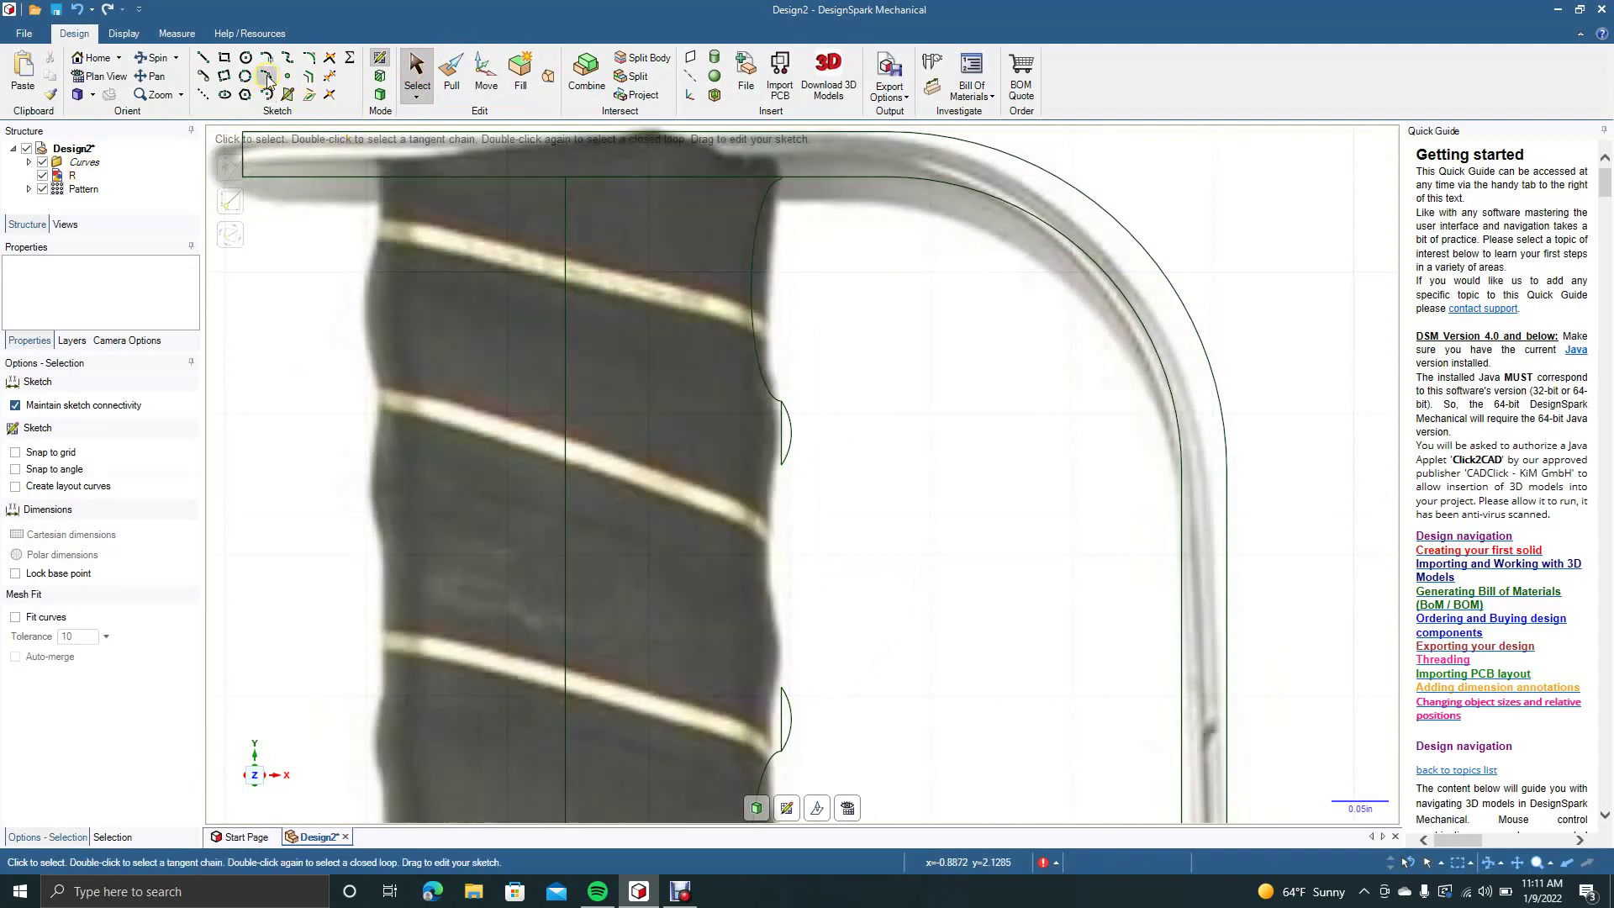
click(266, 78)
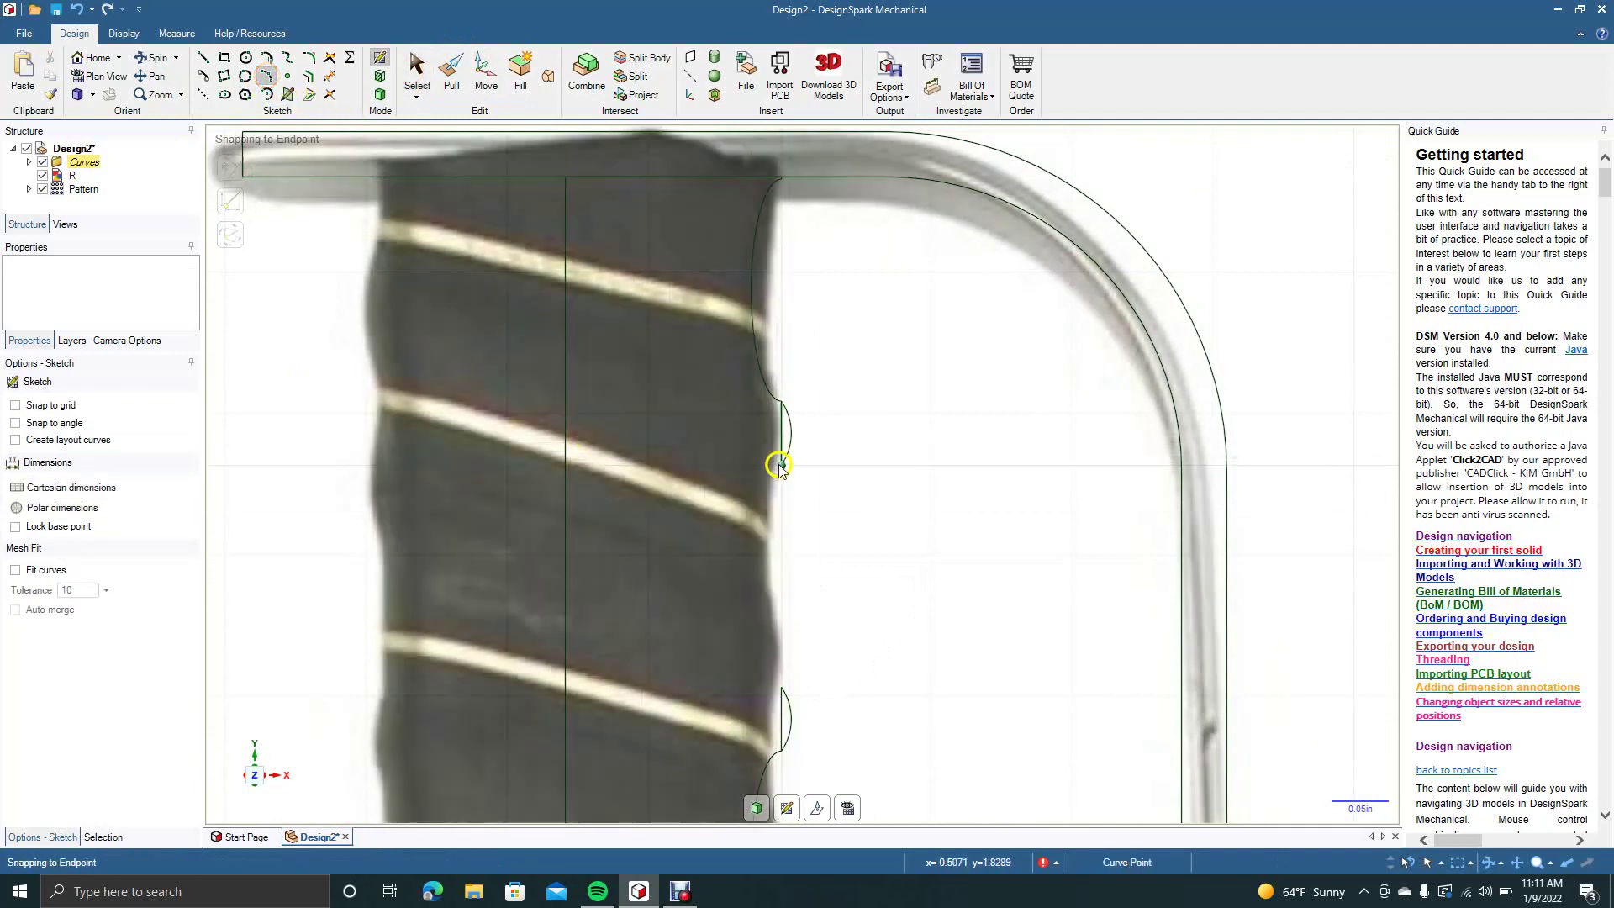
click(780, 465)
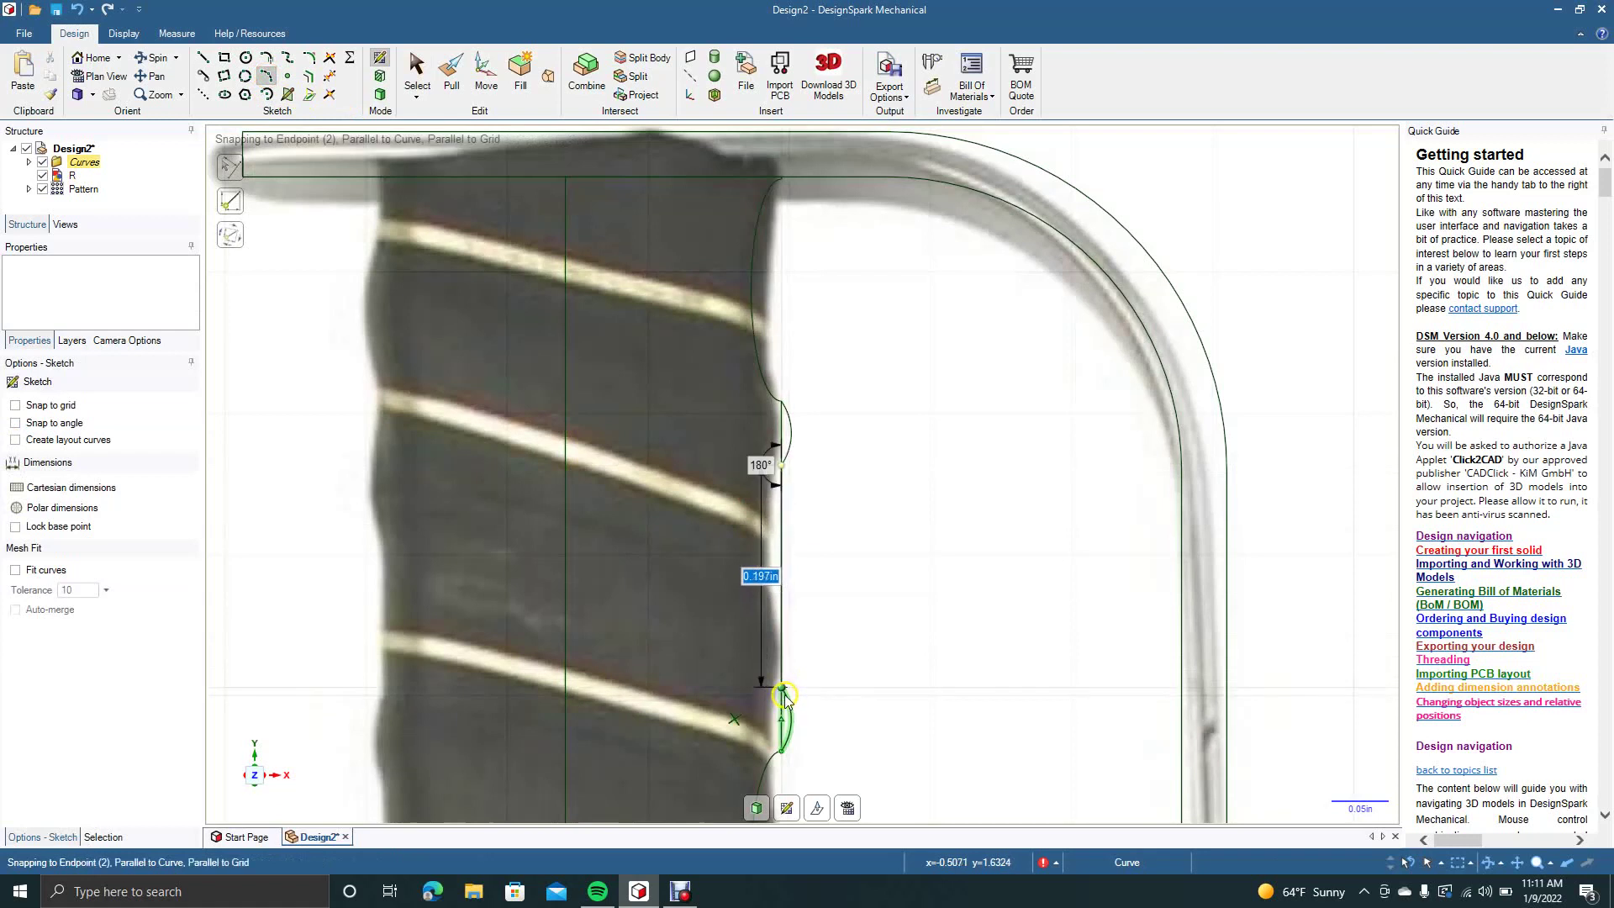
click(784, 695)
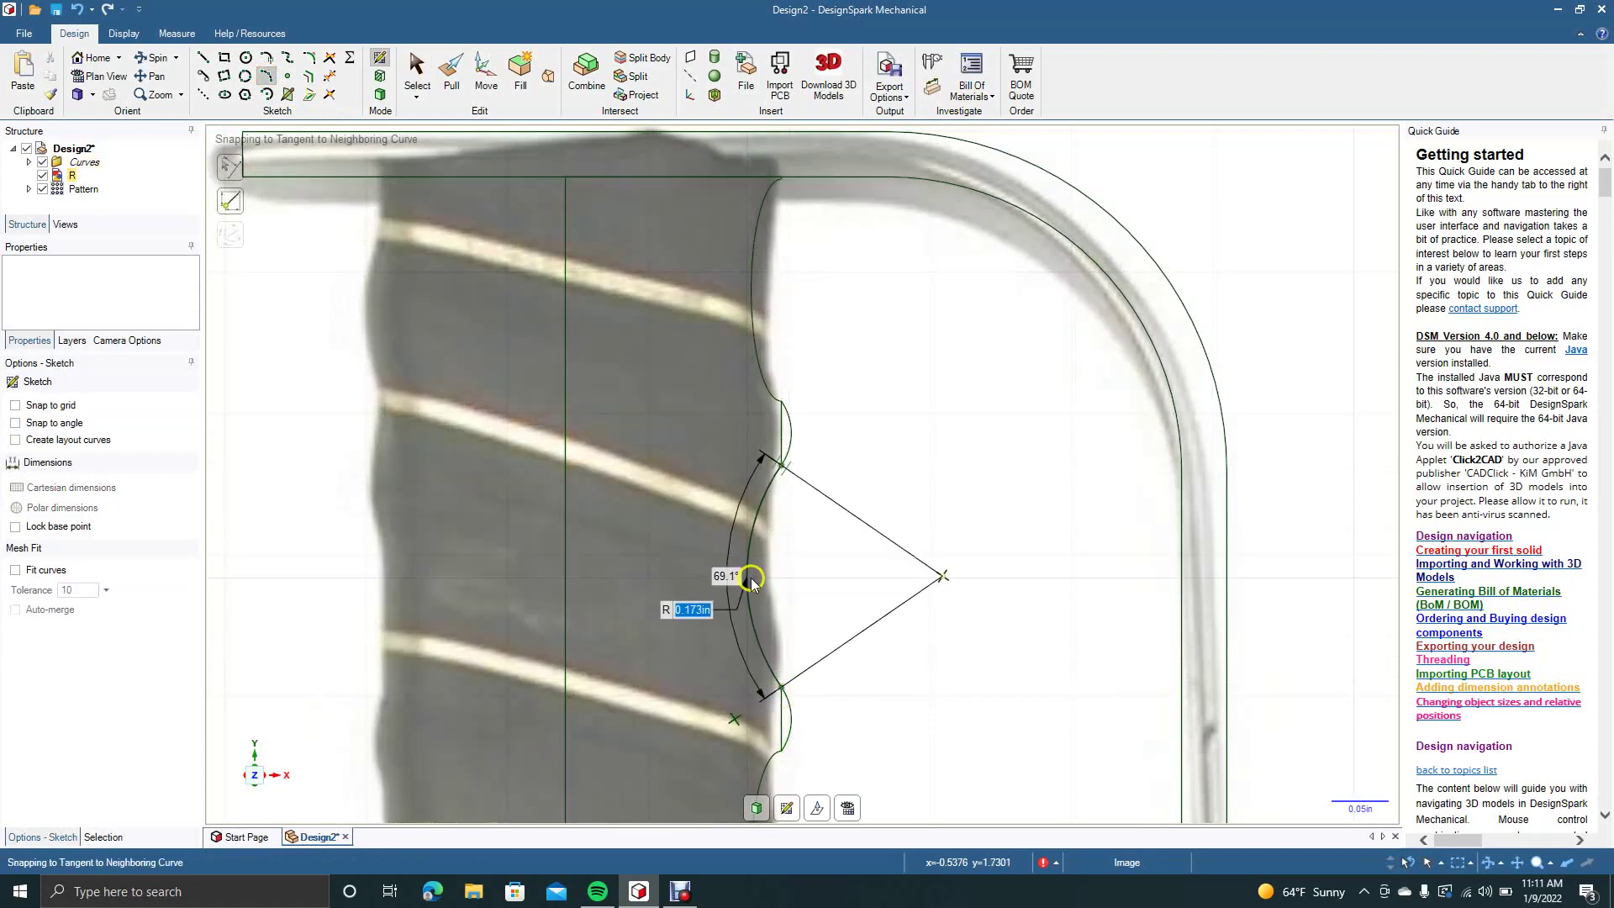
click(750, 579)
click(752, 578)
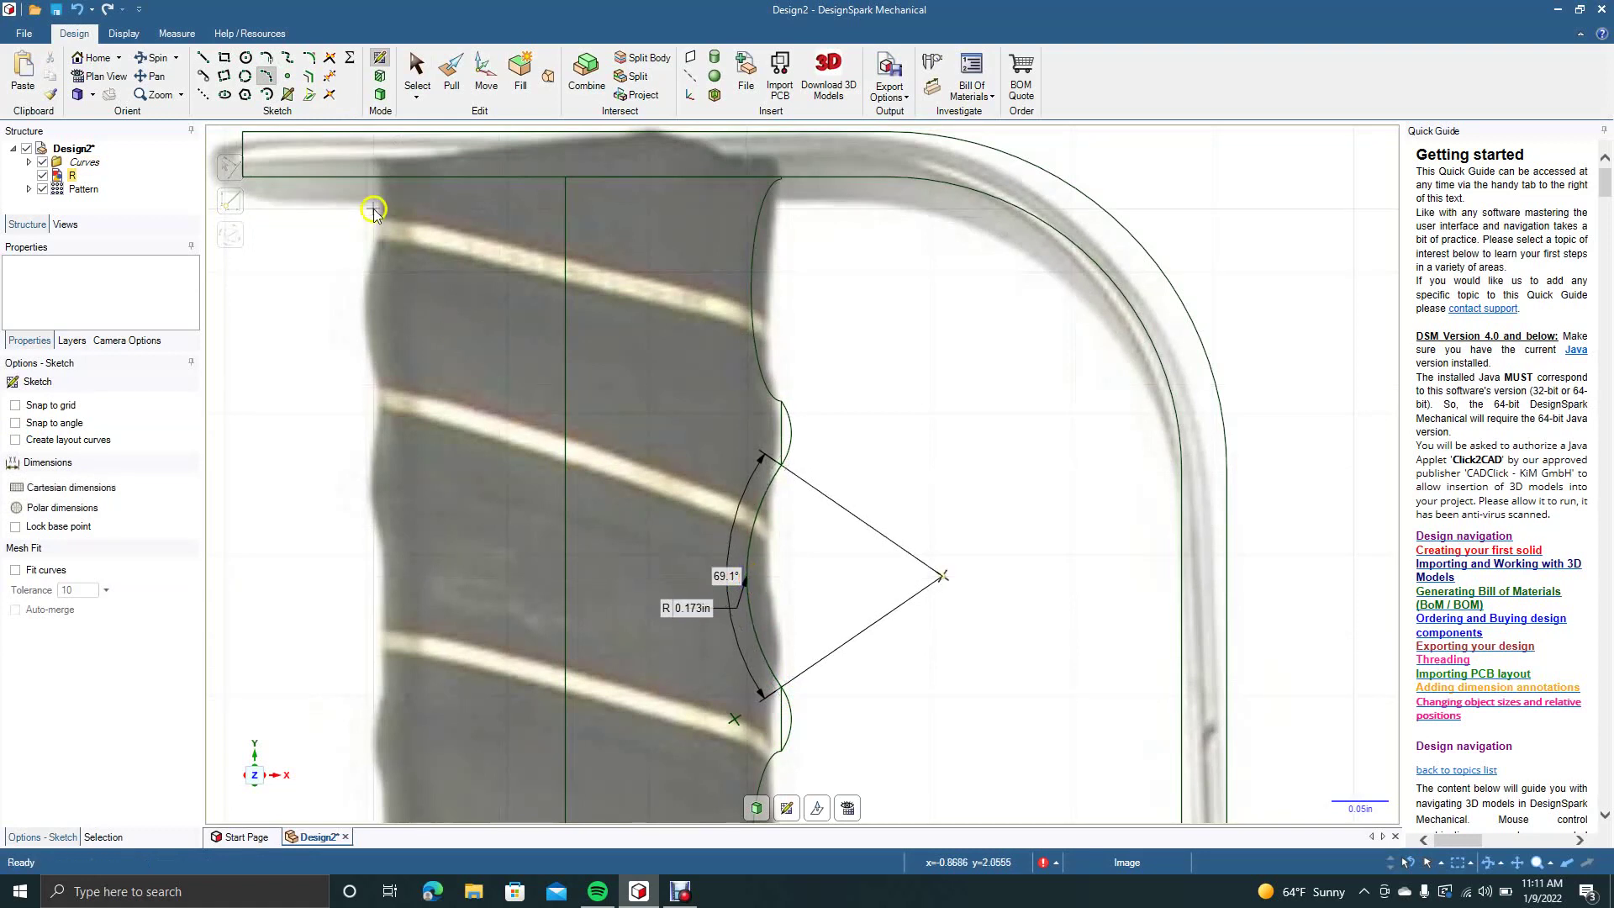
Draw a tangent inward arc of about 0.173 in radius over the first scallop and delete the elliptical curve beside it
click(423, 84)
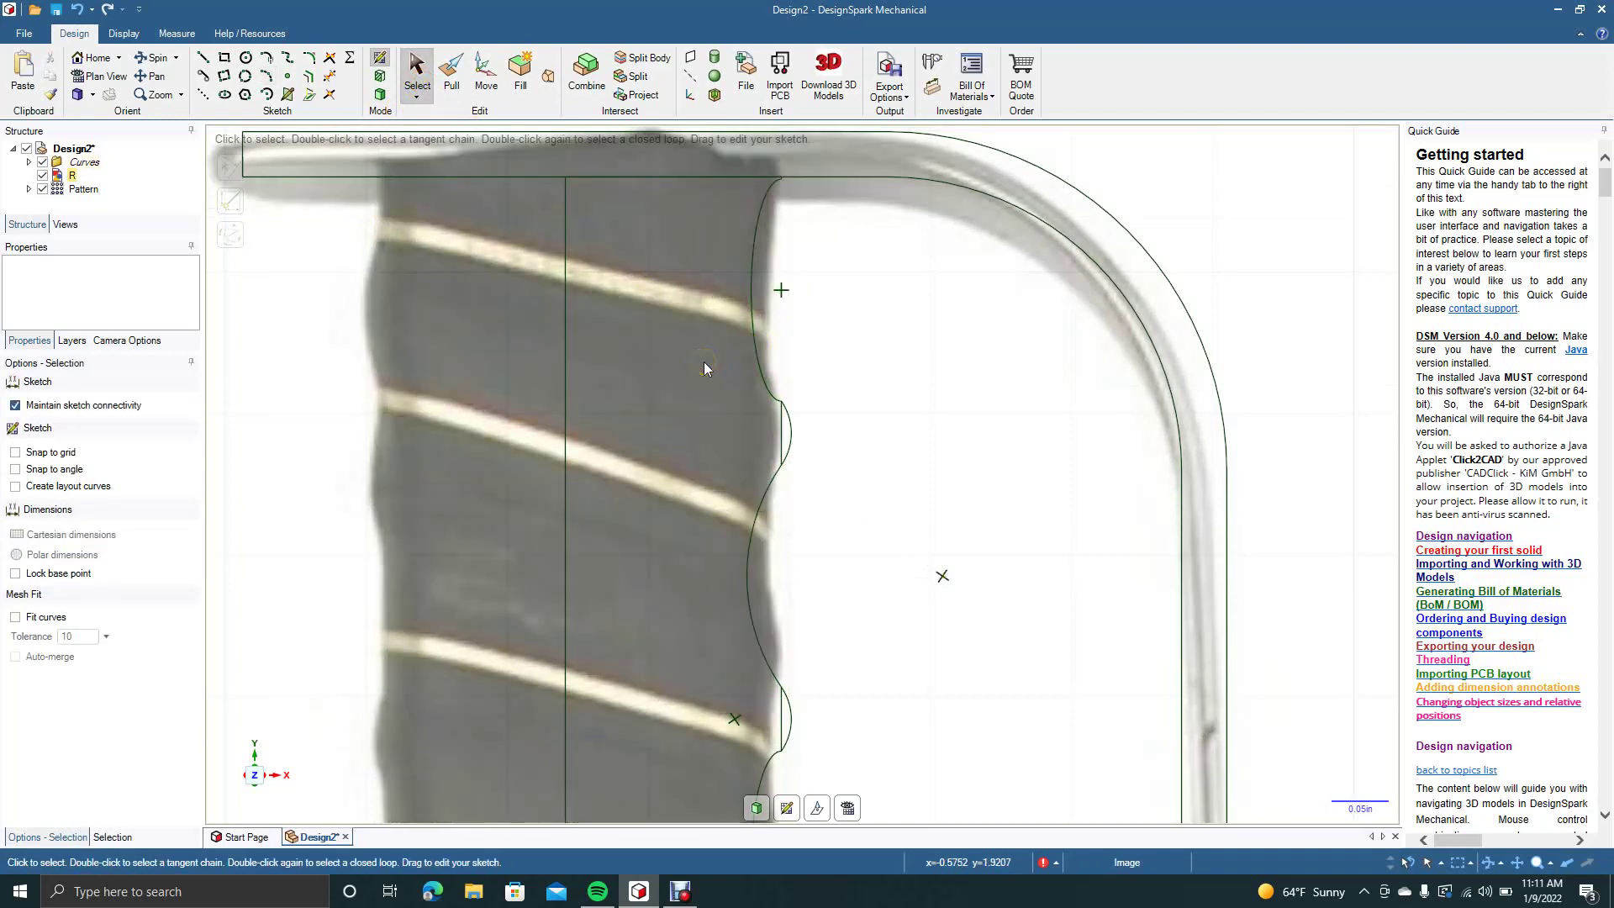
click(704, 370)
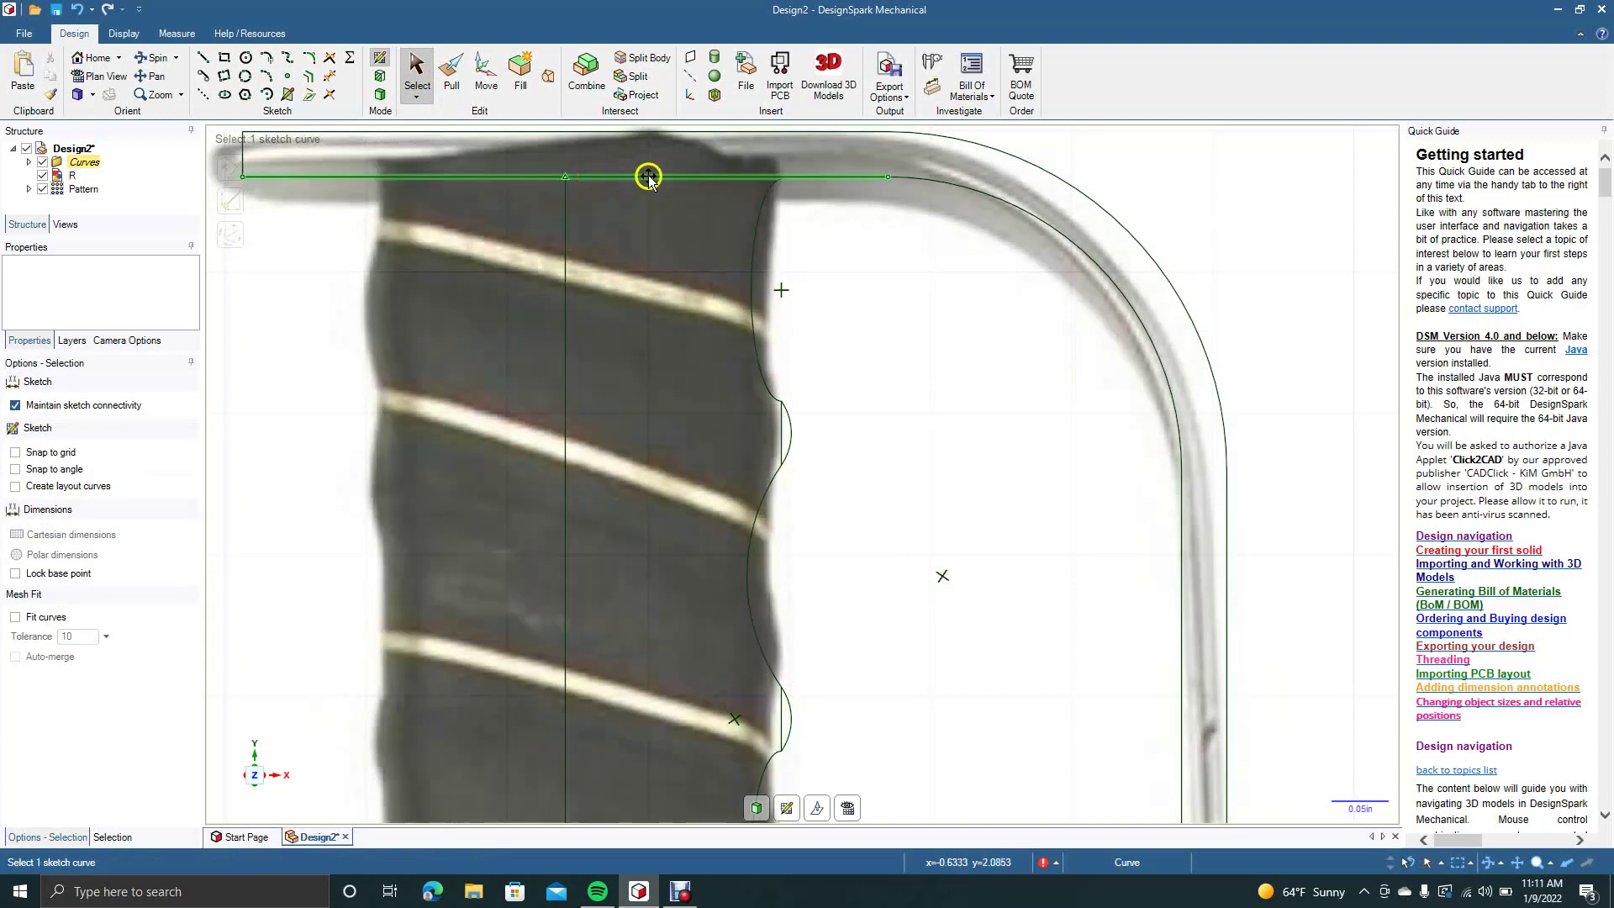
click(264, 77)
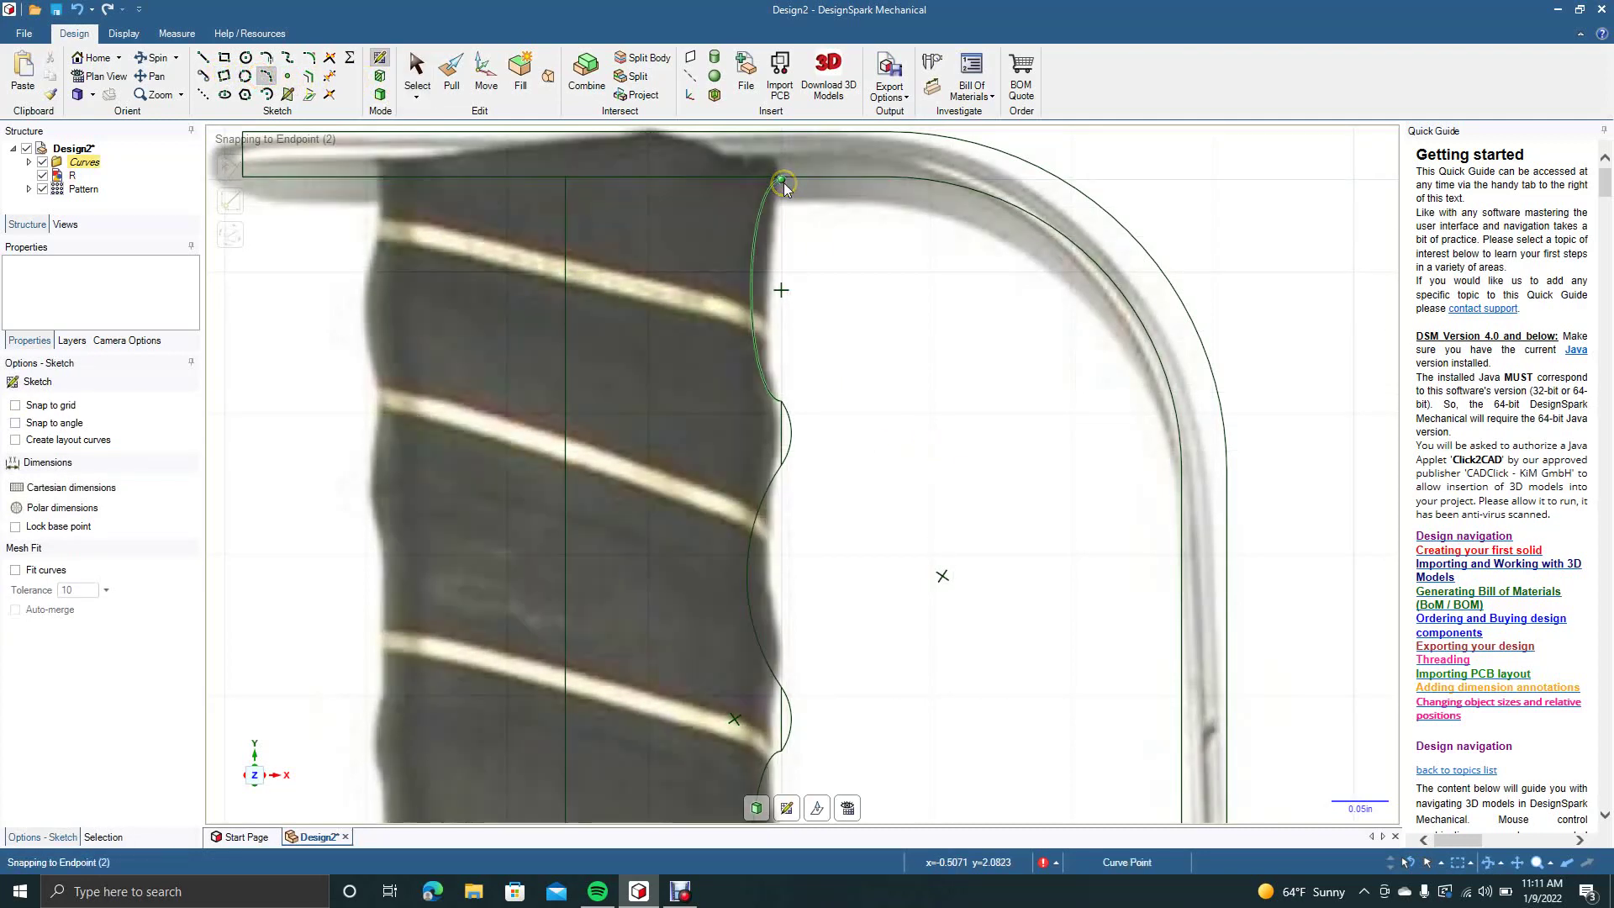
click(783, 182)
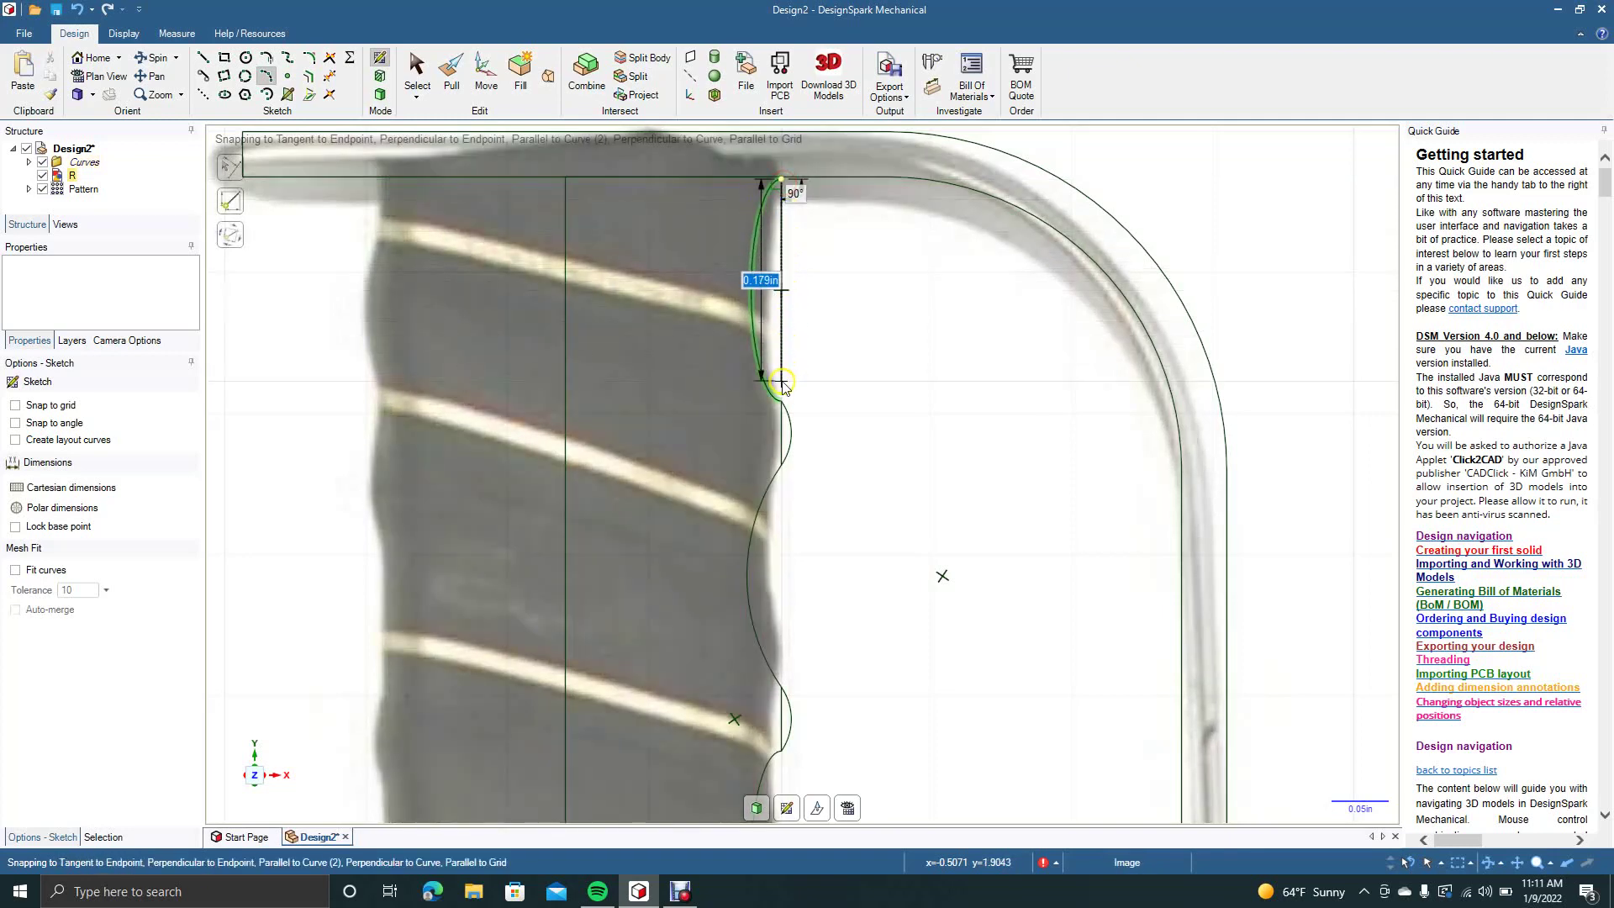
click(778, 403)
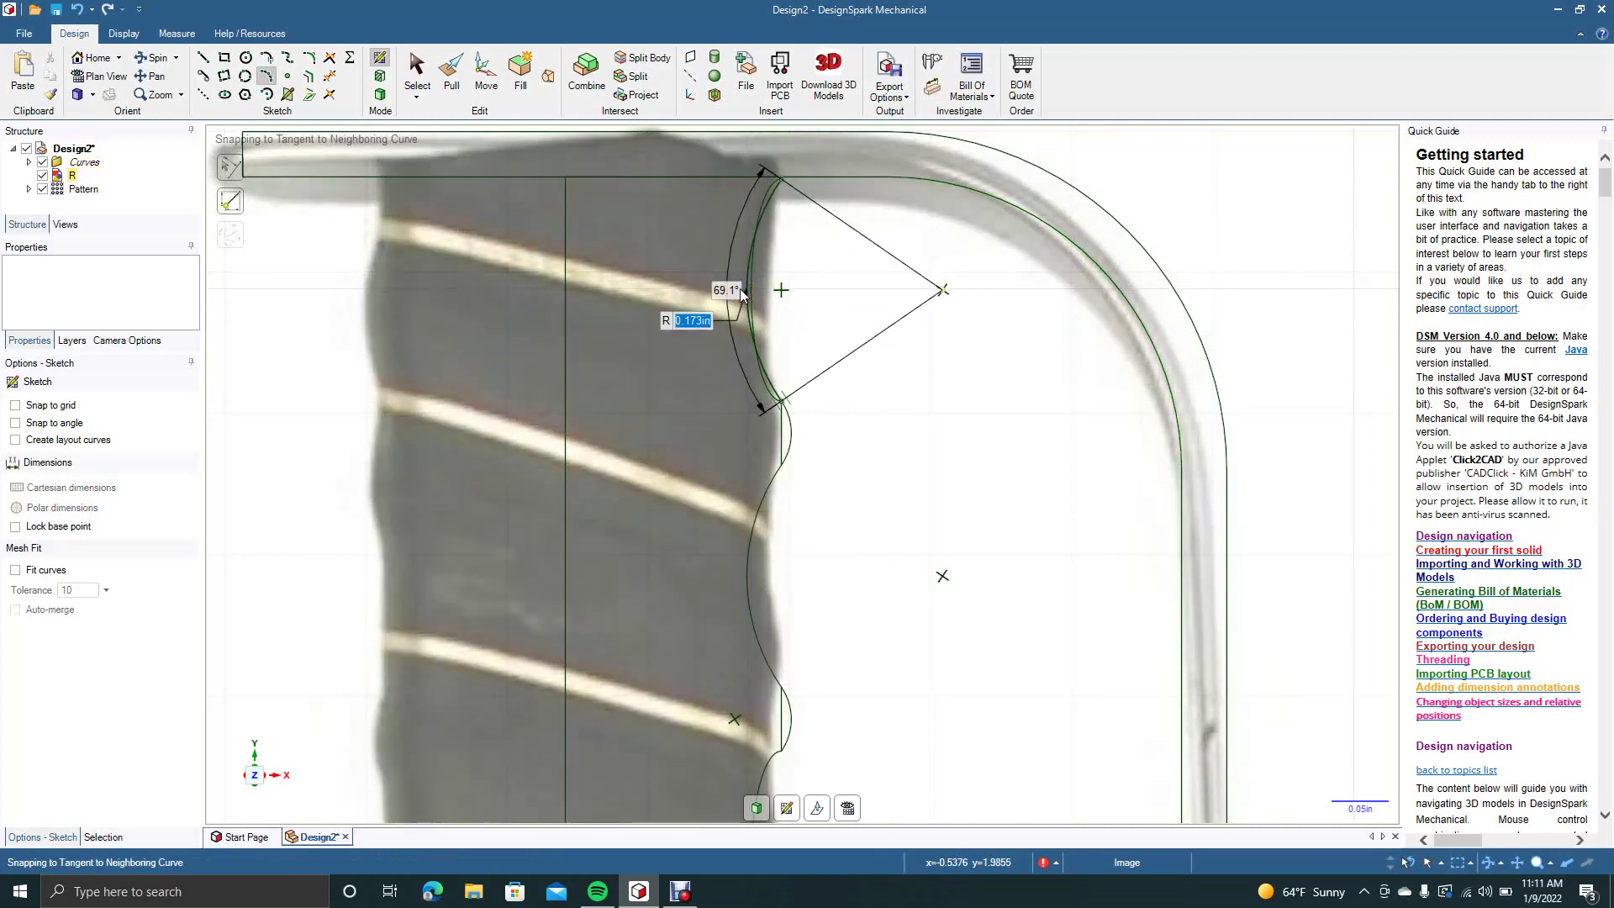
click(695, 259)
click(415, 65)
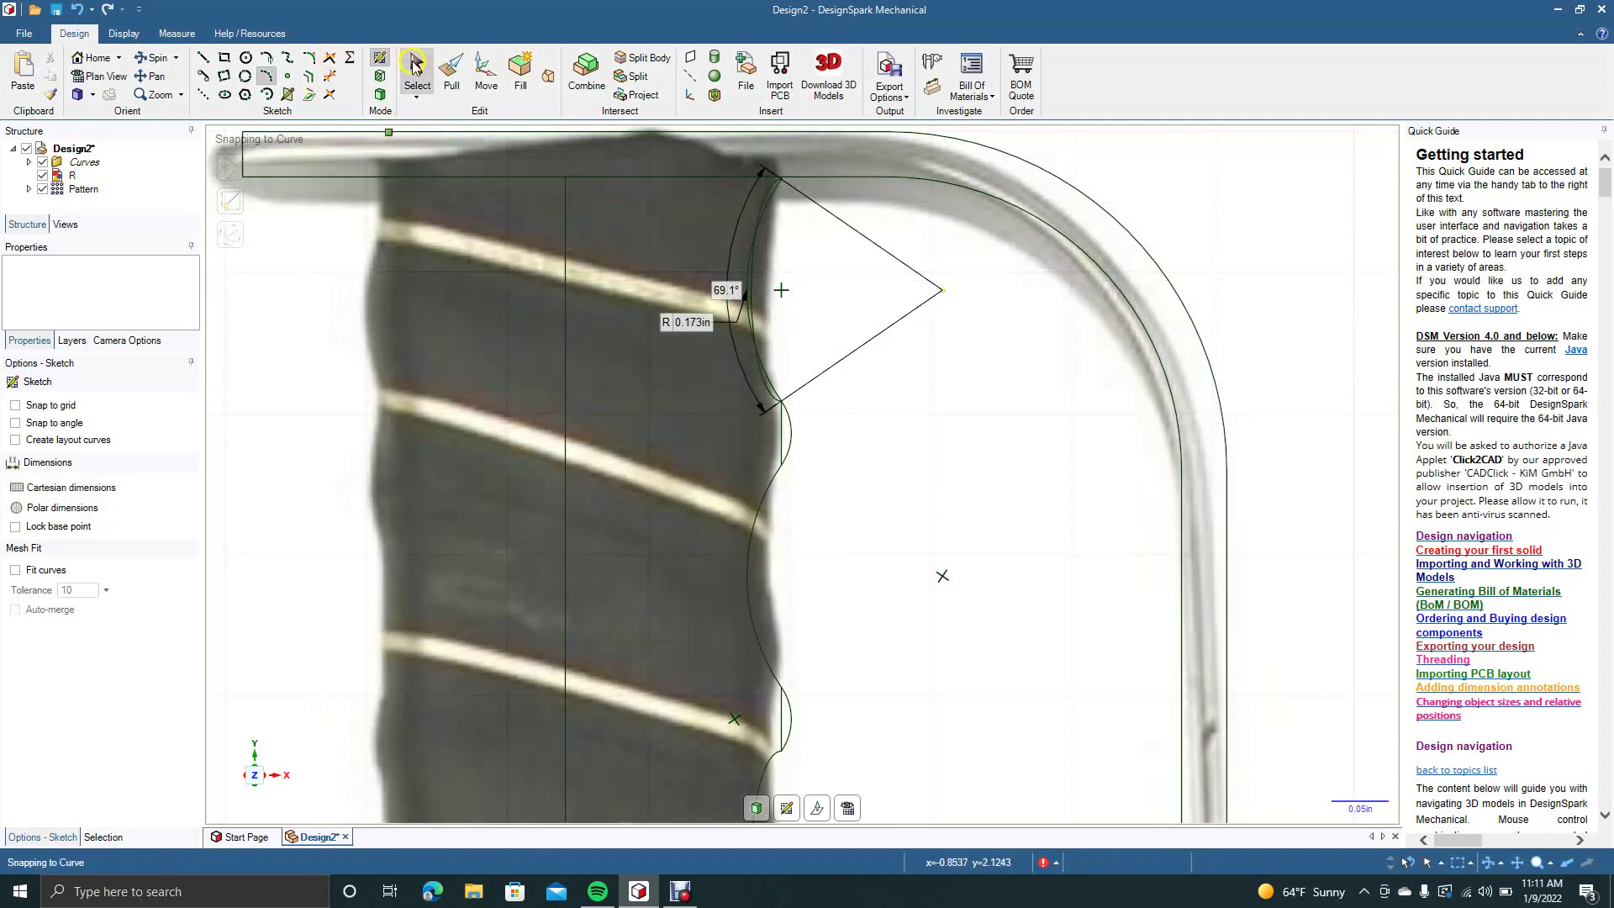
click(764, 396)
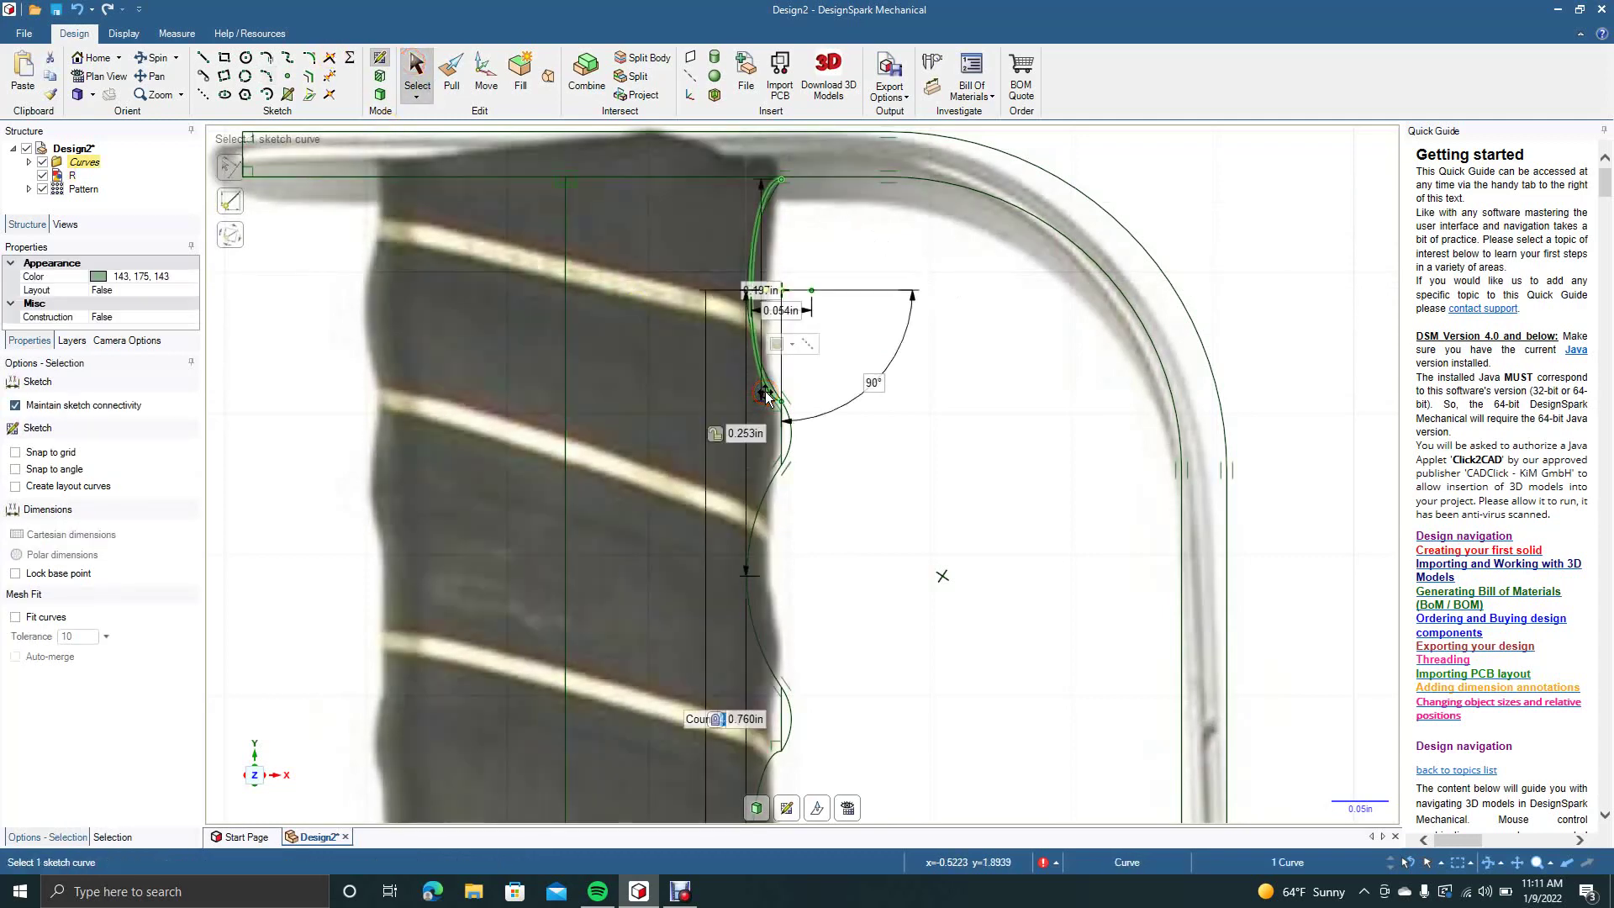
click(964, 602)
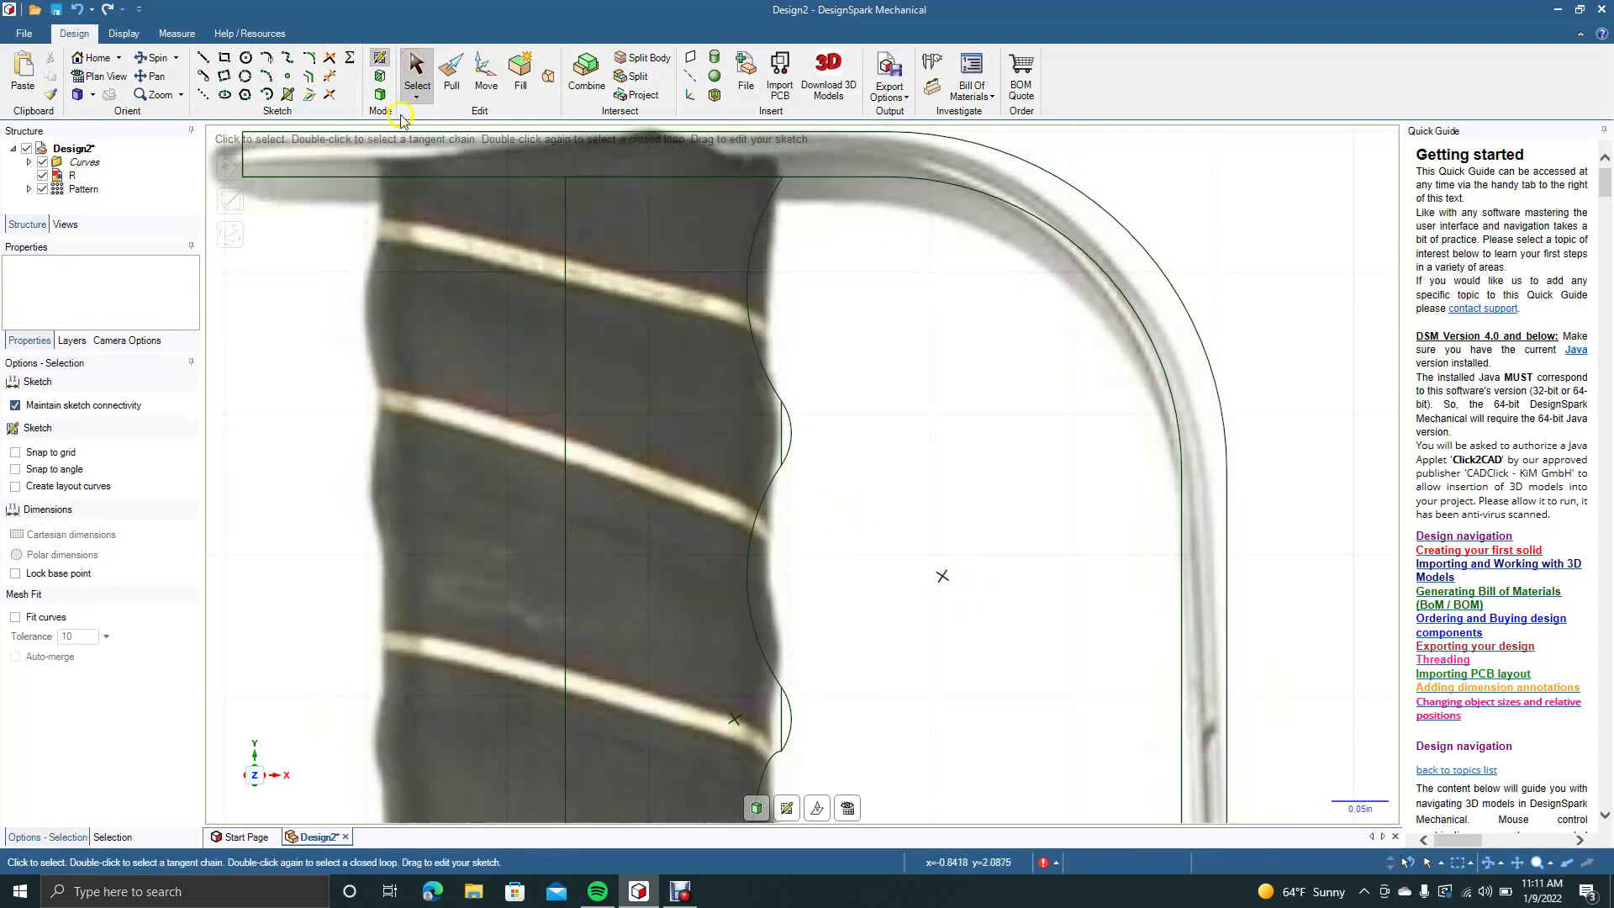
Delete the third scallop's elliptical curve and bridge the gap with a tangent inward arc of about 0.173 in radius
click(154, 77)
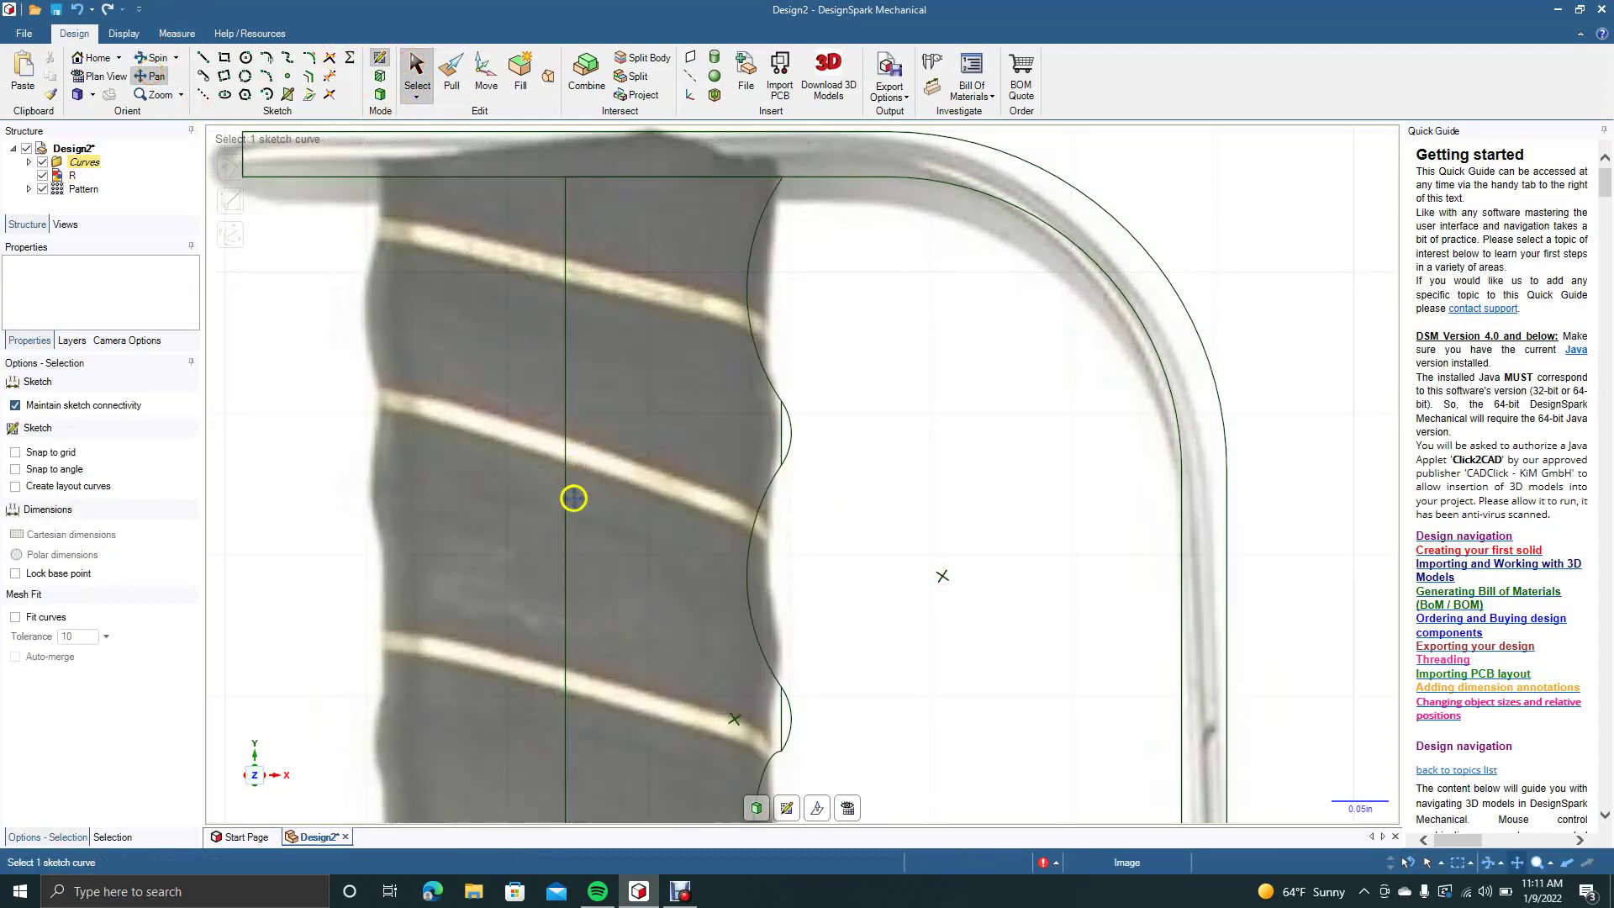
drag(580, 494, 575, 140)
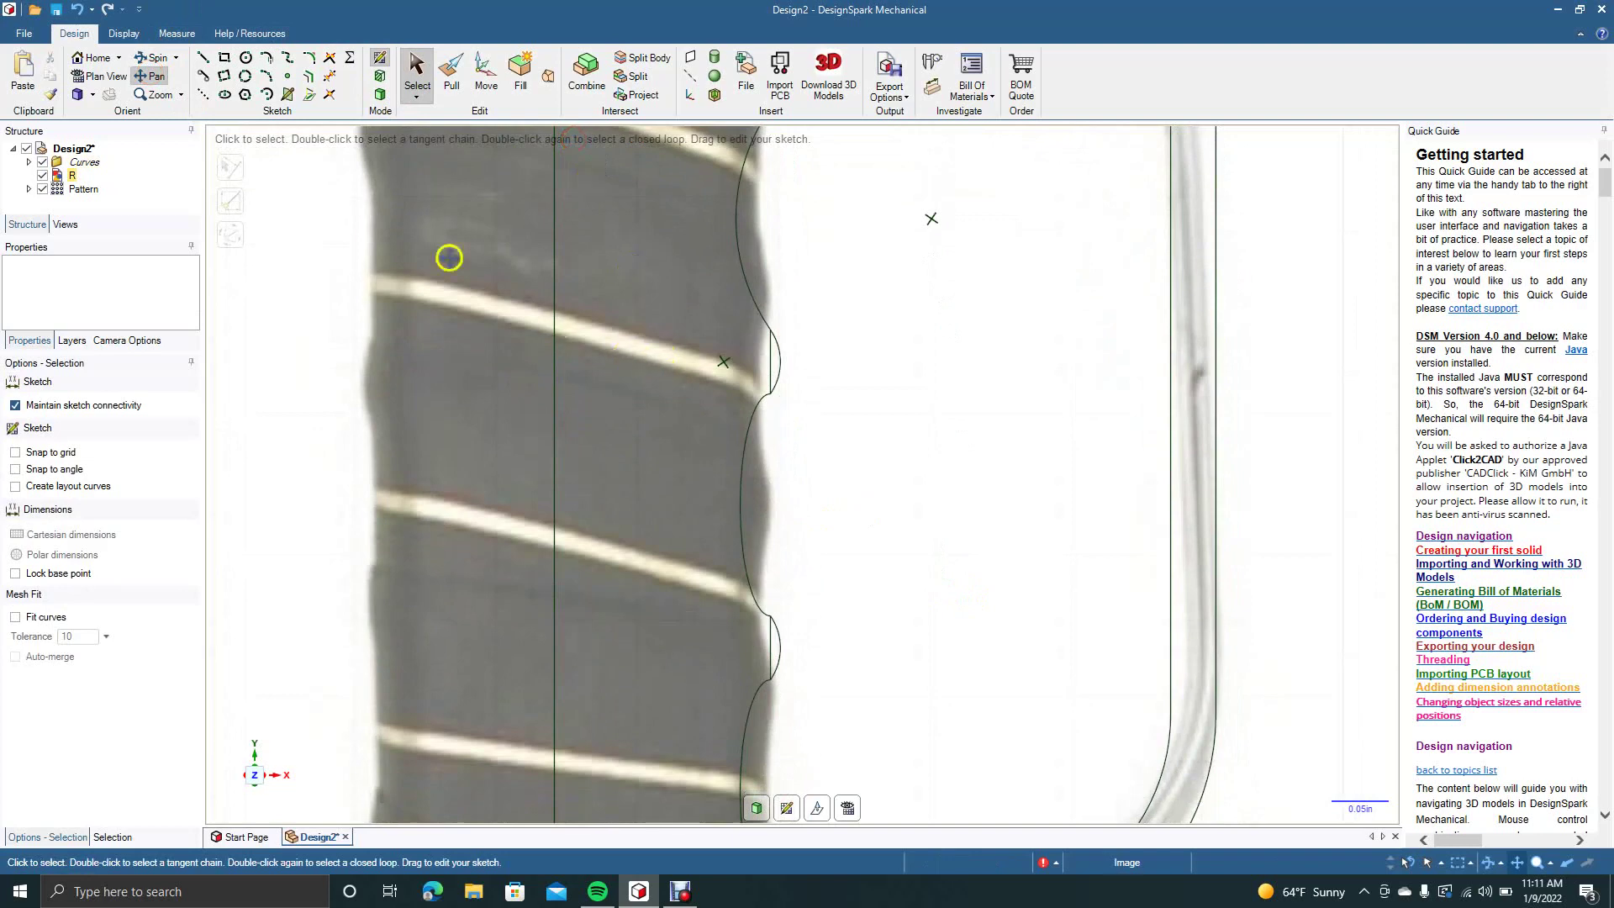
click(416, 69)
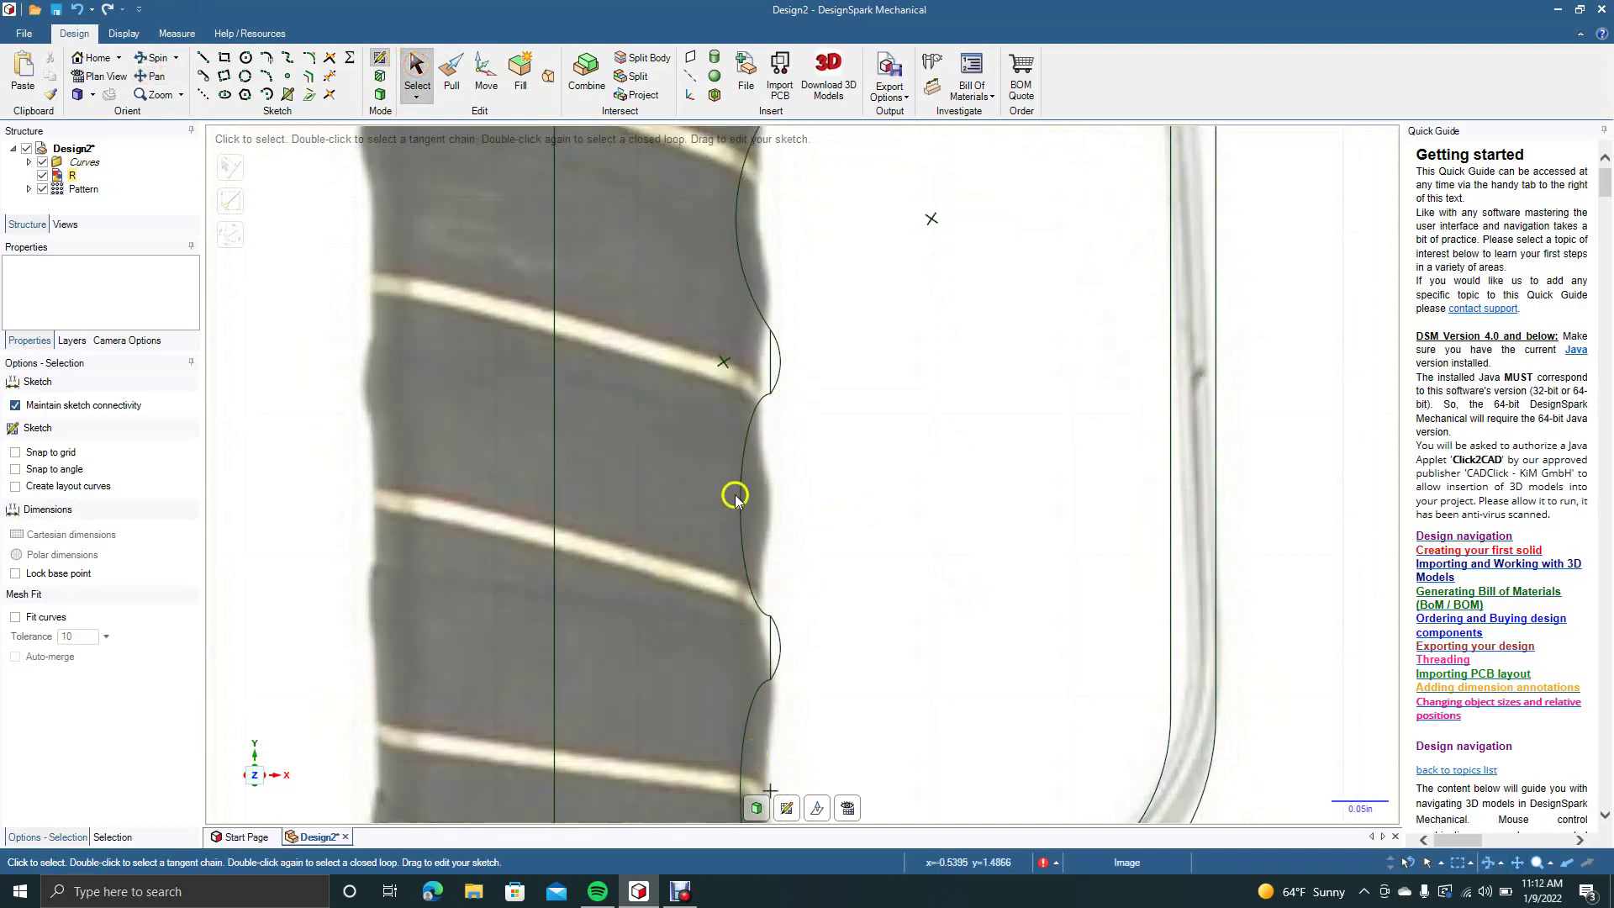
click(735, 497)
key(Delete)
click(265, 78)
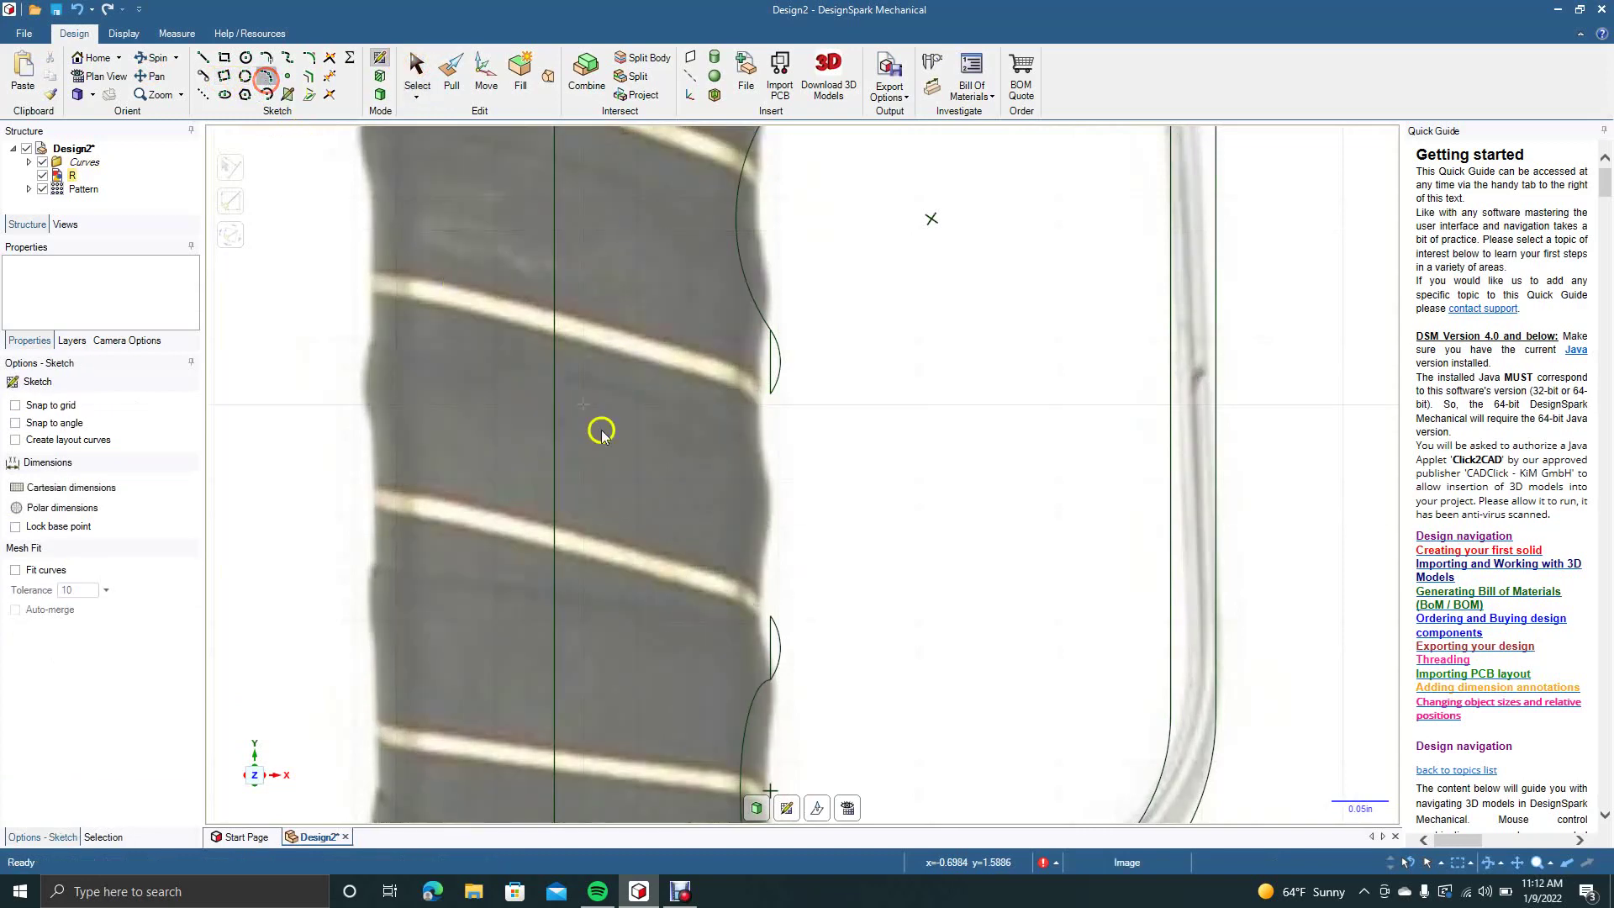
click(771, 394)
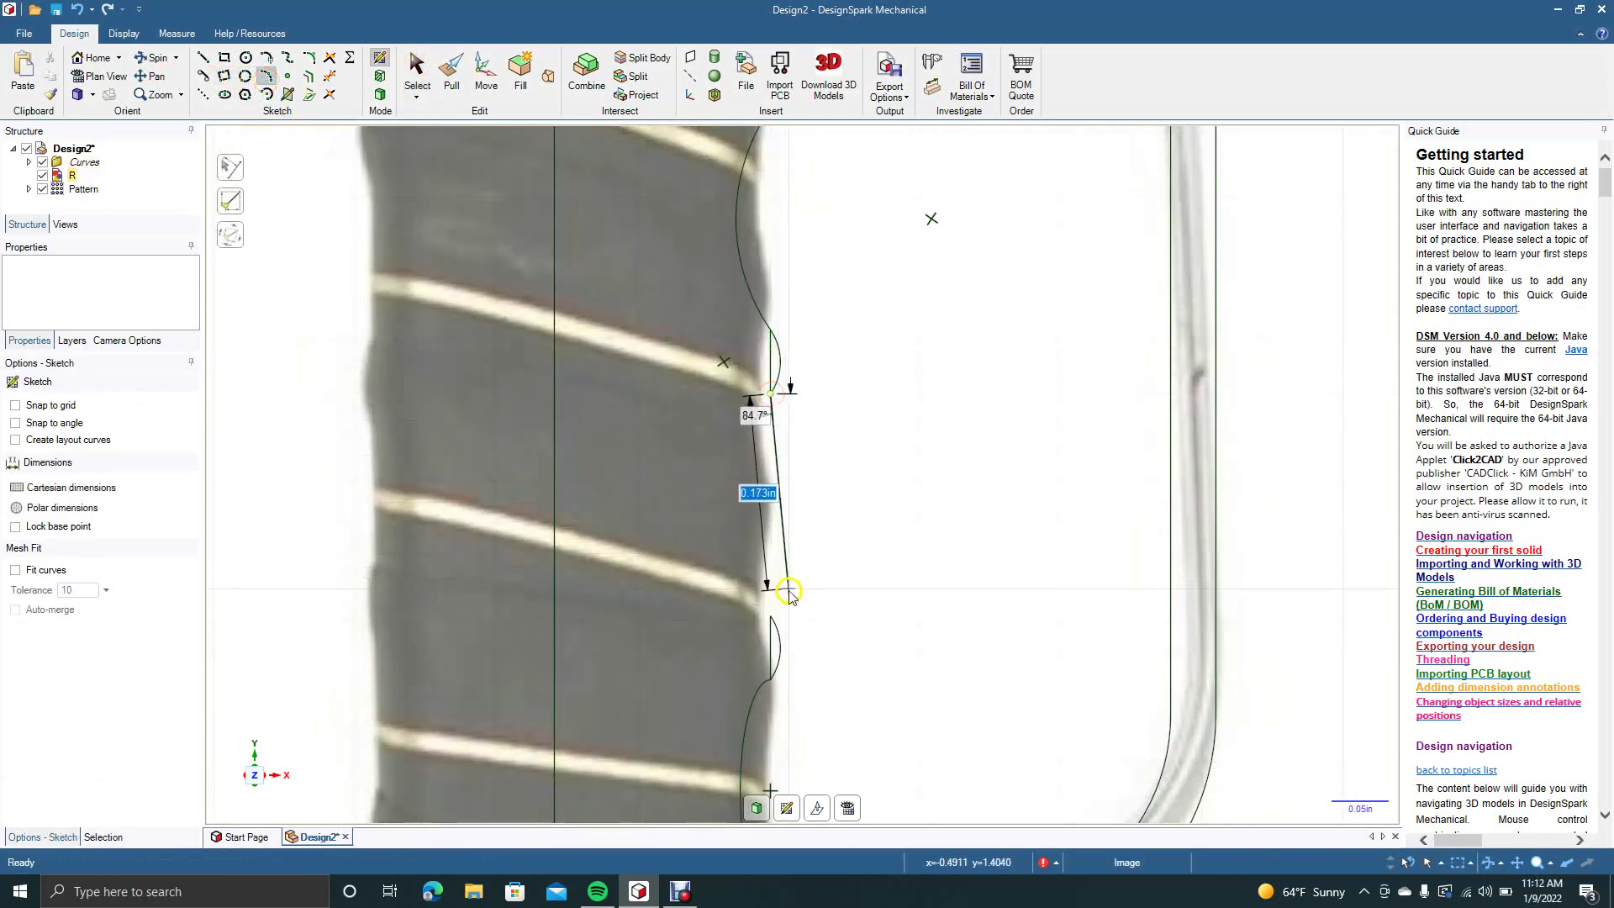
click(770, 614)
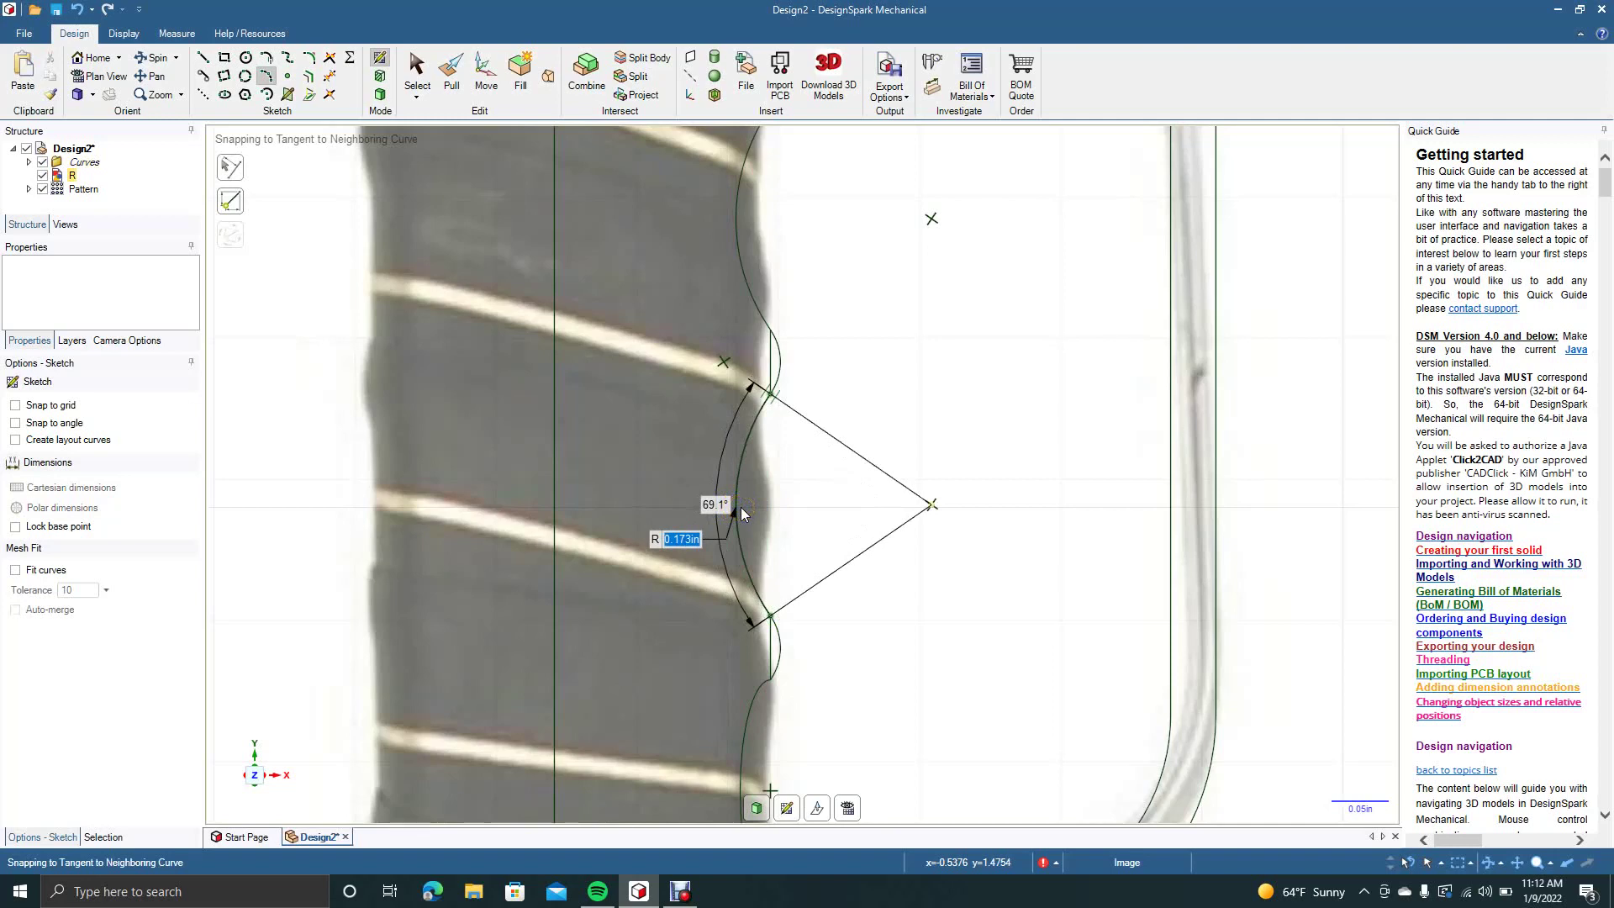
click(740, 507)
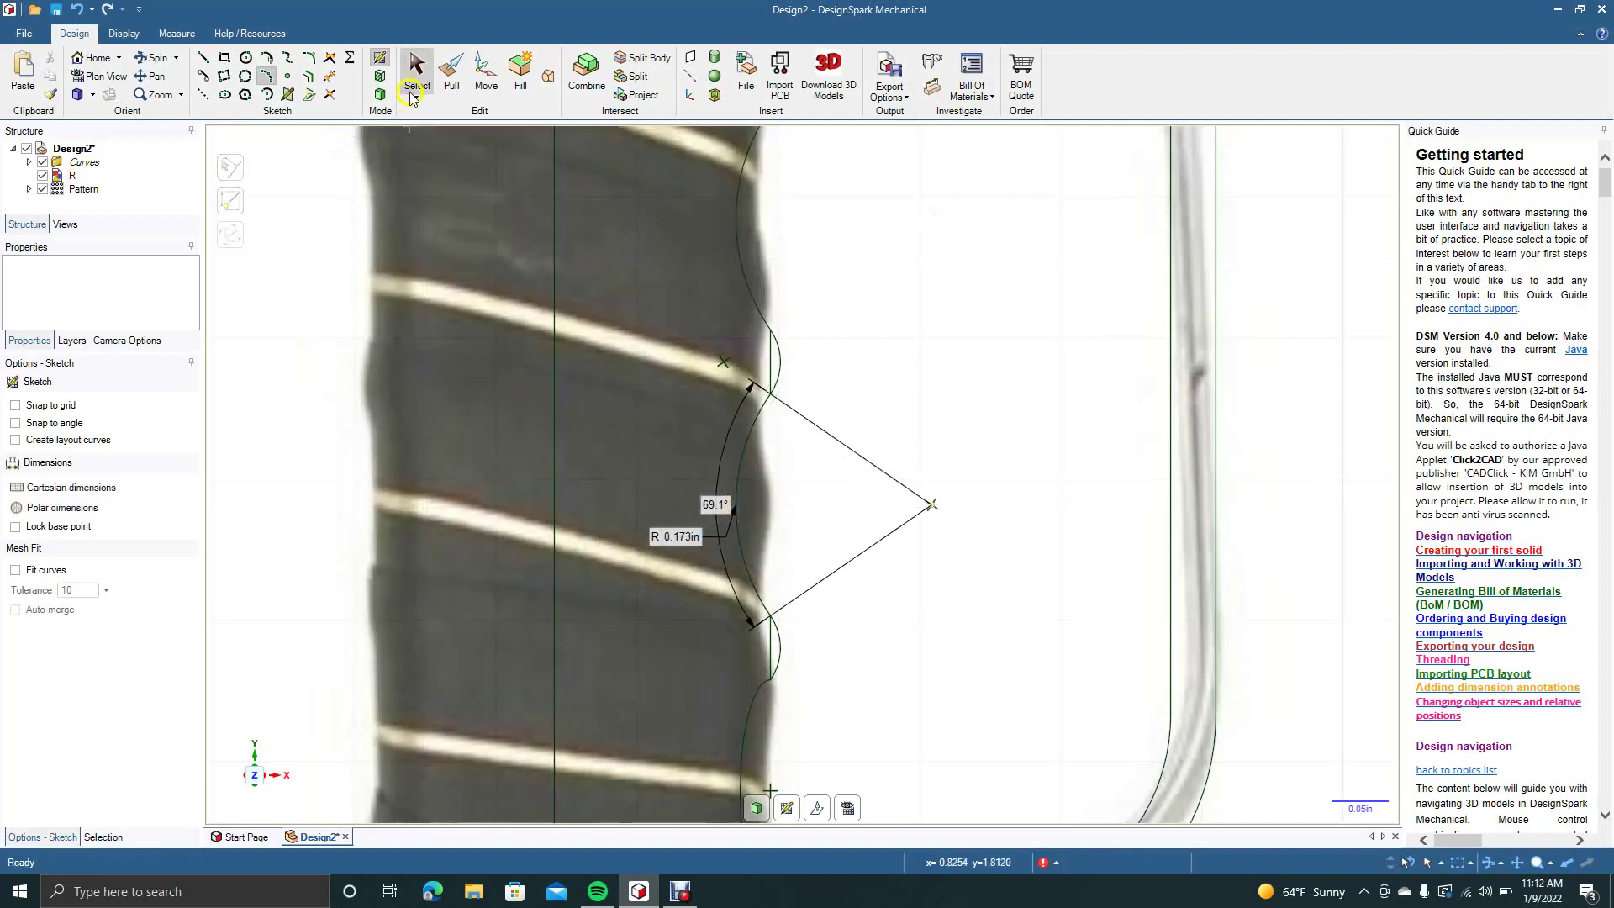
click(416, 80)
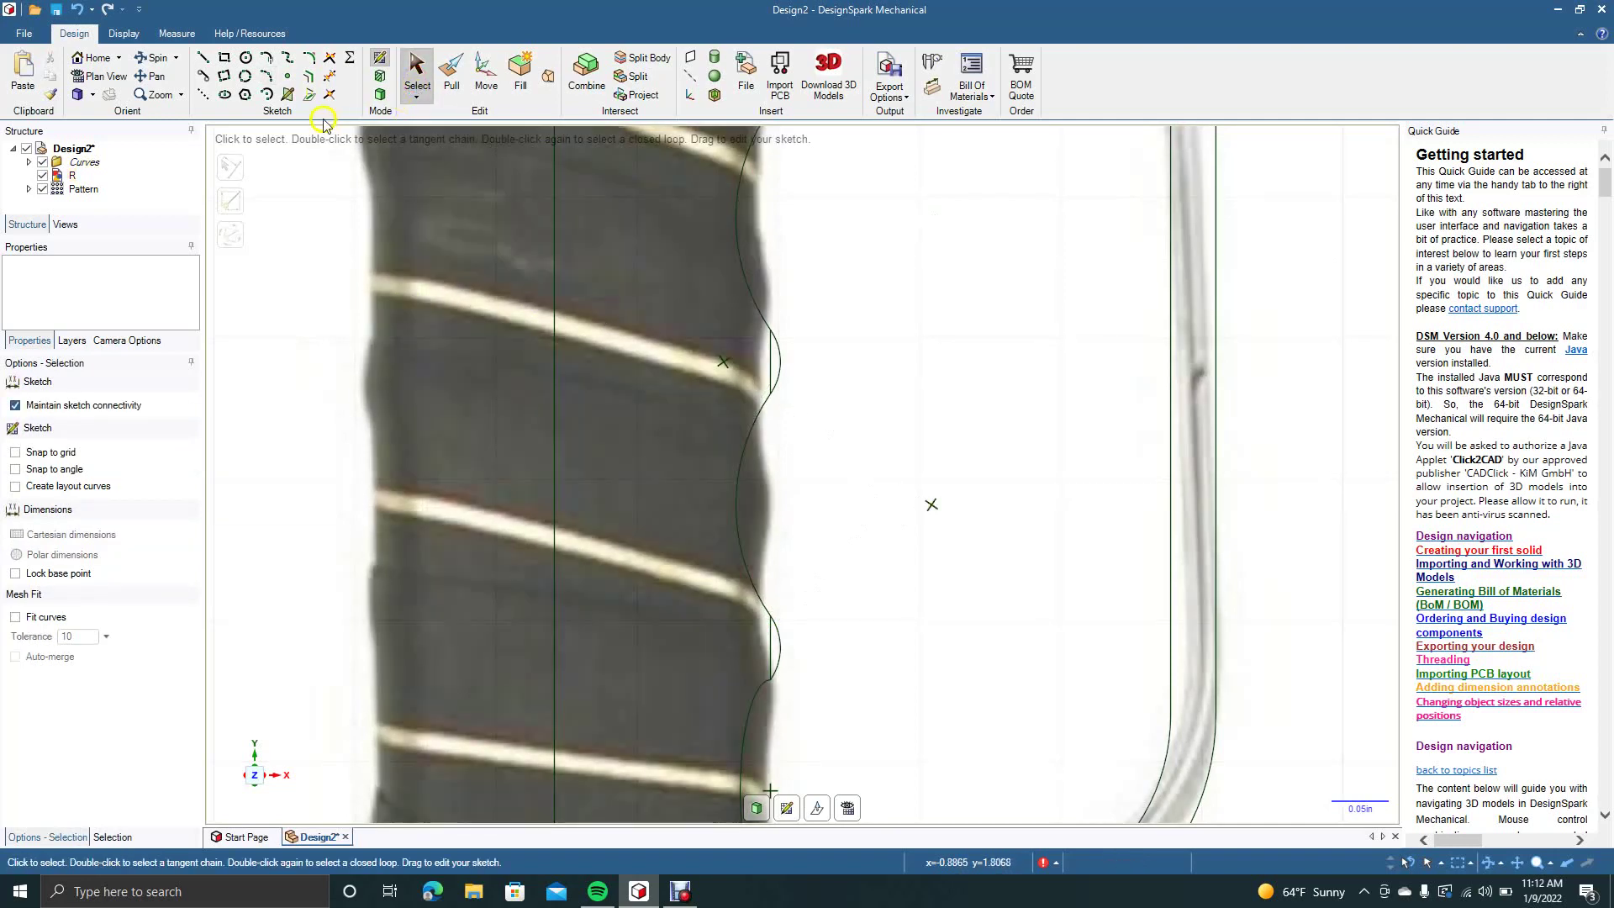
Replace the fourth scallop's elliptical curve with an inward arc of about 0.173 in radius, tangent to the neighbouring outward arc
click(153, 76)
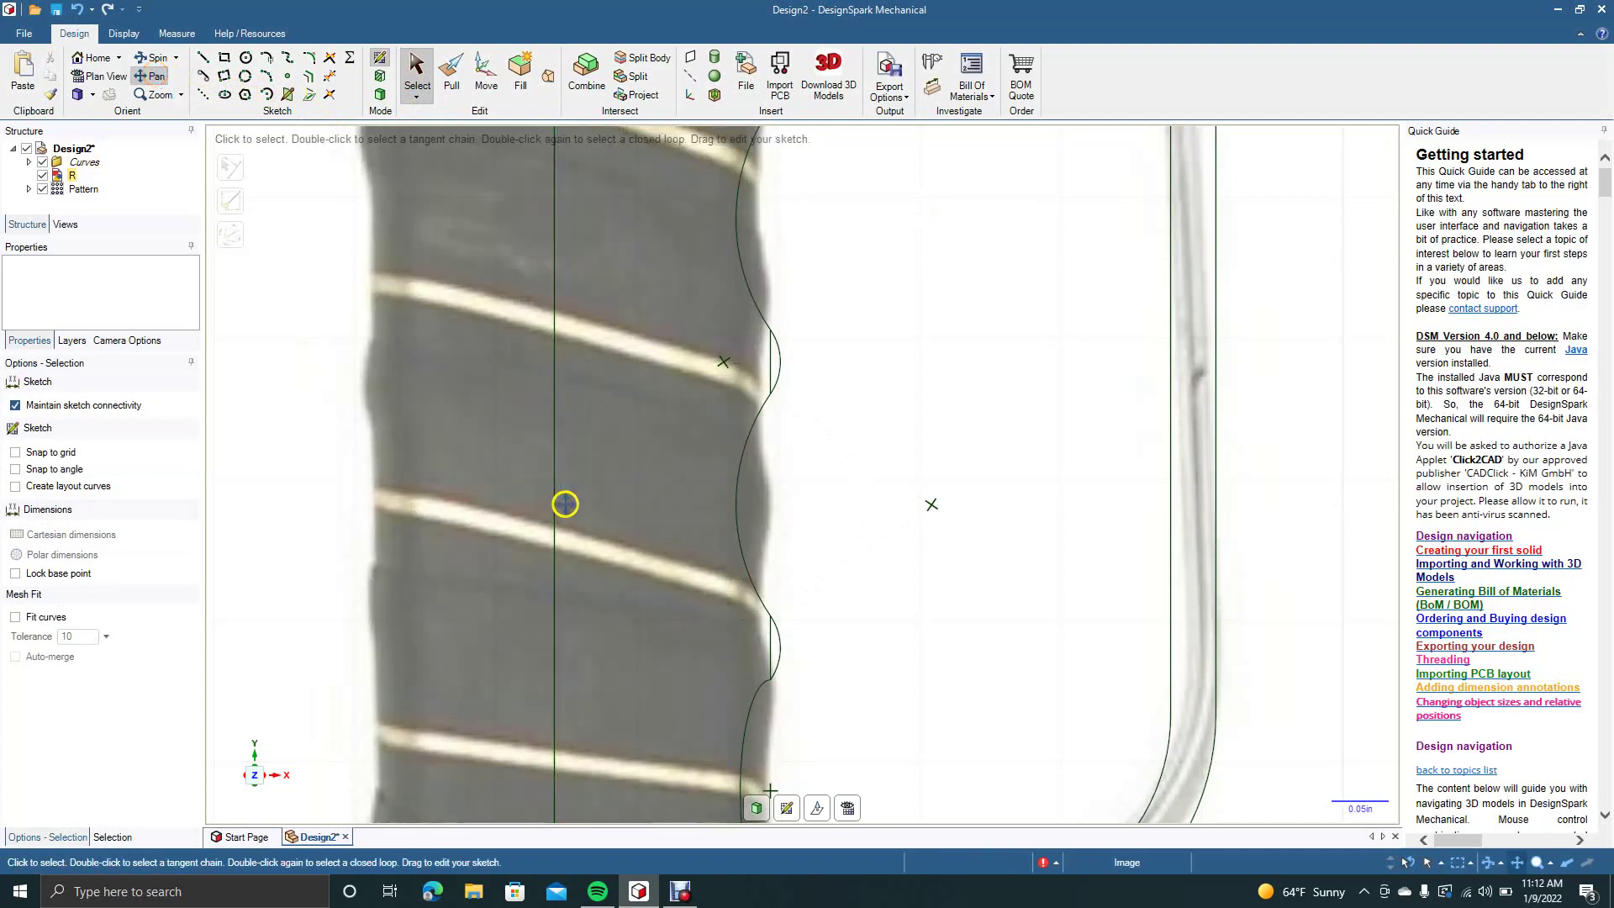
drag(565, 501, 577, 317)
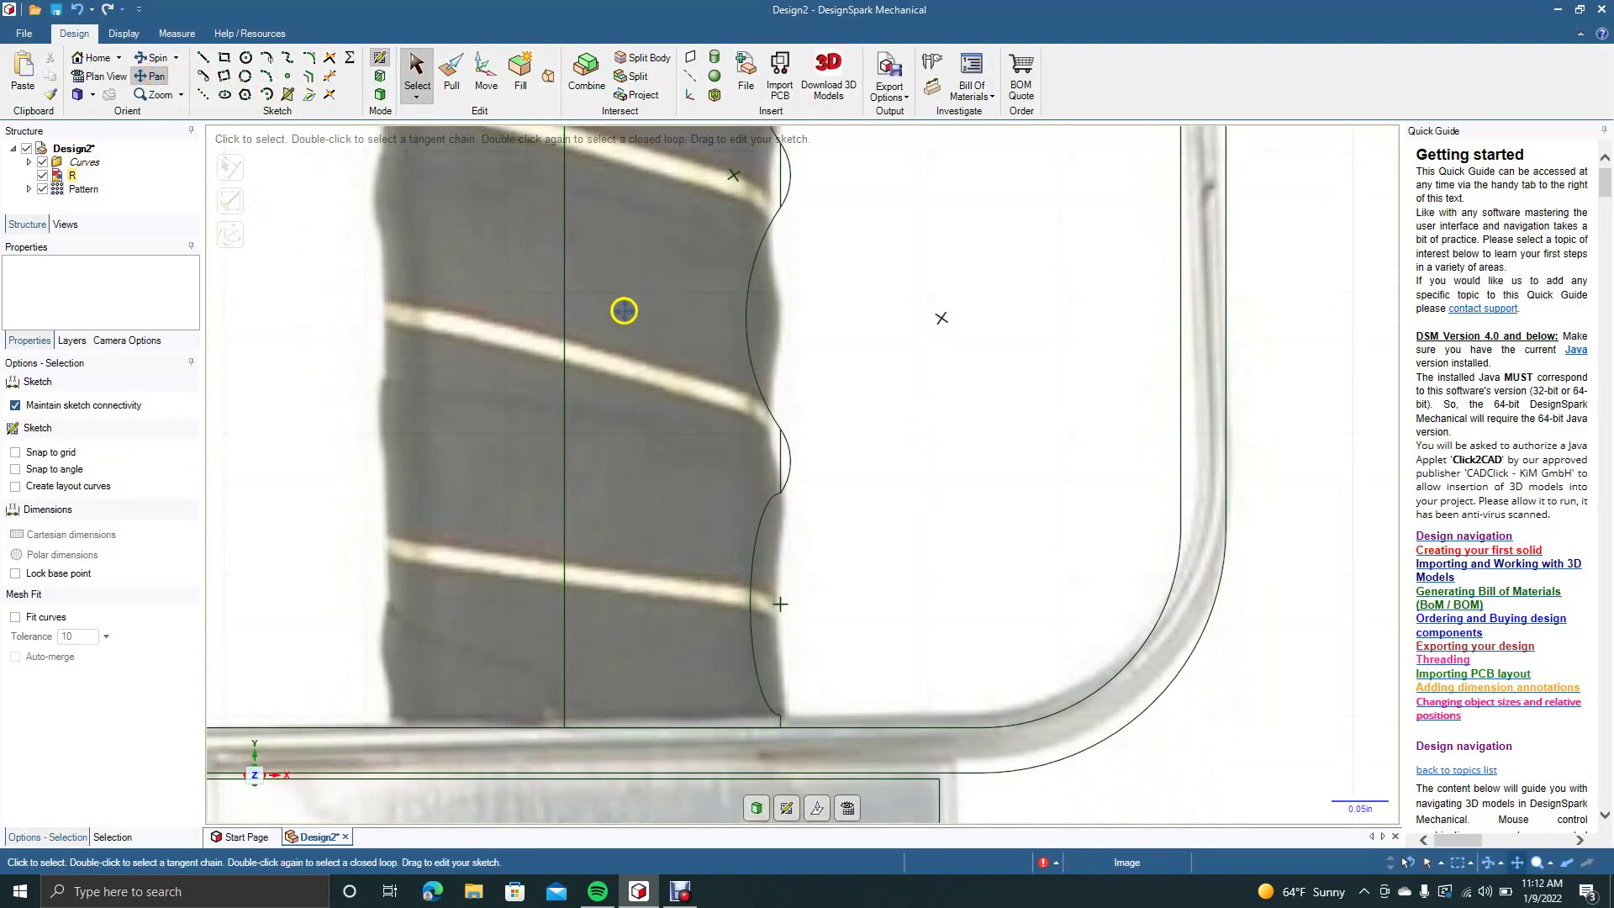
click(416, 71)
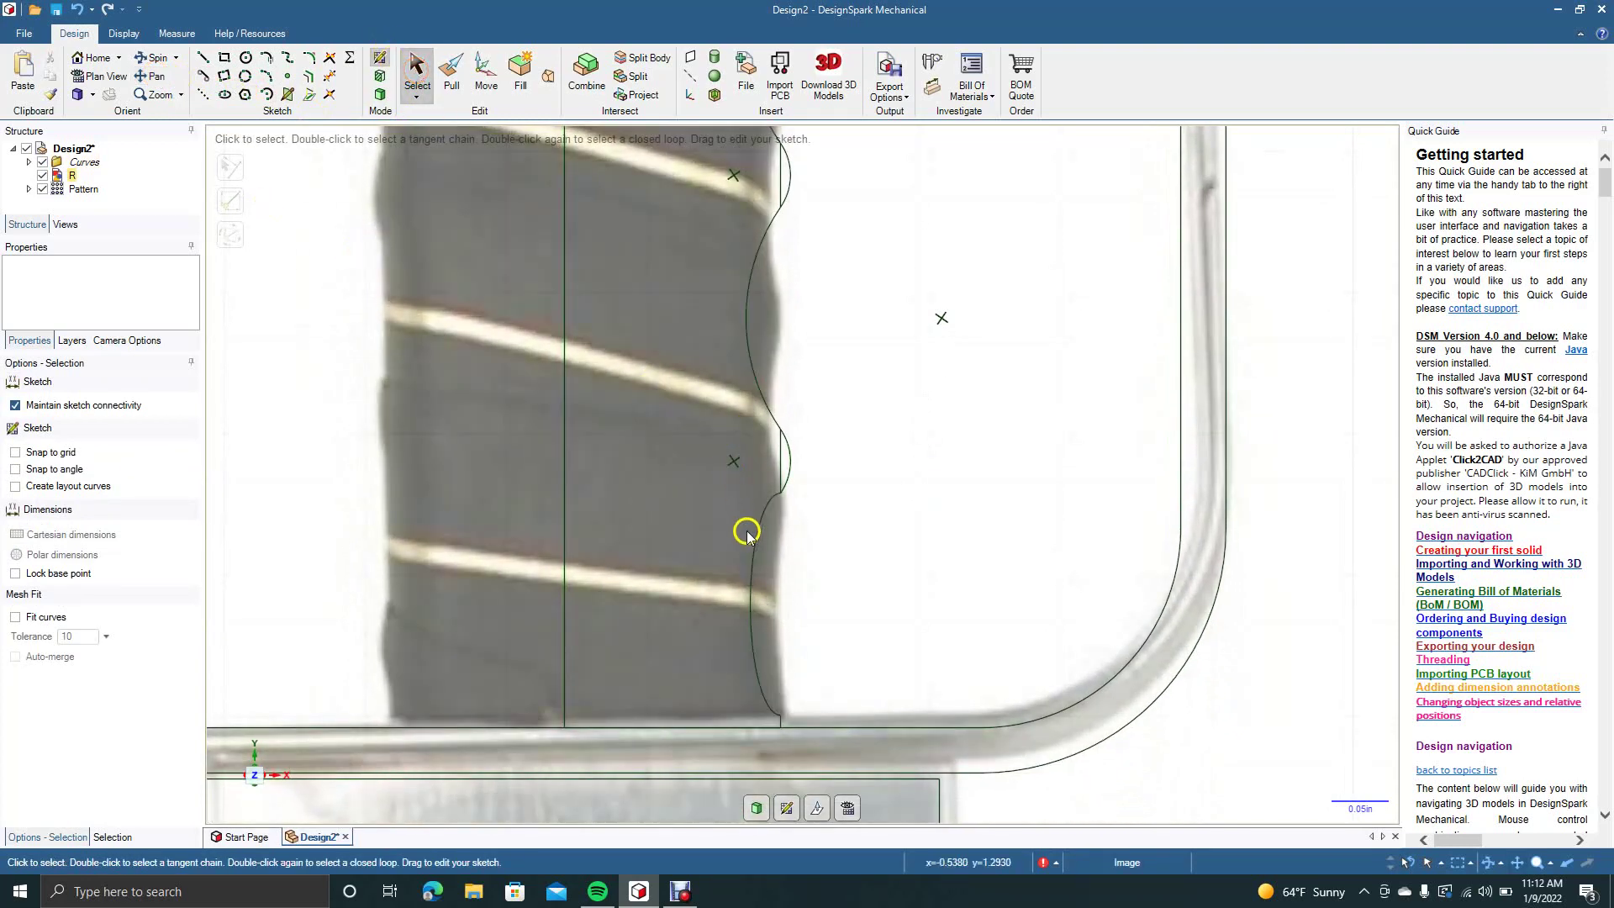
click(753, 545)
key(Delete)
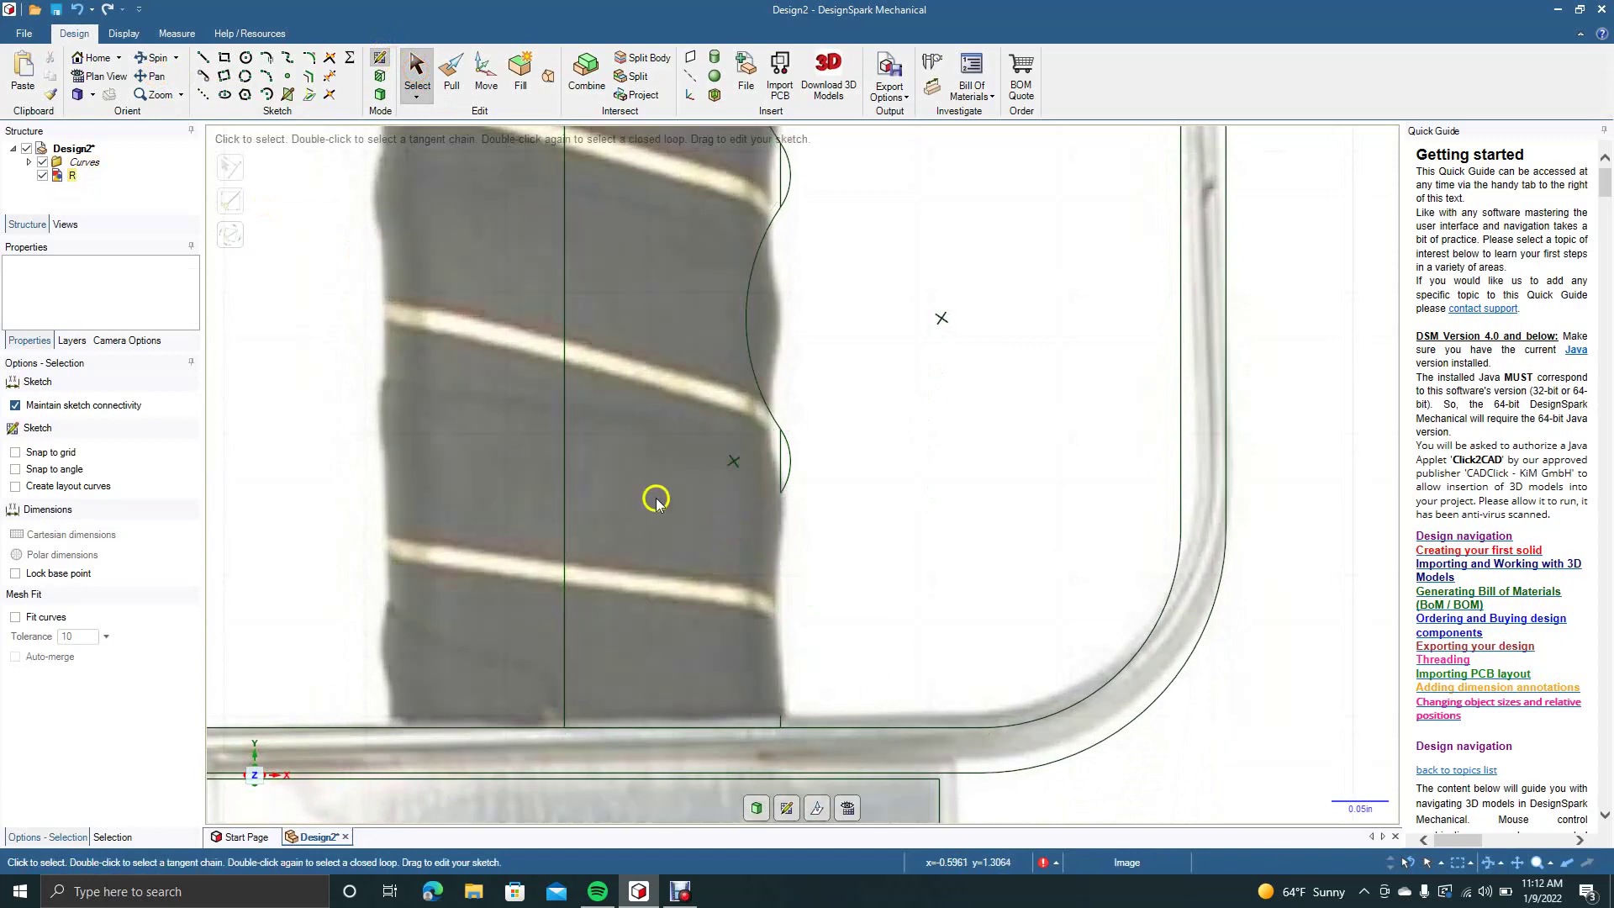
click(266, 77)
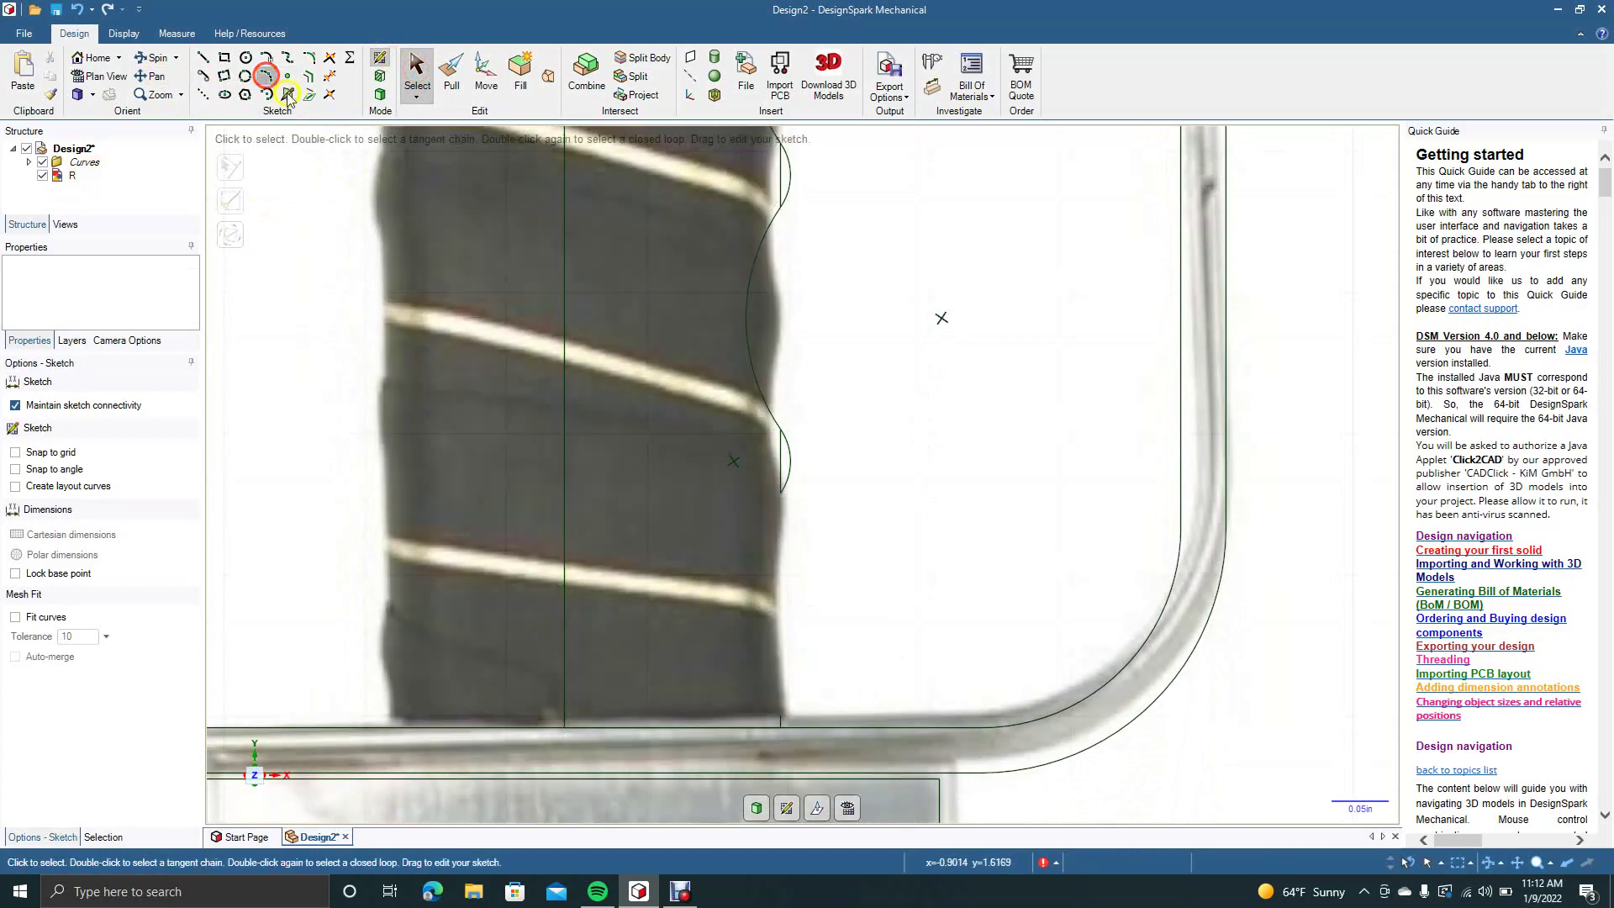
click(778, 494)
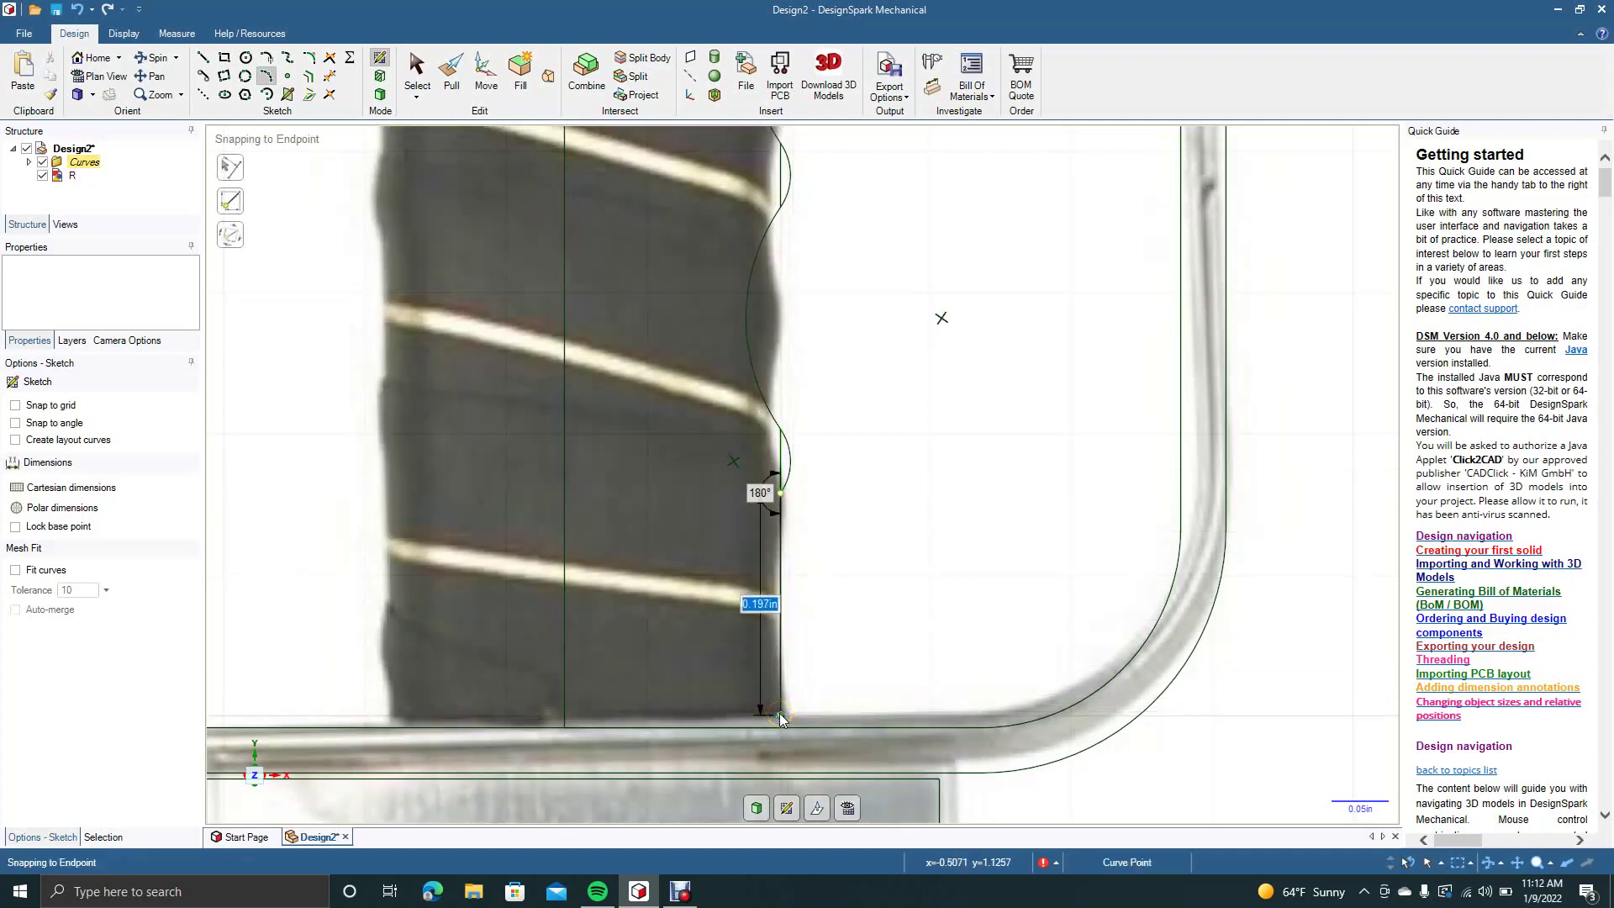
click(780, 717)
click(741, 609)
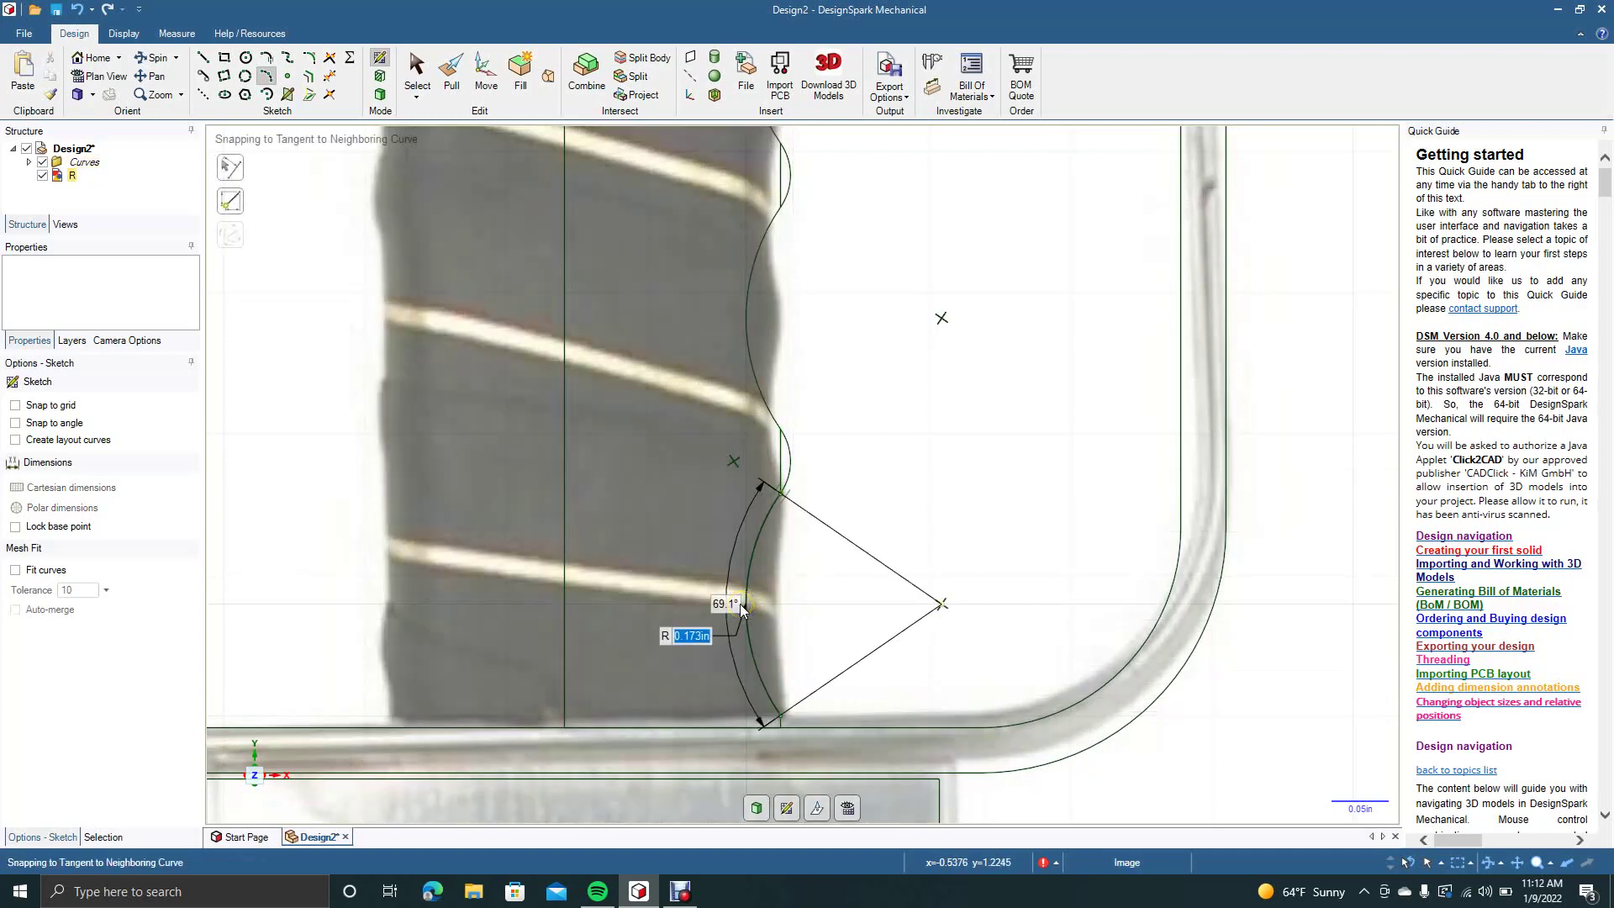
click(418, 67)
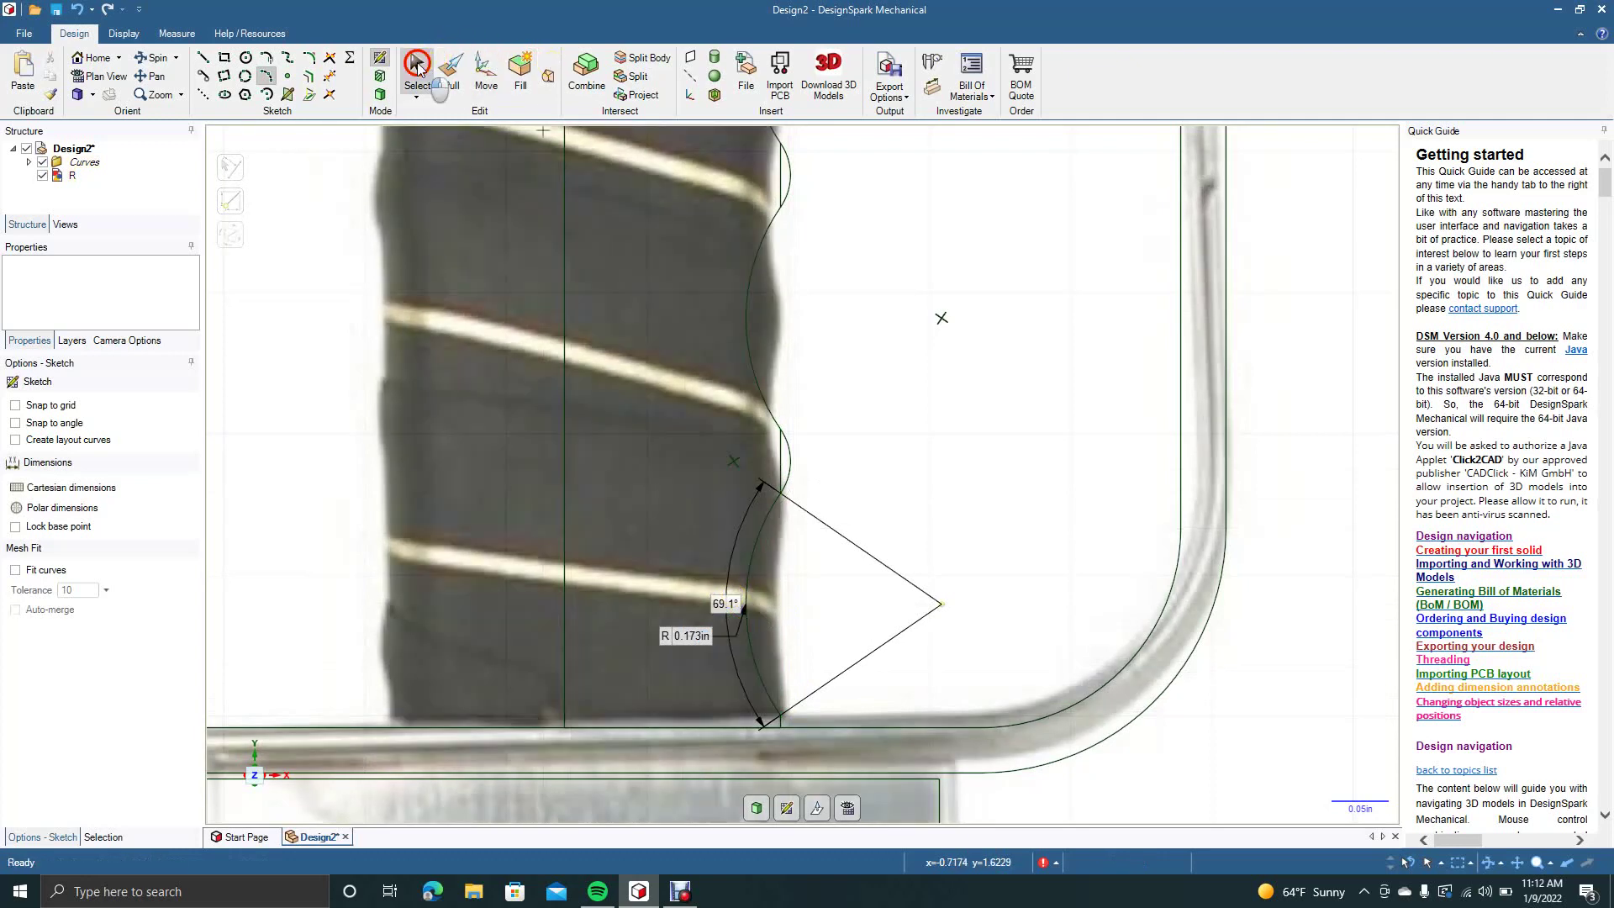
Delete the three leftover straight segments behind the outward arcs of the handle profile
click(780, 461)
key(Escape)
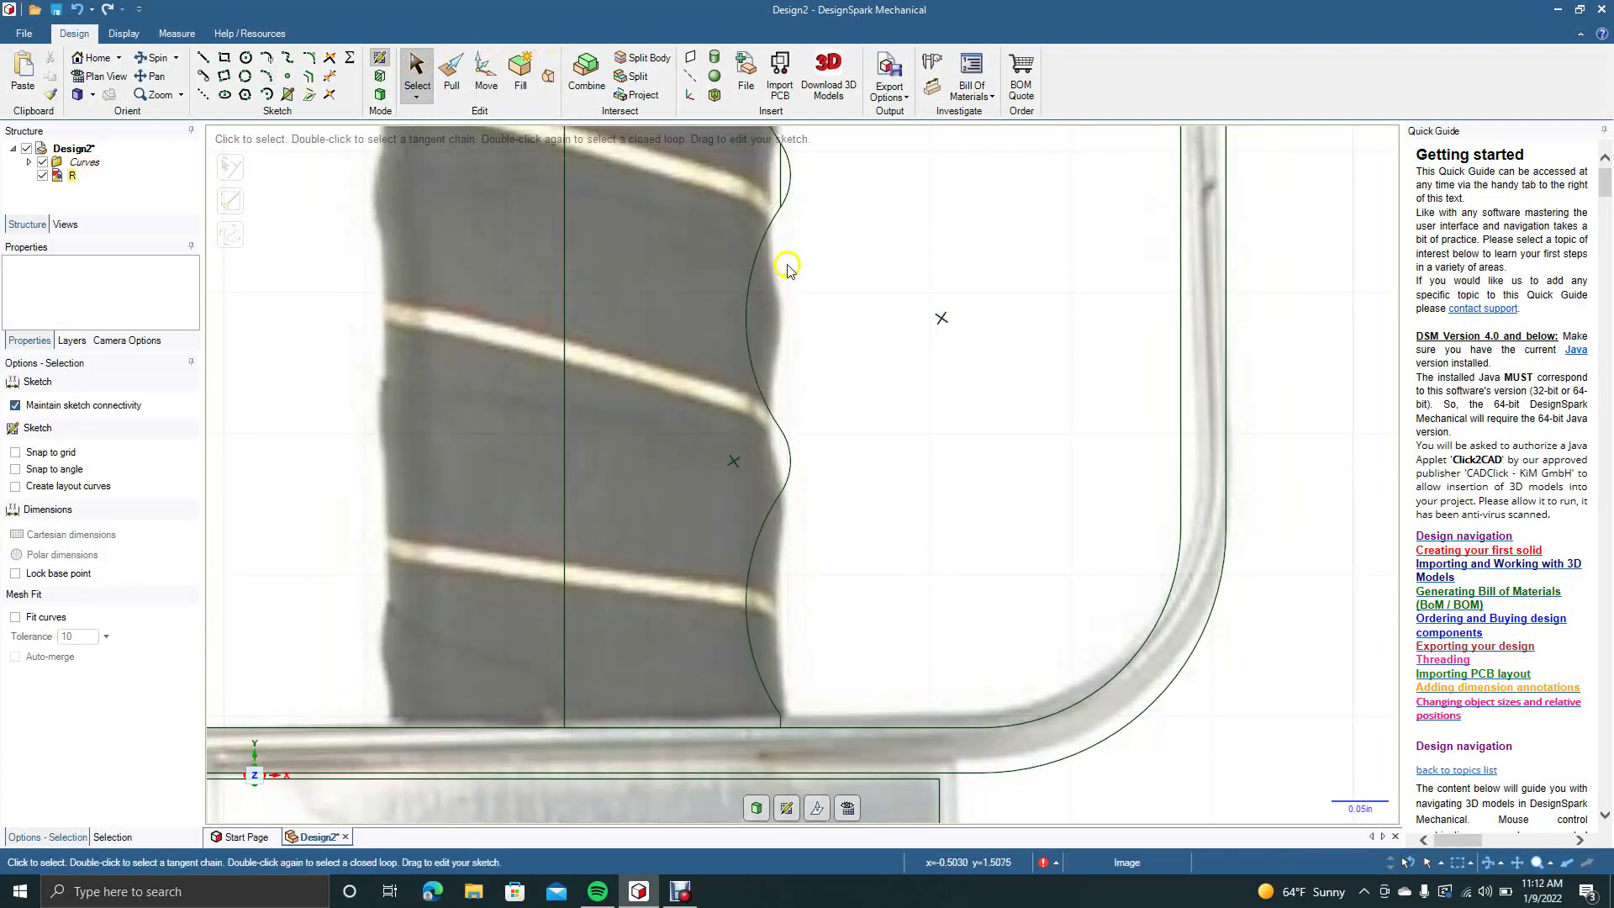
click(778, 177)
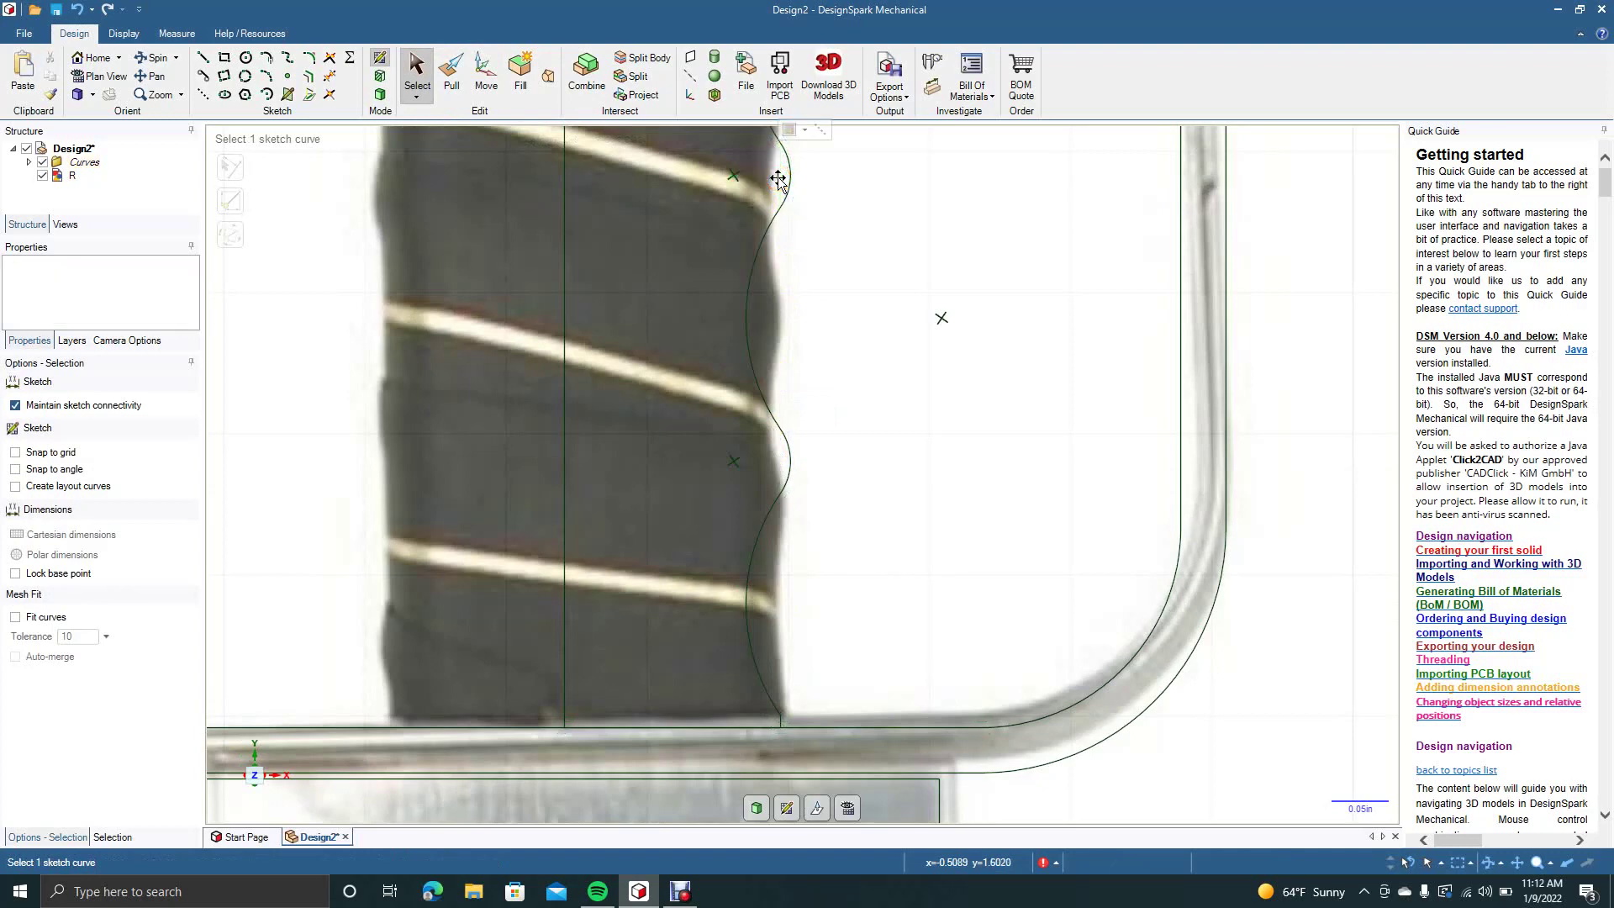
click(151, 76)
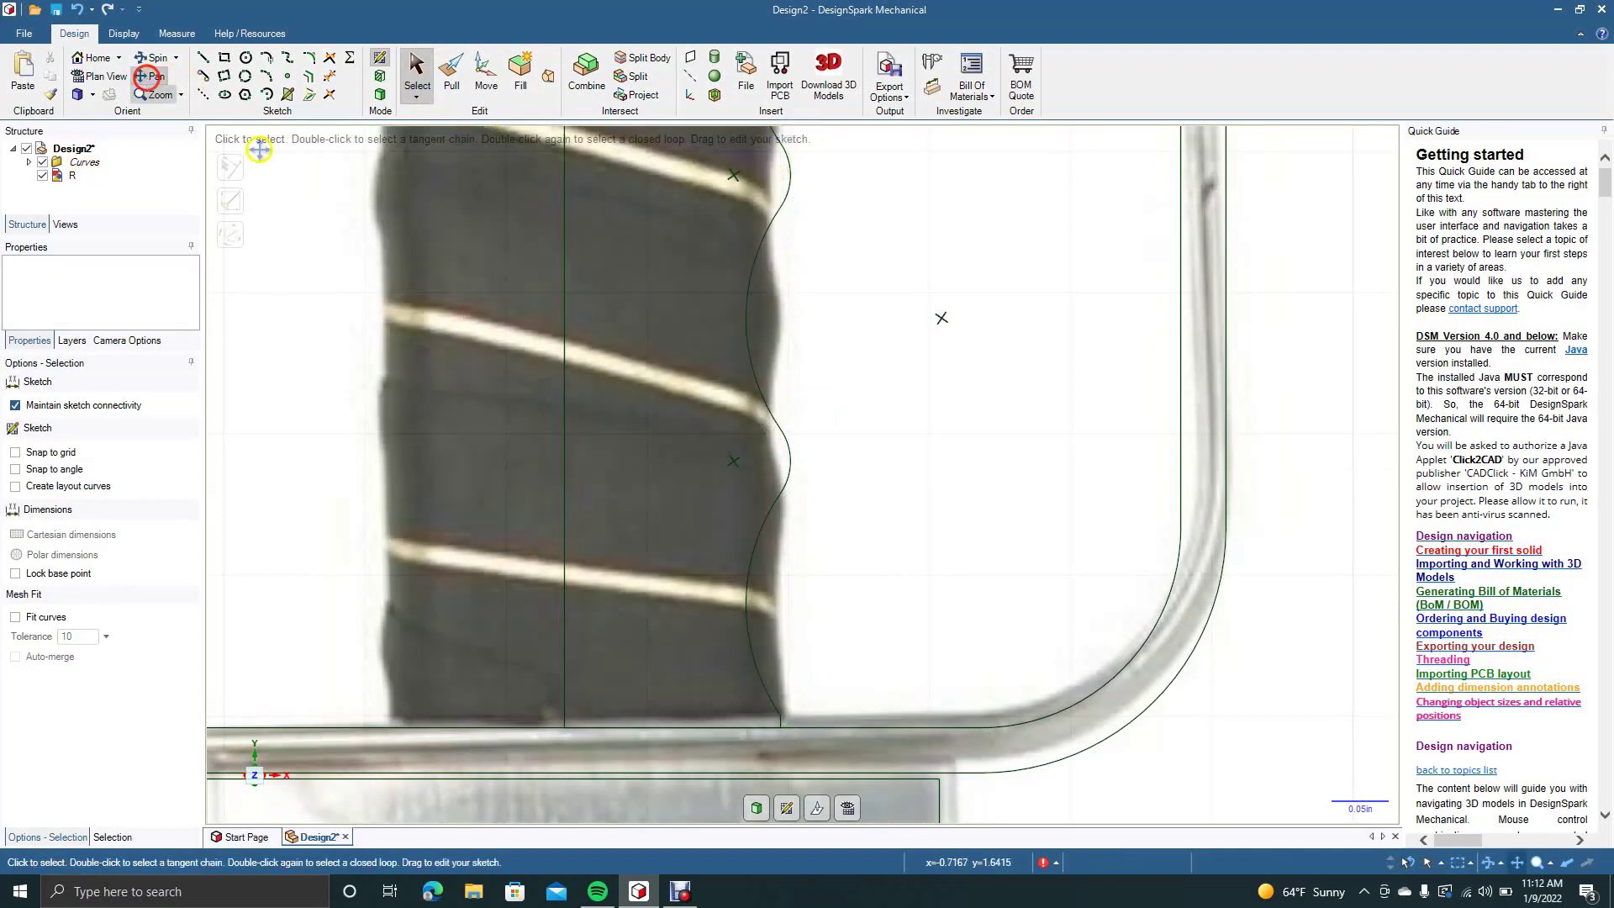
drag(594, 288, 581, 809)
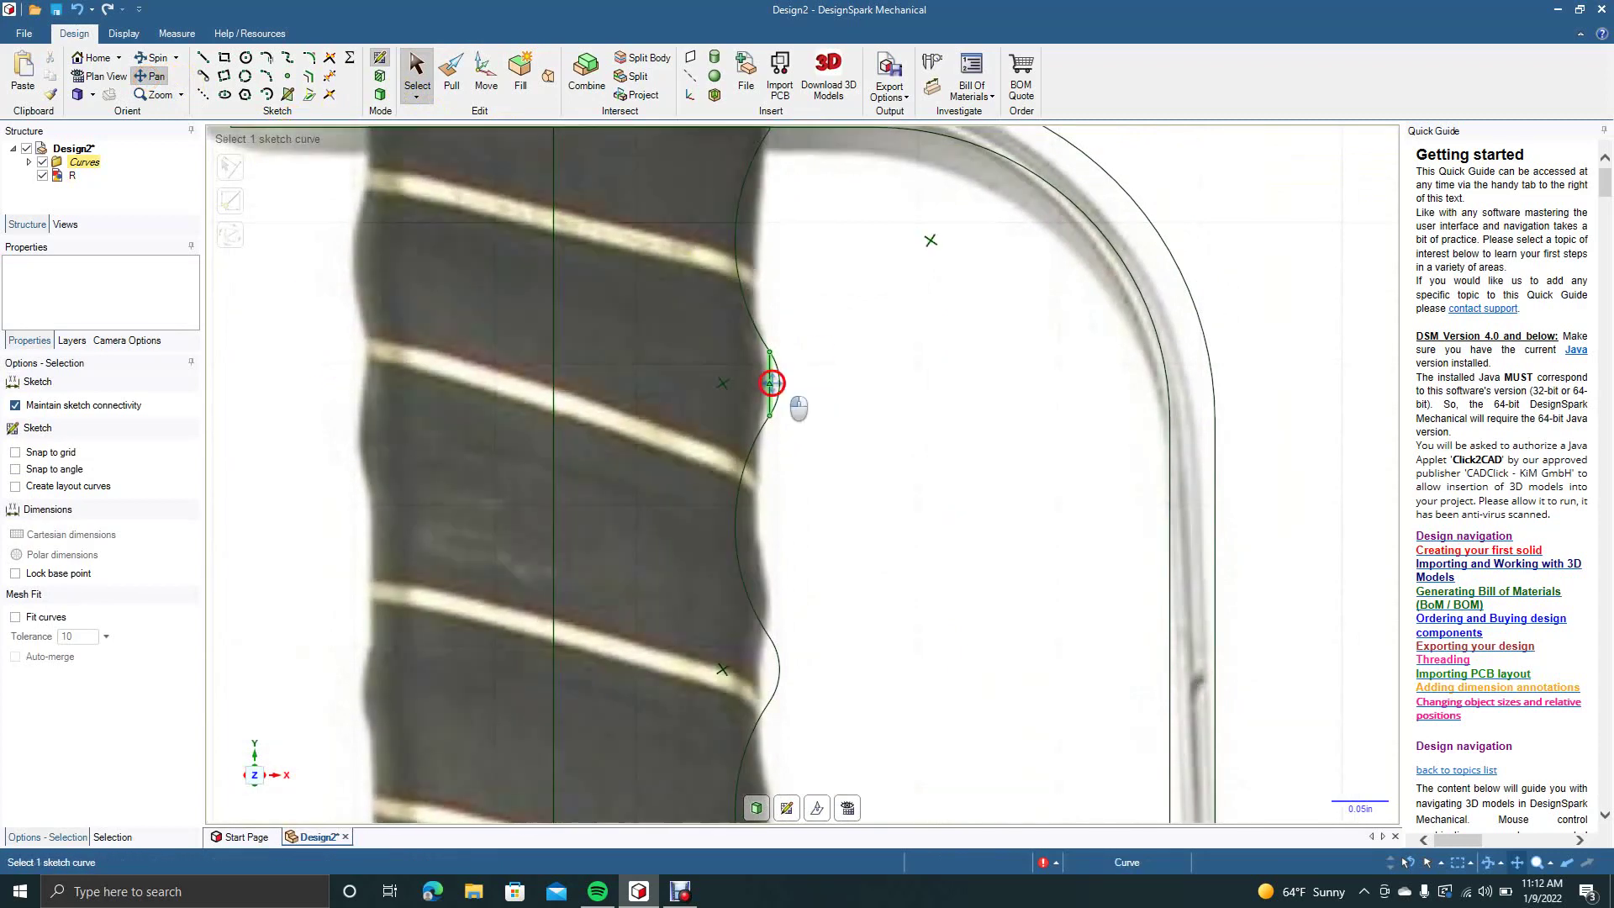
click(416, 73)
click(771, 393)
click(770, 393)
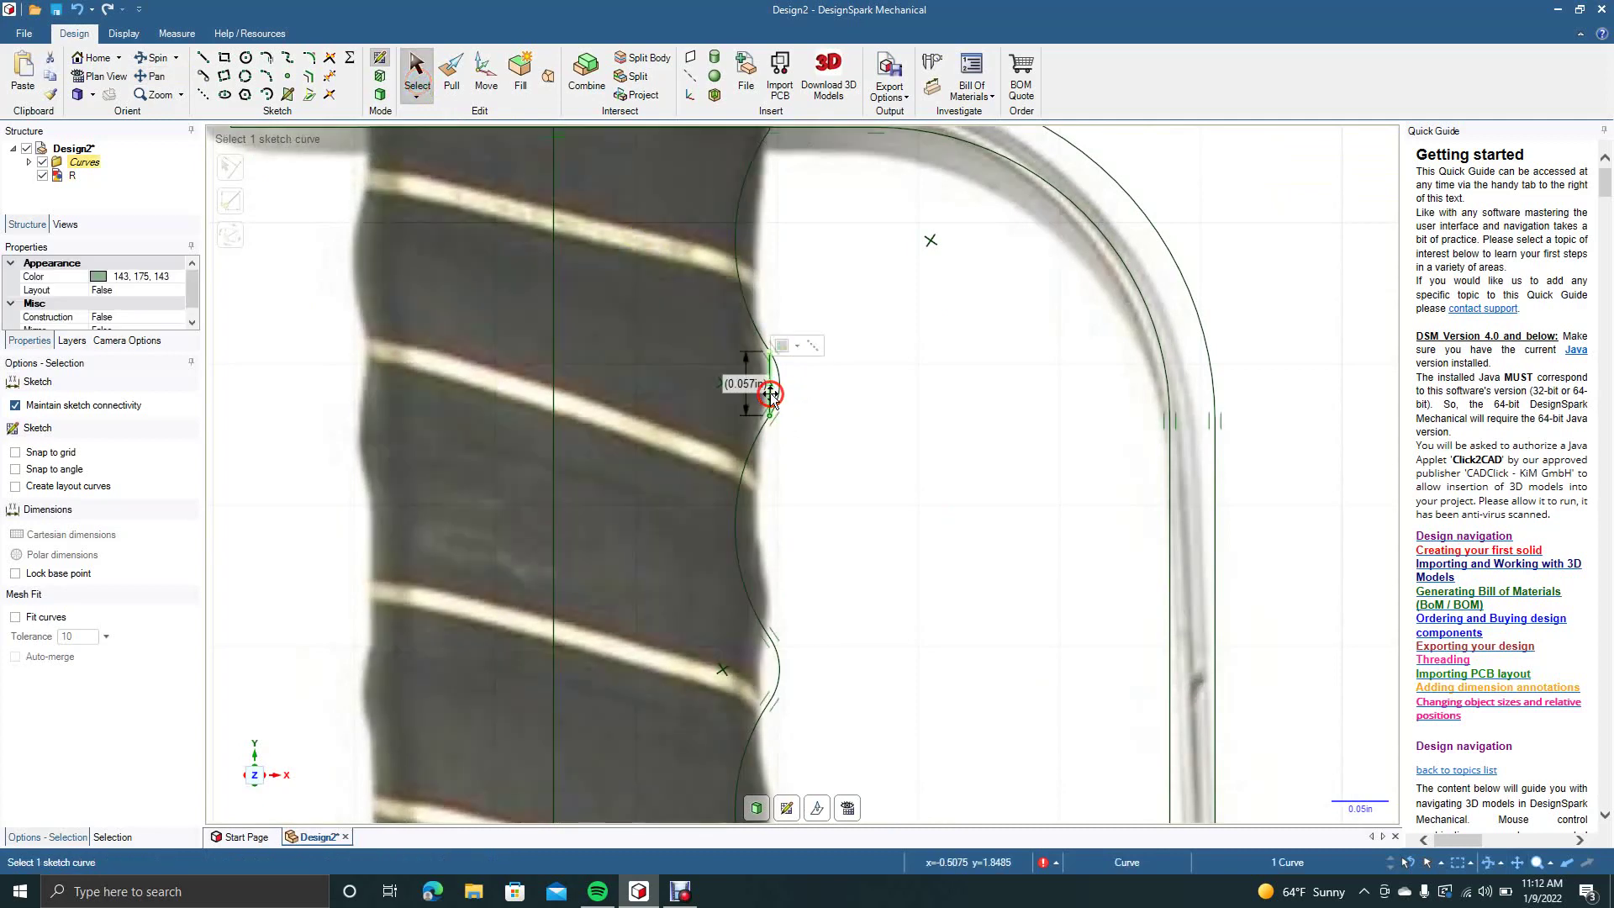
key(Escape)
Draw a horizontal line about 0.191 in long closing the handle half-profile's upper end, from the centre line to the first scallop
scroll(771, 394, down, 3)
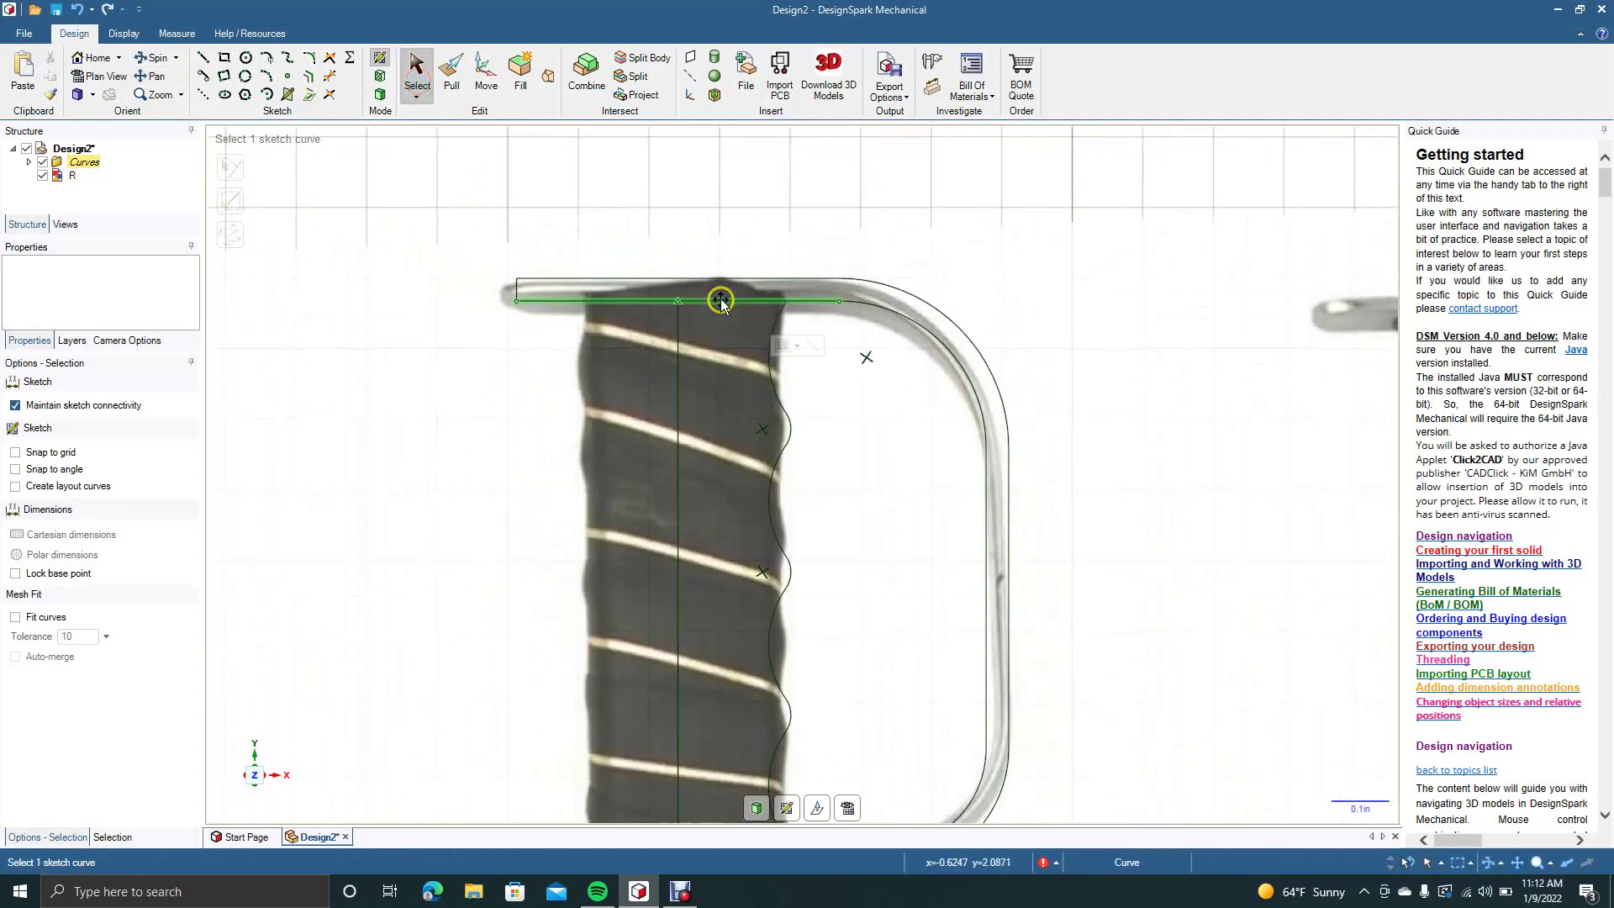
click(202, 59)
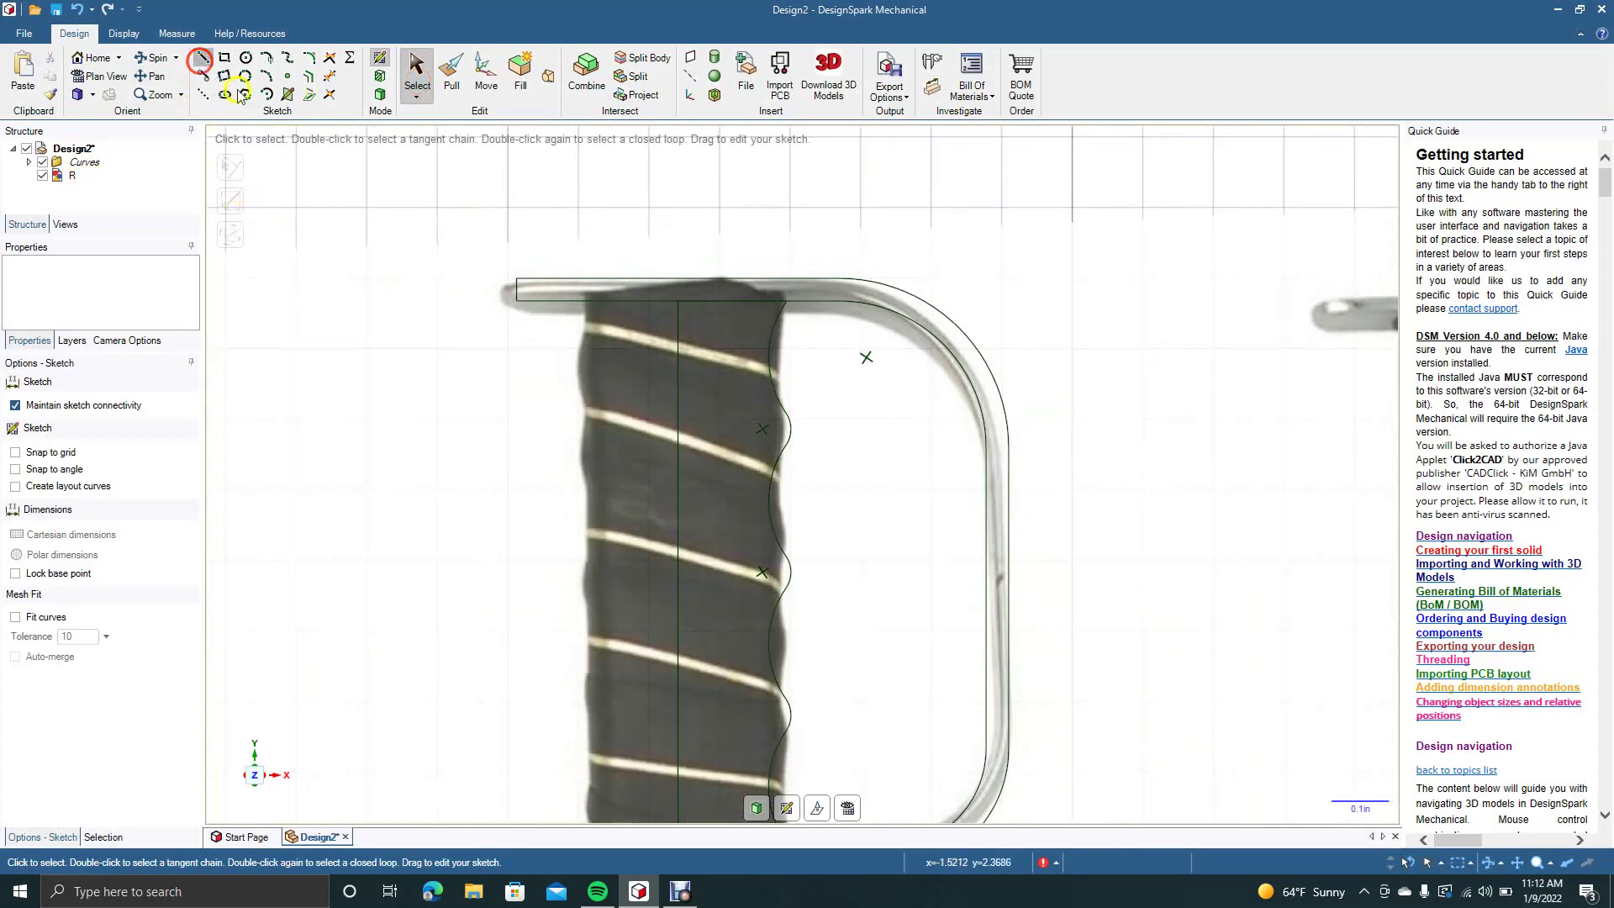
click(679, 303)
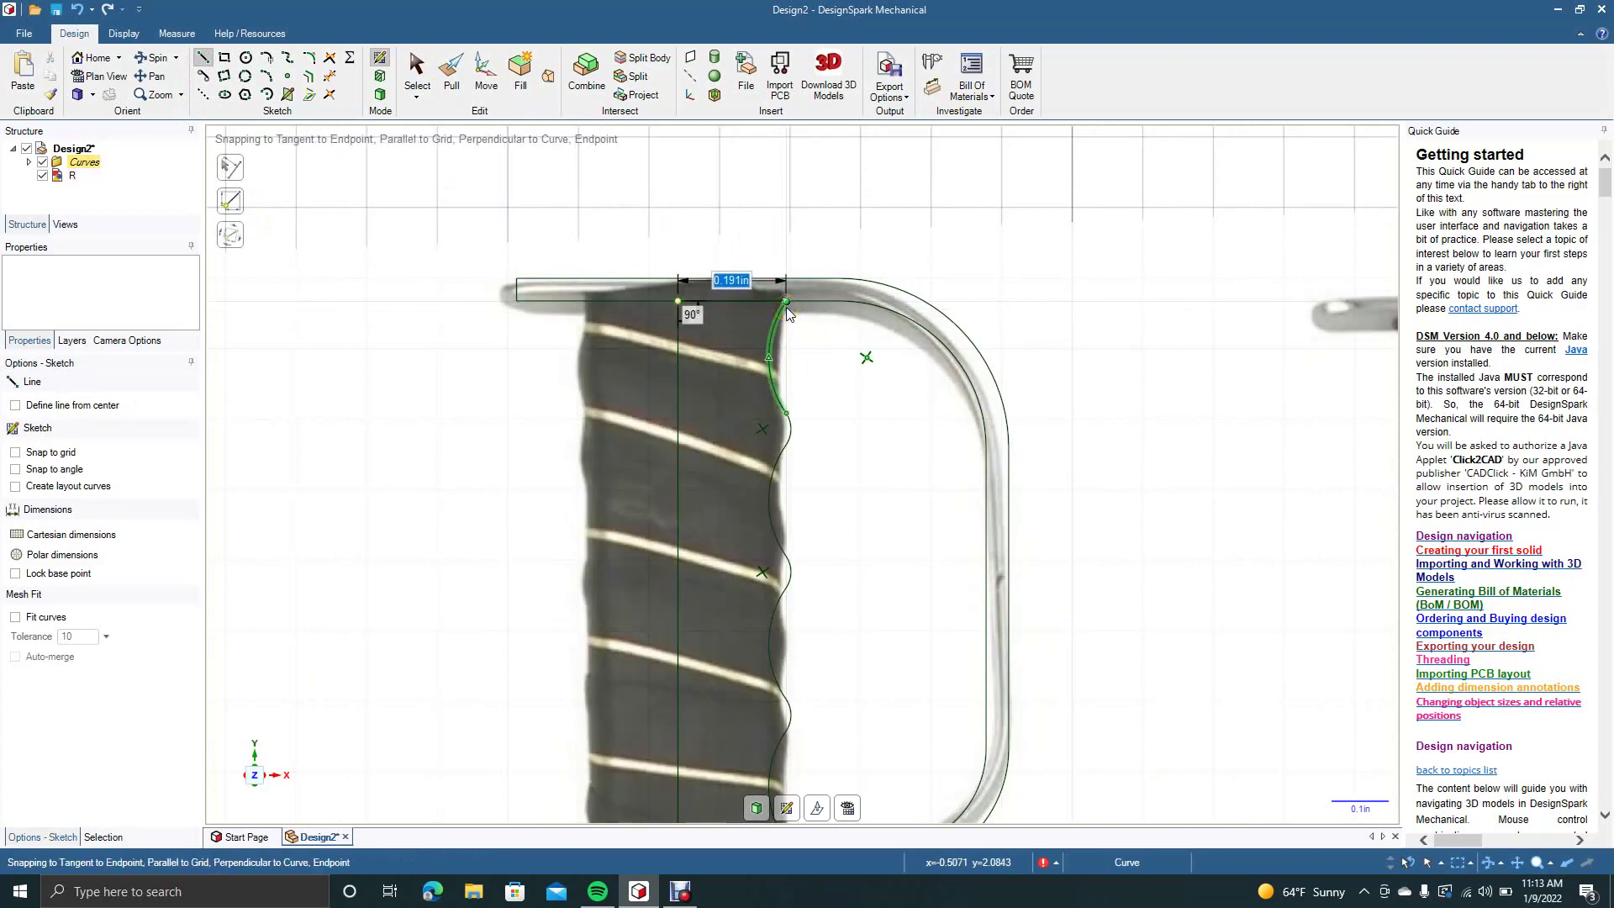
click(412, 78)
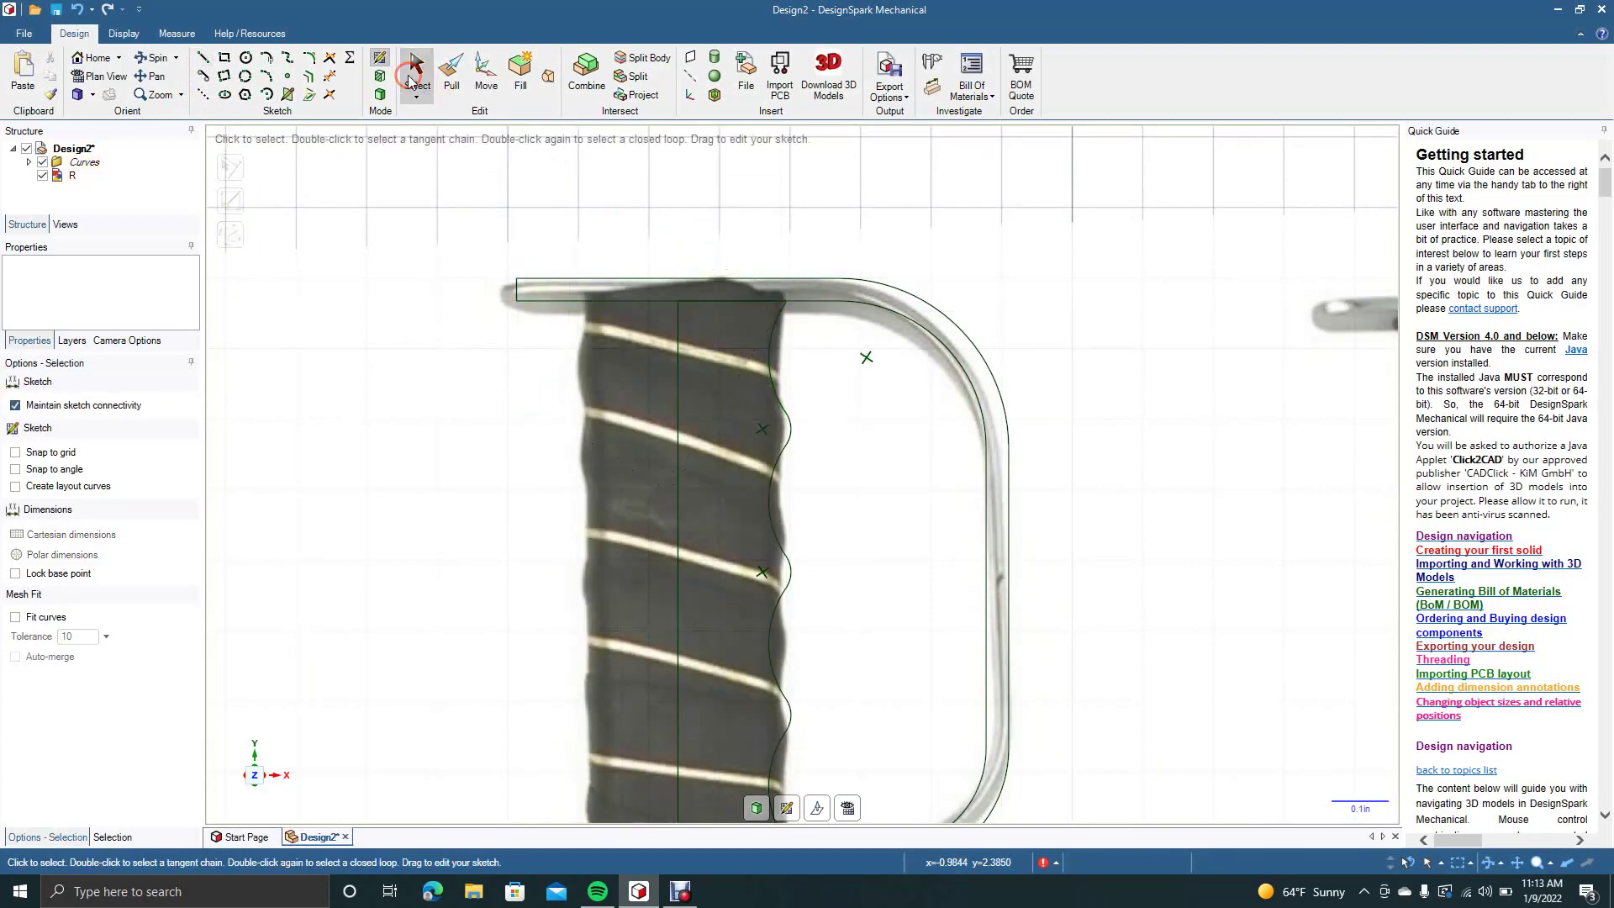
Draw a horizontal line closing the handle half-profile's lower end, from the centre line to the end of the fourth scallop
click(152, 76)
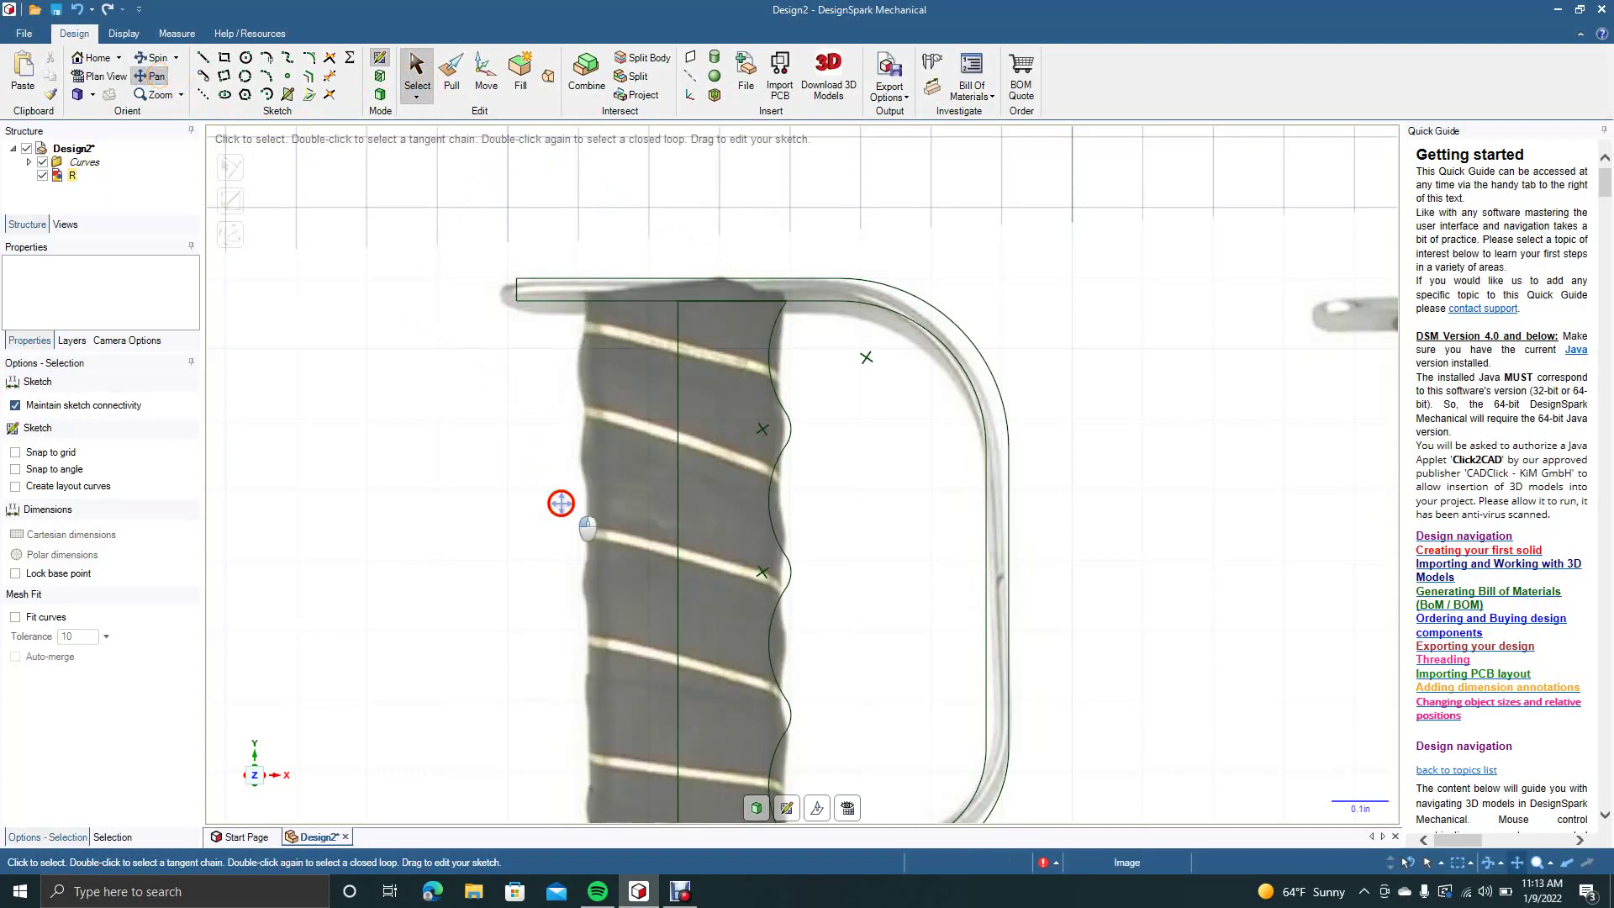
drag(559, 496, 559, 382)
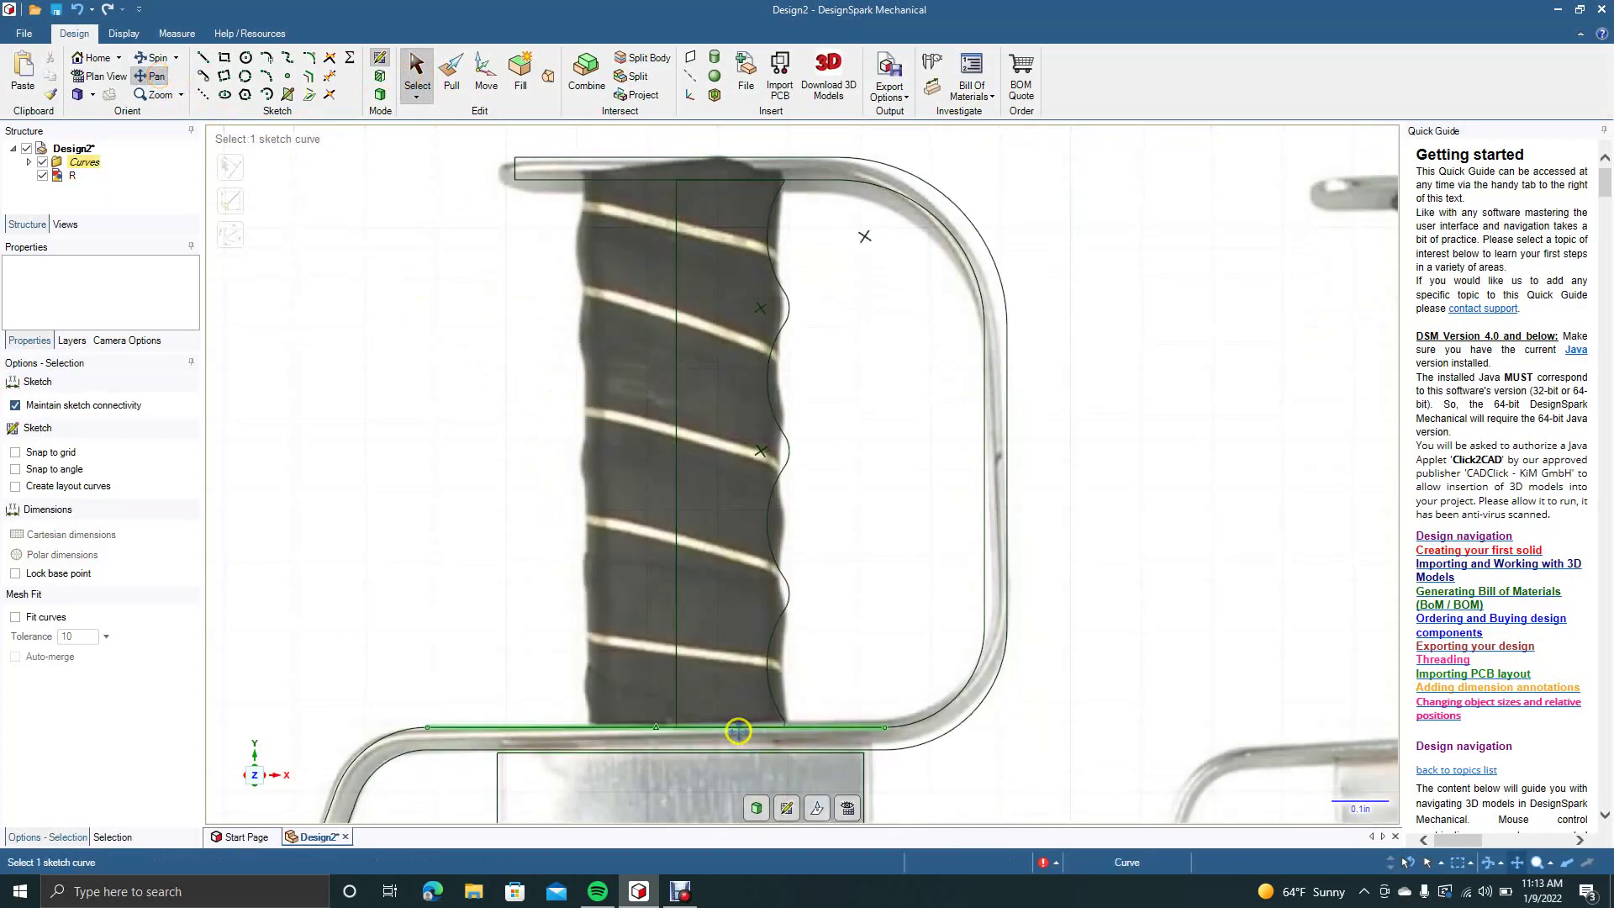
click(739, 734)
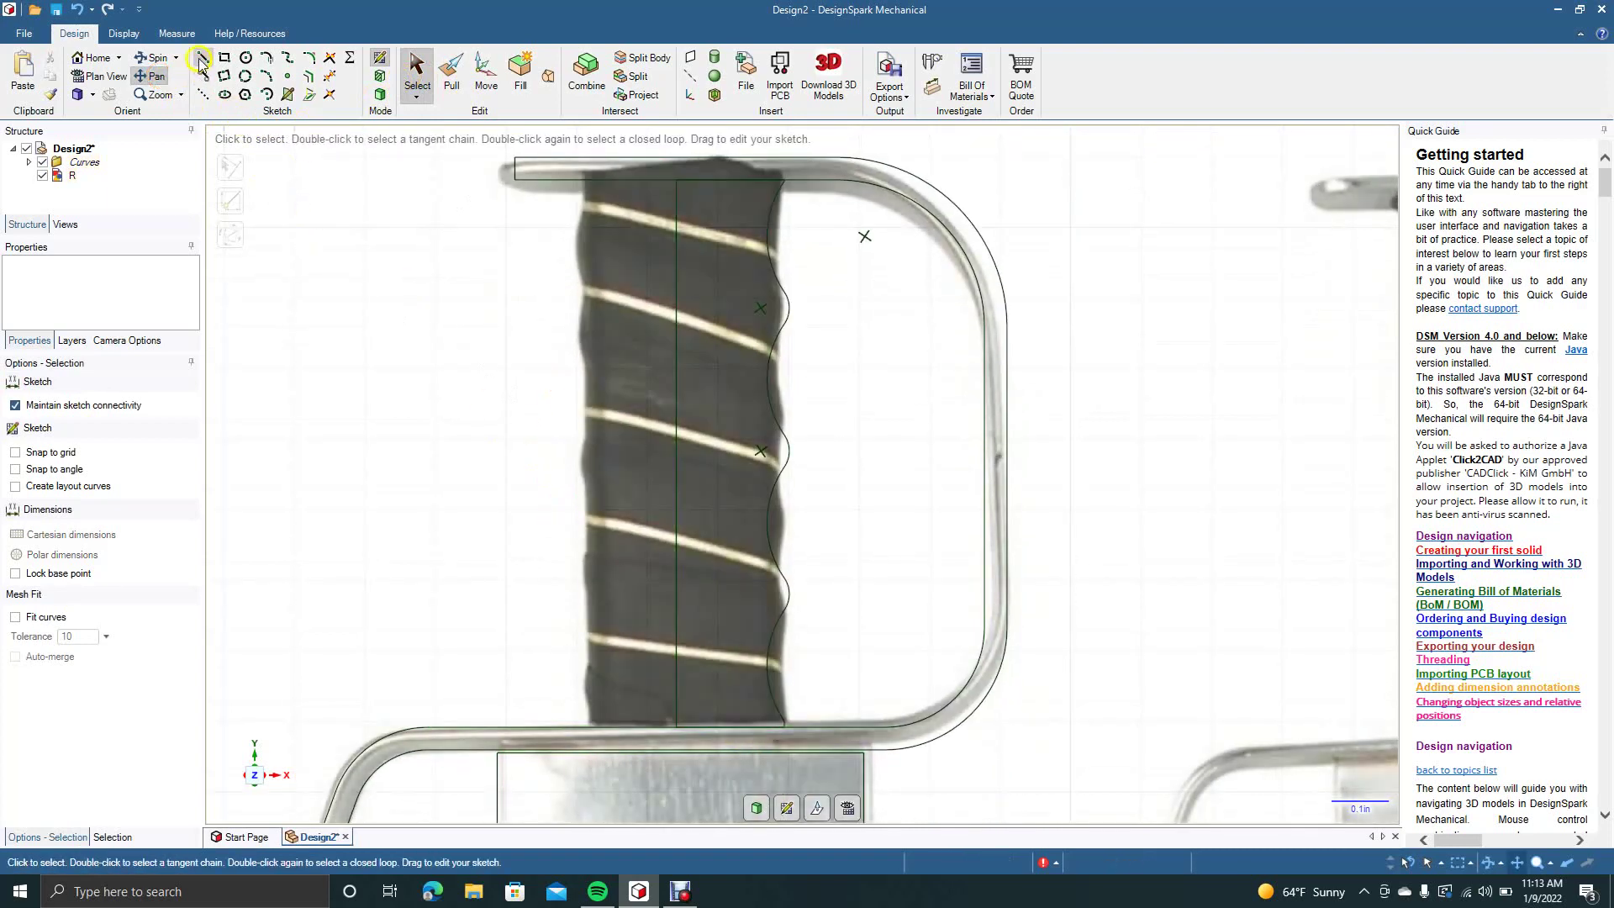
key(l)
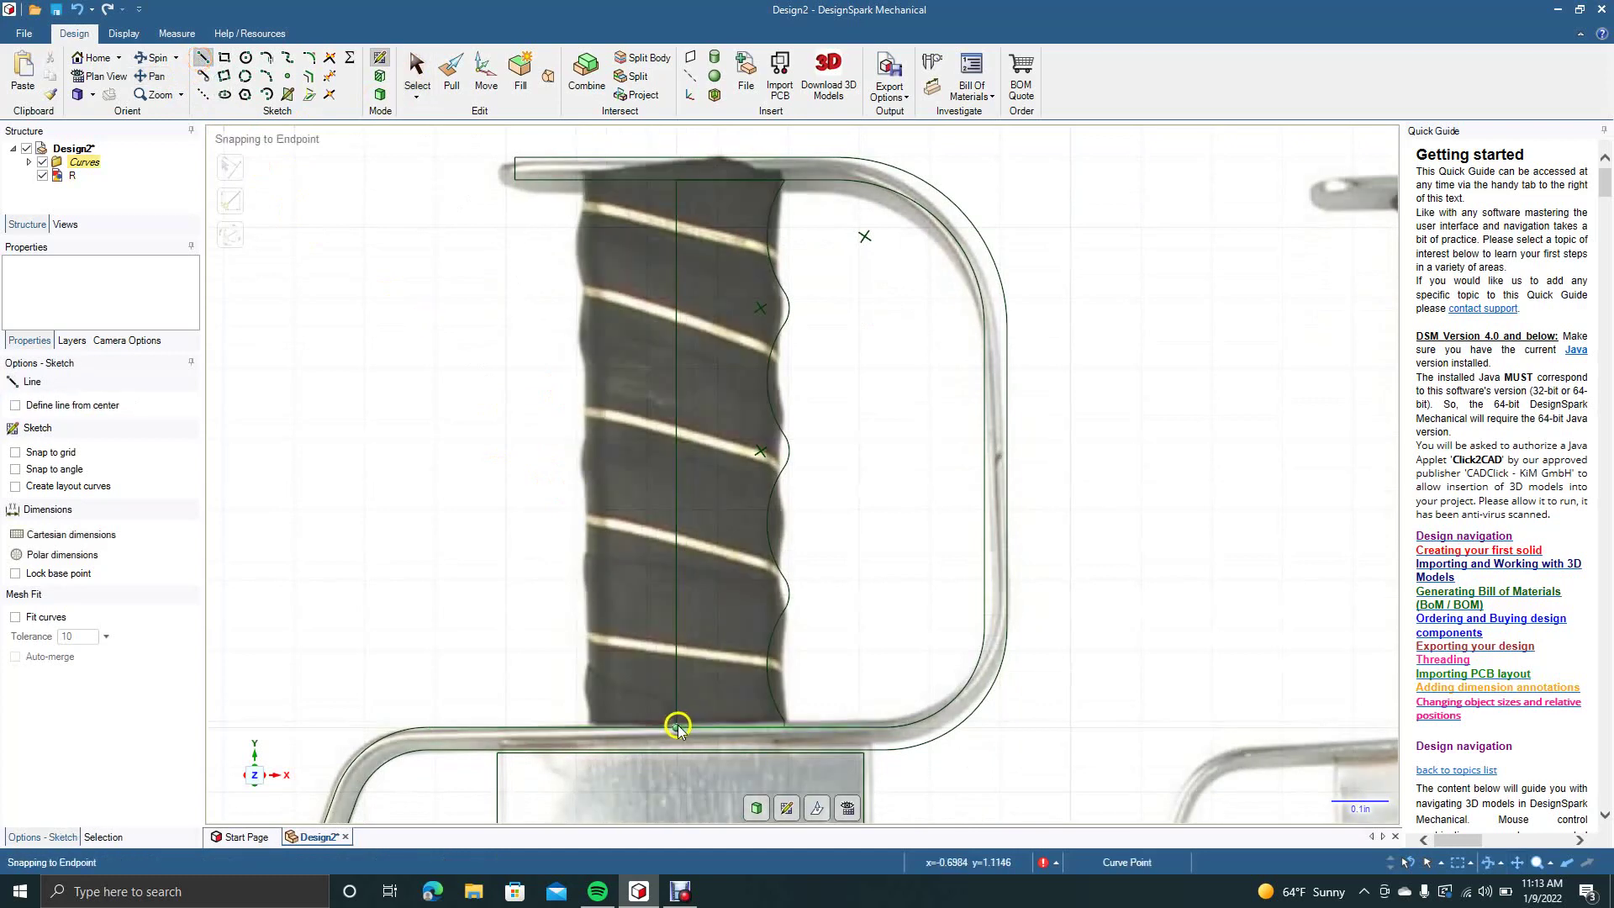
click(678, 729)
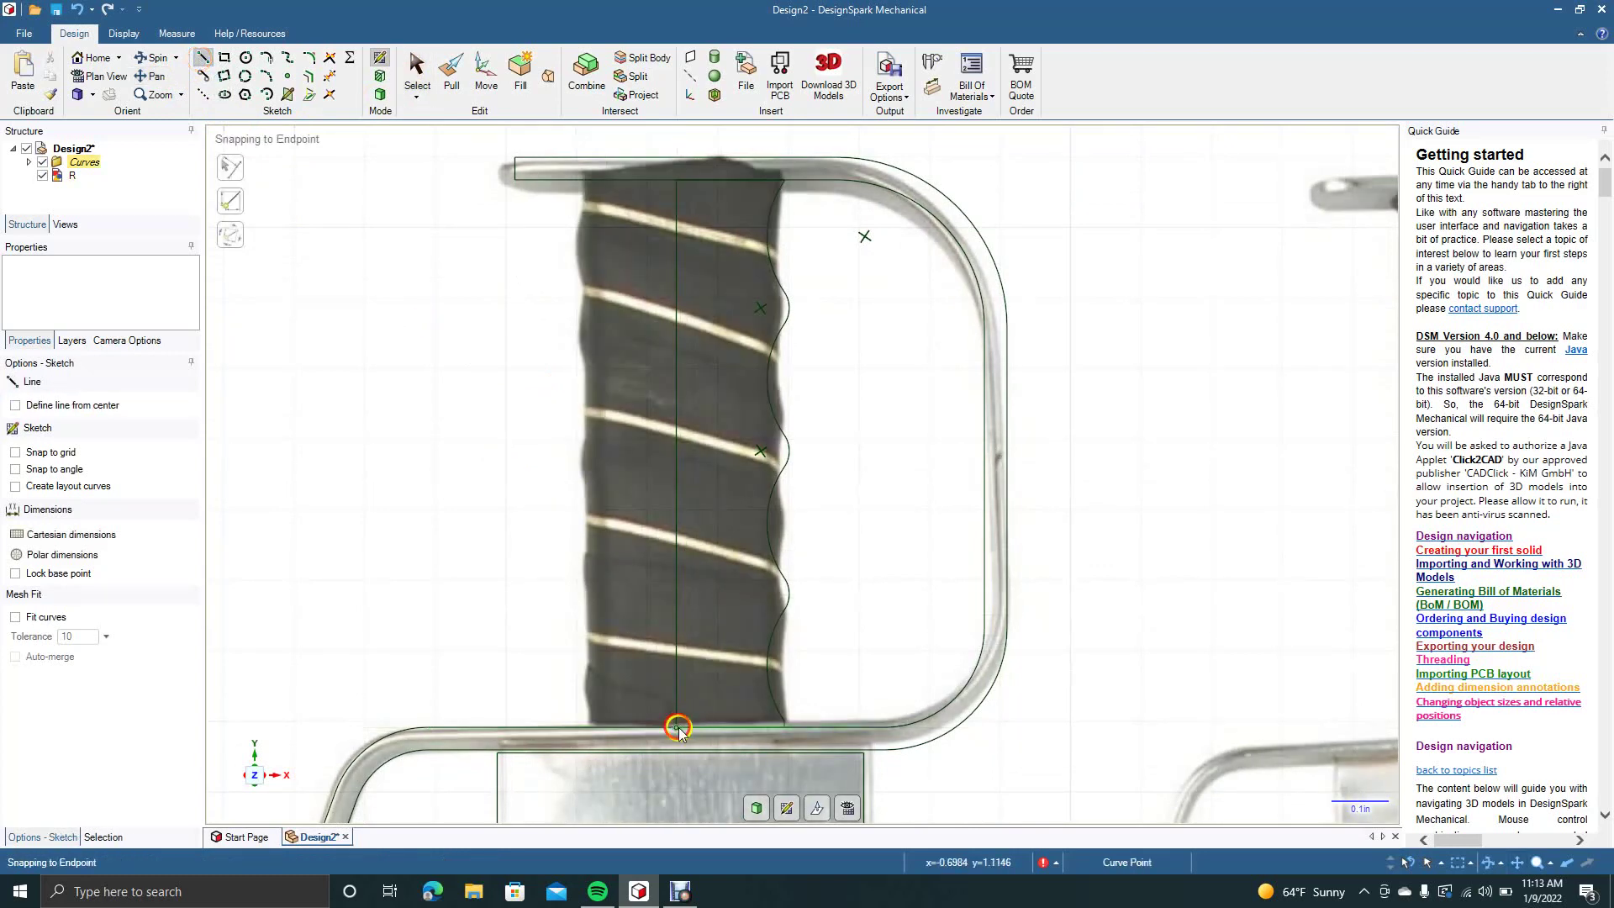
click(780, 728)
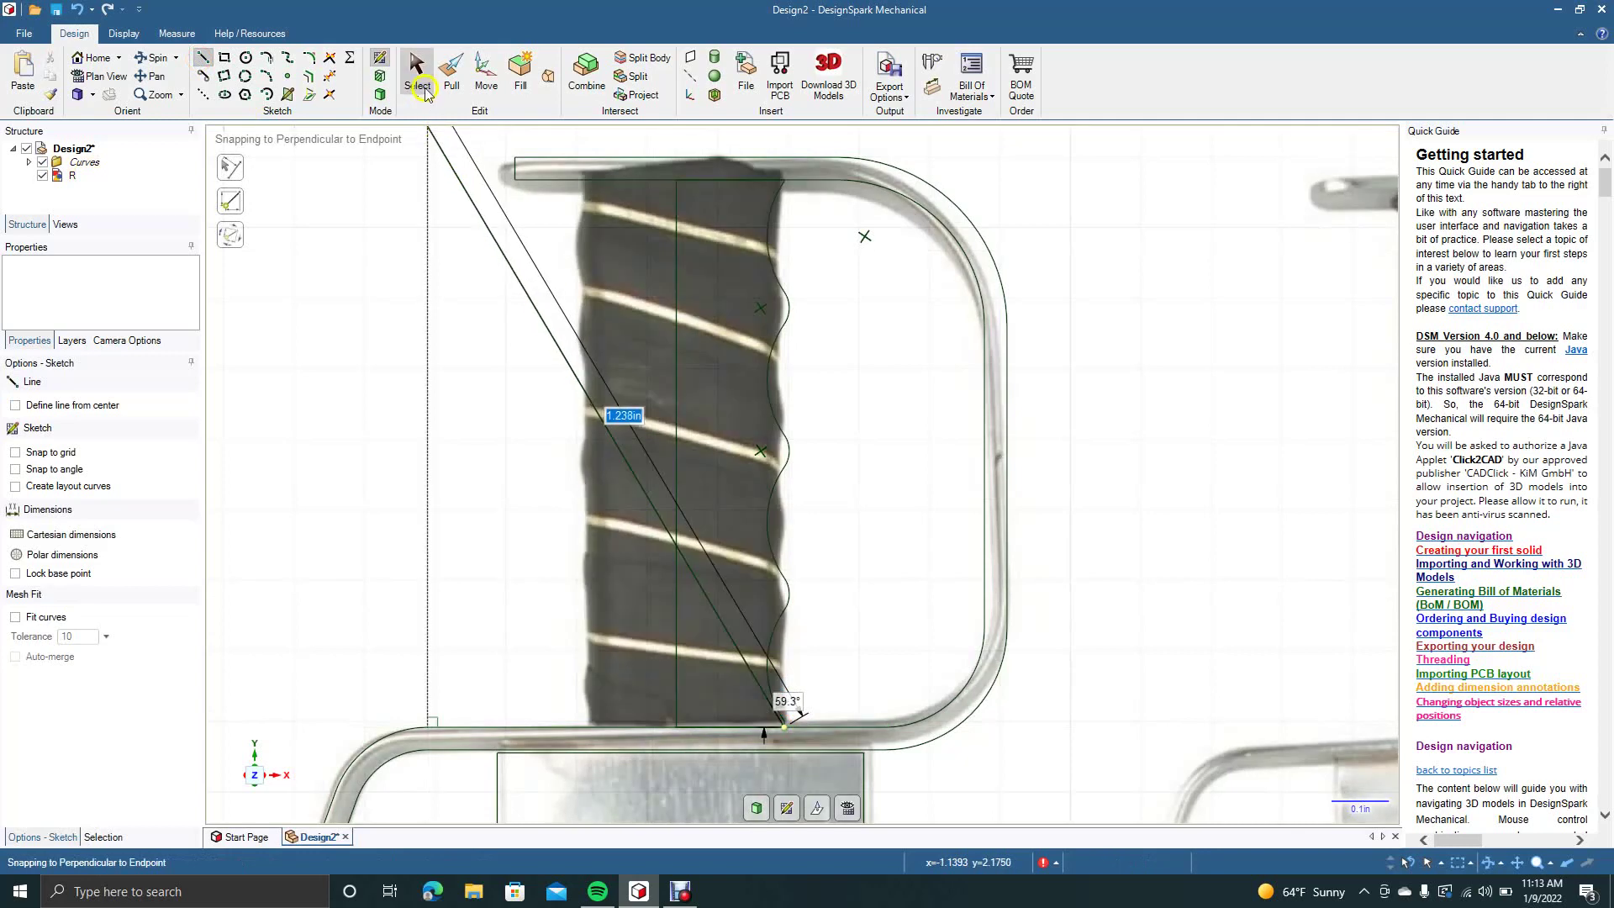
click(421, 81)
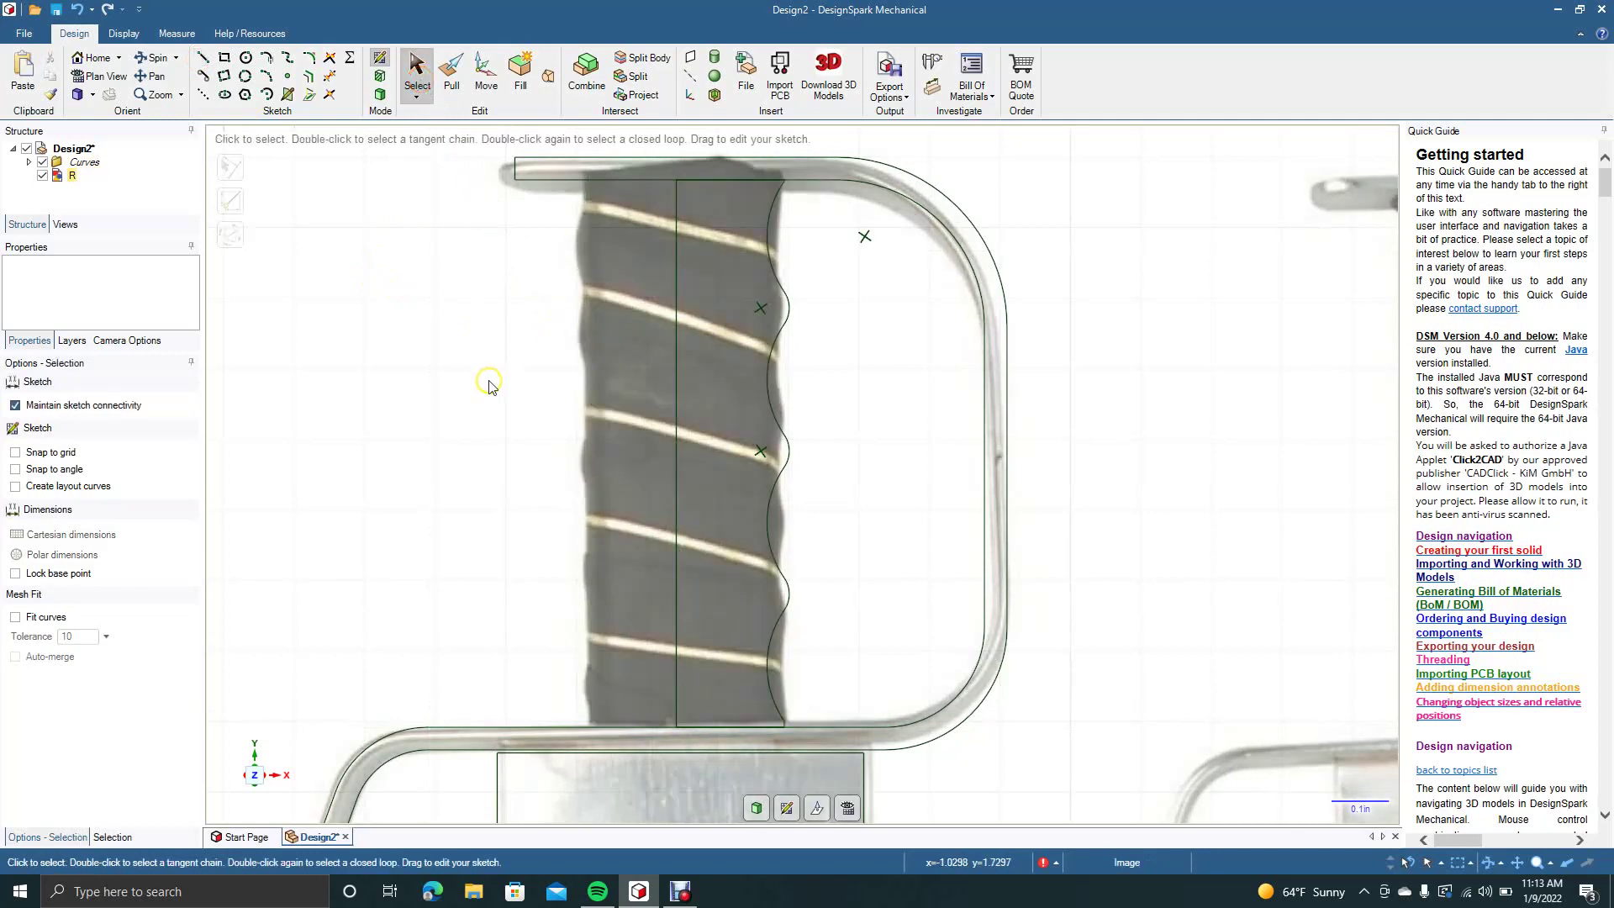
Delete the imported knife reference image from the design
scroll(492, 387, down, 3)
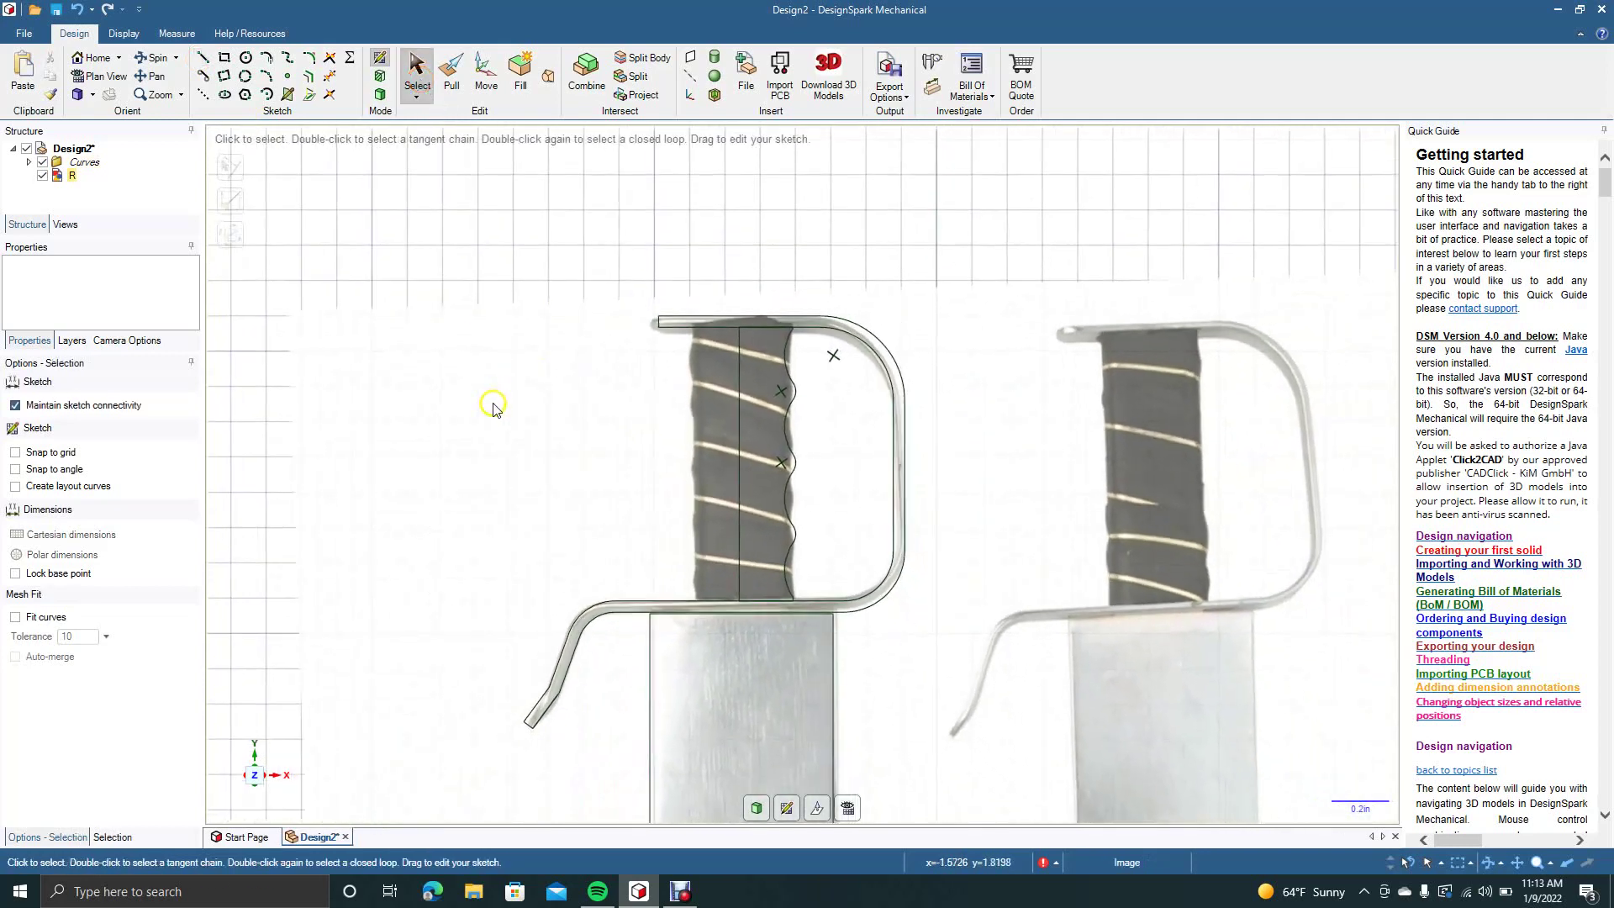
click(494, 406)
key(Delete)
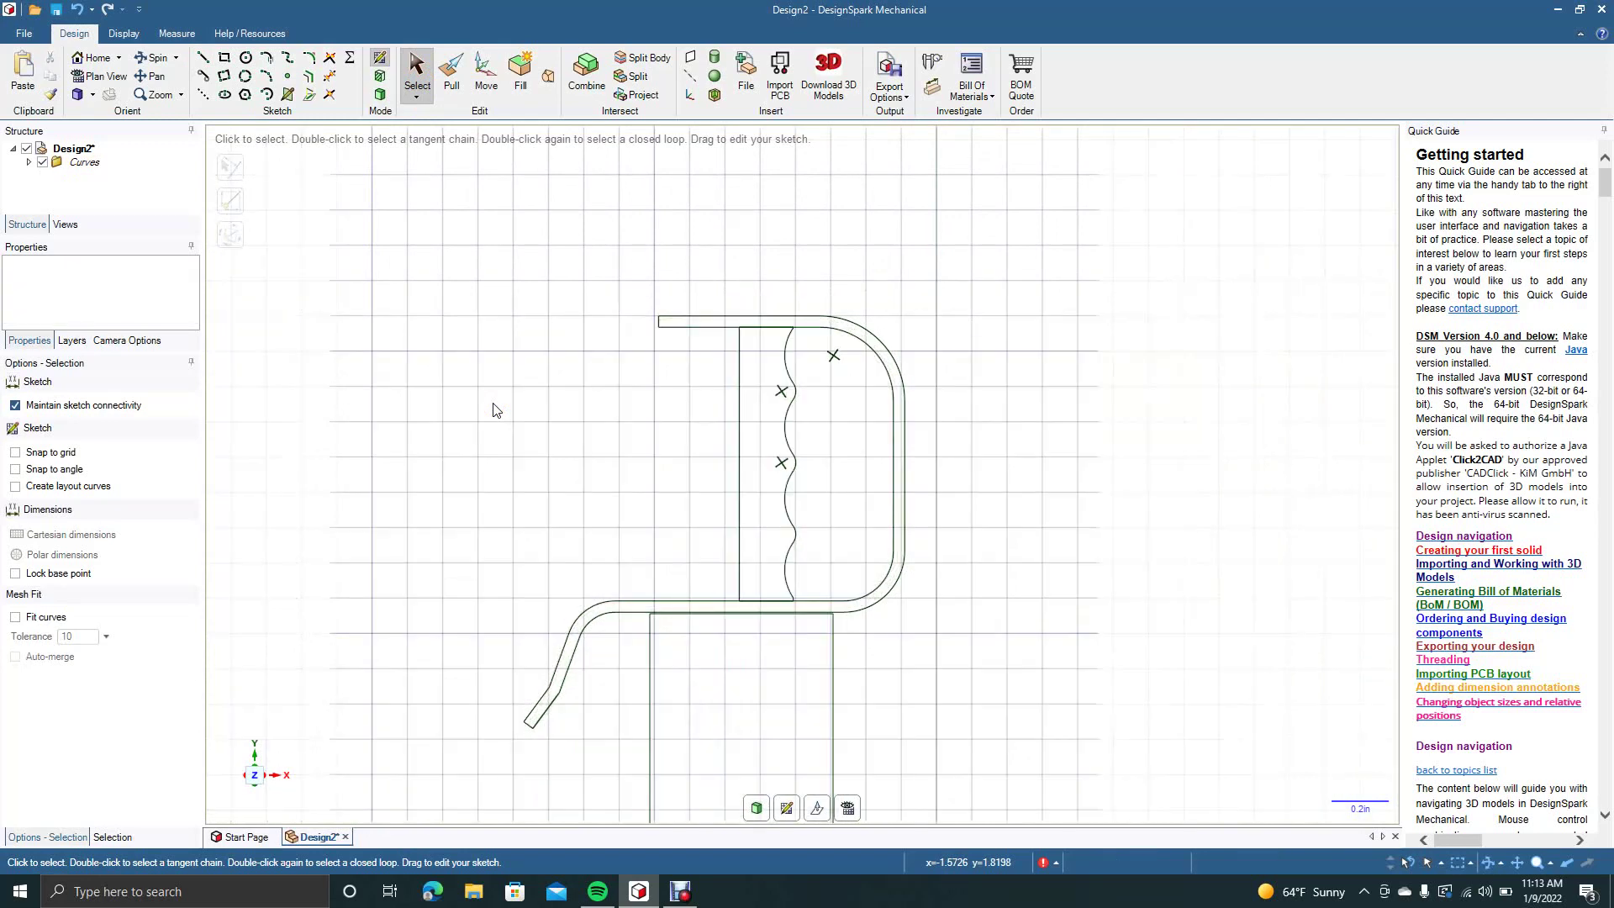
Turn the sketch into surfaces with Pull and delete the face between the wavy grip edge and the hand guard
click(452, 84)
click(757, 458)
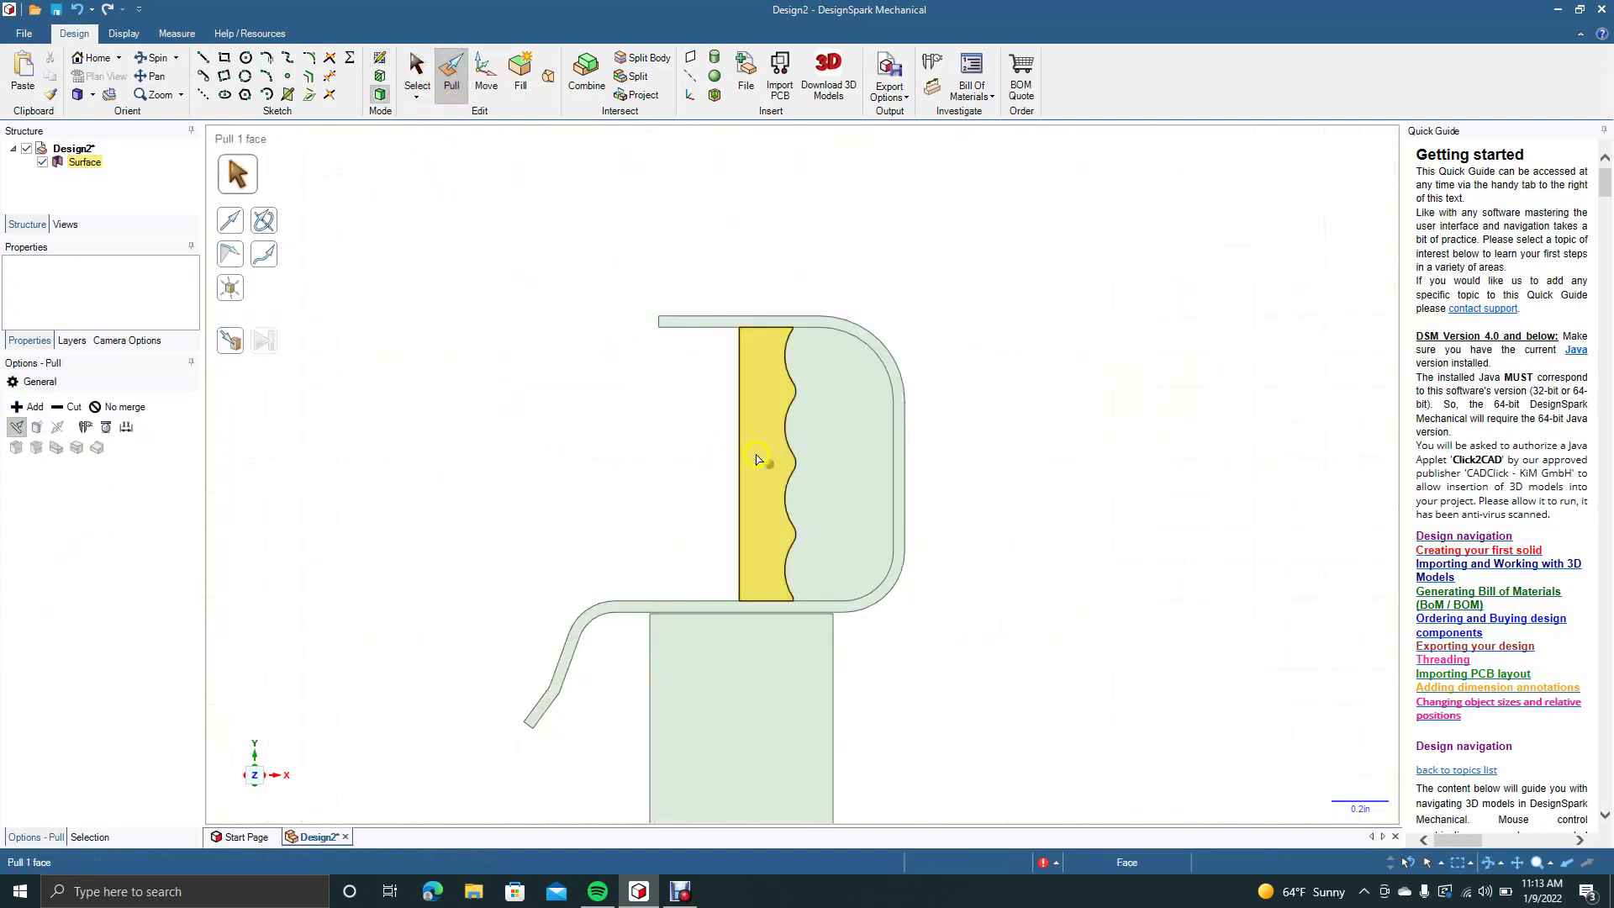
click(830, 461)
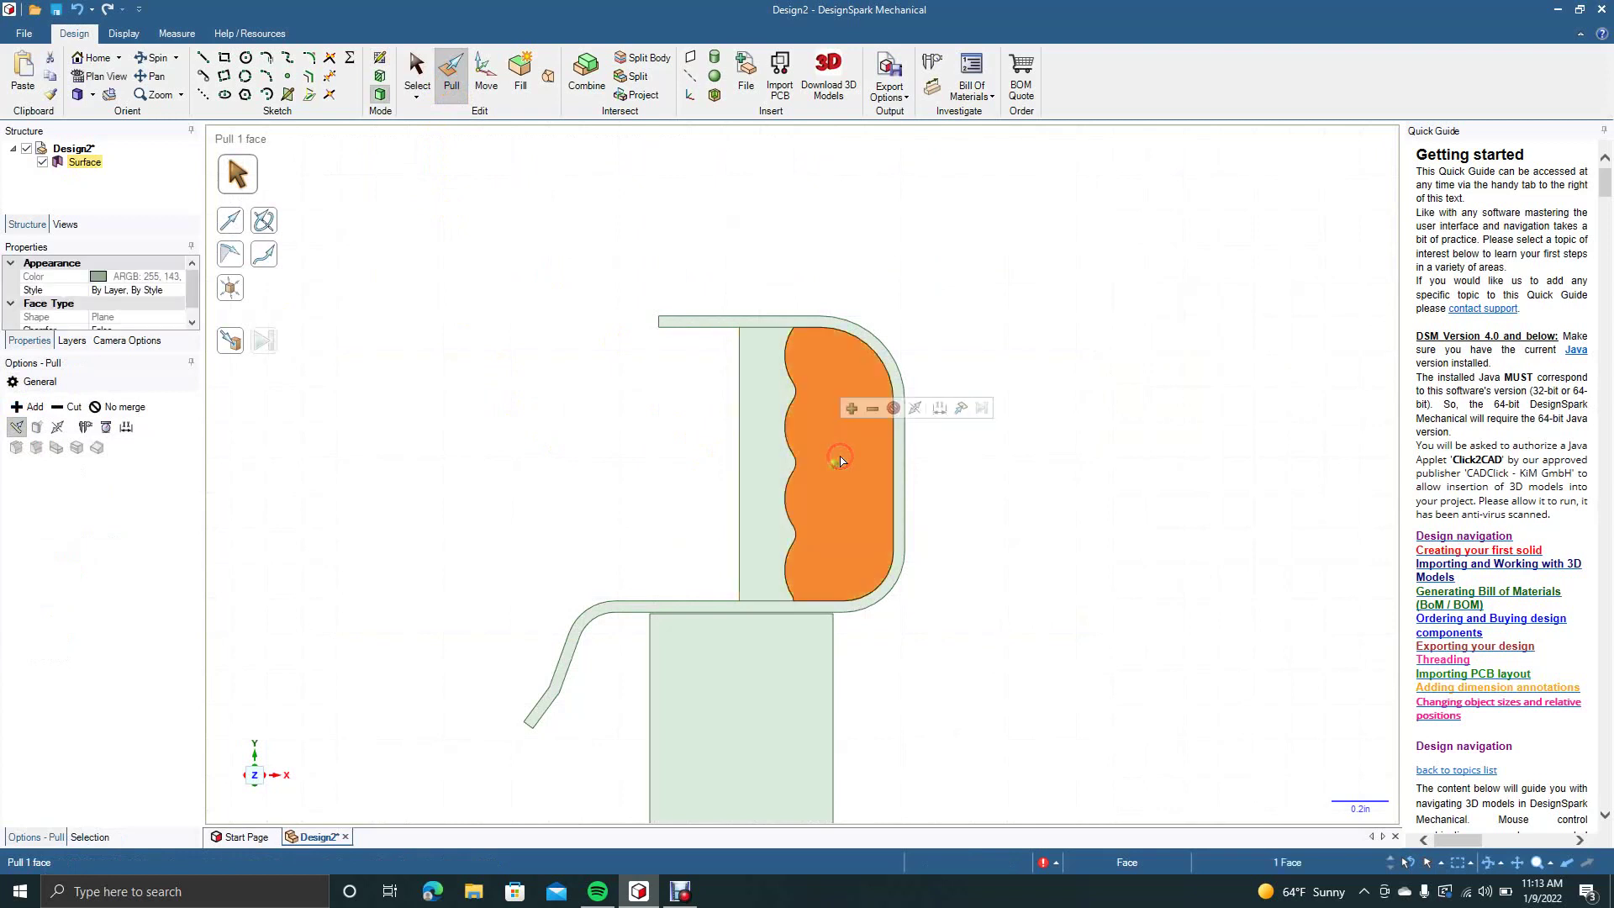
key(Delete)
Revolve the handle half-profile face fully about its straight centre edge into a solid grip and inspect it from above
click(757, 475)
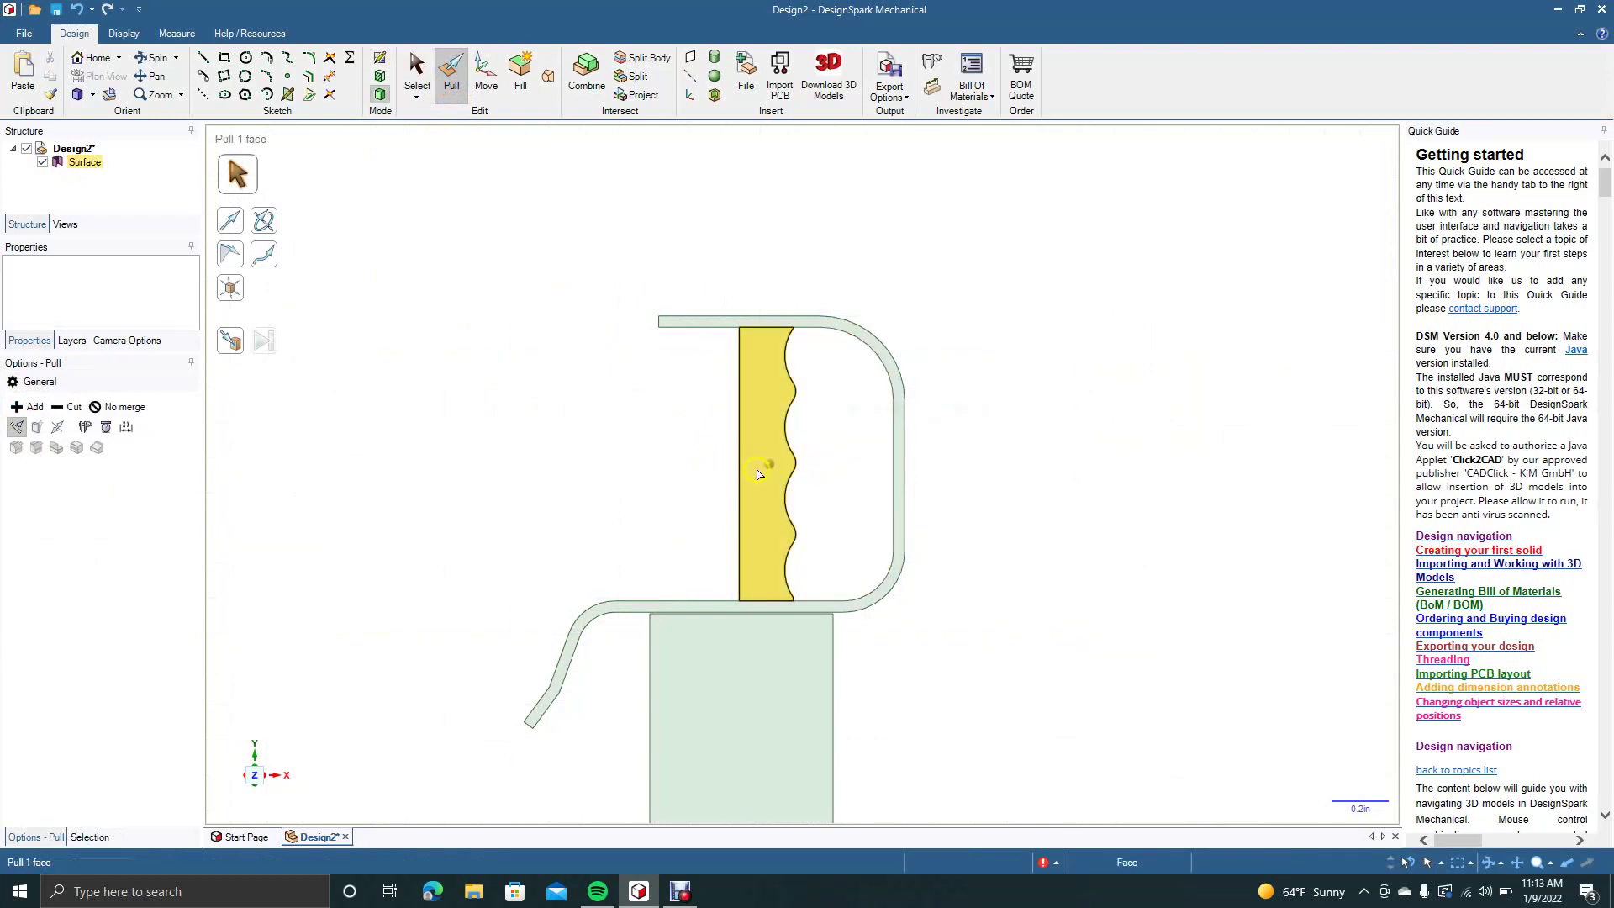
click(273, 220)
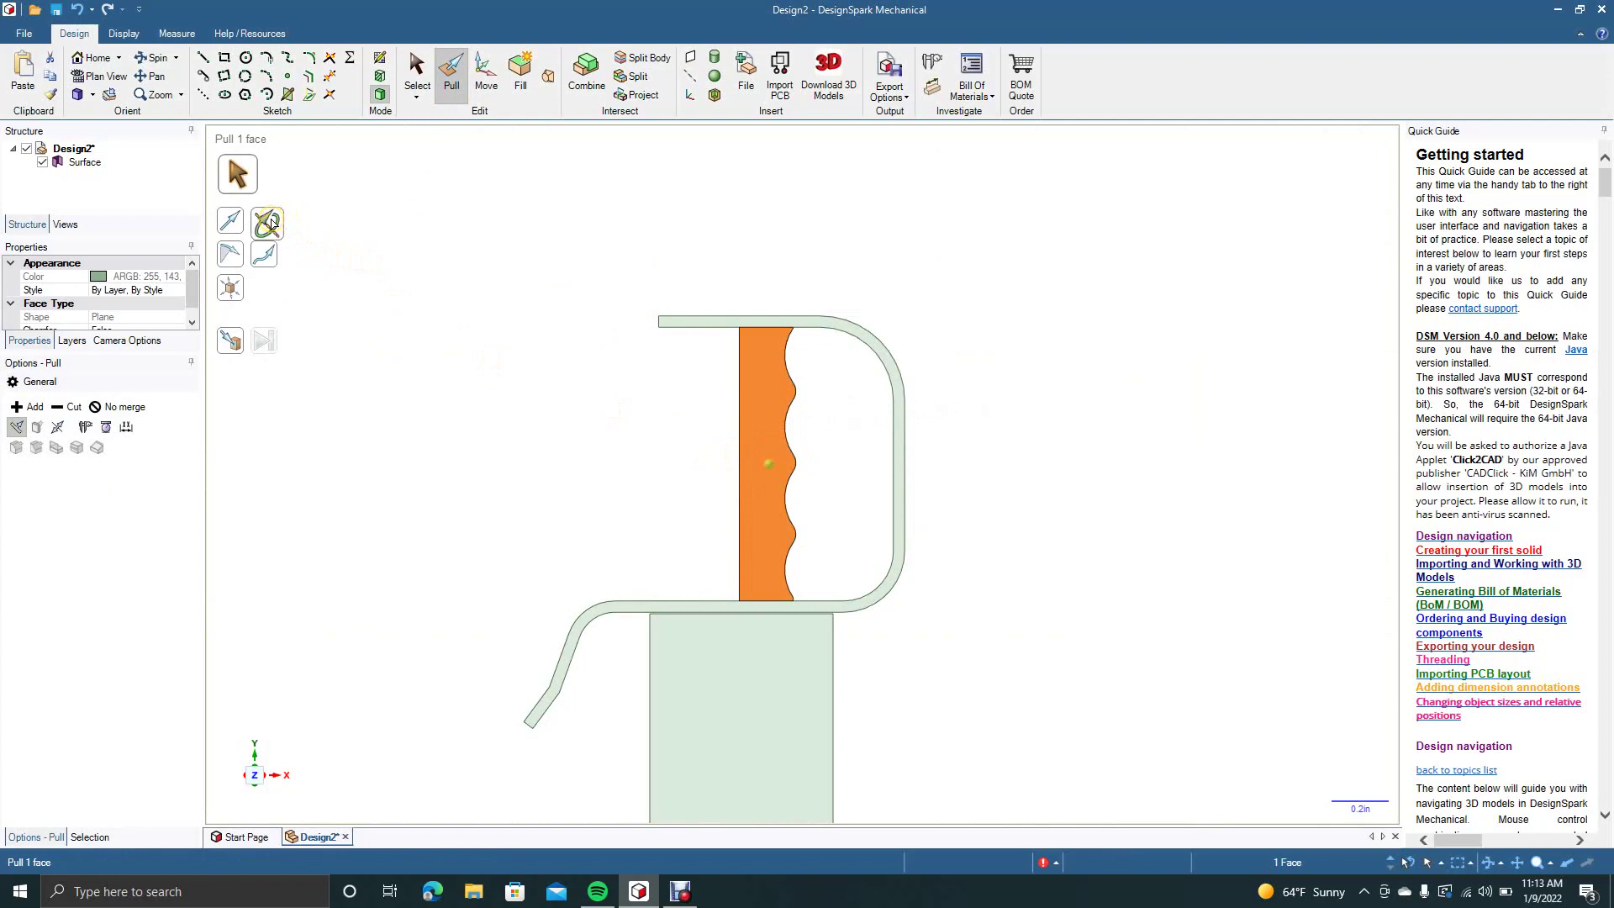
click(273, 220)
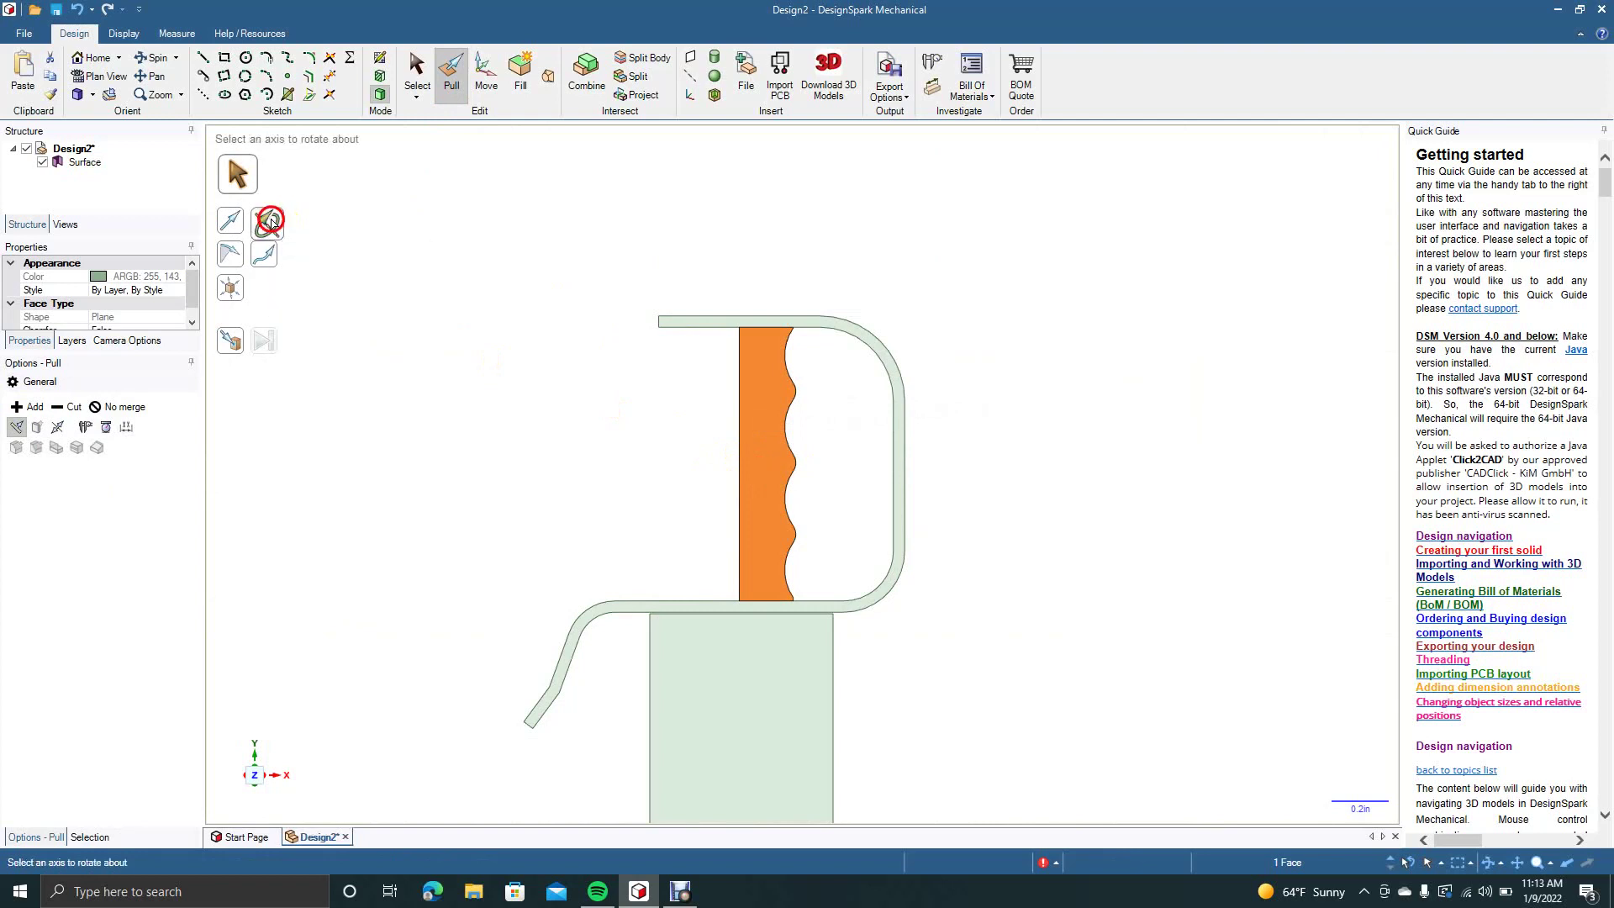
click(739, 470)
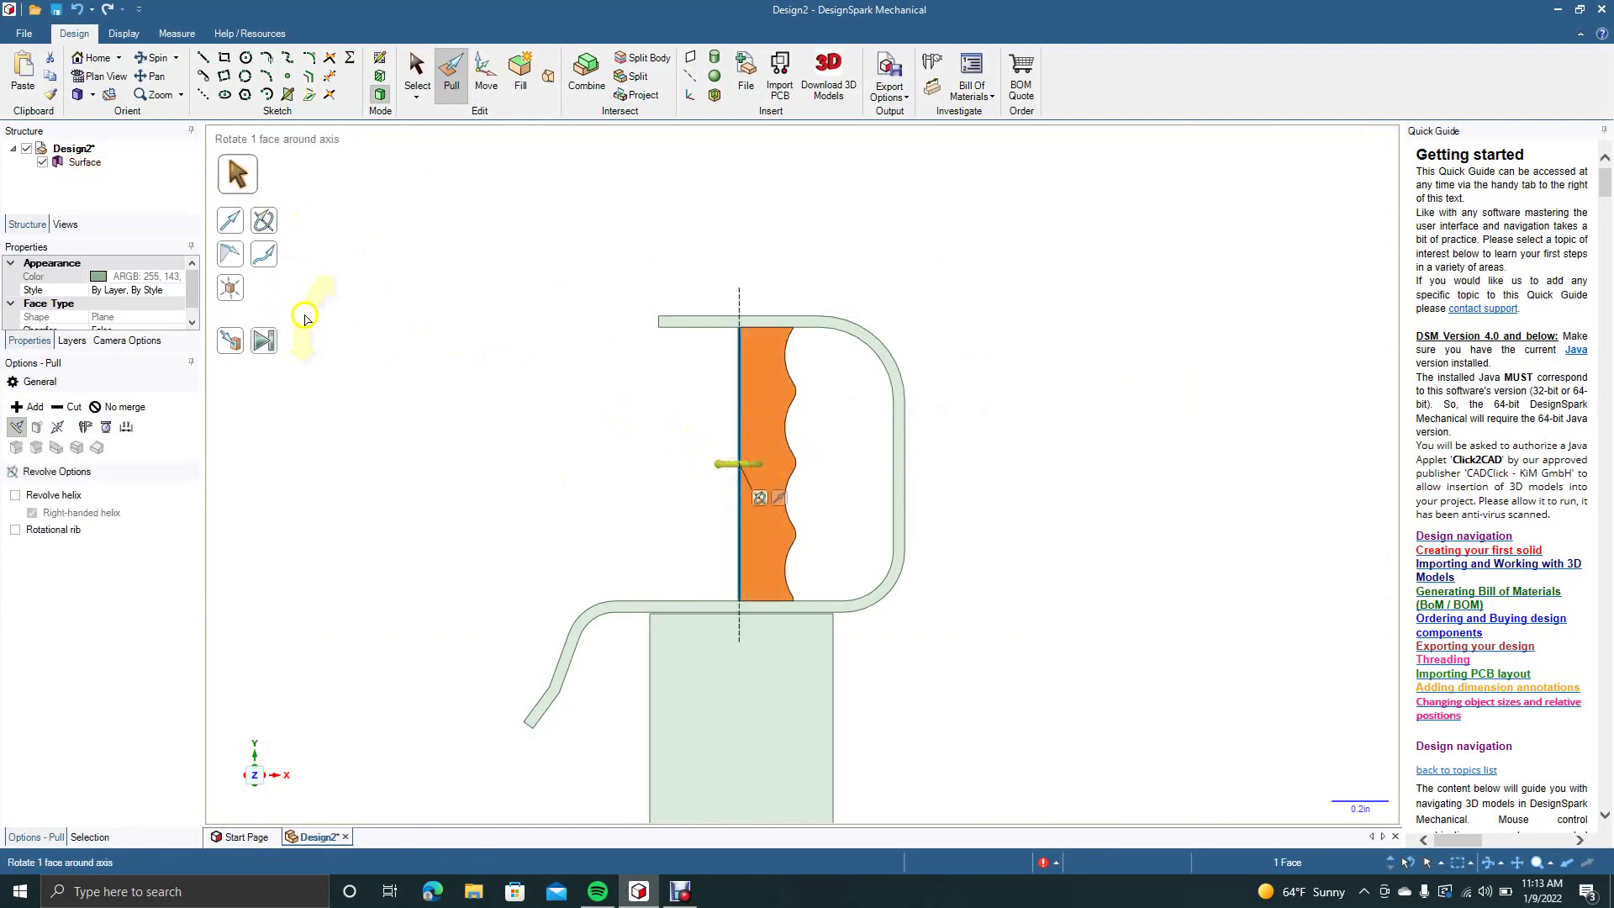
click(260, 346)
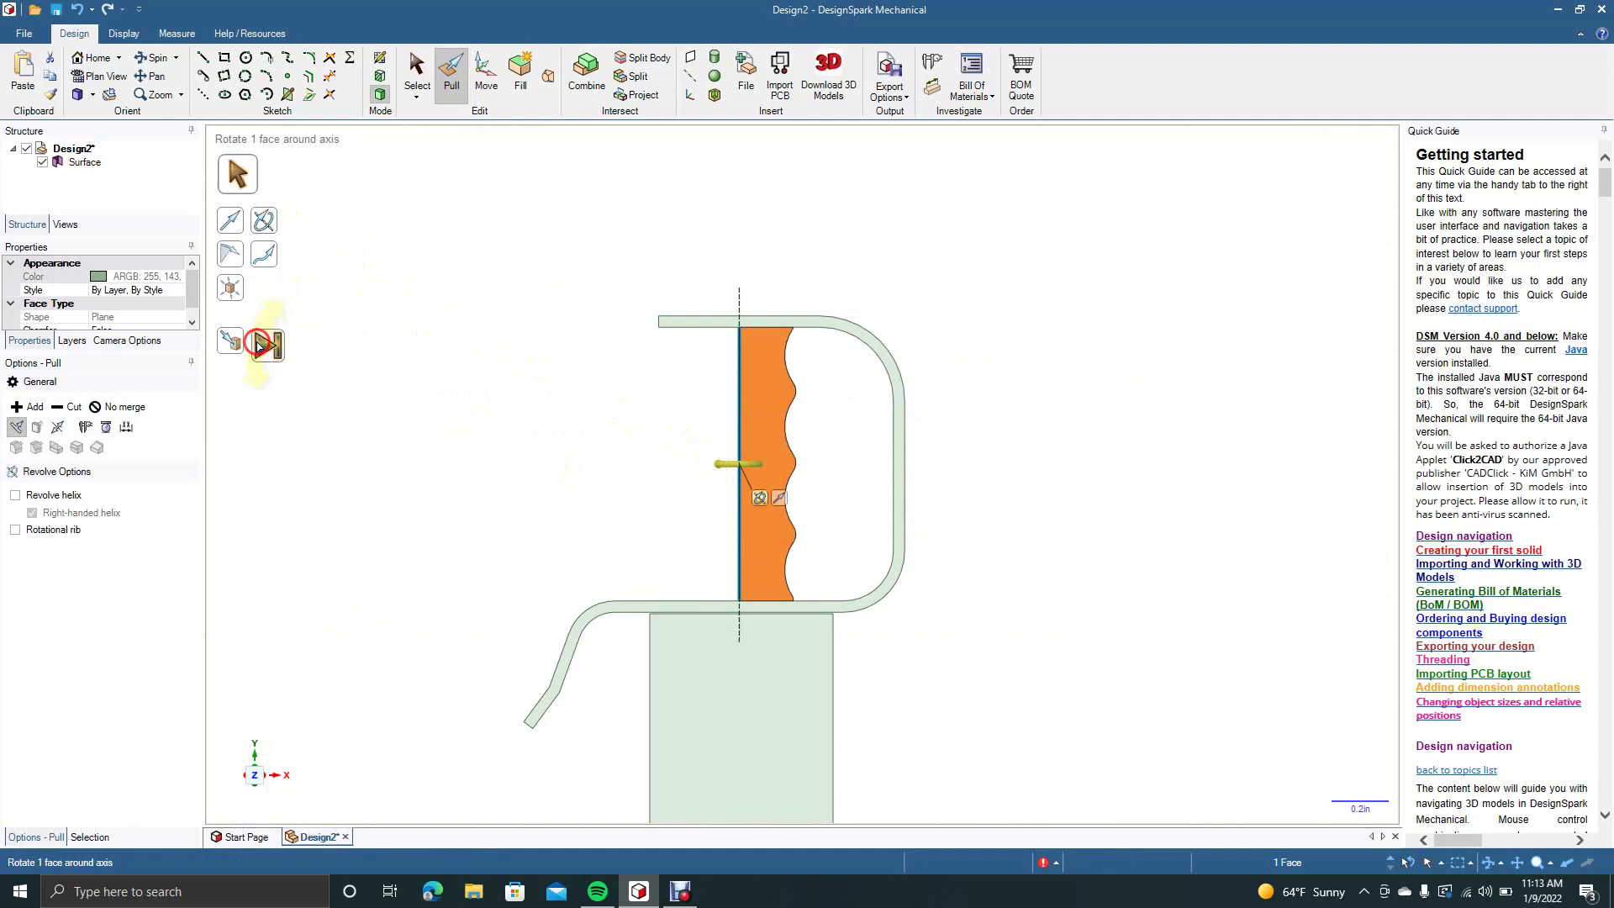
click(415, 66)
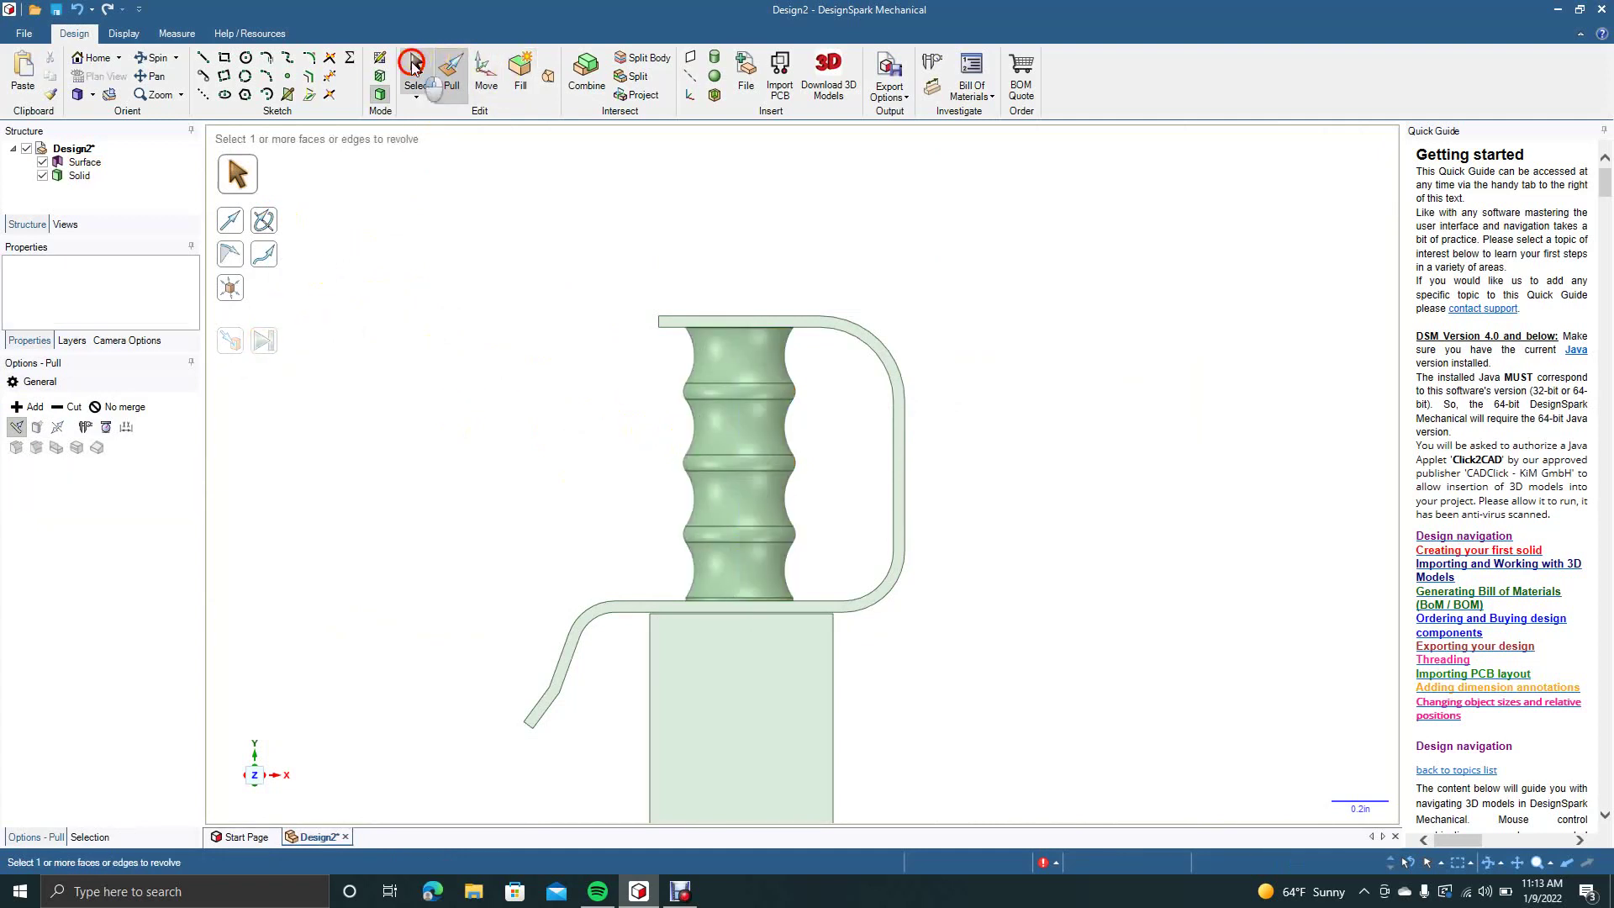
click(154, 58)
drag(539, 258, 517, 416)
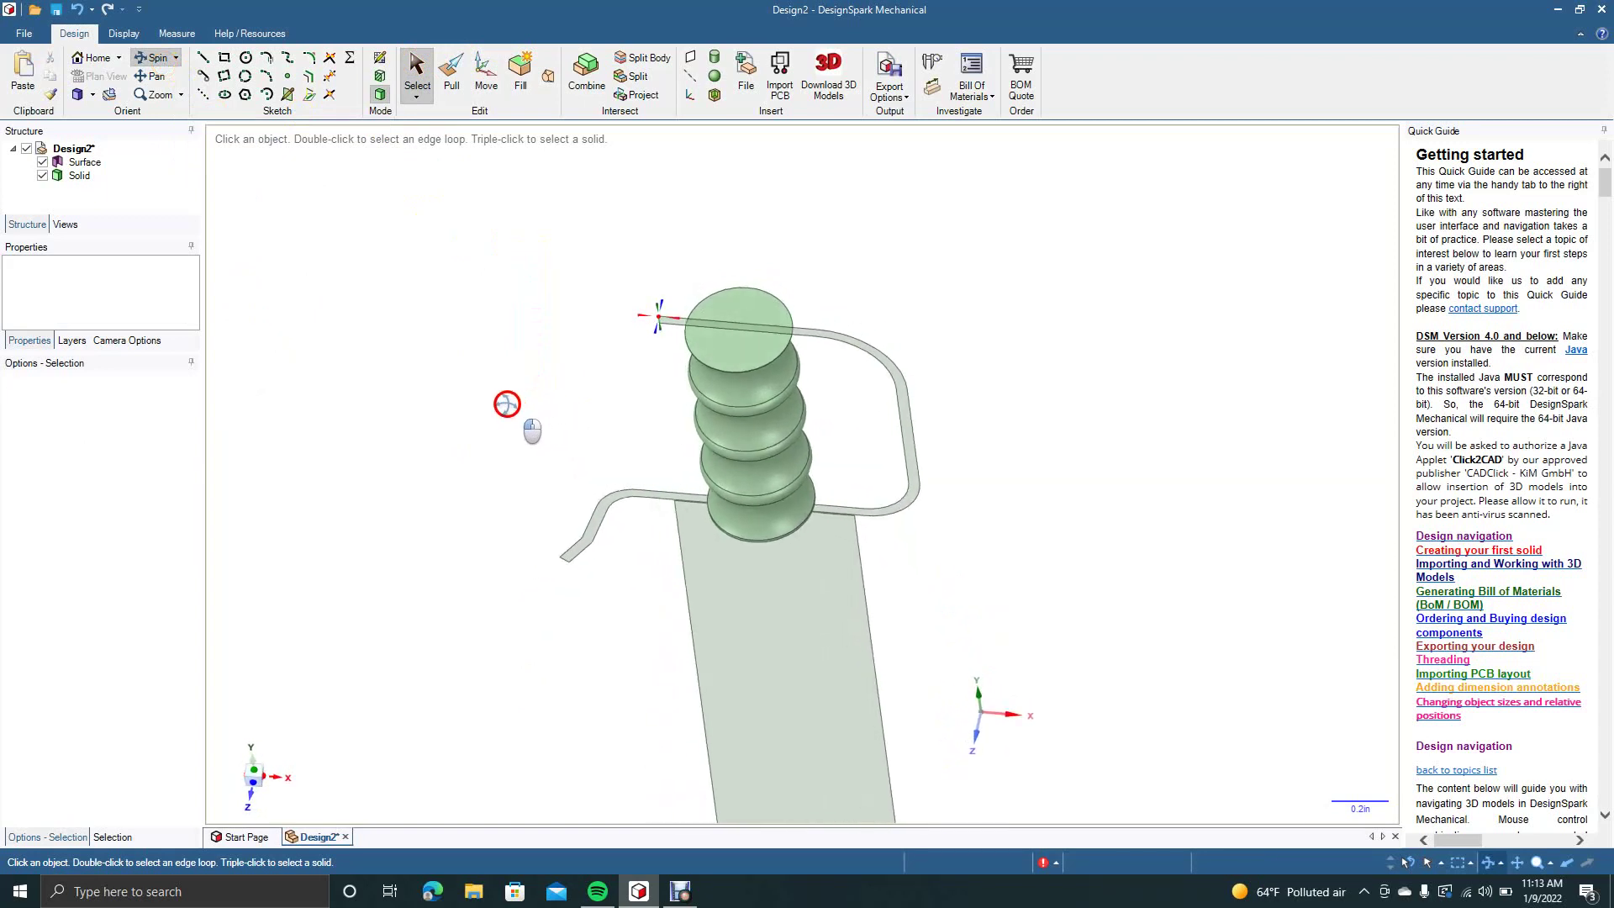
Pull the hand guard face symmetrically in both directions by 0.400 in to make it a solid strip
click(452, 74)
click(805, 336)
click(804, 336)
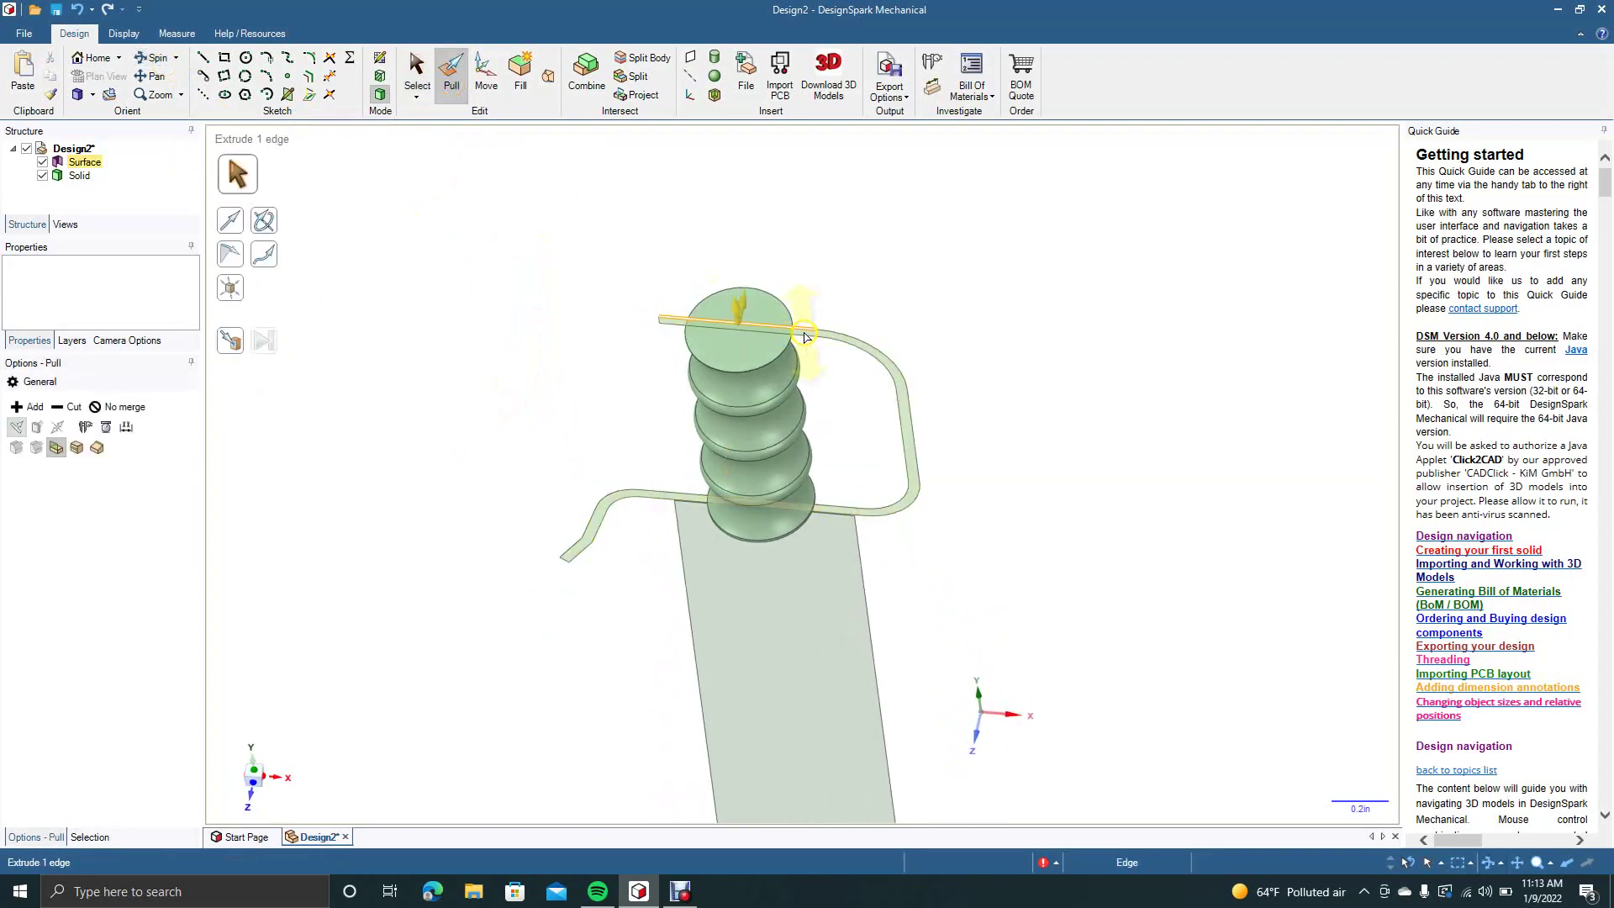
click(806, 337)
click(806, 337)
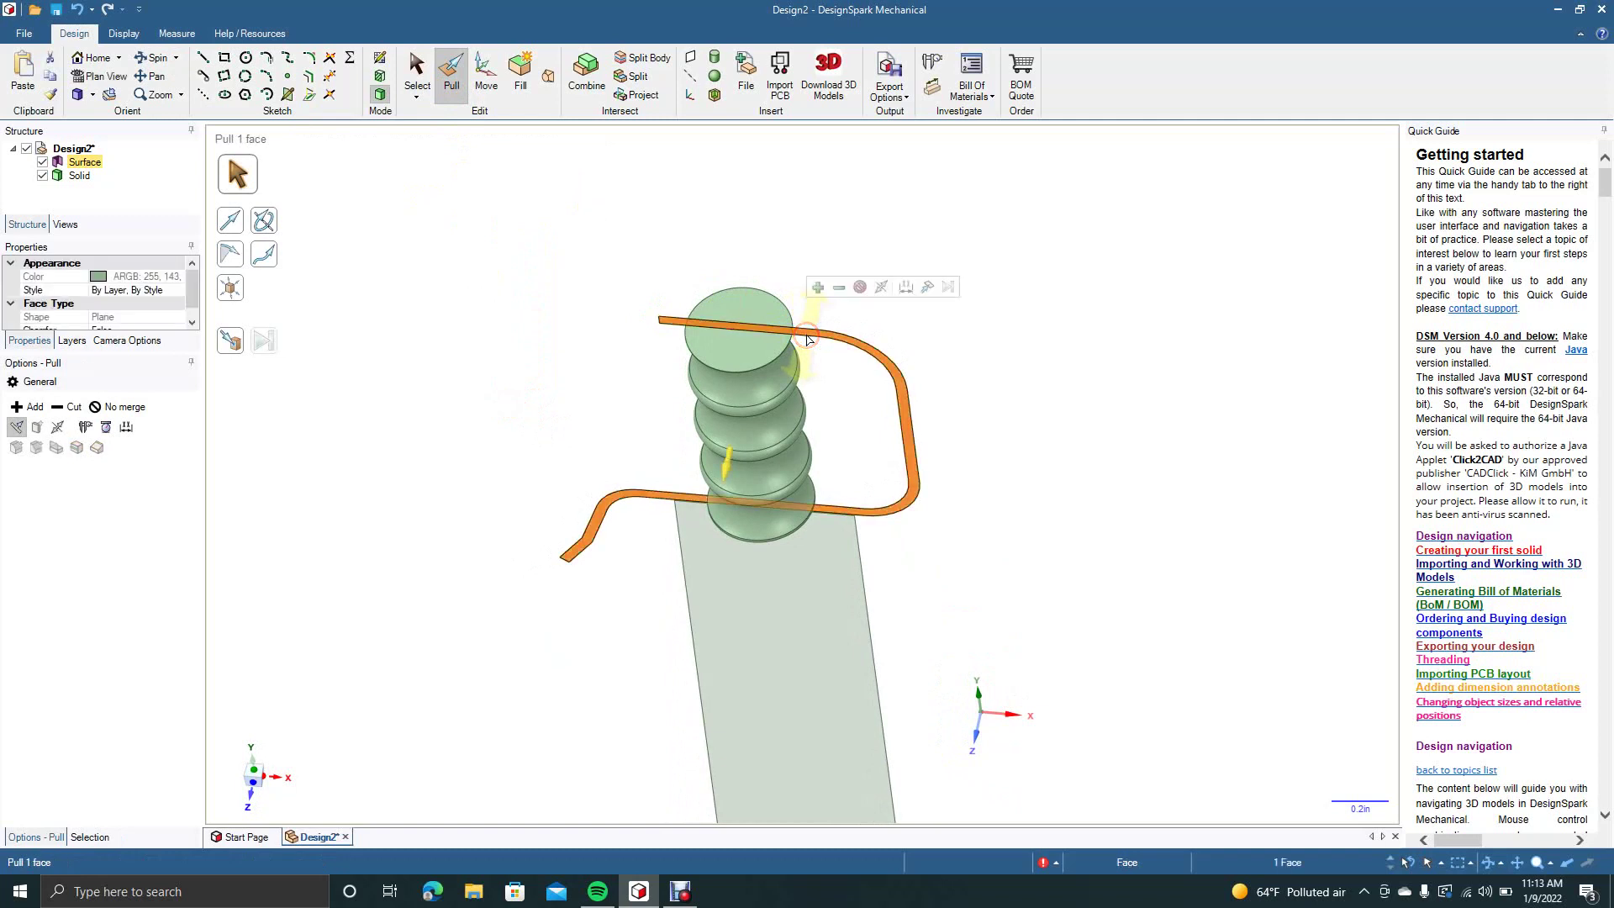
click(57, 428)
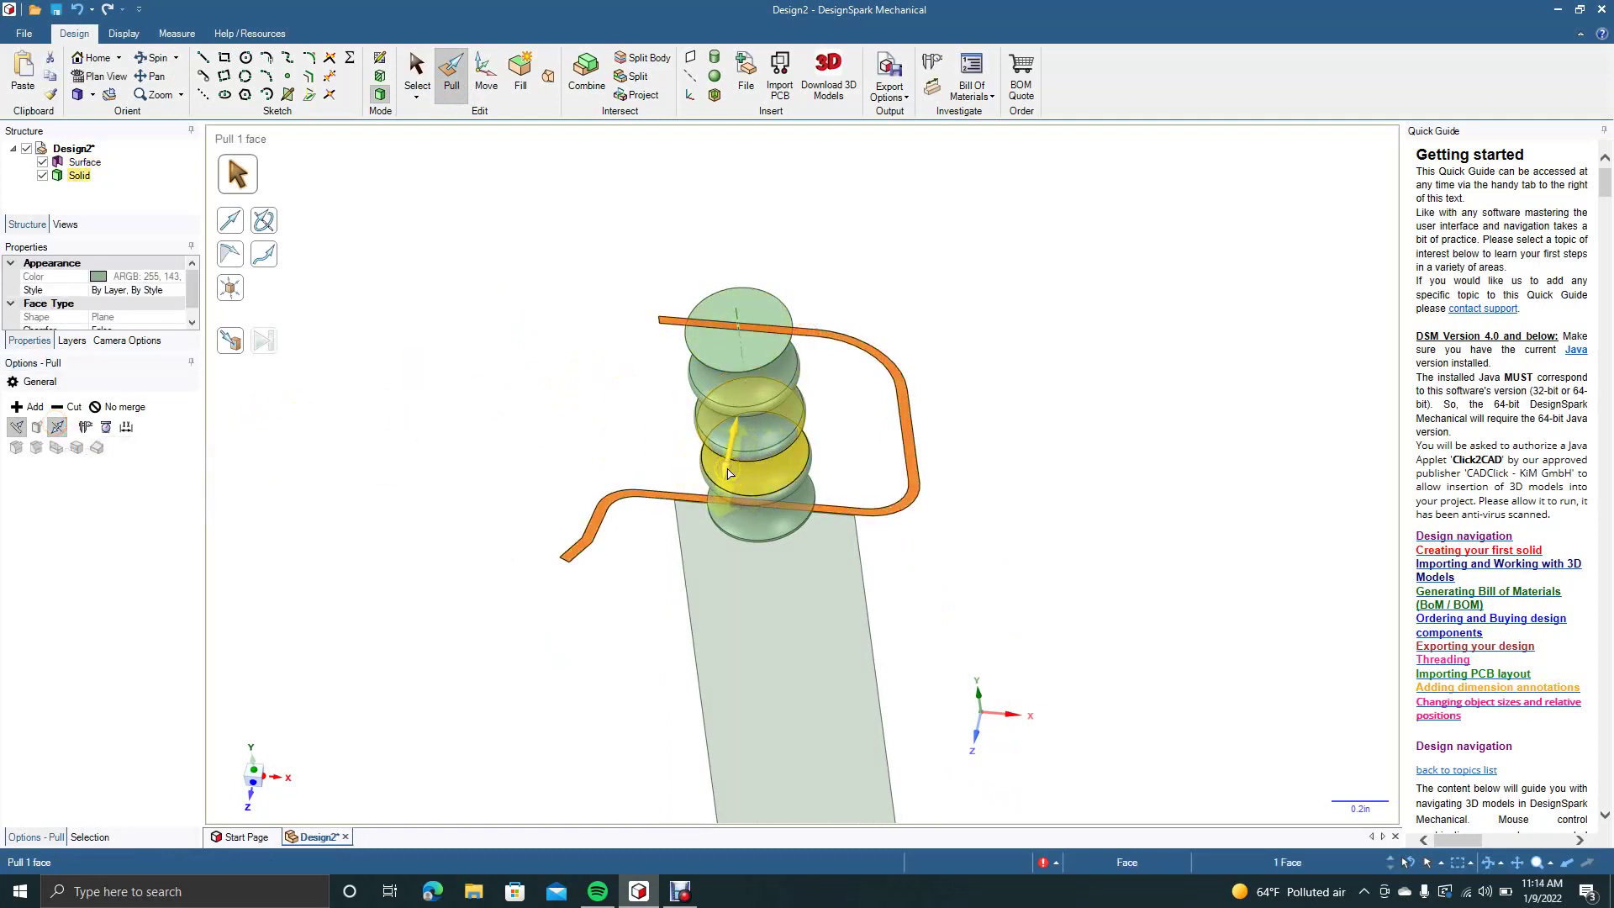
drag(728, 474, 716, 516)
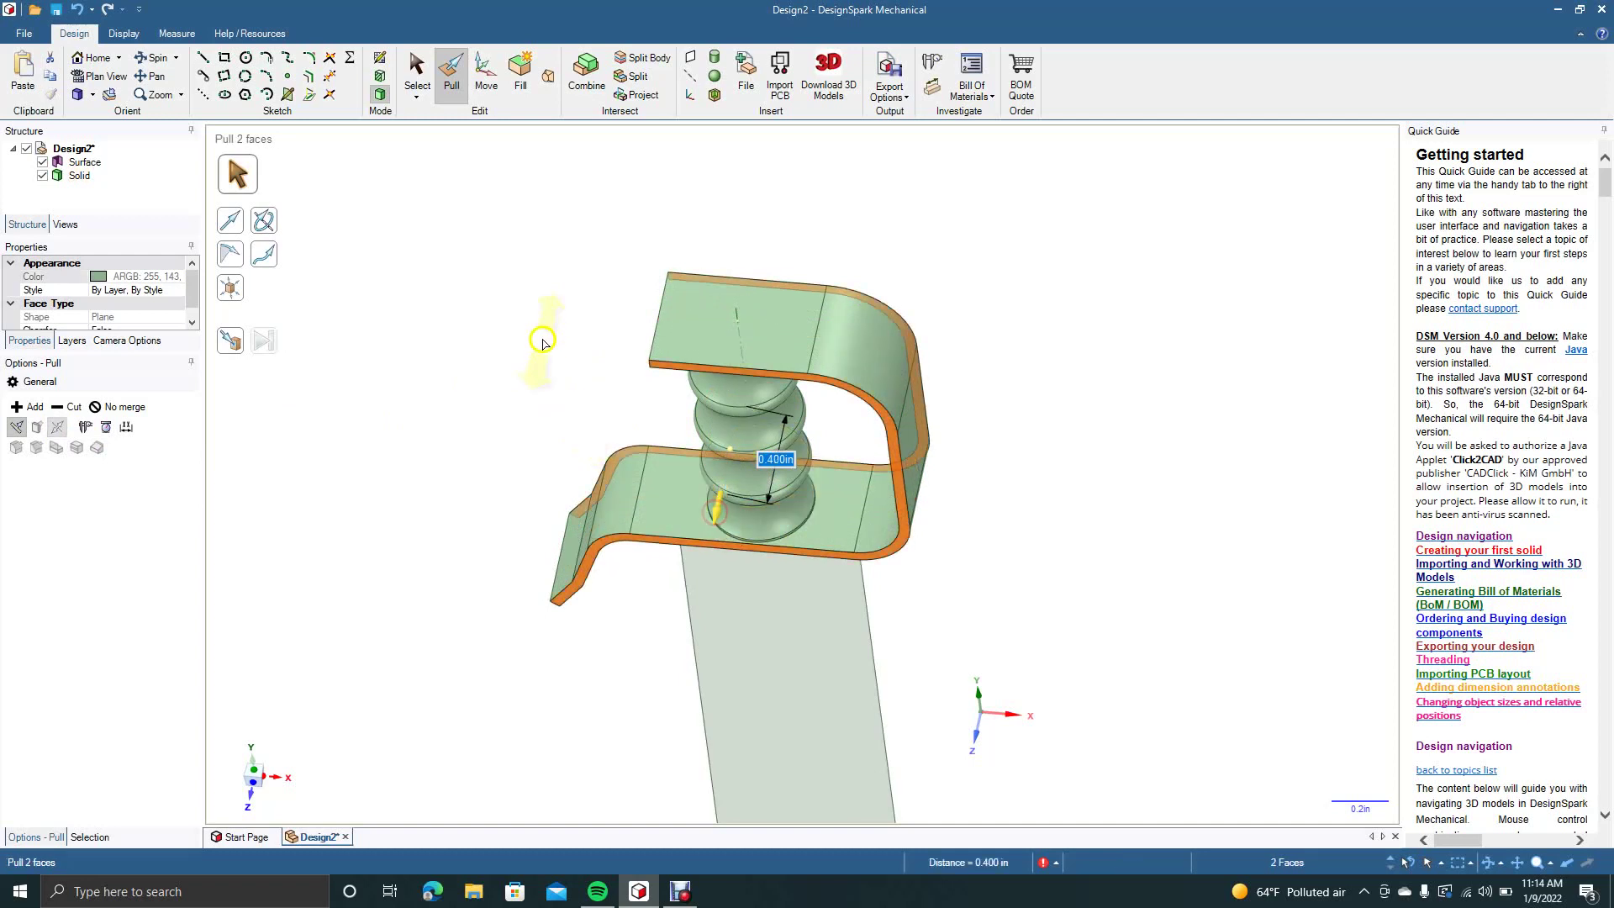
click(418, 73)
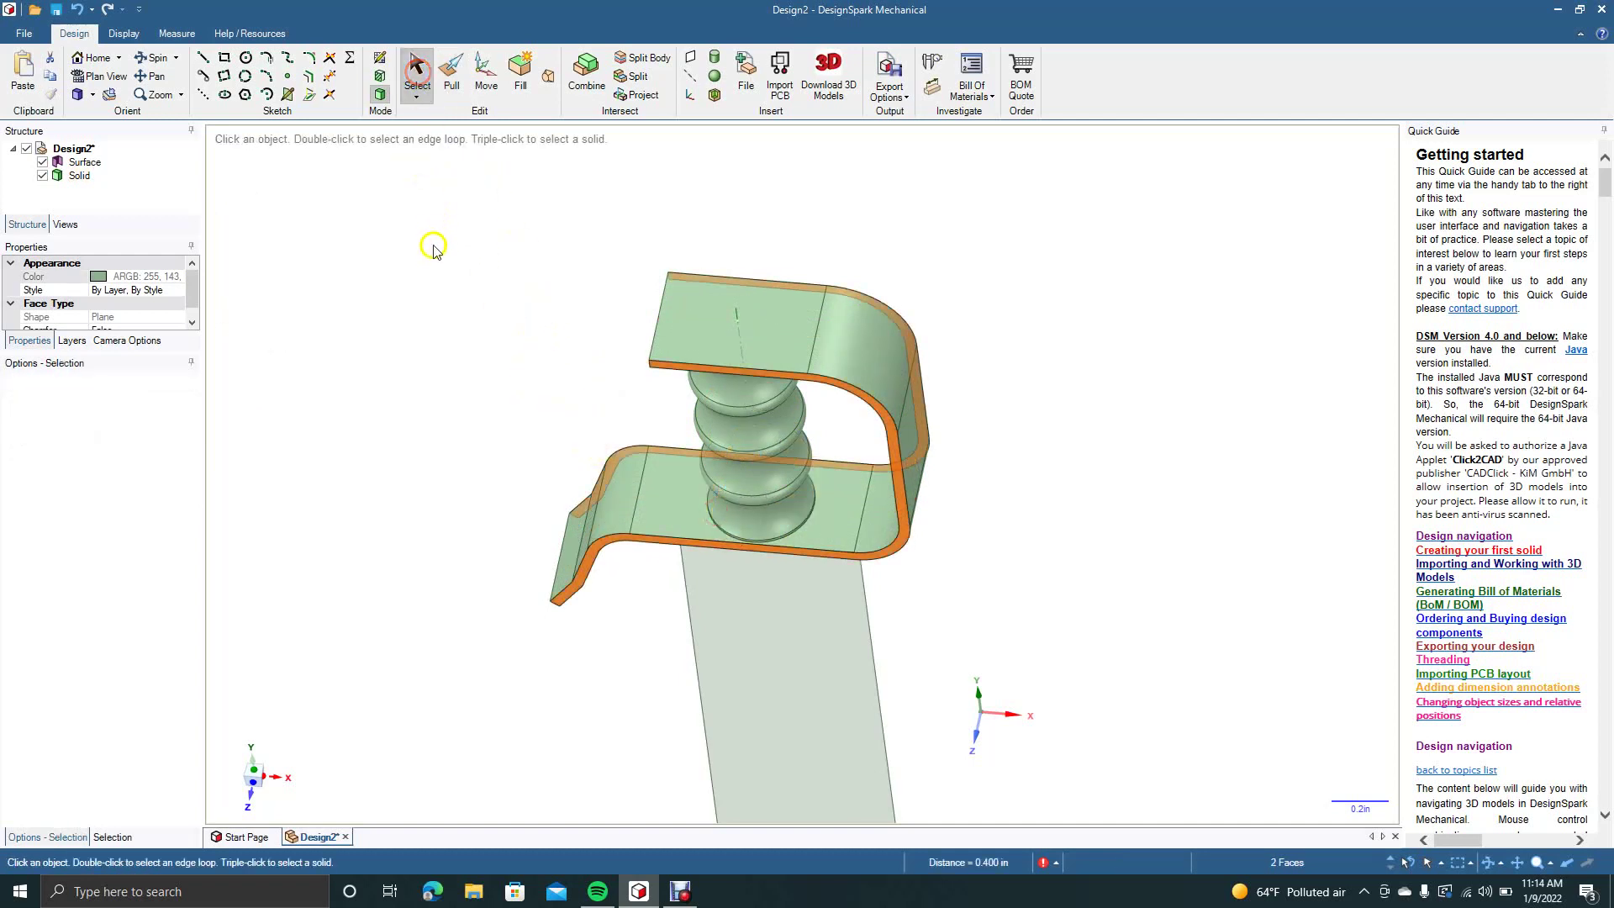
click(434, 257)
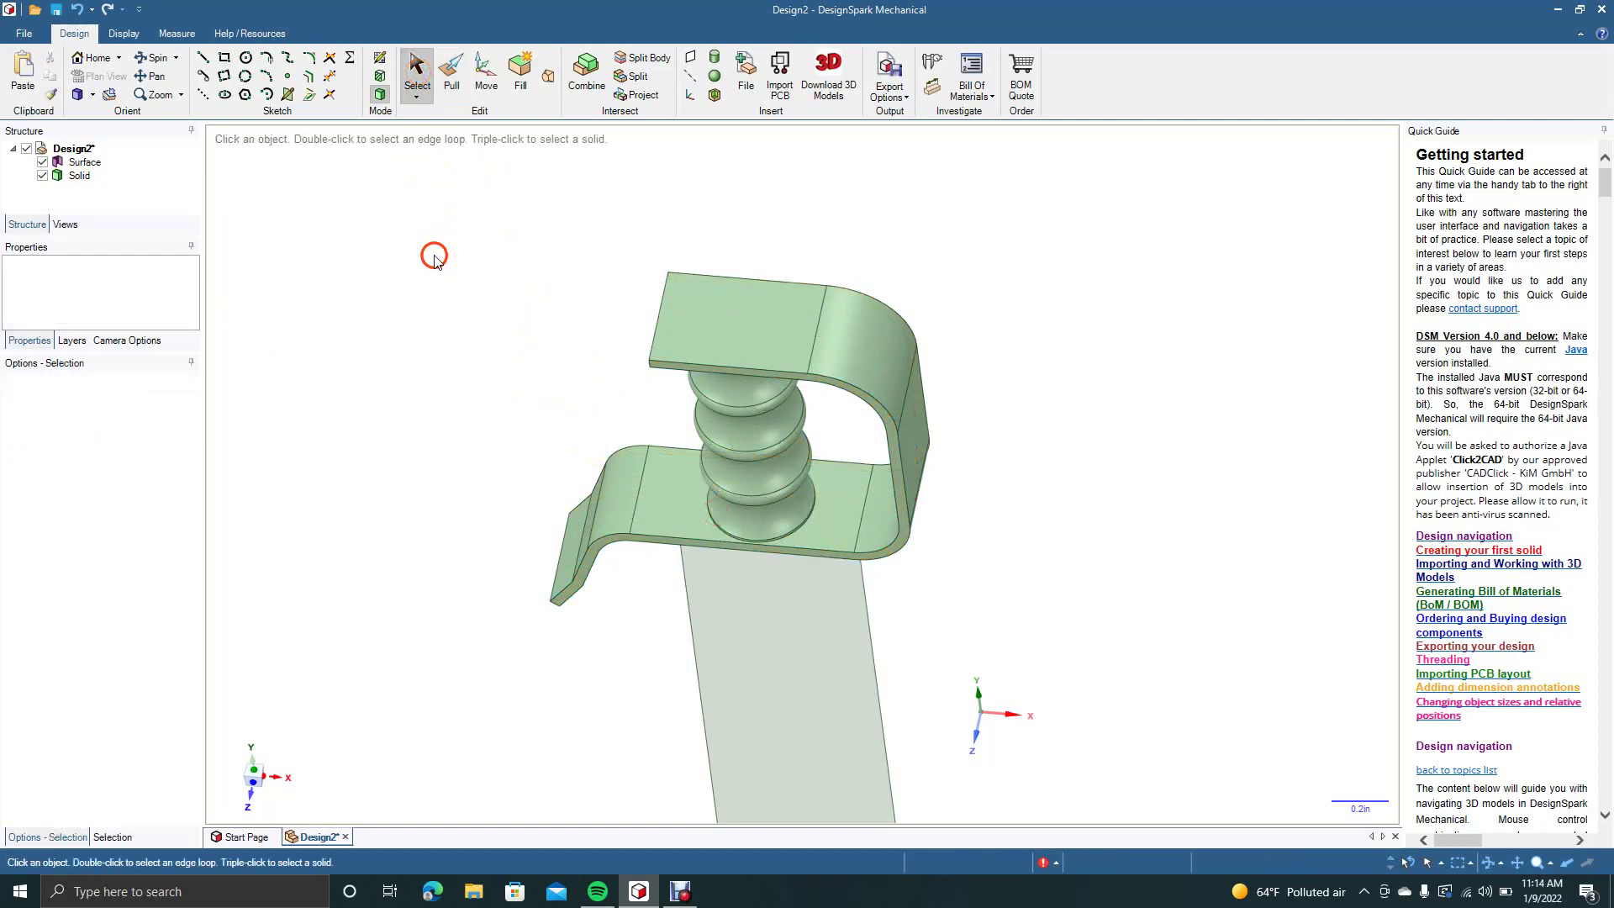
Round the near corner edge at the free end of the guard's upper arm to about 0.17 in
click(159, 60)
drag(431, 345, 489, 344)
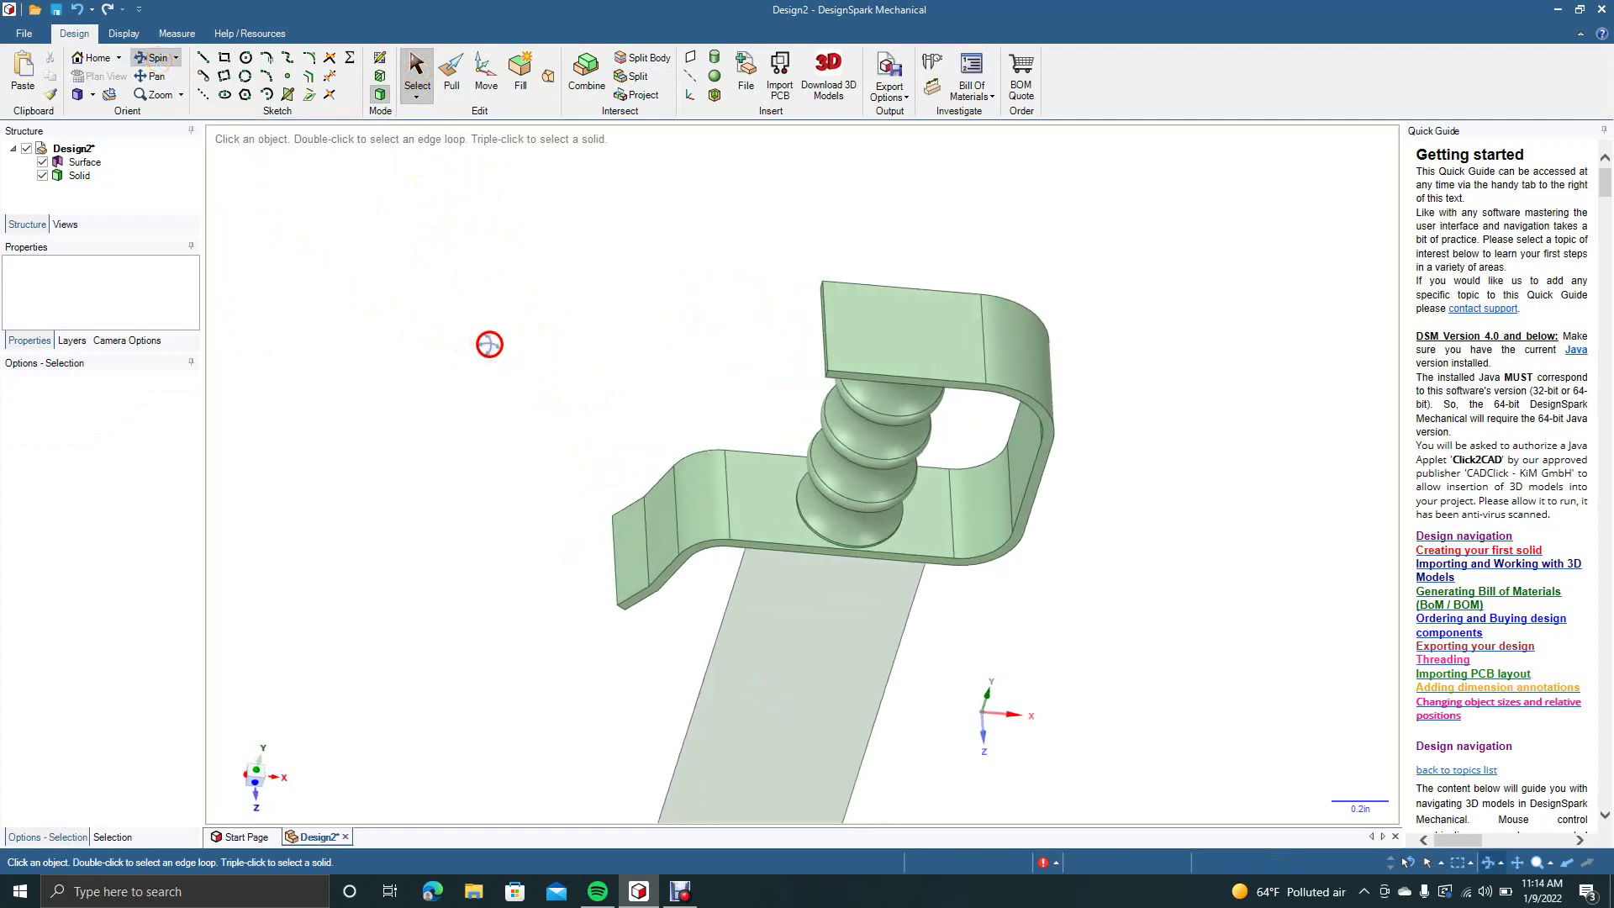
click(451, 70)
click(829, 380)
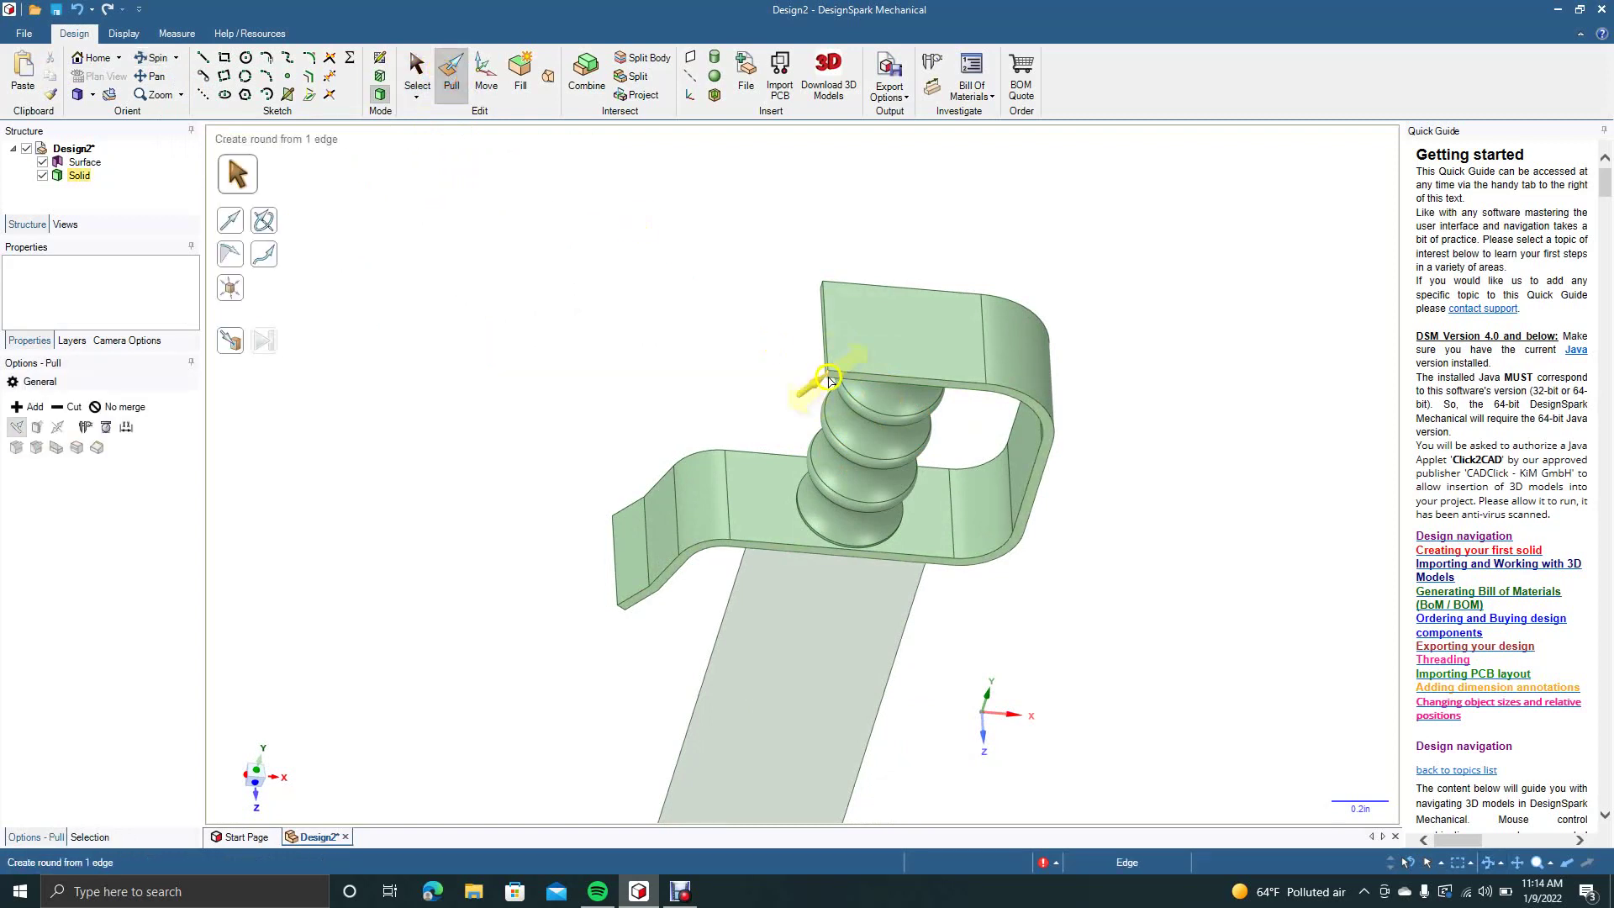
drag(840, 370, 958, 370)
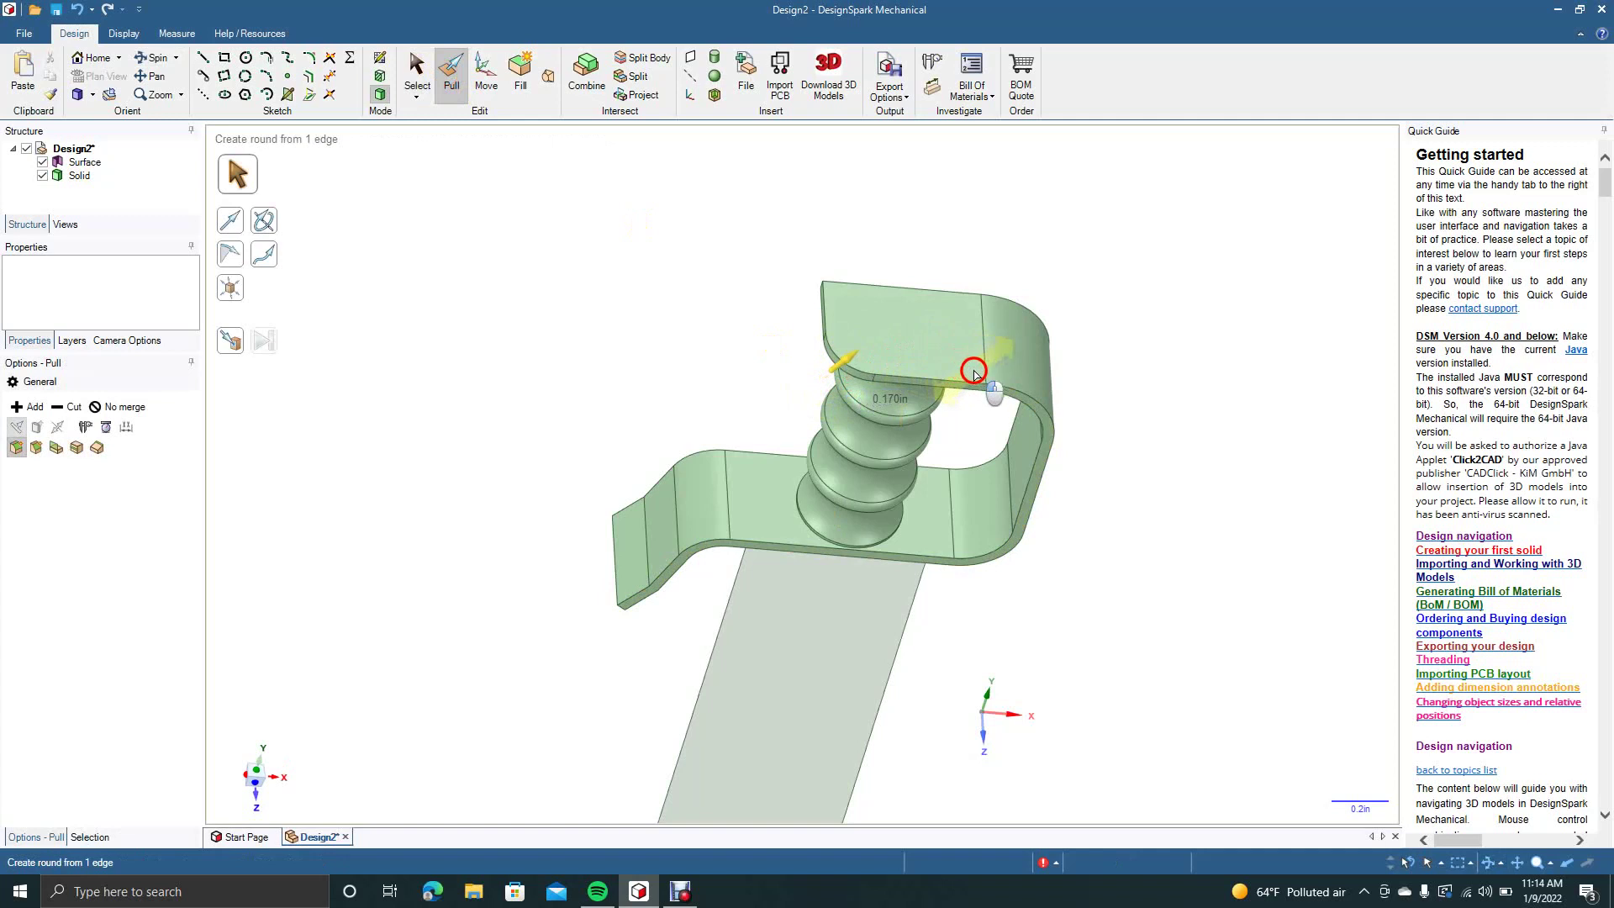
drag(974, 374, 994, 372)
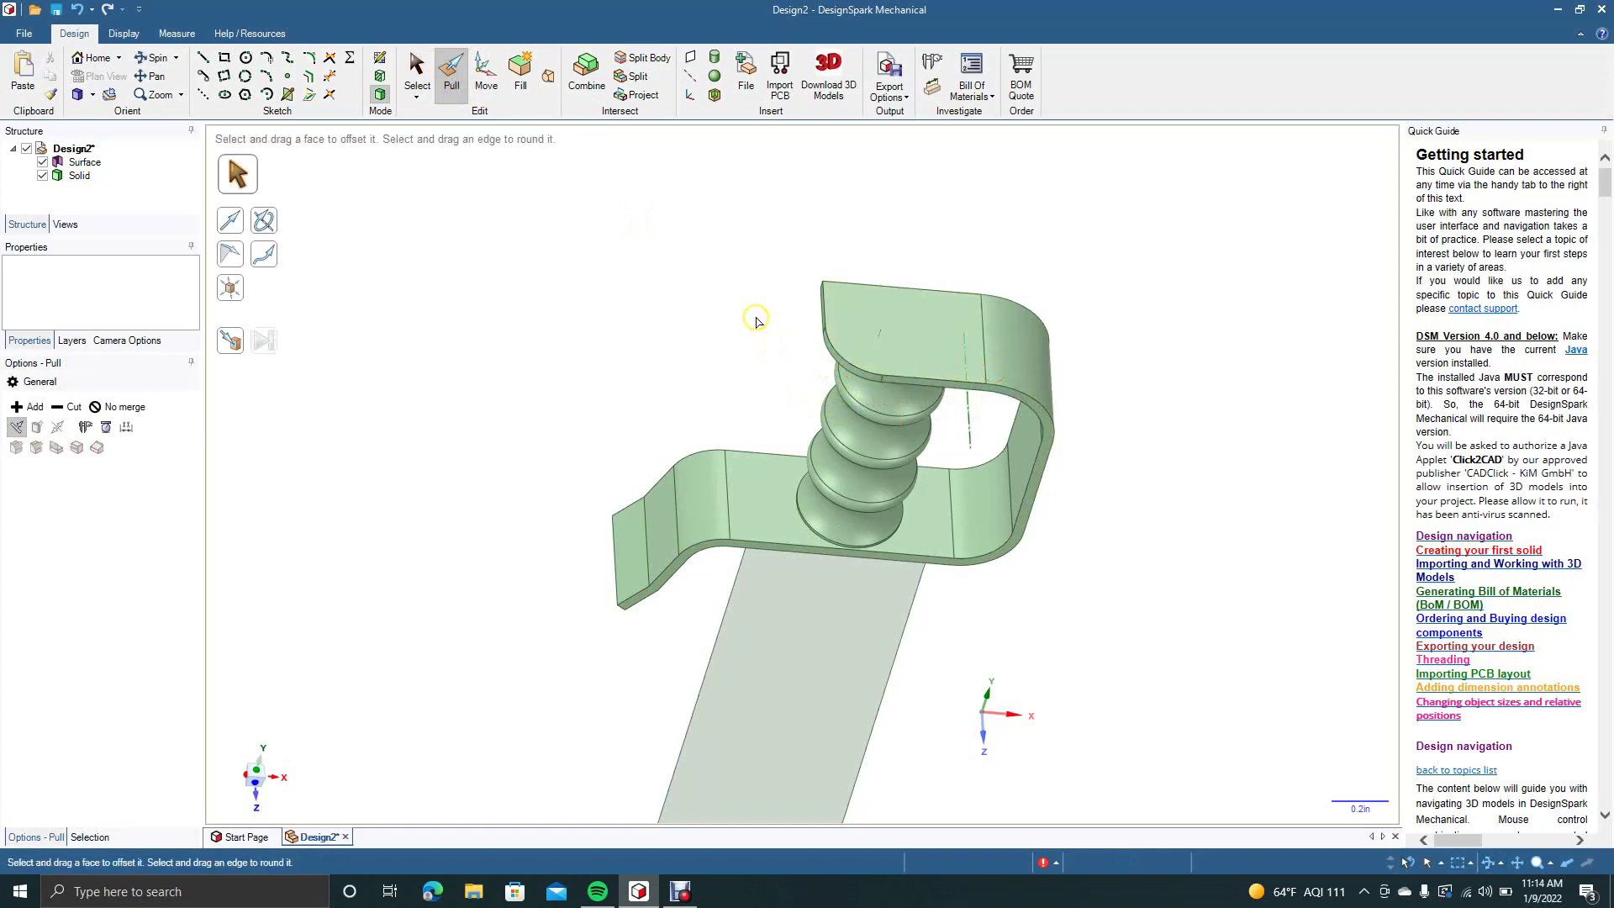
click(155, 58)
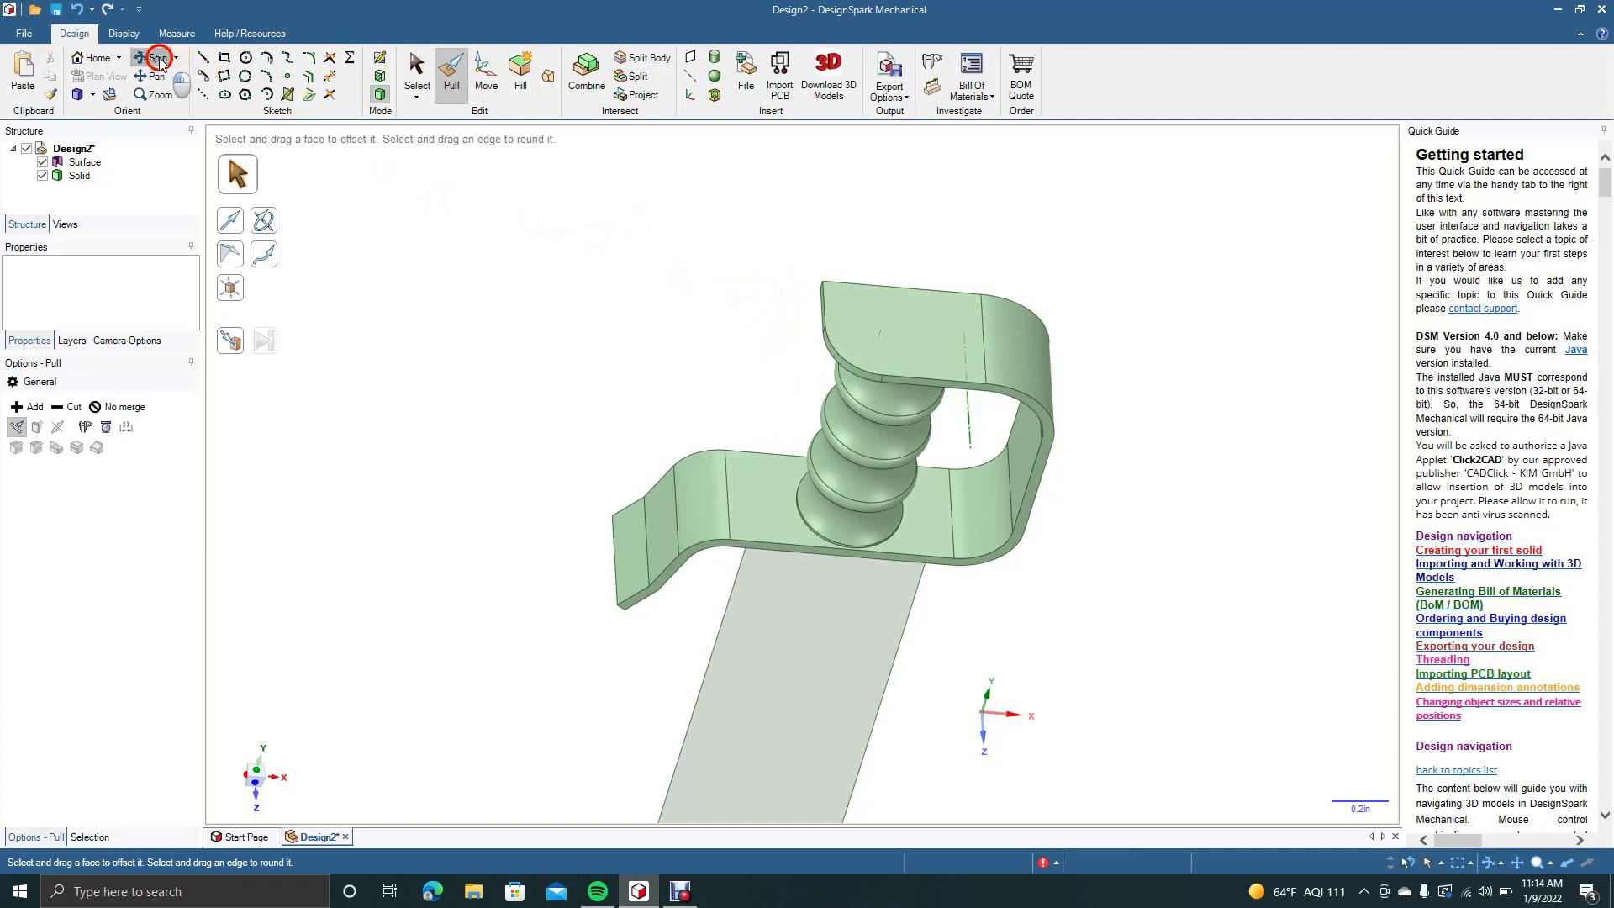
drag(639, 270, 657, 341)
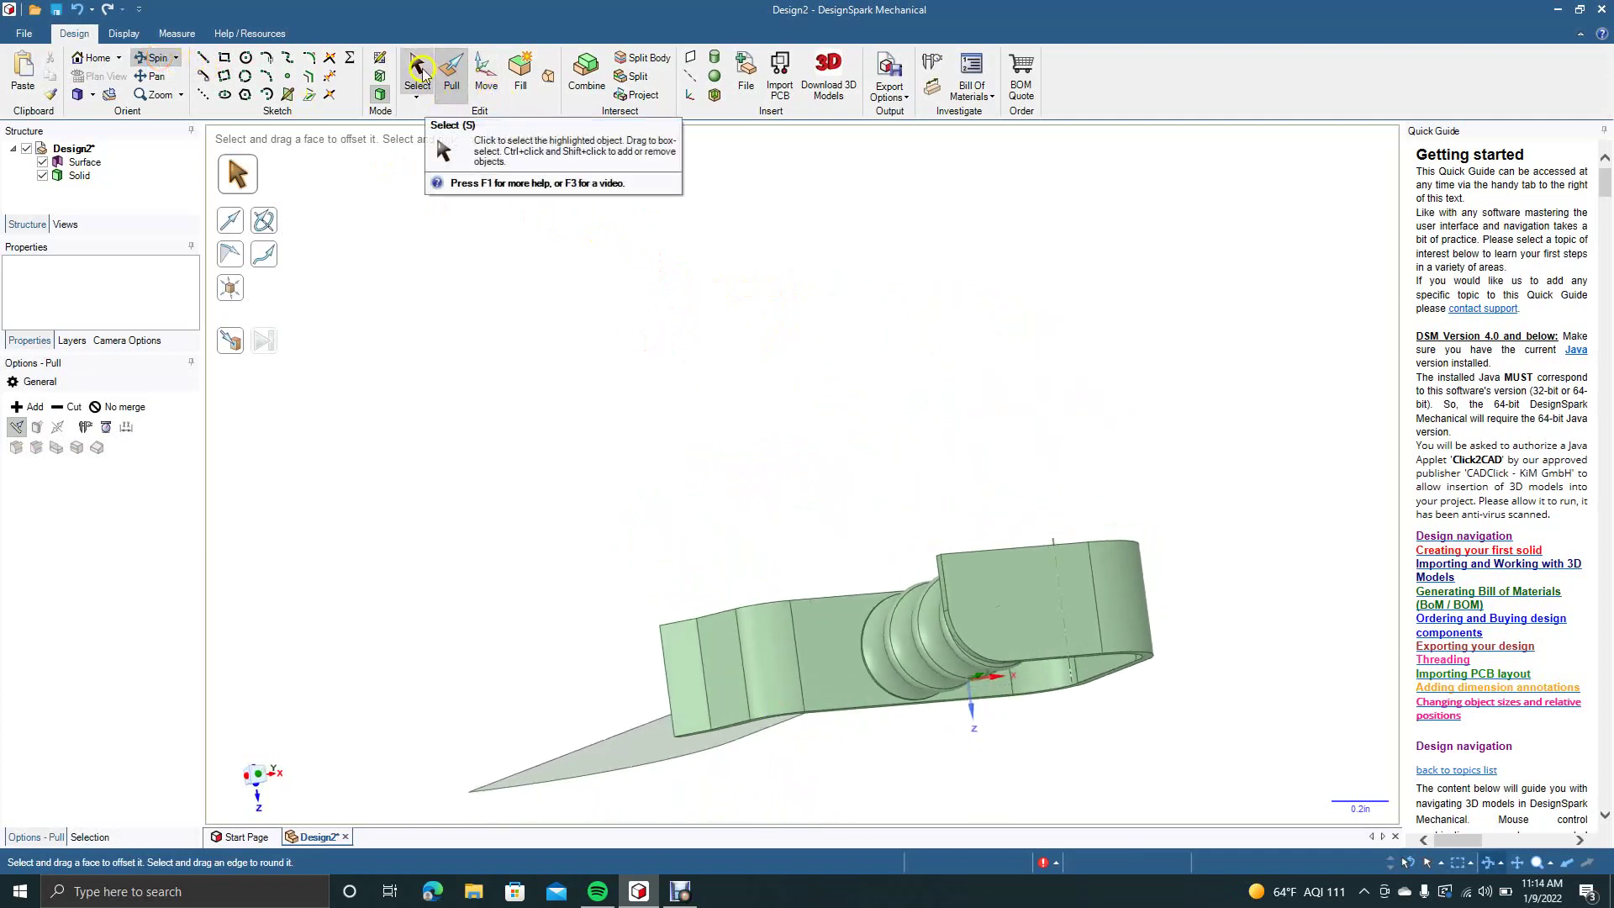
click(417, 72)
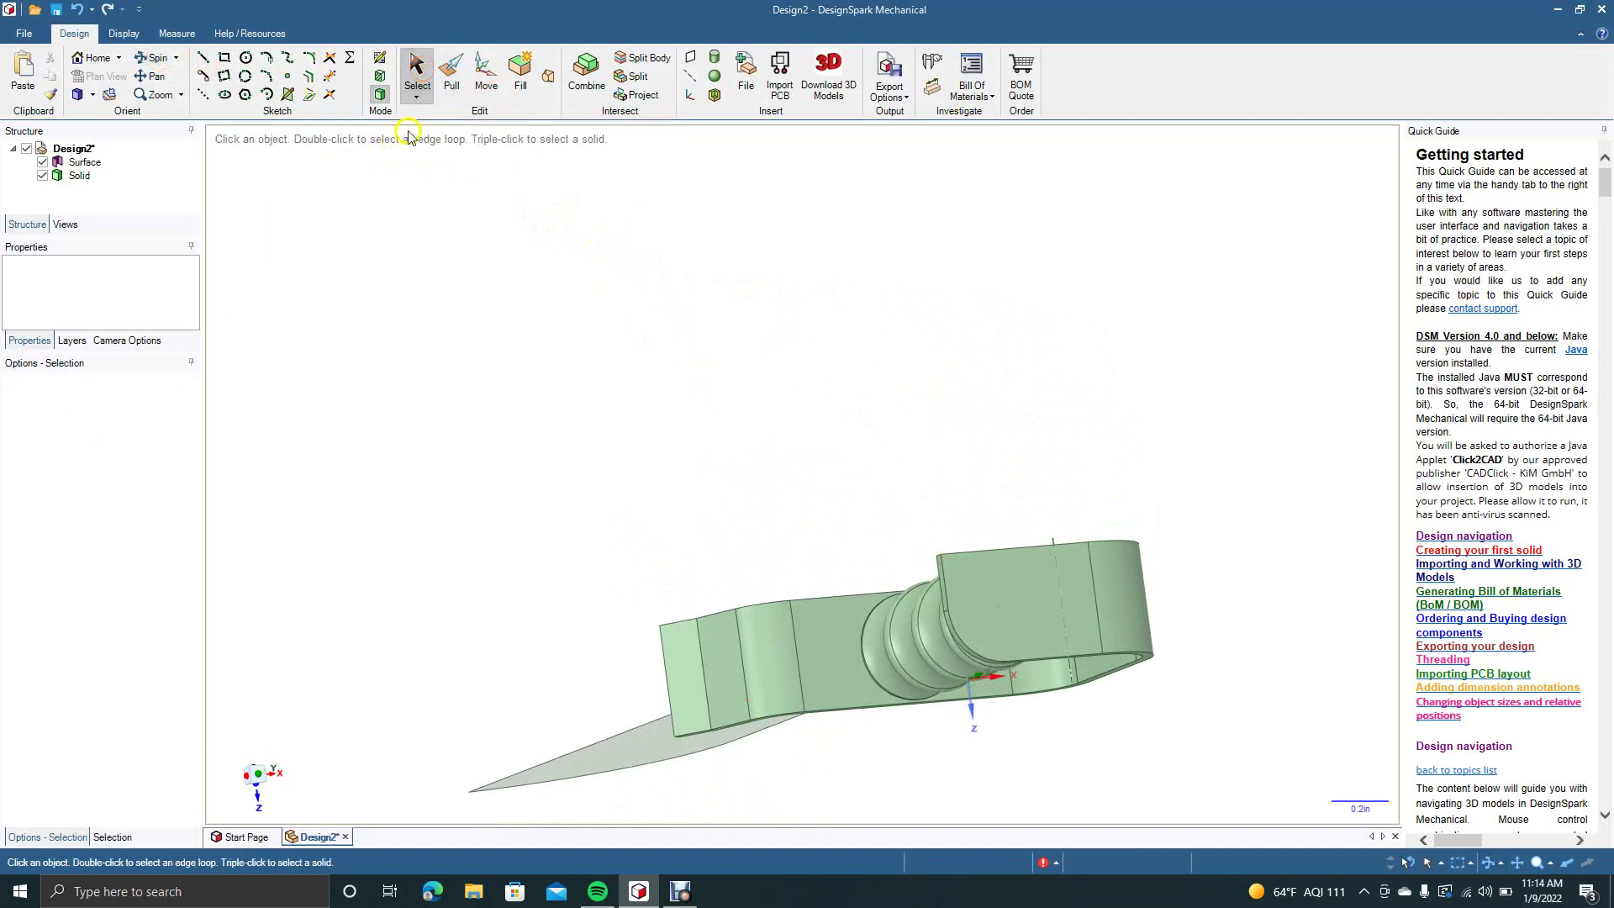
click(452, 74)
click(942, 559)
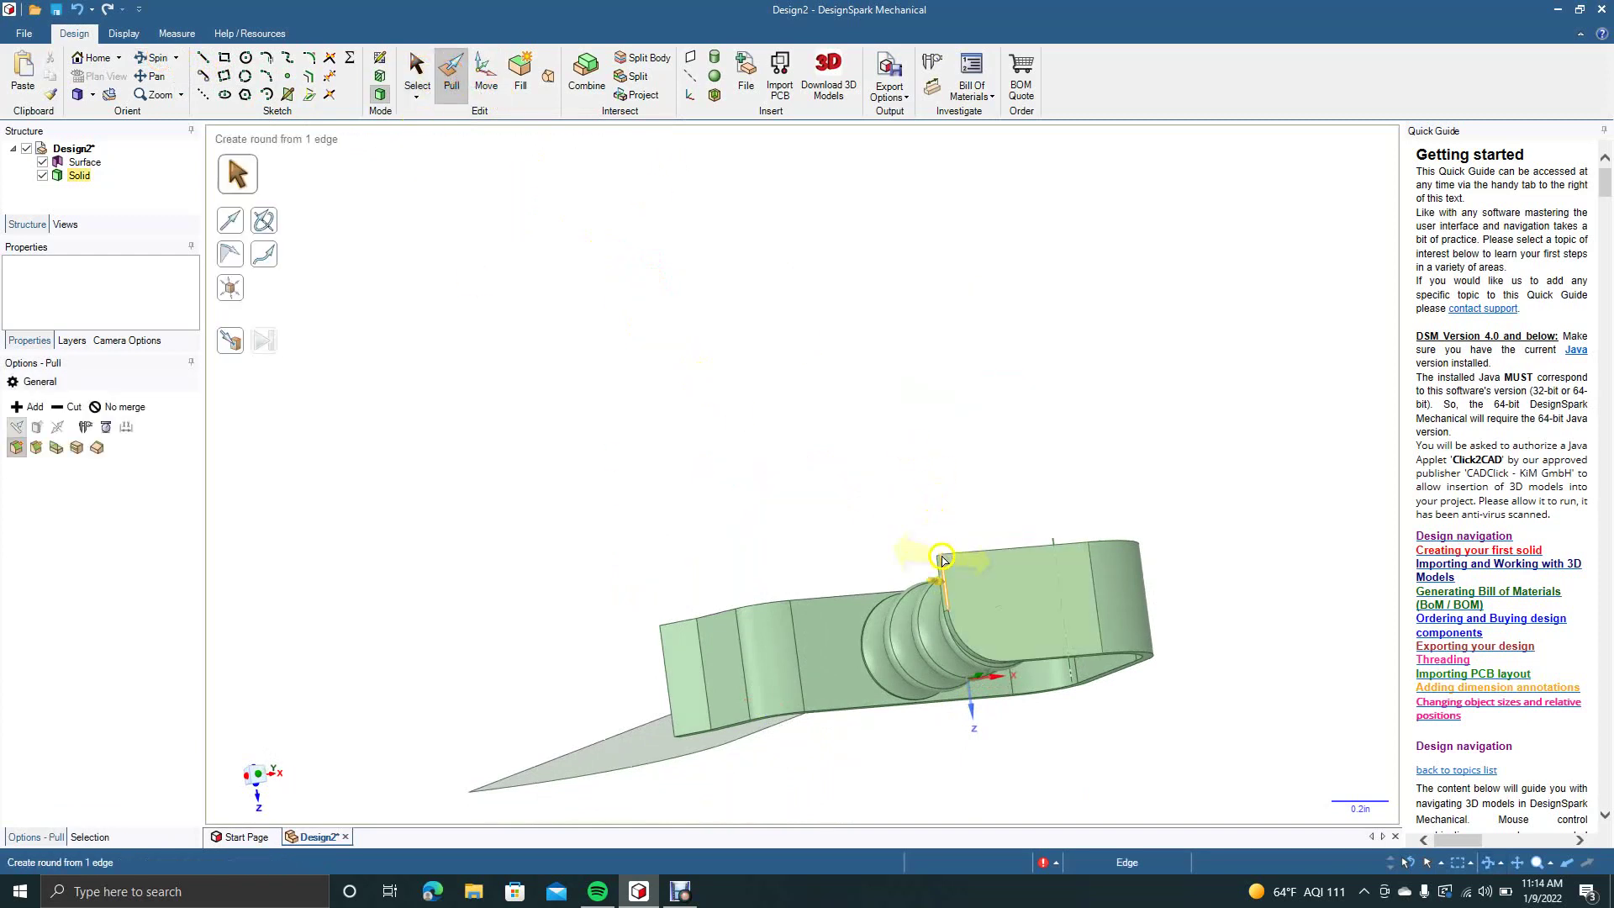
click(937, 561)
click(937, 559)
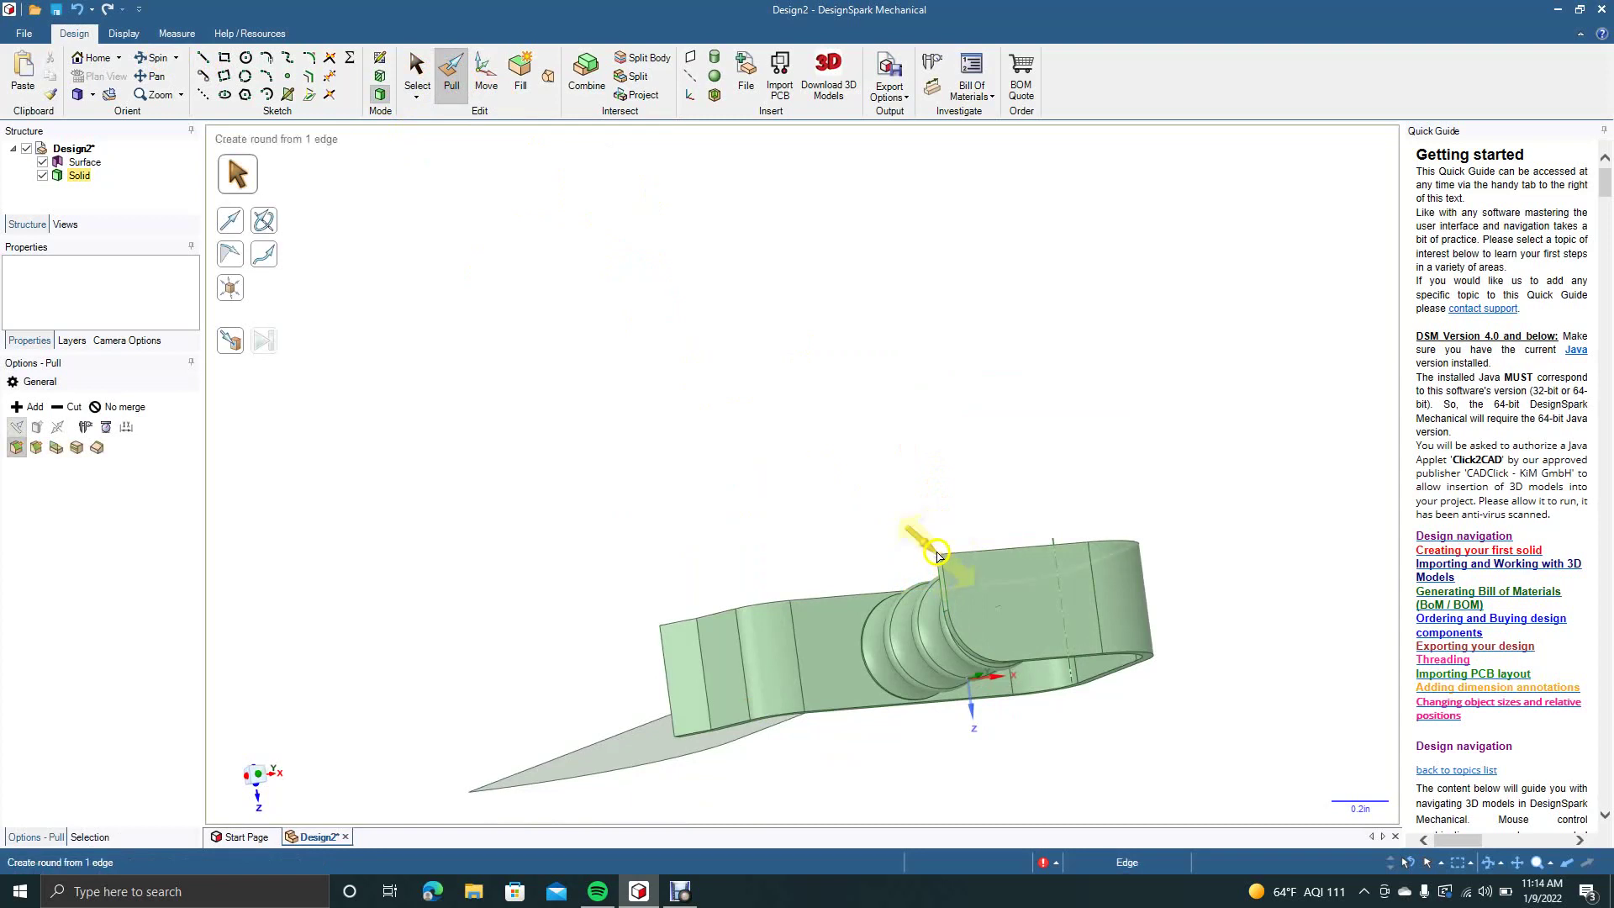
click(538, 252)
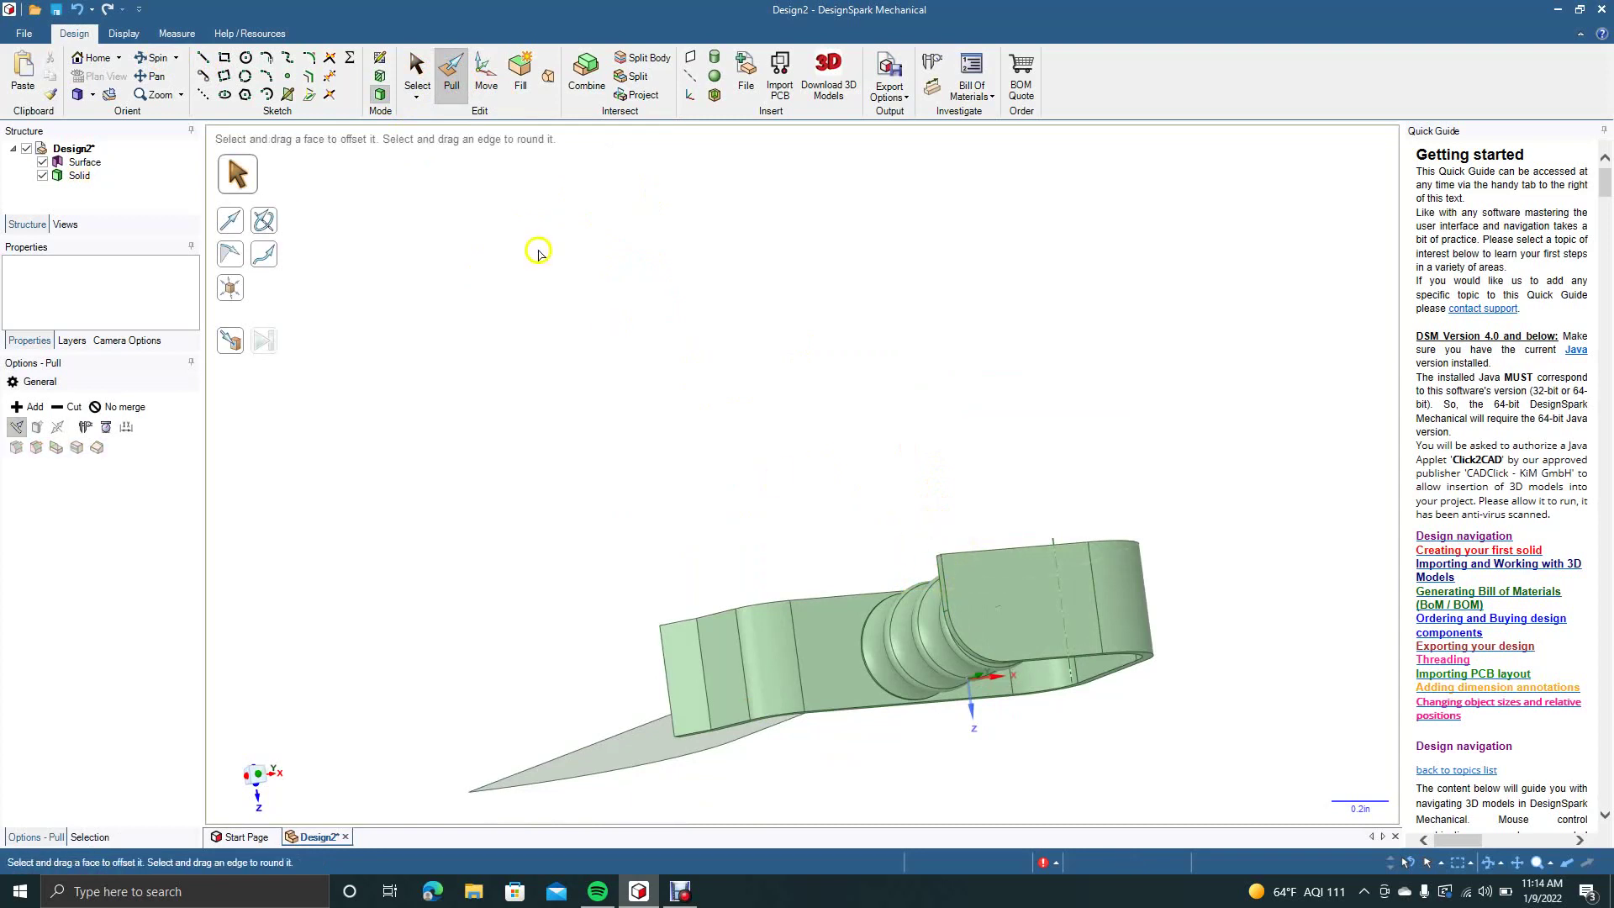
Round the opposite corner edge at the free end of the guard's upper arm with Pull
click(154, 57)
drag(800, 396, 814, 461)
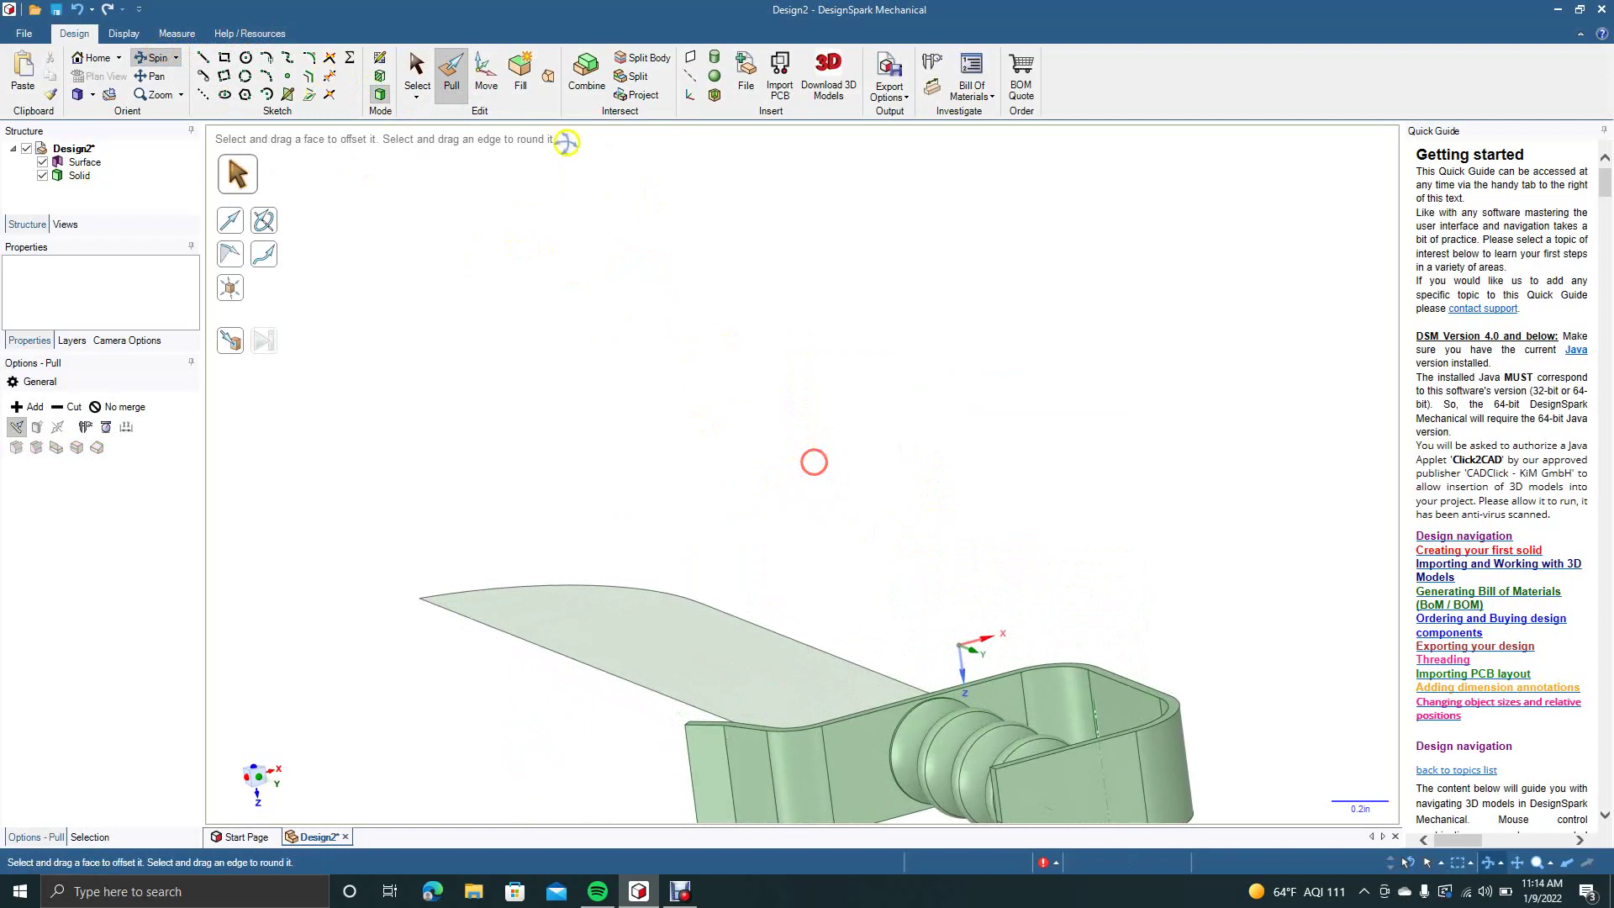
click(450, 75)
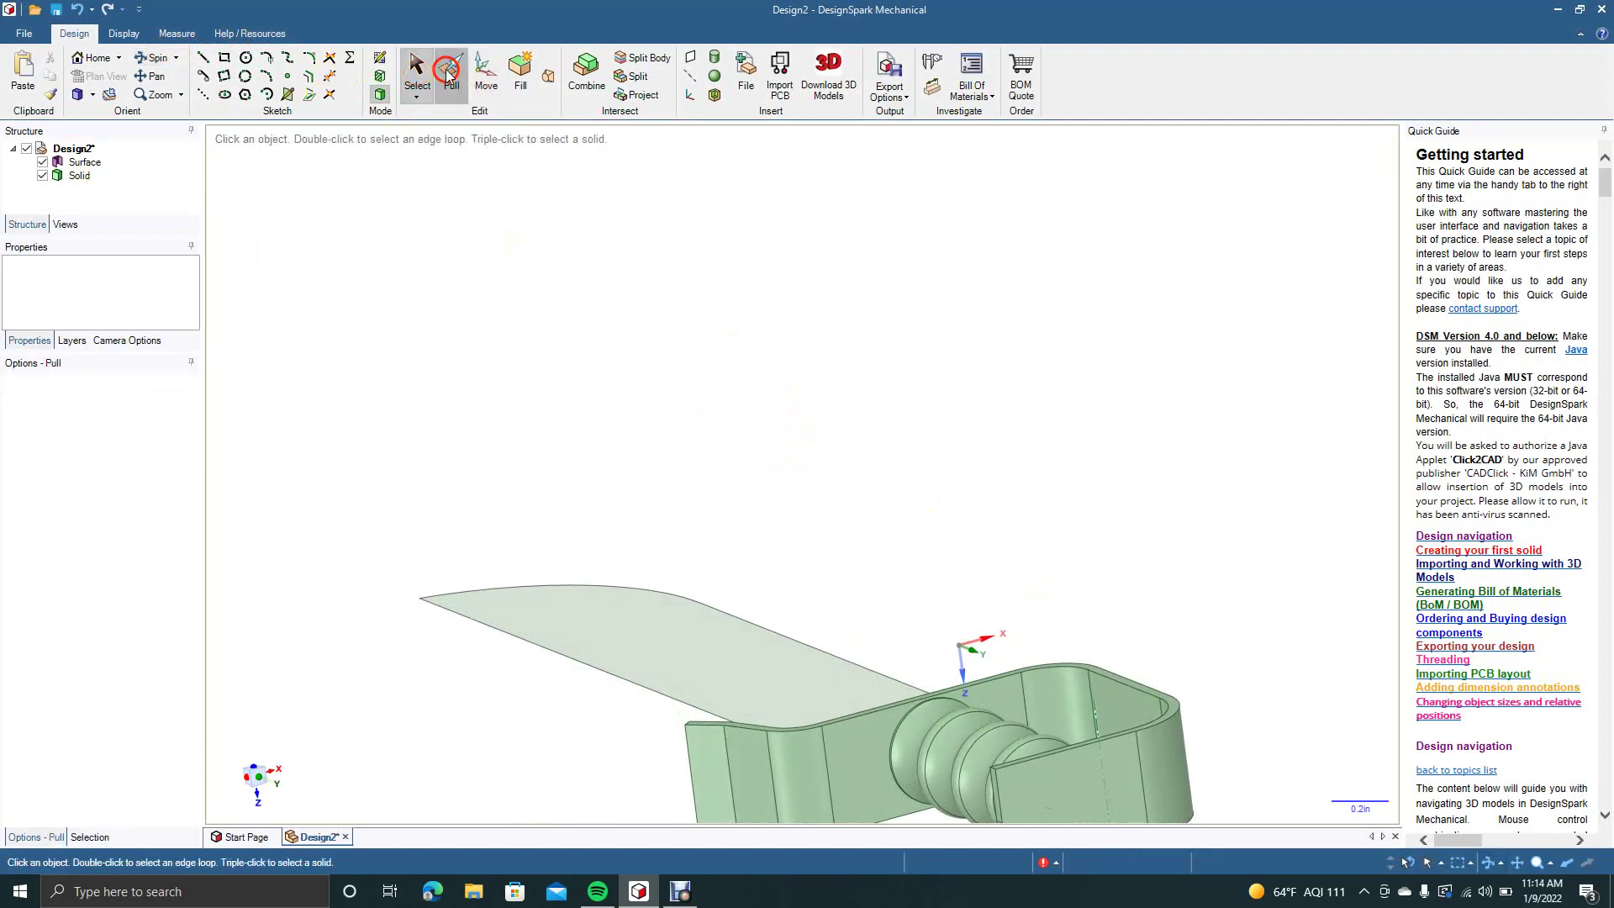
click(979, 740)
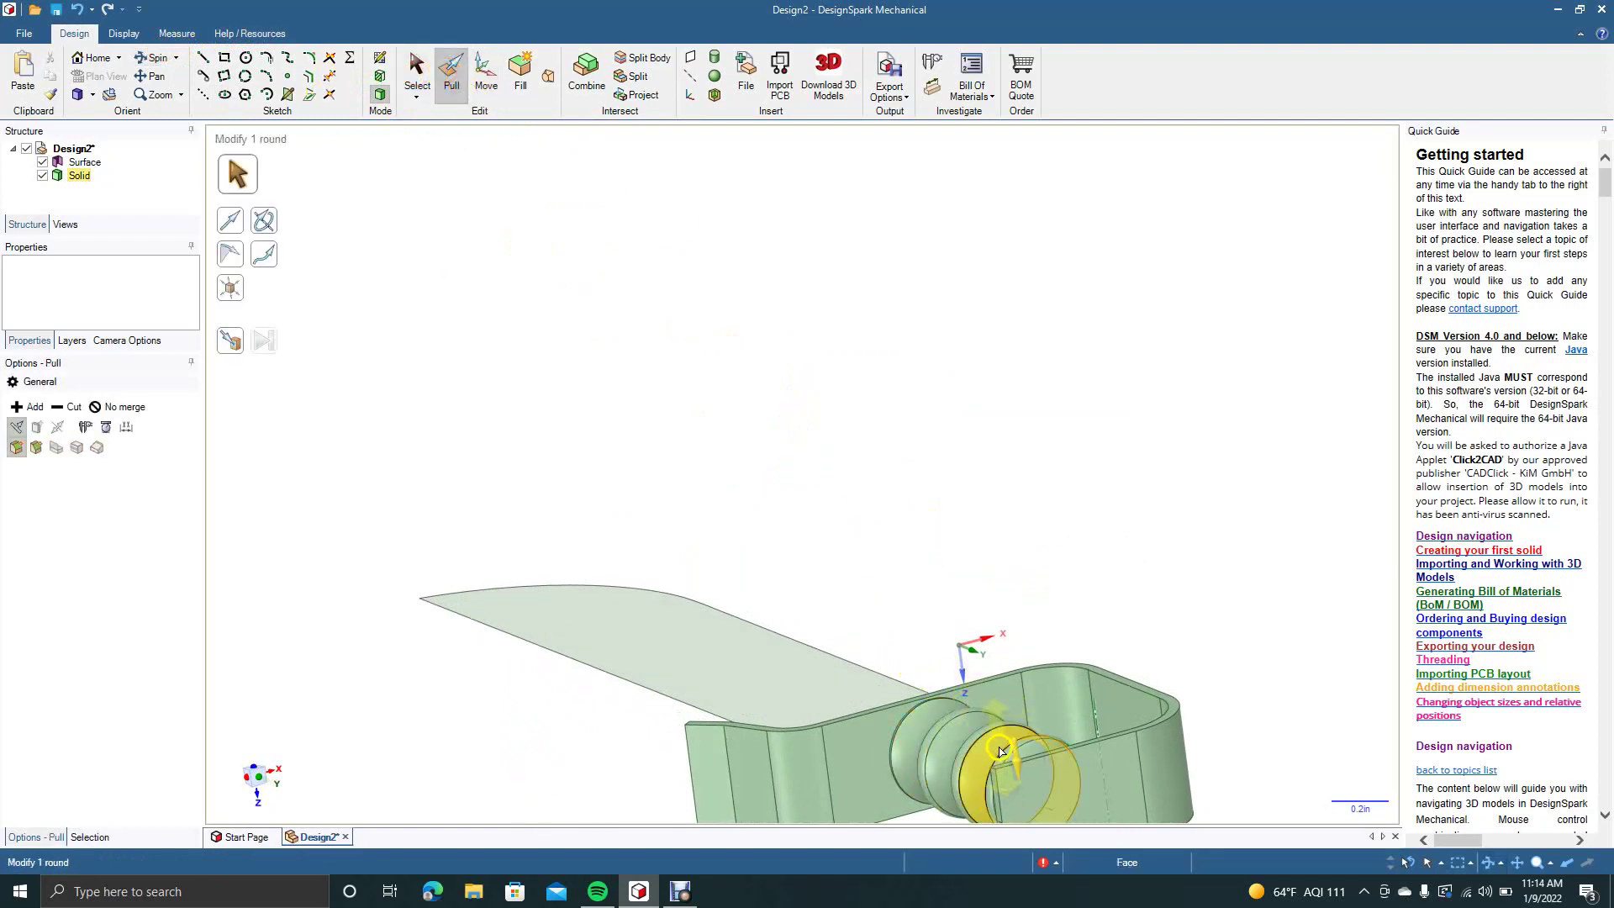
key(Escape)
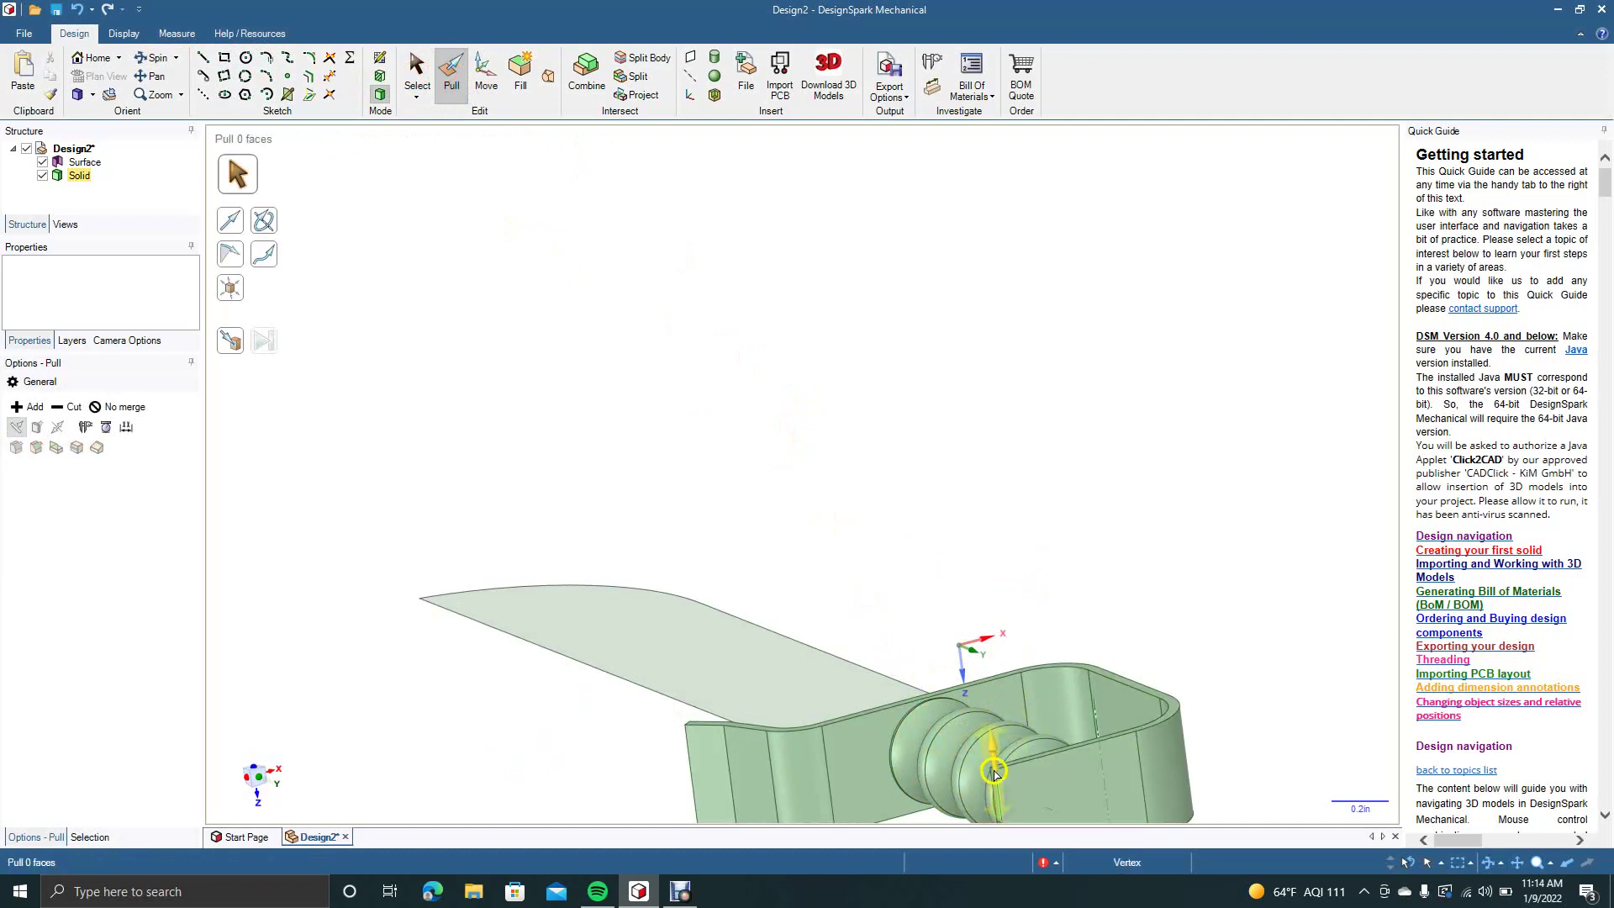
click(998, 767)
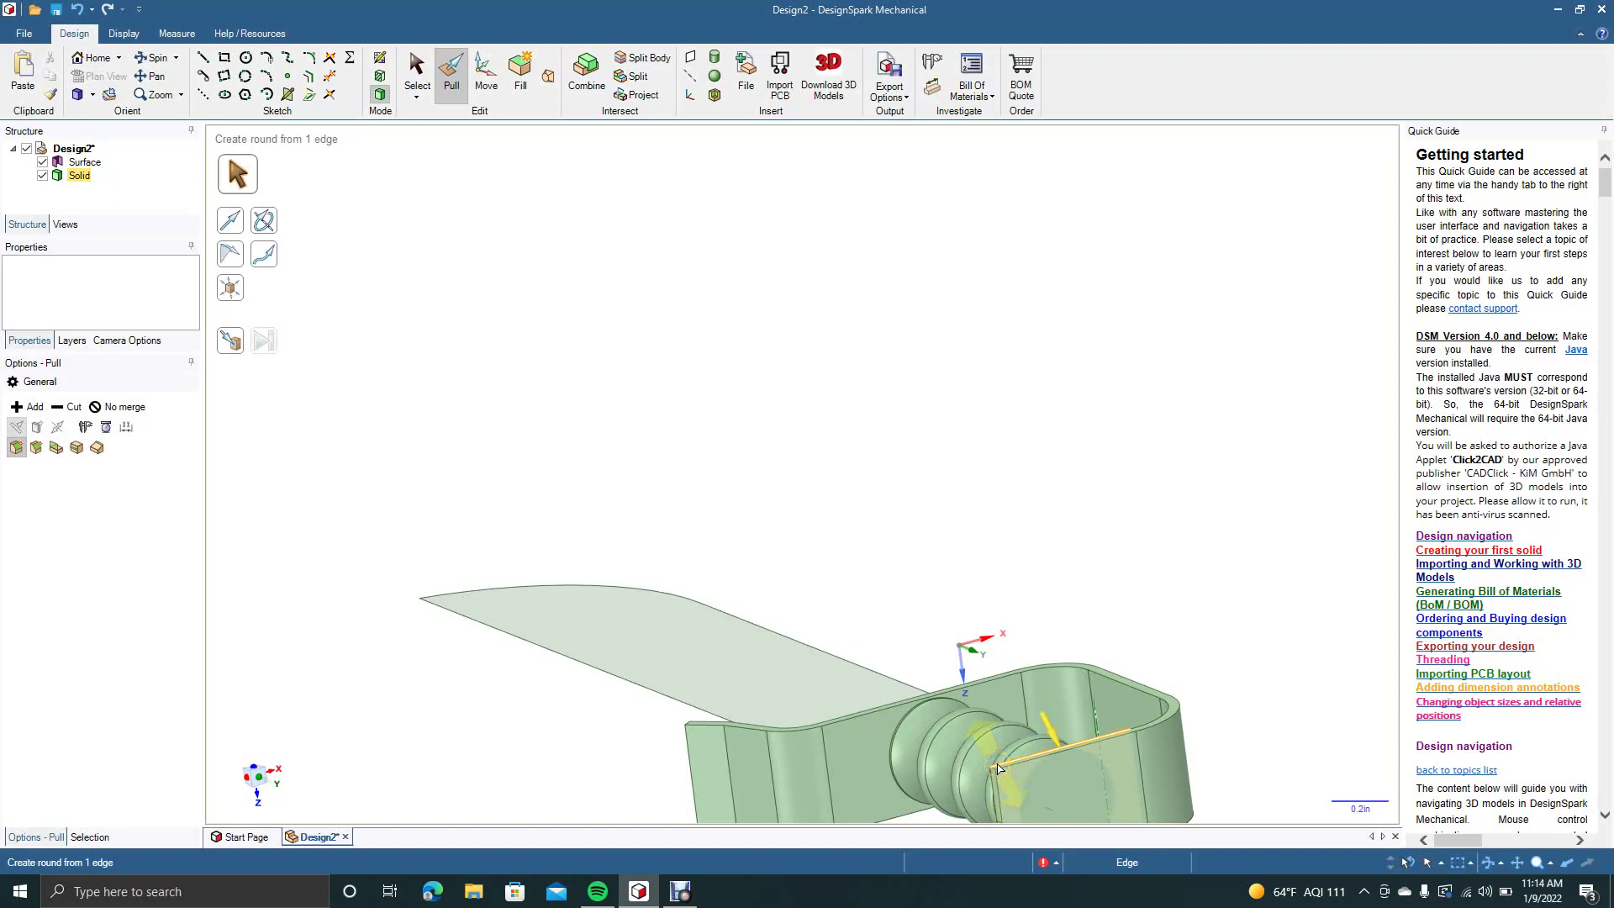
click(937, 569)
scroll(938, 568, up, 3)
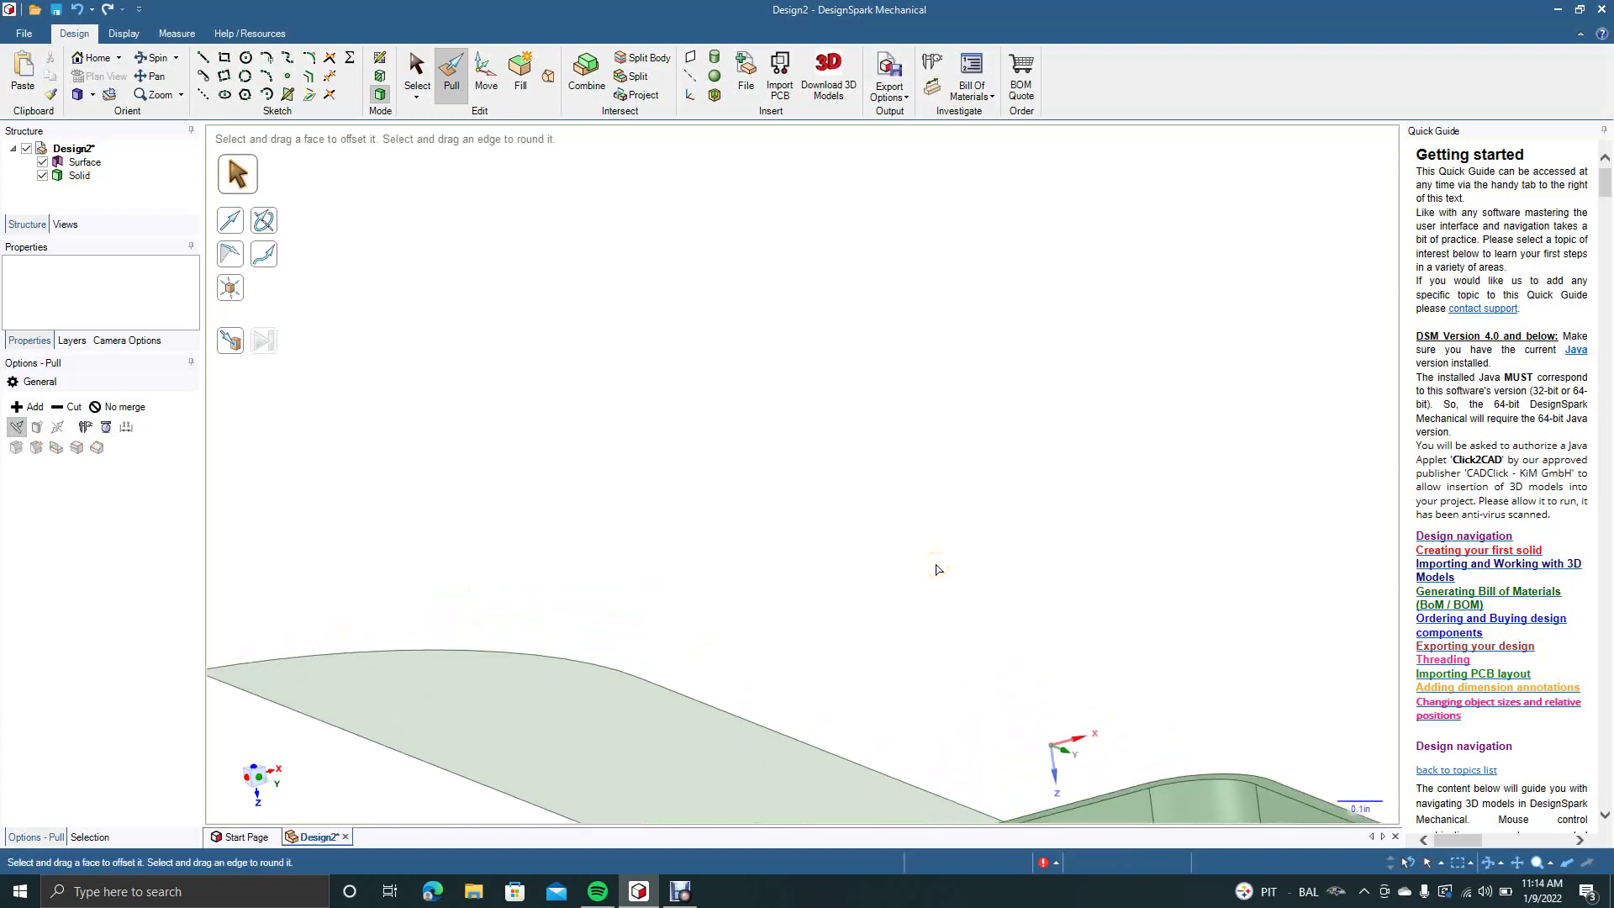
click(156, 77)
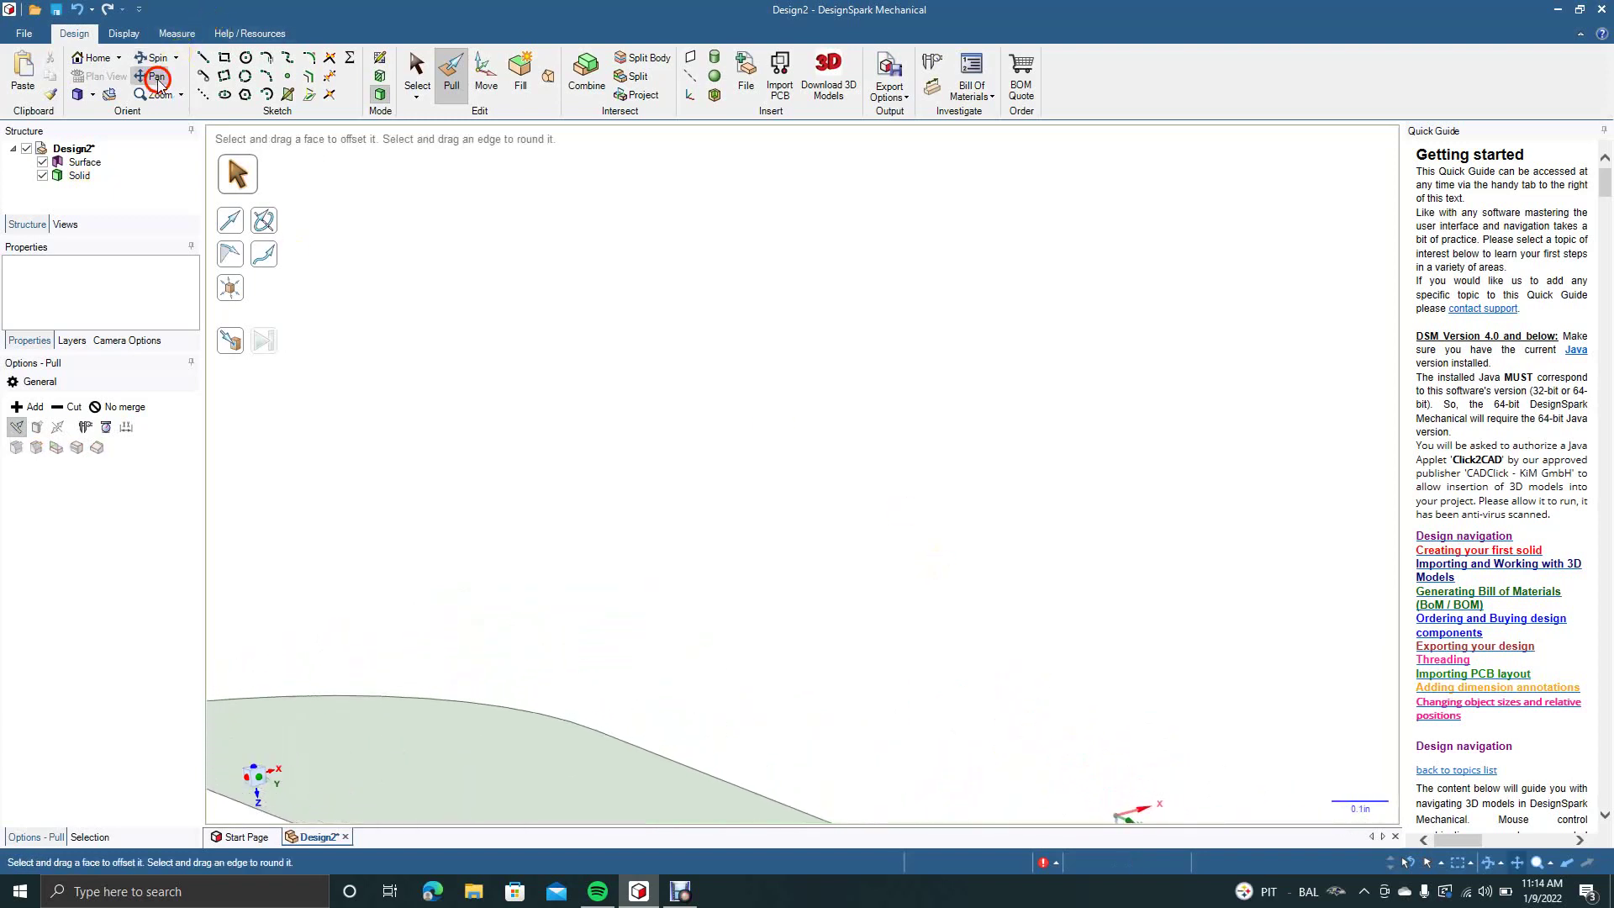
drag(850, 637, 584, 270)
click(452, 84)
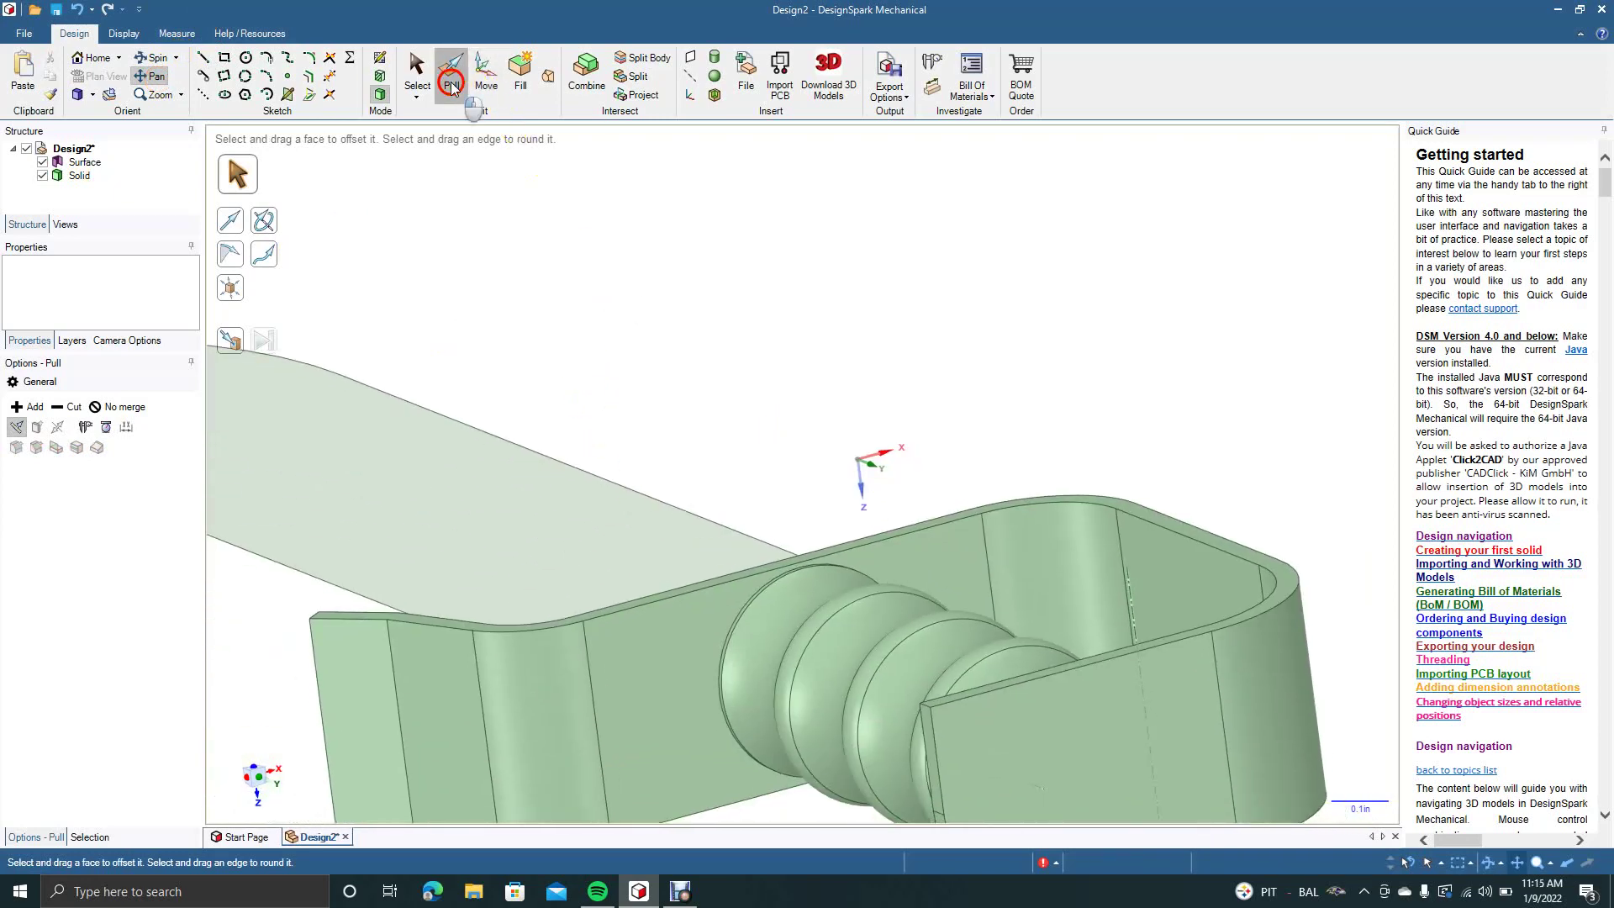
click(924, 704)
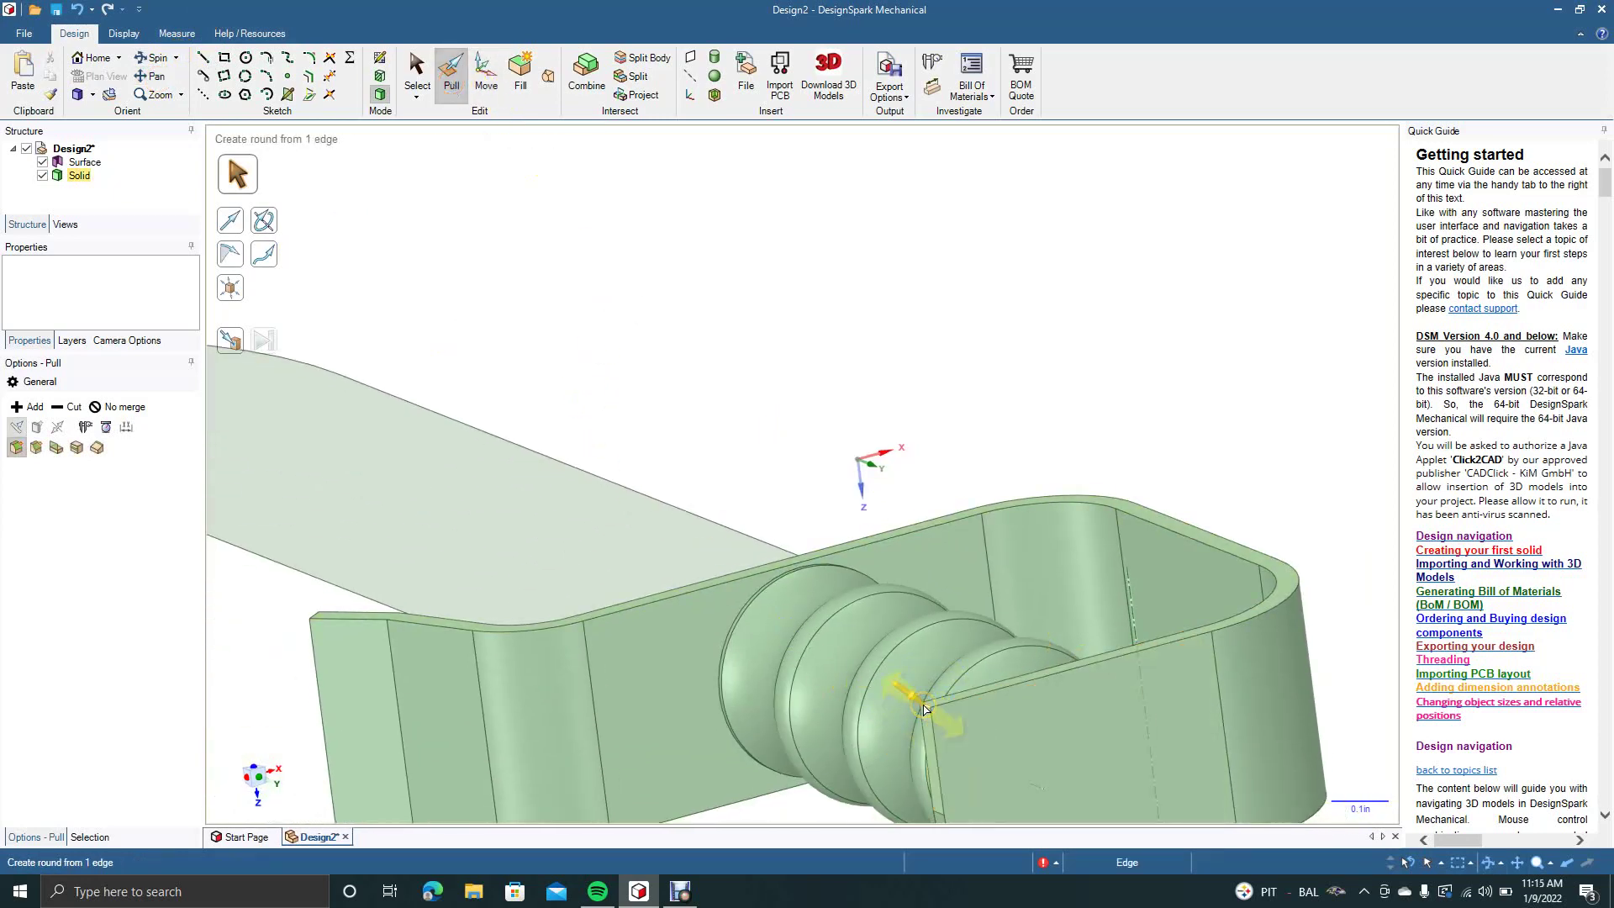
drag(930, 712, 1245, 763)
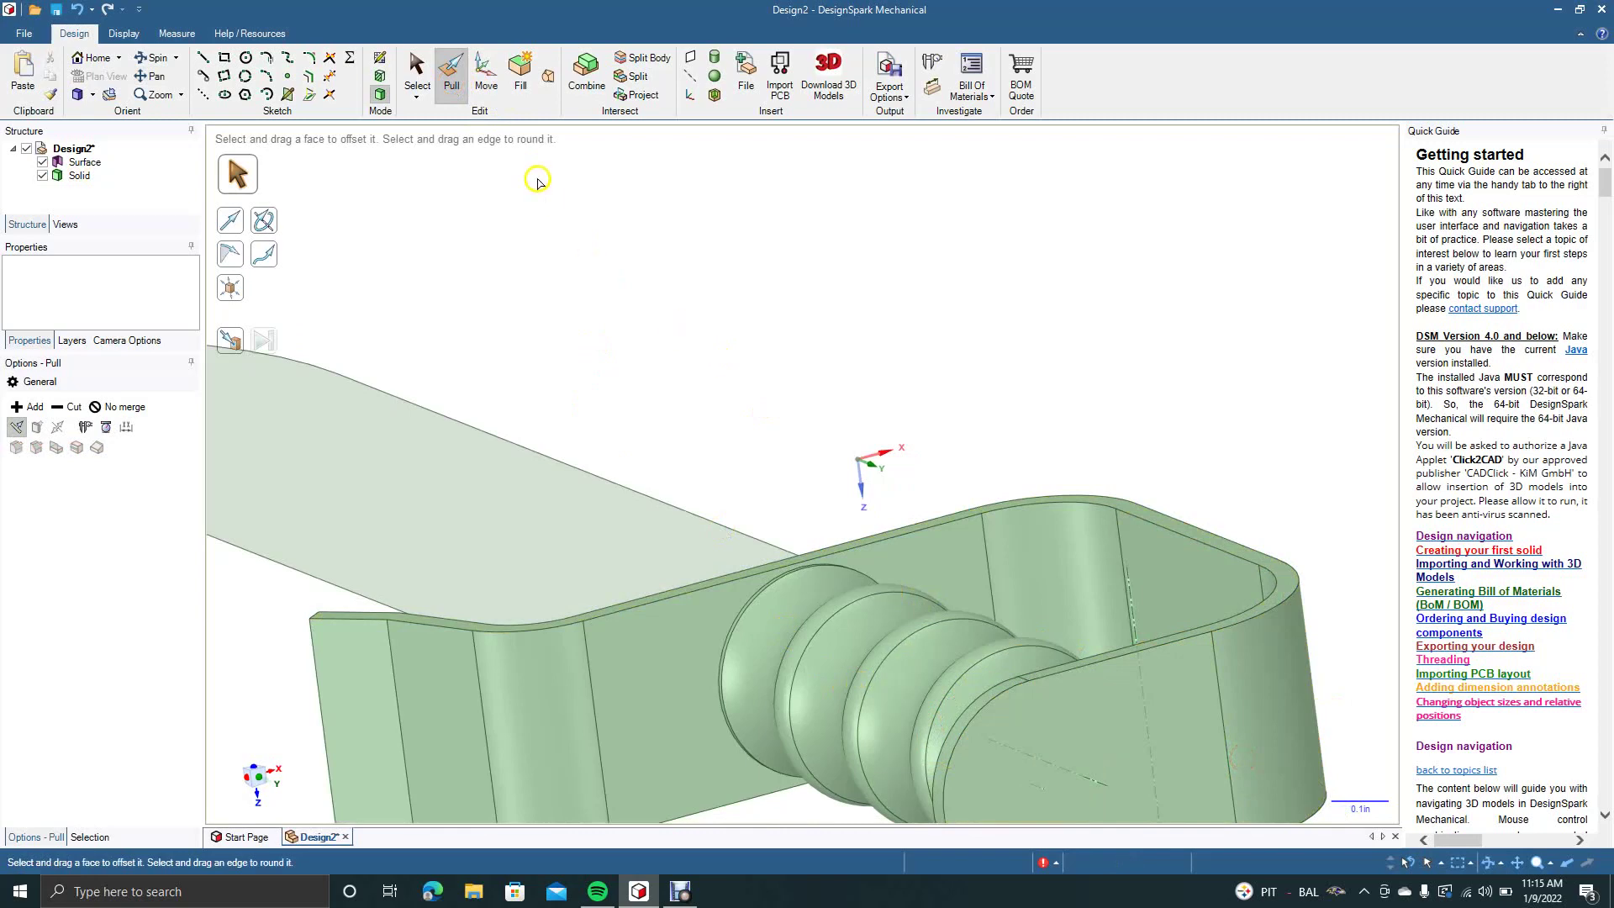
Pull the blade face symmetrically in both directions by 0.100 in to make it solid
click(418, 76)
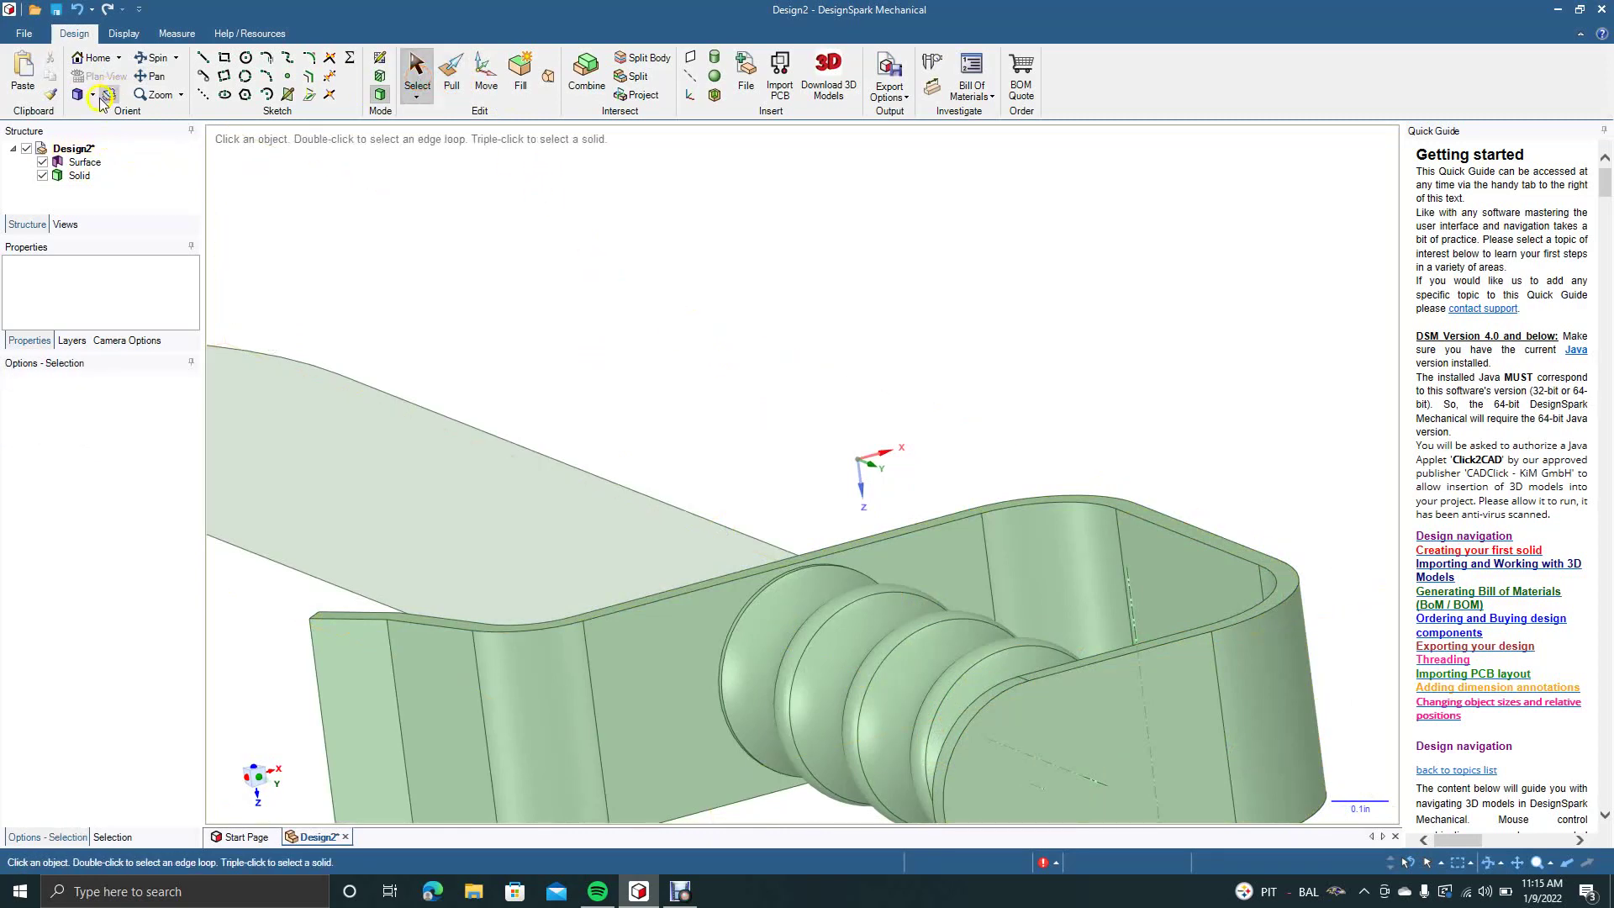
click(94, 95)
click(103, 147)
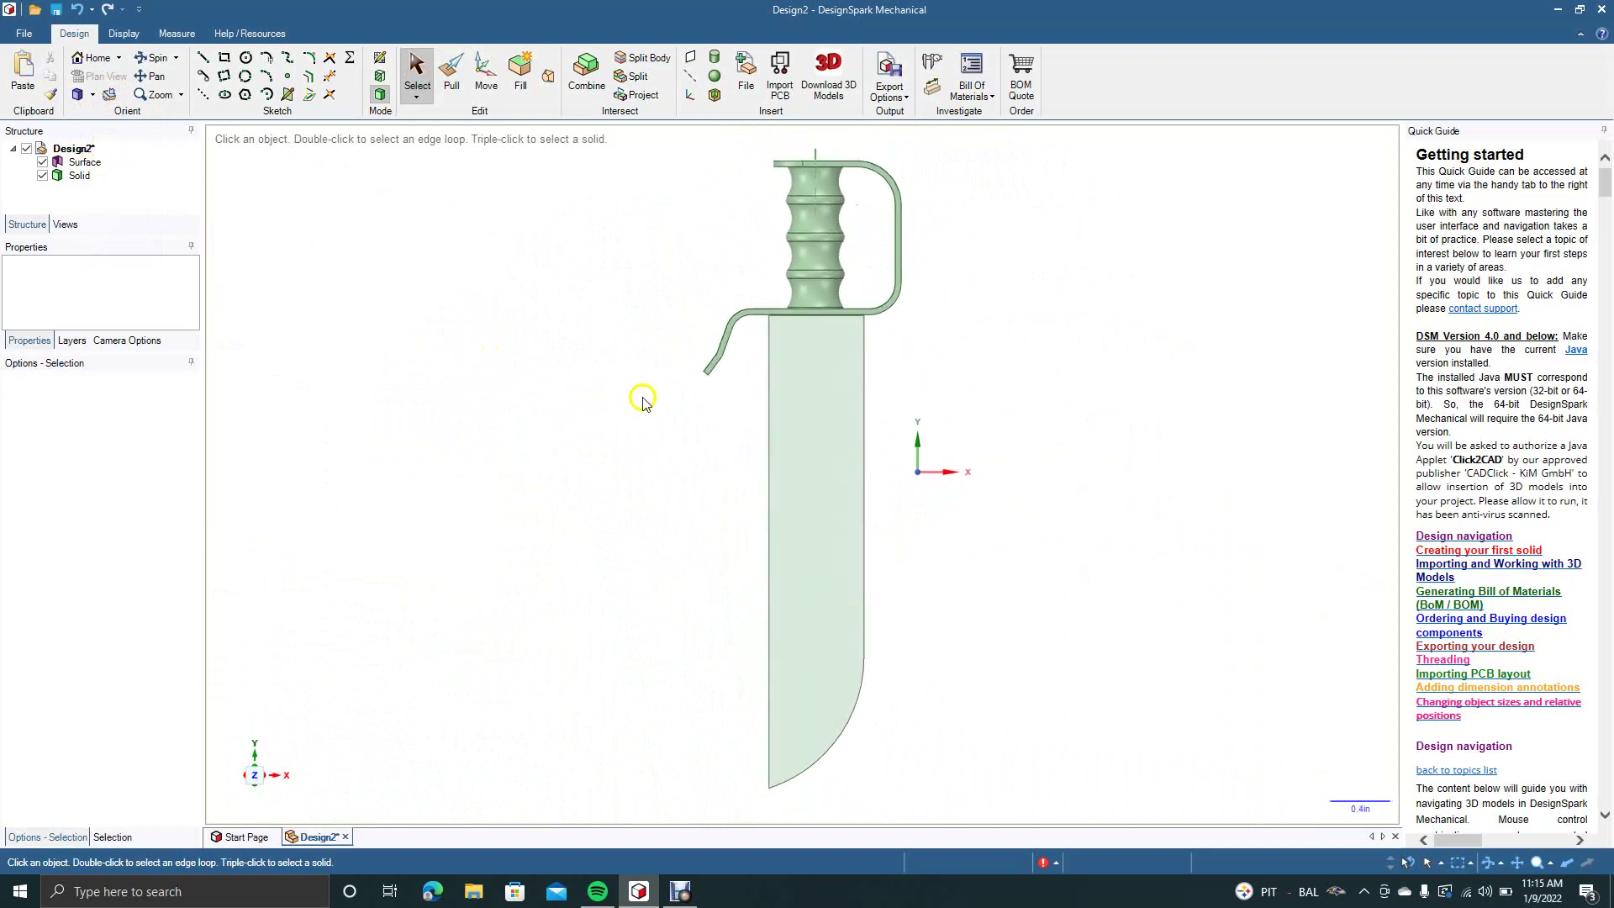
click(152, 61)
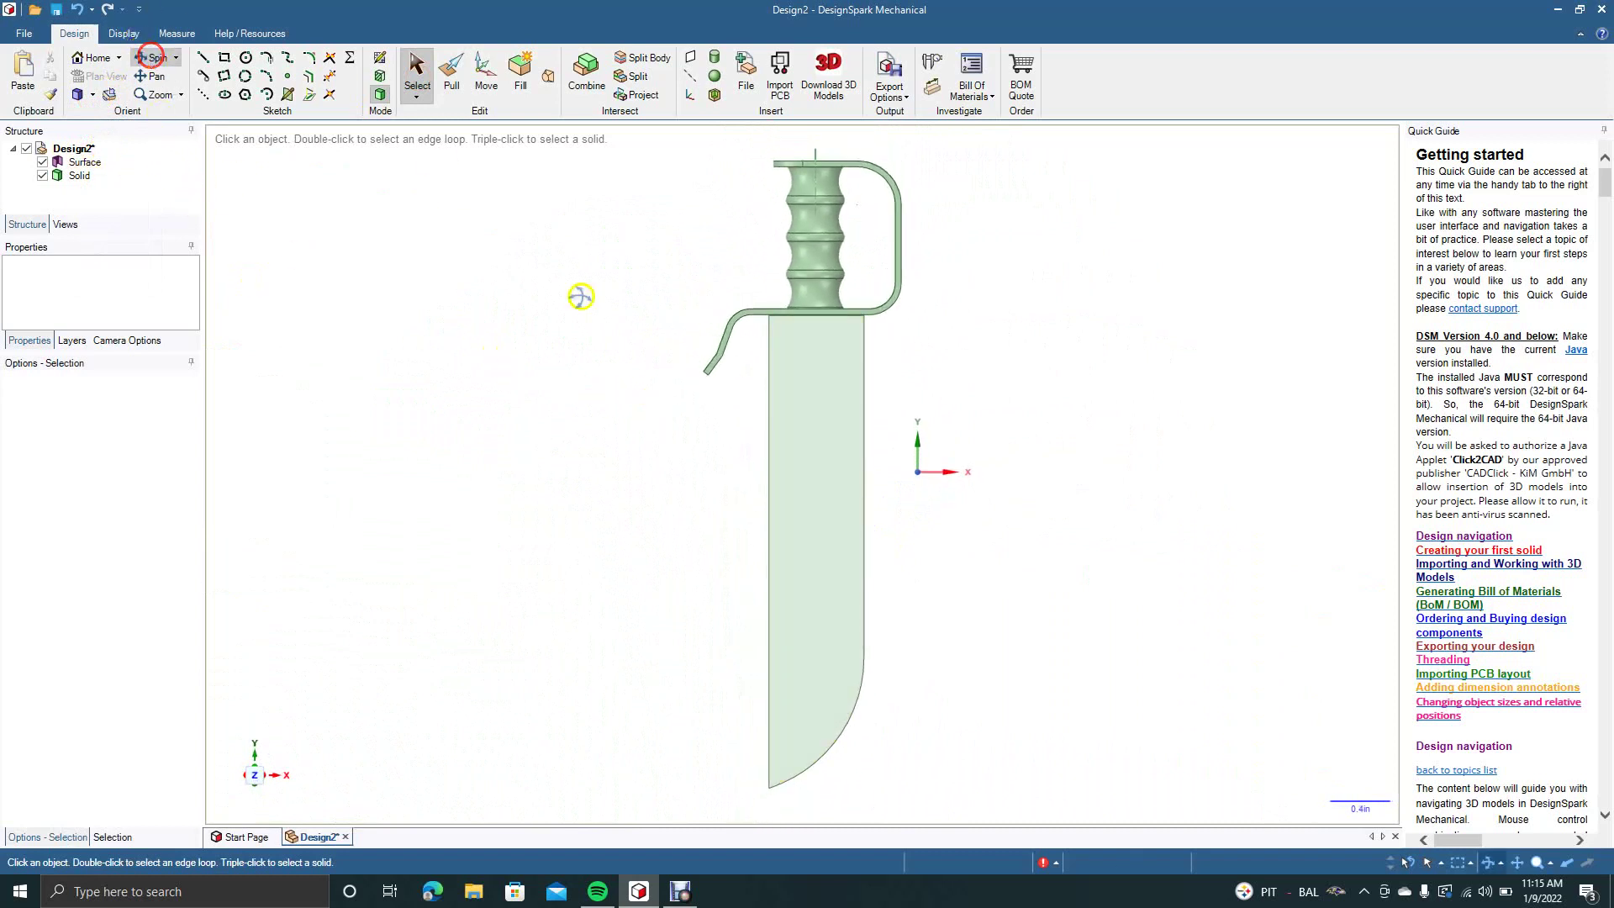
drag(966, 447, 910, 460)
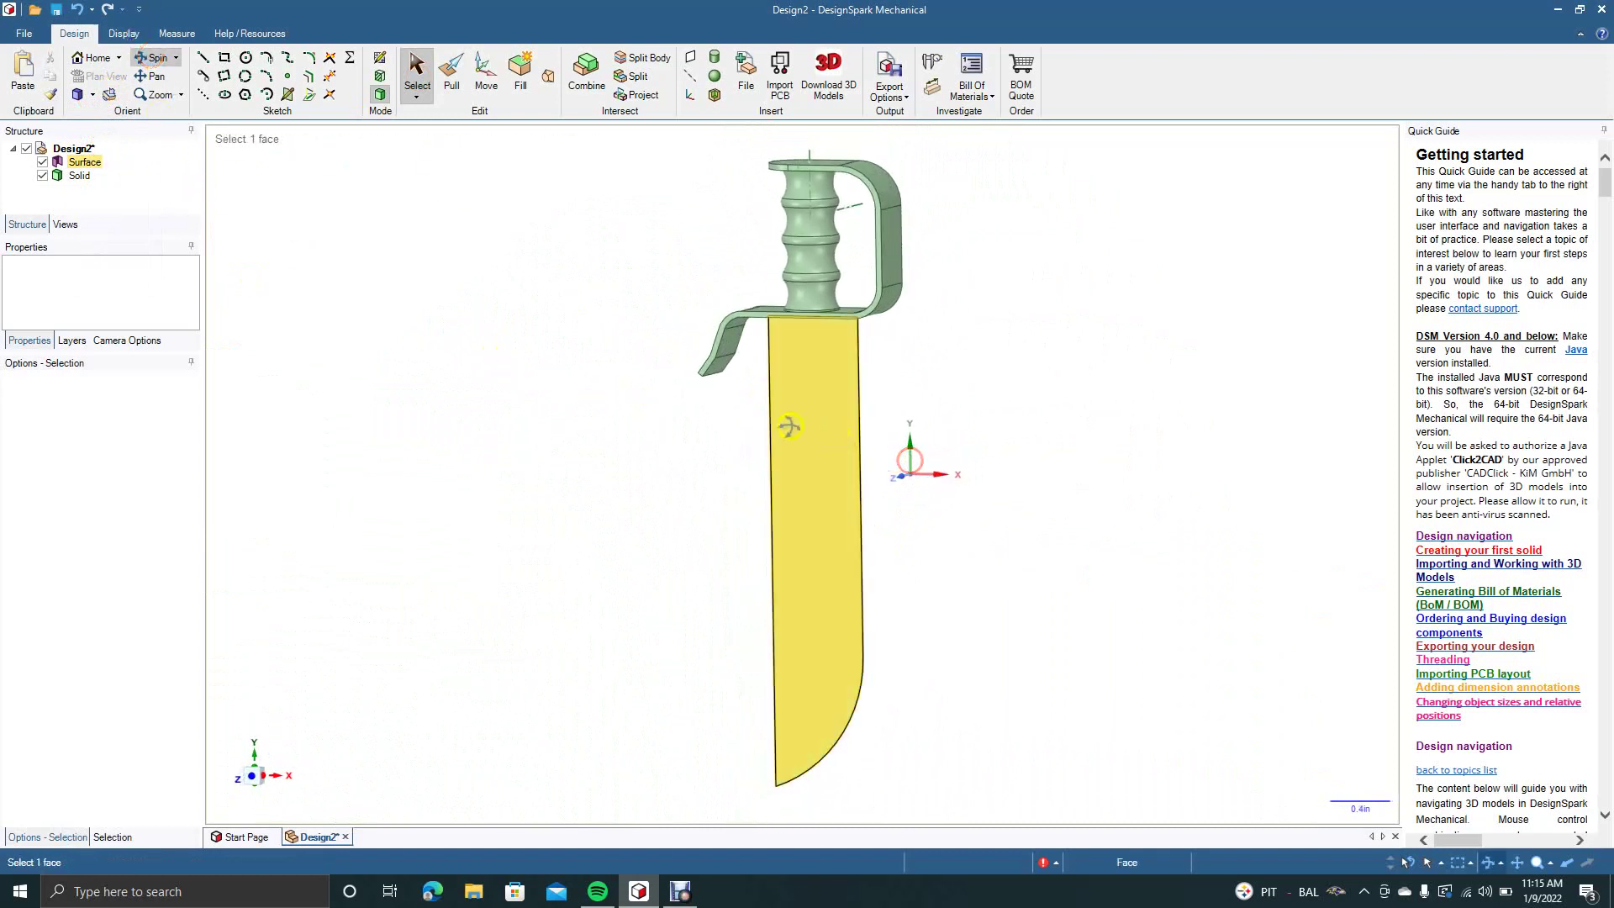
click(445, 76)
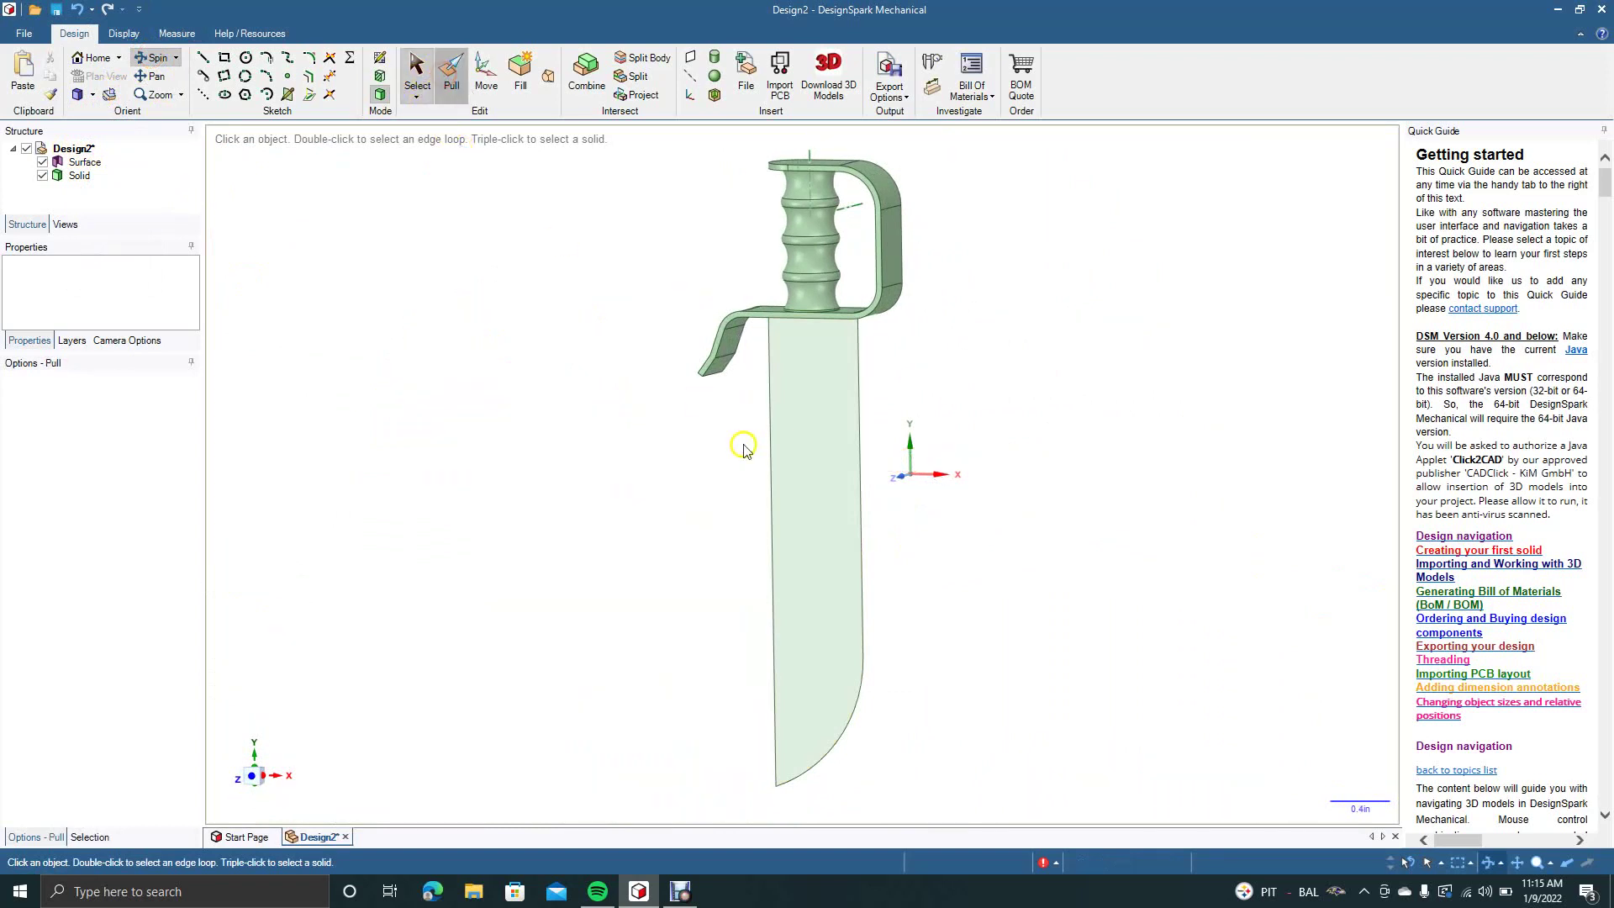
click(785, 458)
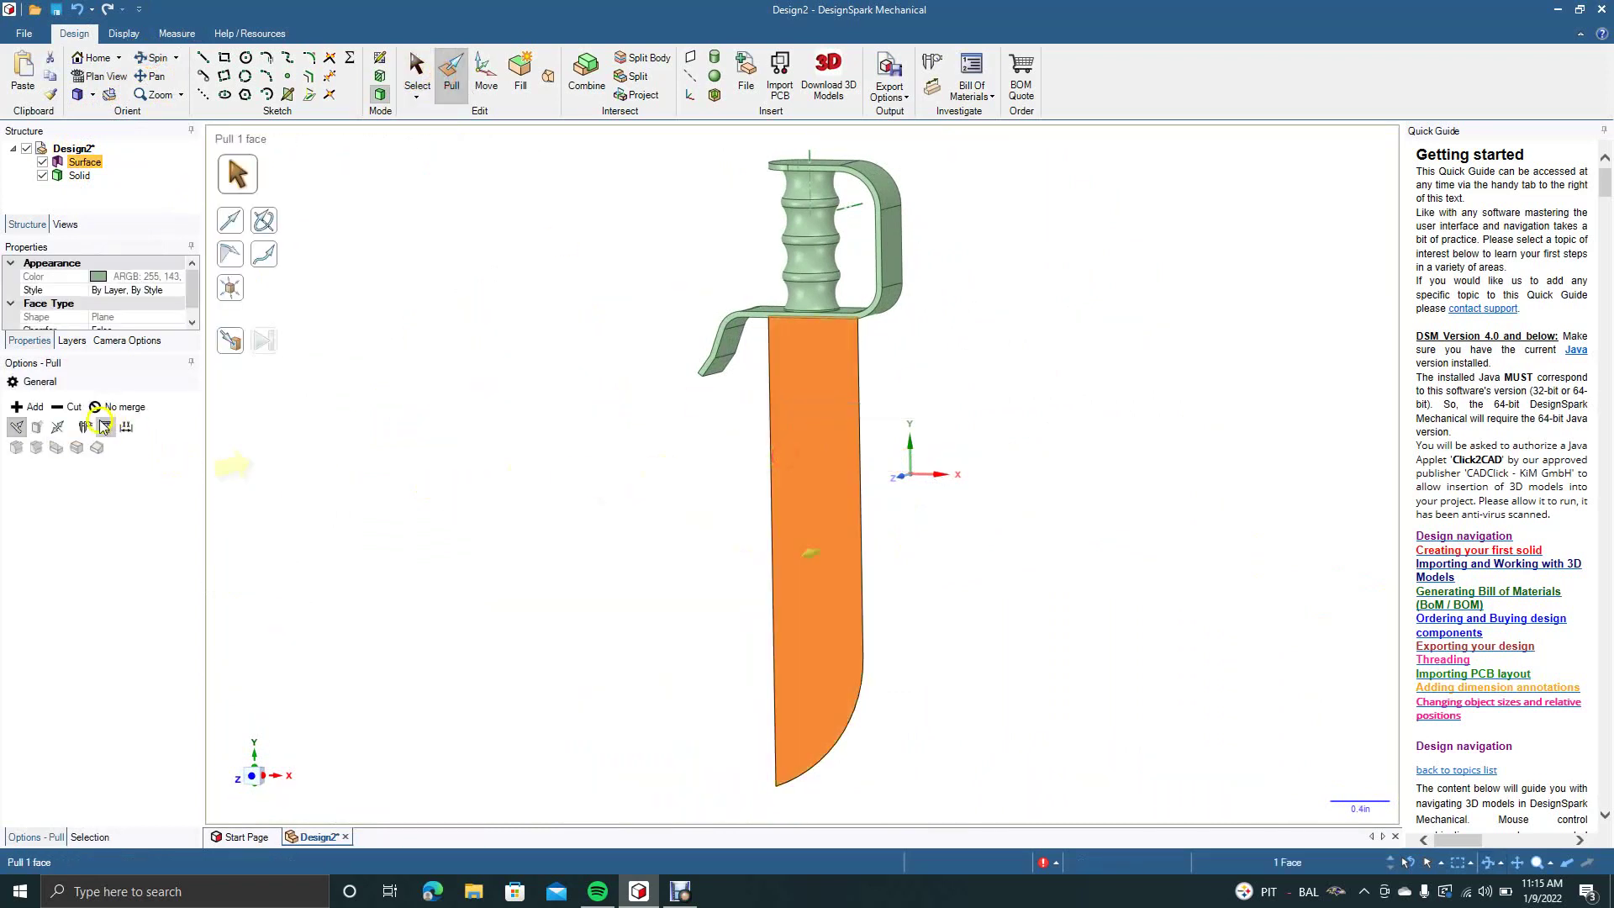
click(58, 426)
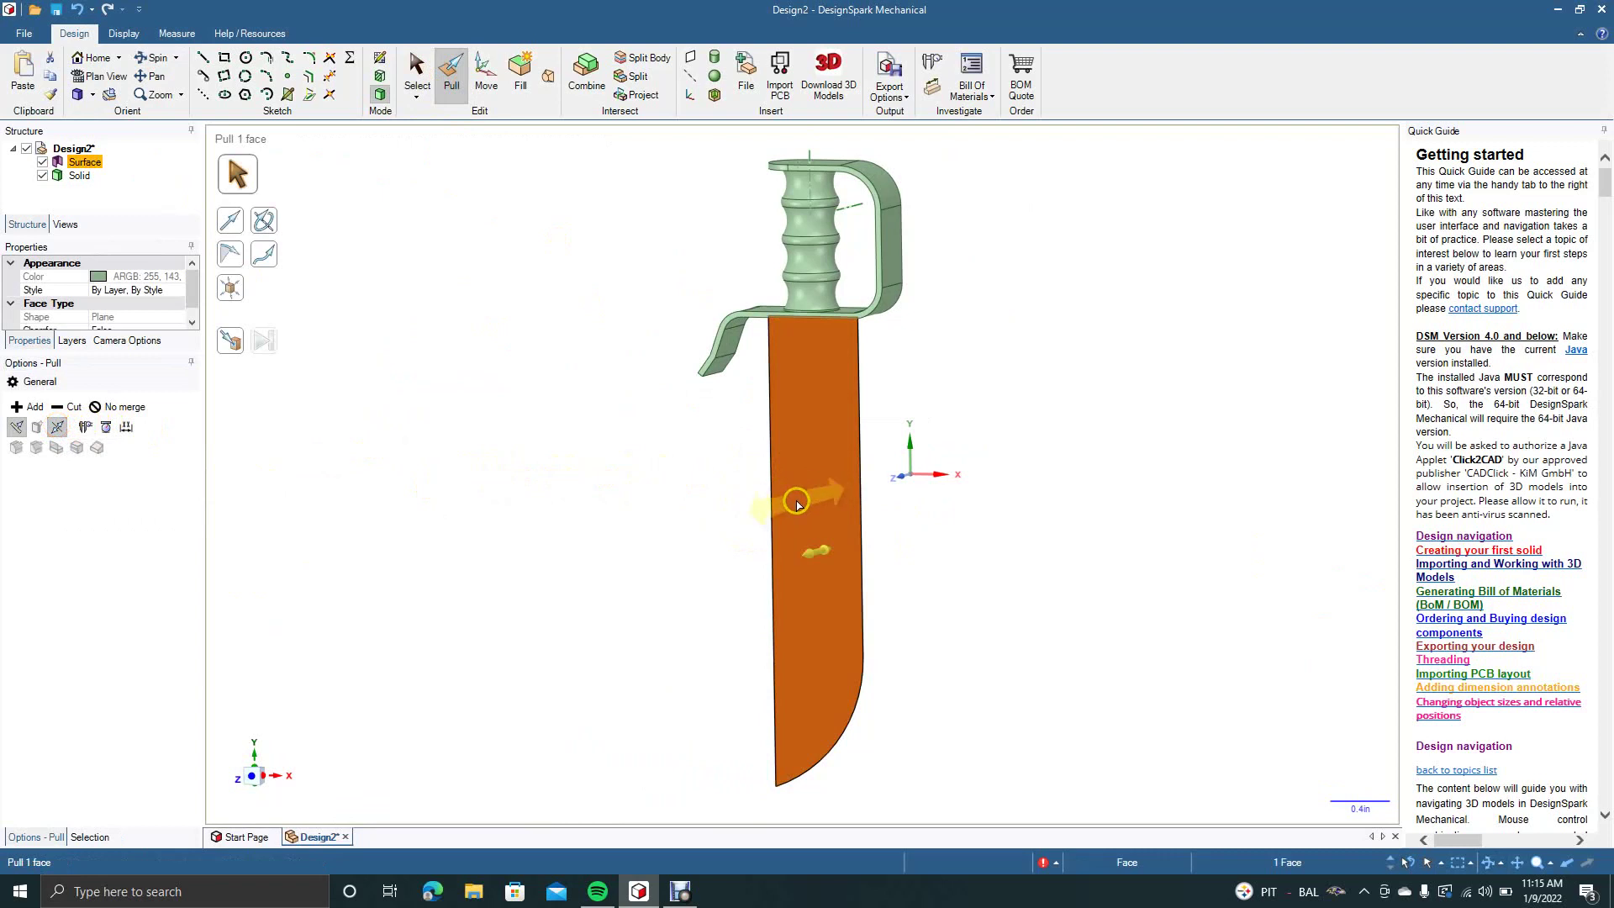
drag(797, 507, 796, 510)
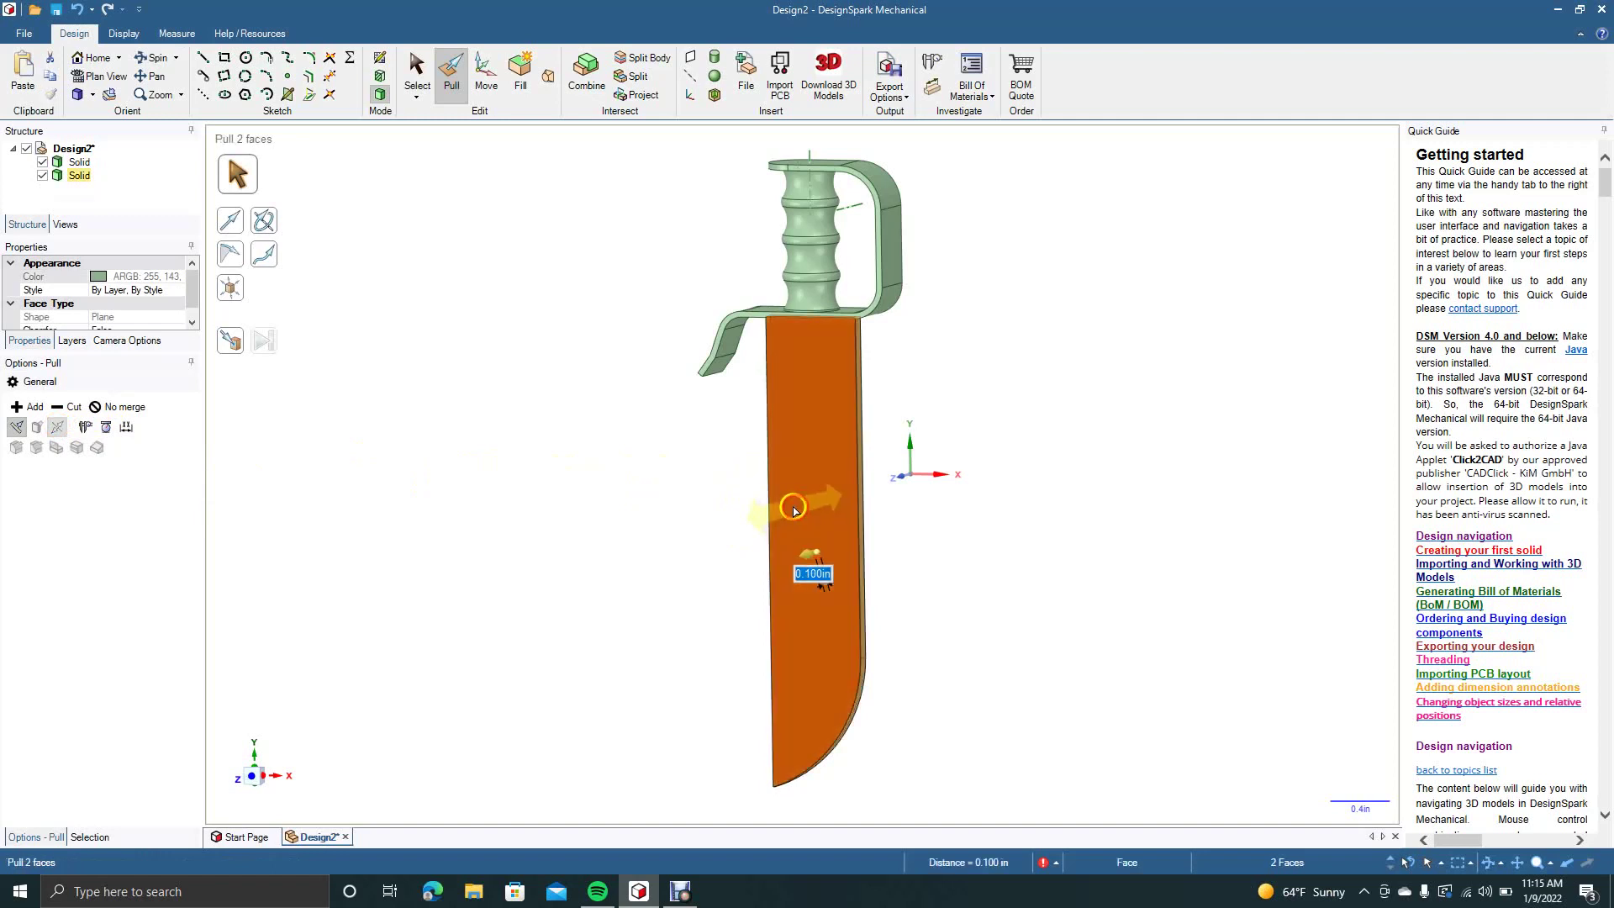
click(418, 74)
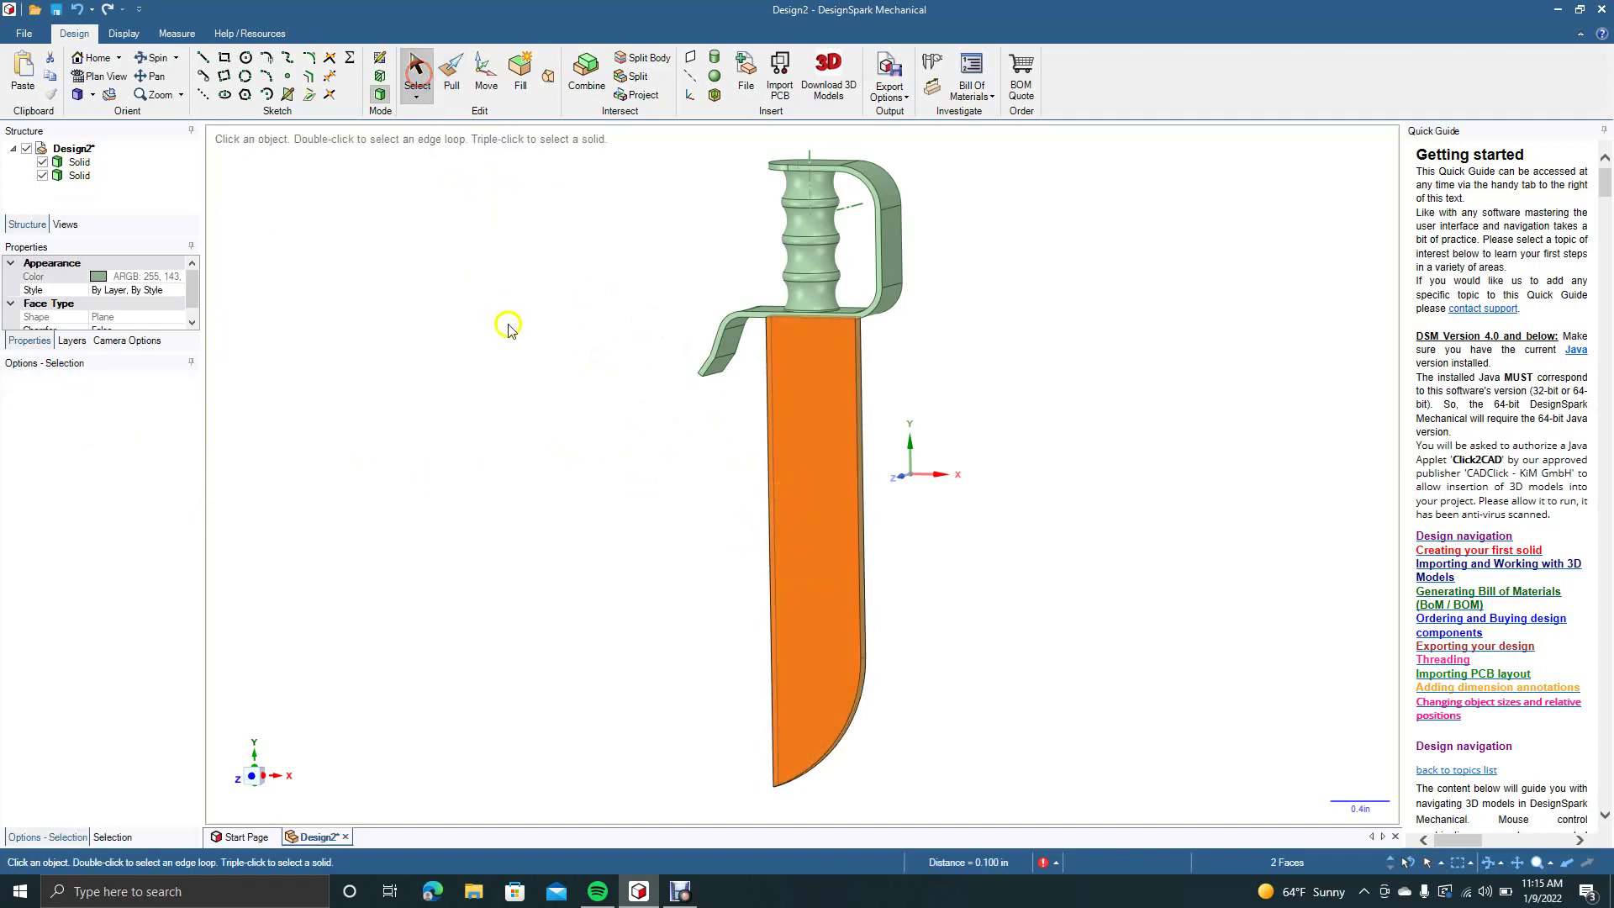
Round the corner edge nearest the blade at the free end of the guard's lower hooked arm with Pull
click(508, 323)
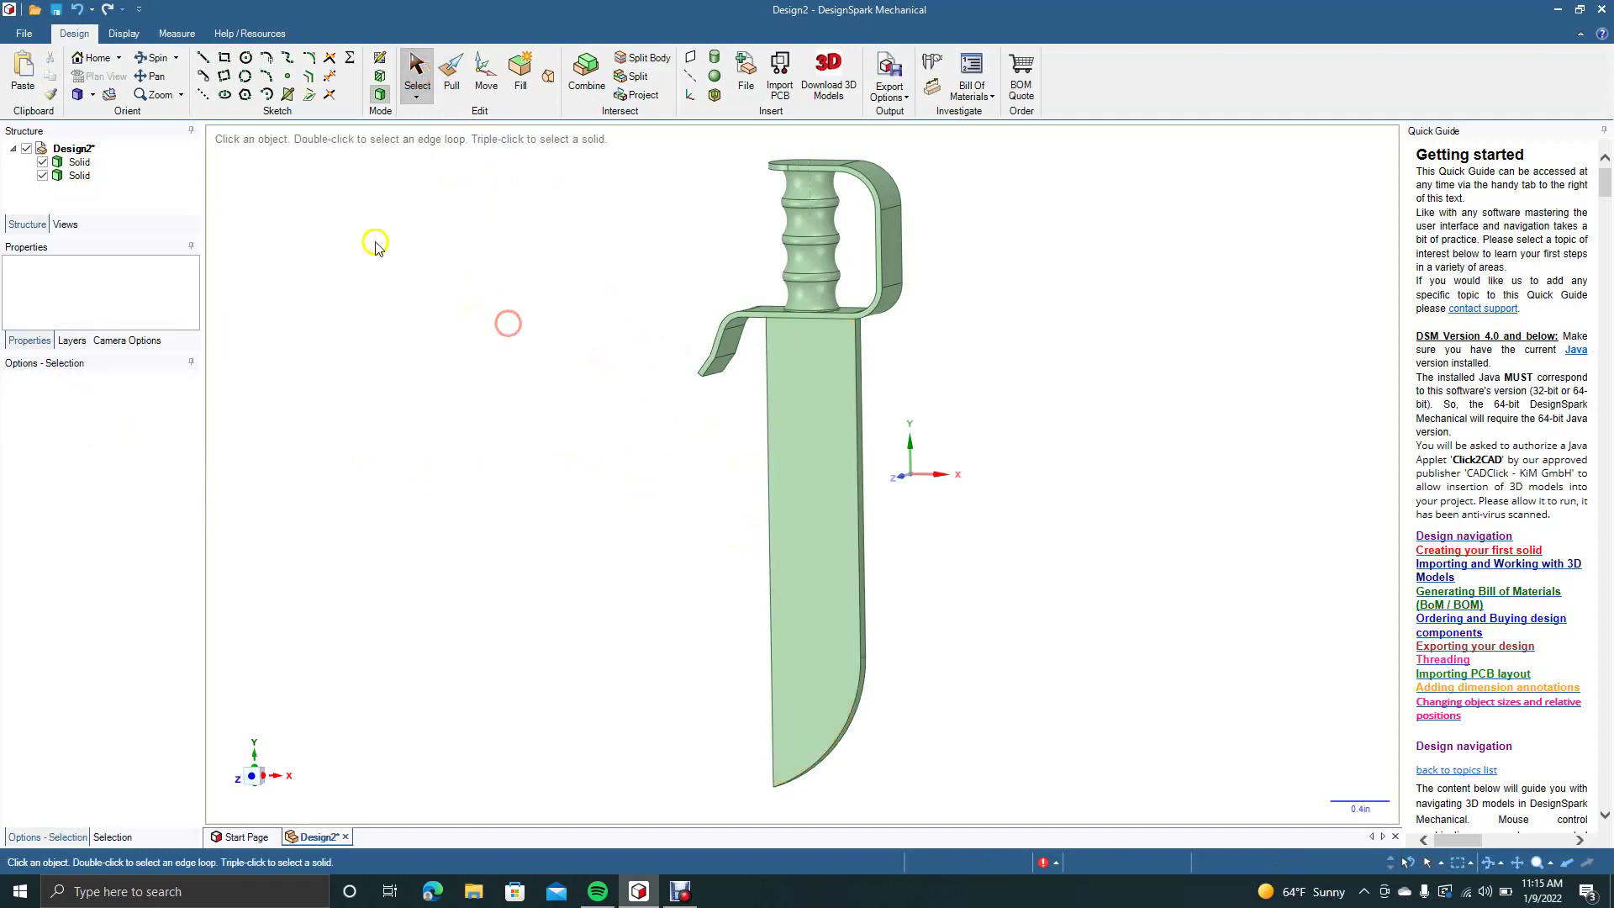
click(155, 59)
mouse_move(667, 545)
mouse_down()
mouse_move(469, 519)
mouse_move(530, 525)
mouse_move(483, 634)
mouse_move(418, 659)
mouse_move(648, 552)
mouse_move(891, 527)
mouse_move(929, 569)
mouse_move(861, 582)
mouse_up()
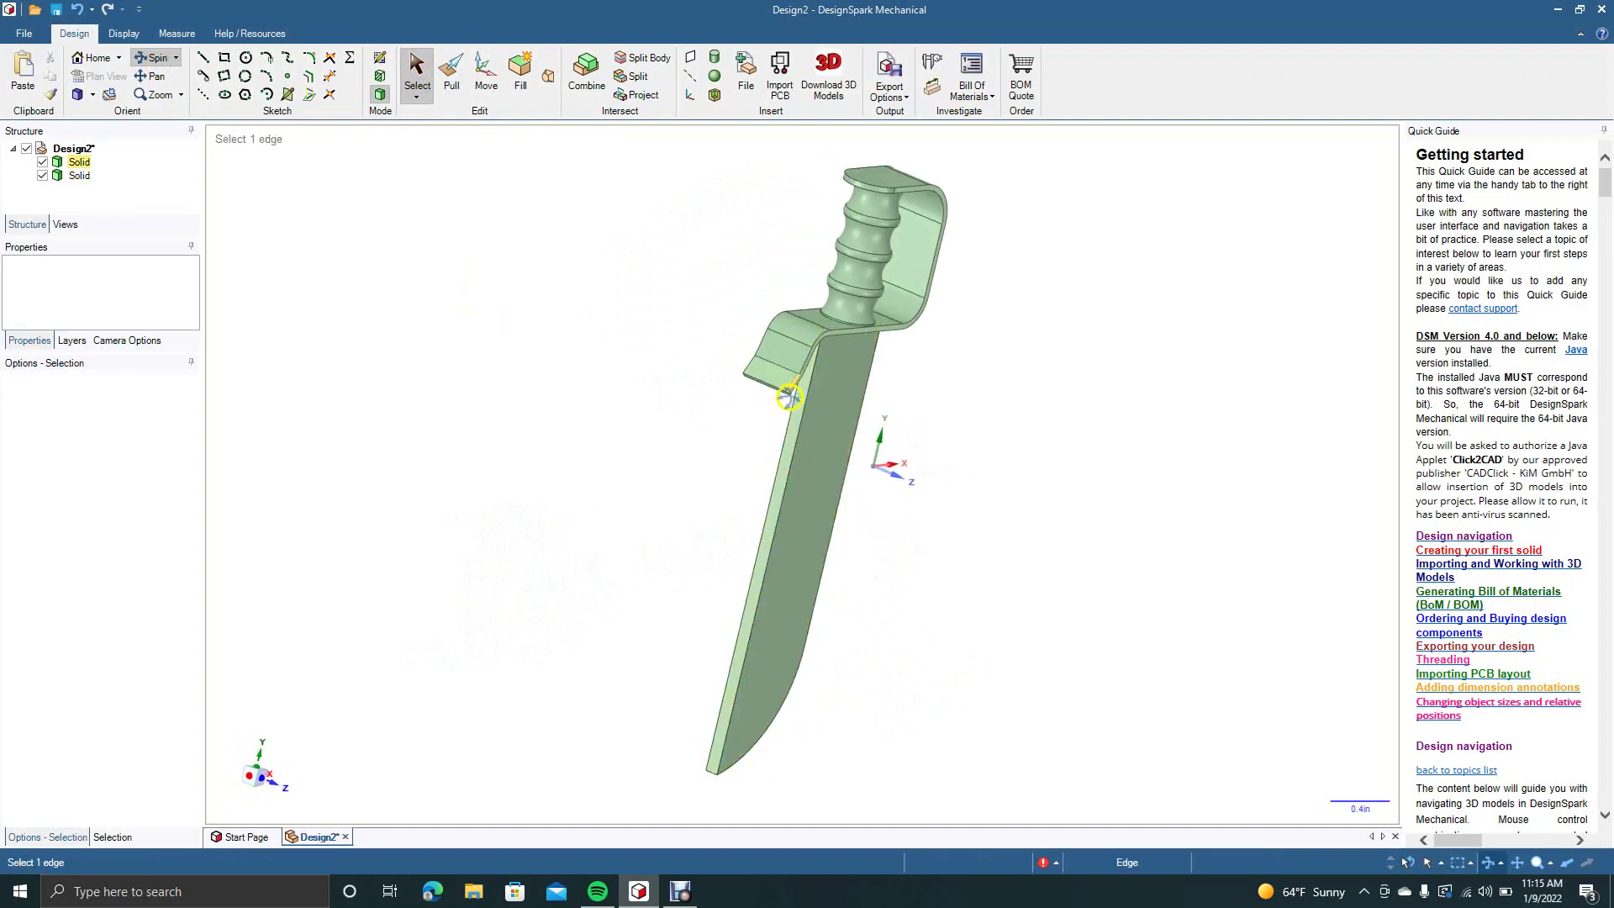
ctrl+scroll(731, 488, up, 3)
ctrl+scroll(732, 489, up, 4)
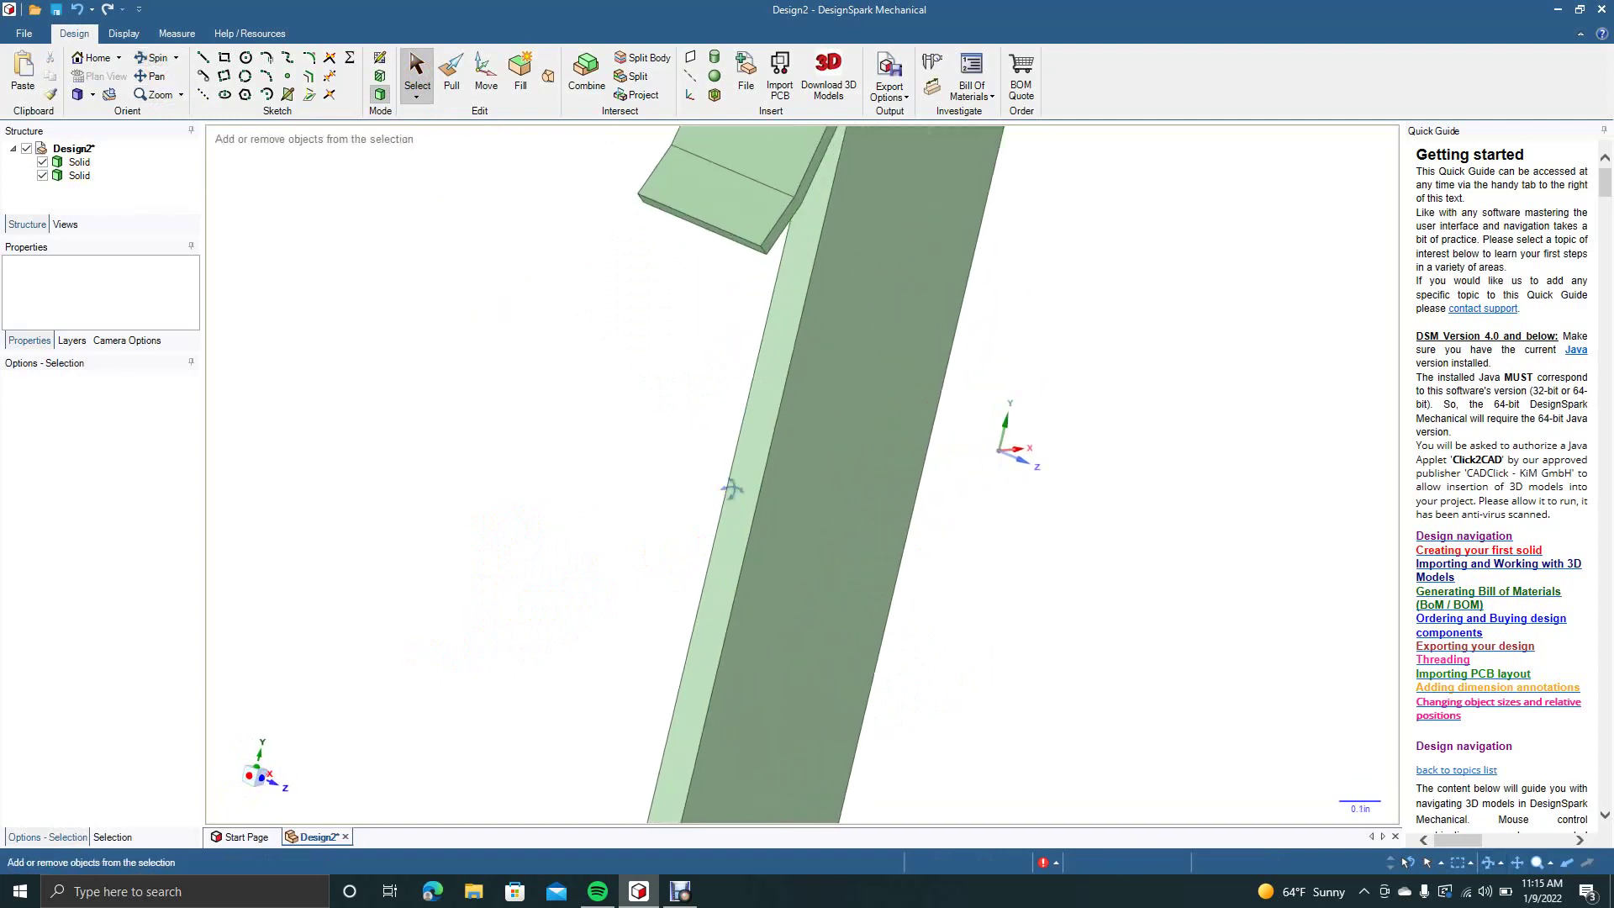
click(163, 72)
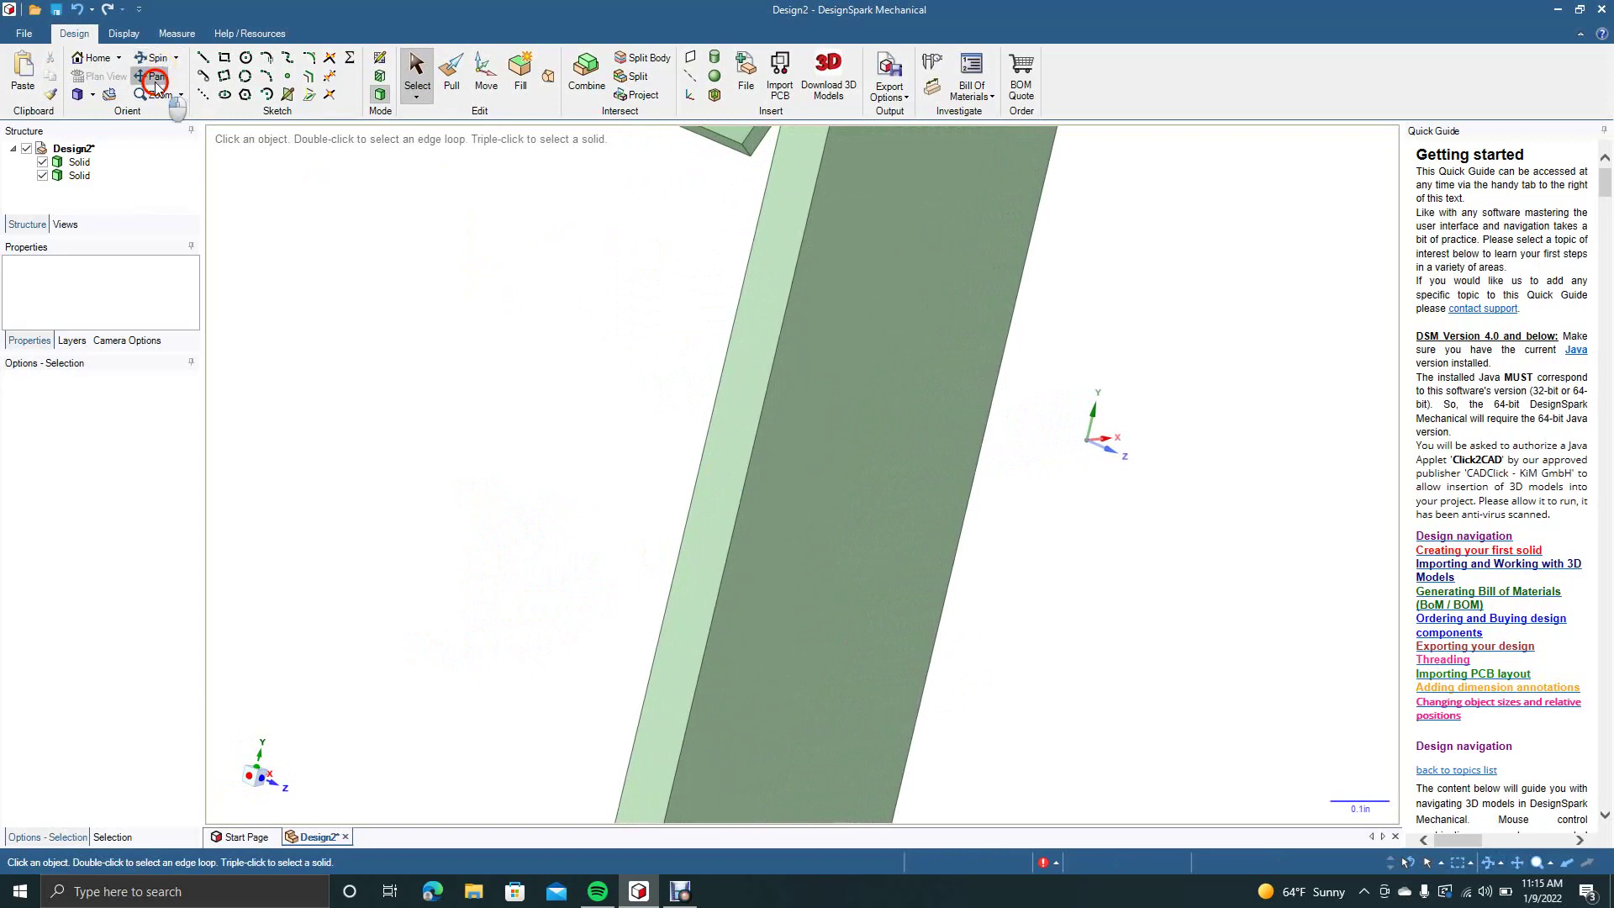
drag(527, 306, 440, 192)
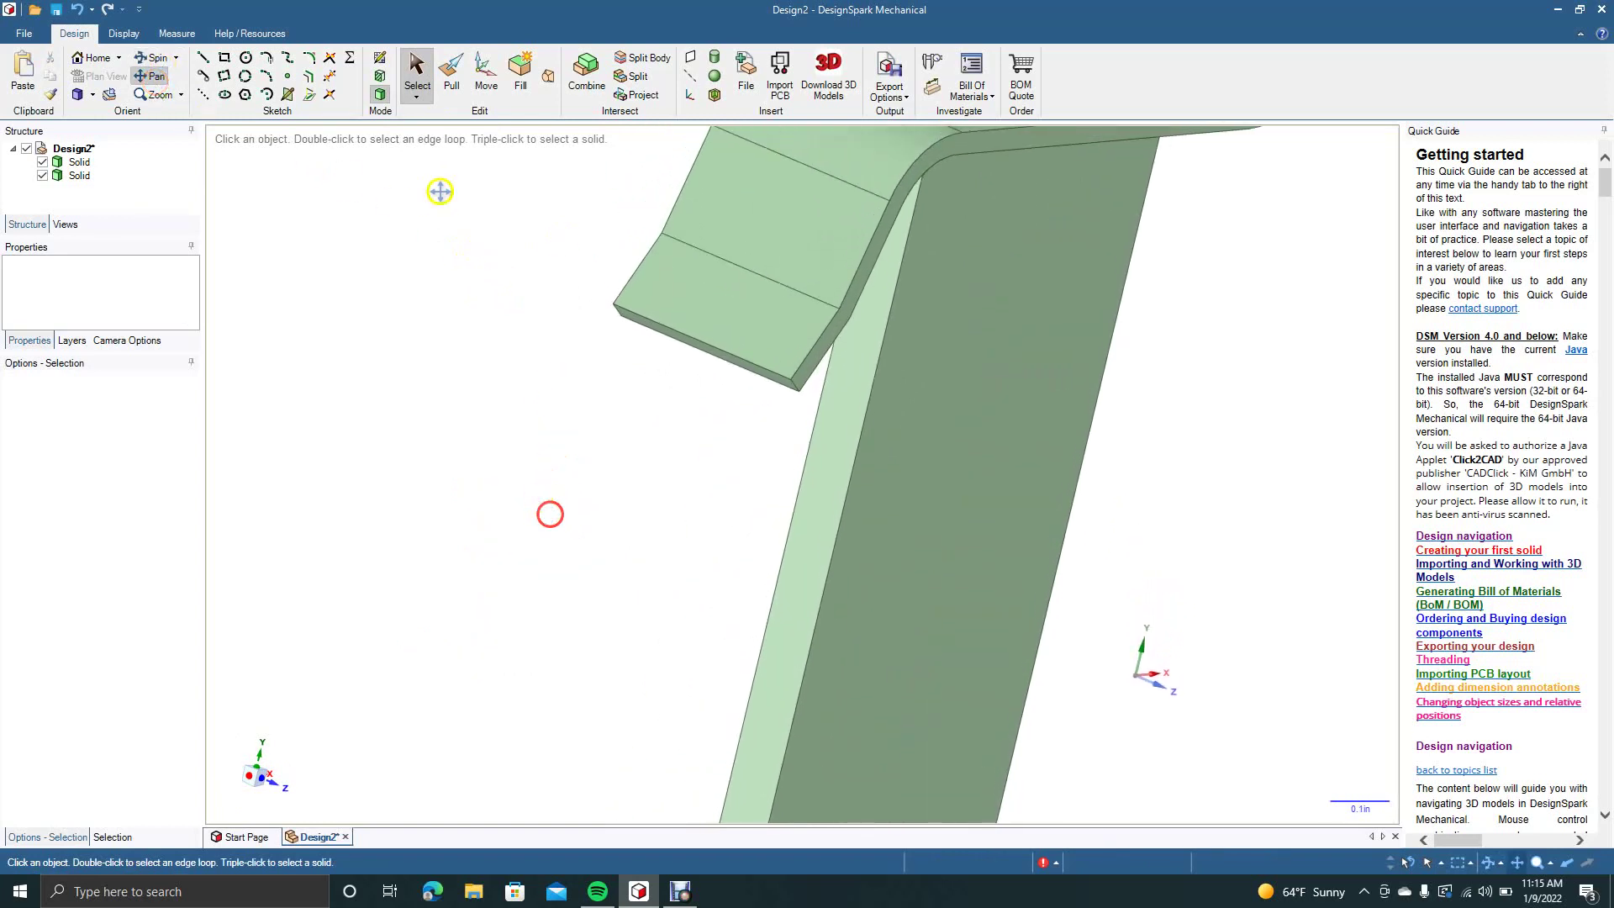
click(453, 77)
click(797, 387)
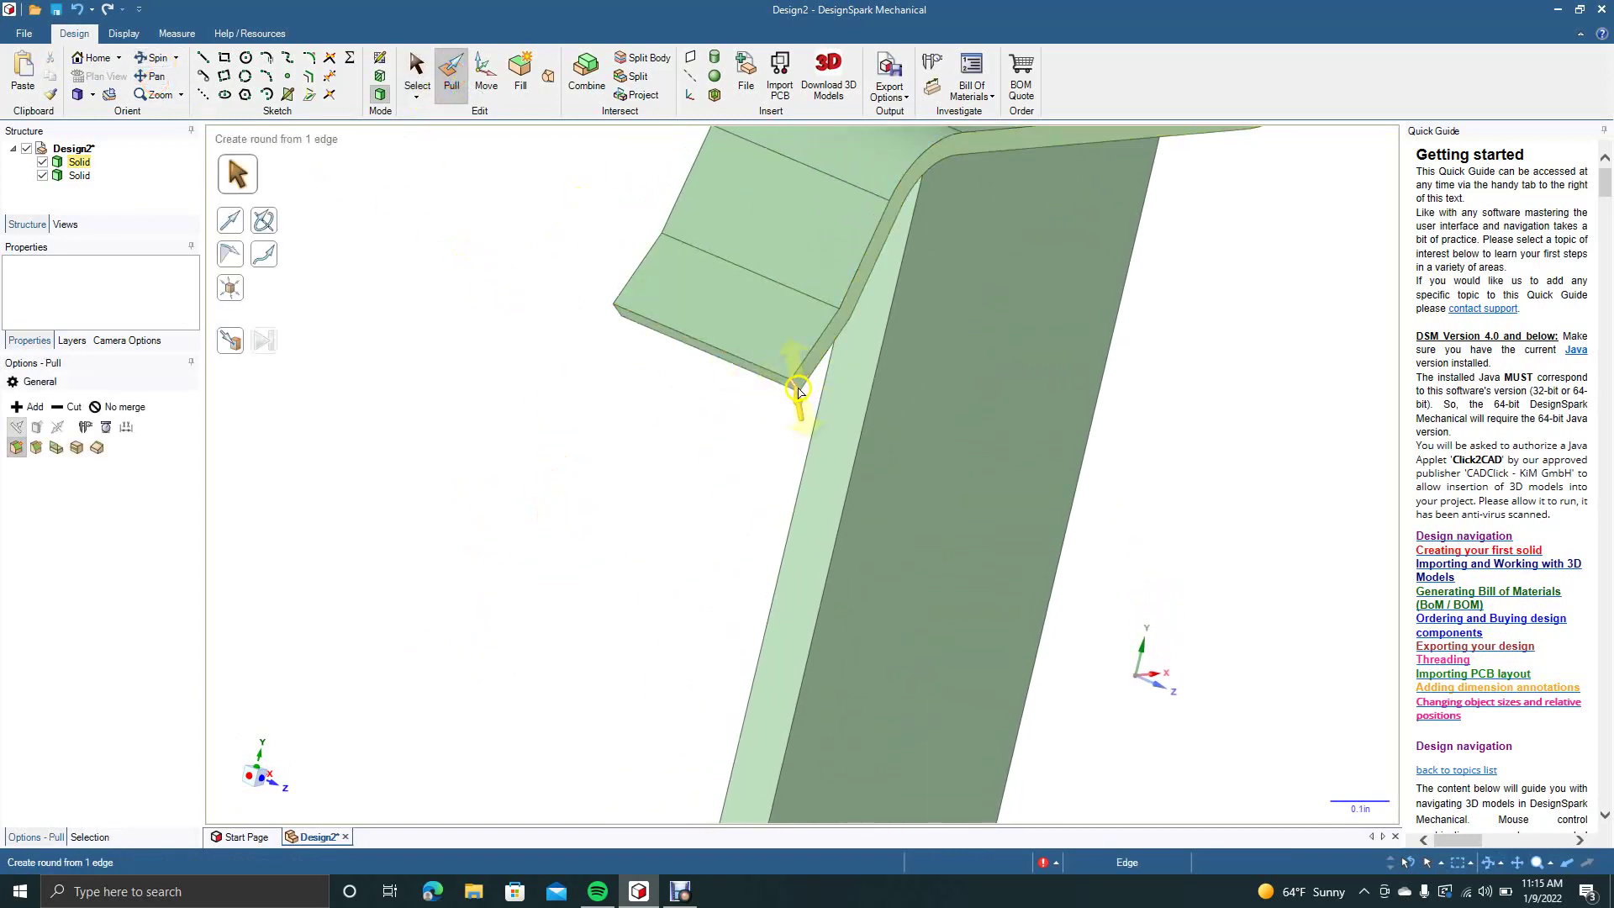
drag(798, 389, 609, 251)
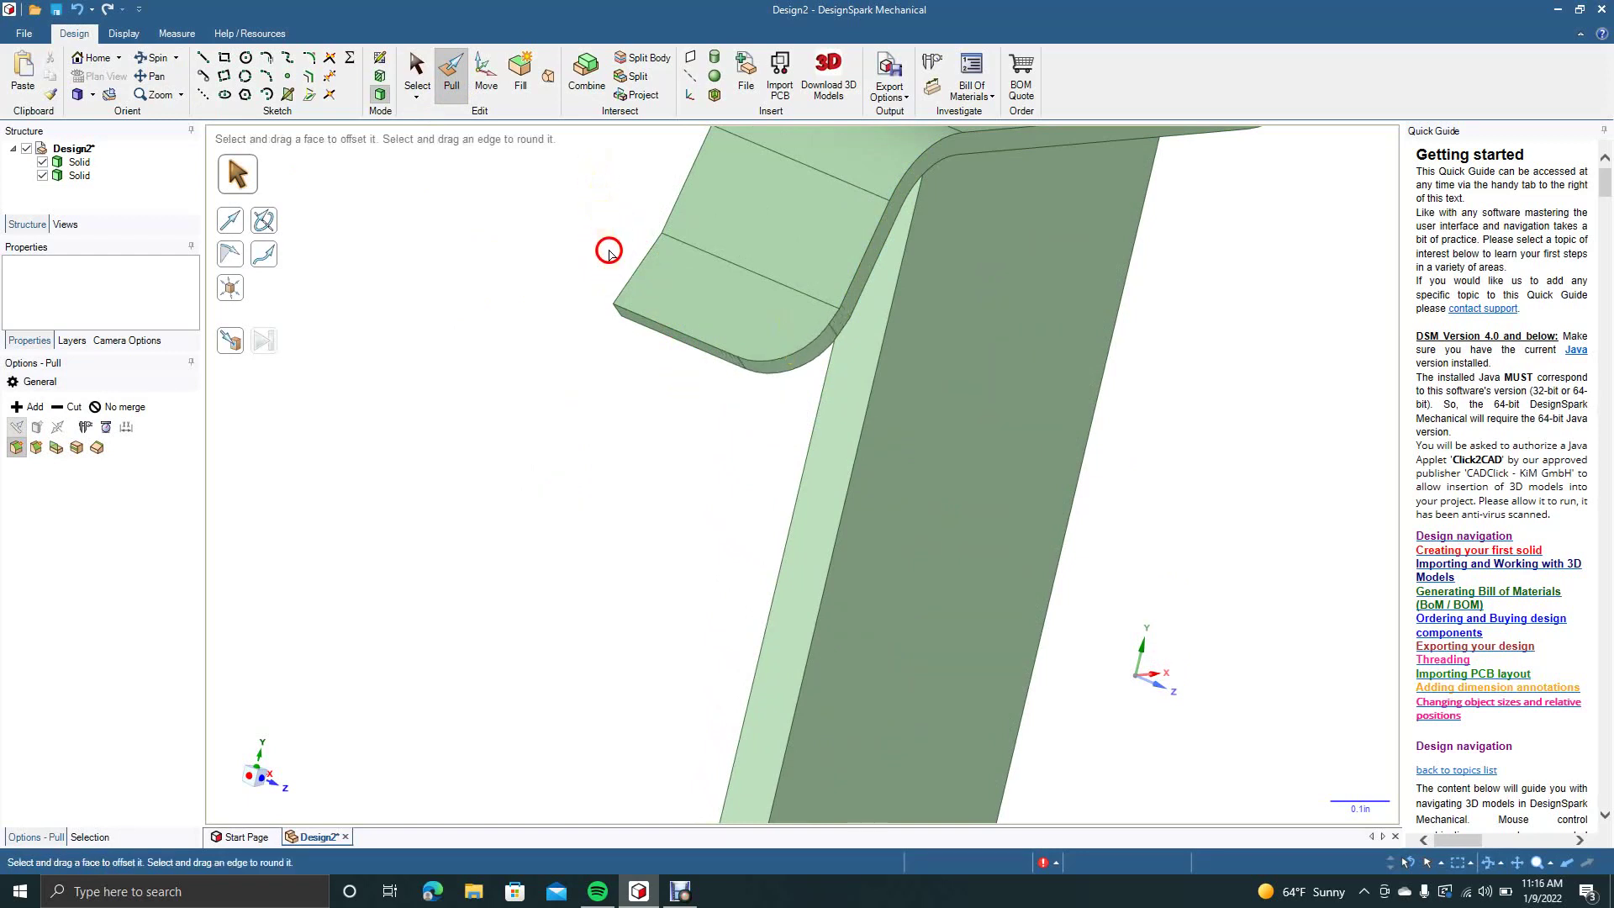
Round the opposite corner edge at the free end of the guard's lower hooked arm with Pull
click(612, 315)
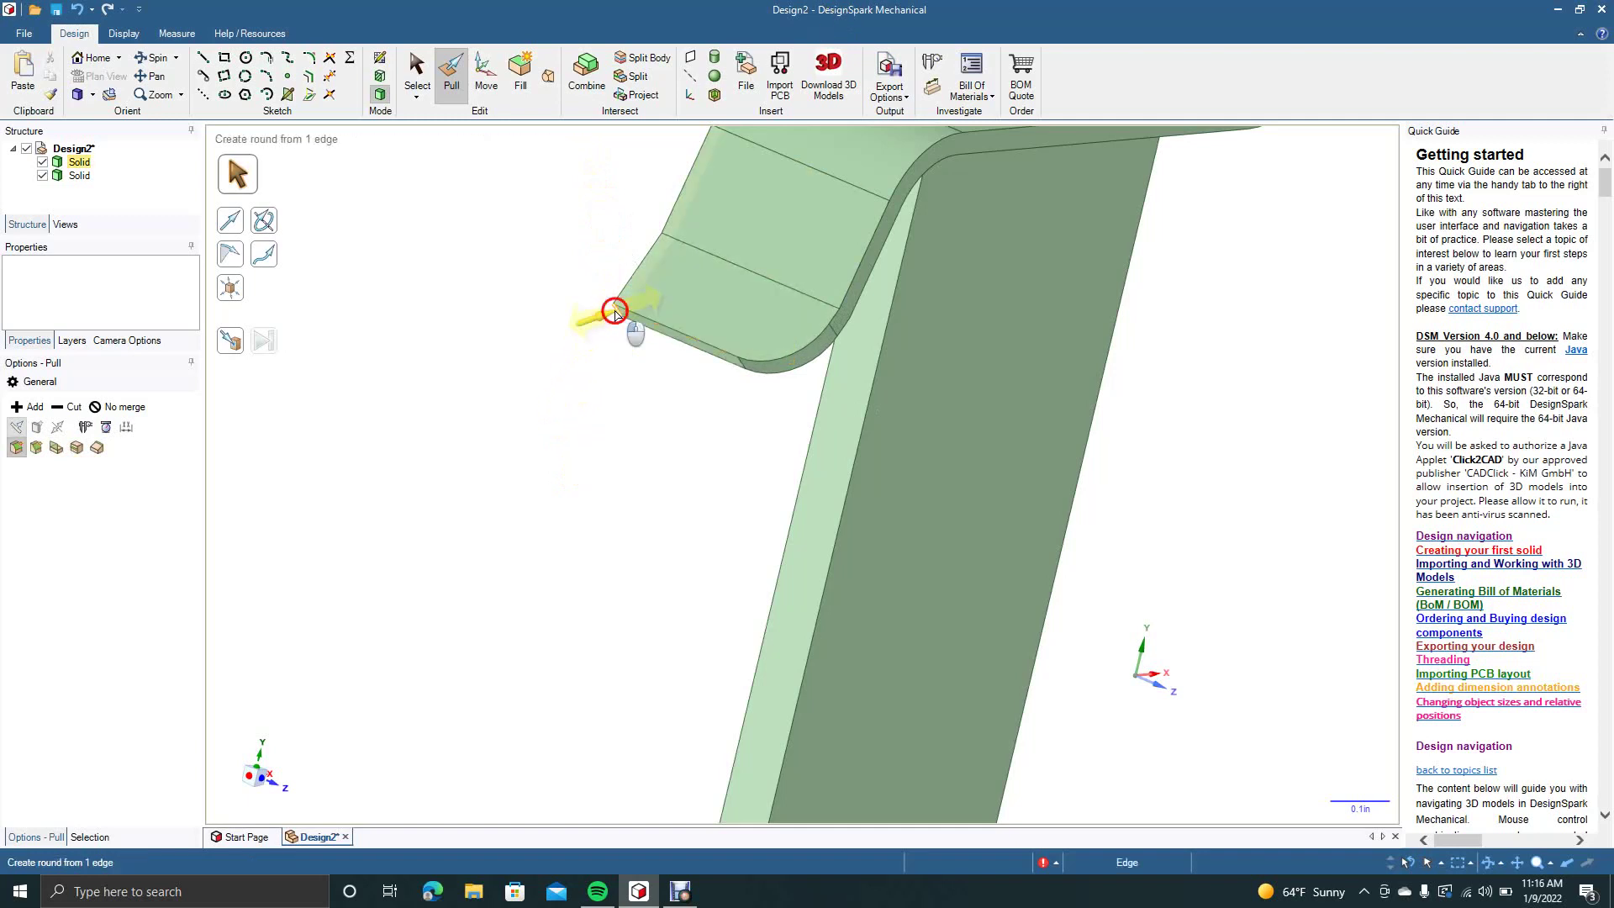
drag(615, 313, 835, 335)
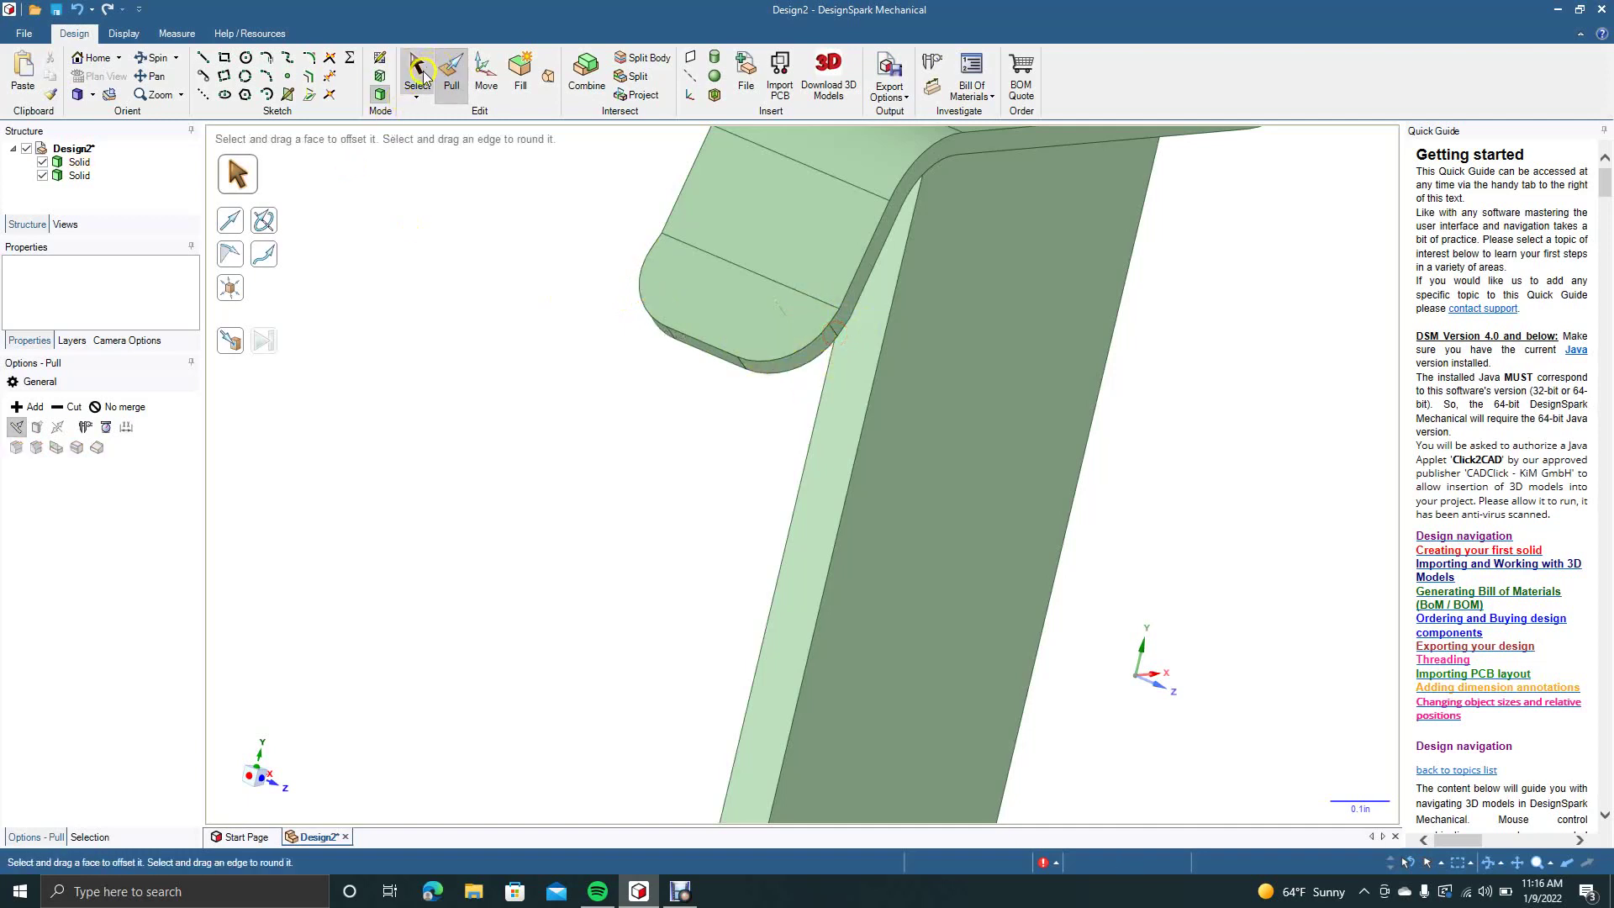
click(421, 73)
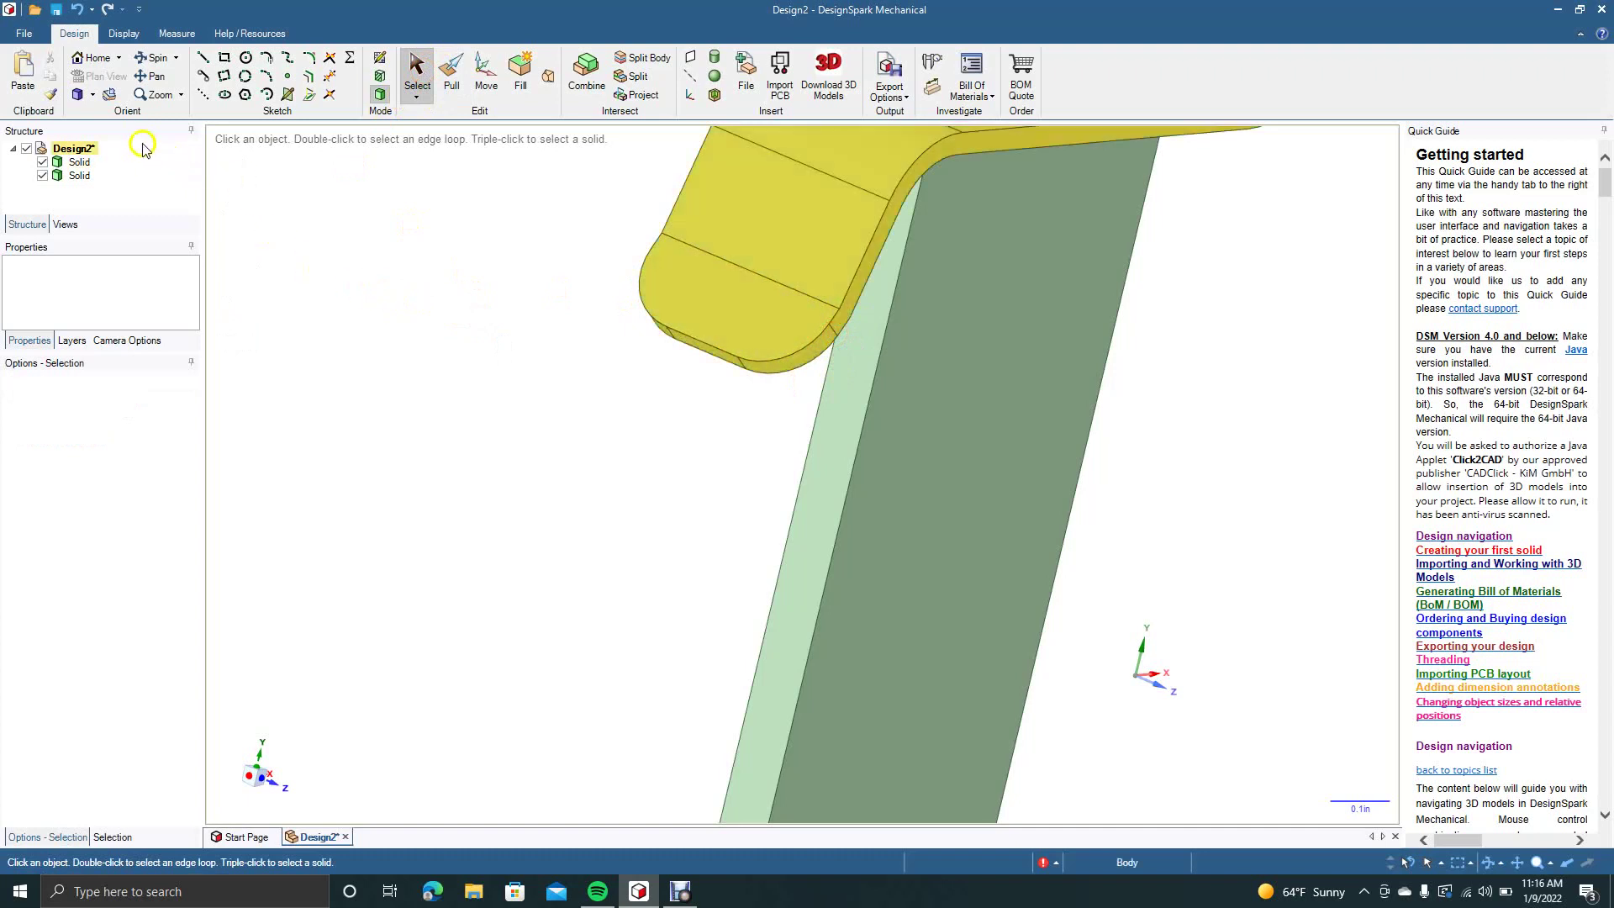
Chamfer the straight and curved cutting edges on the front face of the blade with Pull
click(94, 98)
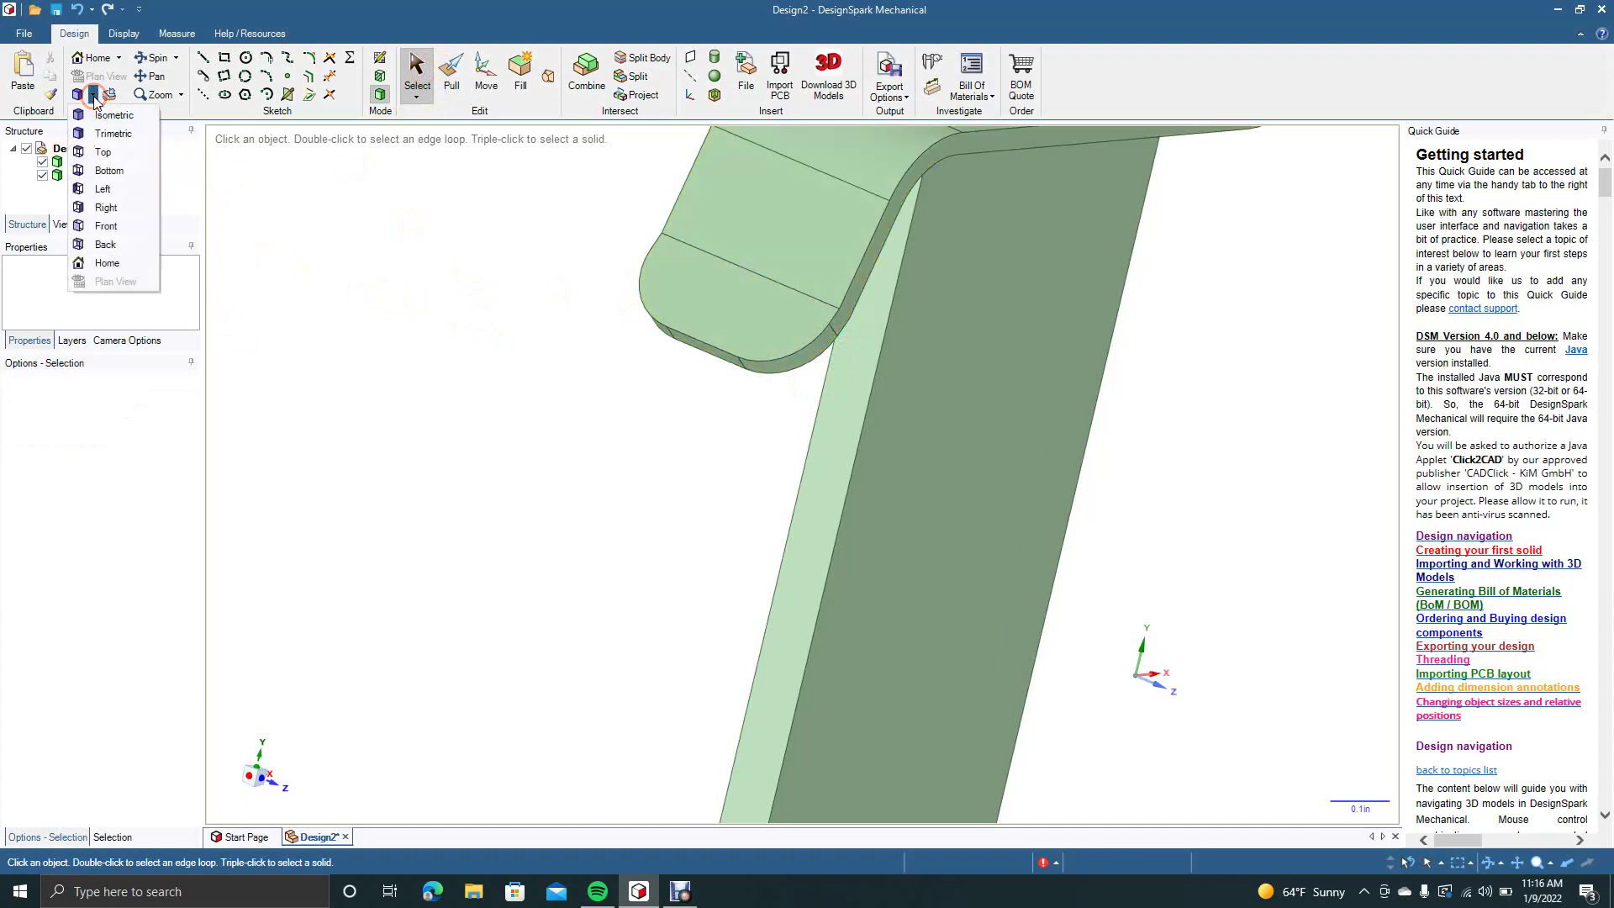
click(110, 151)
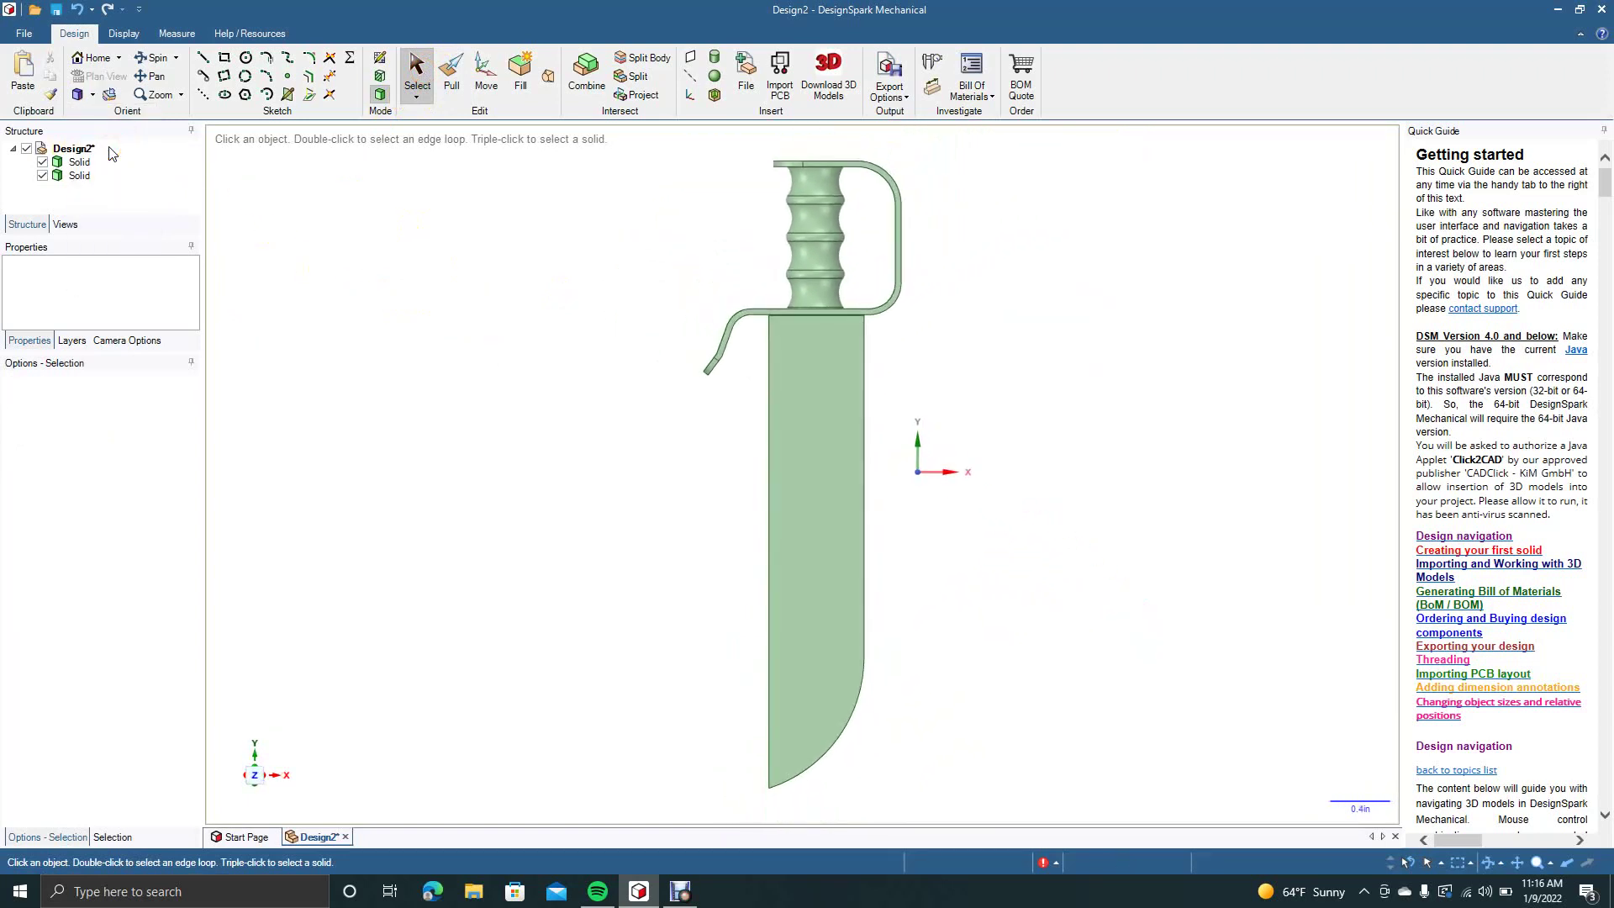
click(158, 61)
drag(635, 546, 505, 551)
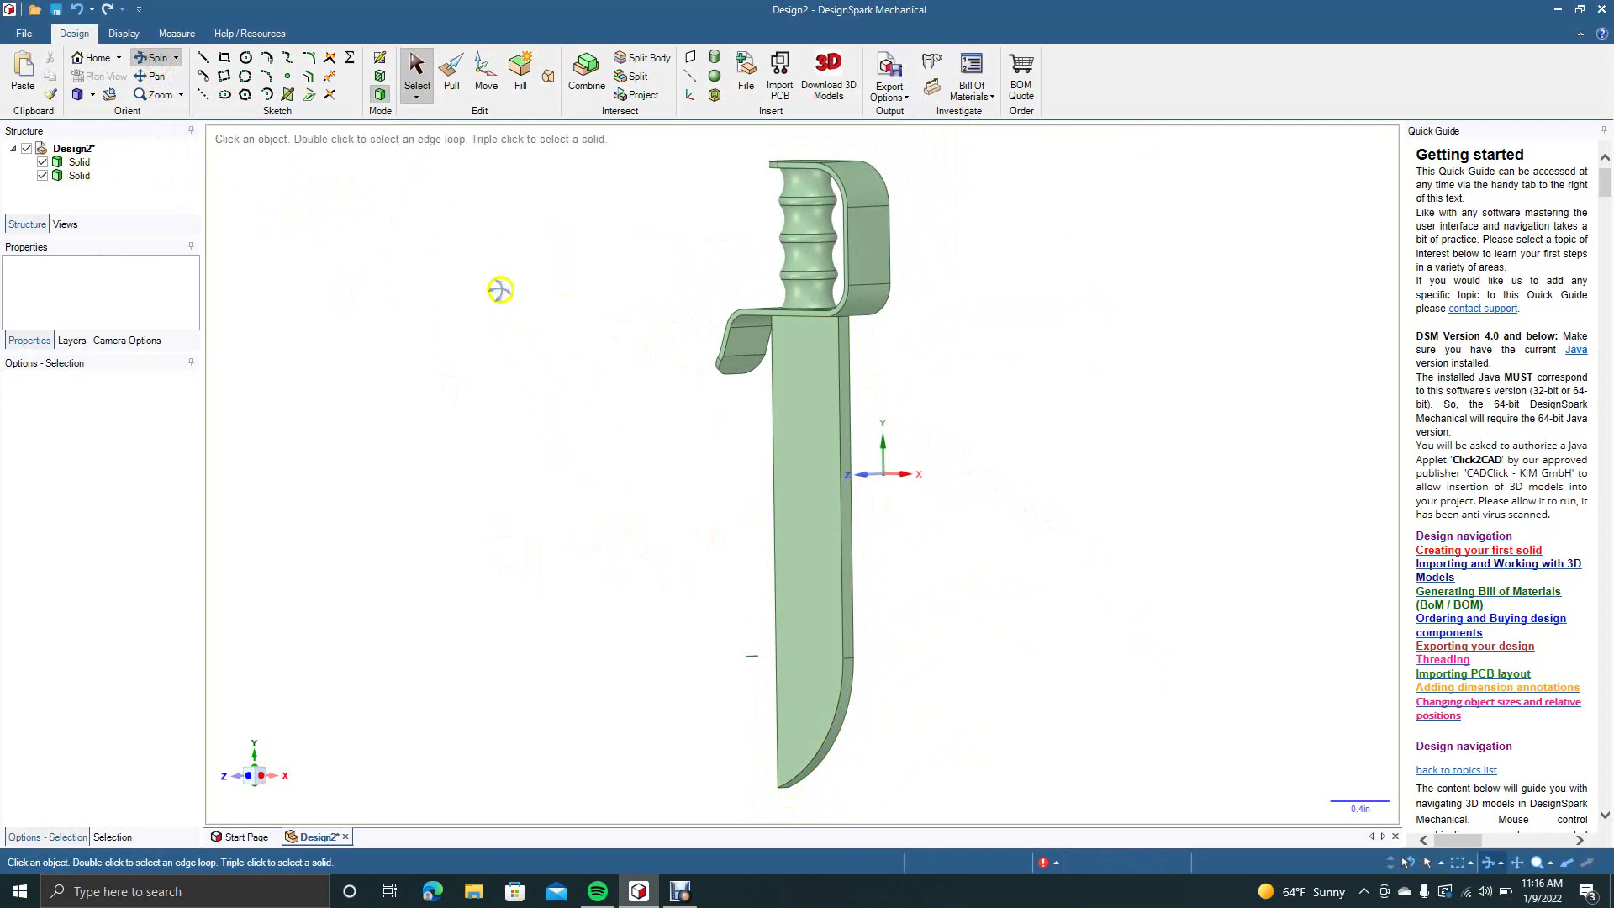
click(453, 88)
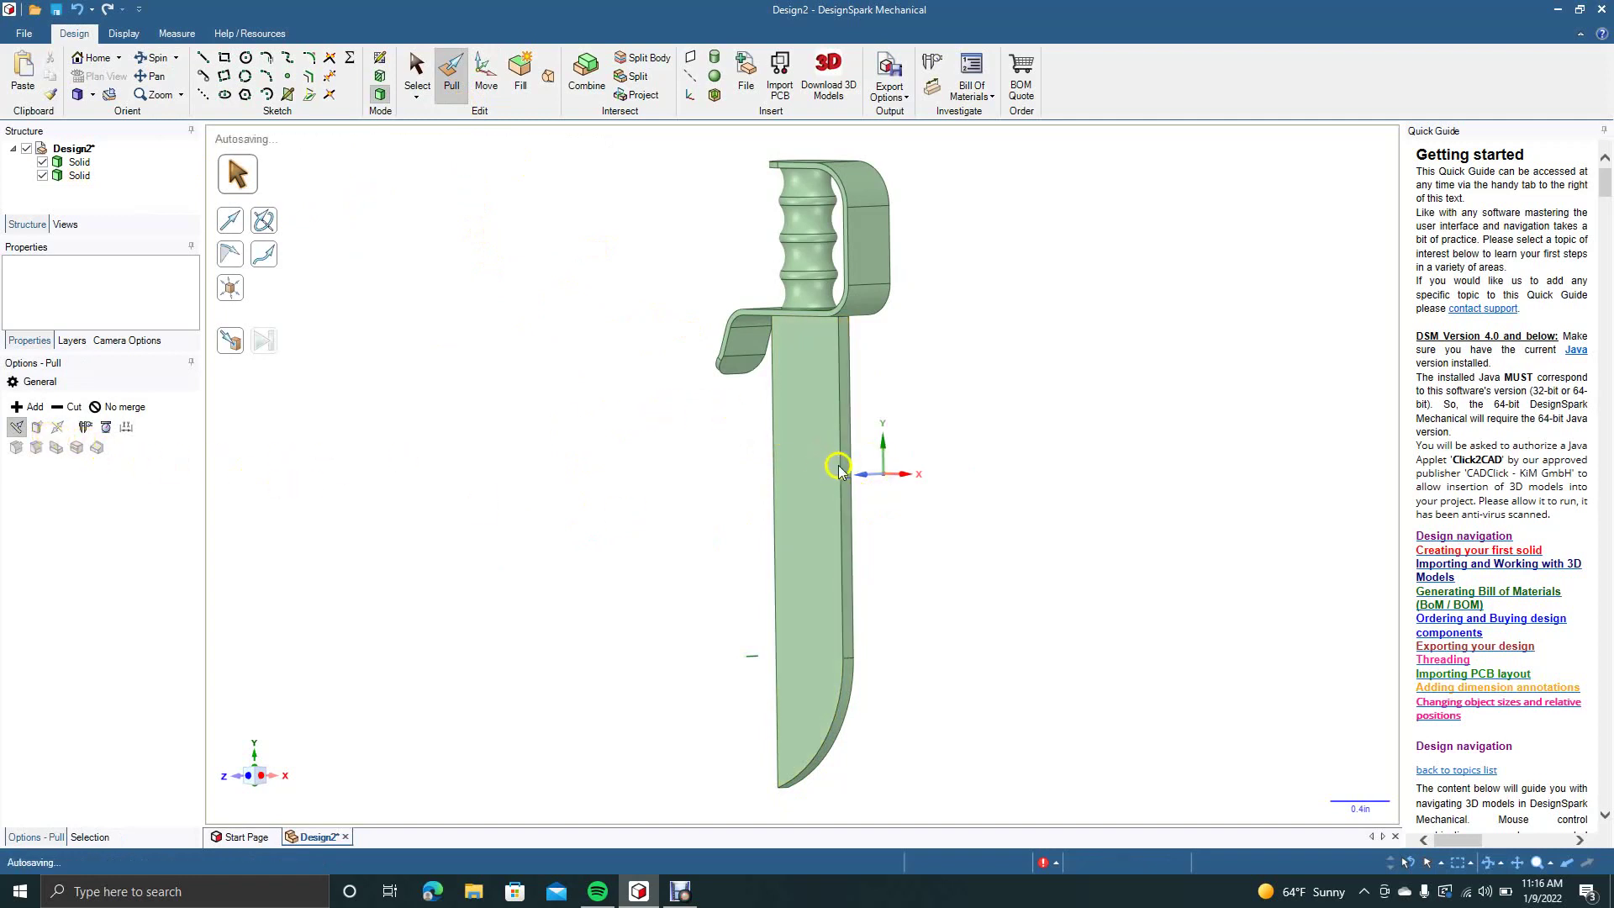
click(840, 471)
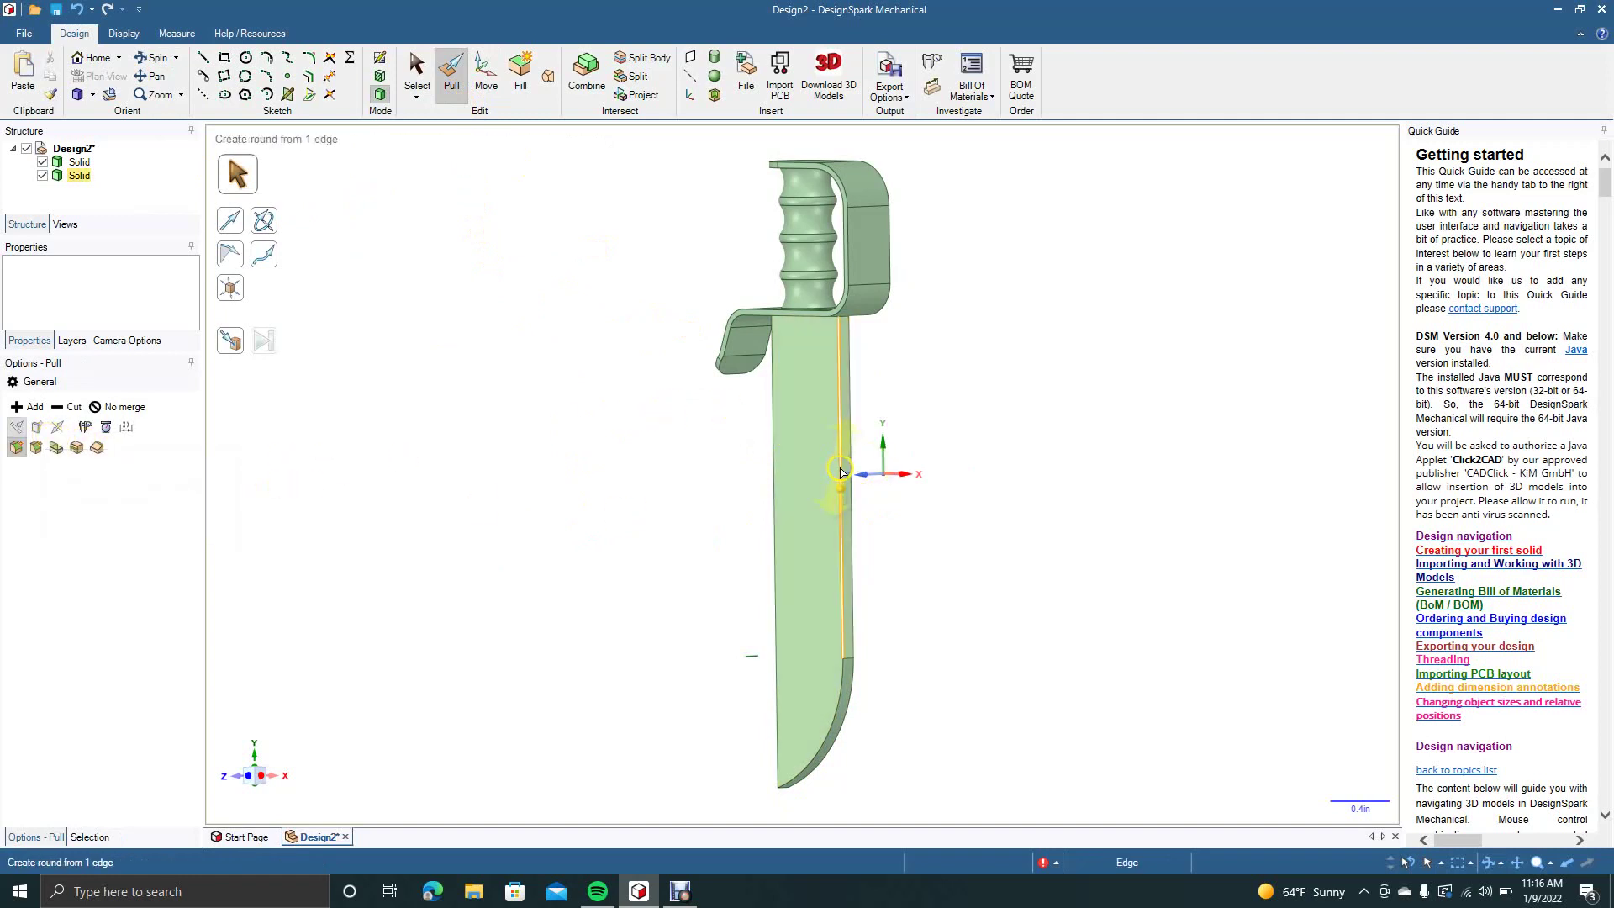
ctrl+click(836, 708)
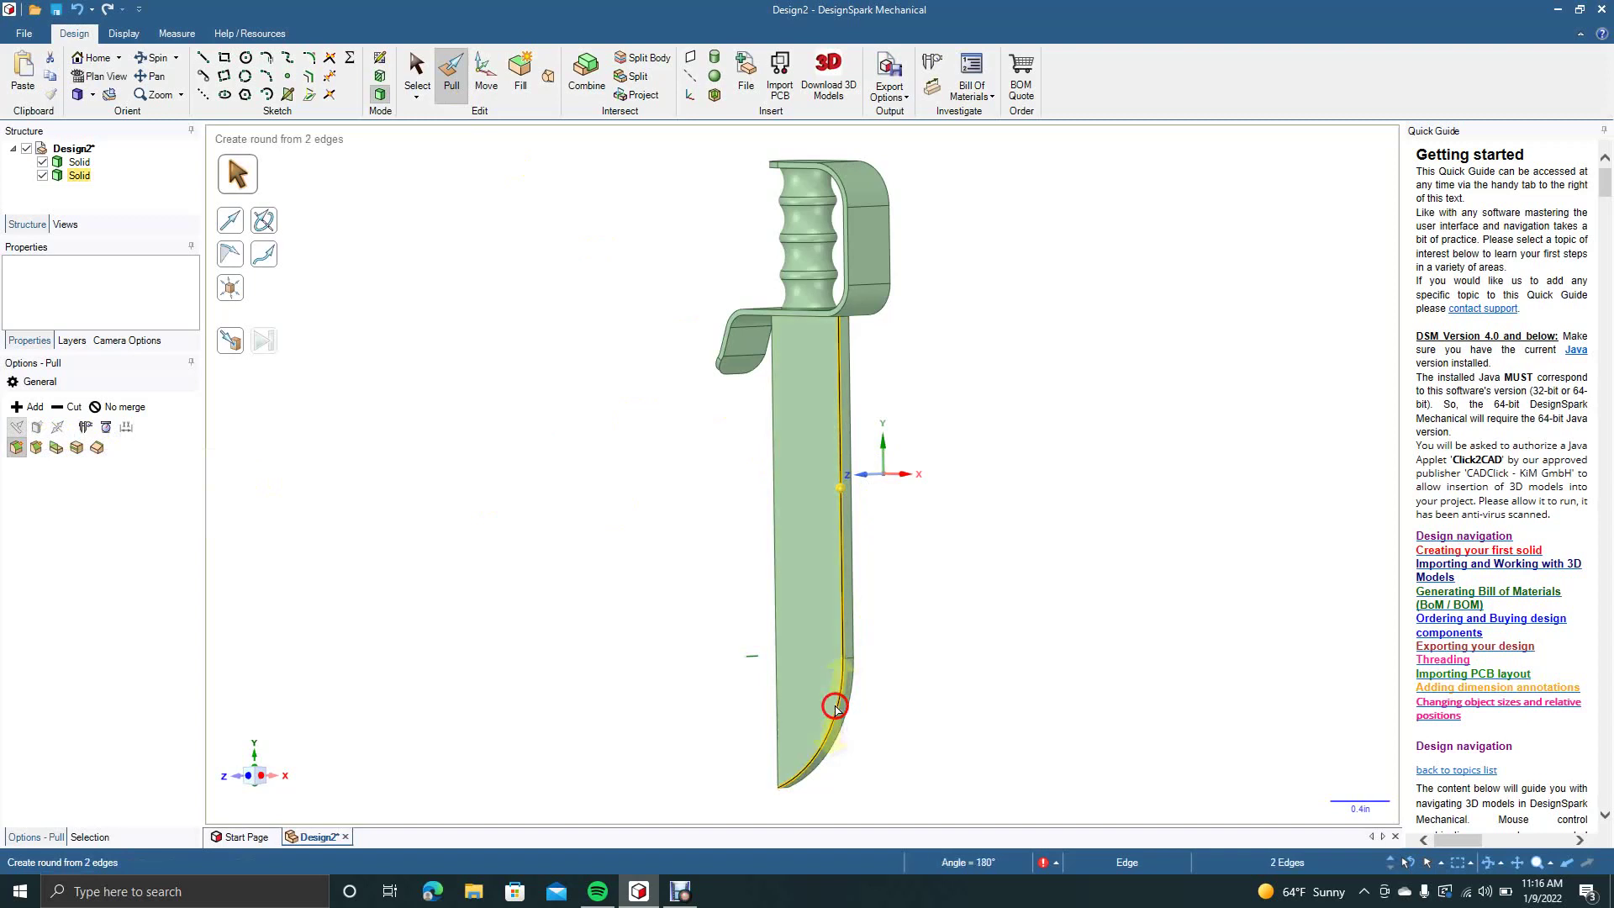
click(36, 448)
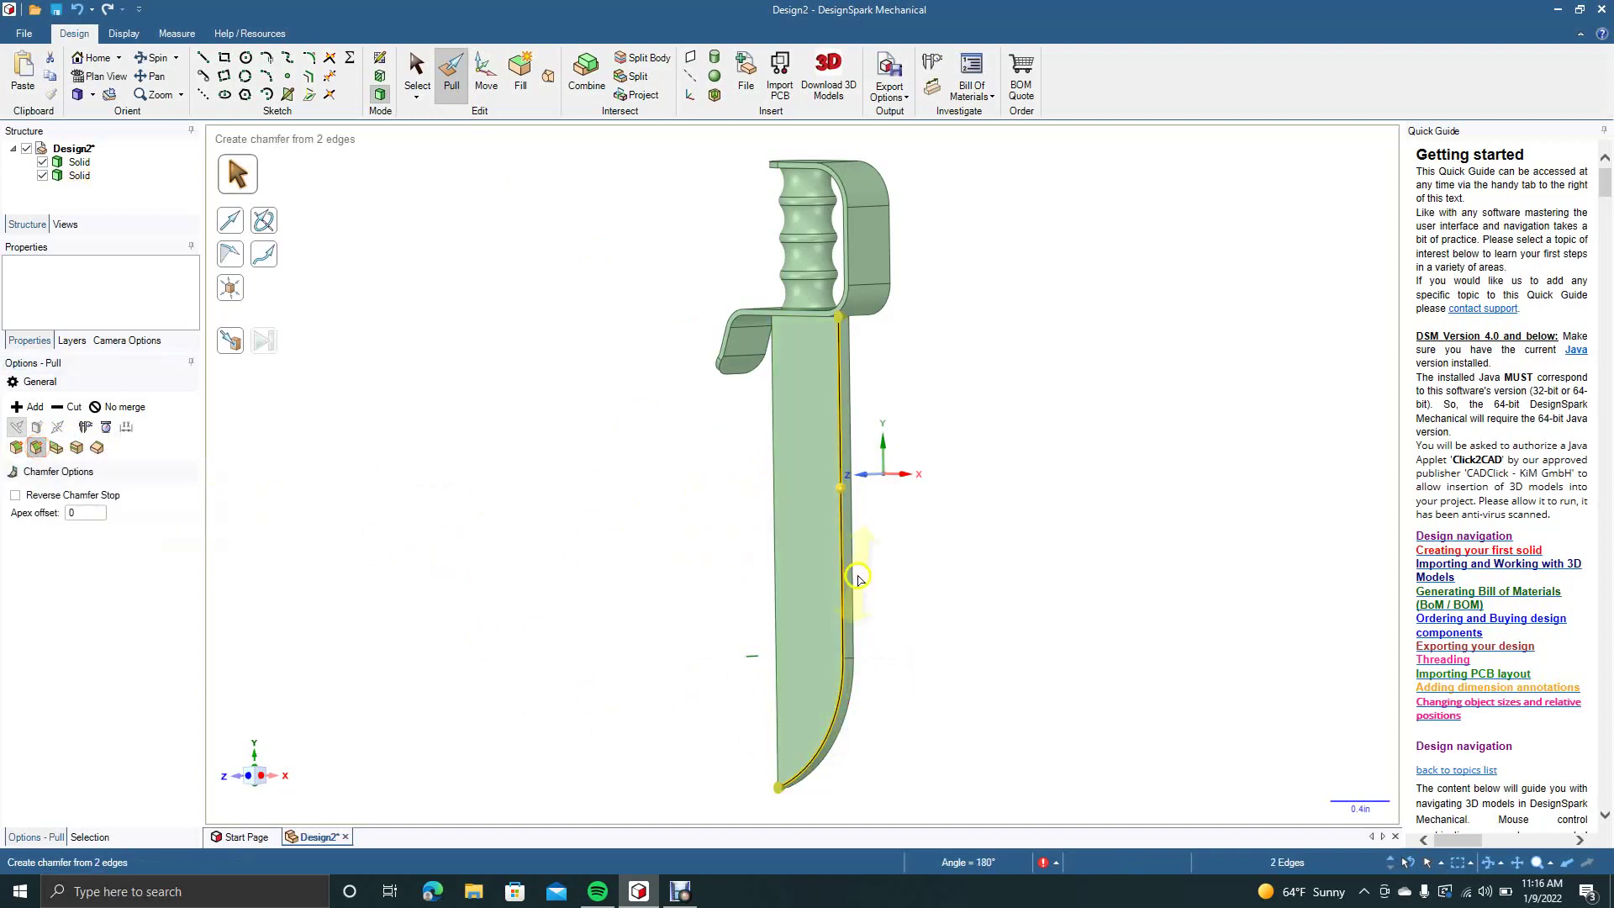
mouse_move(841, 575)
mouse_down()
mouse_move(815, 566)
mouse_move(835, 574)
mouse_up()
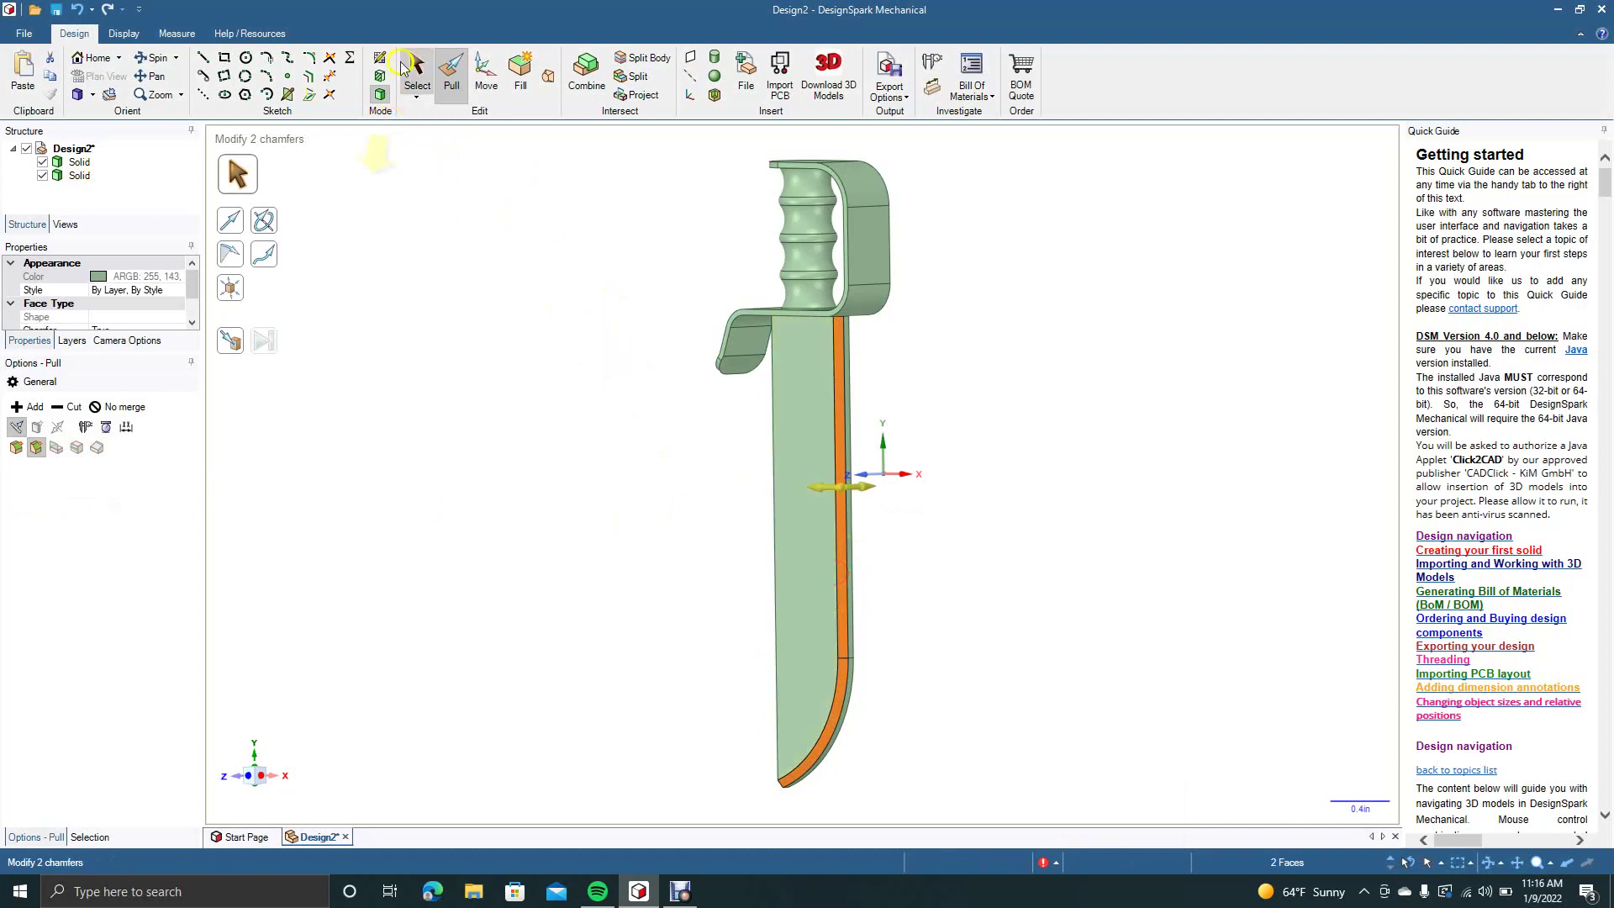
click(410, 69)
click(498, 503)
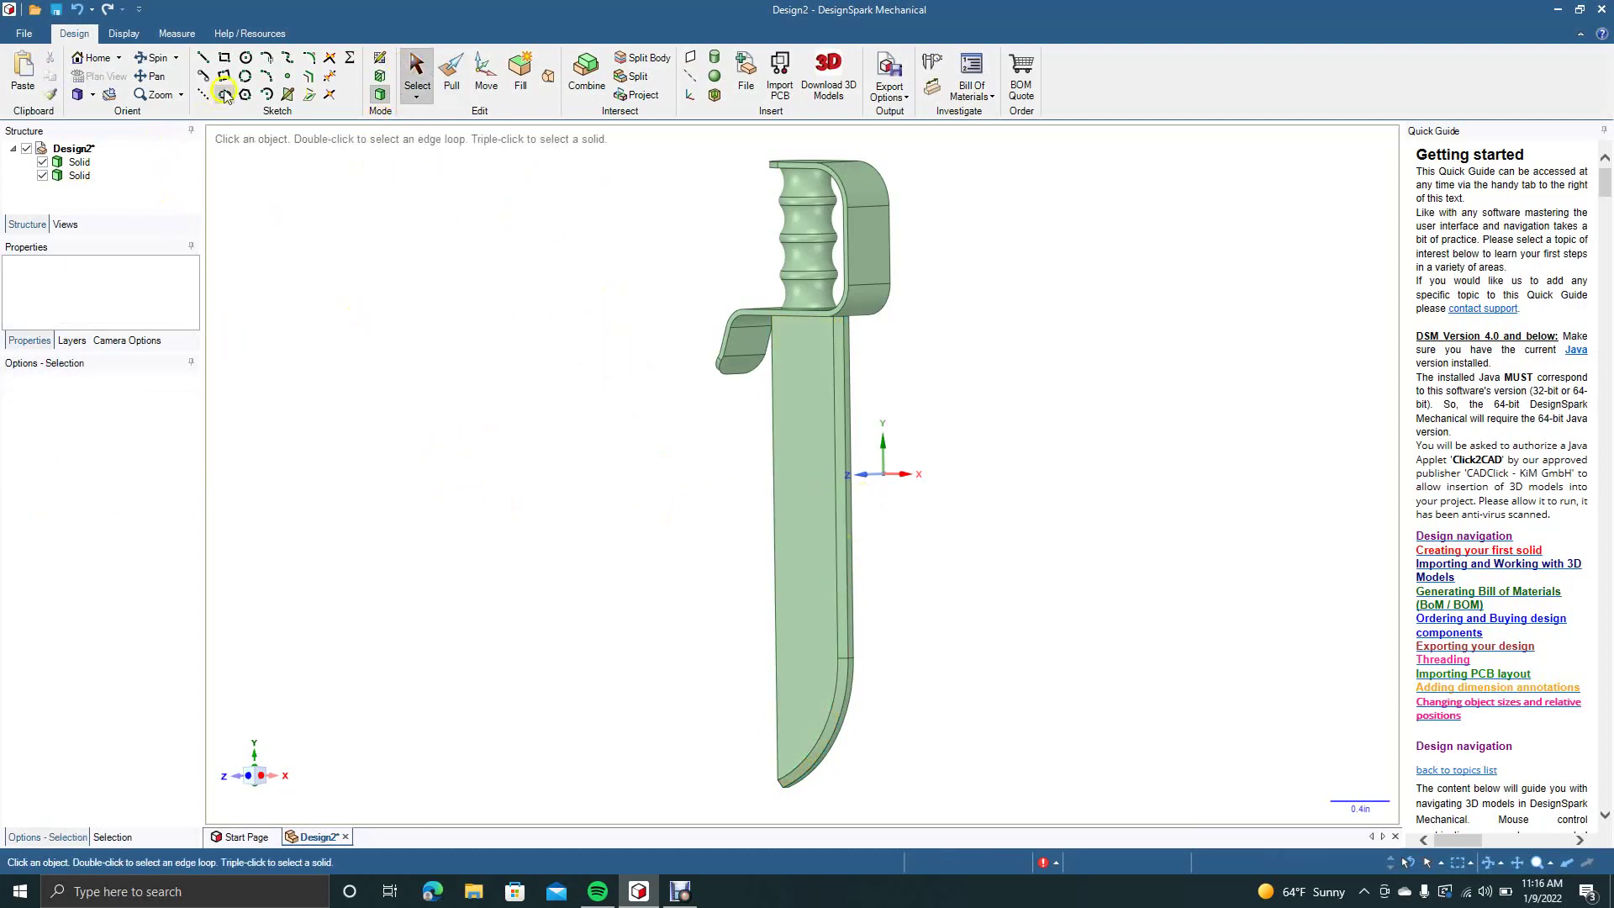
Chamfer the straight and curved cutting edges on the back face of the blade by 0.05 in
click(162, 59)
drag(1066, 454, 819, 469)
click(420, 80)
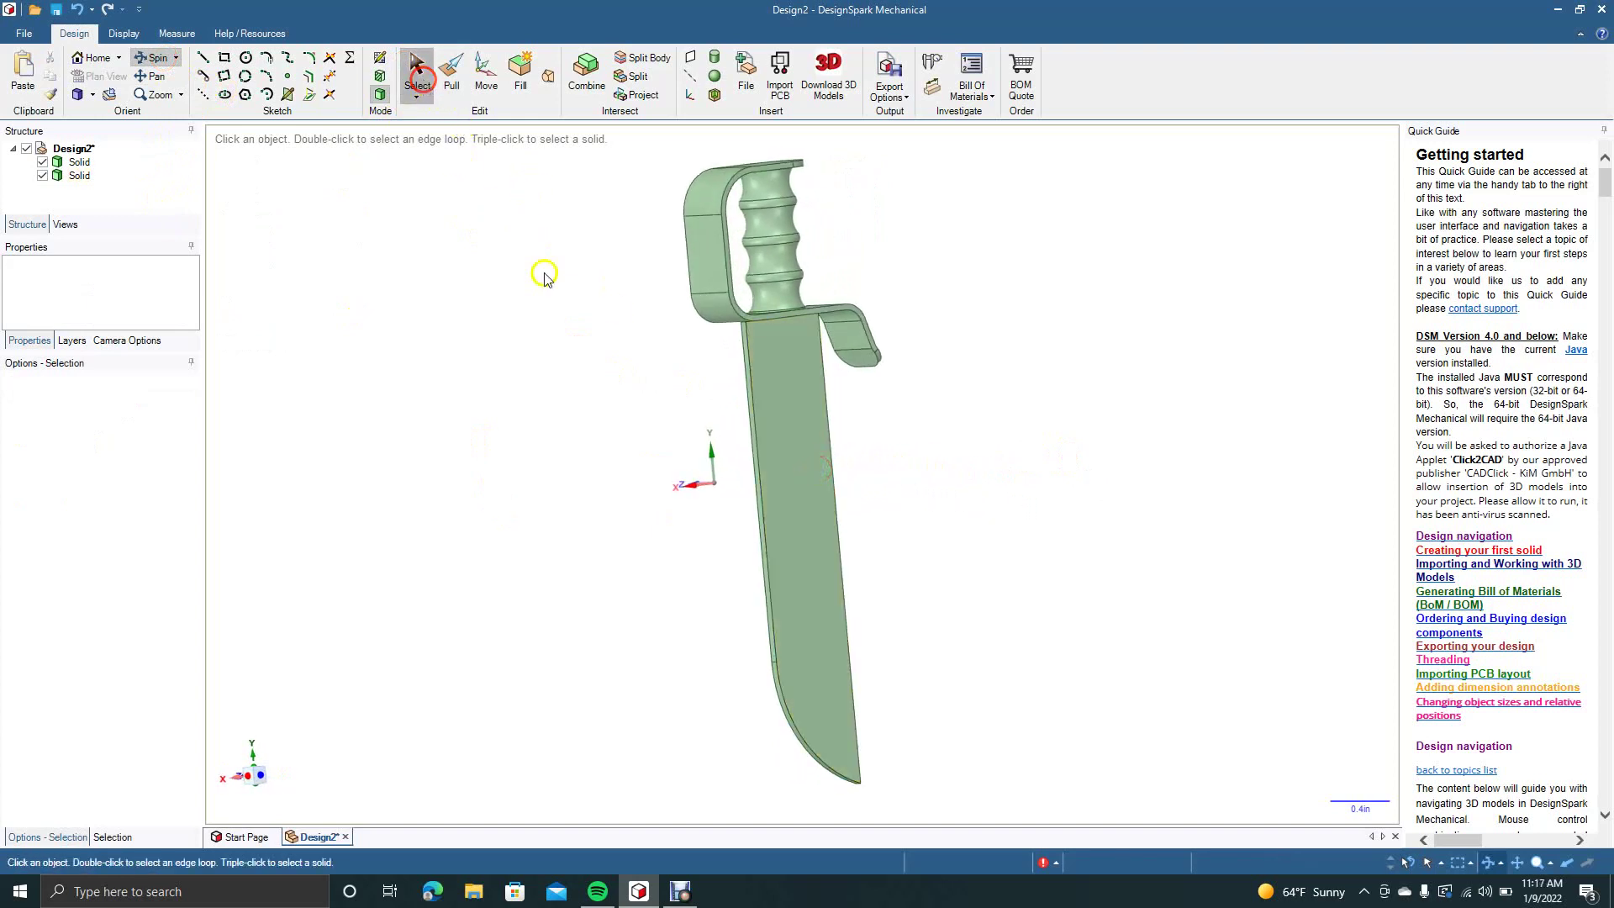
click(760, 486)
click(759, 486)
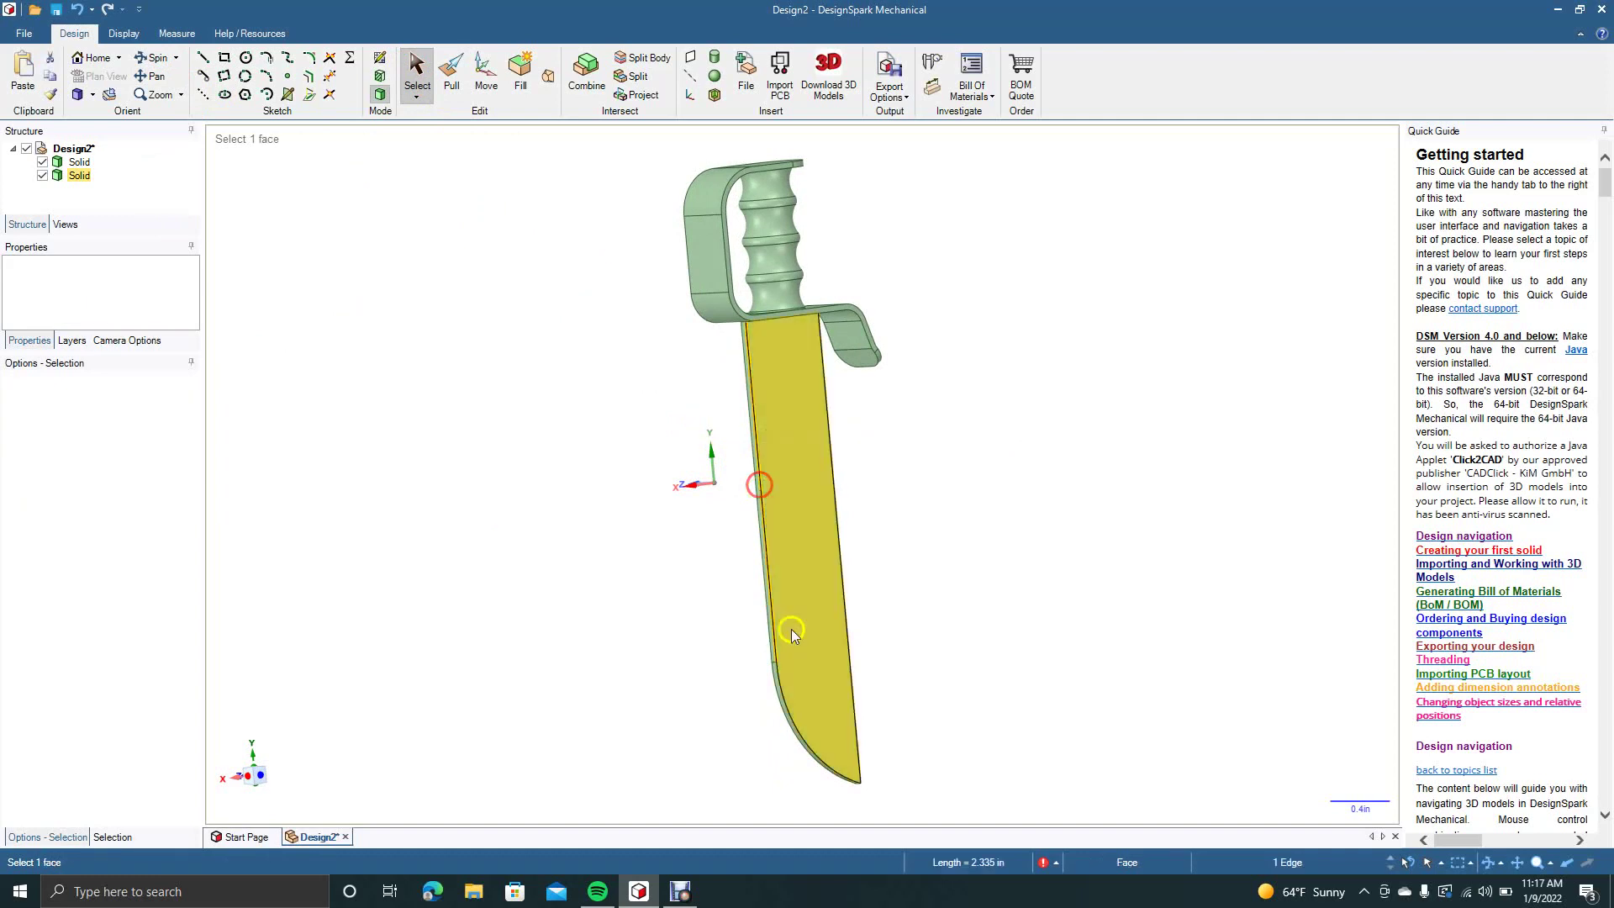
ctrl+click(798, 728)
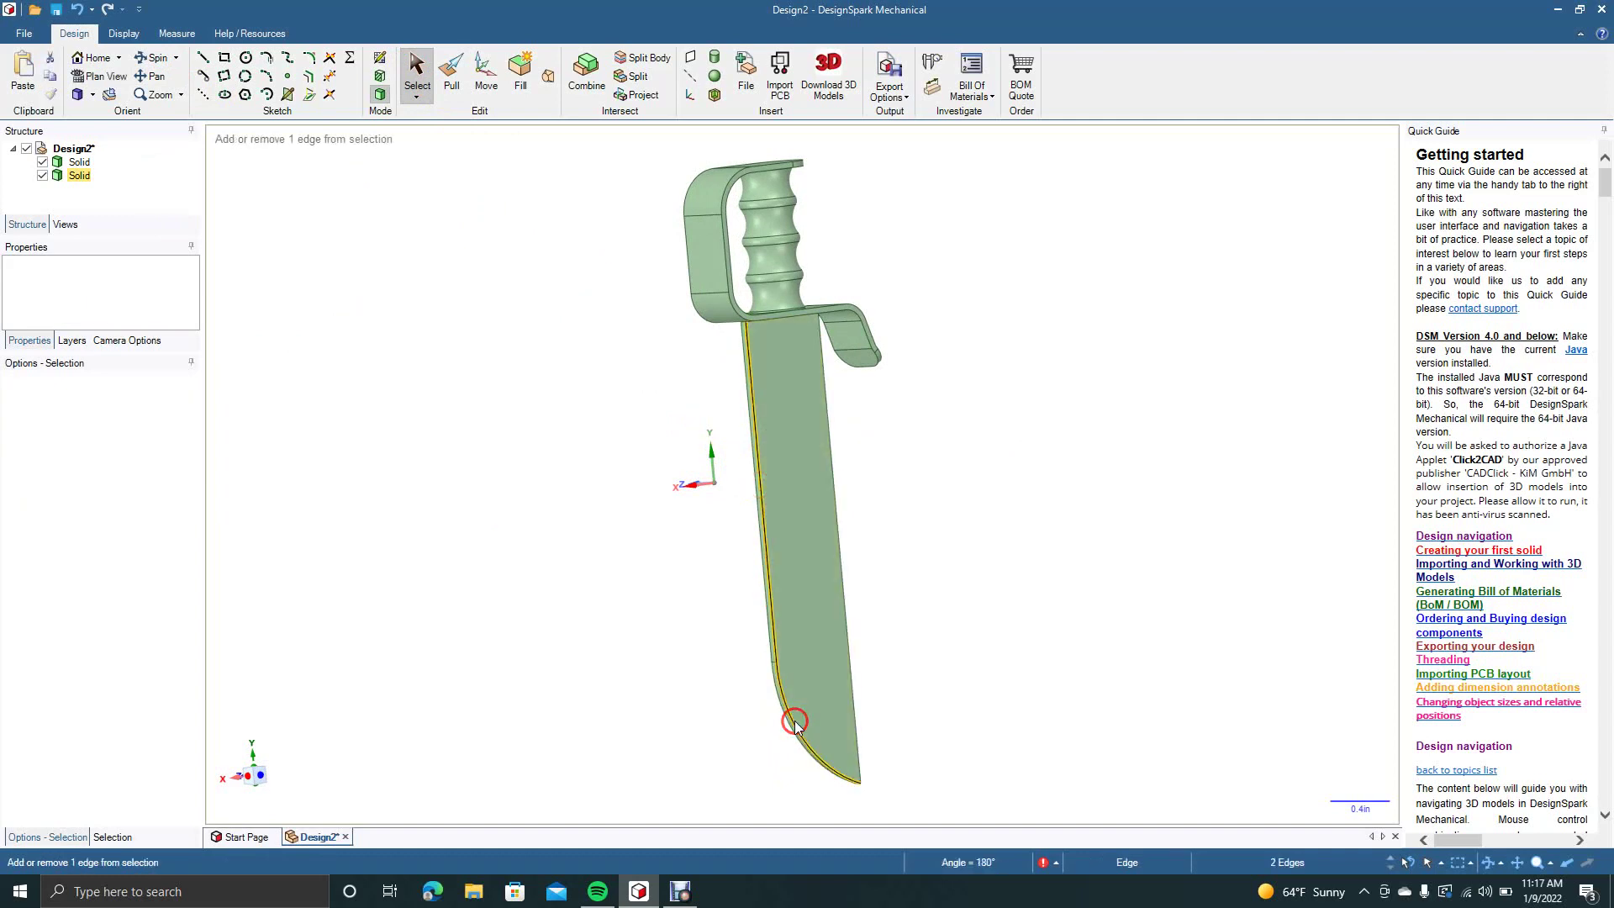
click(452, 97)
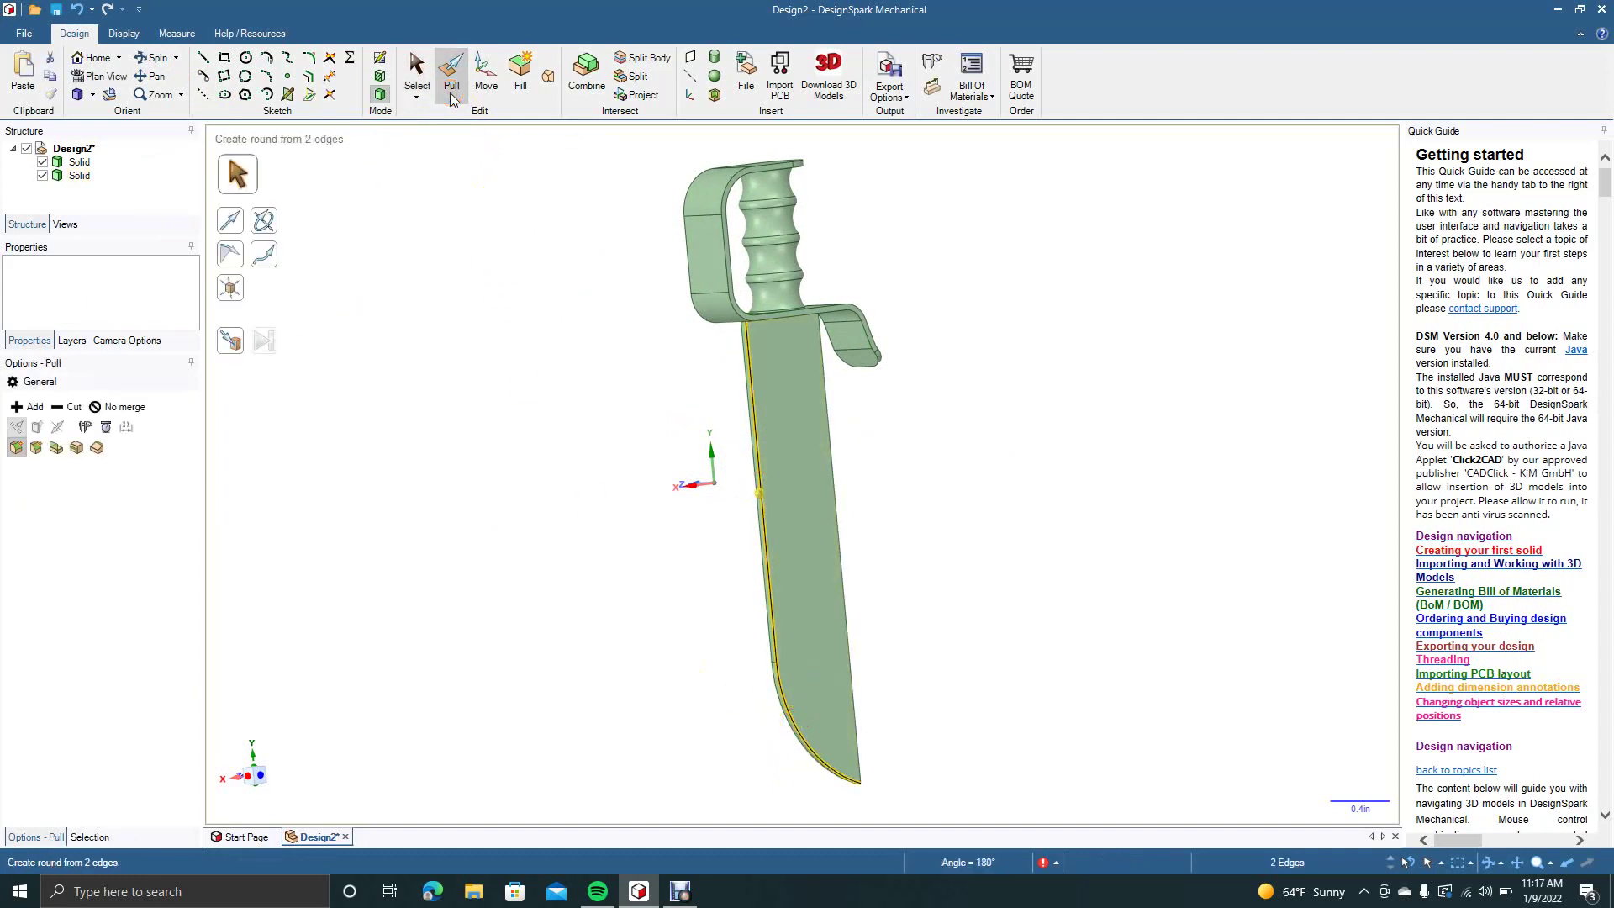
click(37, 451)
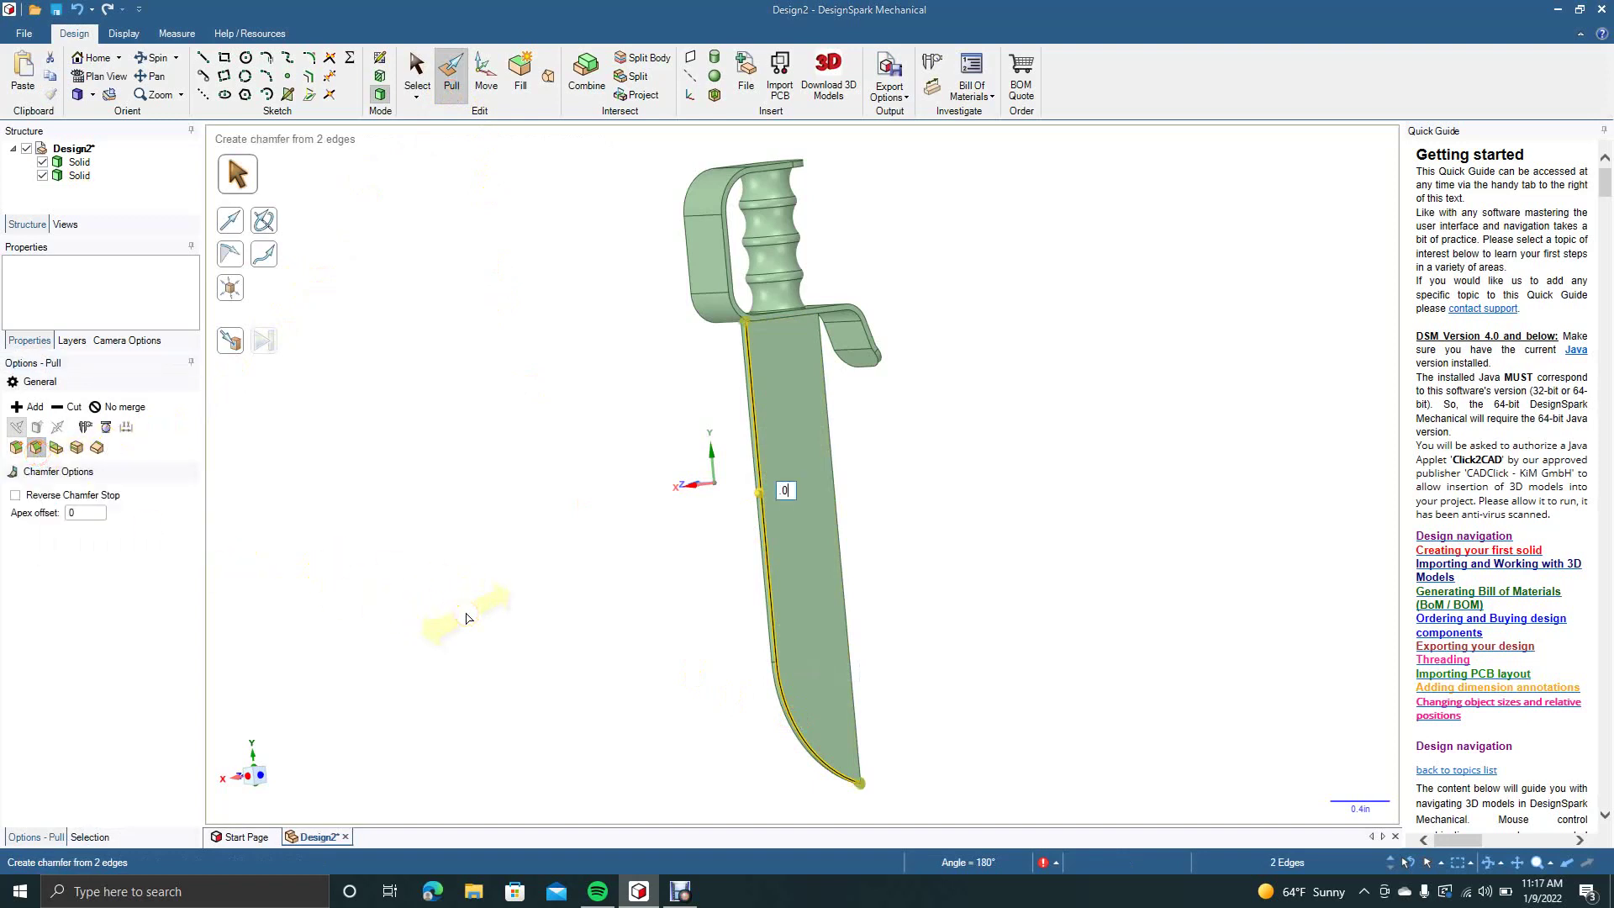
text(.05)
key(Return)
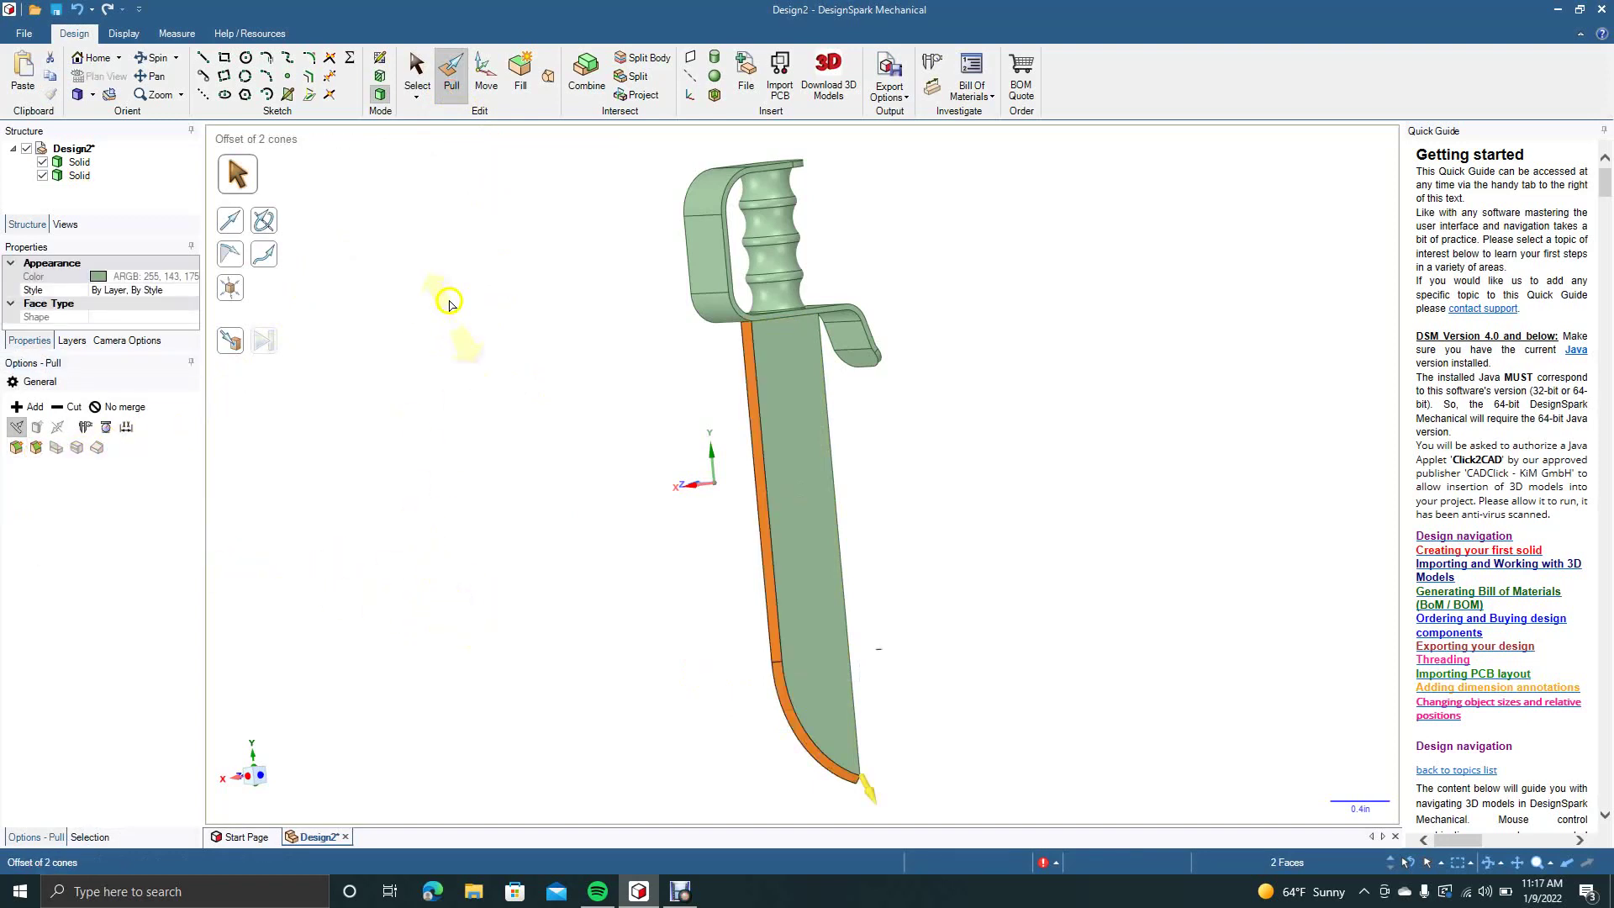
click(417, 68)
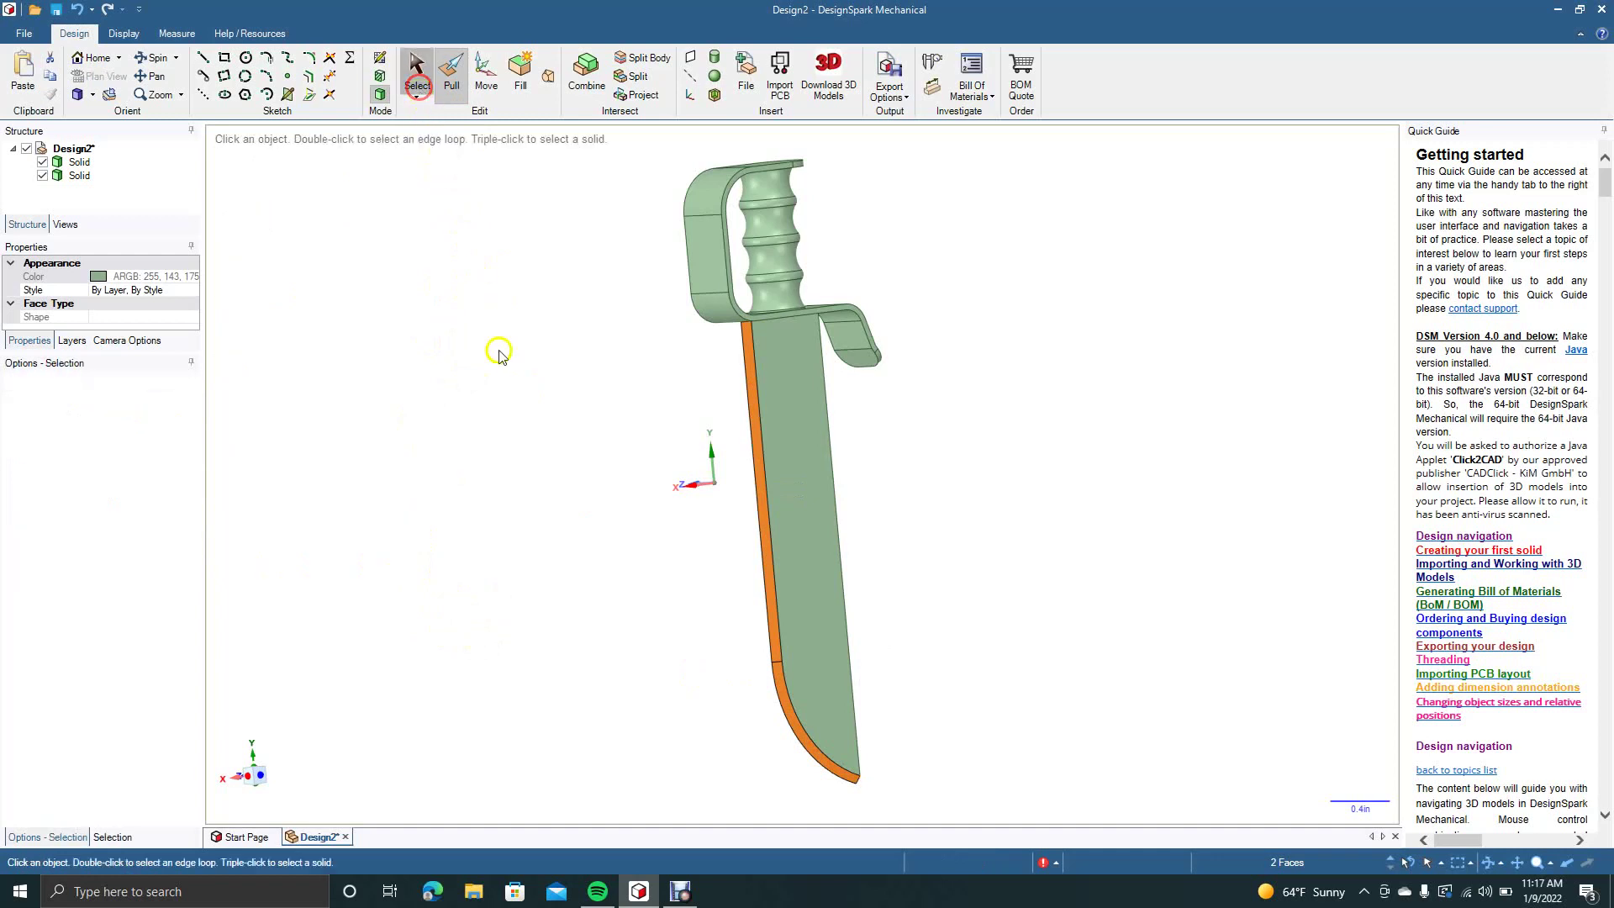
Pattern both knife solids along the X axis with a count of 2 and a spacing of 1.500 in
click(165, 56)
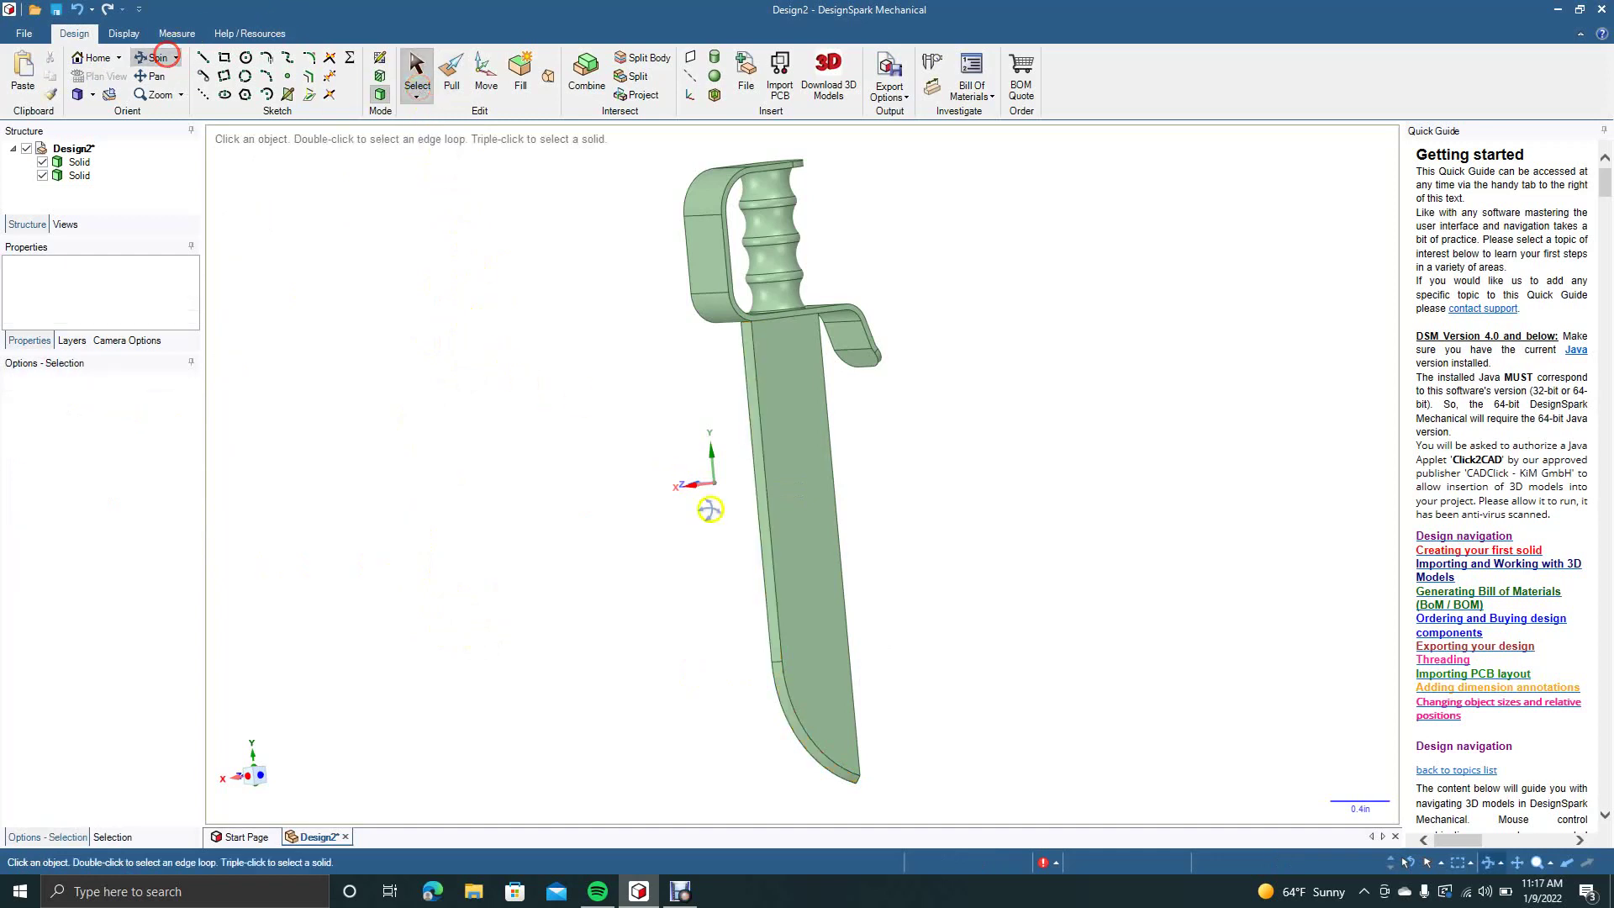
drag(637, 491, 1065, 637)
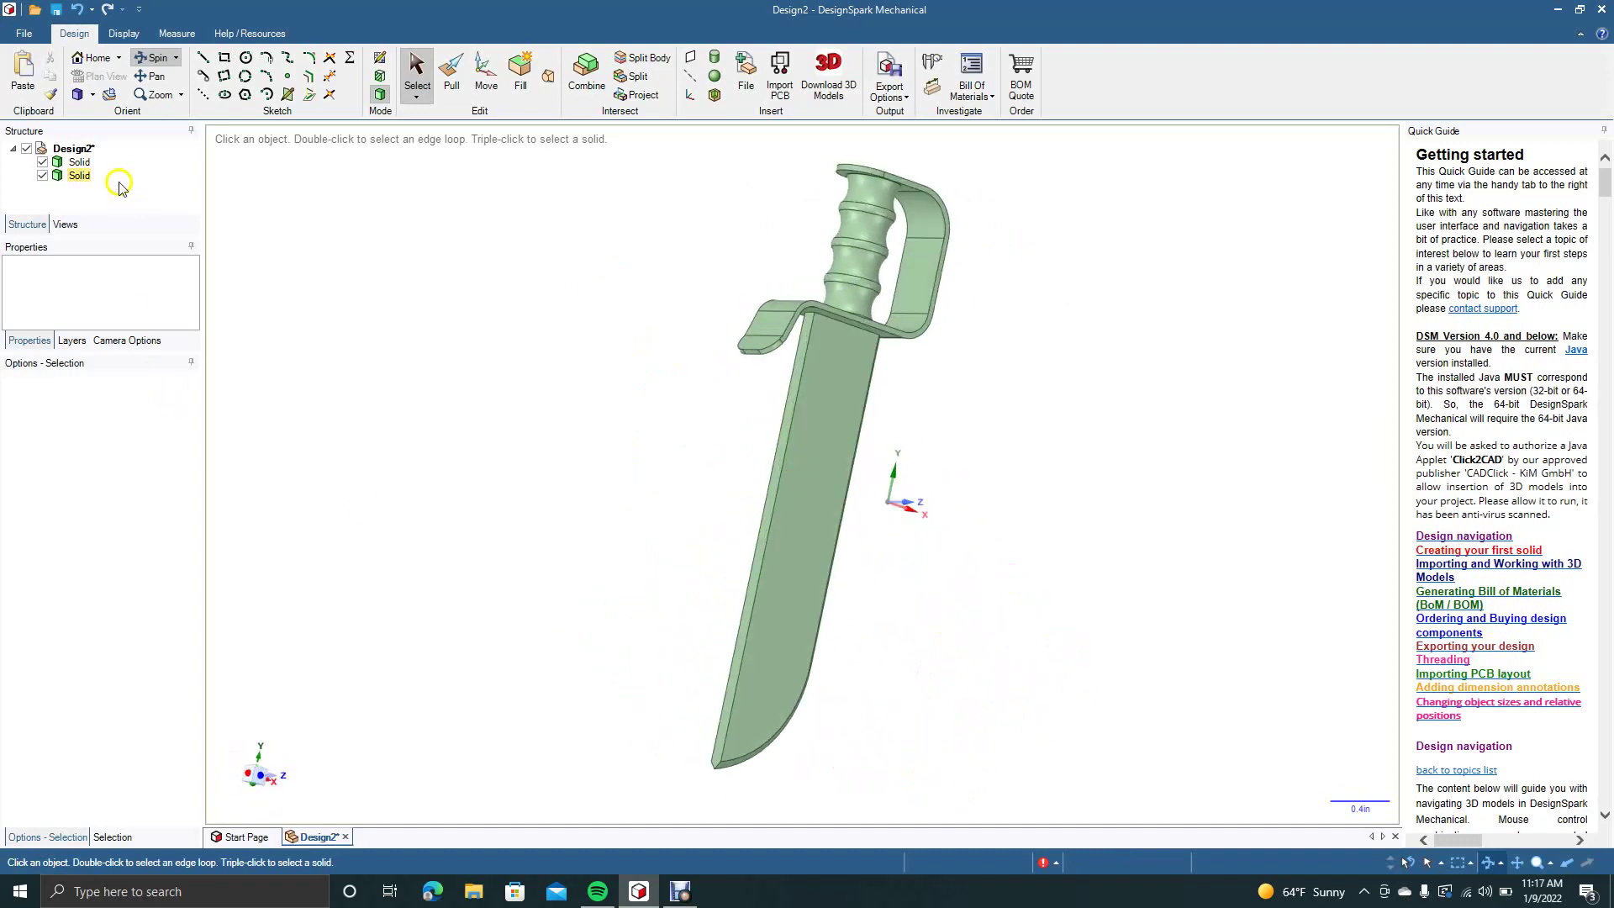
click(94, 94)
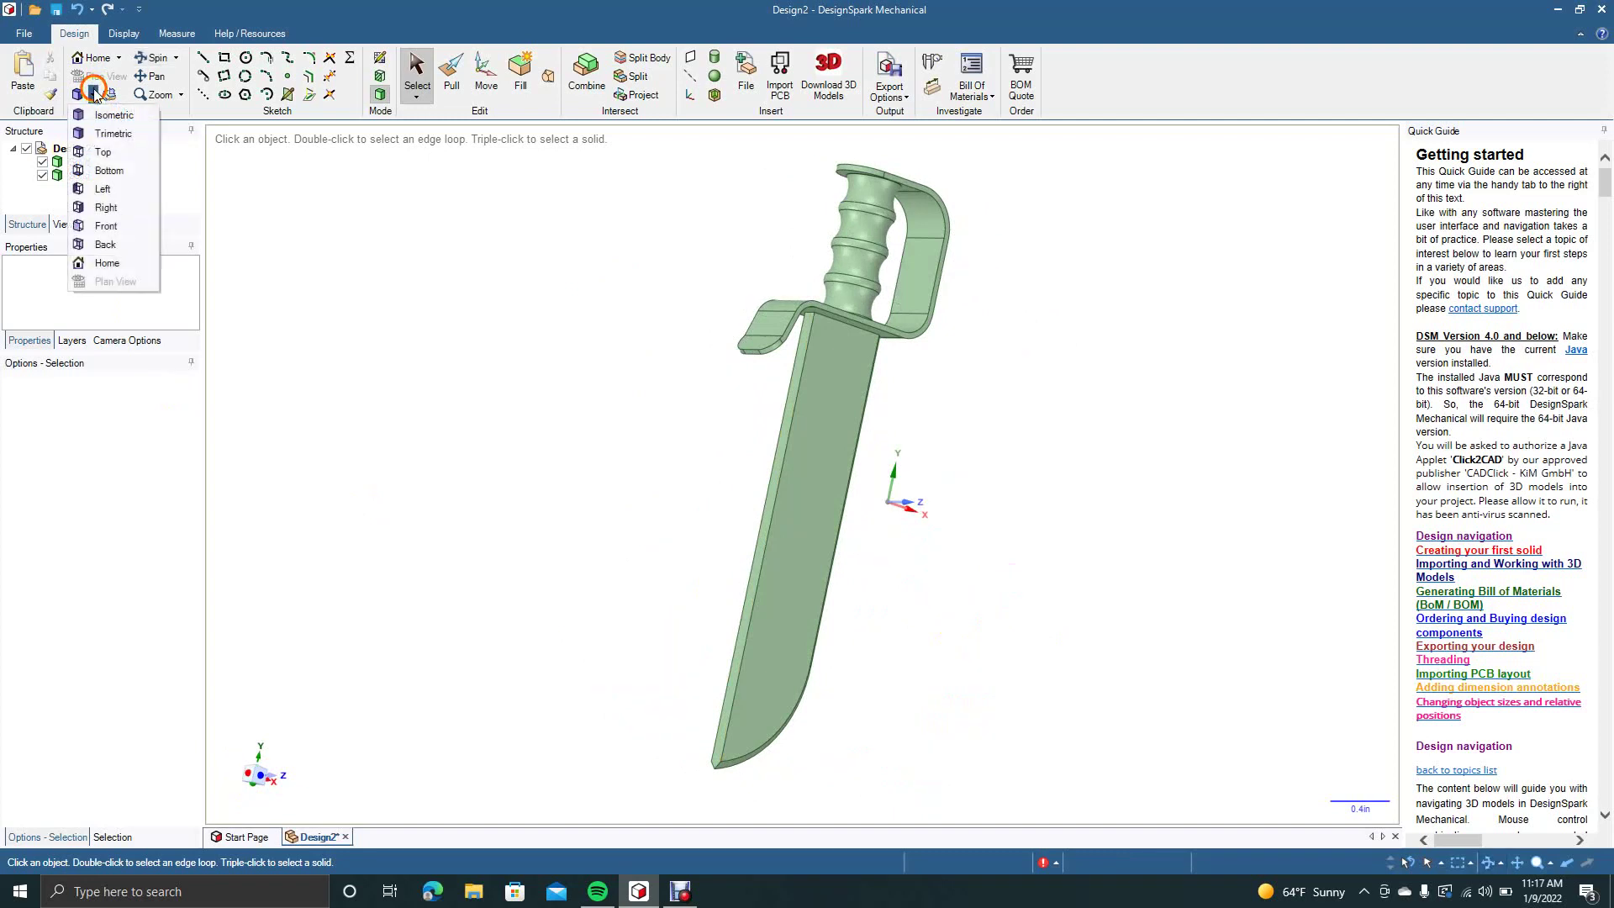
click(109, 151)
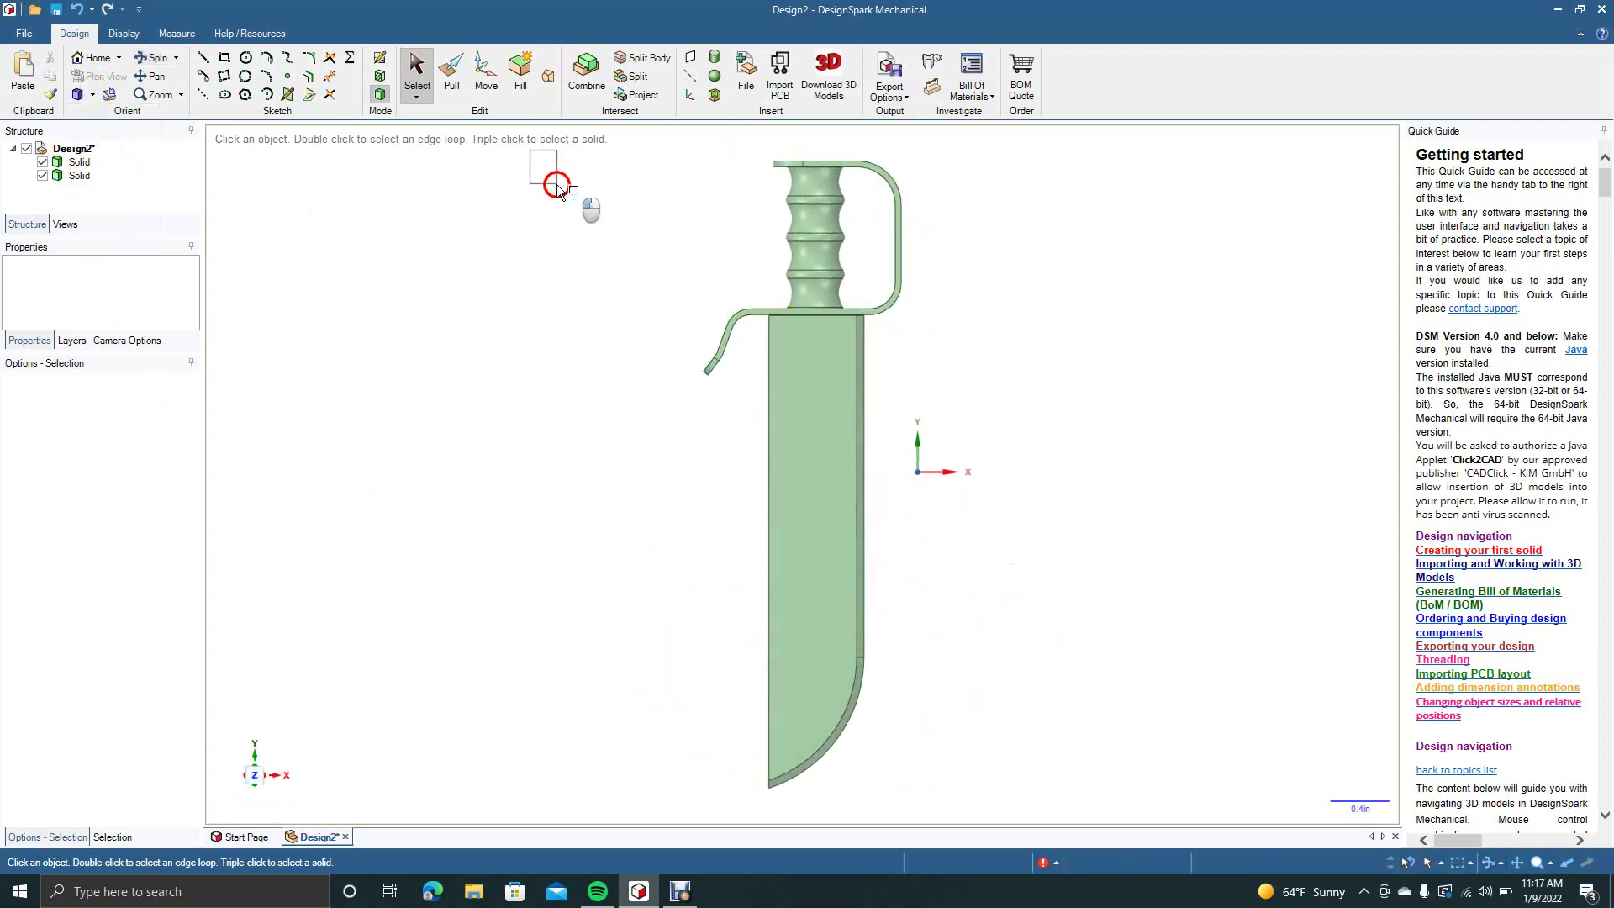
key(ctrl+a)
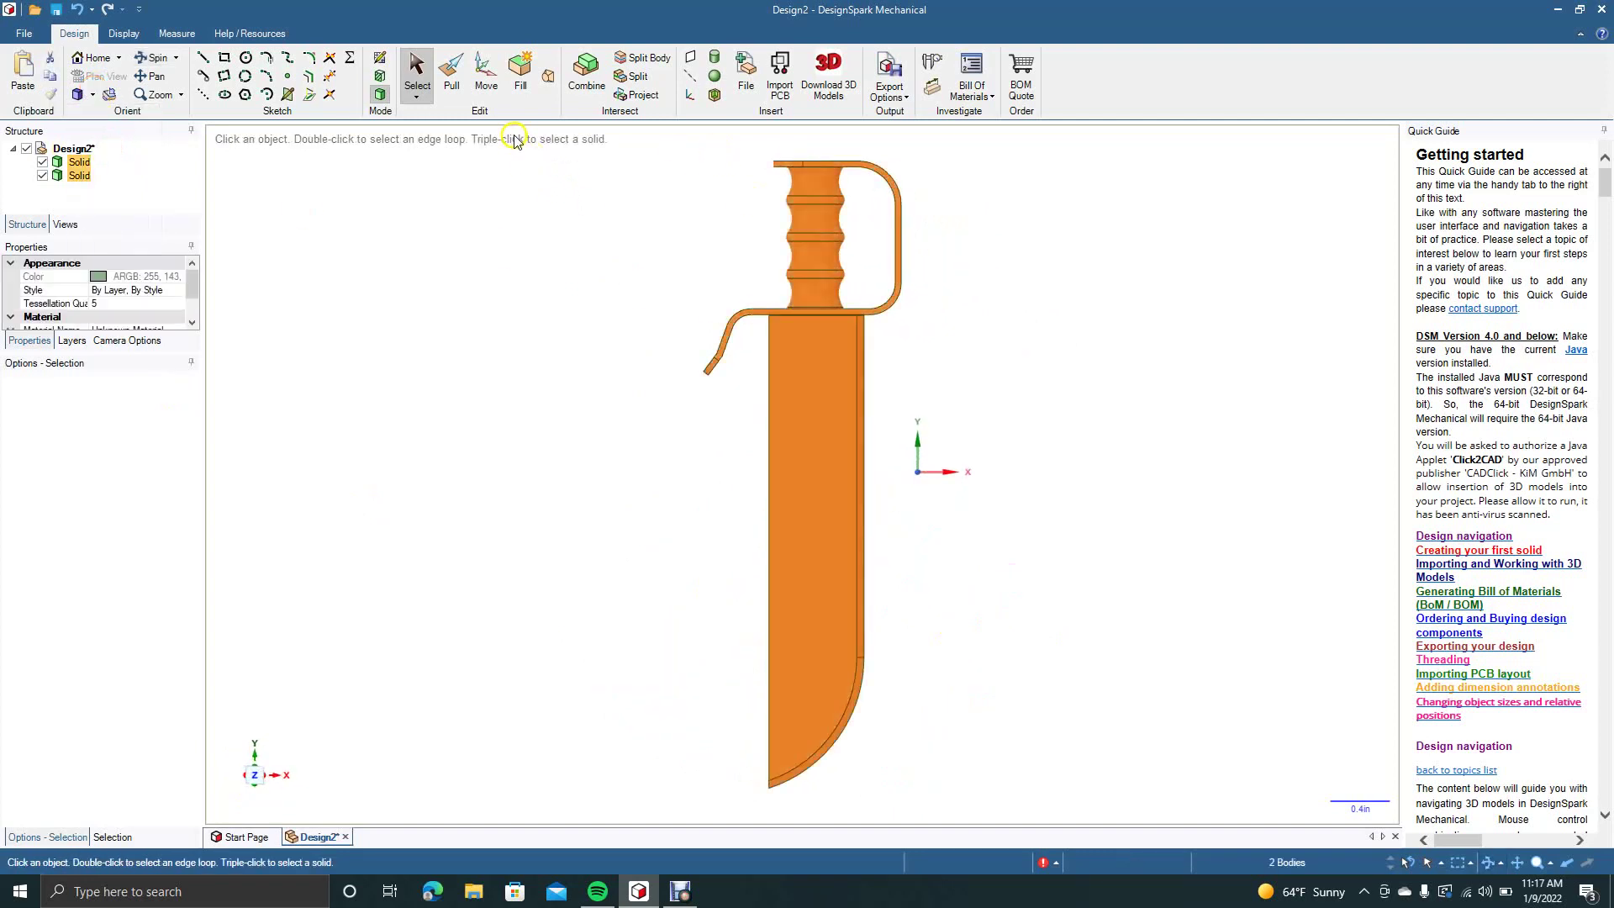
click(489, 84)
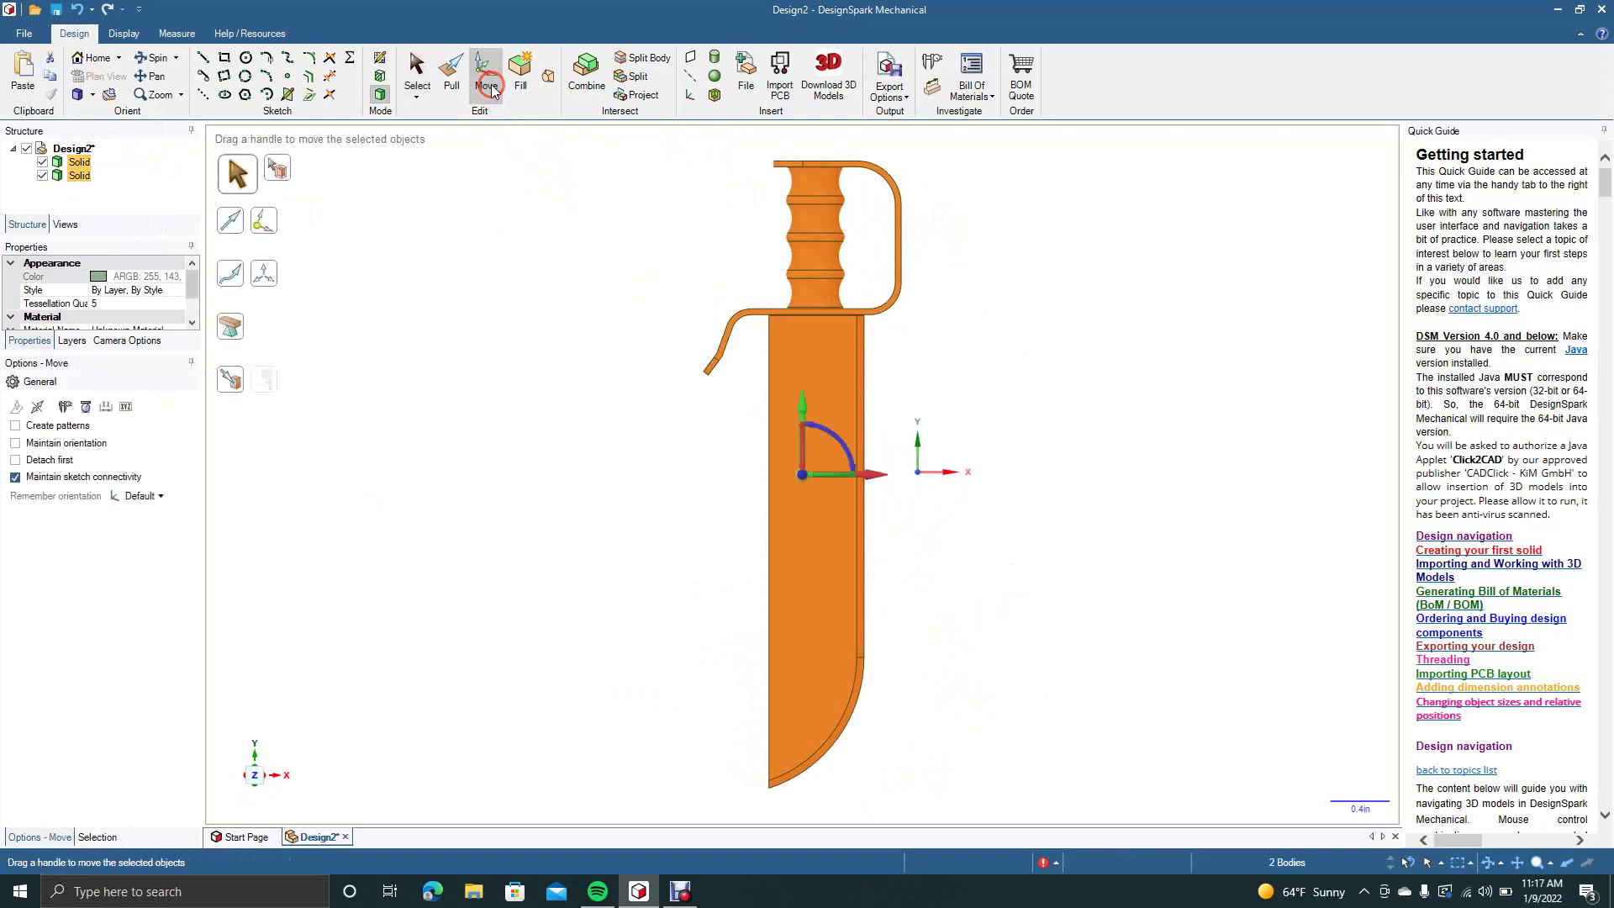
click(57, 425)
drag(873, 476, 1089, 498)
click(536, 508)
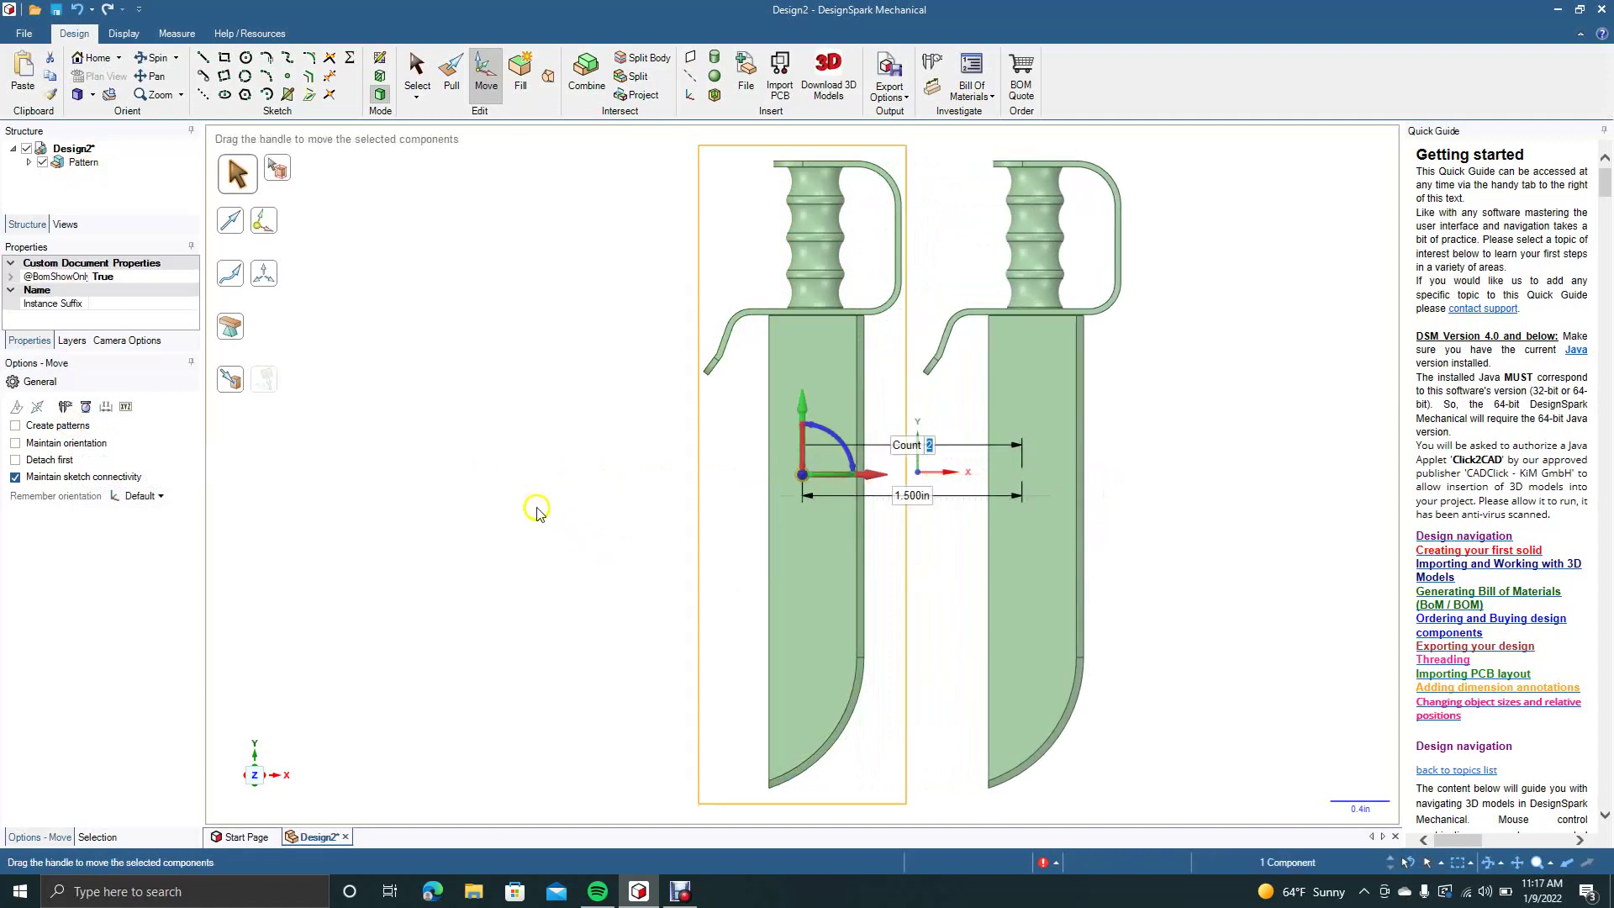
click(121, 124)
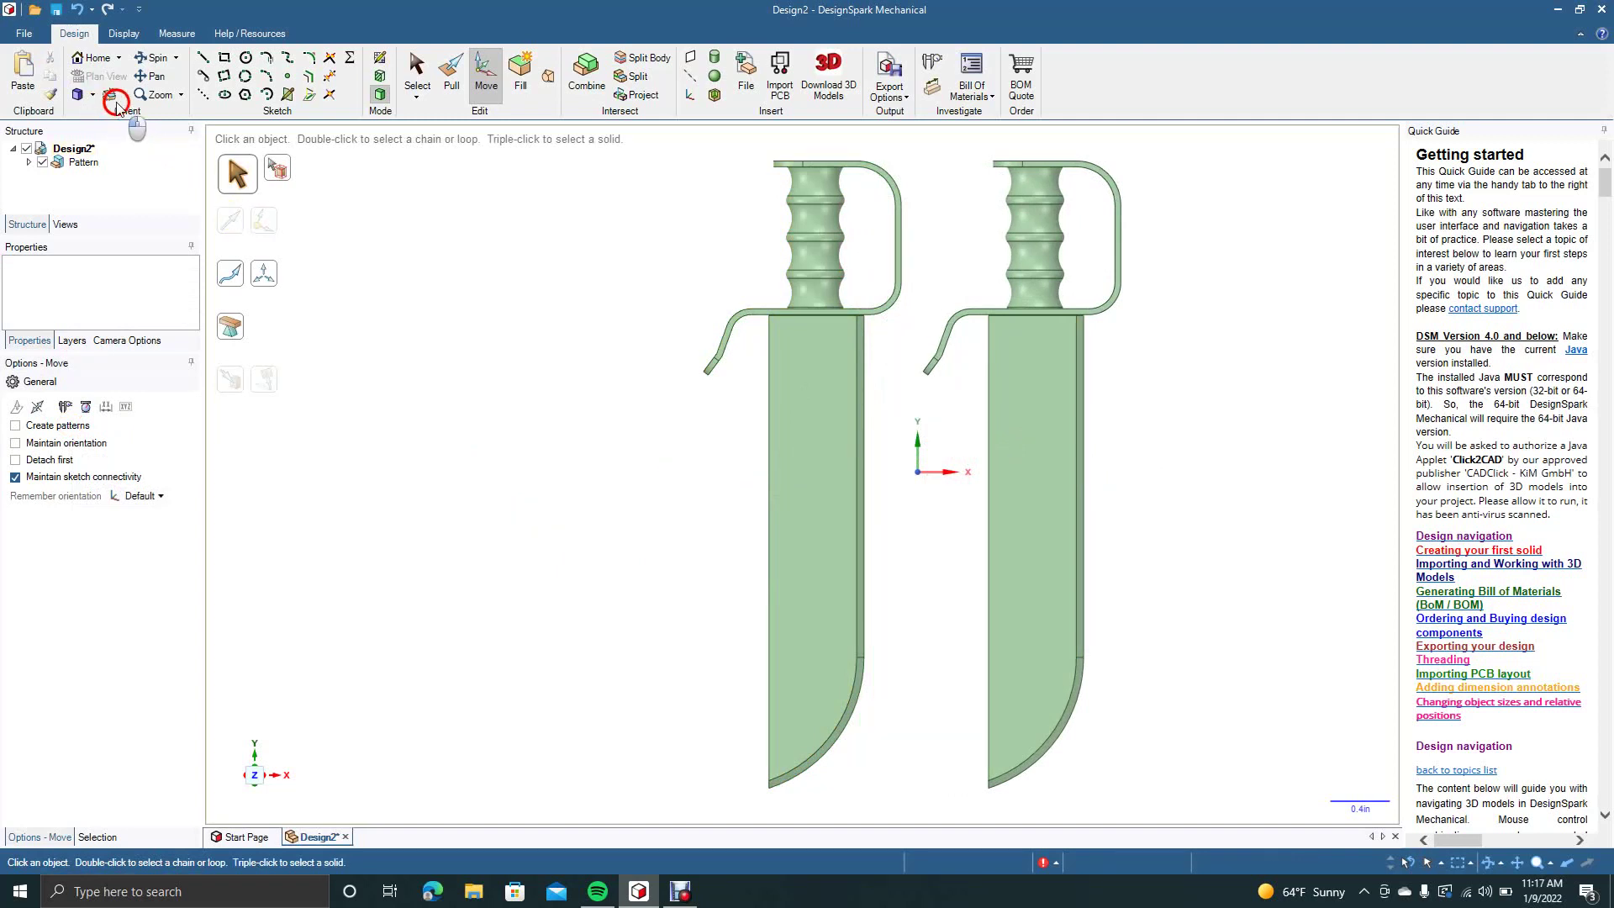
click(154, 79)
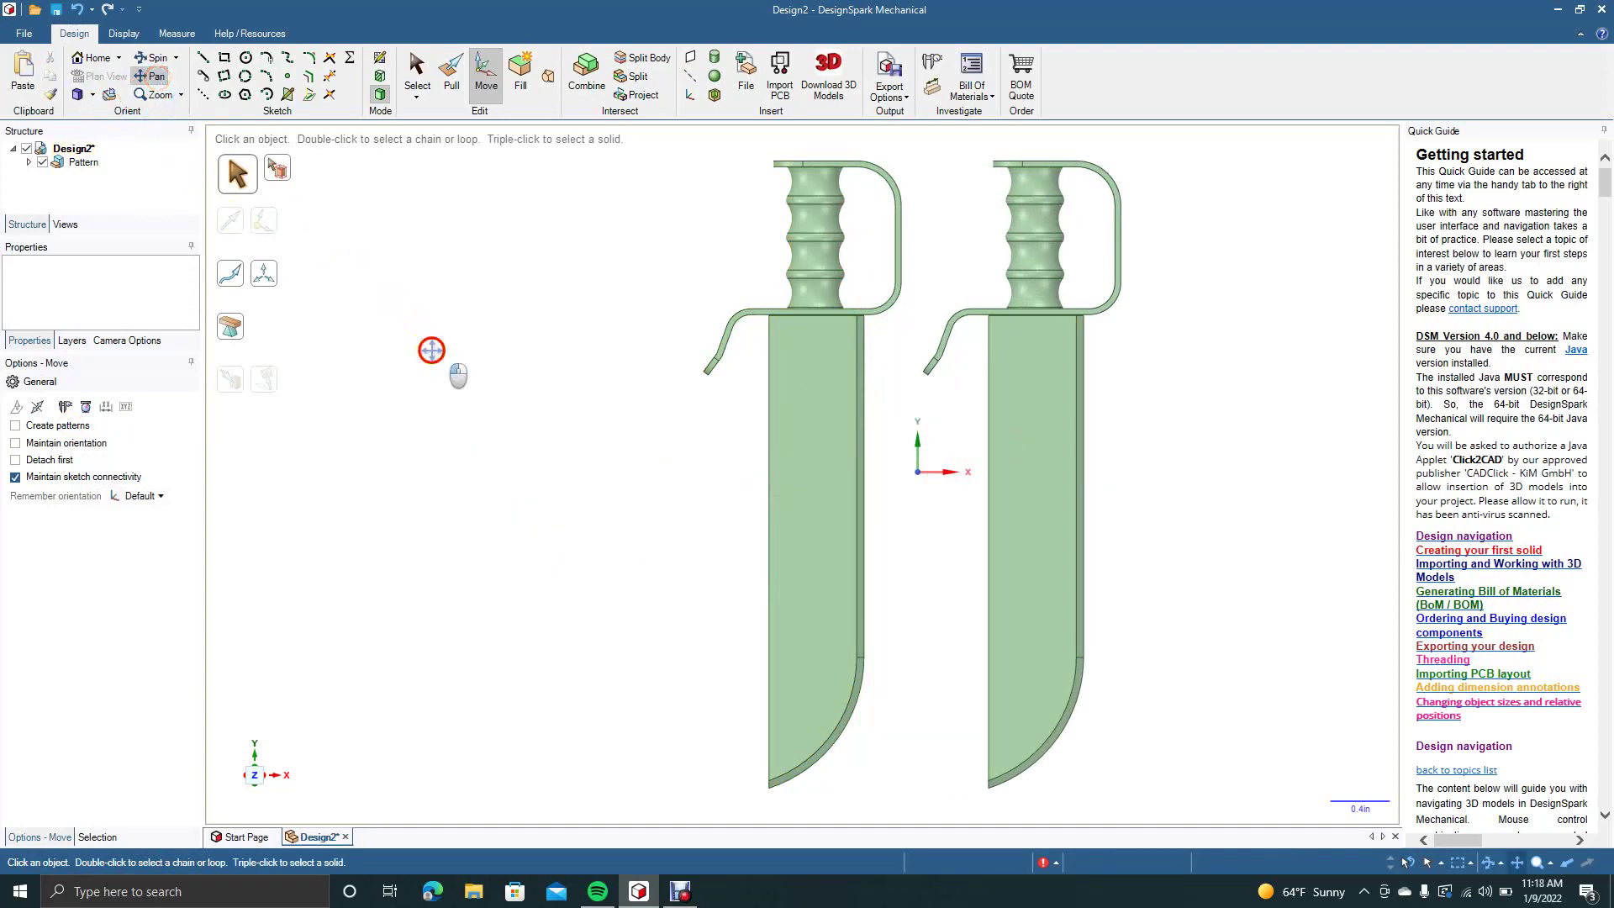
drag(432, 349, 266, 353)
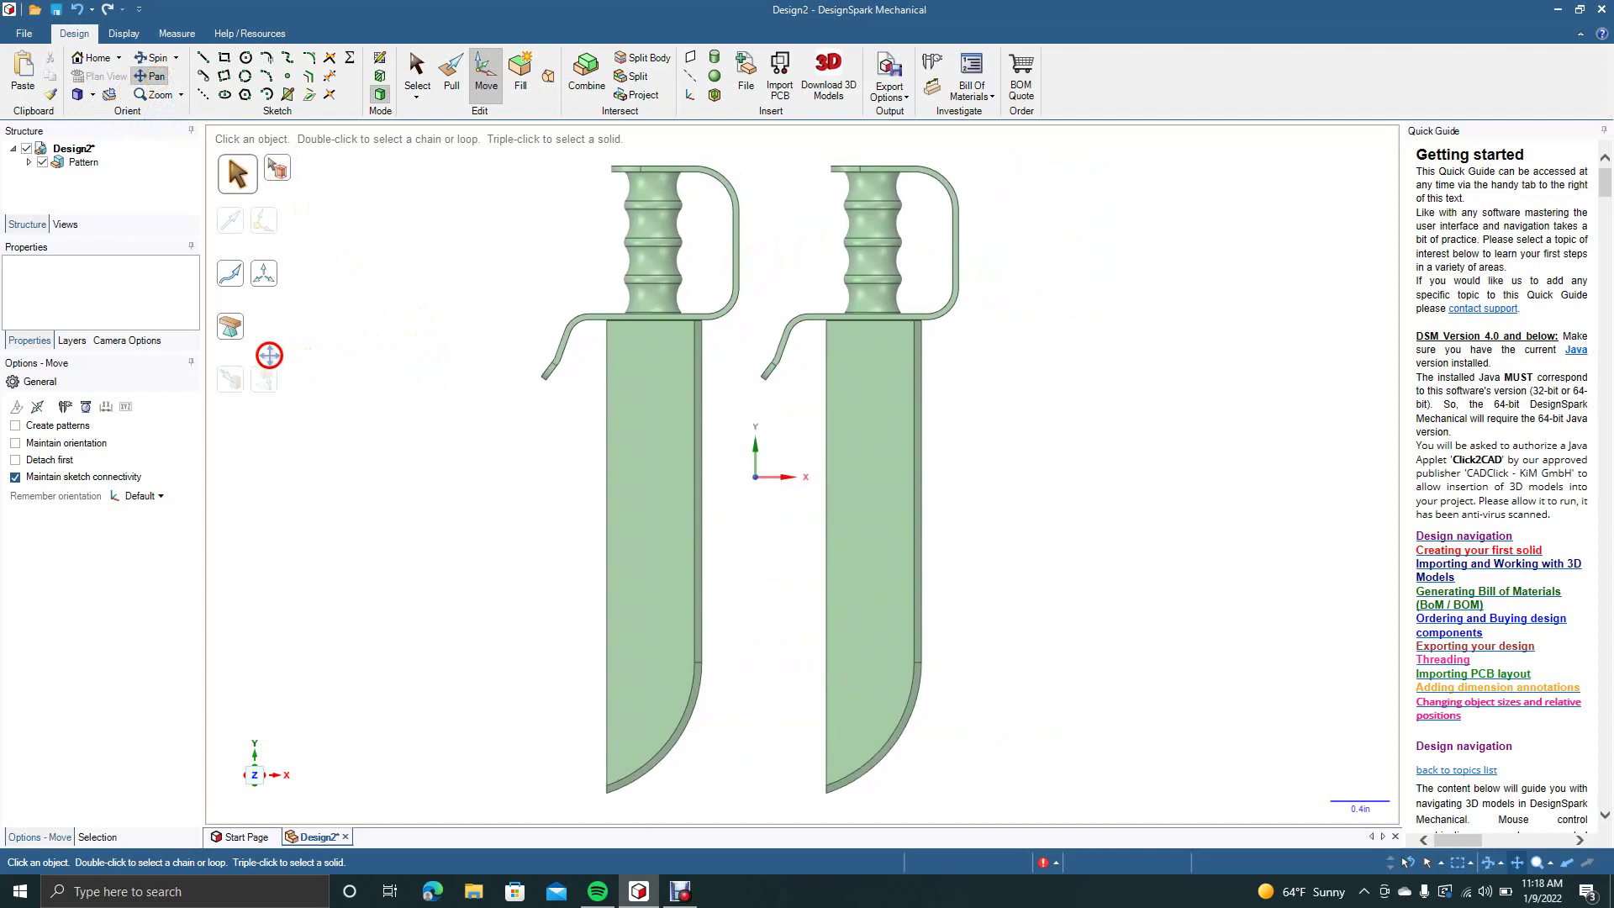